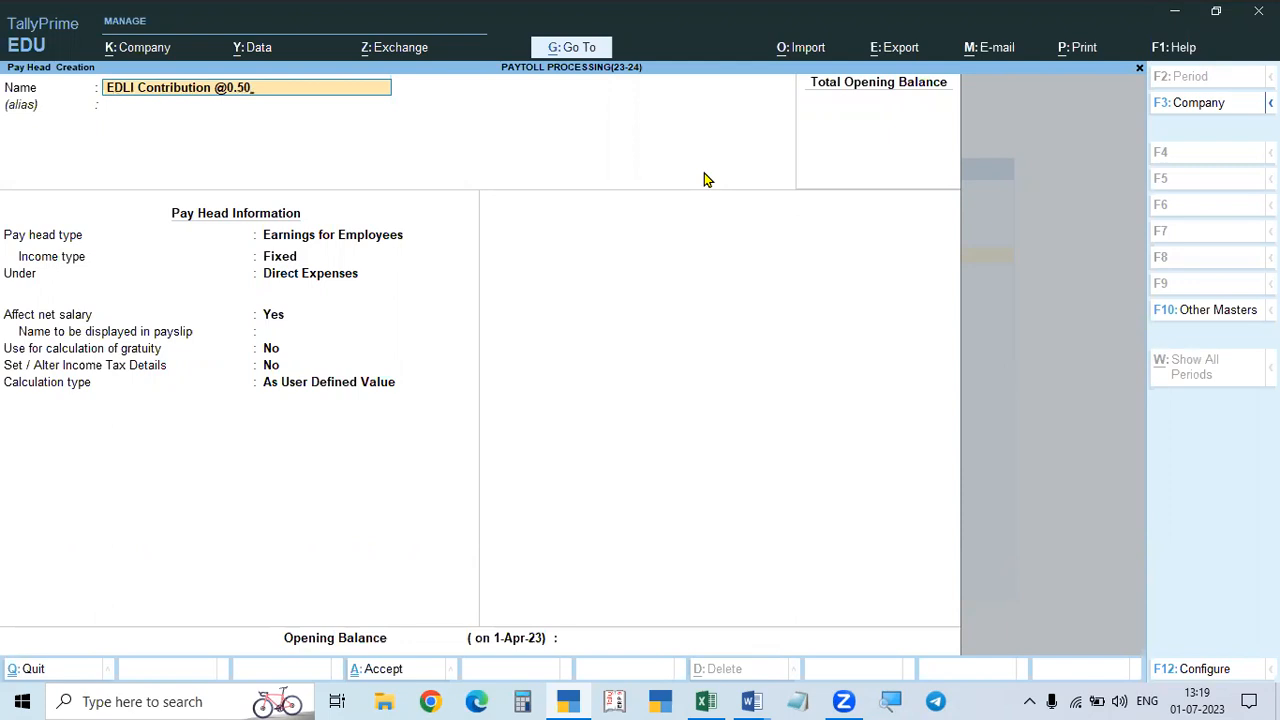
# Step: For the EDLI Contribution @0.50 pay head, choose Employer's Other Charges as the type and EDLI Contribution (A/c No. 21) as the statutory pay type
pyautogui.press('Return')
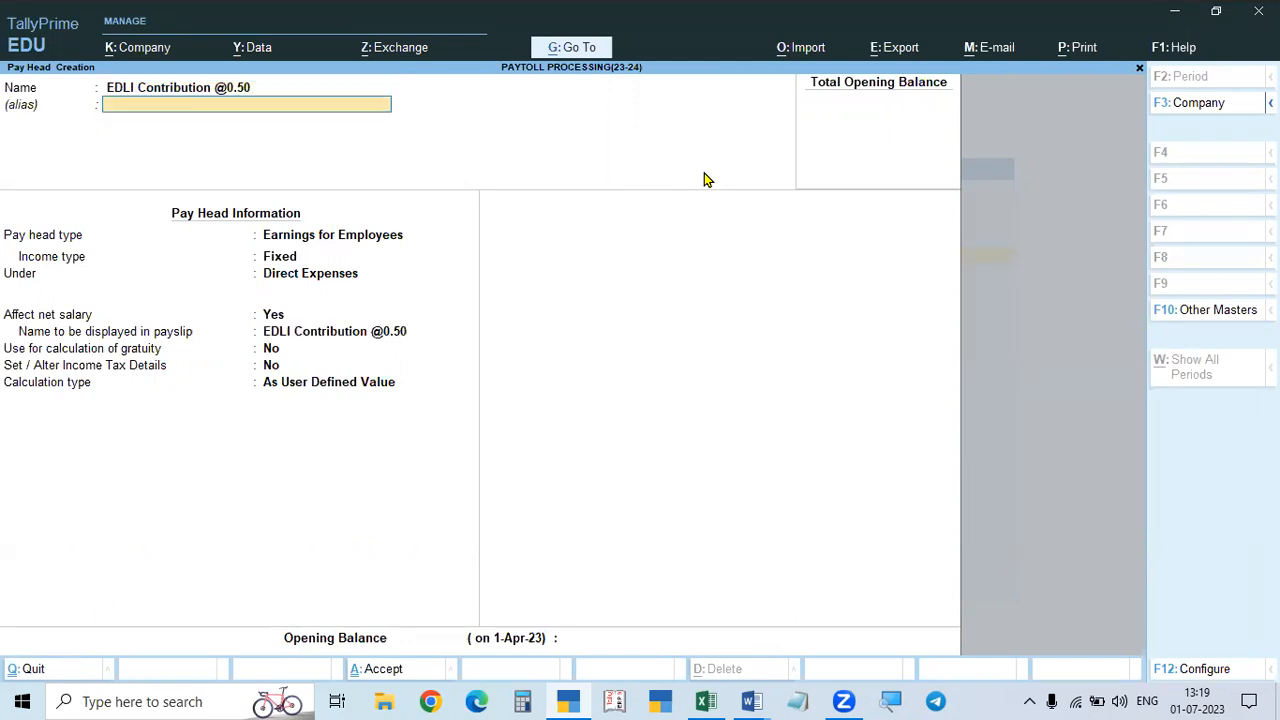
pyautogui.press('Return')
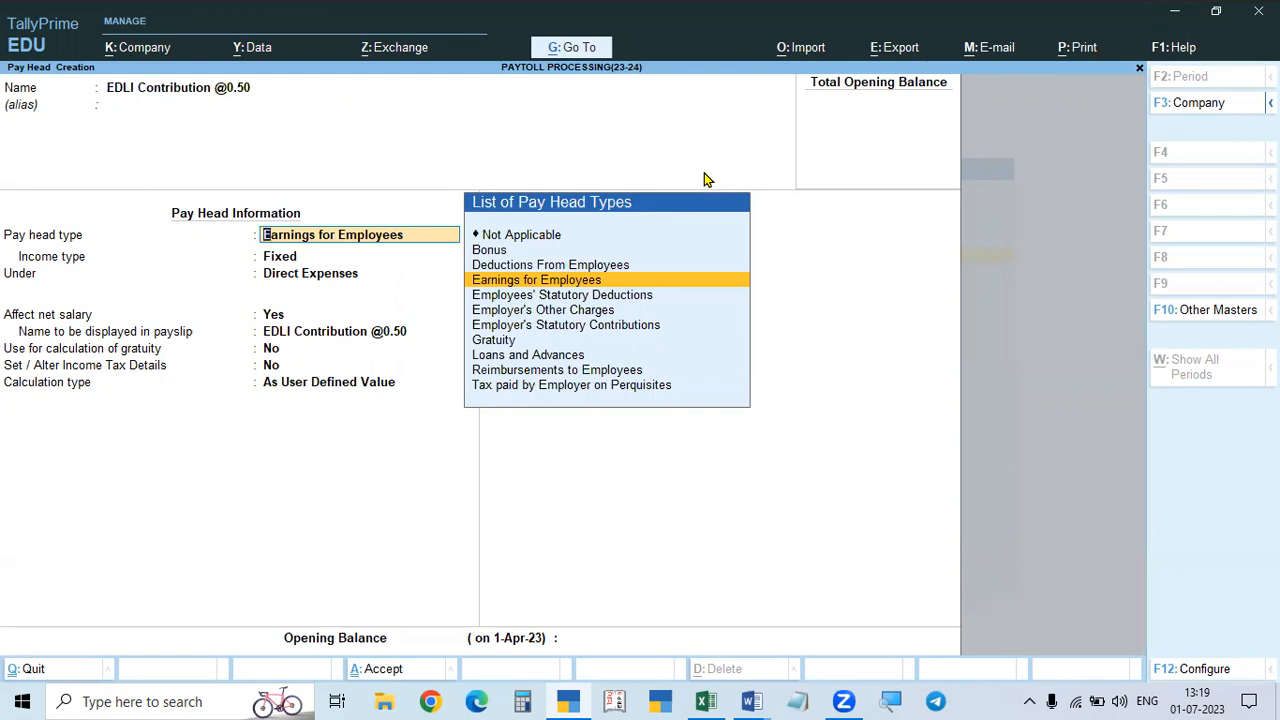
pyautogui.press('Down')
pyautogui.press('Down')
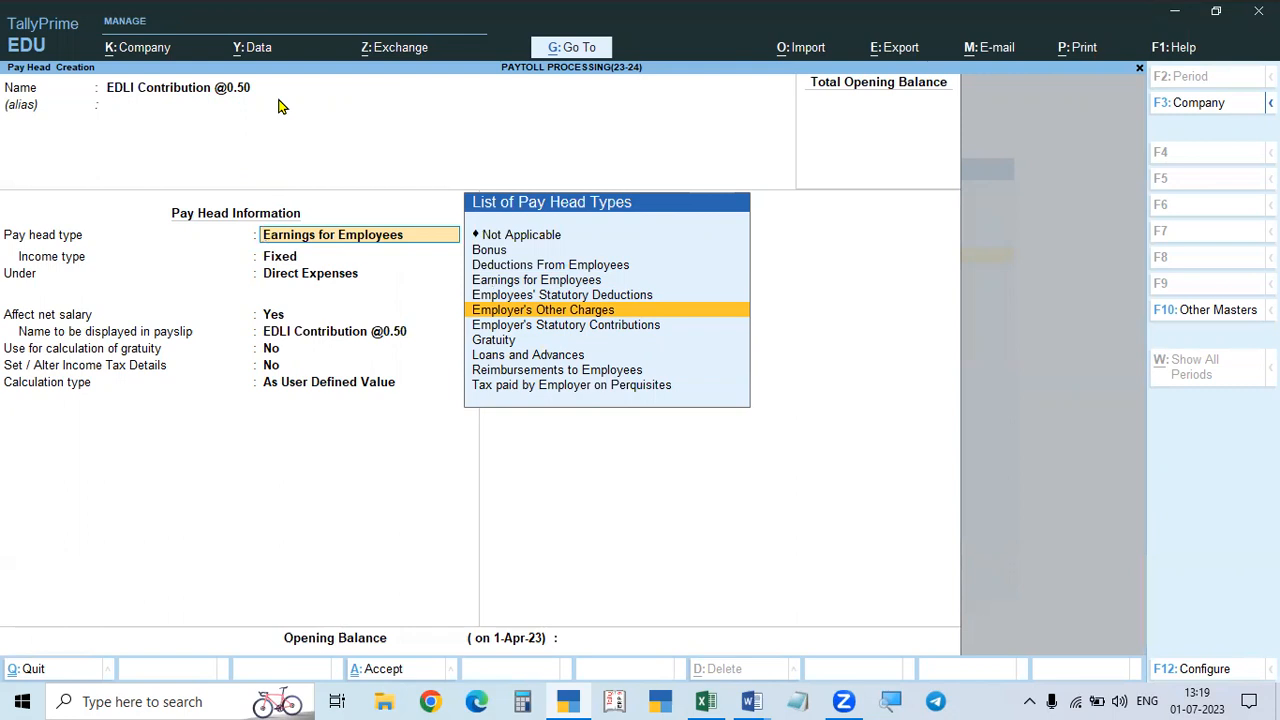
pyautogui.press('Return')
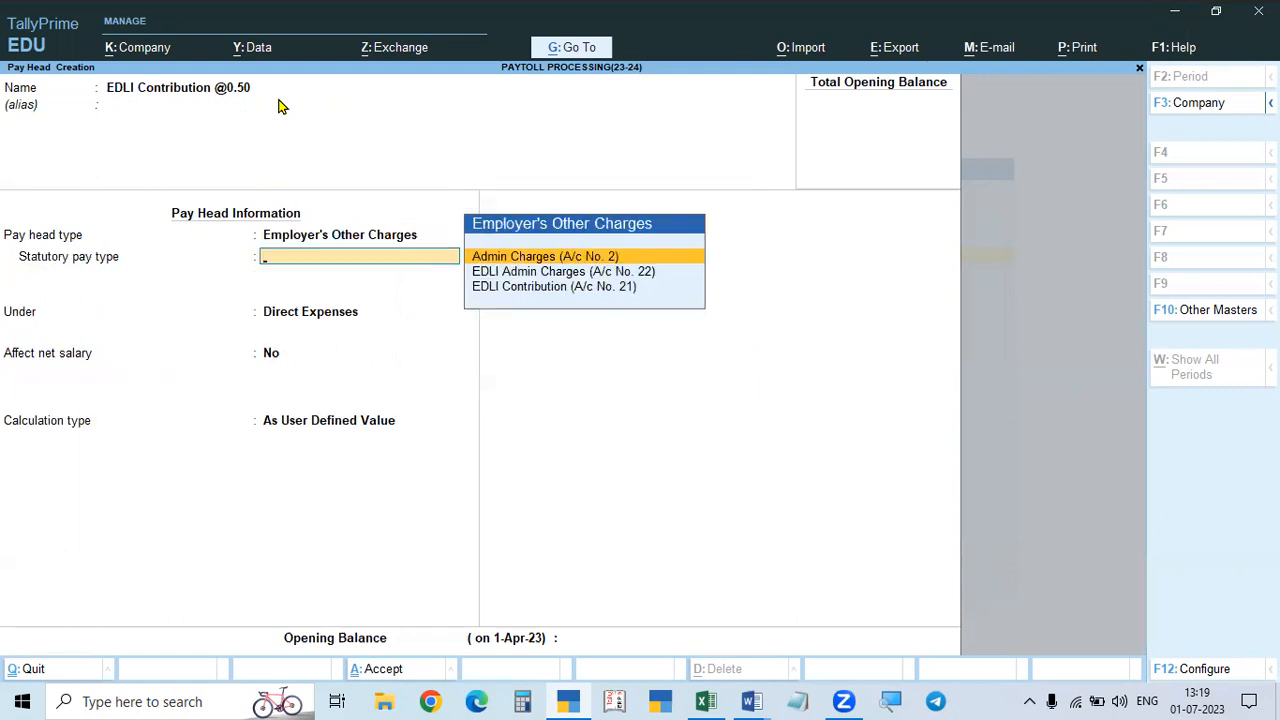
pyautogui.click(531, 290)
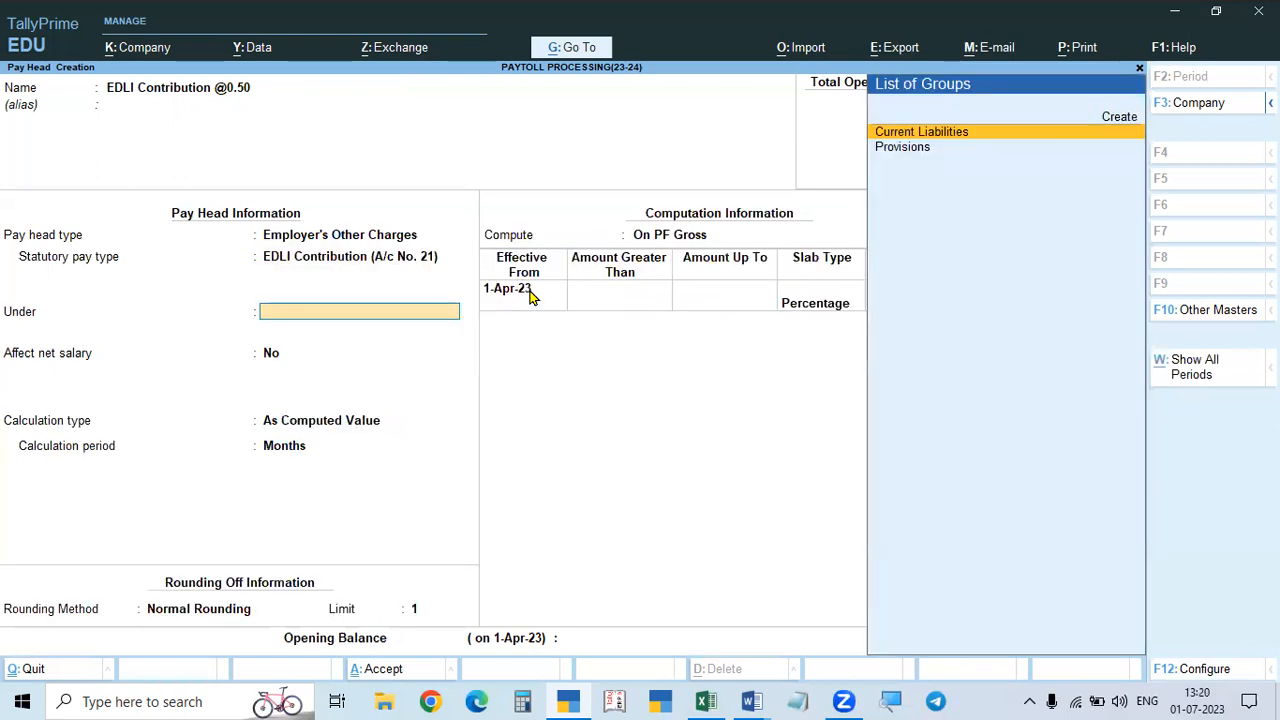
# Step: Place the EDLI pay head under Current Liabilities and keep Affect net salary set to No
pyautogui.press('Return')
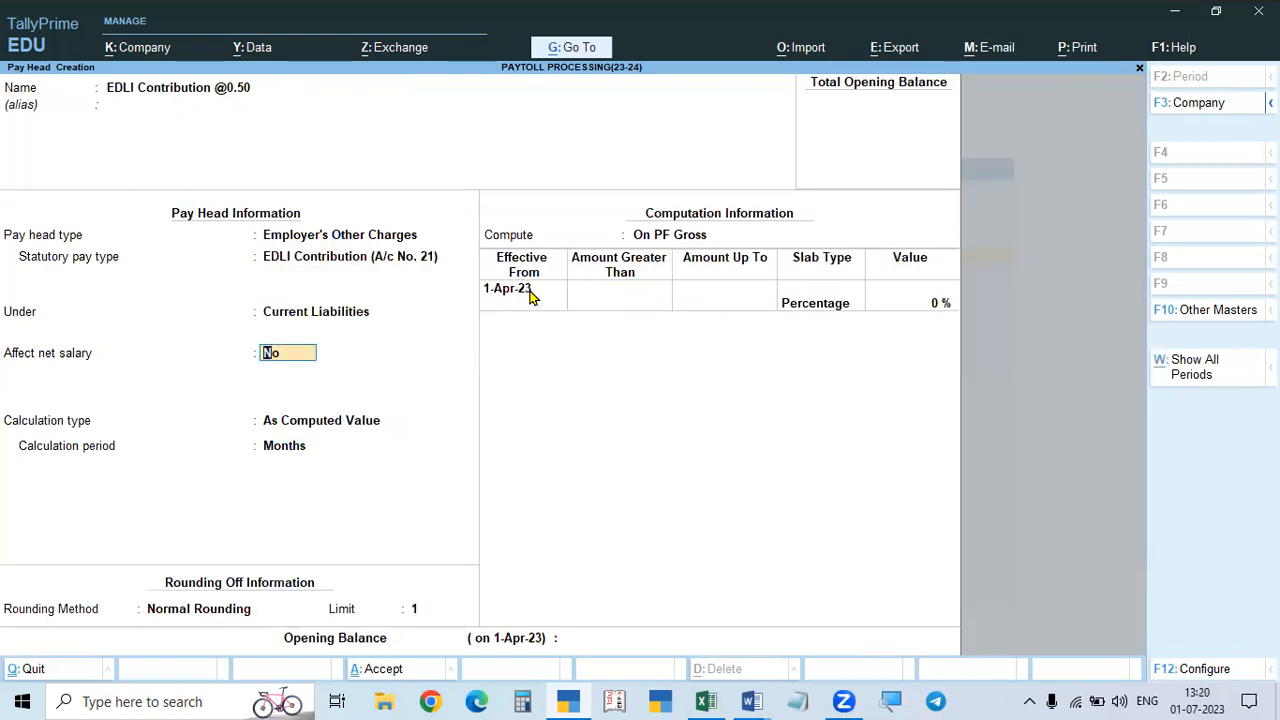
pyautogui.press('Return')
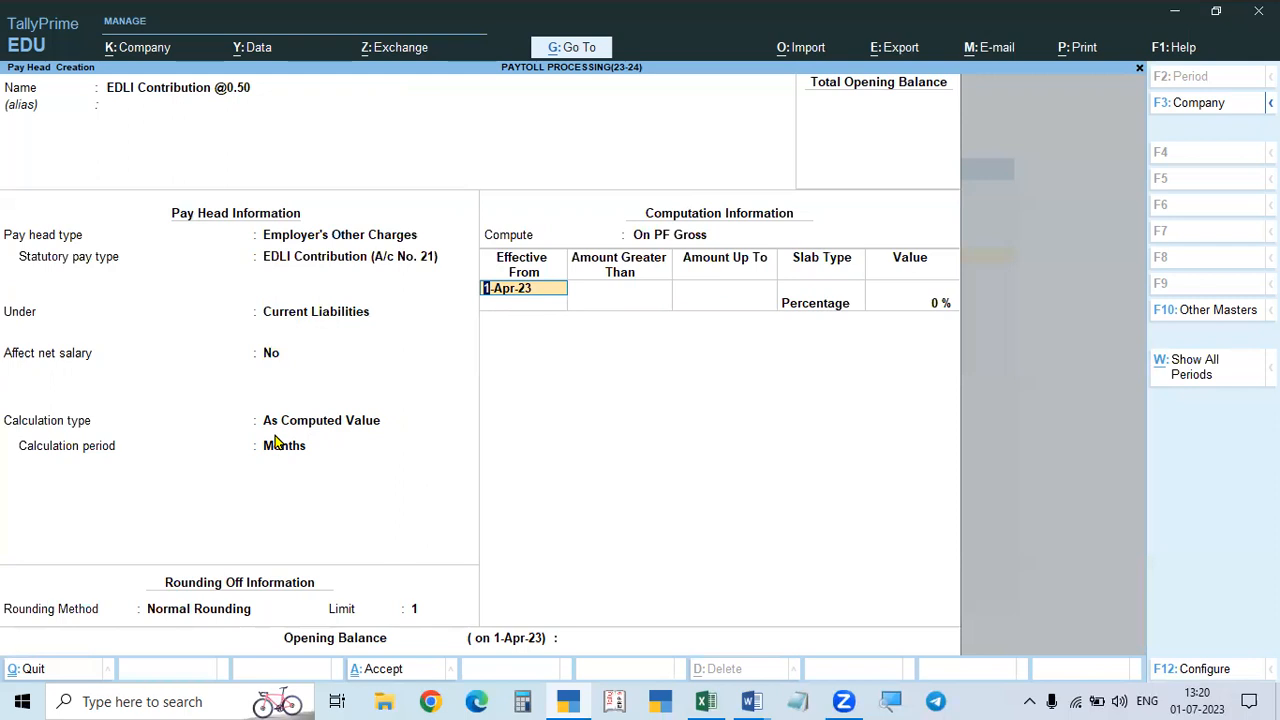
pyautogui.click(270, 347)
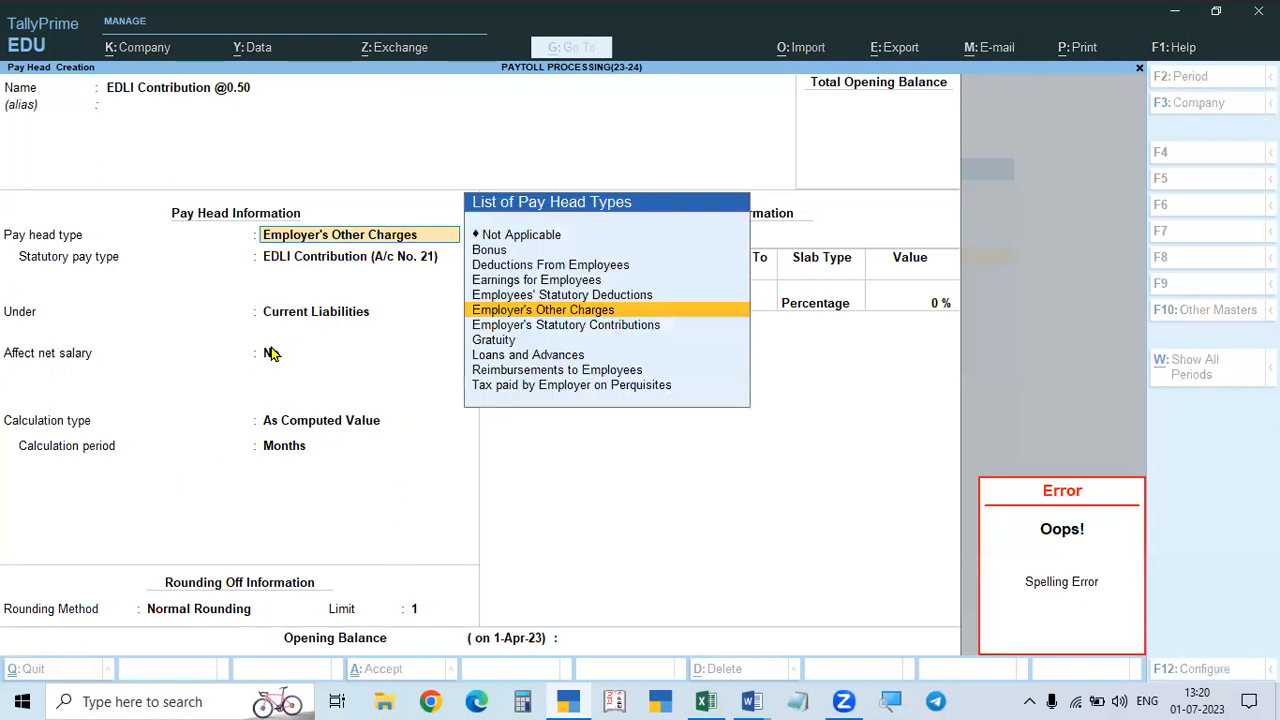
pyautogui.press('Return')
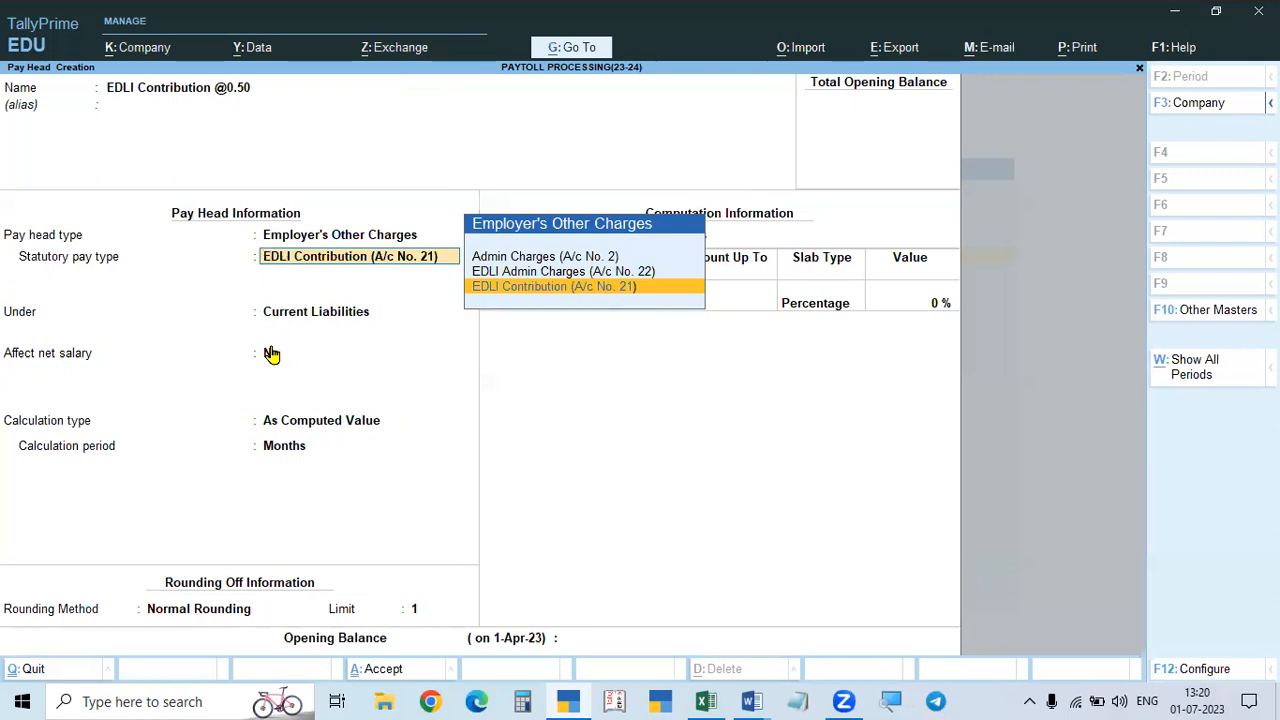
pyautogui.press('Return')
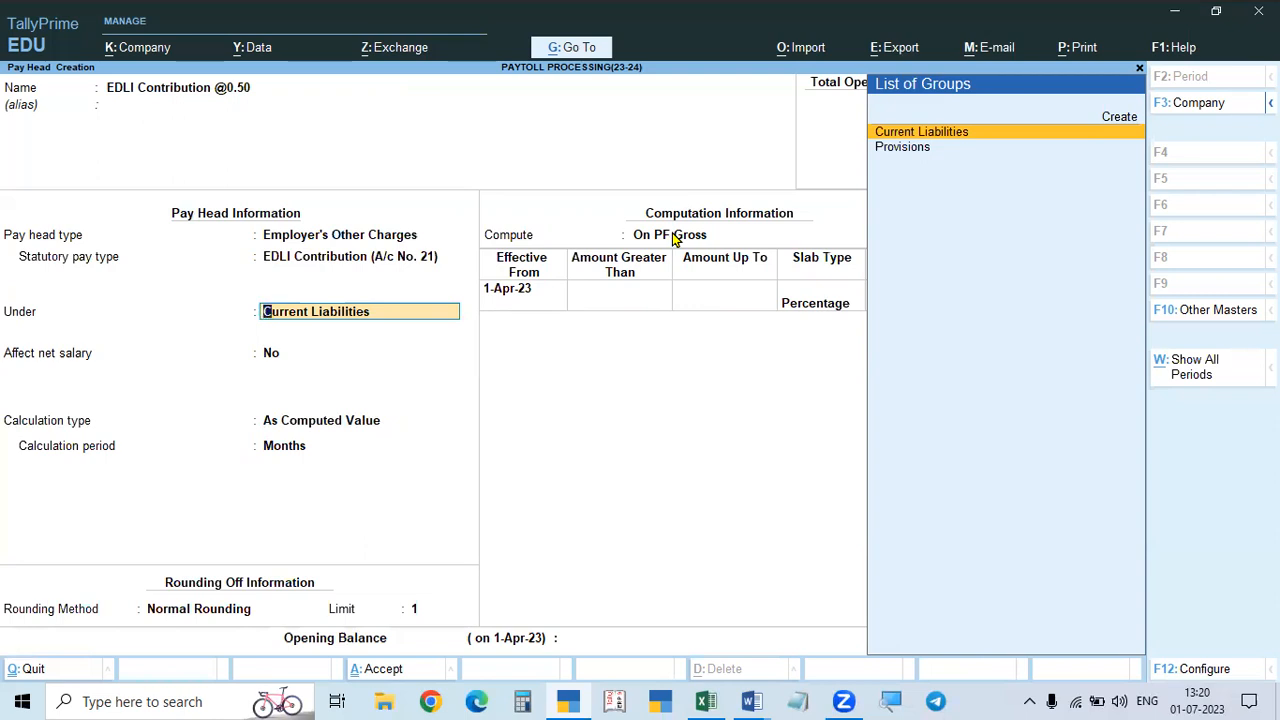
pyautogui.press('Return')
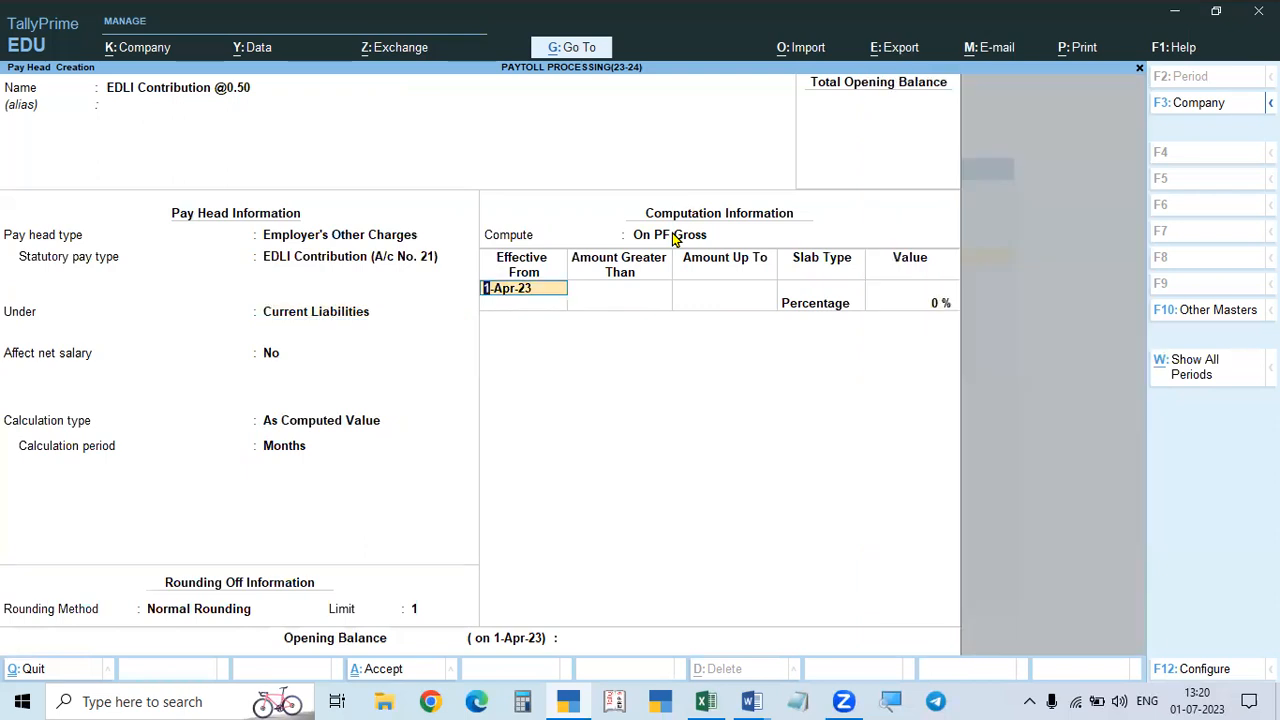
# Step: Make the EDLI computation effective from 1-May-23 at 0.50 % without an amount limit, and save the pay head
pyautogui.write('1.5.23')
pyautogui.press('Return')
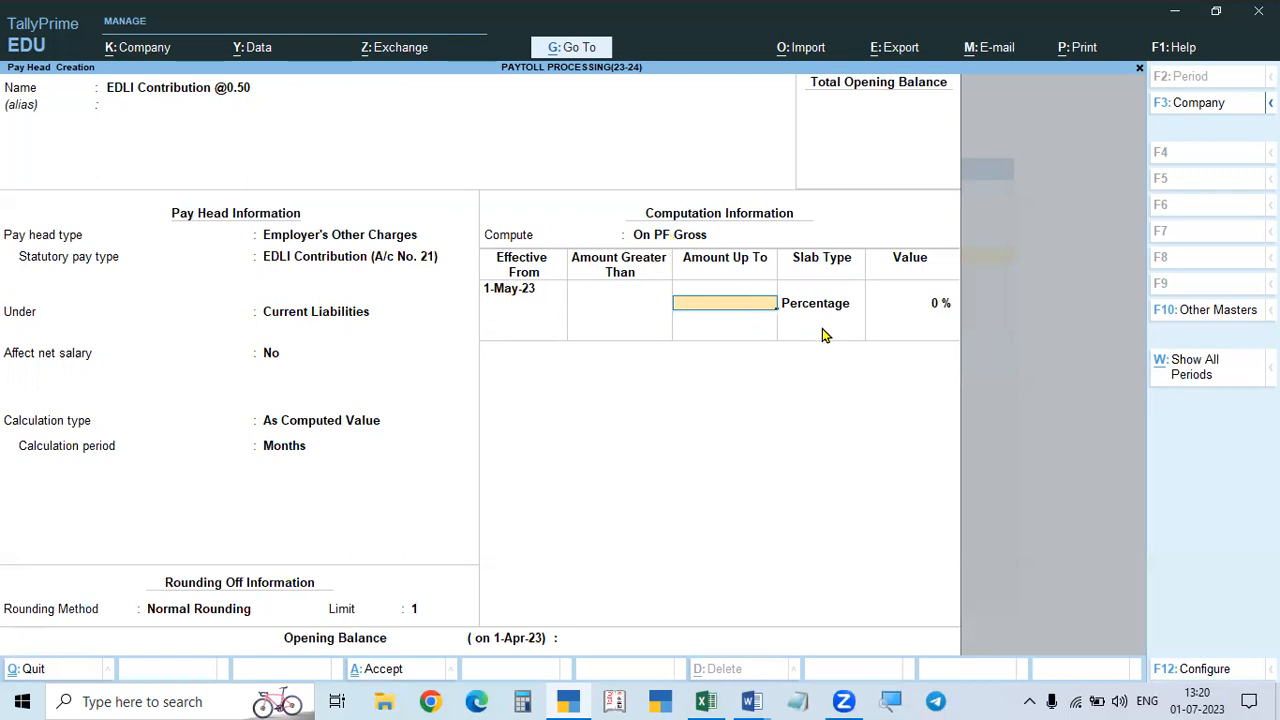
pyautogui.press('Return')
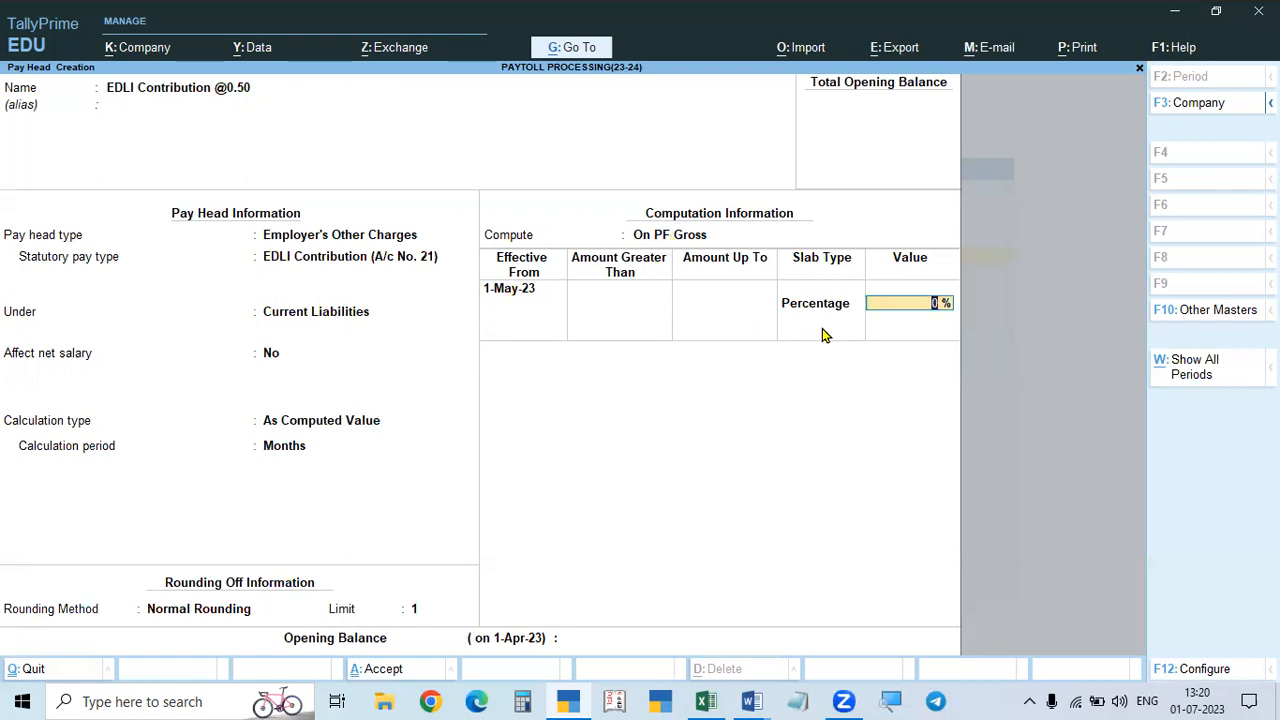
pyautogui.write('0.5')
pyautogui.press('Return')
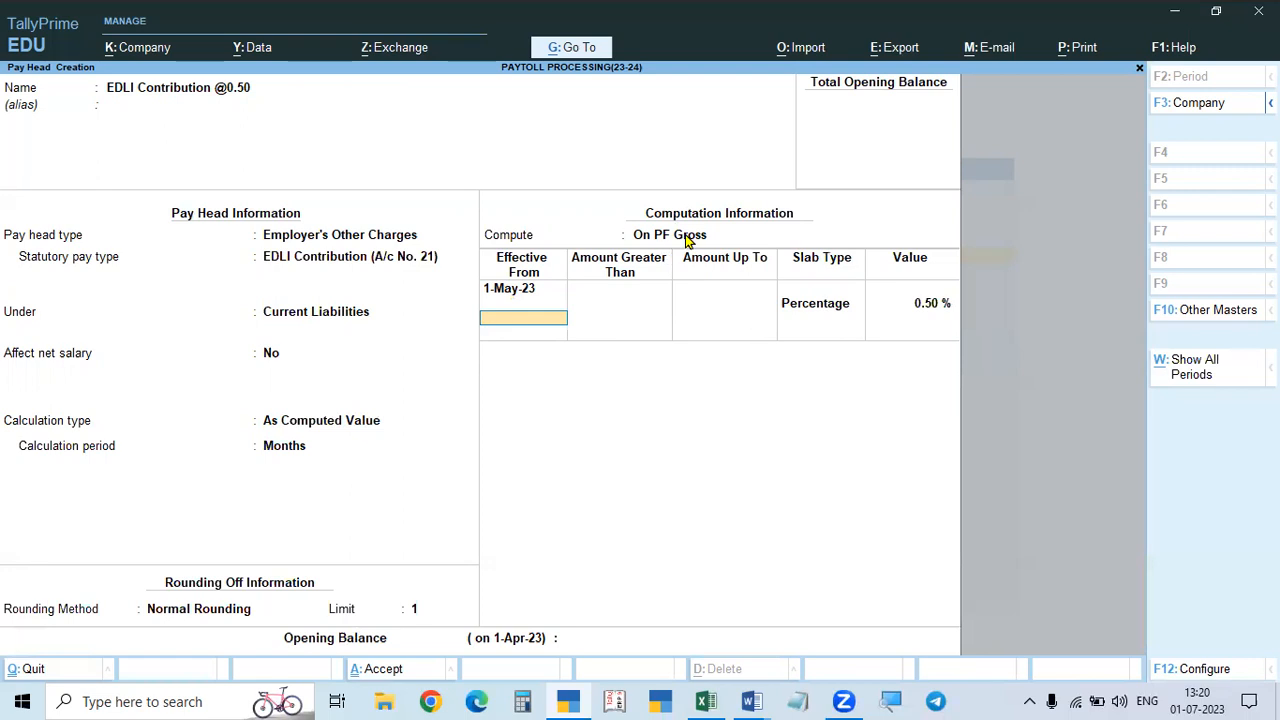
pyautogui.press('Return')
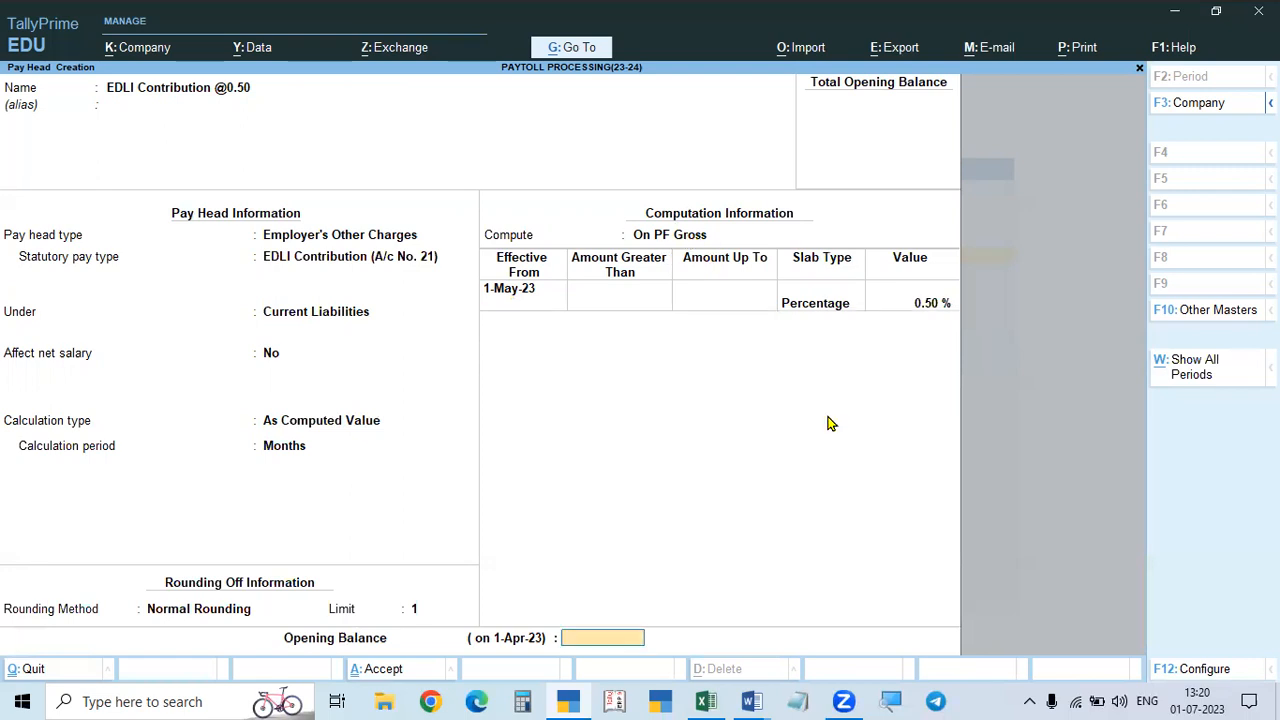
pyautogui.press('Return')
pyautogui.press('Return')
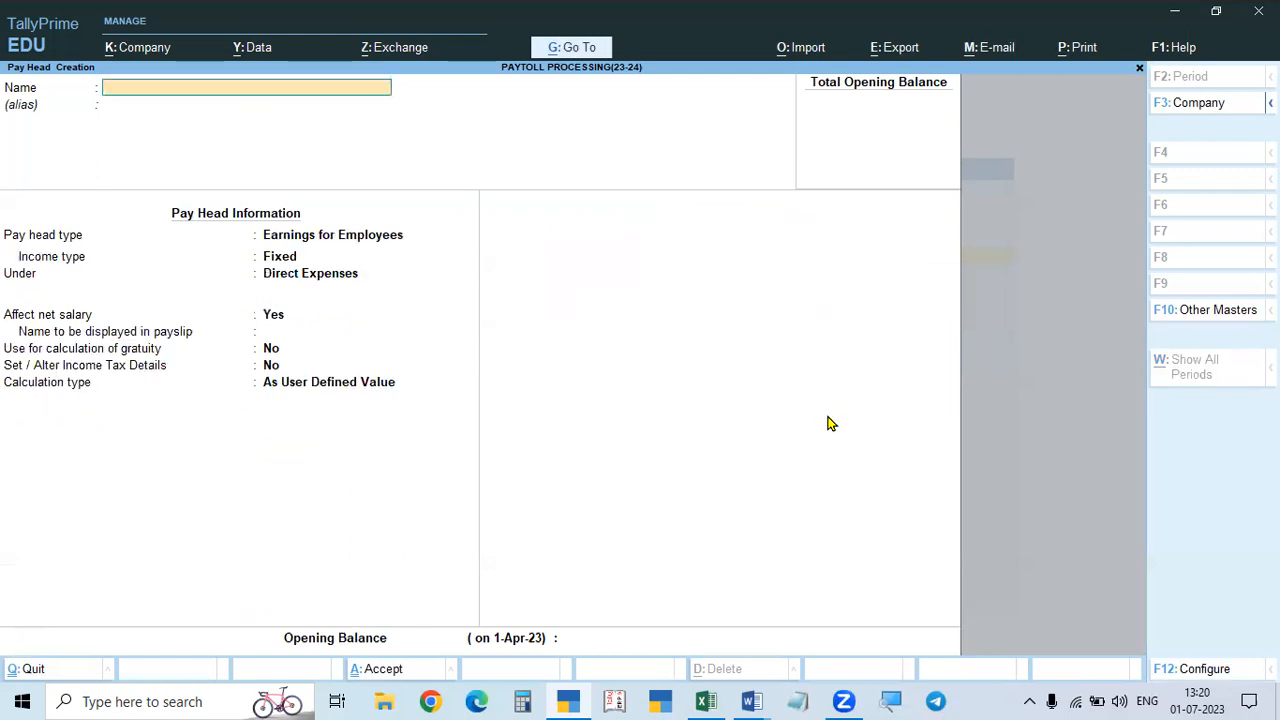
# Step: Start another pay head named PF Admin Charges @0.50% with the type Employer's Other Charges
pyautogui.write('PF Admin Charges @0.50%')
pyautogui.press('Return')
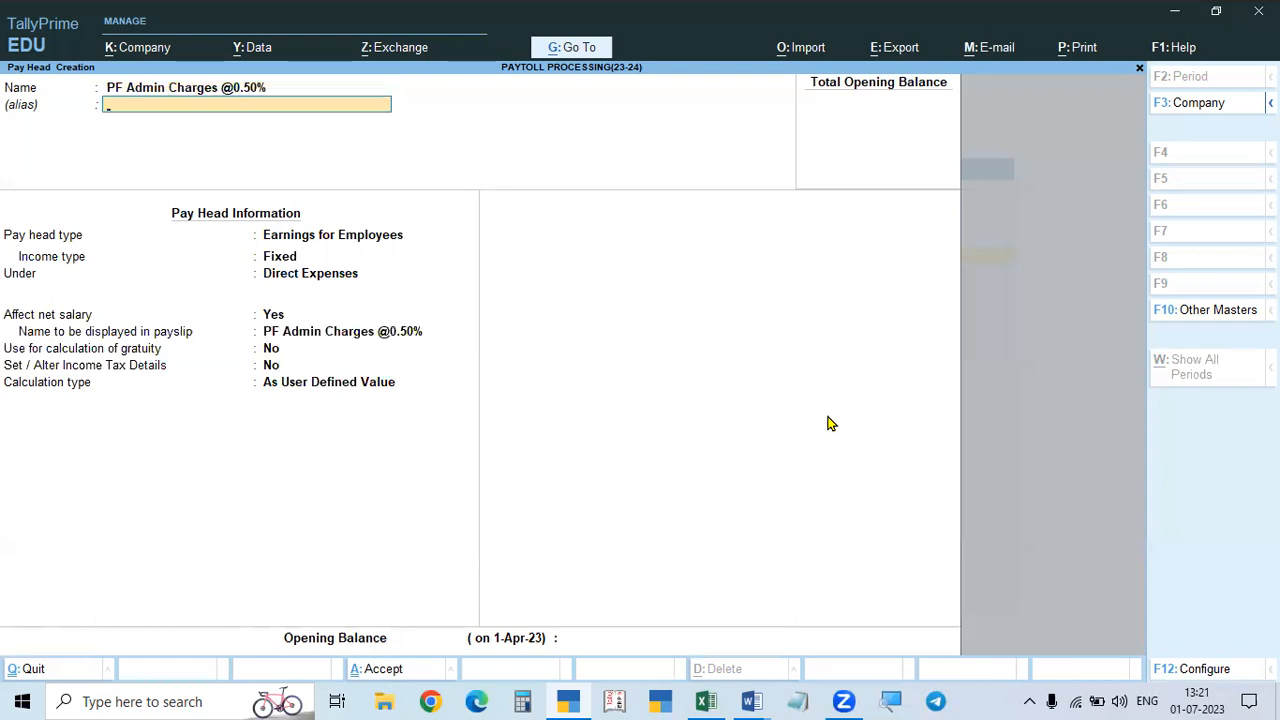
pyautogui.press('Return')
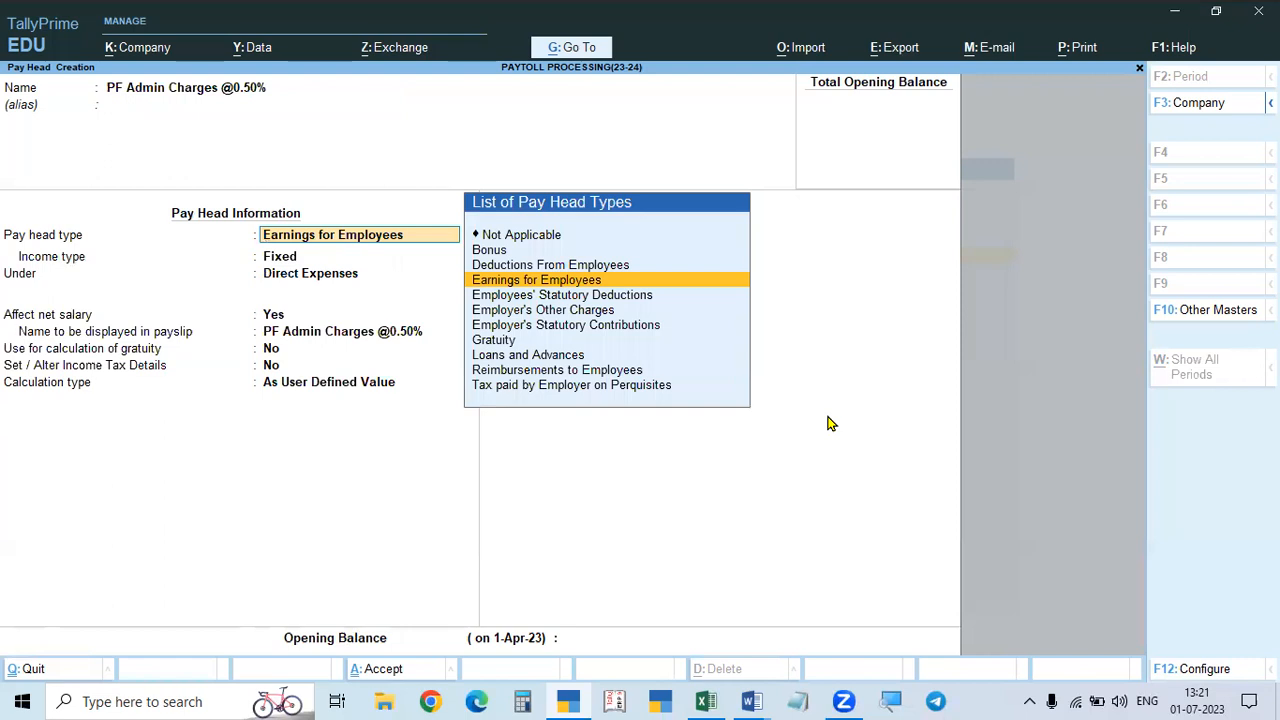
pyautogui.press('Down')
pyautogui.press('Down')
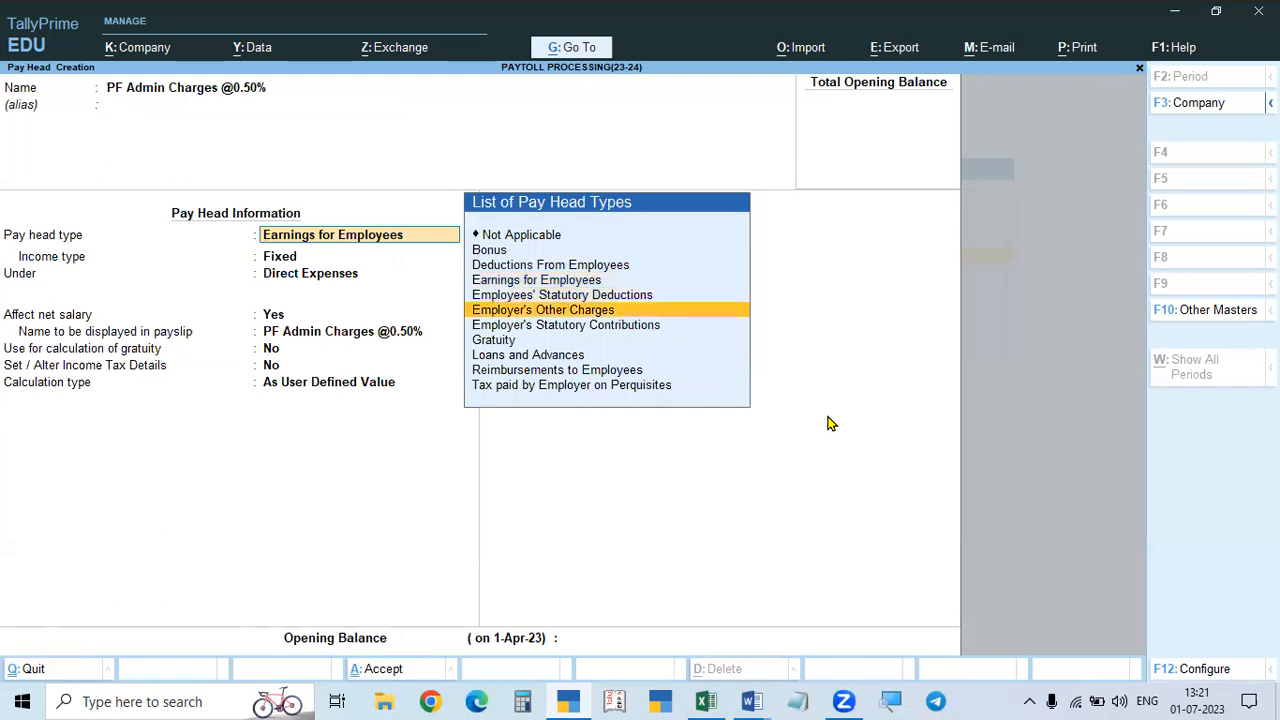
pyautogui.press('Return')
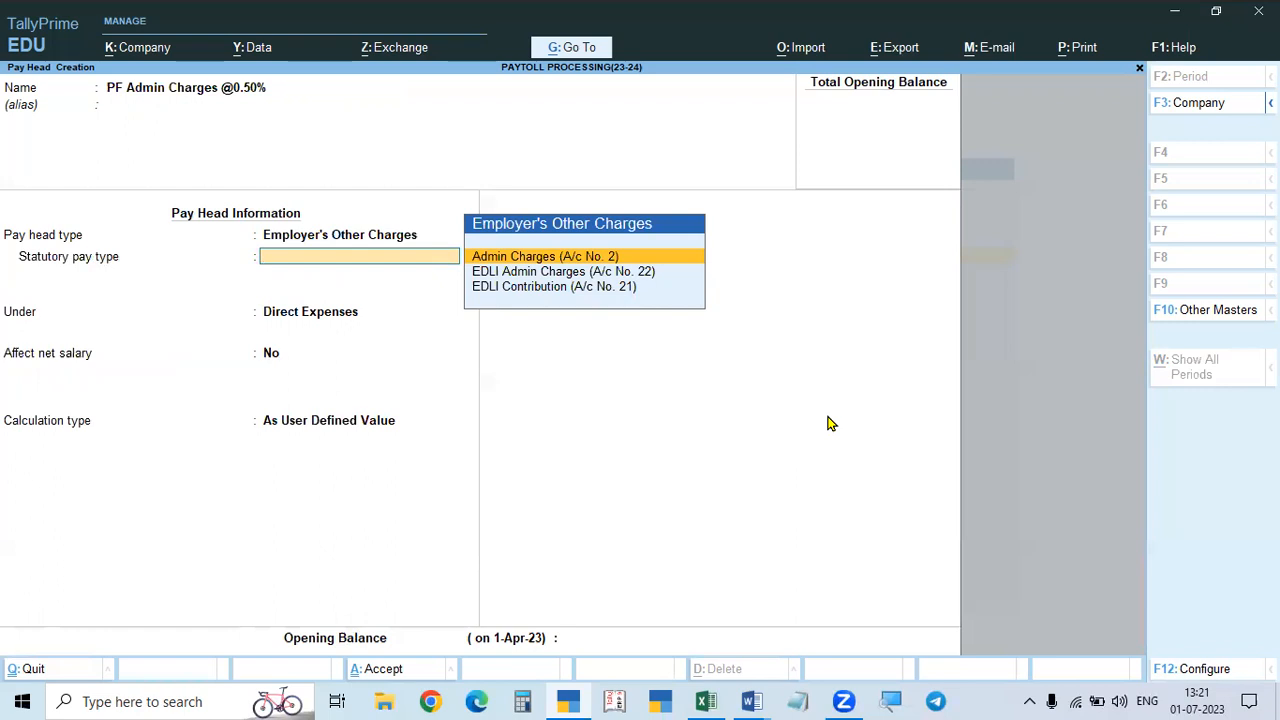
# Step: Choose Admin Charges (A/c No. 2) as the statutory pay type, under Current Liabilities, with Affect net salary set to No
pyautogui.press('Return')
pyautogui.press('Return')
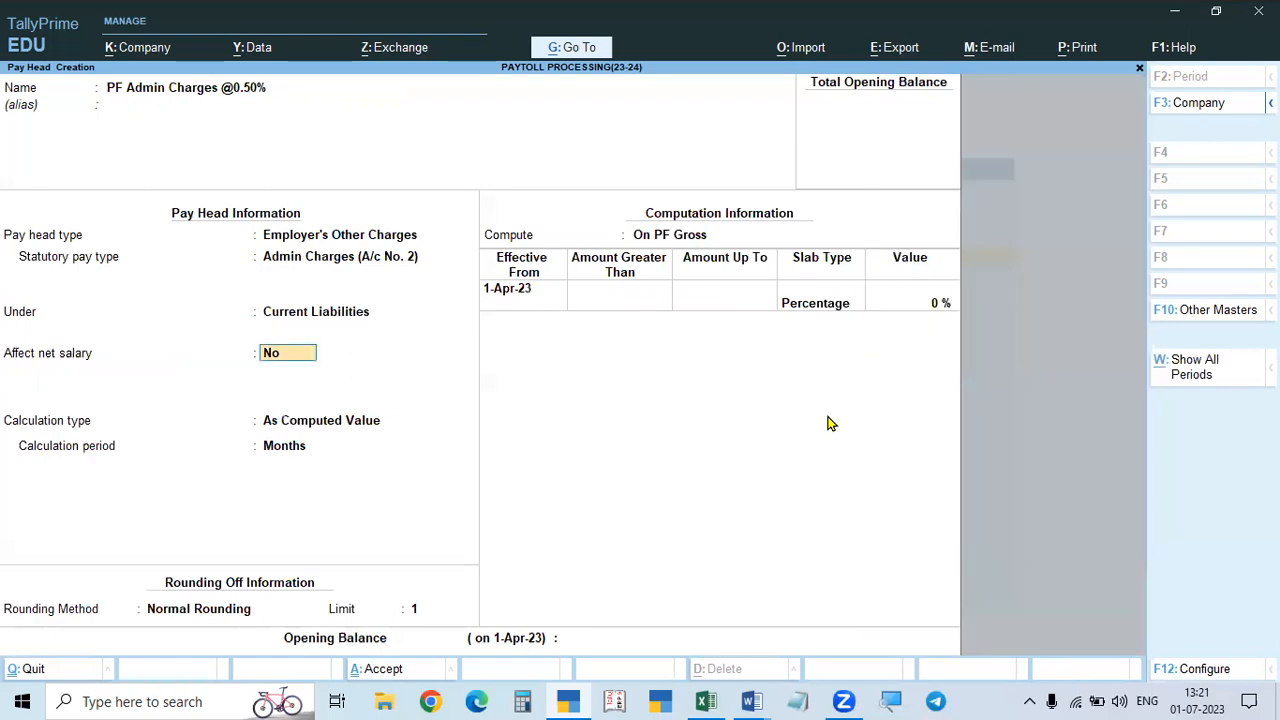
pyautogui.press('Return')
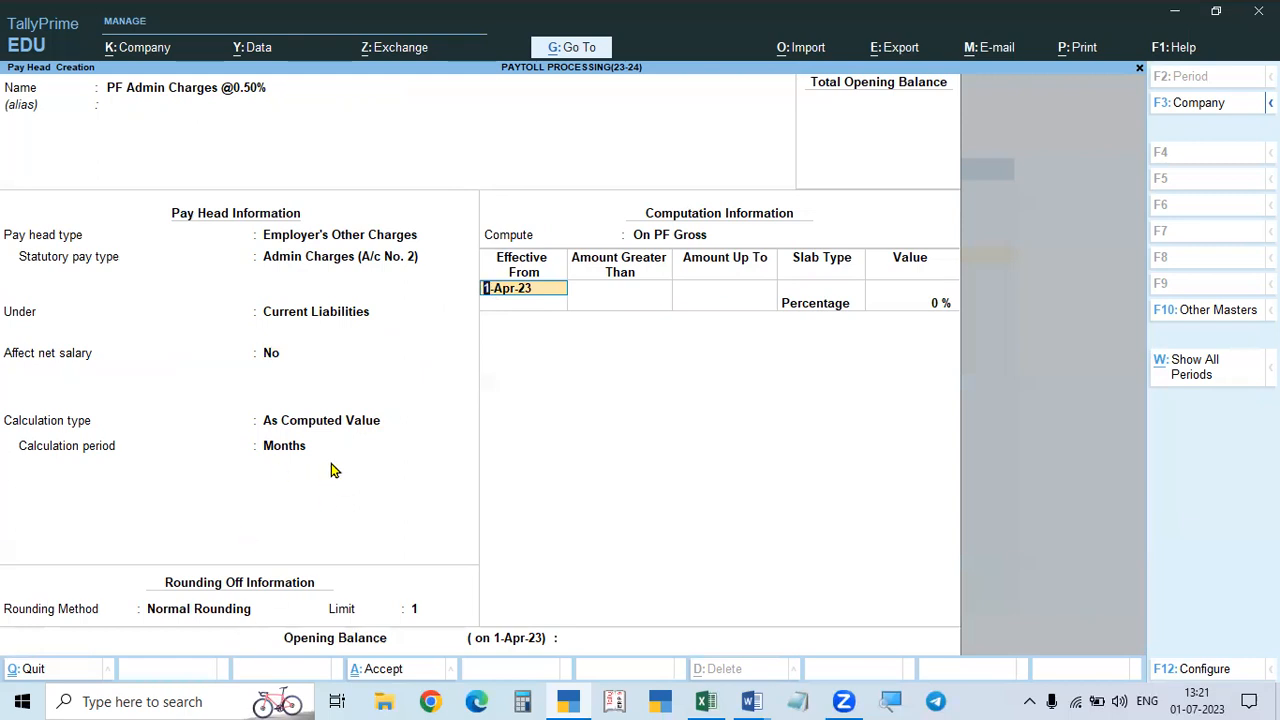
# Step: Make the PF admin charges computation effective from 1-May-23 at 0.50 % without an amount limit, and save the pay head
pyautogui.write('1.5.2')
pyautogui.write('3')
pyautogui.press('Return')
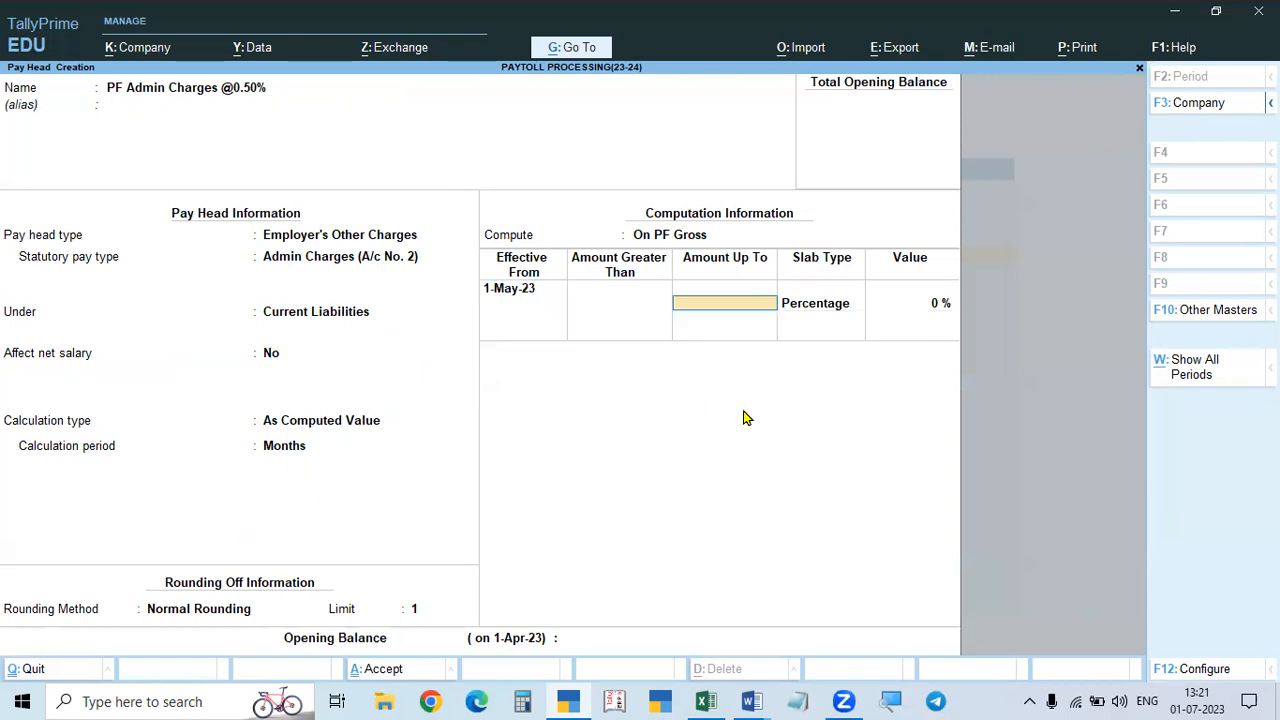
pyautogui.press('Return')
pyautogui.write('0.5')
pyautogui.press('Return')
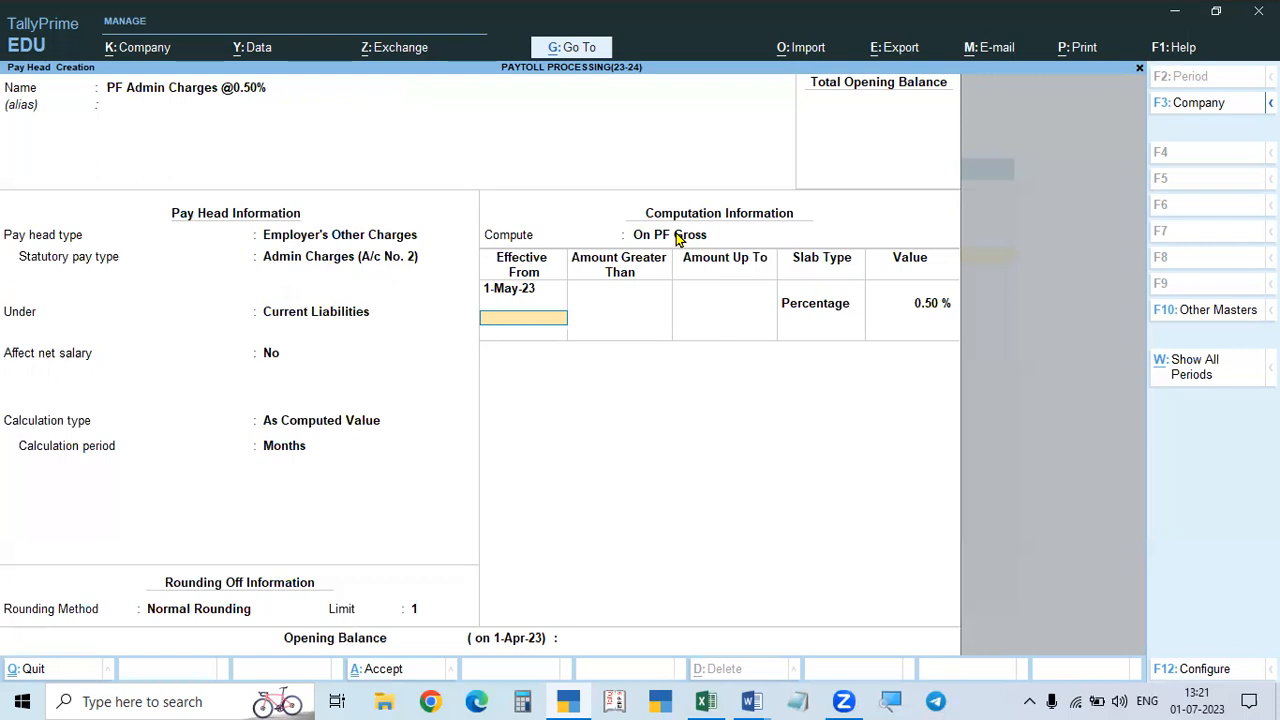
pyautogui.press('Return')
pyautogui.press('Return')
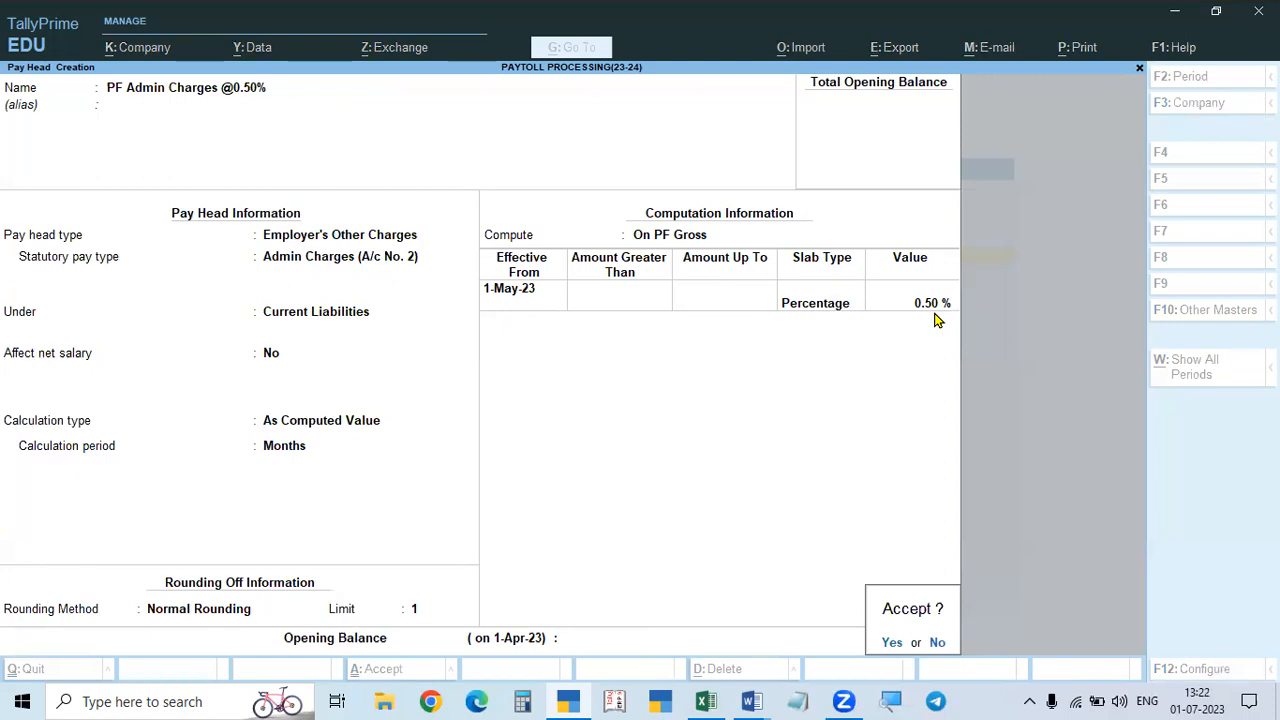
pyautogui.press('Return')
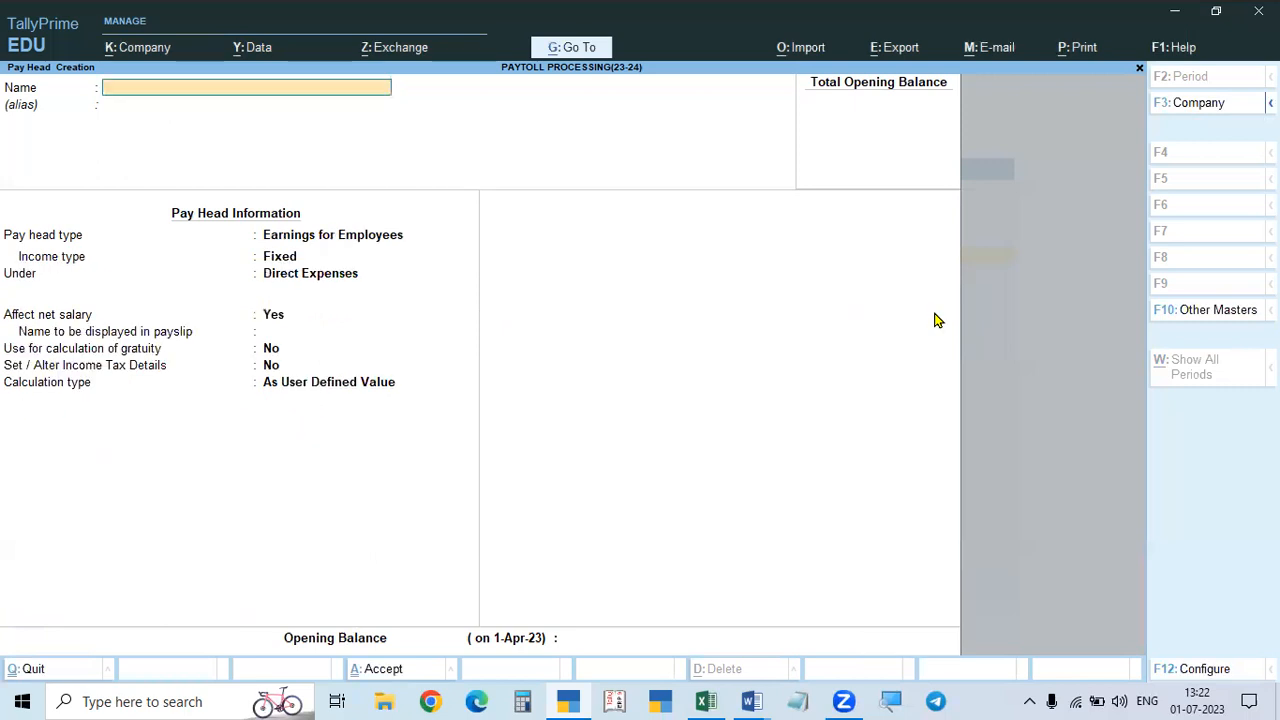
# Step: Switch to the ASSIGNMENT PROBLEMS document in Word and review the employer contribution pay heads and the employee pay structure section
pyautogui.hotkey('alt', 'Tab')
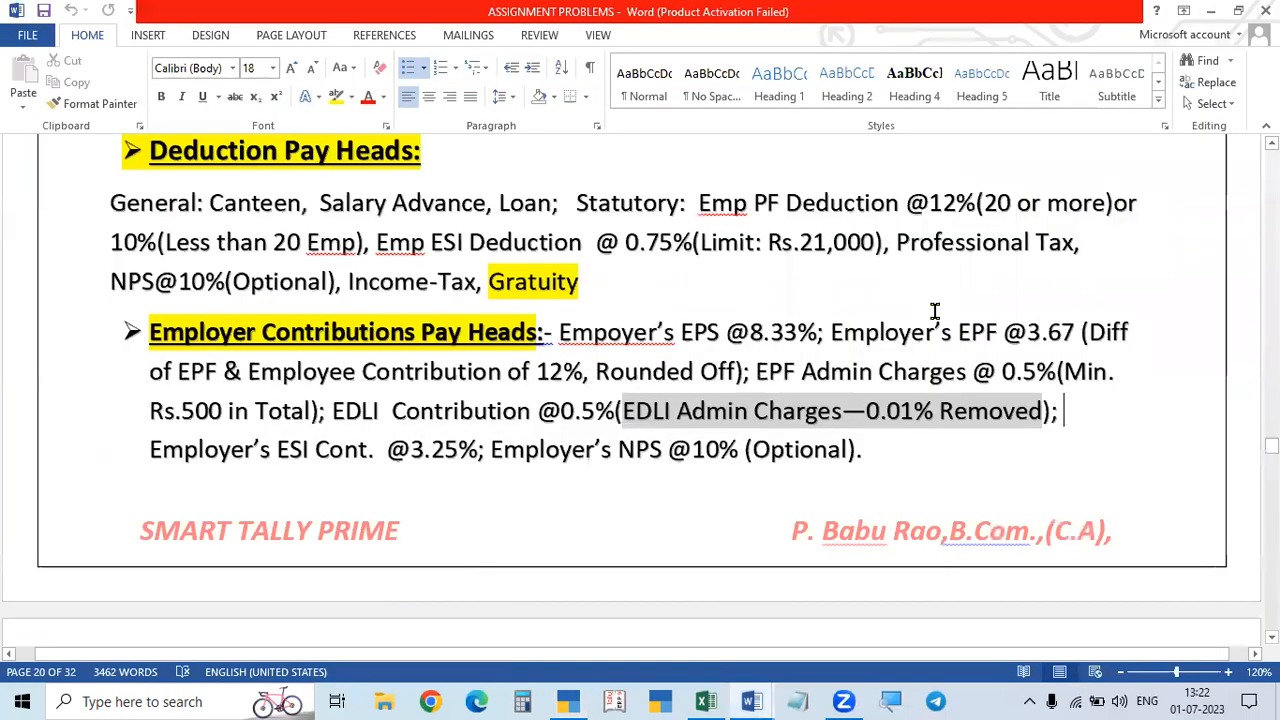
pyautogui.scroll(-2, 800, 380)
pyautogui.scroll(-5, 735, 340)
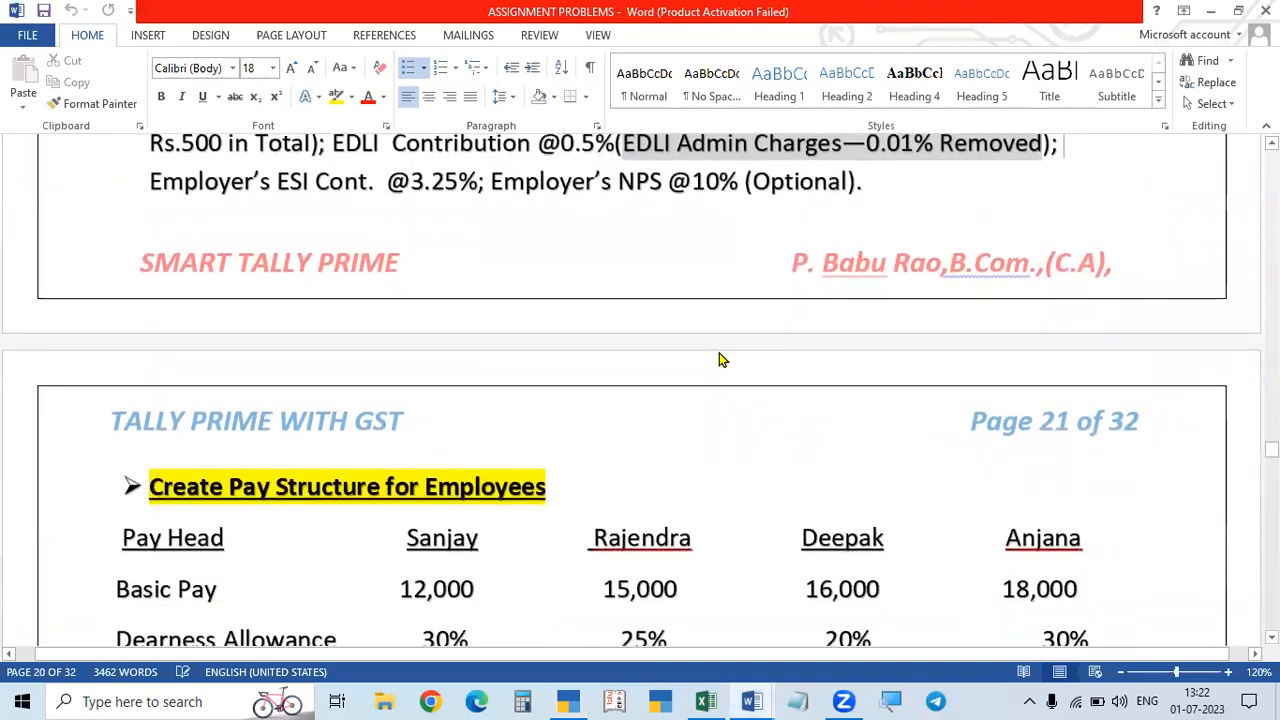
pyautogui.hotkey('alt', 'Tab')
pyautogui.hotkey('alt', 'Tab')
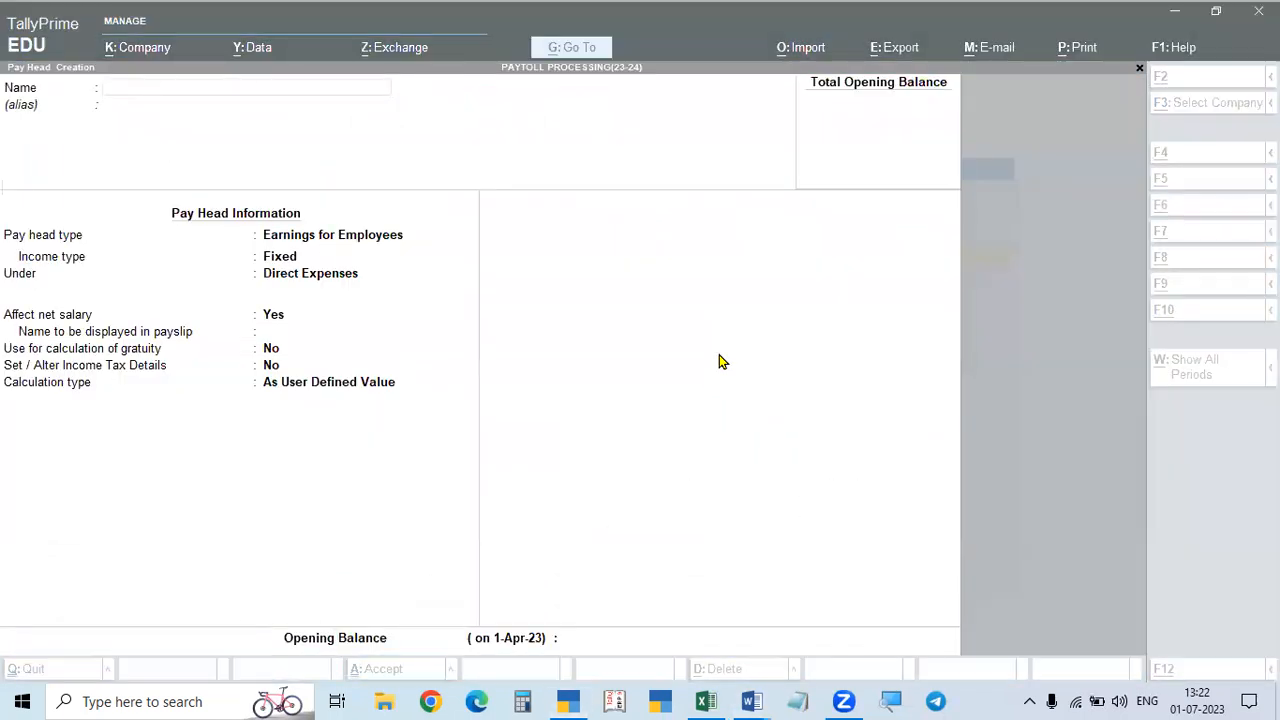
pyautogui.scroll(4, 717, 352)
pyautogui.scroll(7, 717, 352)
pyautogui.scroll(-3, 714, 351)
pyautogui.scroll(-2, 707, 358)
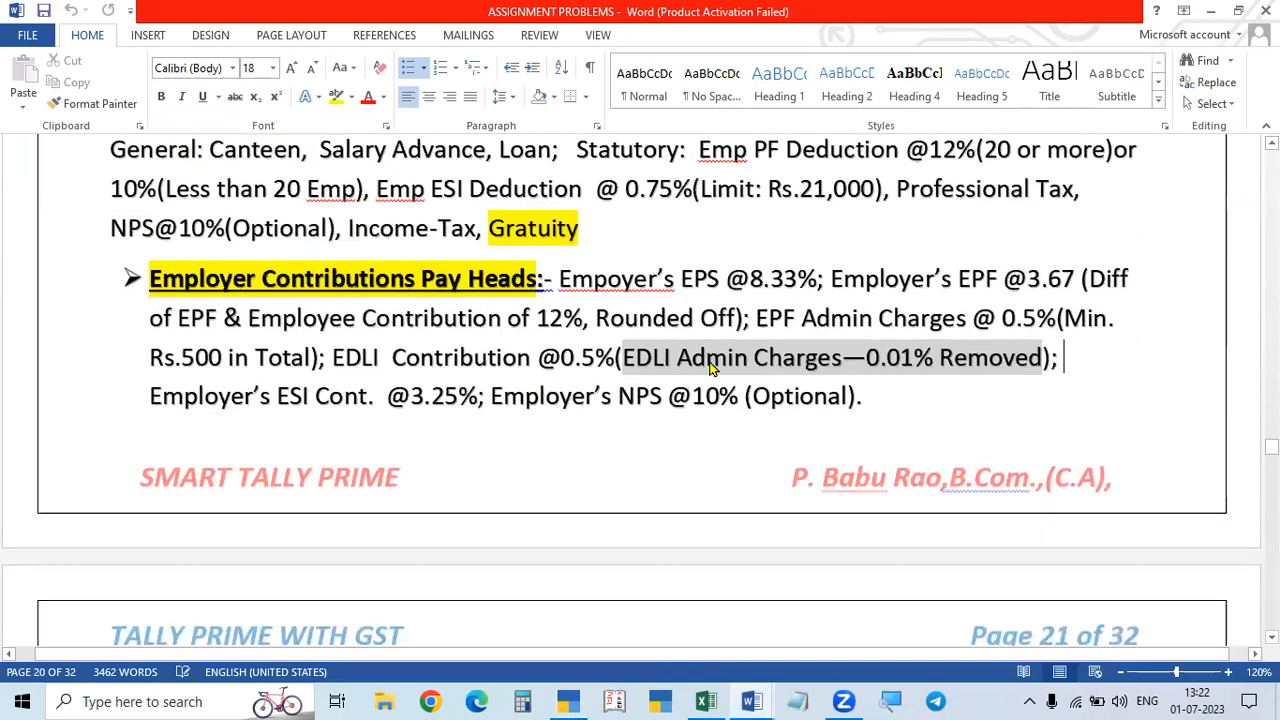
# Step: Return to TallyPrime, leave pay head creation and master alteration, and open the list of masters for creation
pyautogui.hotkey('alt', 'Tab')
pyautogui.press('Escape')
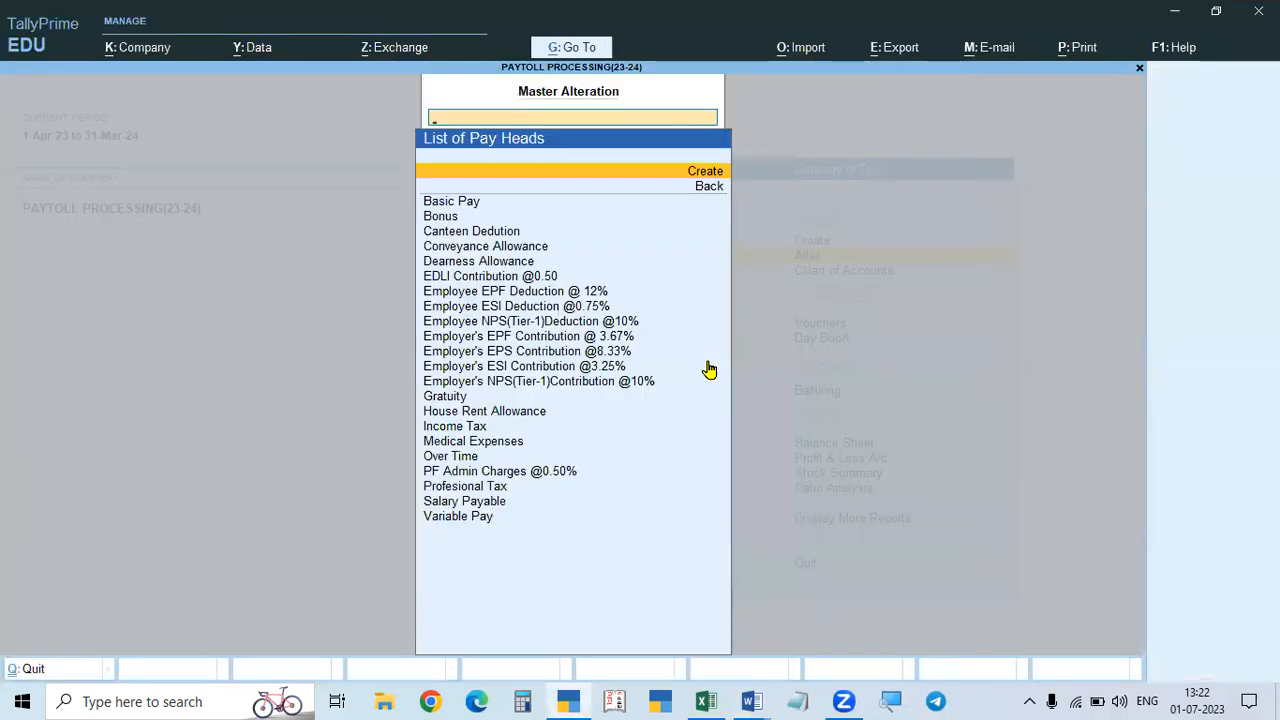
pyautogui.press('Escape')
pyautogui.press('Down')
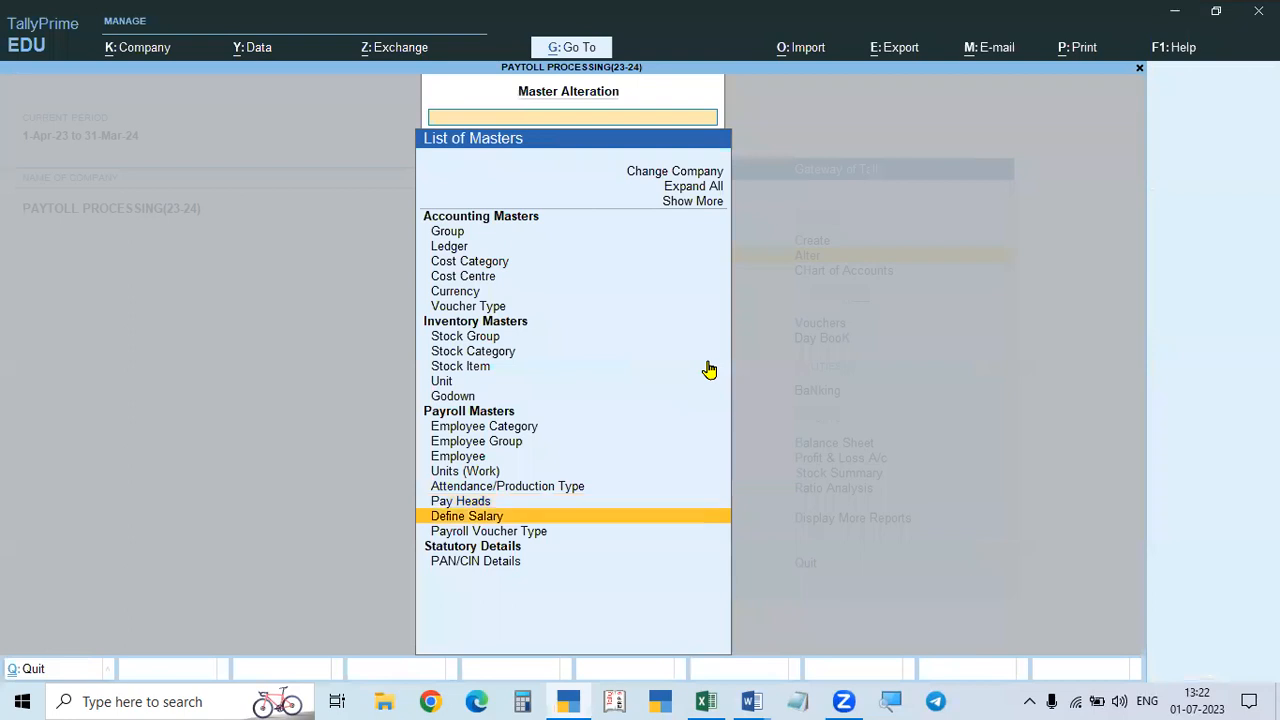
pyautogui.press('Escape')
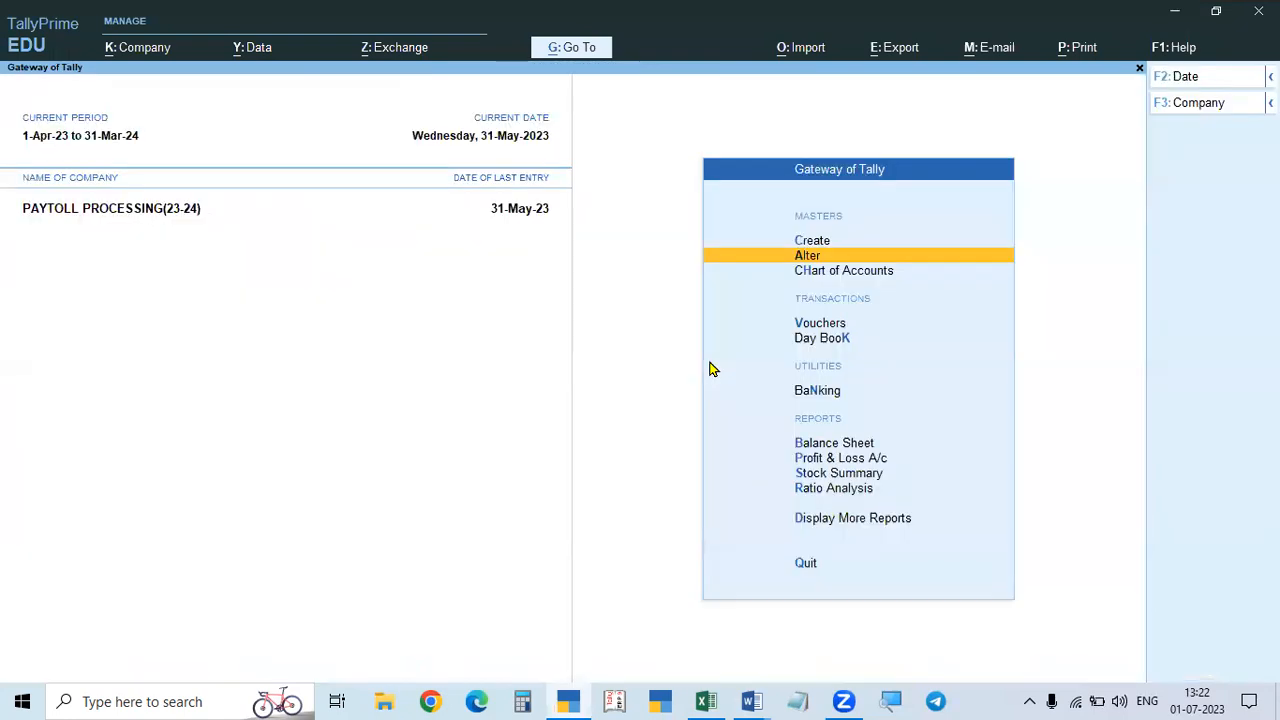
pyautogui.press('Up')
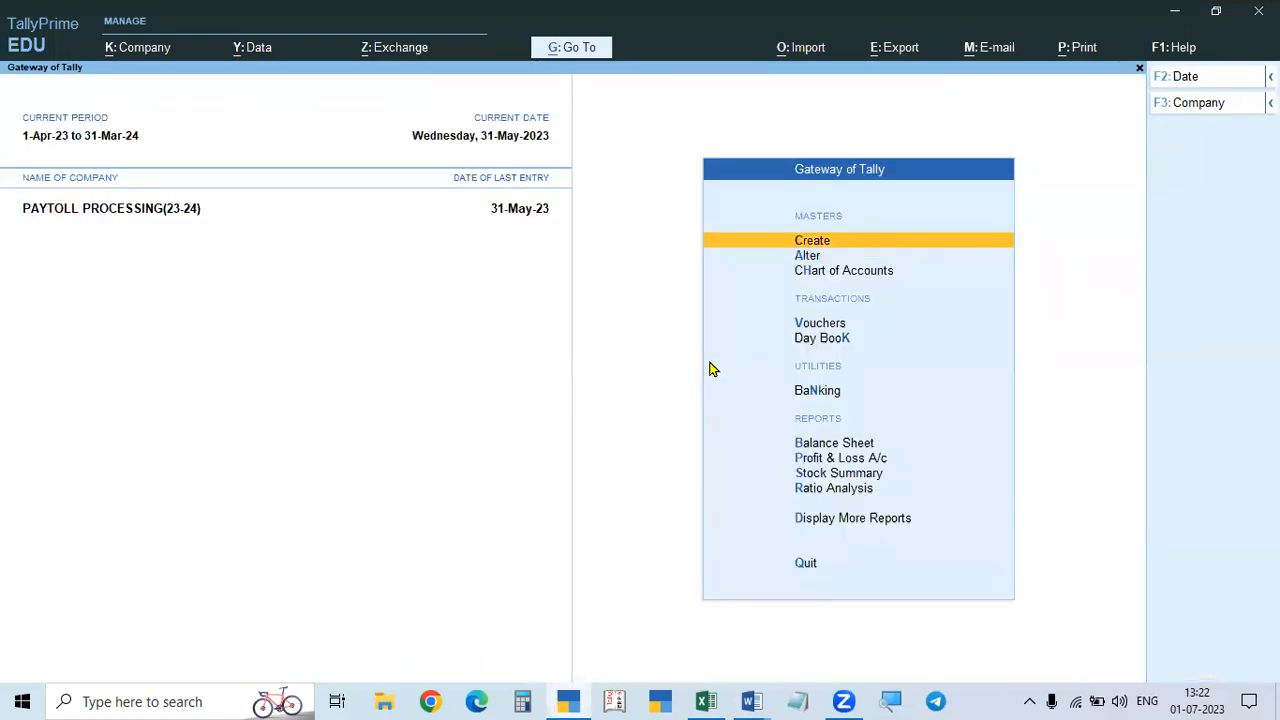
pyautogui.press('Return')
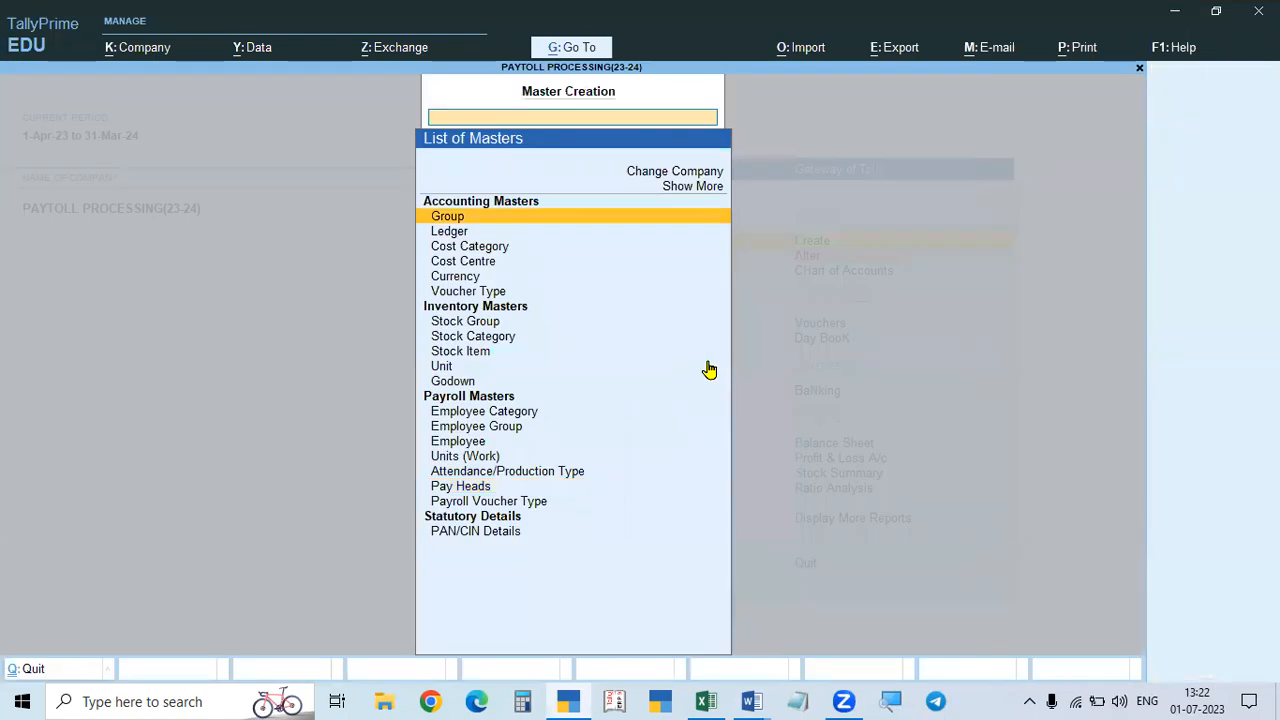
# Step: Expand the list of masters for creation with the additional and inactive masters, look through the payroll masters, and close the list
pyautogui.click(466, 487)
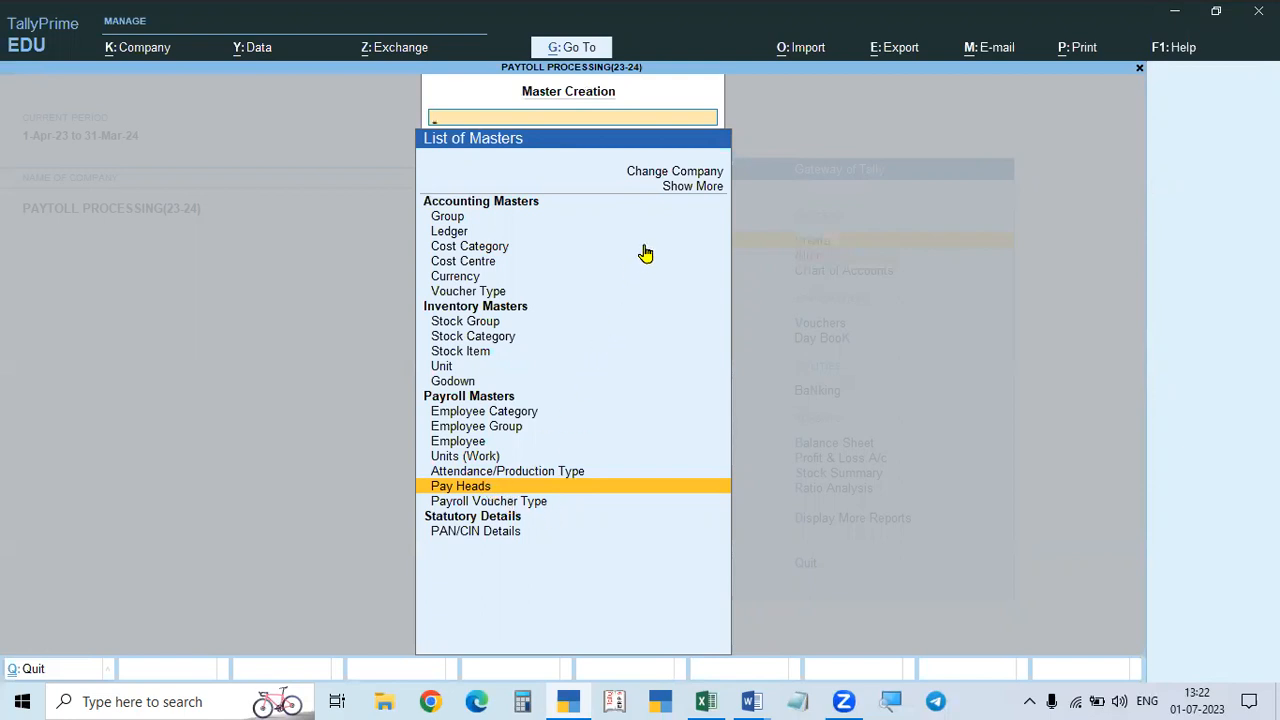
pyautogui.click(688, 188)
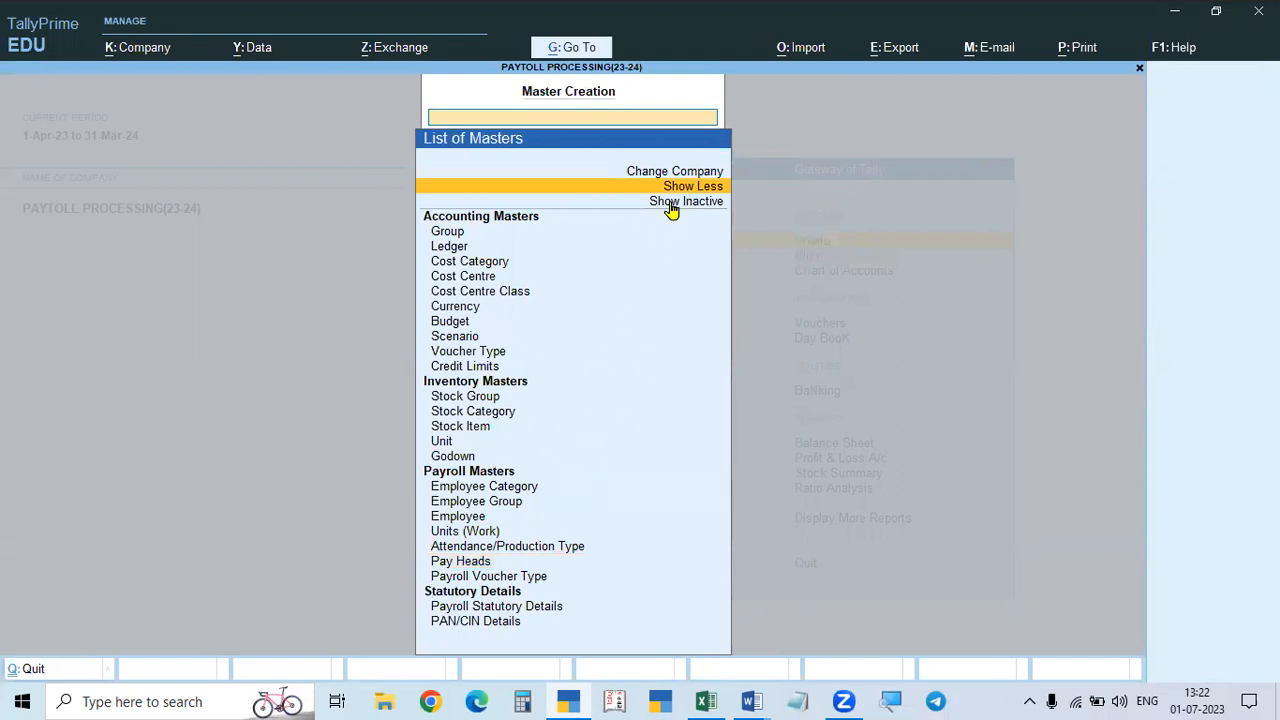
pyautogui.click(672, 204)
pyautogui.click(672, 204)
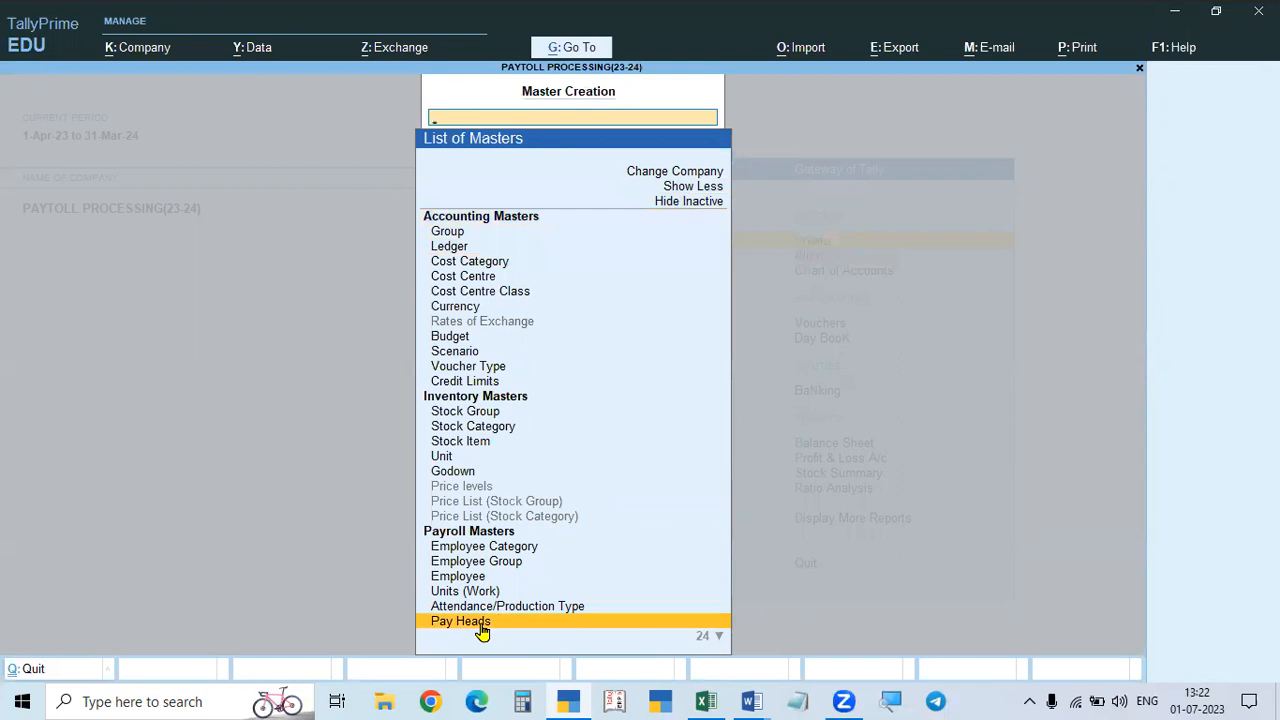
pyautogui.scroll(-1, 482, 630)
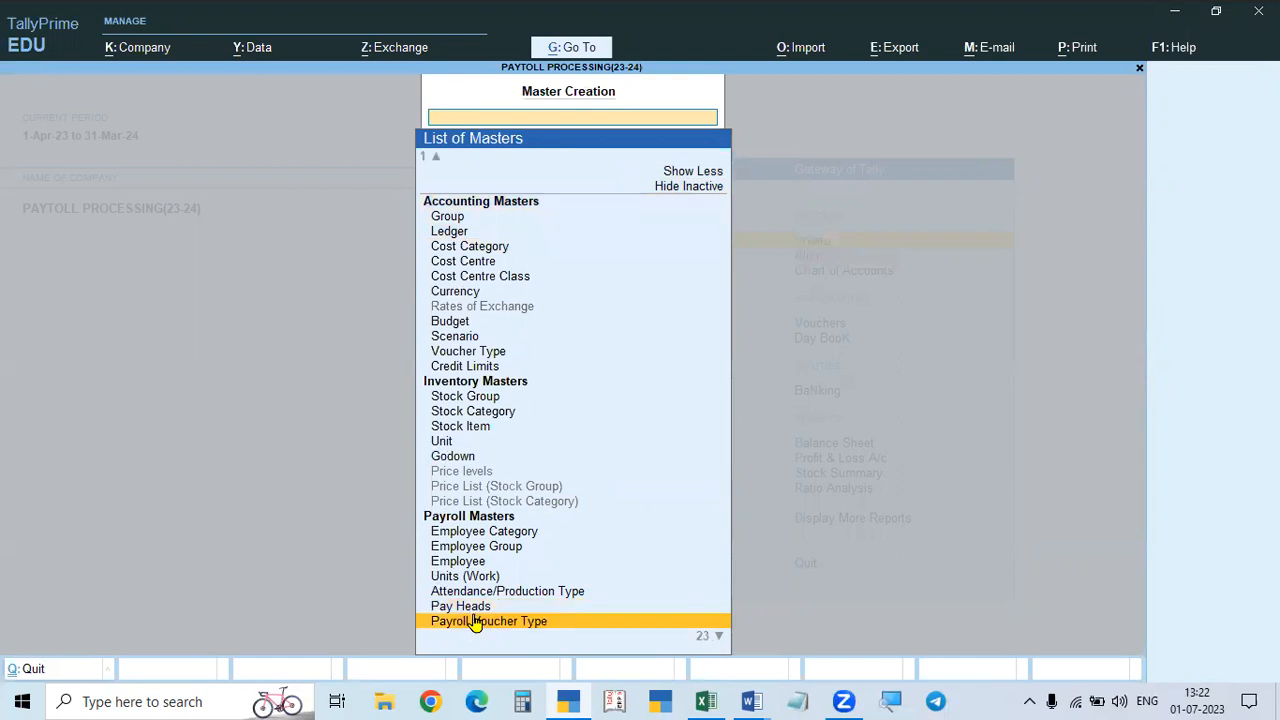
pyautogui.press('Up')
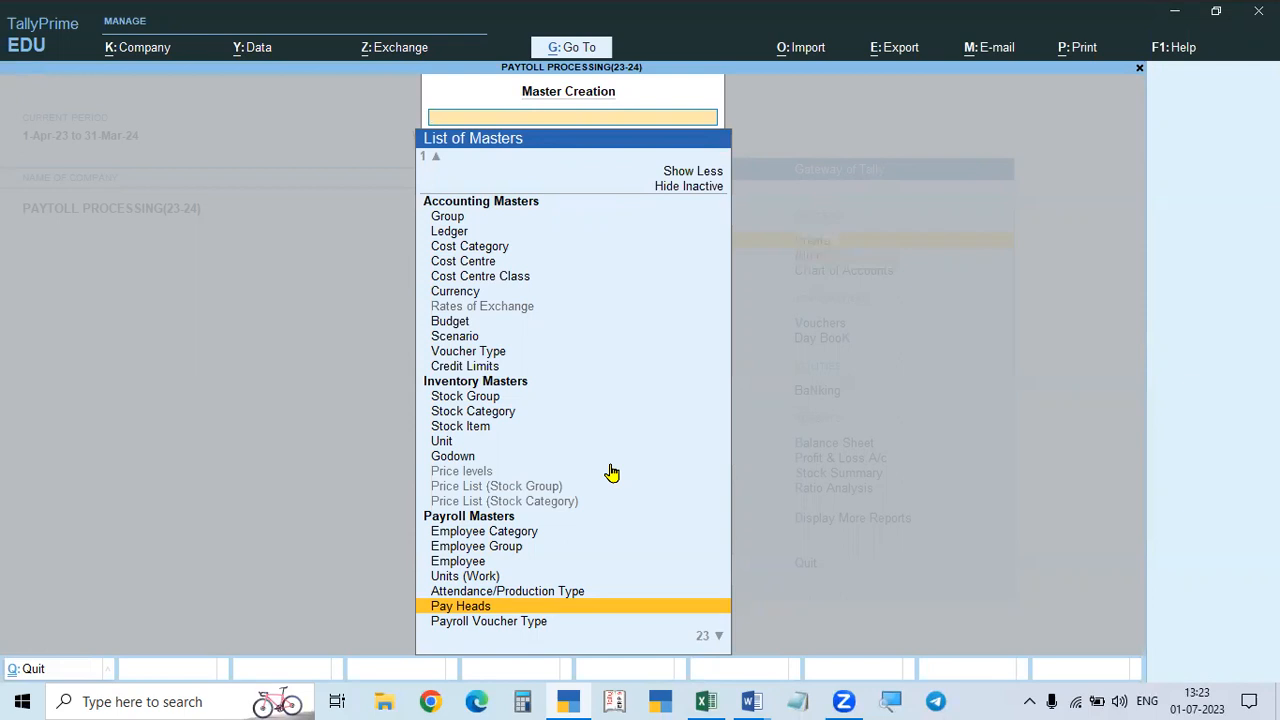
pyautogui.press('Escape')
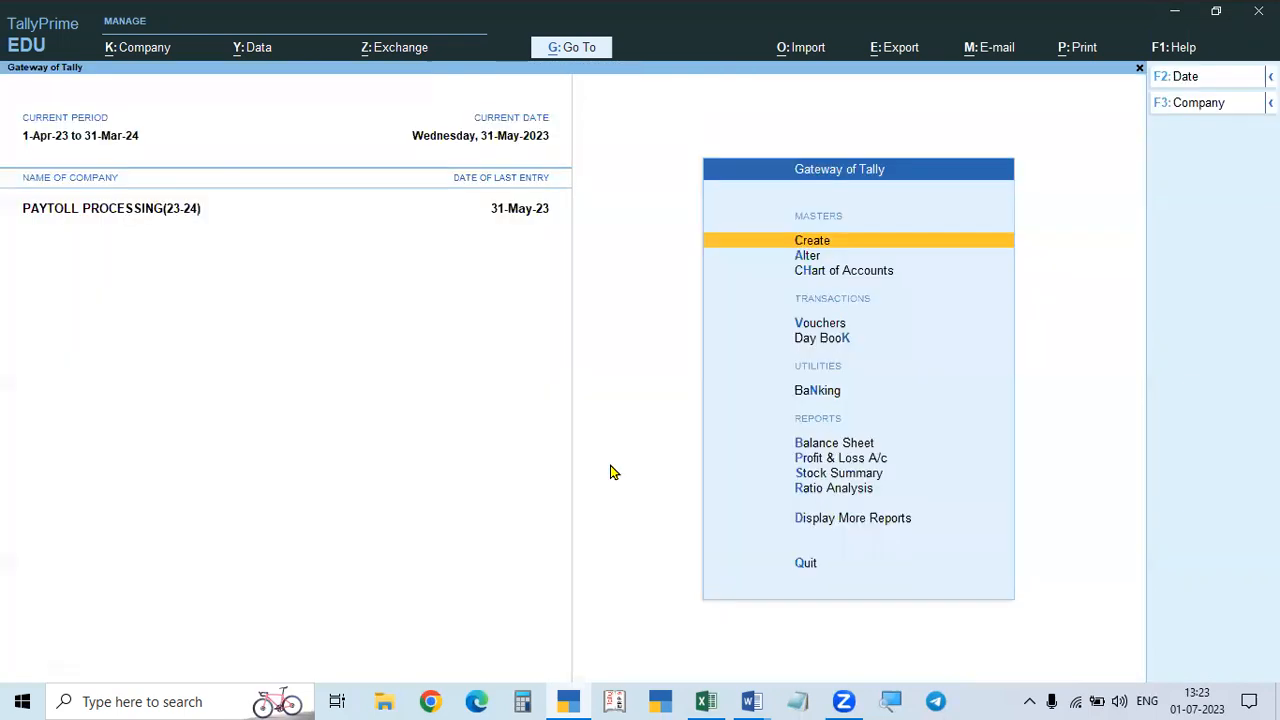
pyautogui.press('Down')
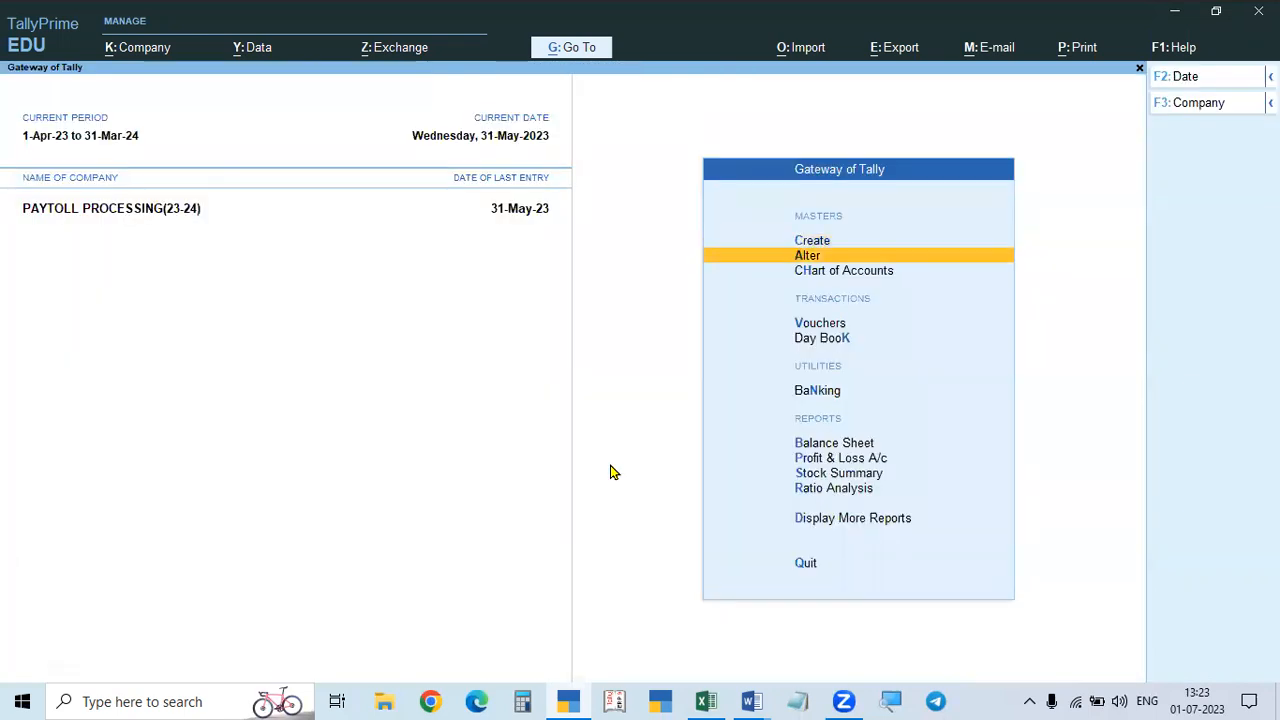
pyautogui.press('Up')
pyautogui.press('Return')
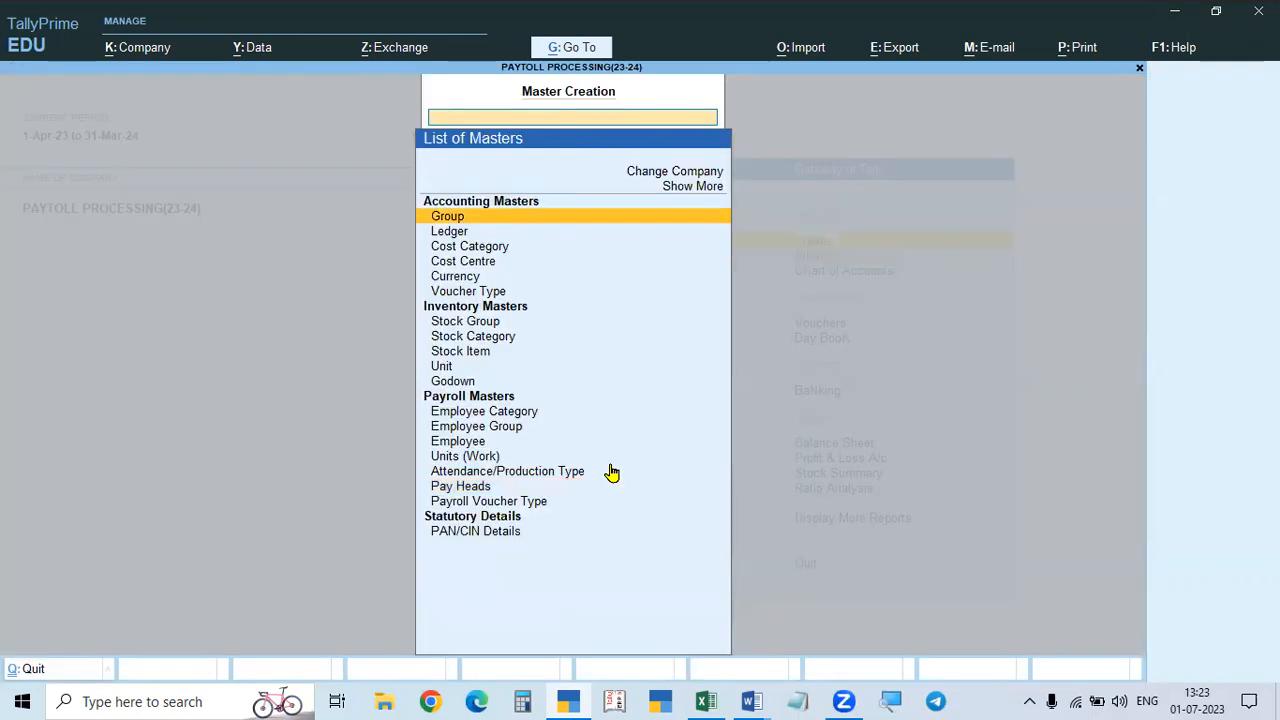
pyautogui.press('Escape')
# Step: Open the Define Salary details of the employee in the Personnel Department through master alteration
pyautogui.press('Down')
pyautogui.press('Return')
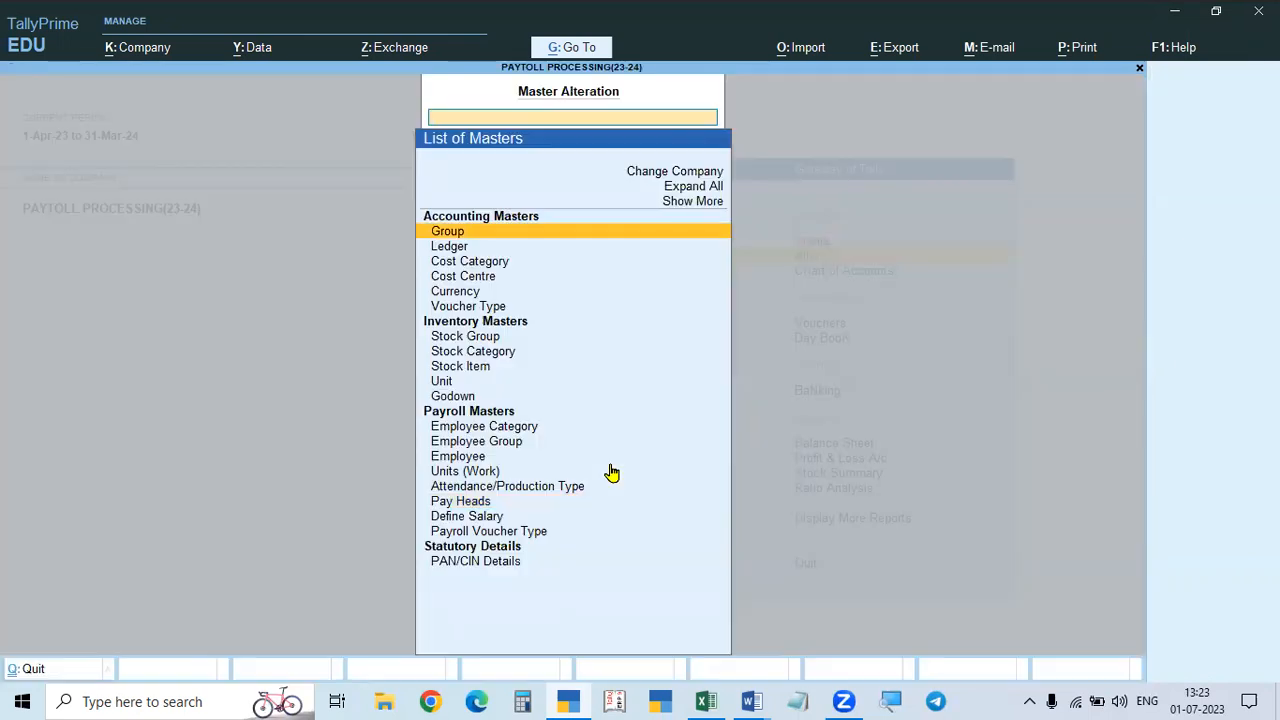
pyautogui.click(487, 518)
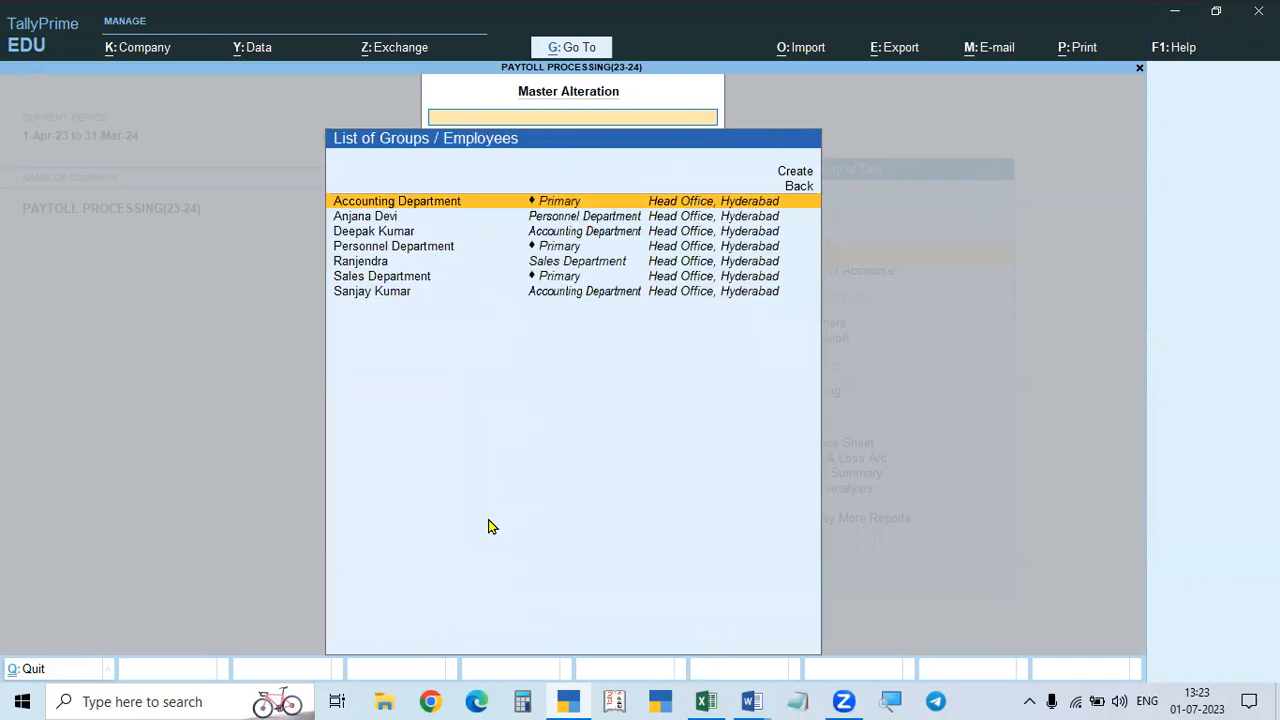
pyautogui.press('Escape')
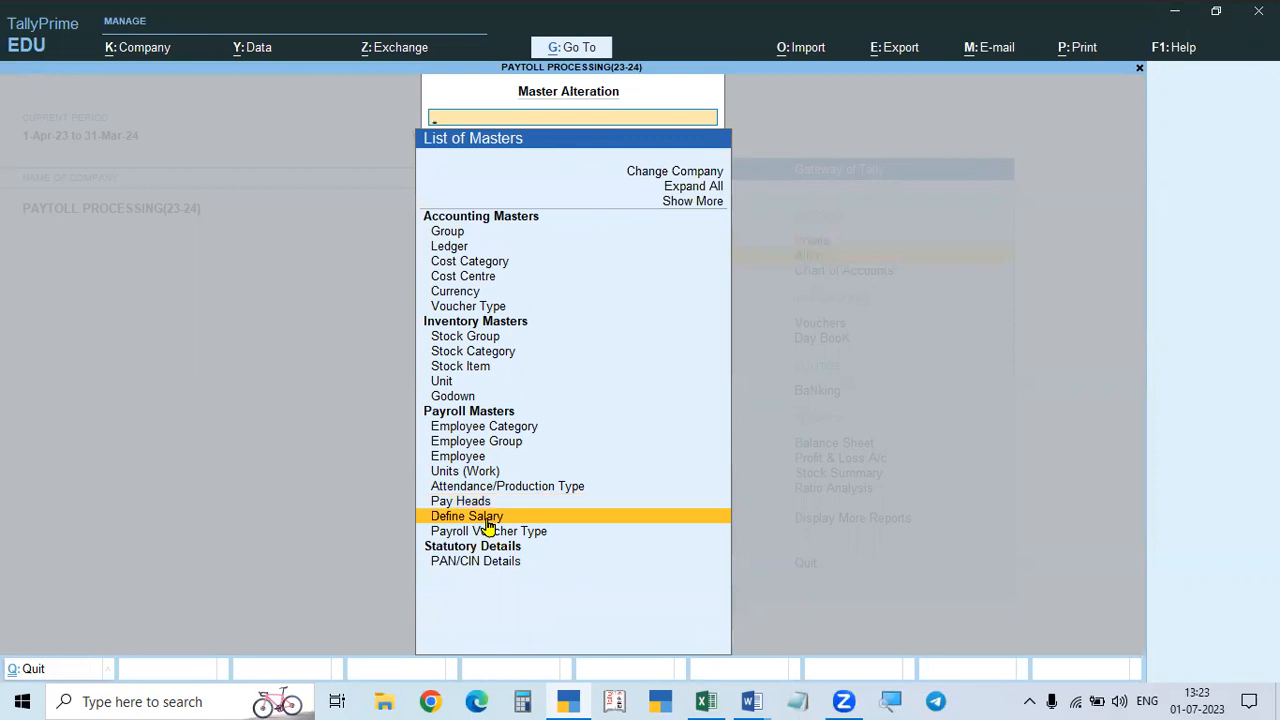
pyautogui.click(488, 520)
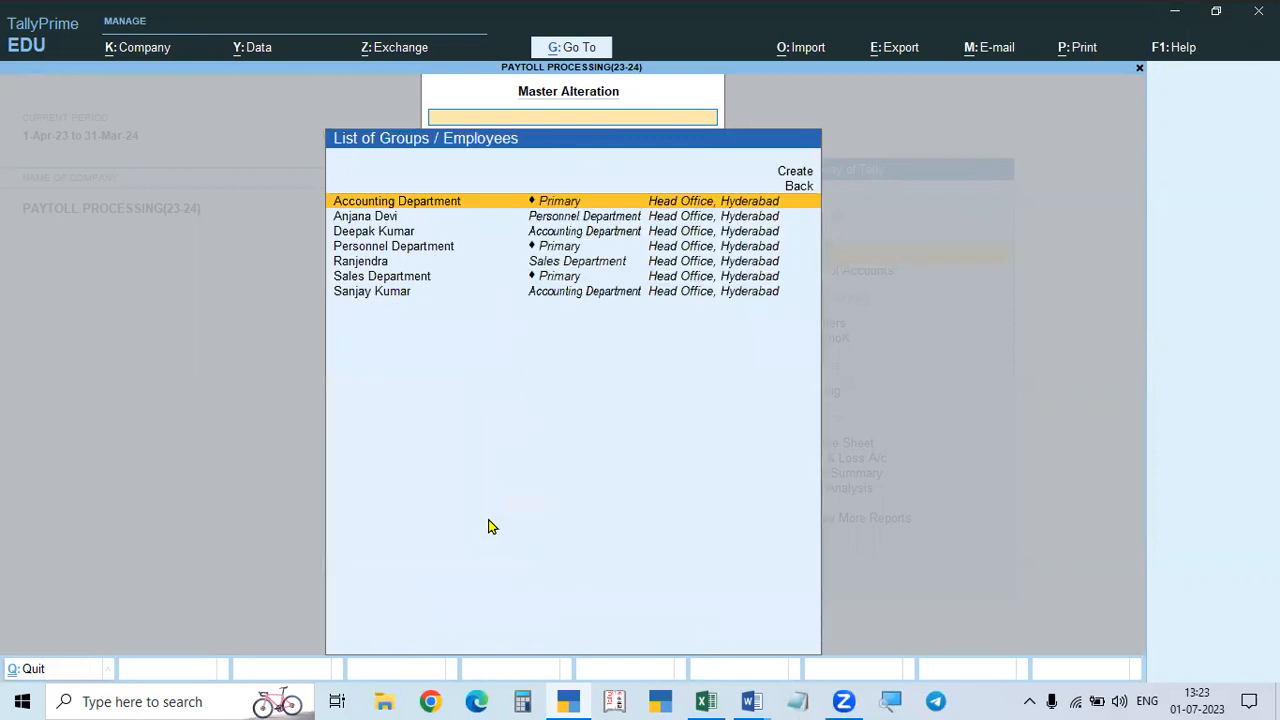
pyautogui.press('Down')
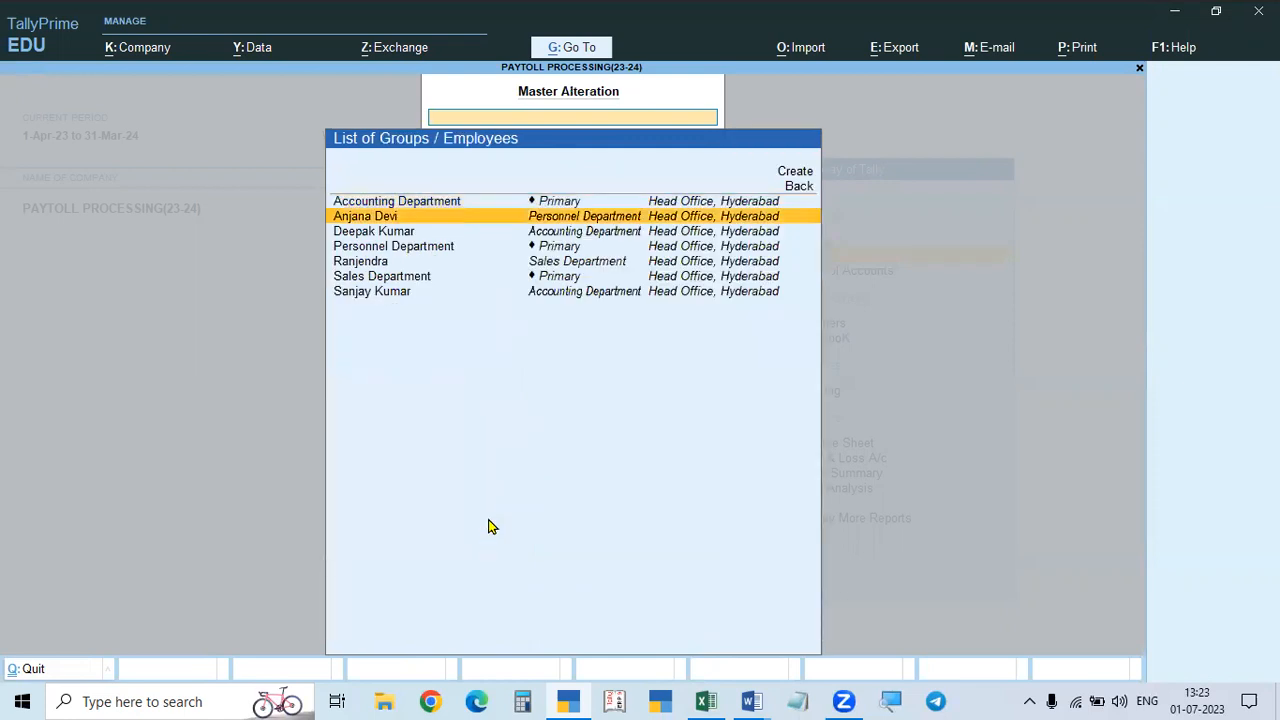
pyautogui.press('Return')
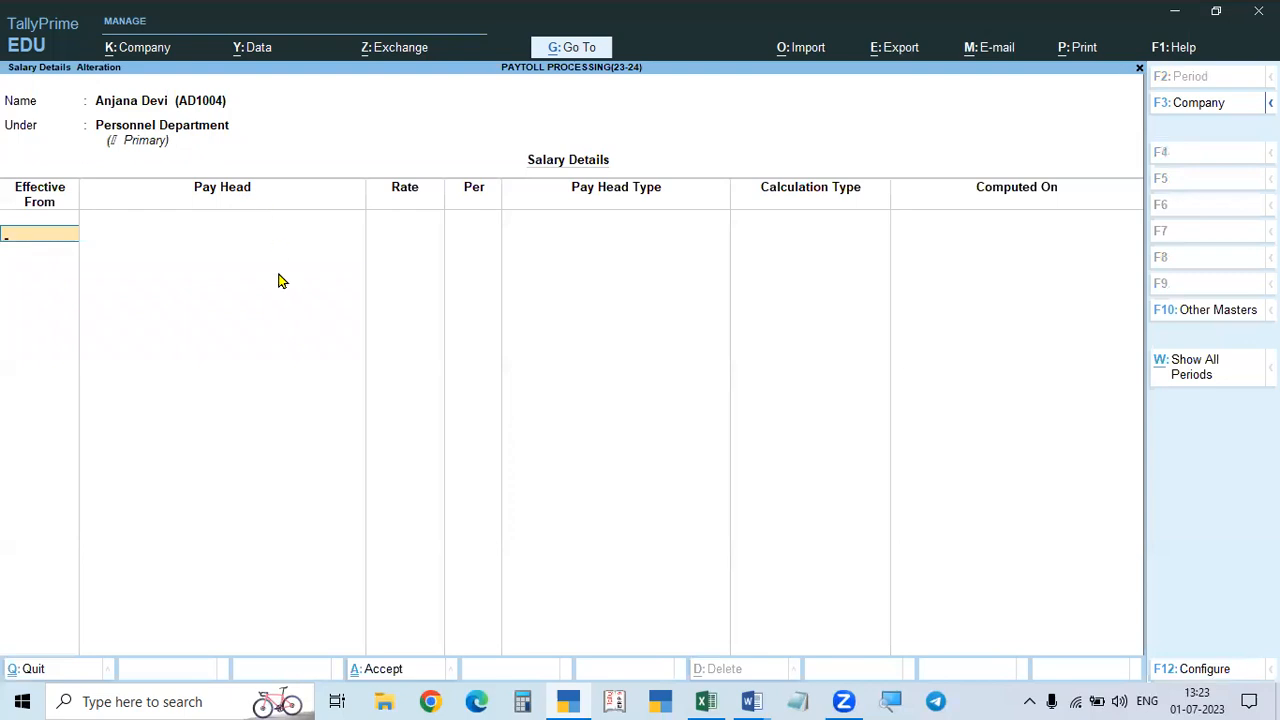
# Step: Enter 1-May-23 as the effective date, check the pay heads offered for the employee's salary, and leave without saving
pyautogui.write('-5-23')
pyautogui.press('Return')
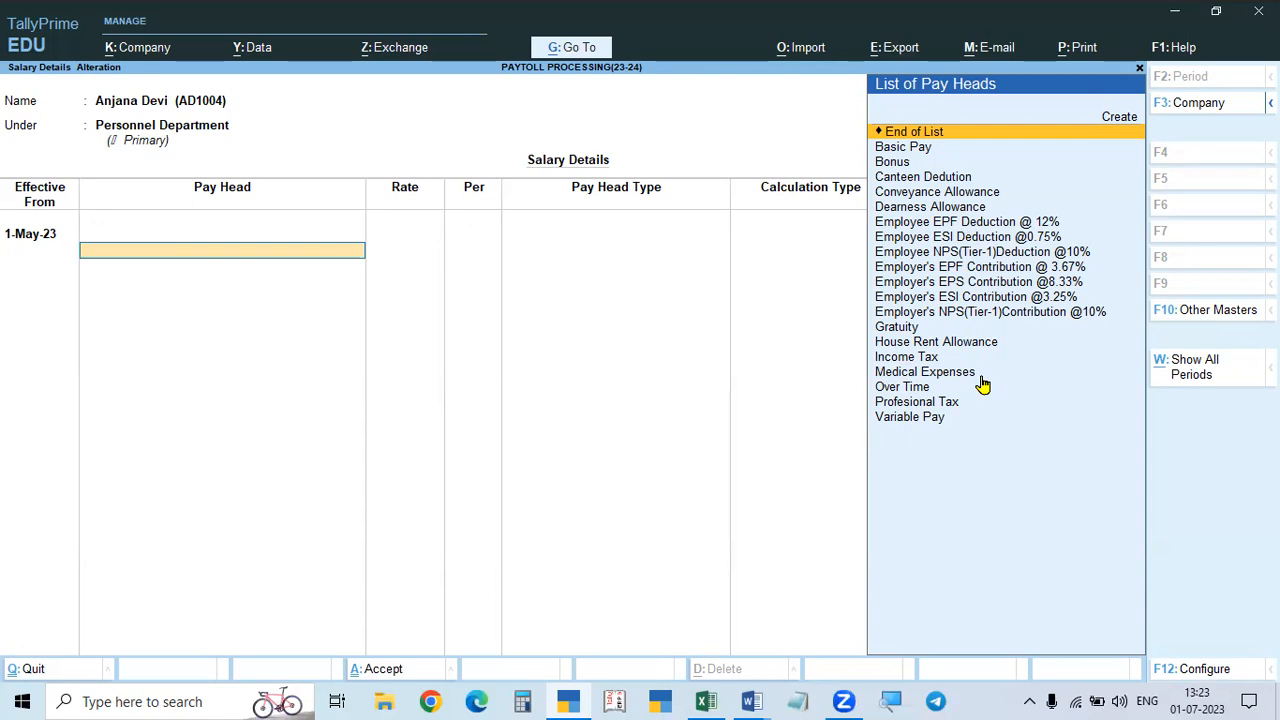
pyautogui.press('Escape')
pyautogui.press('Escape')
pyautogui.press('Escape')
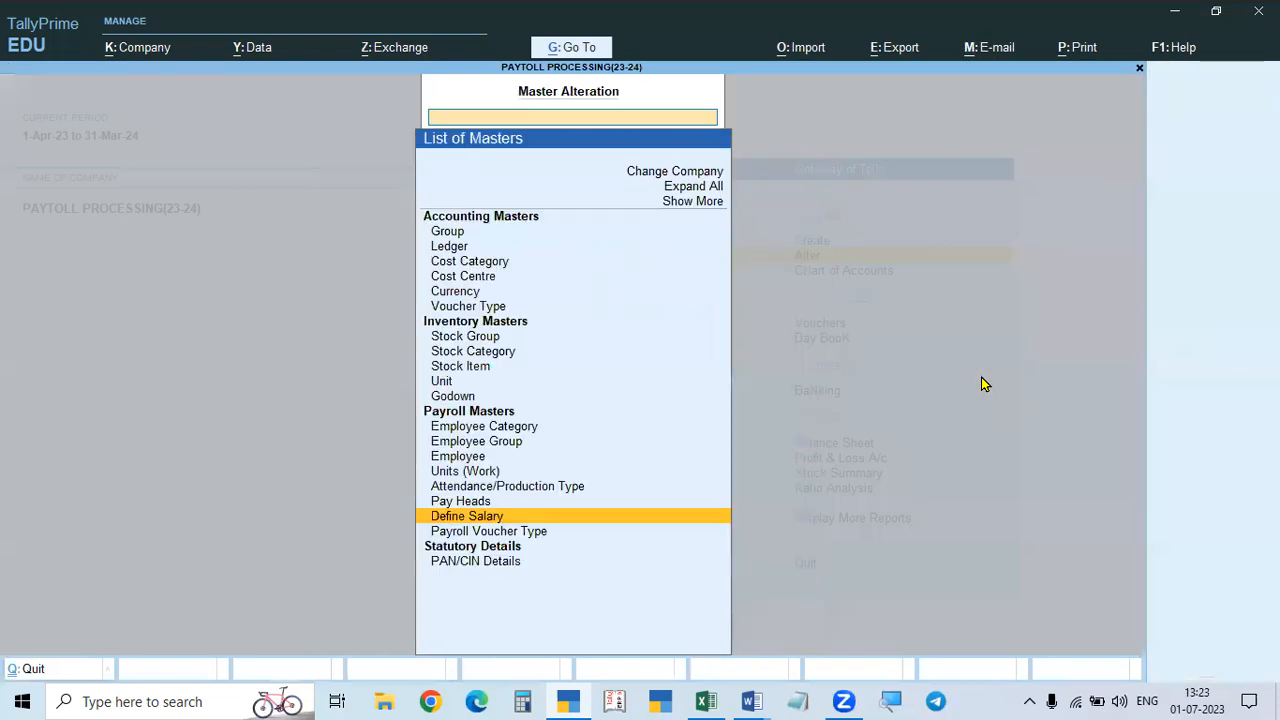
pyautogui.press('Escape')
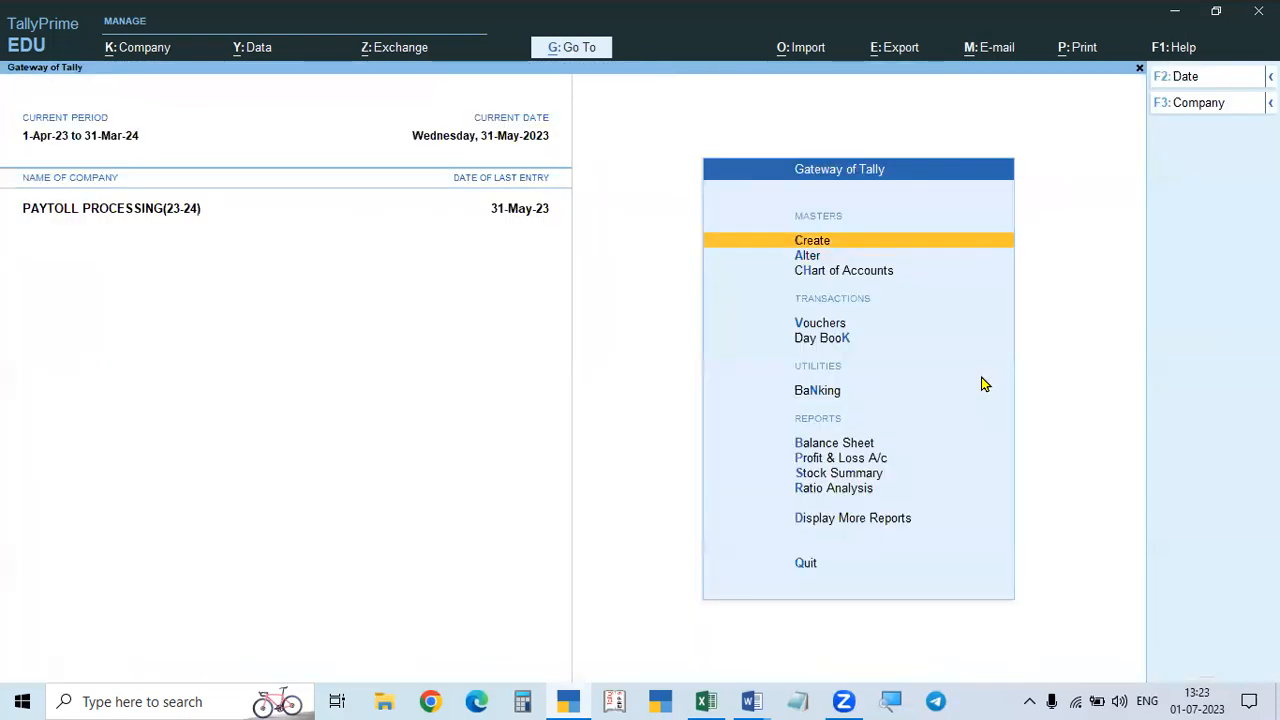
# Step: Open the list of existing pay heads in master alteration, check which ones have been created, and close it
pyautogui.press('Down')
pyautogui.press('Down')
pyautogui.press('Down')
pyautogui.press('Up')
pyautogui.press('Up')
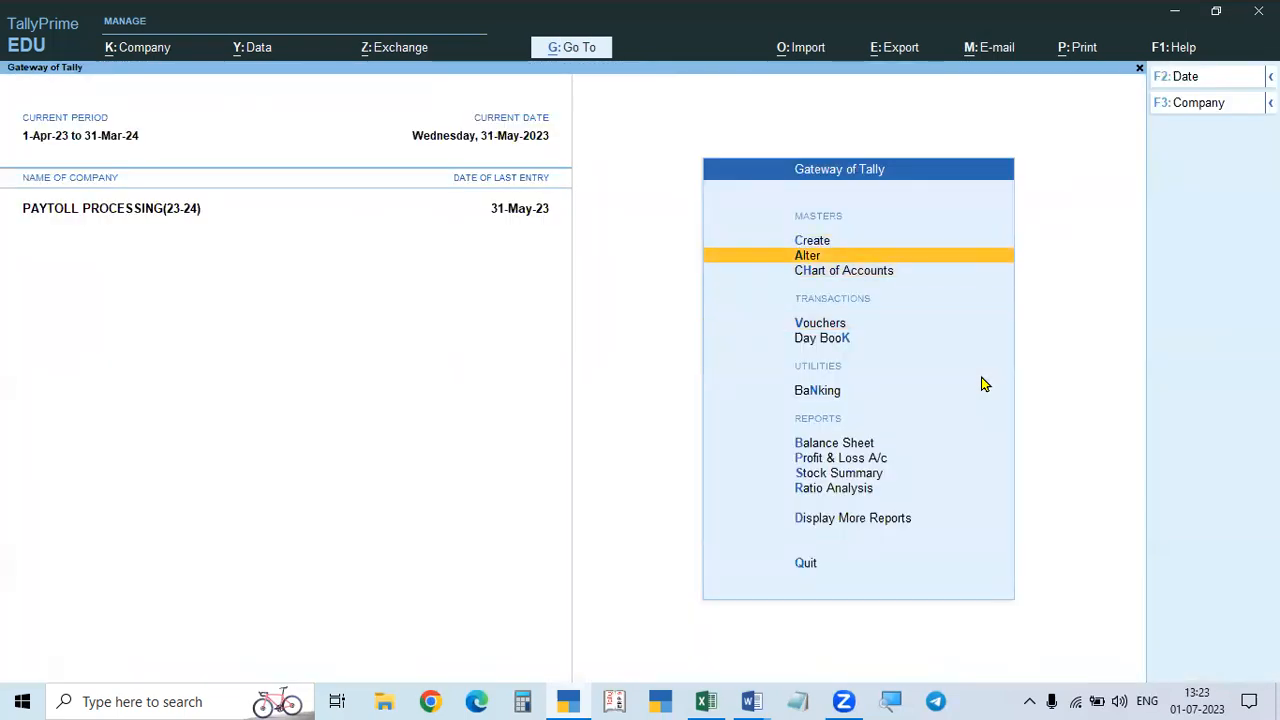
pyautogui.press('Return')
pyautogui.press('Down')
pyautogui.press('Down')
pyautogui.press('Down')
pyautogui.press('Down')
pyautogui.press('Down')
pyautogui.press('Down')
pyautogui.press('Down')
pyautogui.press('Down')
pyautogui.press('Down')
pyautogui.press('Down')
pyautogui.press('Down')
pyautogui.press('Down')
pyautogui.press('Down')
pyautogui.press('Down')
pyautogui.press('Down')
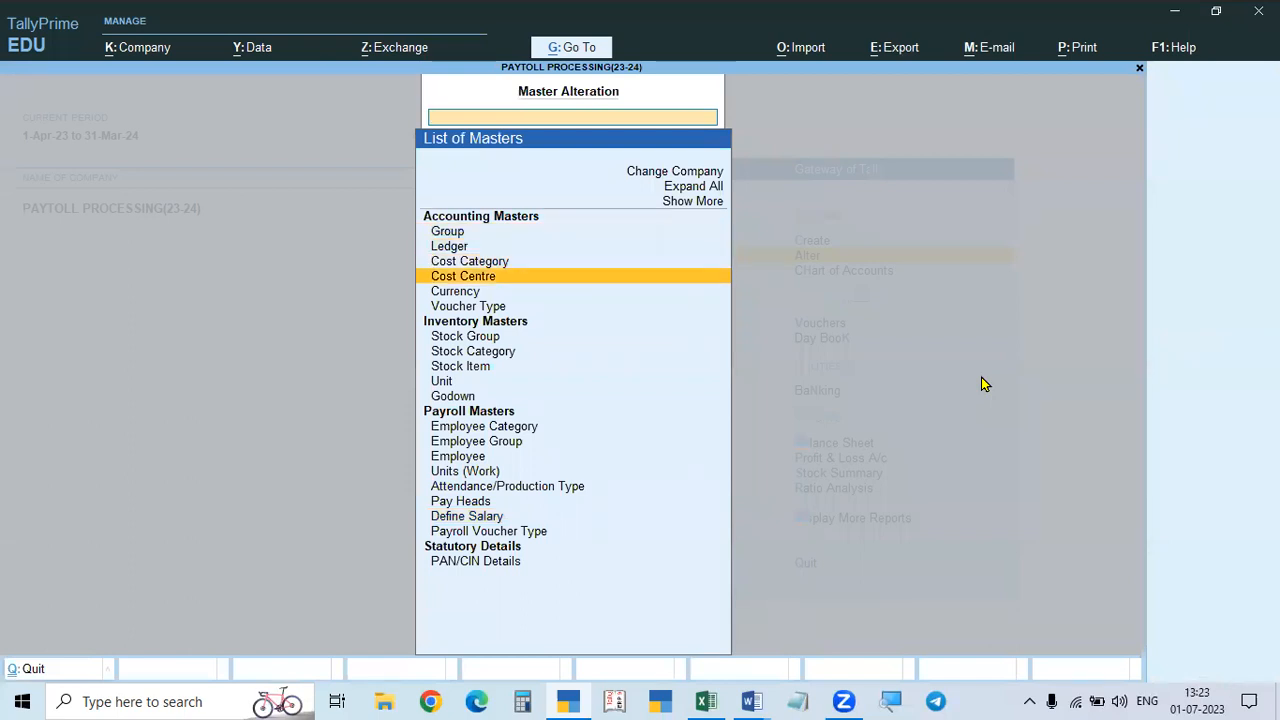
pyautogui.press('Down')
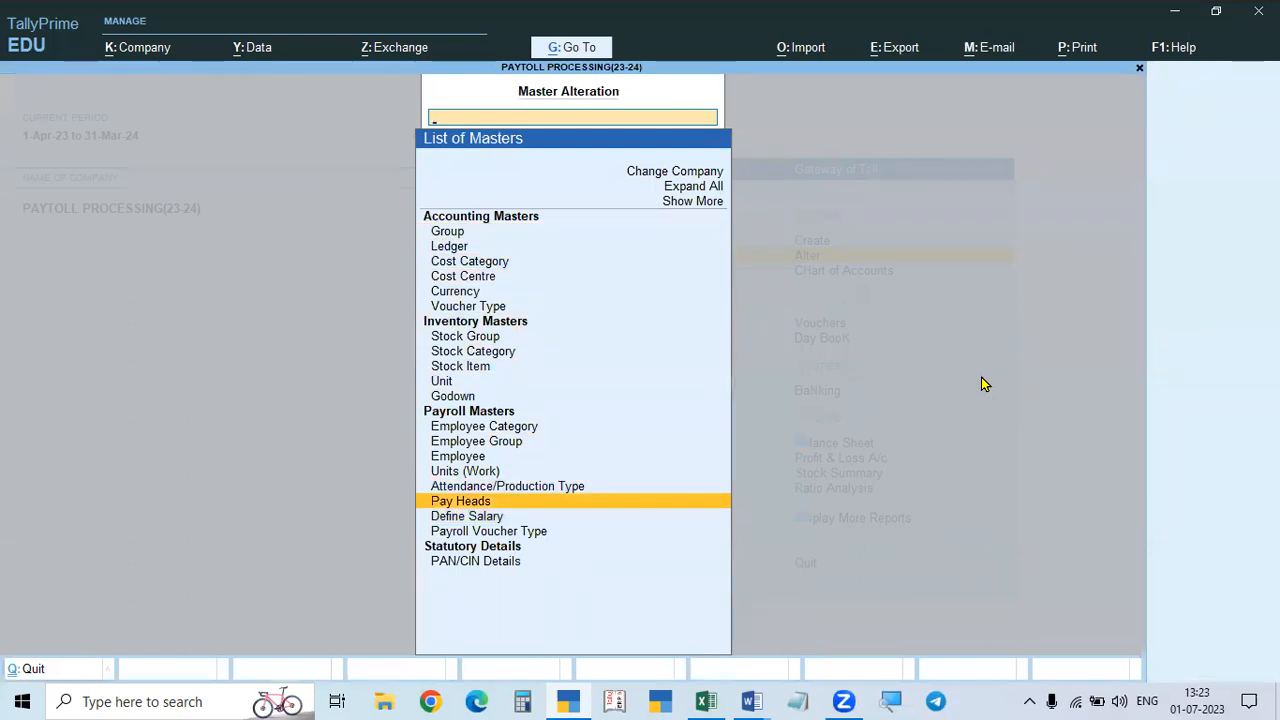
pyautogui.press('Return')
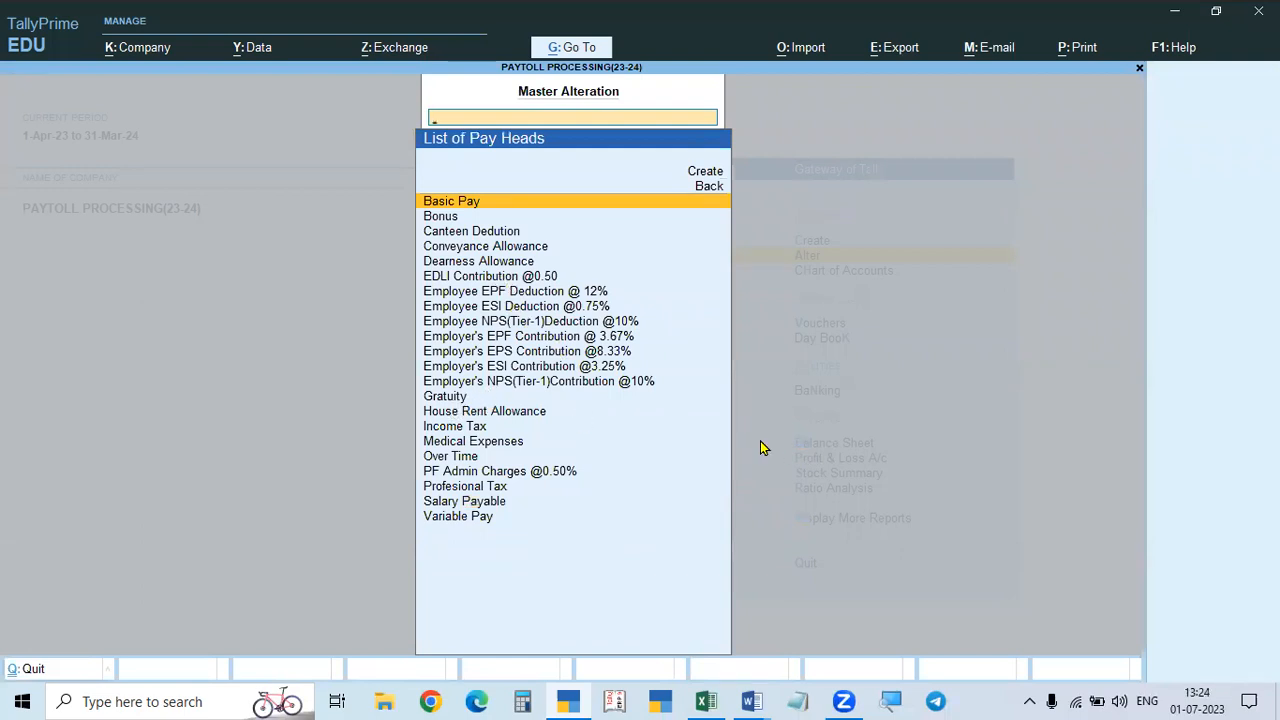
pyautogui.press('Escape')
pyautogui.press('Escape')
pyautogui.press('Escape')
pyautogui.press('Escape')
# Step: Open the list of employee groups and employees for Define Salary in master alteration
pyautogui.press('Down')
pyautogui.press('Return')
pyautogui.press('Down')
pyautogui.press('Down')
pyautogui.press('Down')
pyautogui.press('Down')
pyautogui.press('Down')
pyautogui.press('Down')
pyautogui.press('Down')
pyautogui.press('Down')
pyautogui.press('Down')
pyautogui.press('Down')
pyautogui.press('Down')
pyautogui.press('Down')
pyautogui.press('Down')
pyautogui.press('Down')
pyautogui.press('Down')
pyautogui.press('Down')
pyautogui.press('Down')
pyautogui.press('Return')
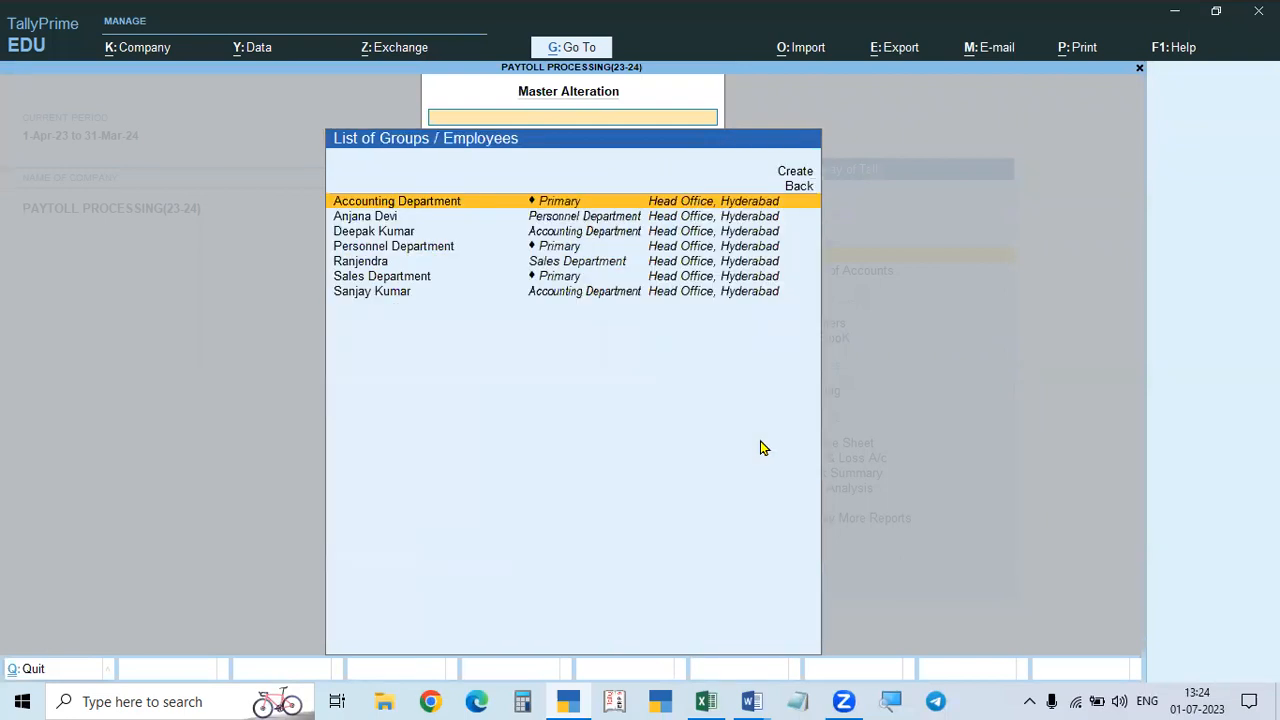
pyautogui.press('Down')
pyautogui.press('Up')
pyautogui.press('Return')
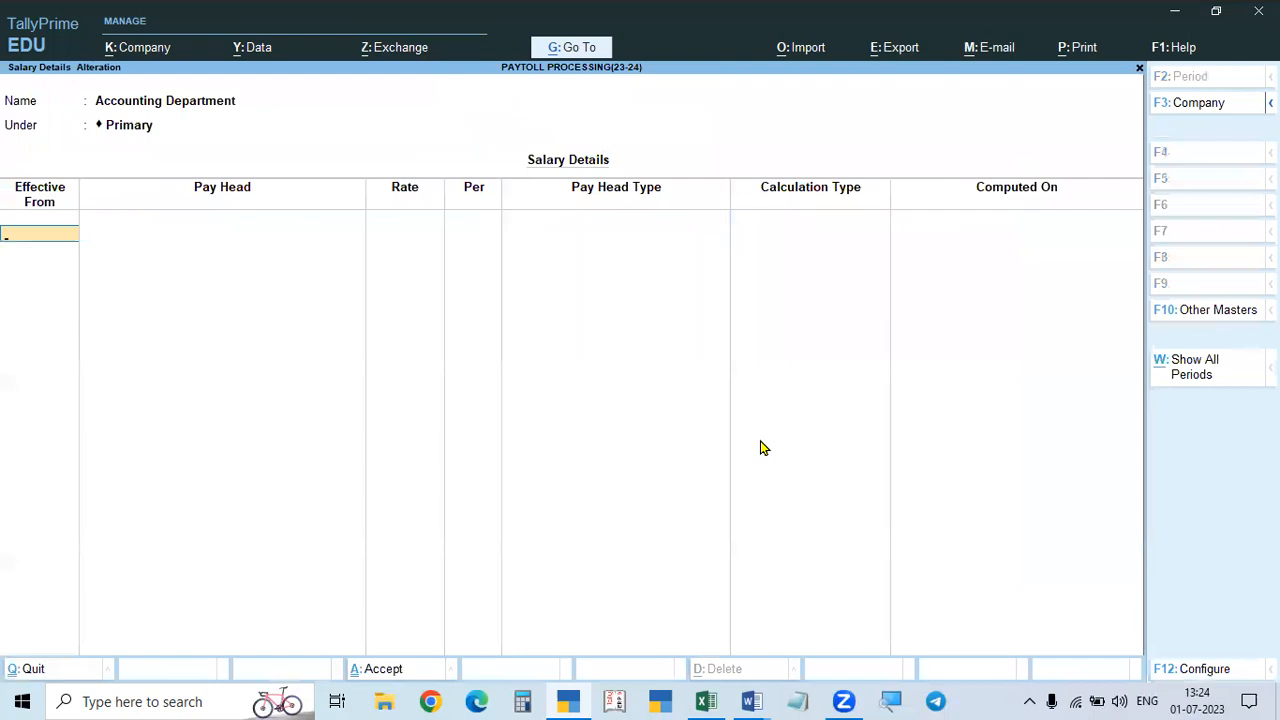
pyautogui.press('Escape')
pyautogui.press('Return')
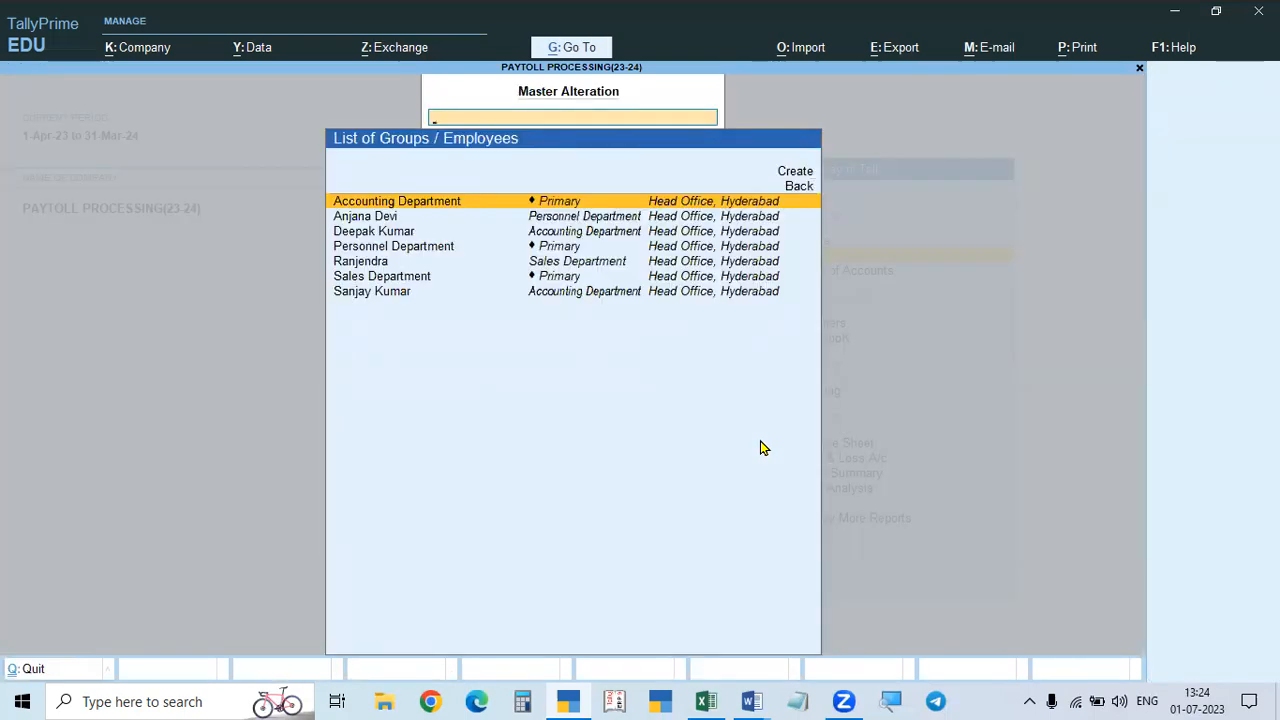
# Step: Check the pay heads offered for the Personnel Department employee's salary with effective date 1-May-23, and close the details without saving
pyautogui.press('Down')
pyautogui.press('Return')
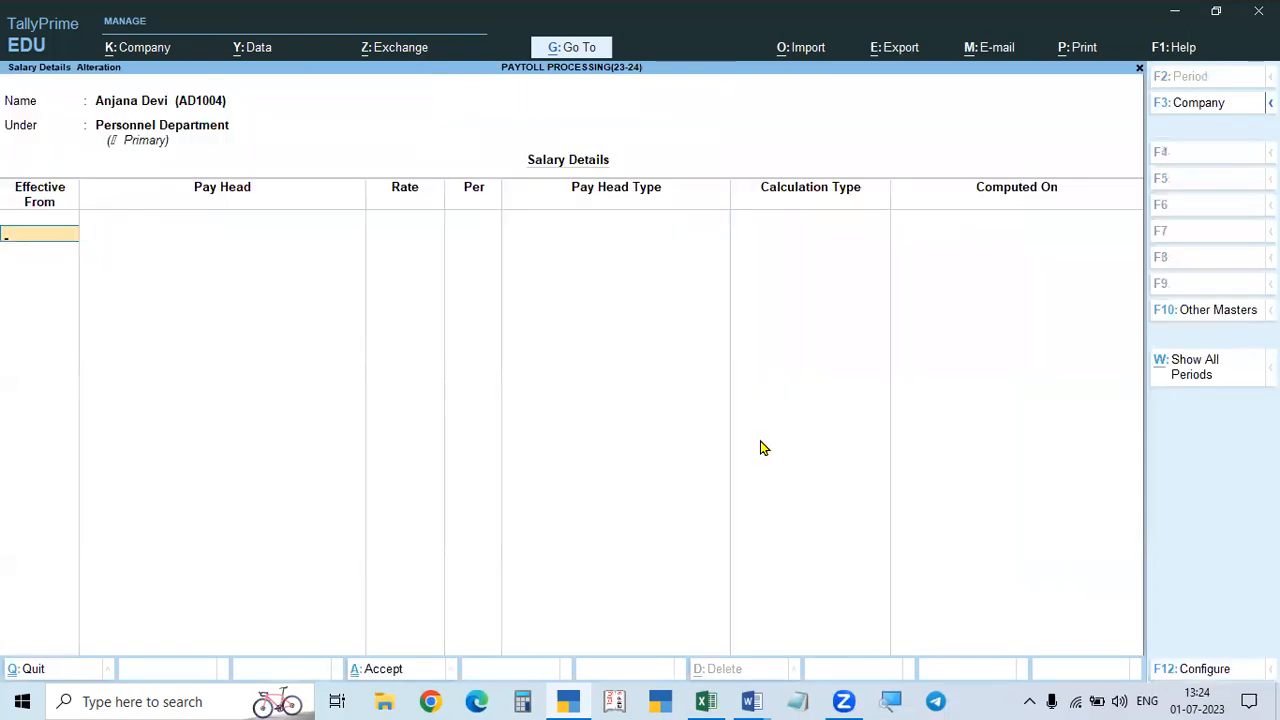
pyautogui.write('1.5.23')
pyautogui.press('Return')
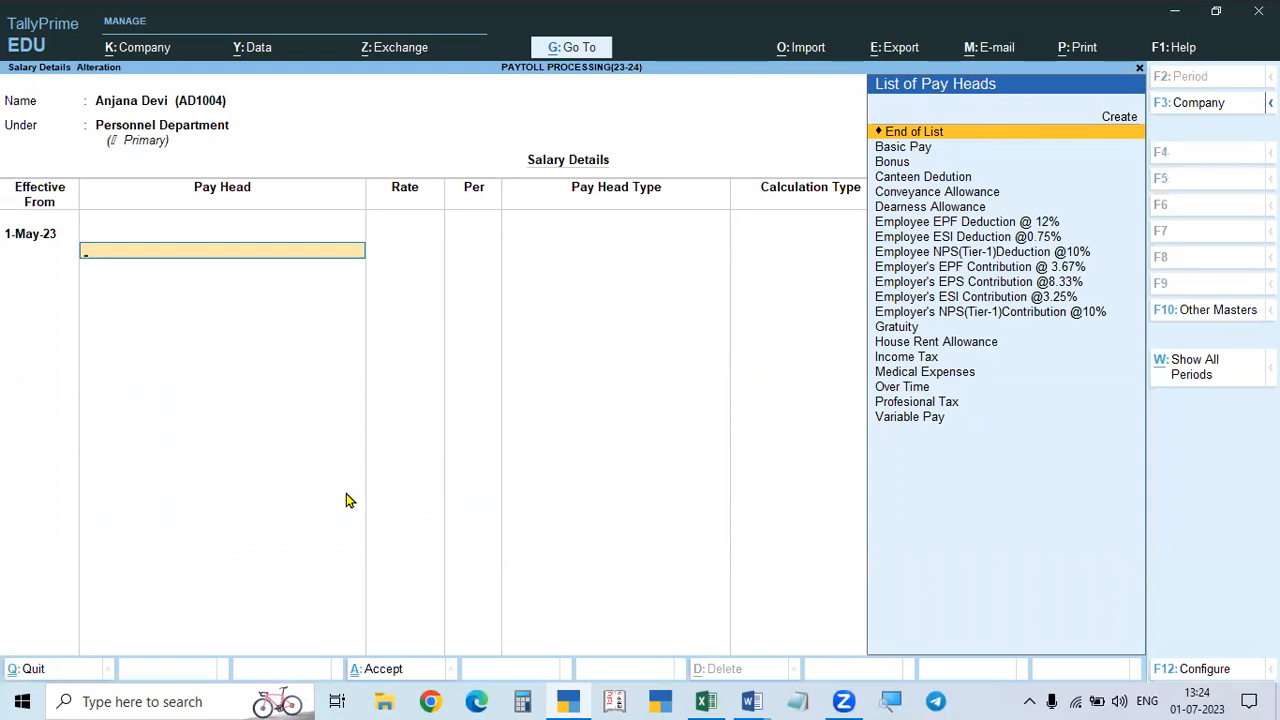
pyautogui.press('Escape')
pyautogui.press('y')
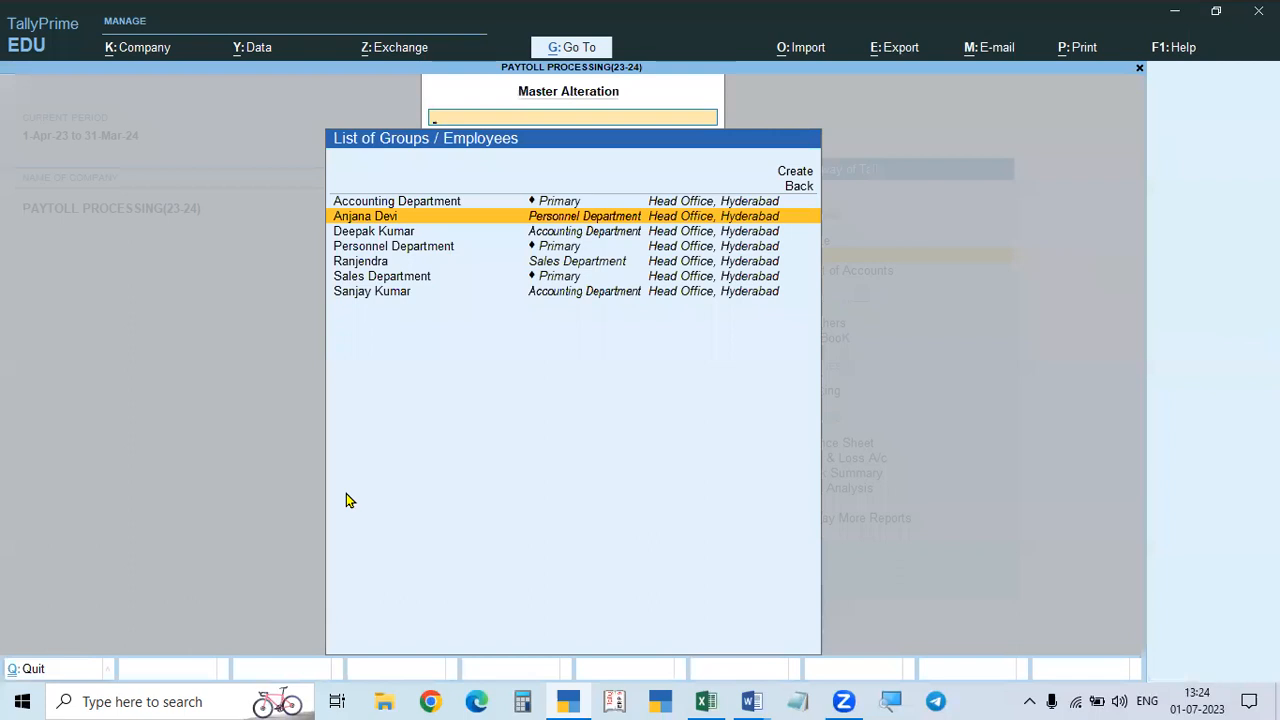
pyautogui.press('Return')
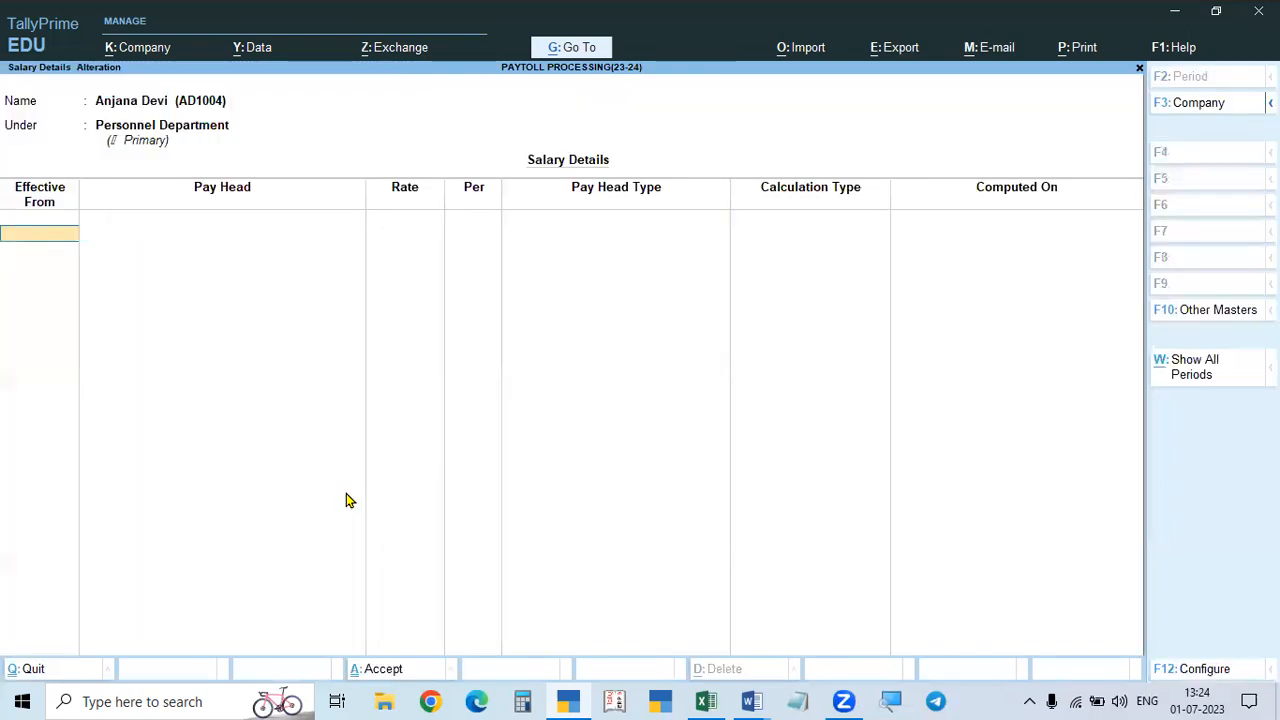
pyautogui.write('1-5-23')
pyautogui.press('Return')
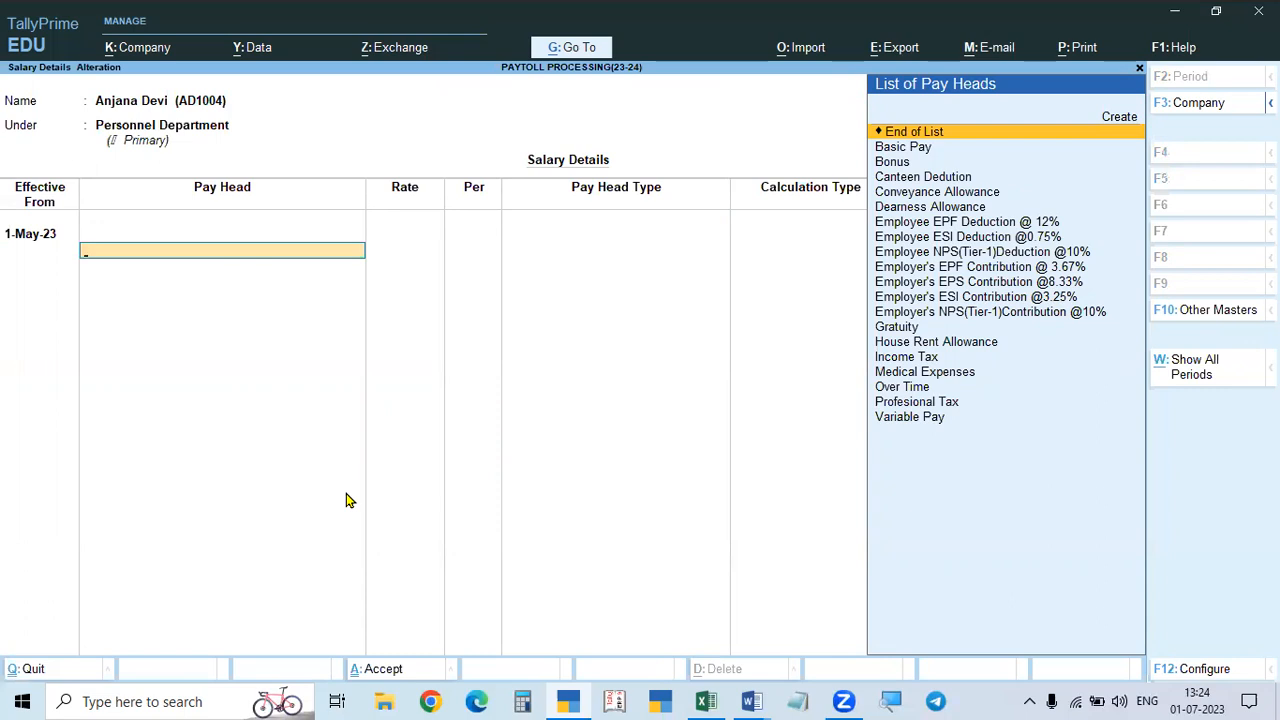
pyautogui.press('Escape')
pyautogui.press('Return')
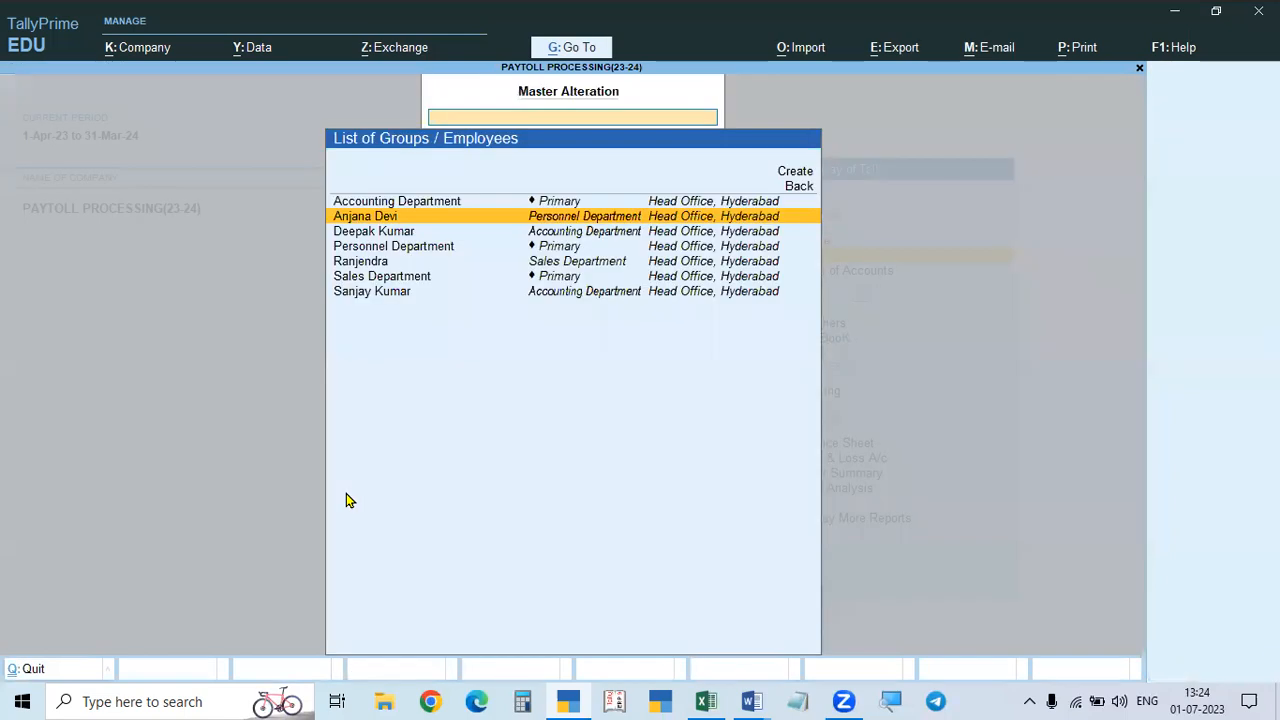
pyautogui.press('Up')
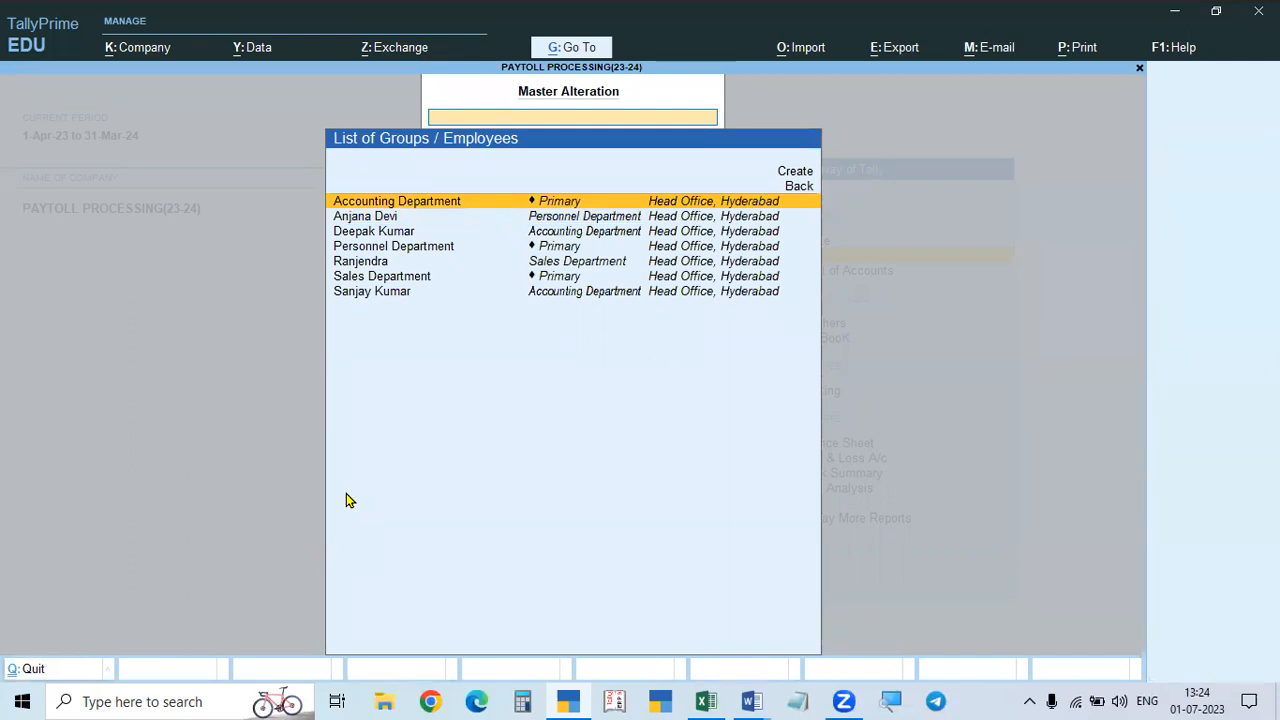
pyautogui.press('Return')
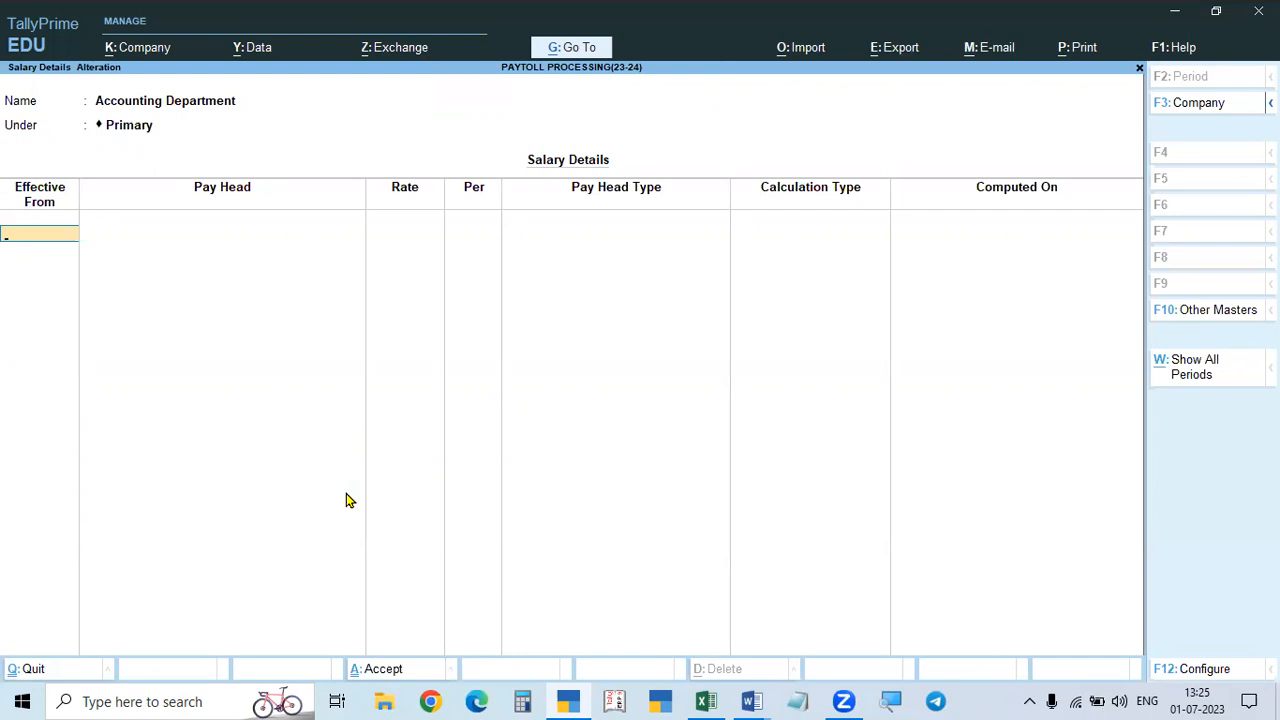
pyautogui.press('Escape')
pyautogui.press('Escape')
pyautogui.press('Return')
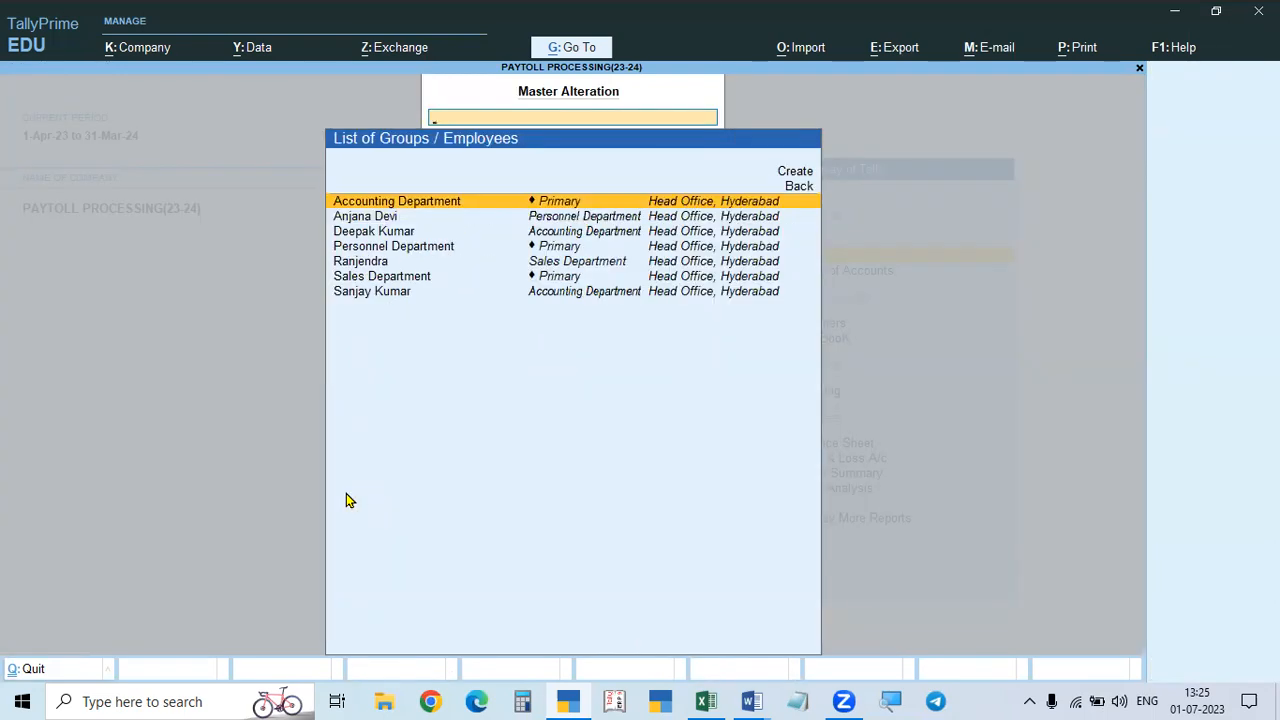
# Step: Open the Accounting Department's salary details and set the effective date to 1-May-23
pyautogui.click(447, 209)
pyautogui.write('1-5-23')
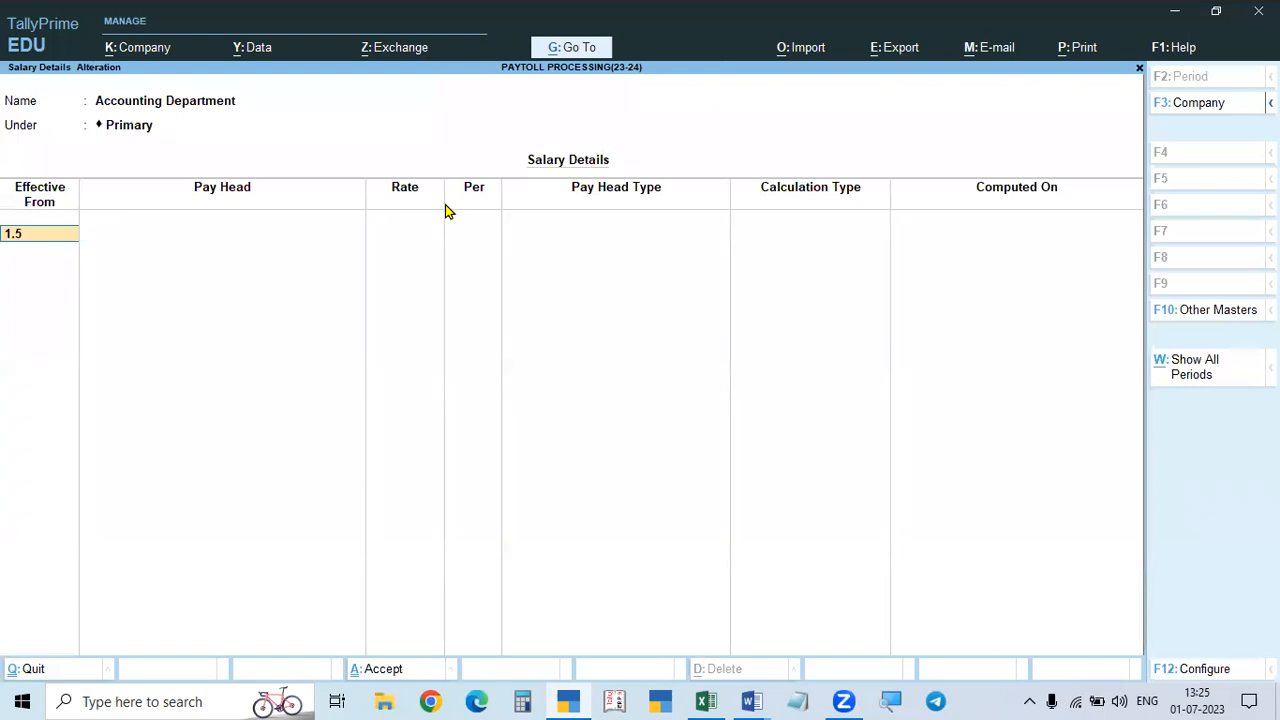
pyautogui.press('Return')
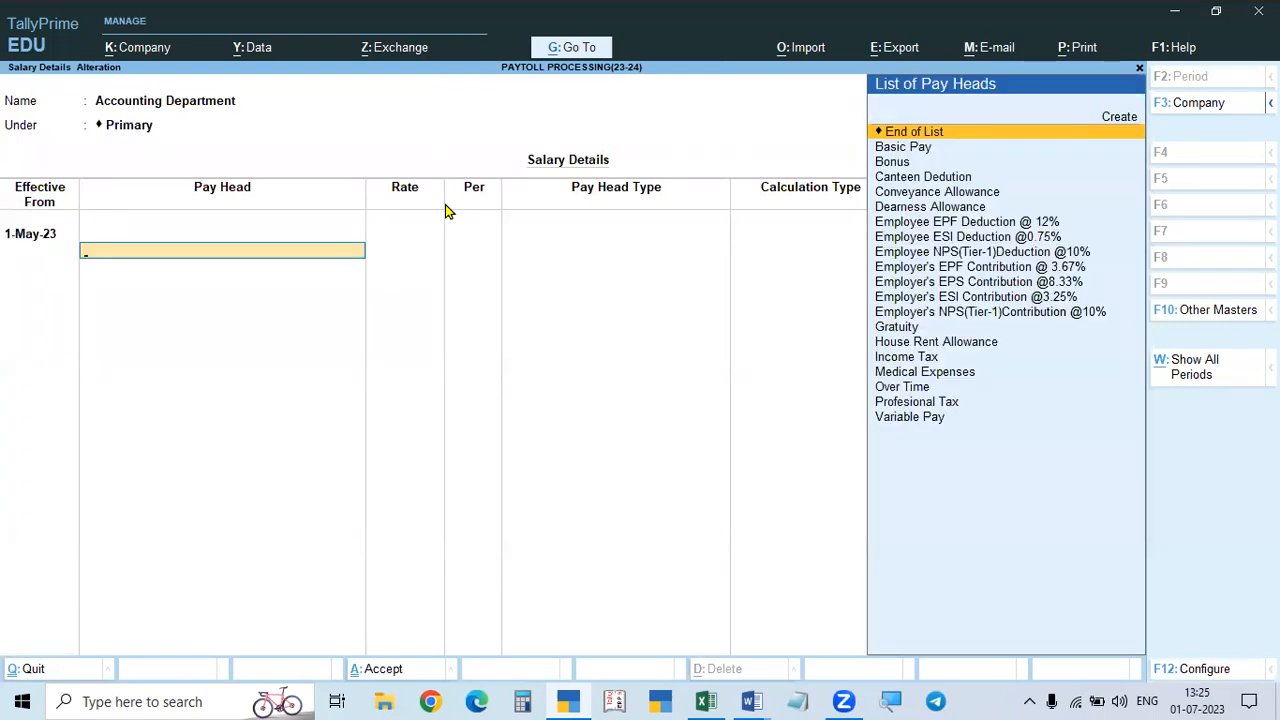
# Step: Add the Basic Pay and Dearness Allowance pay heads to the Accounting Department's salary details, leaving the Basic Pay rate blank
pyautogui.press('Down')
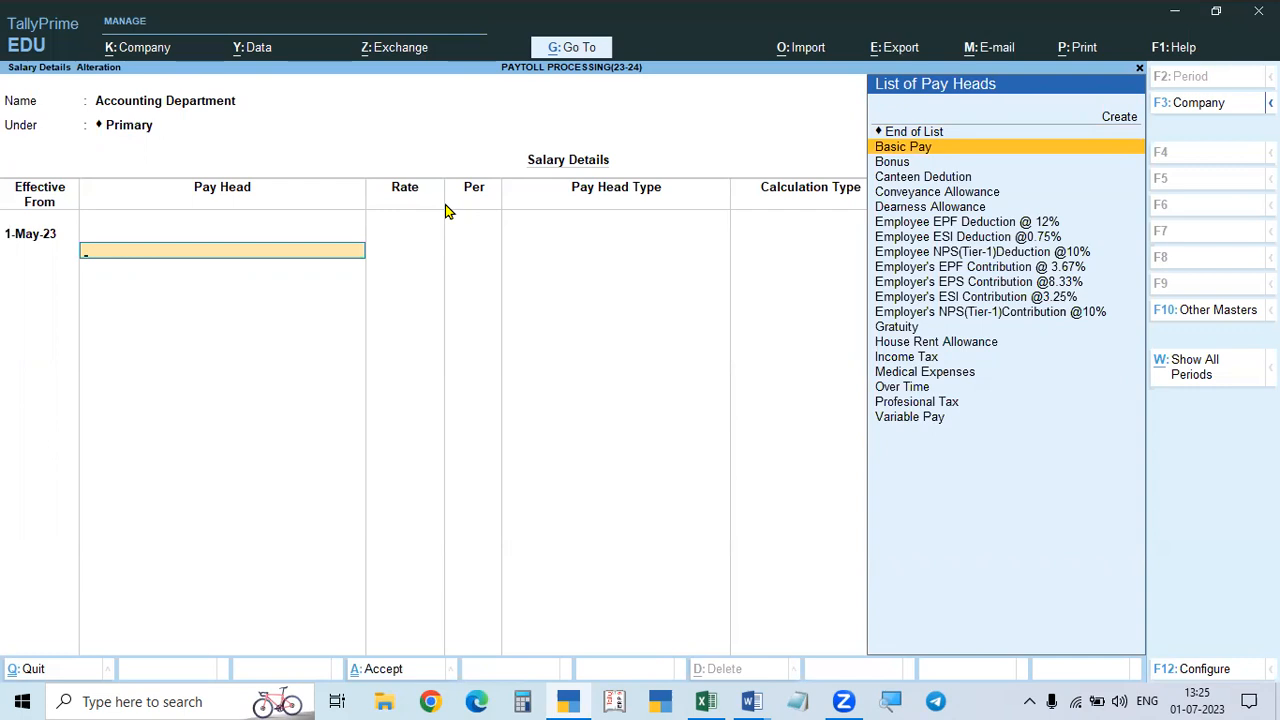
pyautogui.press('Return')
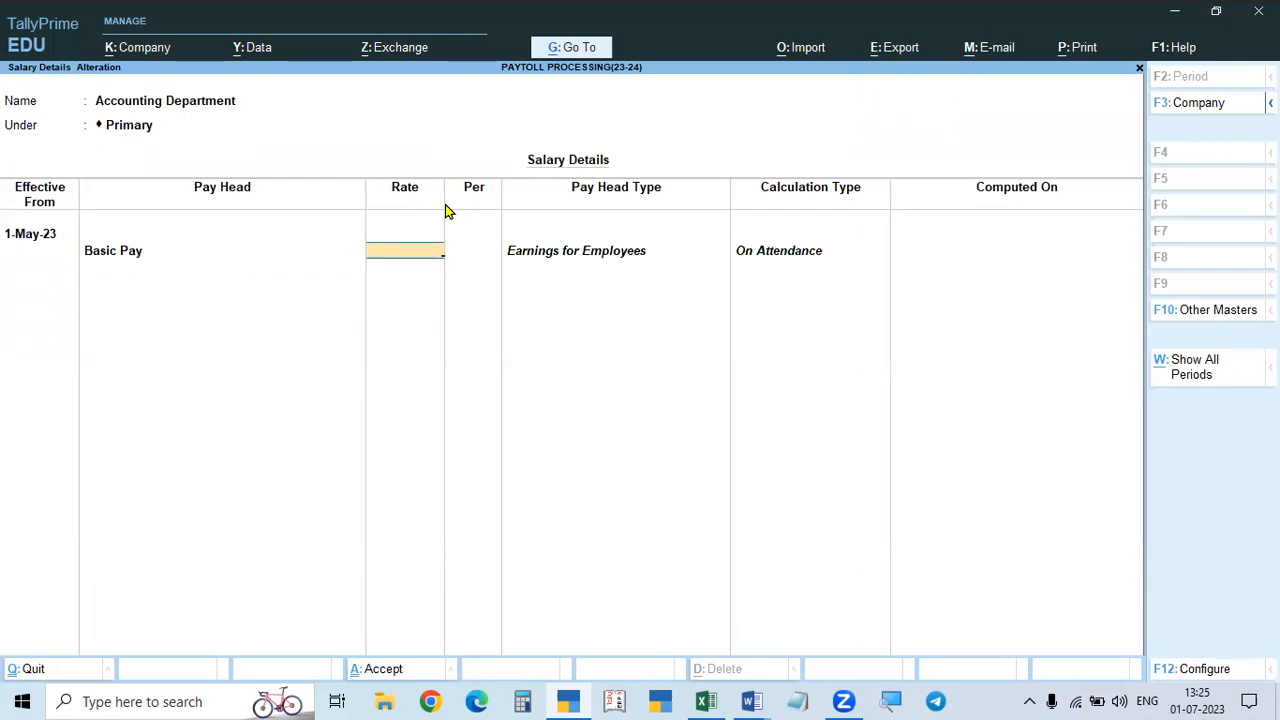
pyautogui.press('Return')
pyautogui.press('Down')
pyautogui.press('Down')
pyautogui.press('Down')
pyautogui.press('Down')
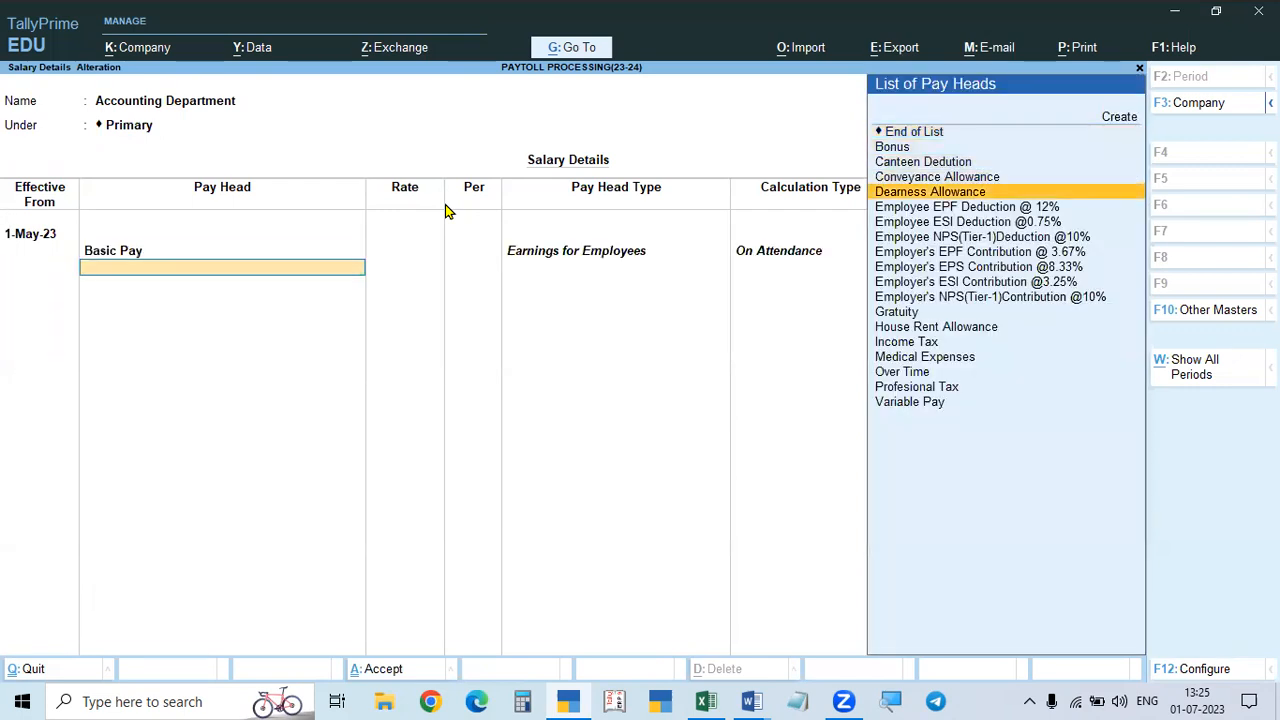
pyautogui.press('Return')
# Step: Add the House Rent Allowance pay head below Dearness Allowance in the Accounting Department's salary details
pyautogui.press('Down')
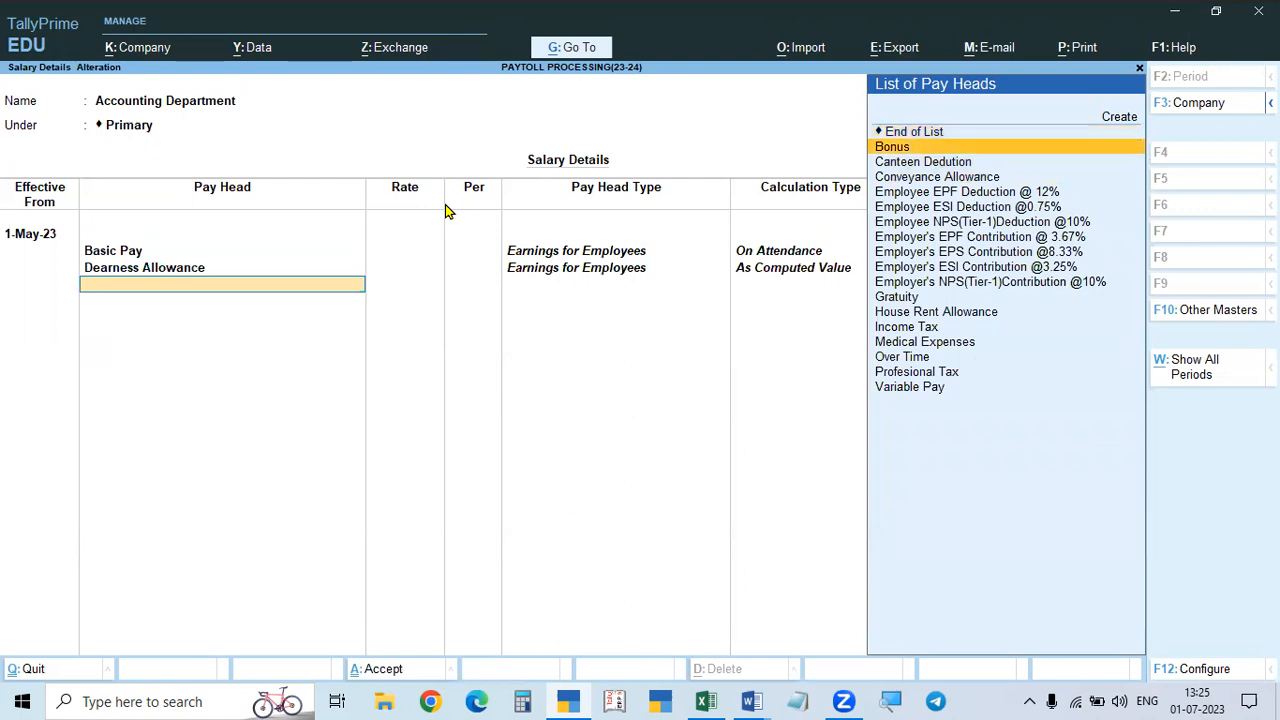
pyautogui.press('Down')
pyautogui.press('Down')
pyautogui.press('Down')
pyautogui.press('Down')
pyautogui.press('Down')
pyautogui.press('Down')
pyautogui.press('Down')
pyautogui.press('Down')
pyautogui.press('Down')
pyautogui.press('Down')
pyautogui.press('Down')
pyautogui.press('Return')
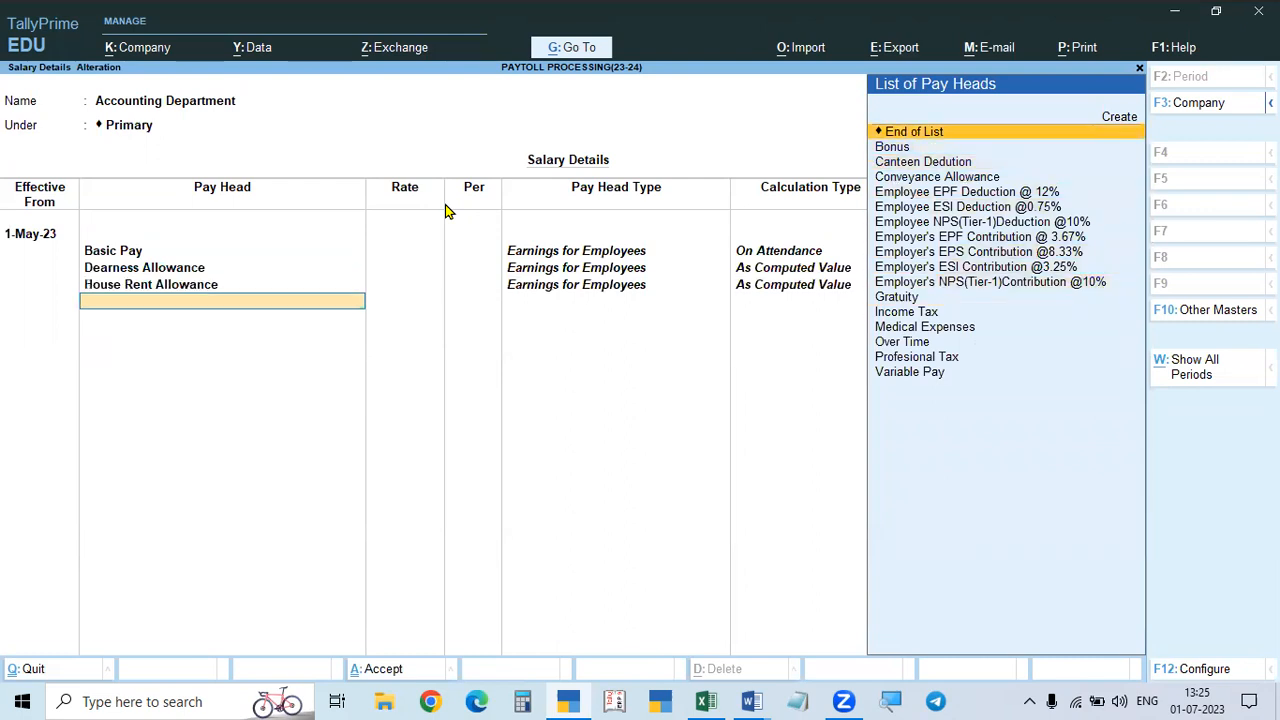
# Step: Add the Conveyance Allowance pay head below House Rent Allowance and leave its rate blank
pyautogui.press('Down')
pyautogui.press('Down')
pyautogui.press('Down')
pyautogui.press('Return')
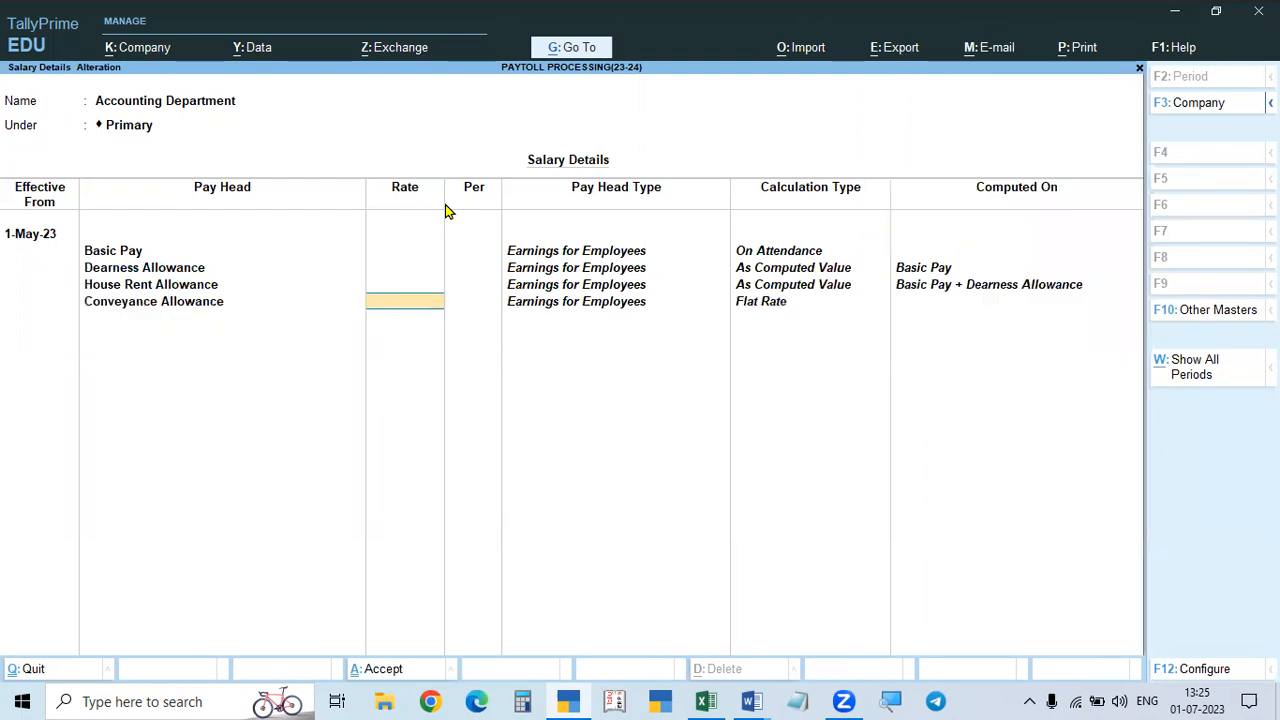
pyautogui.press('Return')
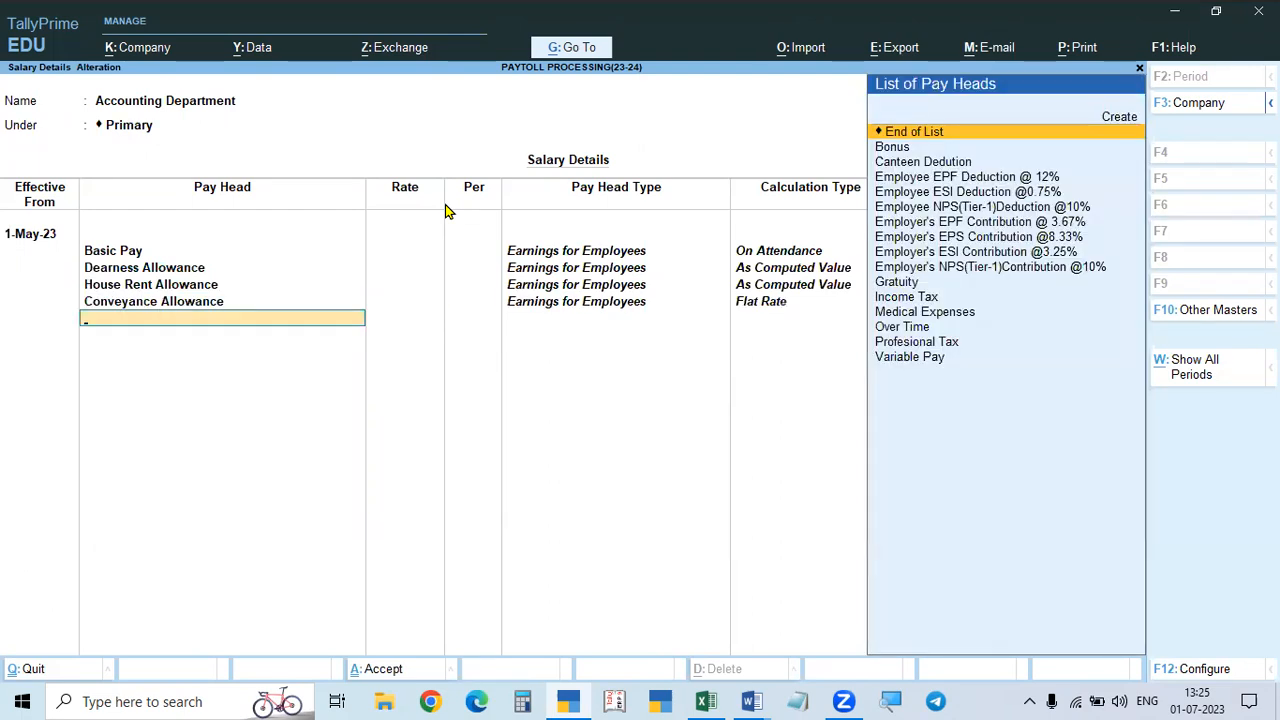
# Step: Add the Over Time pay head below Conveyance Allowance and leave its rate blank
pyautogui.press('Down')
pyautogui.press('Down')
pyautogui.press('Down')
pyautogui.press('Up')
pyautogui.press('Down')
pyautogui.press('Down')
pyautogui.press('Down')
pyautogui.press('Up')
pyautogui.press('Up')
pyautogui.press('Up')
pyautogui.press('Up')
pyautogui.press('Up')
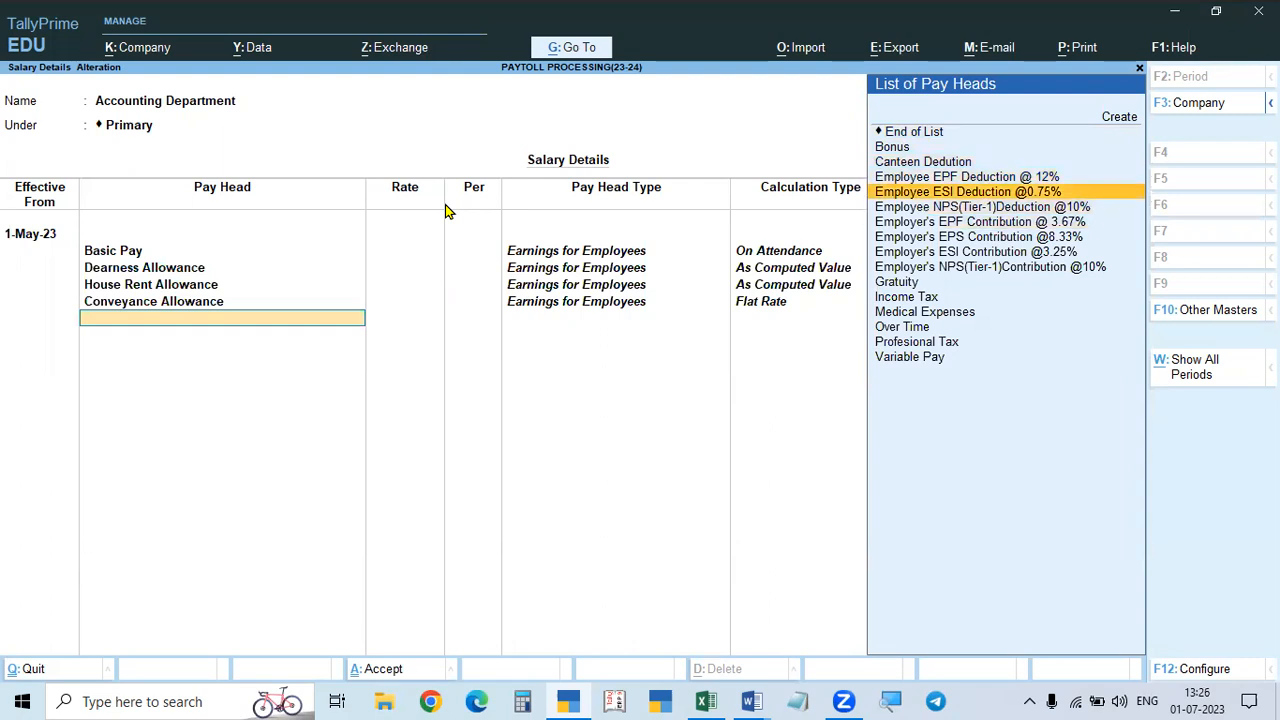
pyautogui.press('Down')
pyautogui.press('Down')
pyautogui.press('Down')
pyautogui.press('Down')
pyautogui.press('Down')
pyautogui.press('Down')
pyautogui.press('Down')
pyautogui.press('Down')
pyautogui.press('Down')
pyautogui.press('Down')
pyautogui.press('Down')
pyautogui.press('Down')
pyautogui.press('Down')
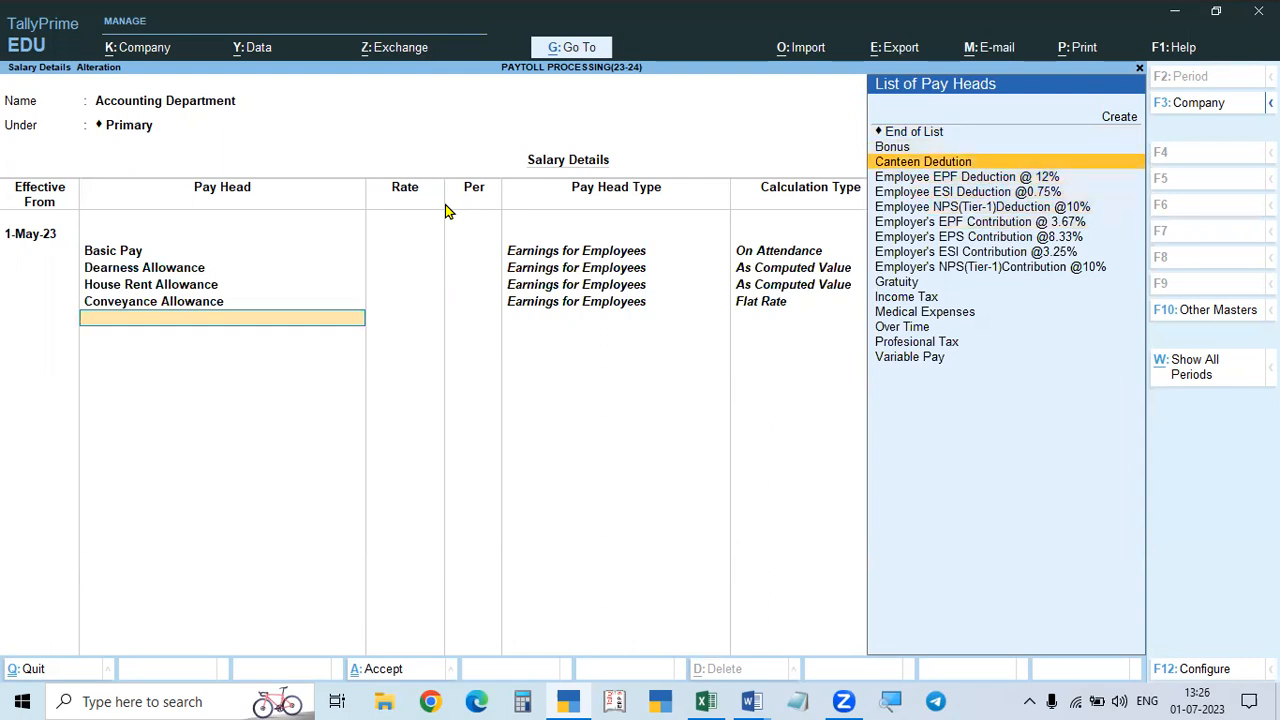
pyautogui.press('Up')
pyautogui.press('Up')
pyautogui.press('Up')
pyautogui.press('Up')
pyautogui.press('Up')
pyautogui.press('Down')
pyautogui.press('Down')
pyautogui.press('Down')
pyautogui.press('Down')
pyautogui.press('Return')
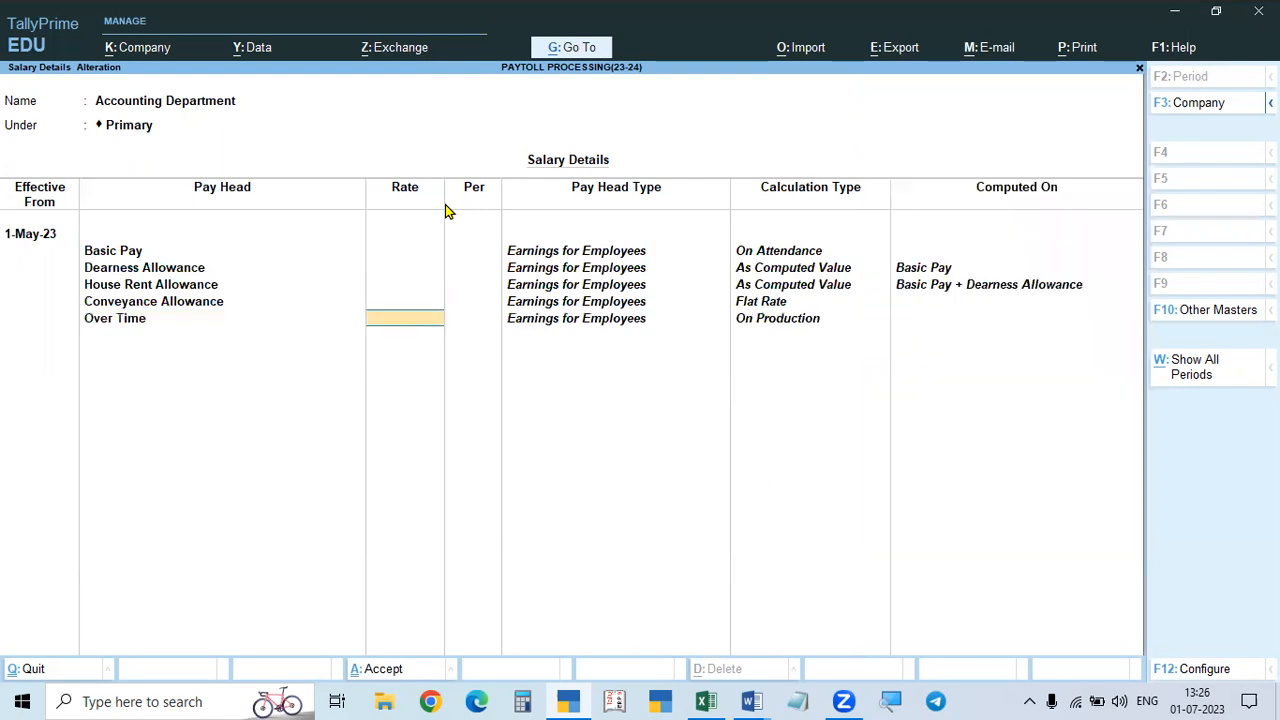
pyautogui.press('Return')
# Step: Add the Variable Pay and Bonus pay heads below Over Time in the Accounting Department's salary details
pyautogui.press('Down')
pyautogui.press('Down')
pyautogui.press('Down')
pyautogui.press('Down')
pyautogui.press('Down')
pyautogui.press('Down')
pyautogui.press('Down')
pyautogui.press('Down')
pyautogui.press('Down')
pyautogui.press('Down')
pyautogui.press('Down')
pyautogui.press('Down')
pyautogui.press('Down')
pyautogui.press('Down')
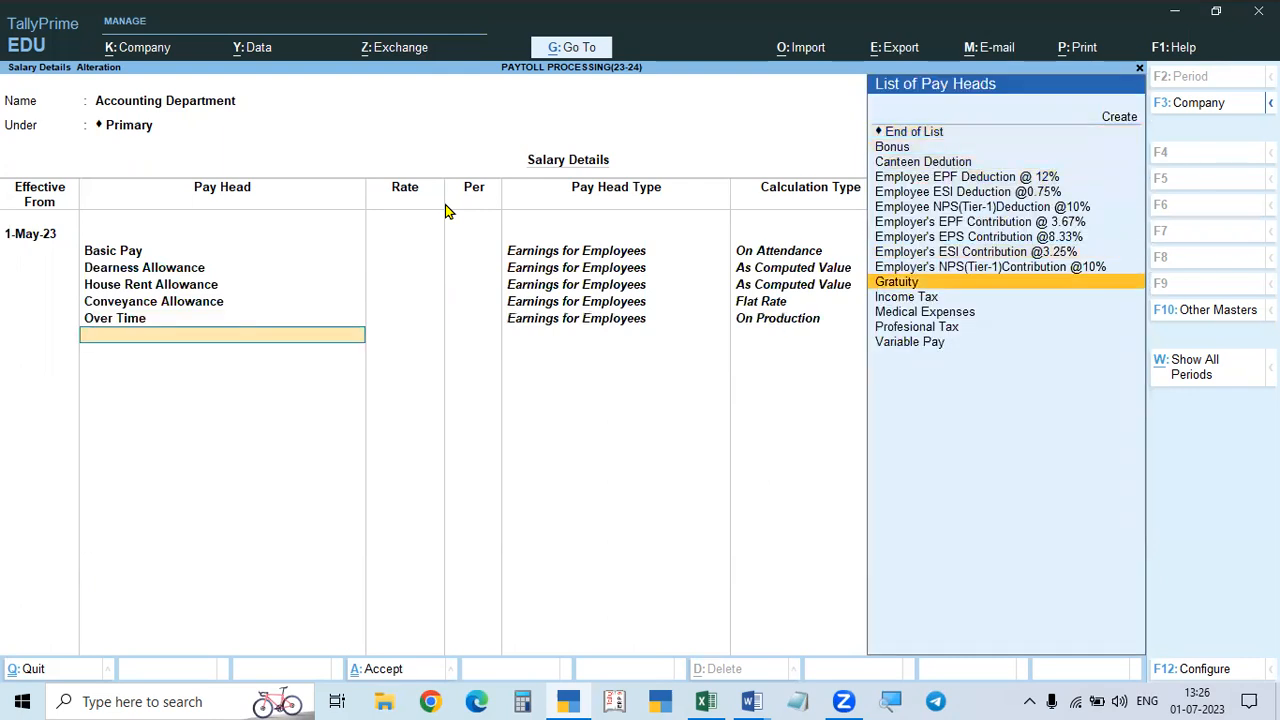
pyautogui.press('Return')
pyautogui.press('Down')
pyautogui.press('Return')
# Step: Add the Gratuity pay head below Bonus in the Accounting Department's salary details
pyautogui.press('Down')
pyautogui.press('Down')
pyautogui.press('Down')
pyautogui.press('Down')
pyautogui.press('Down')
pyautogui.press('Down')
pyautogui.press('Down')
pyautogui.press('Down')
pyautogui.press('Down')
pyautogui.press('Return')
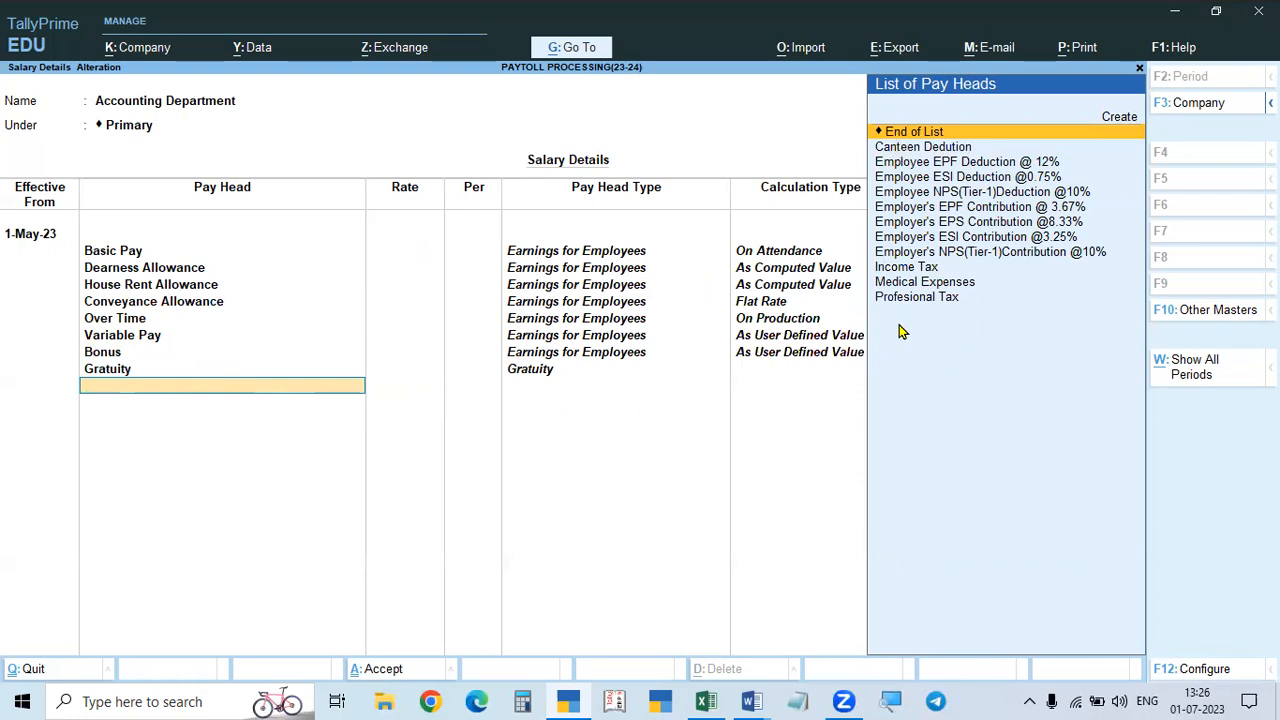
# Step: Add the Medical Expenses and Canteen Dedution pay heads below Gratuity in the Accounting Department's salary details
pyautogui.click(954, 285)
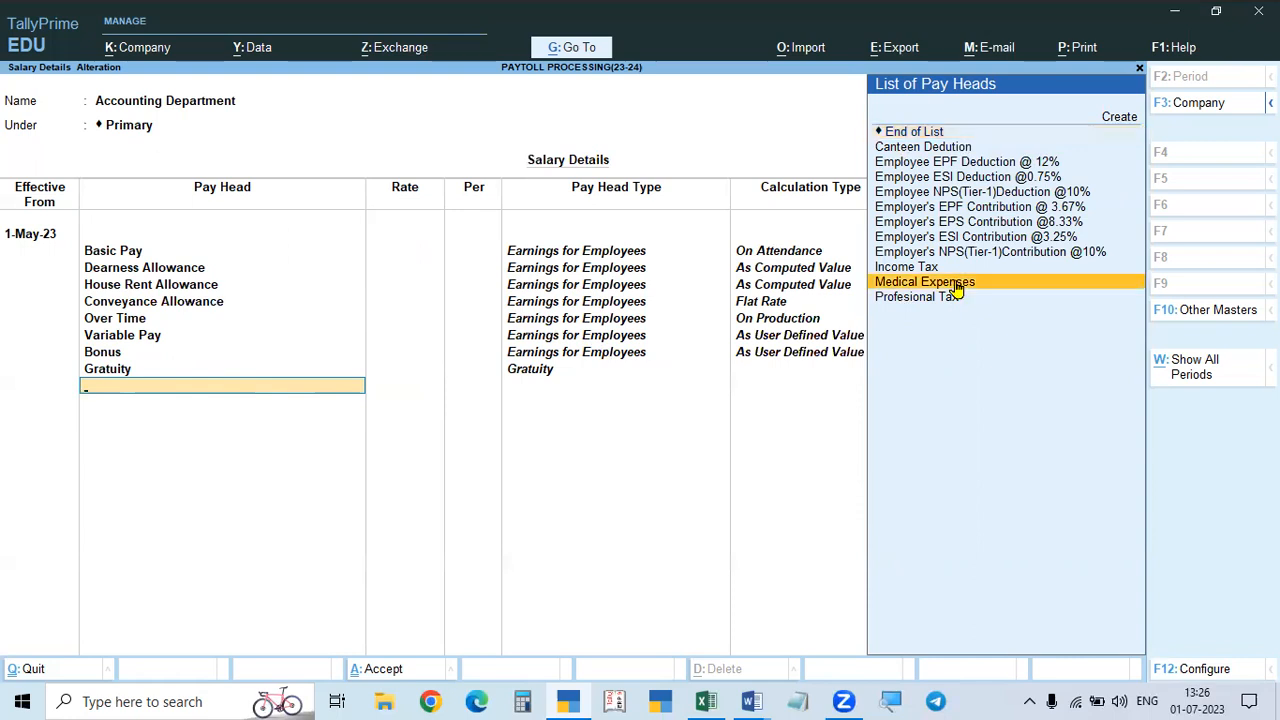
pyautogui.click(956, 285)
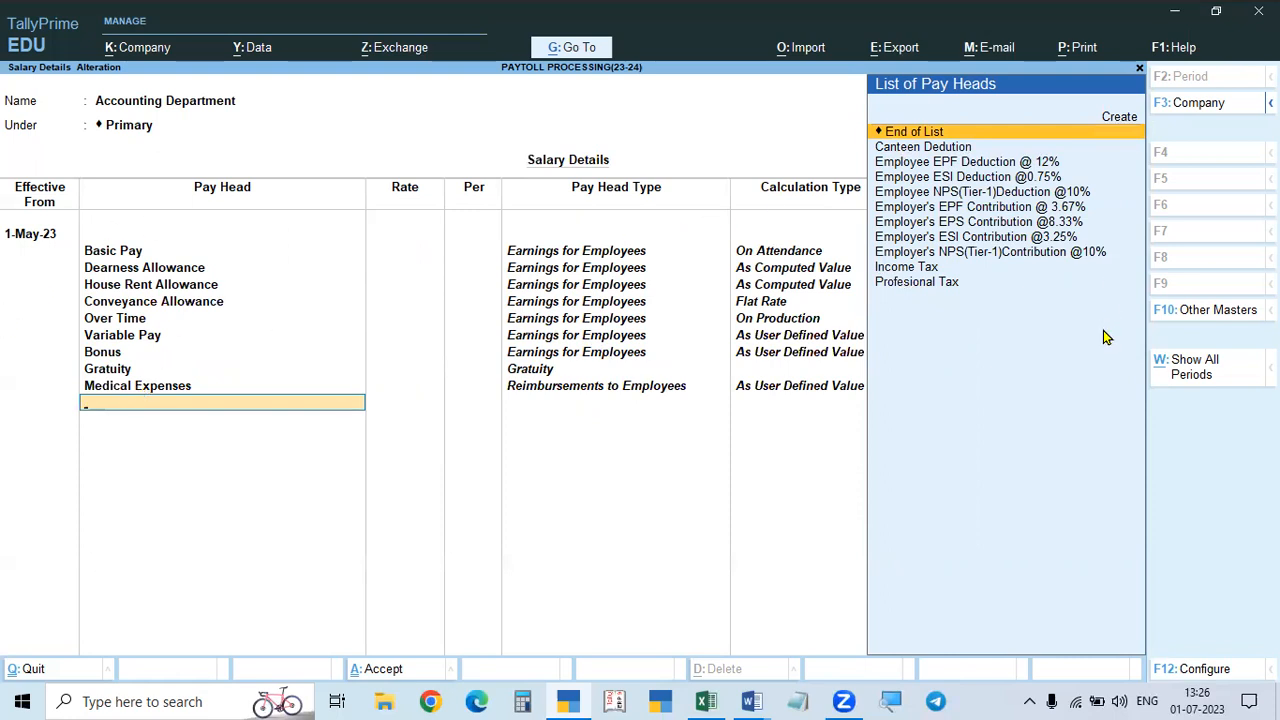
pyautogui.press('Down')
pyautogui.press('Return')
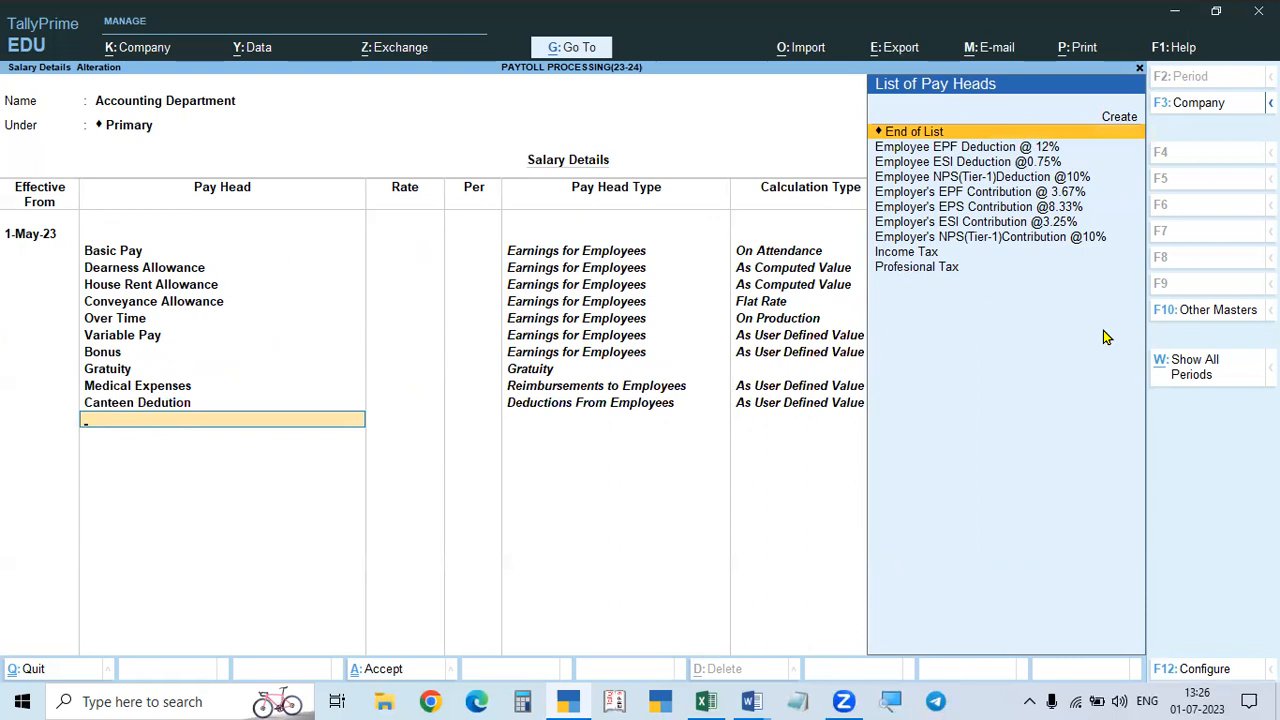
pyautogui.press('Down')
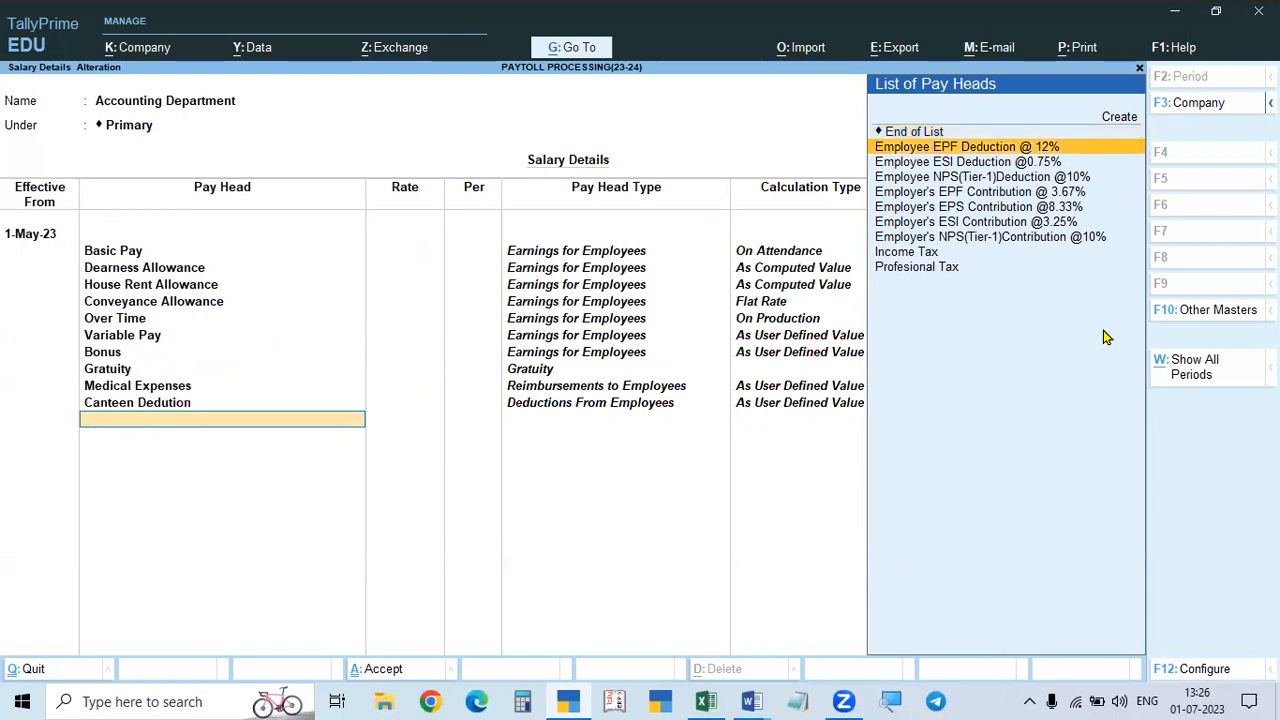
pyautogui.press('Return')
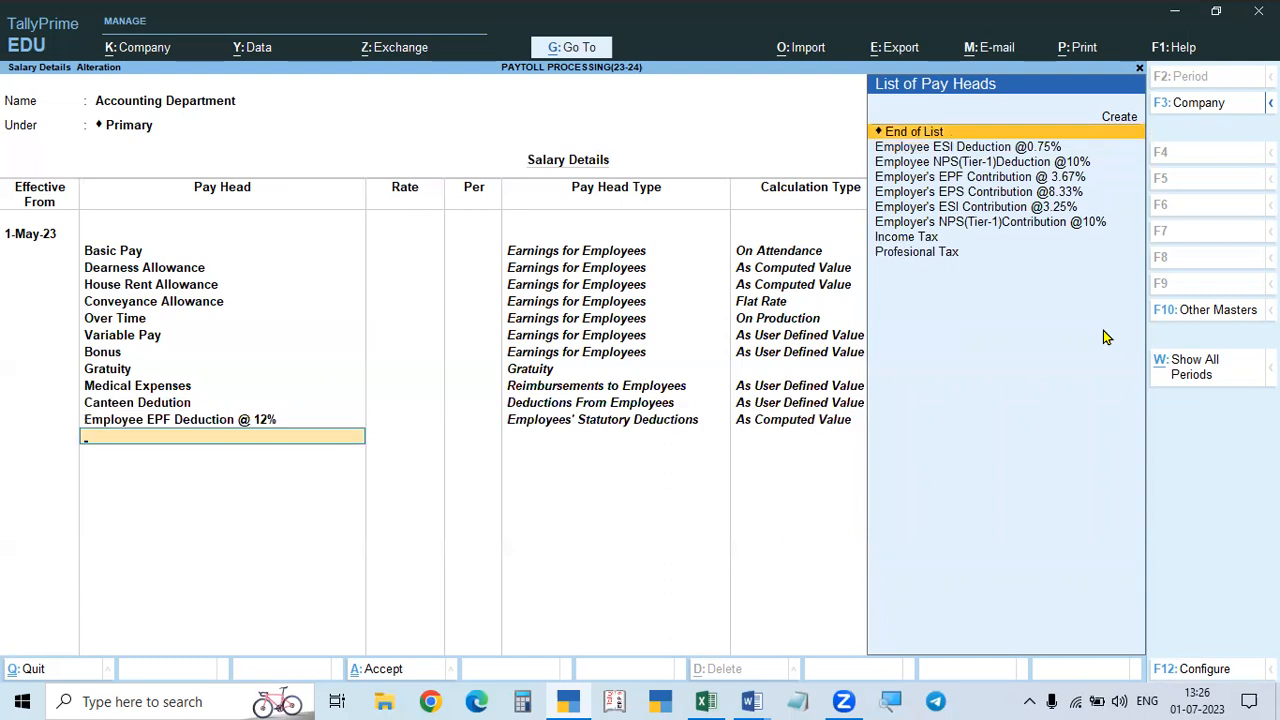
pyautogui.press('Down')
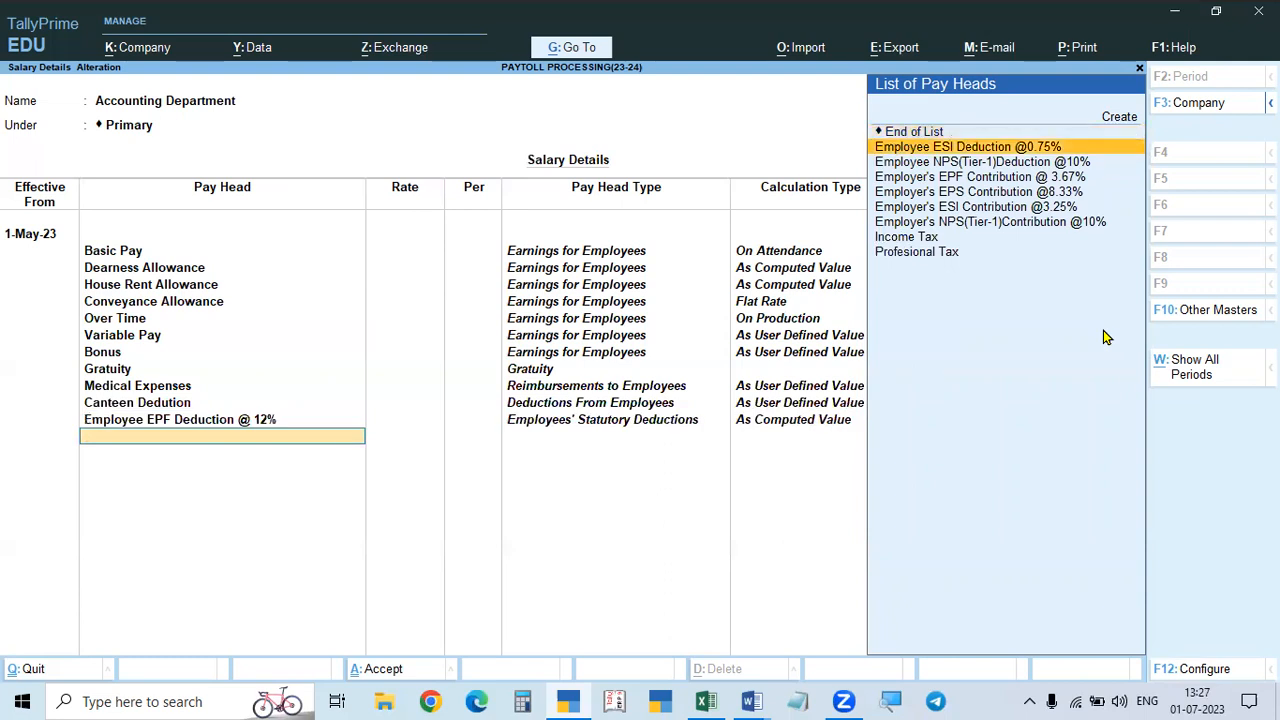
pyautogui.press('Return')
pyautogui.press('Down')
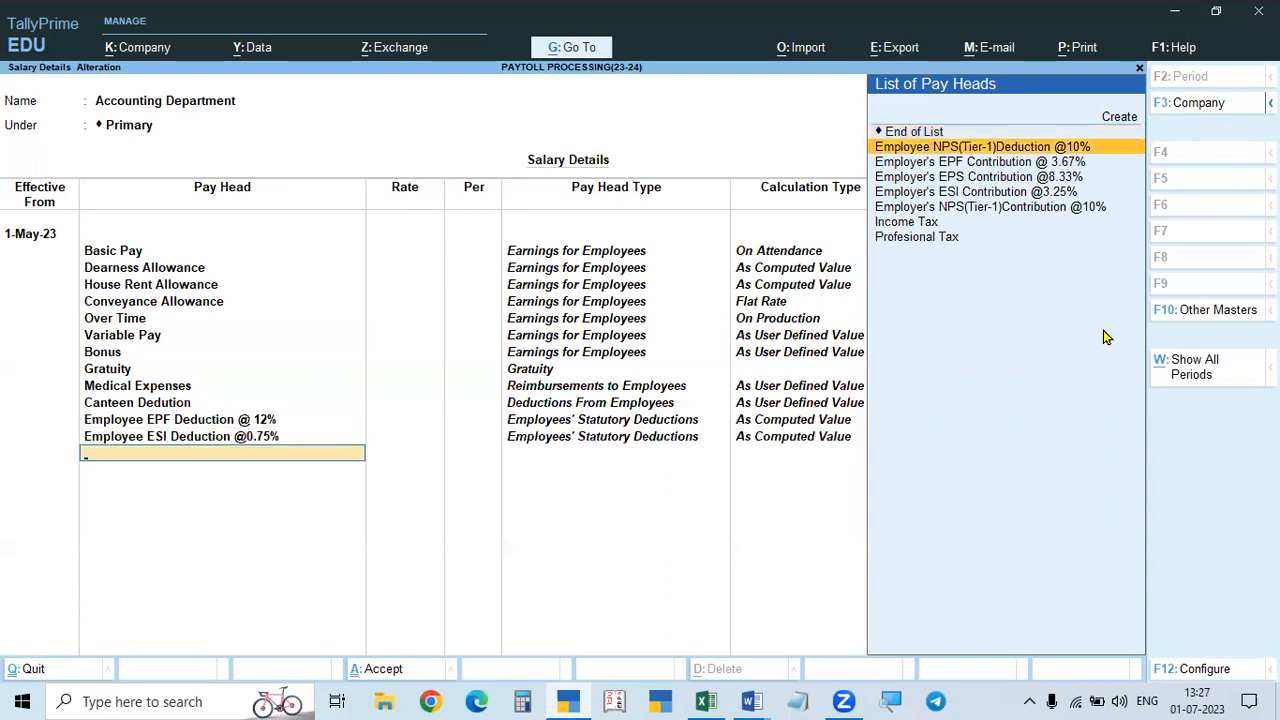
pyautogui.press('Return')
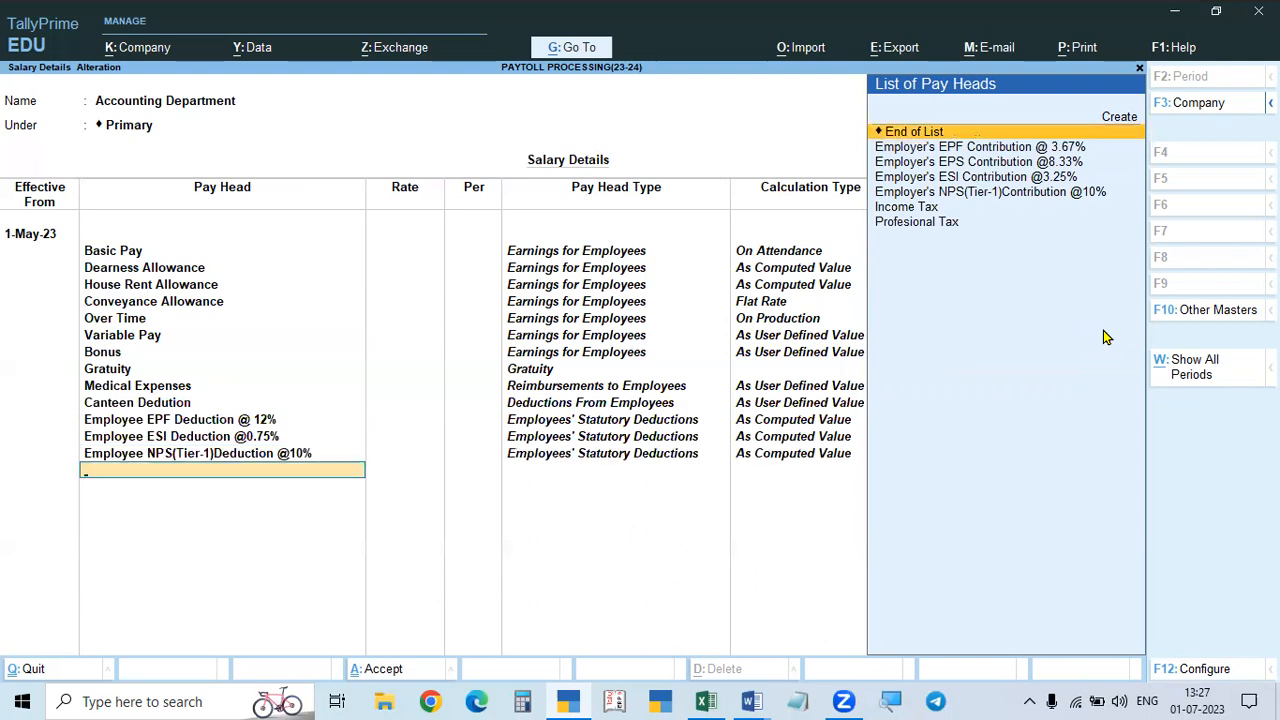
# Step: Add the Profesional Tax and Income Tax pay heads below the employee NPS deduction
pyautogui.press('Down')
pyautogui.press('Down')
pyautogui.press('Down')
pyautogui.press('Down')
pyautogui.press('Down')
pyautogui.press('Down')
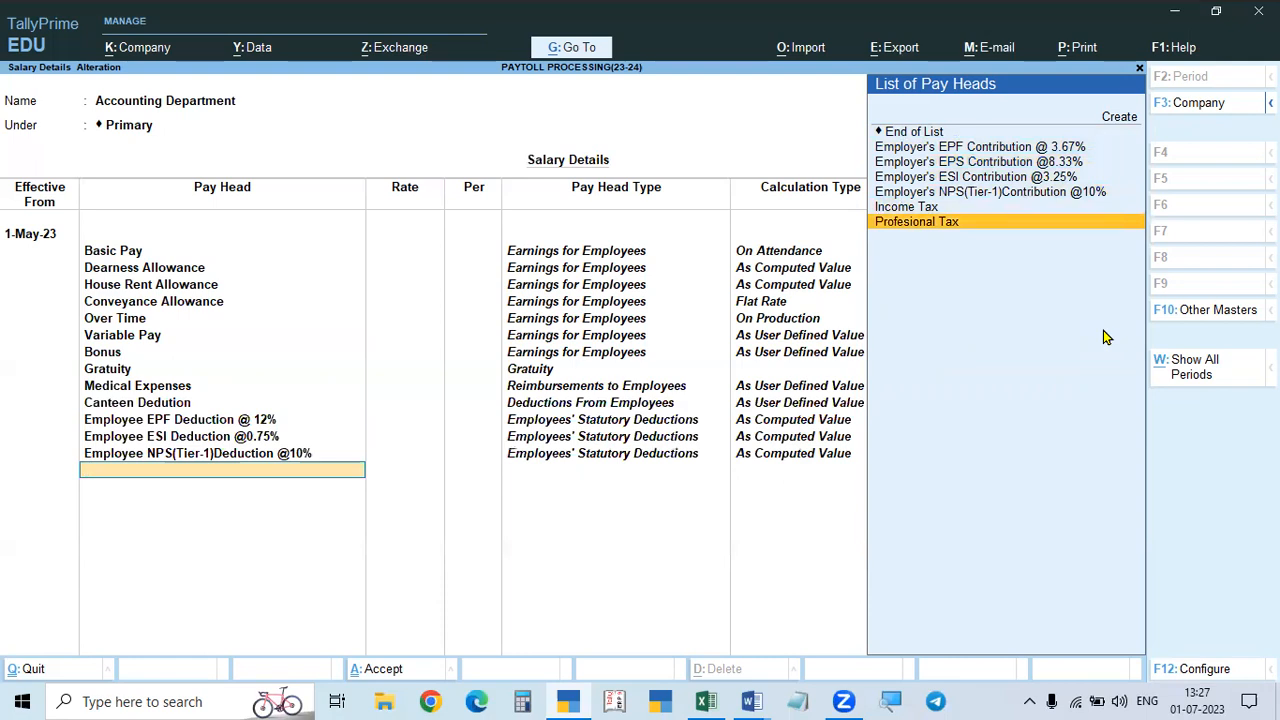
pyautogui.press('Return')
pyautogui.press('Down')
pyautogui.press('Down')
pyautogui.press('Down')
pyautogui.press('Down')
pyautogui.press('Down')
pyautogui.press('Return')
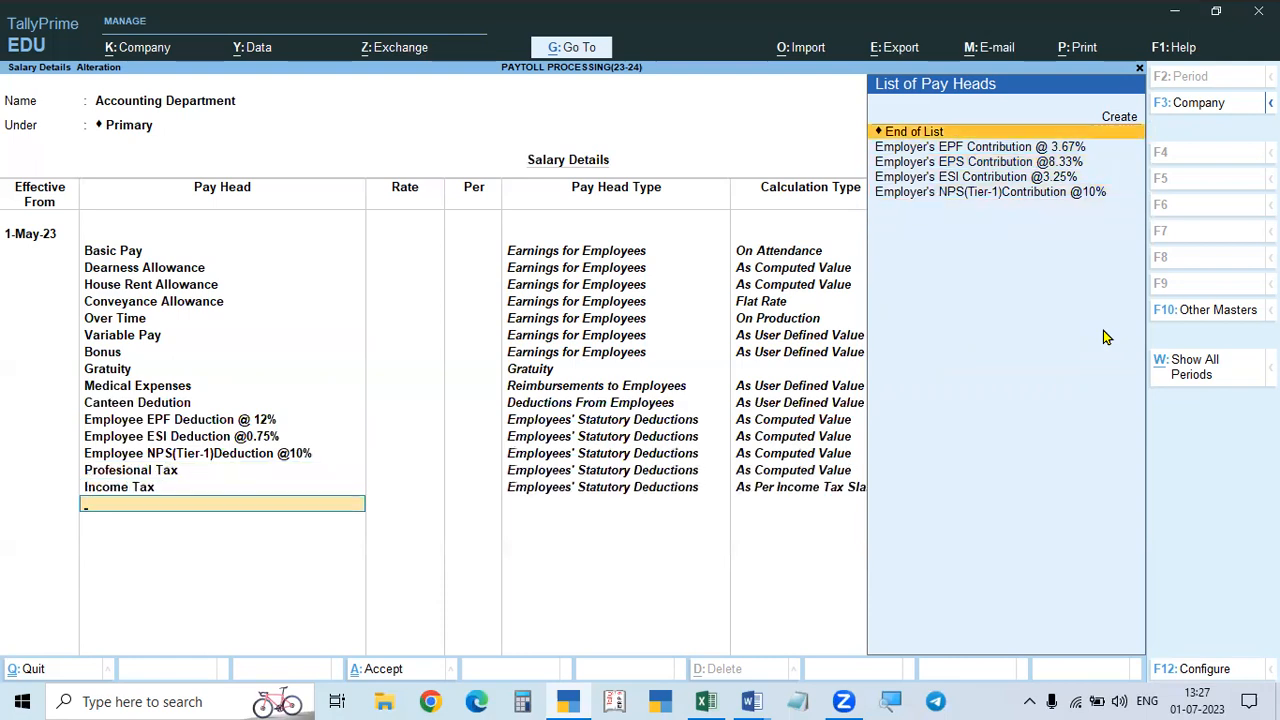
pyautogui.click(113, 370)
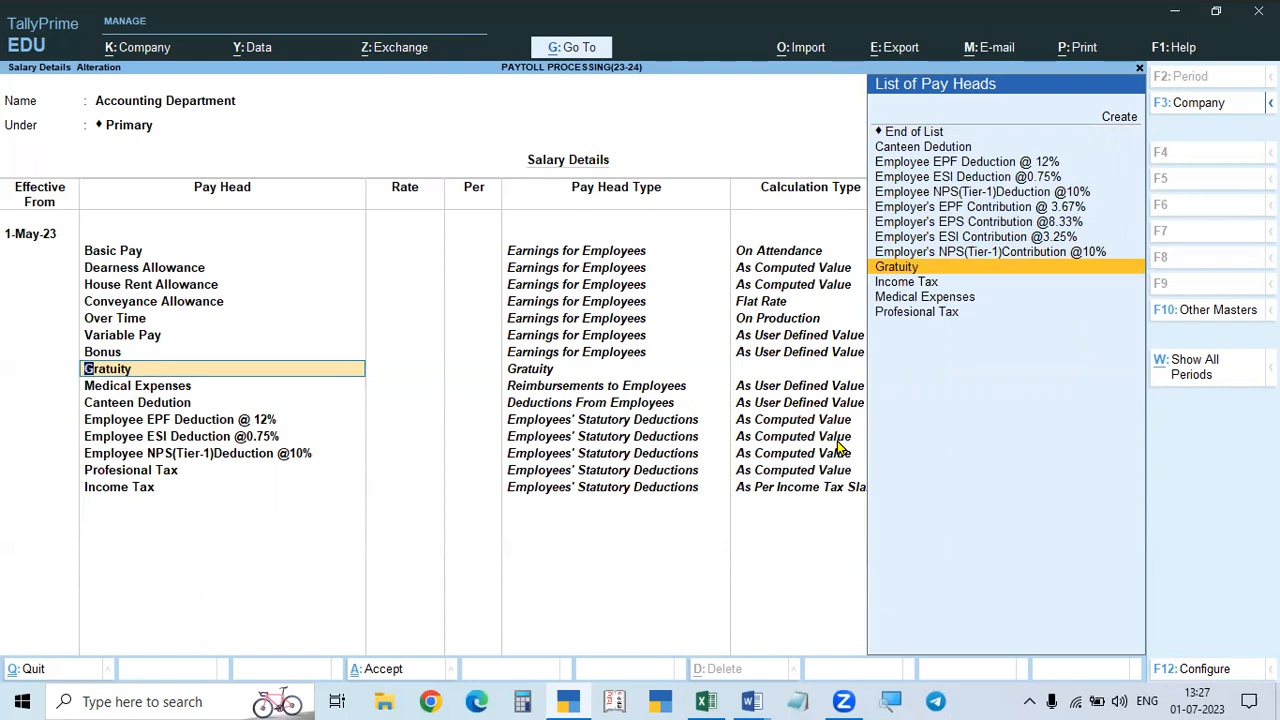
pyautogui.click(106, 489)
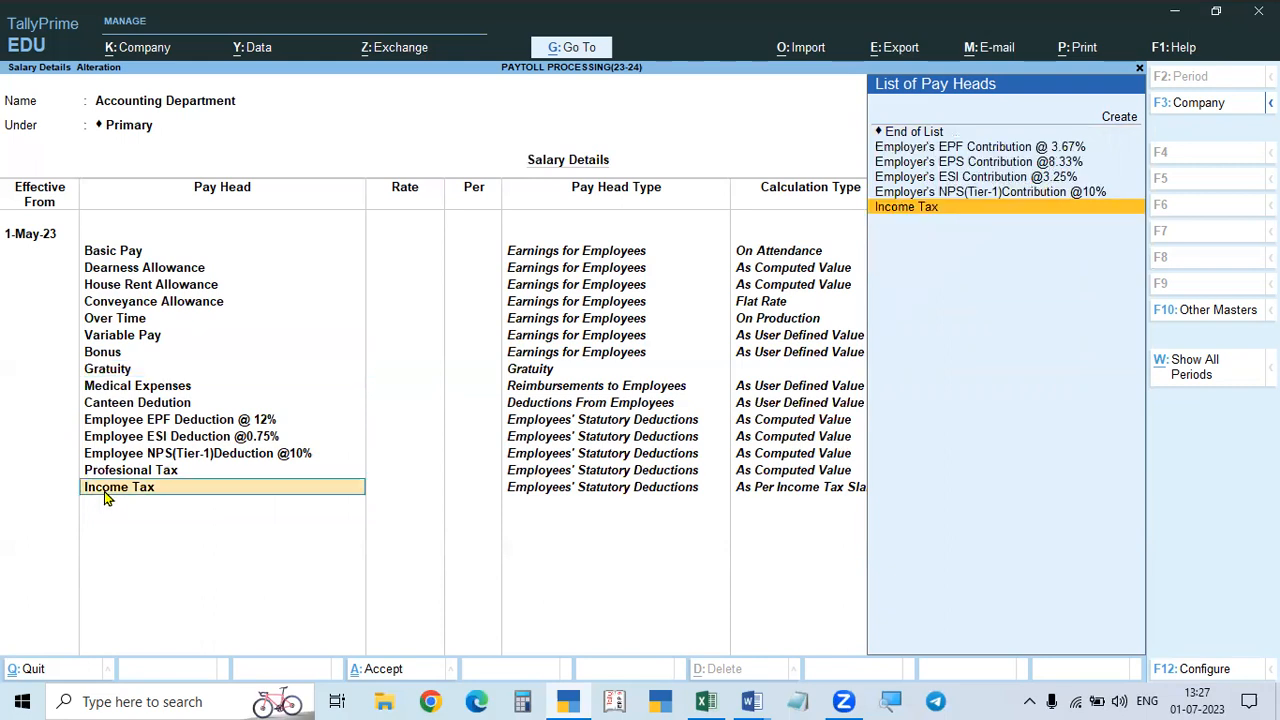
pyautogui.press('Return')
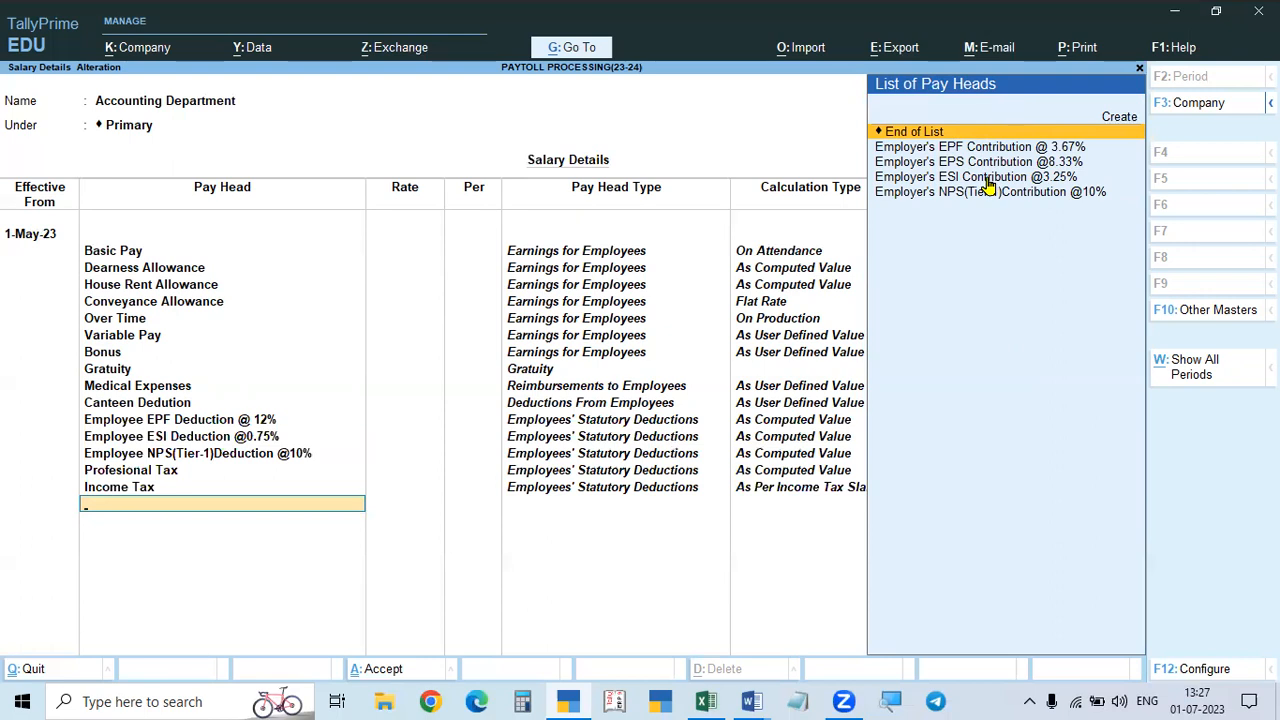
pyautogui.press('Down')
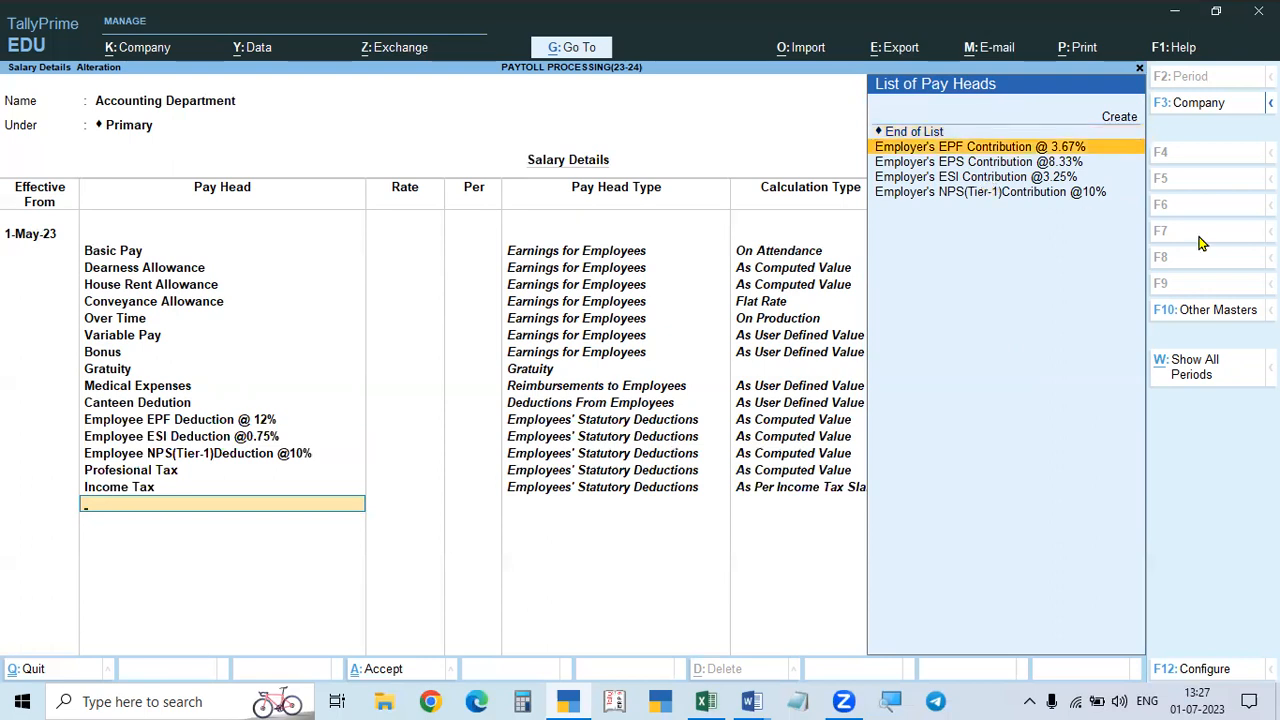
pyautogui.press('Down')
pyautogui.press('Return')
pyautogui.press('Down')
pyautogui.press('Return')
pyautogui.press('Down')
pyautogui.press('Return')
pyautogui.press('Down')
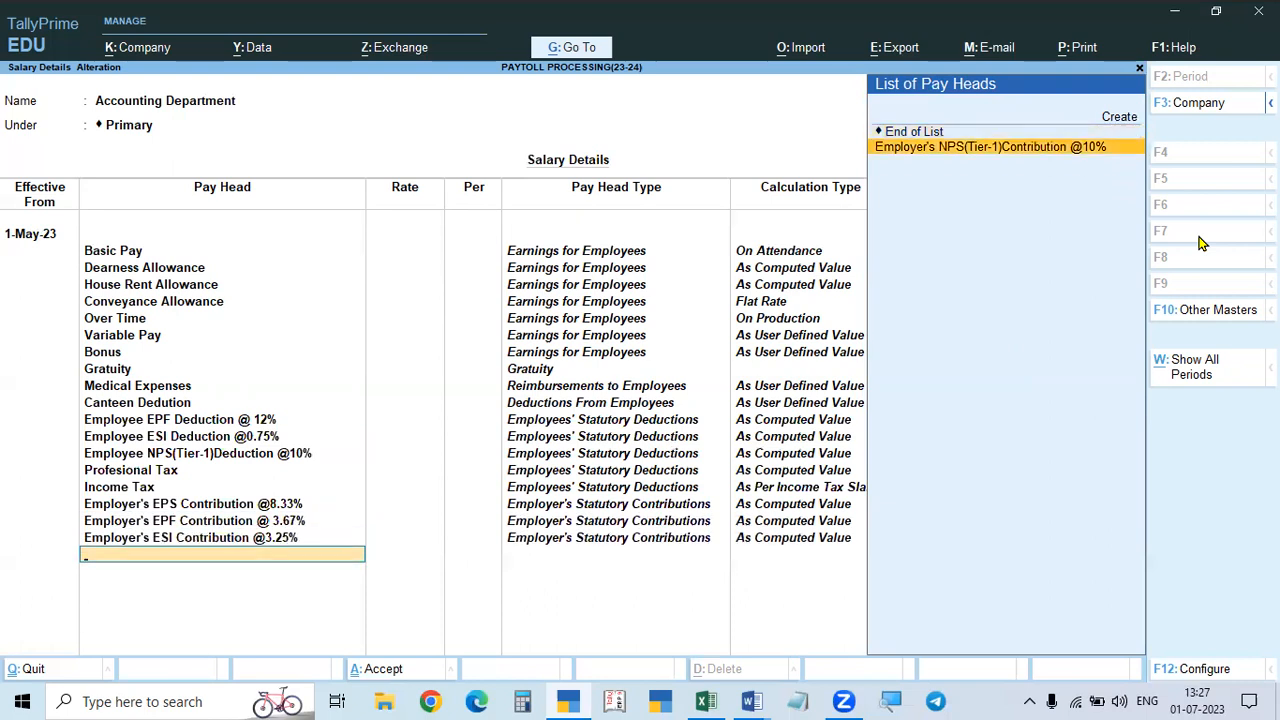
pyautogui.press('Return')
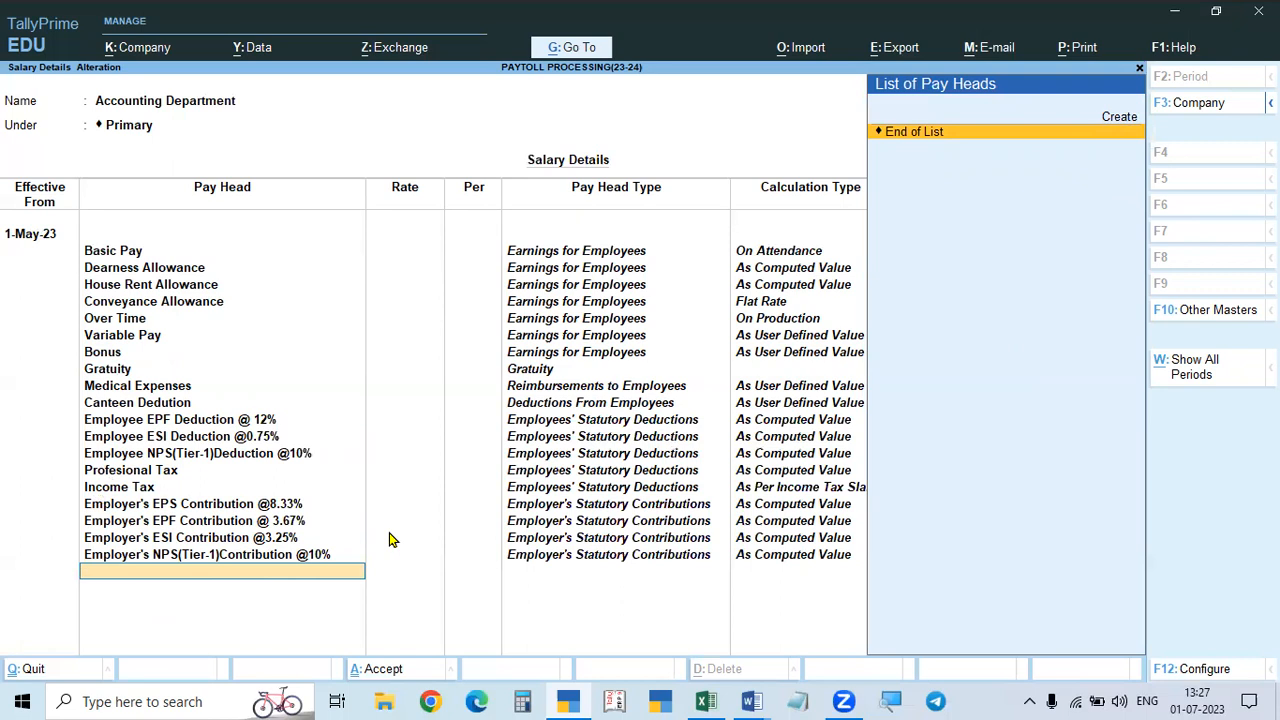
# Step: End the pay head list and save the Accounting Department's salary details
pyautogui.press('Return')
pyautogui.press('Return')
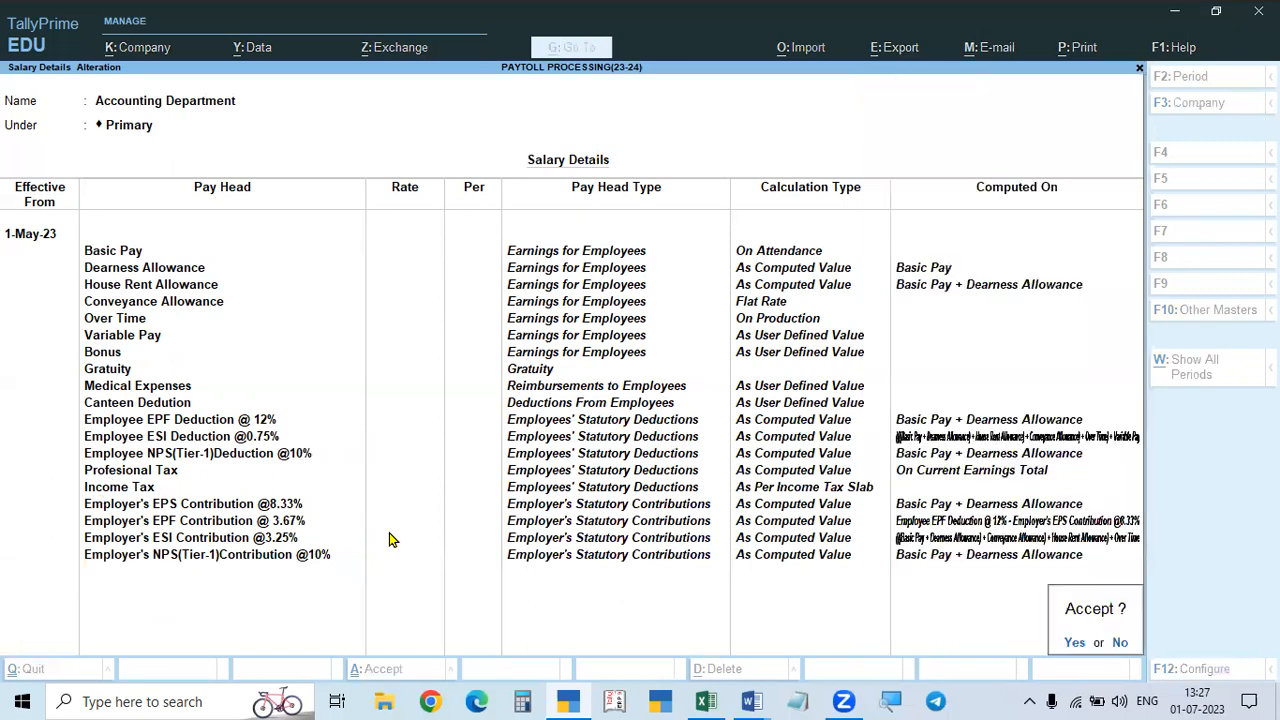
pyautogui.press('Return')
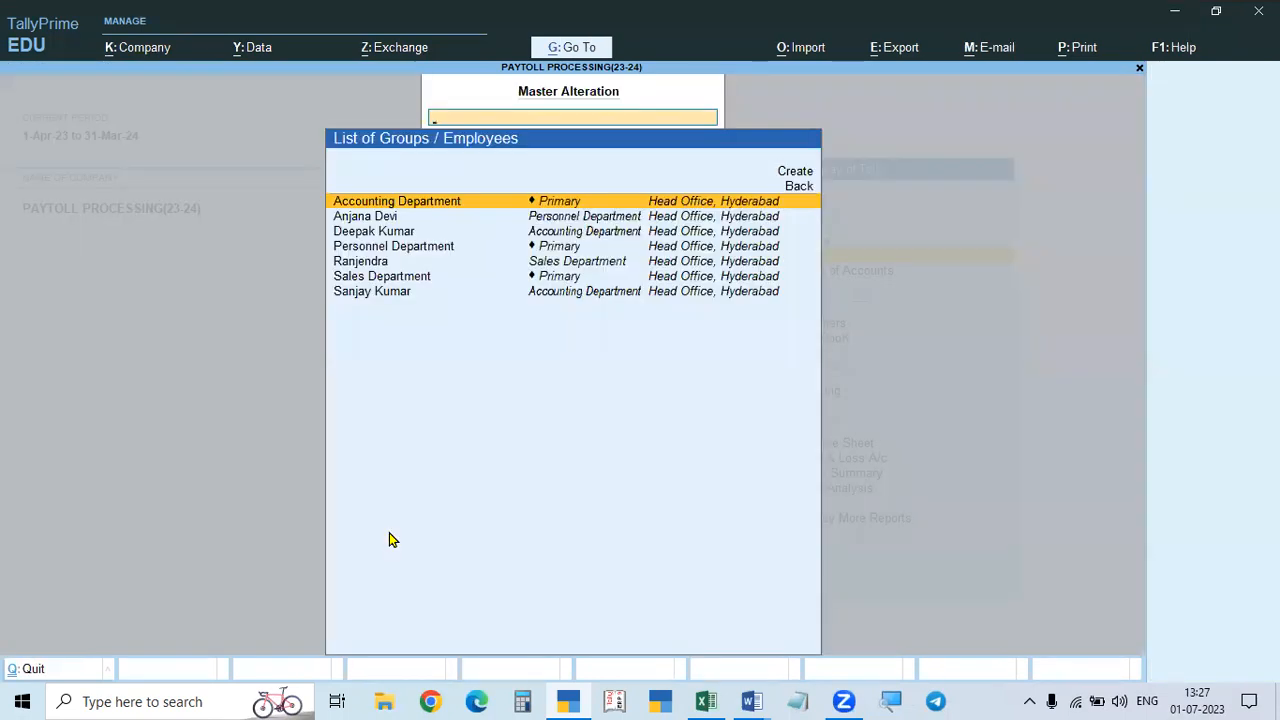
# Step: Reopen the Accounting Department's salary details, review its pay heads effective 1-May-23, and accept the record
pyautogui.press('Return')
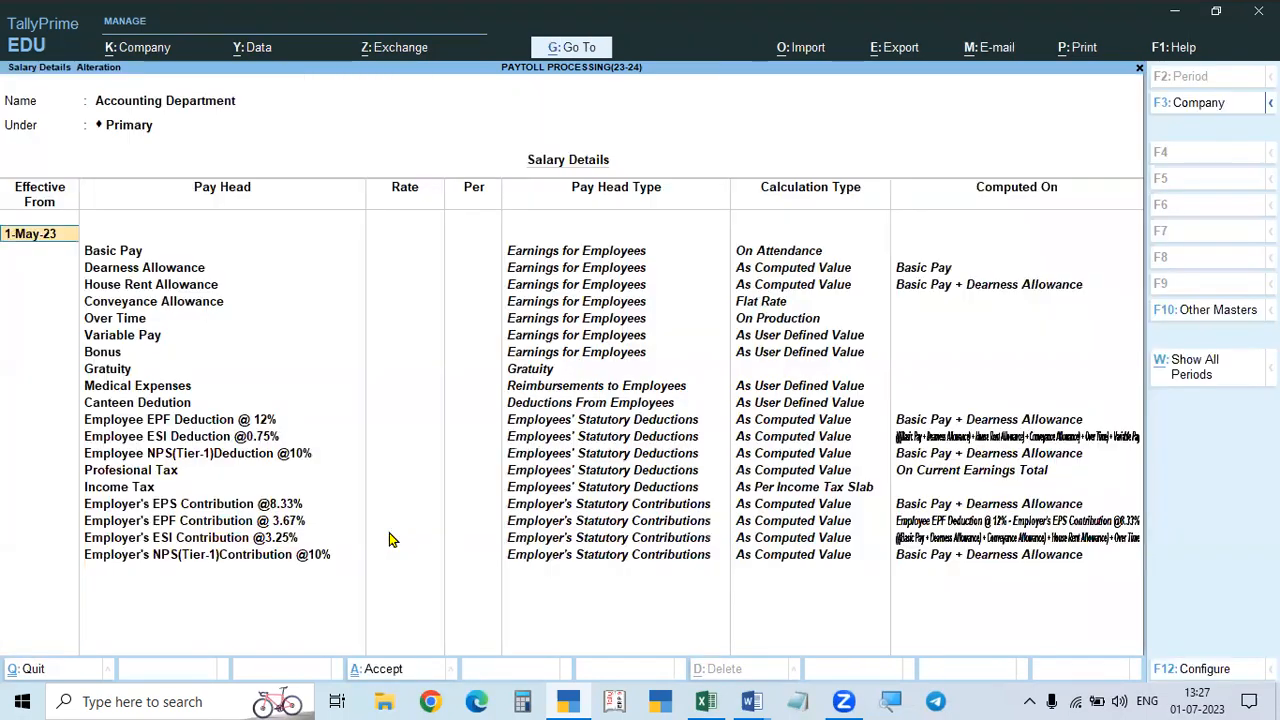
pyautogui.click(294, 563)
pyautogui.press('Return')
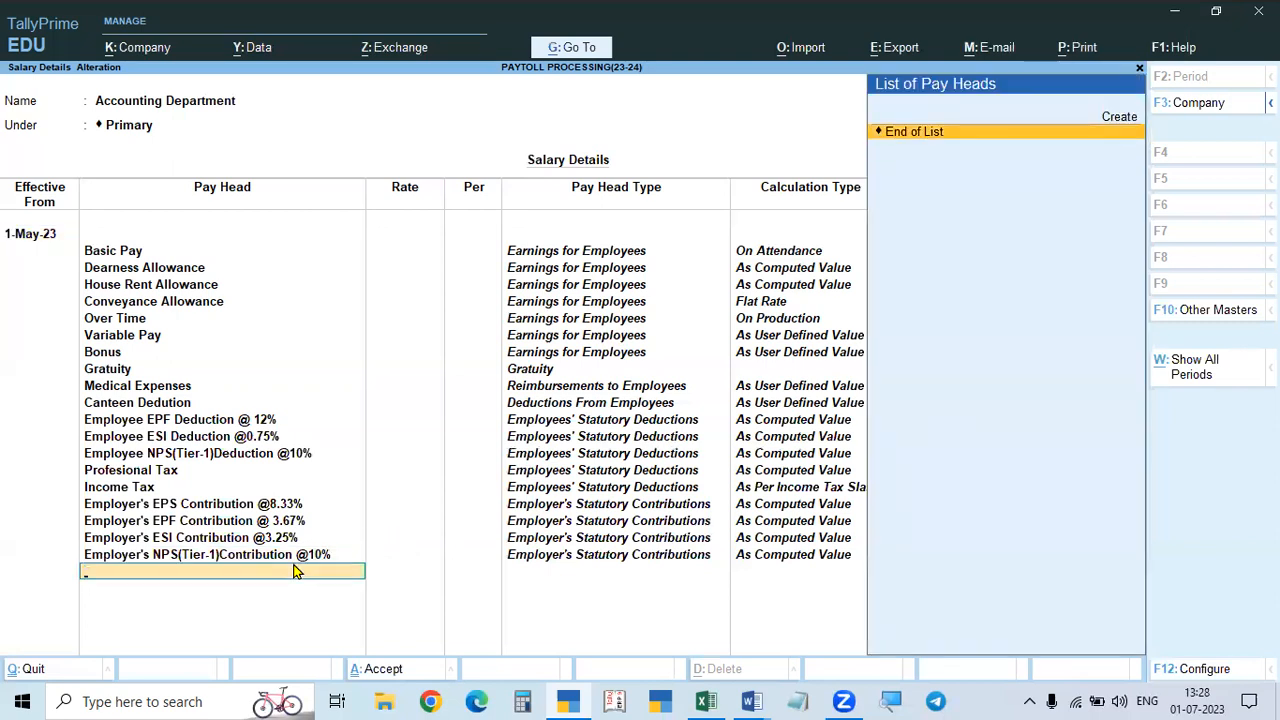
pyautogui.press('Return')
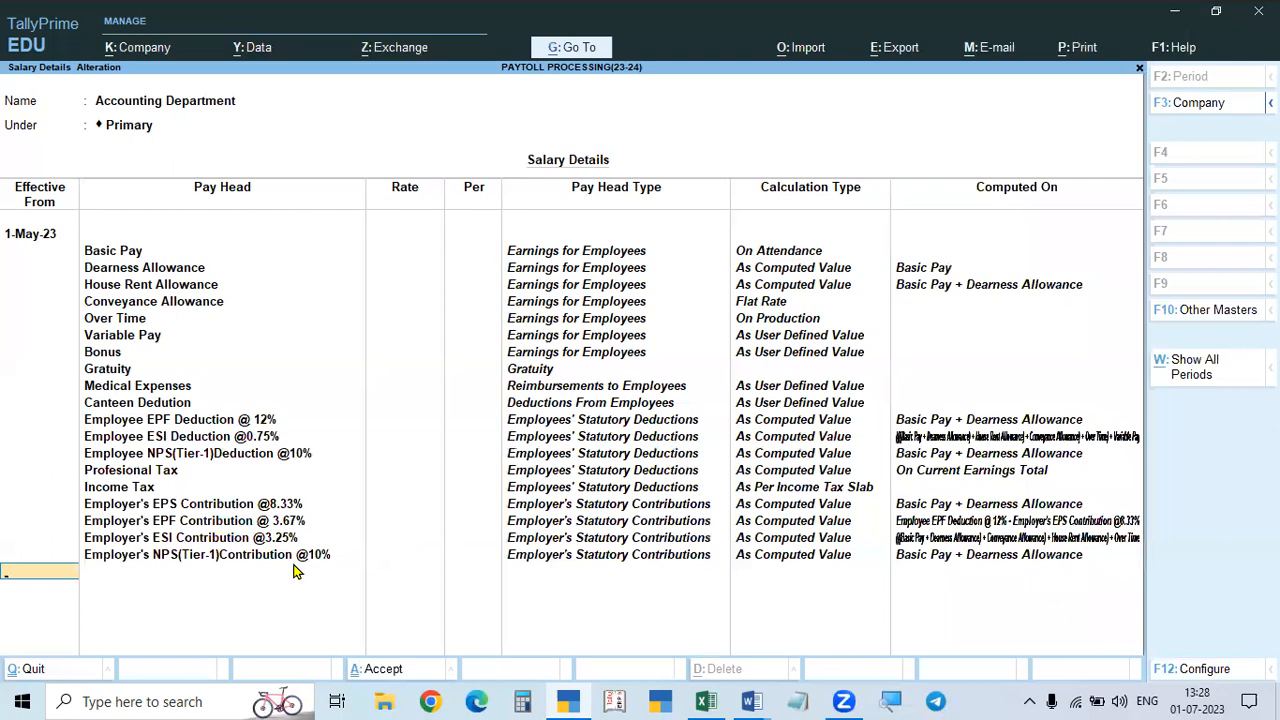
pyautogui.press('Return')
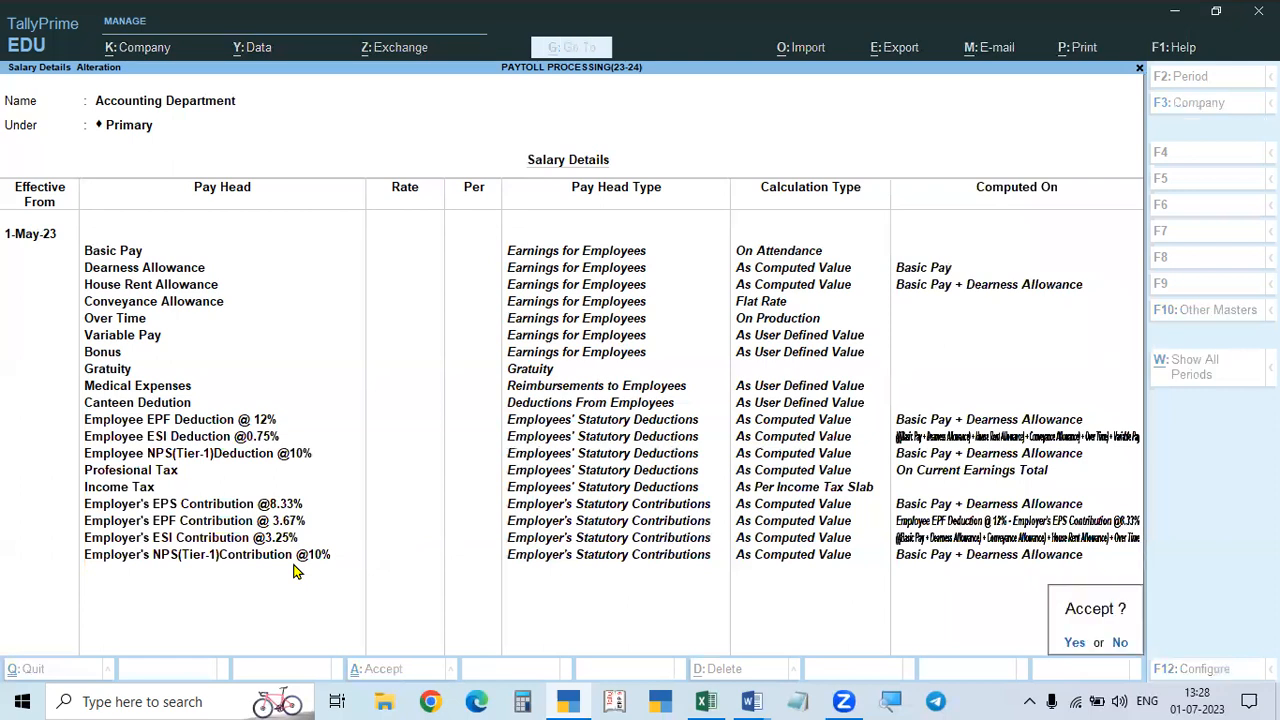
pyautogui.press('Escape')
pyautogui.press('Return')
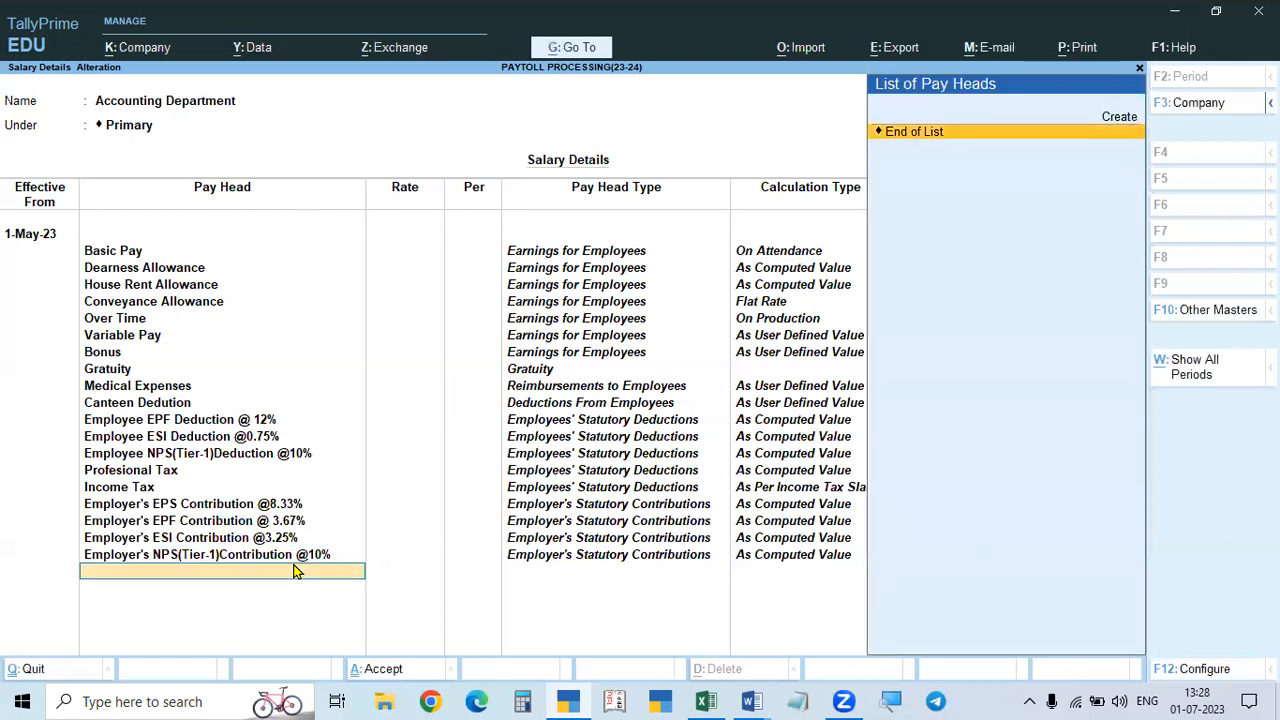
pyautogui.hotkey('ctrl', 'a')
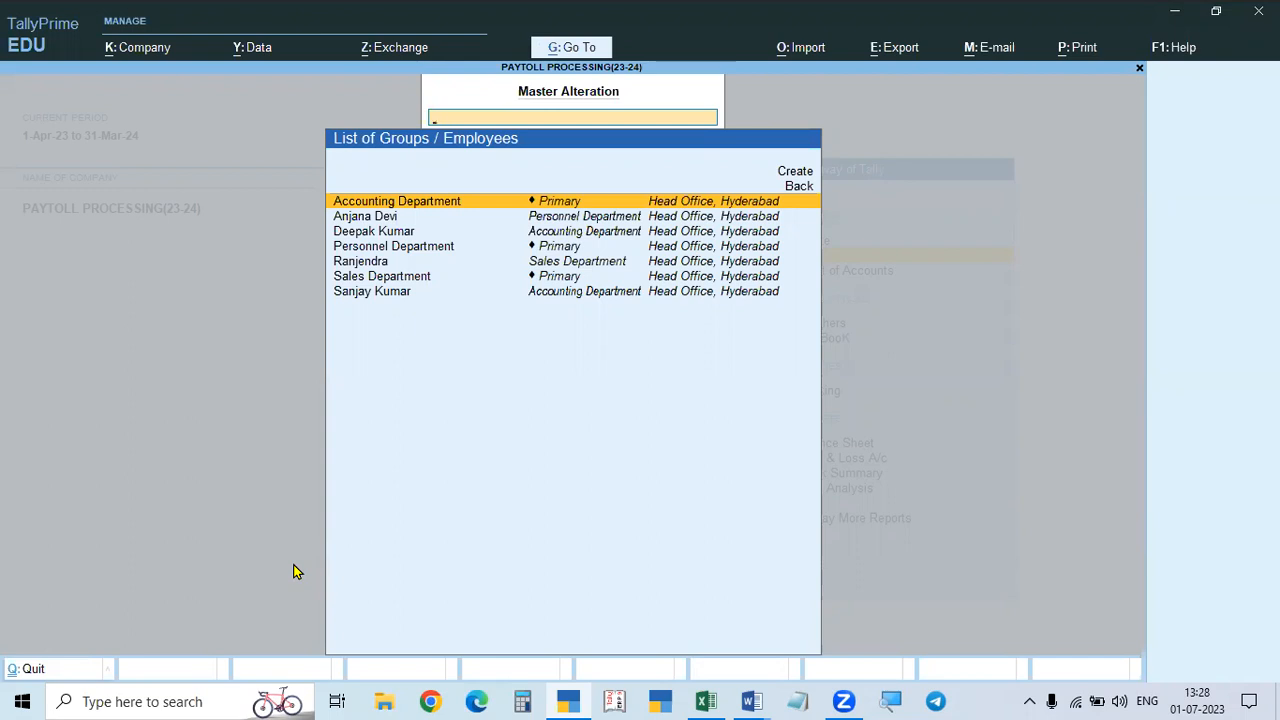
# Step: Try to define the Personnel Department employee's salary from 1-May-23 by copying pay heads from the Accounting Department group
pyautogui.press('Down')
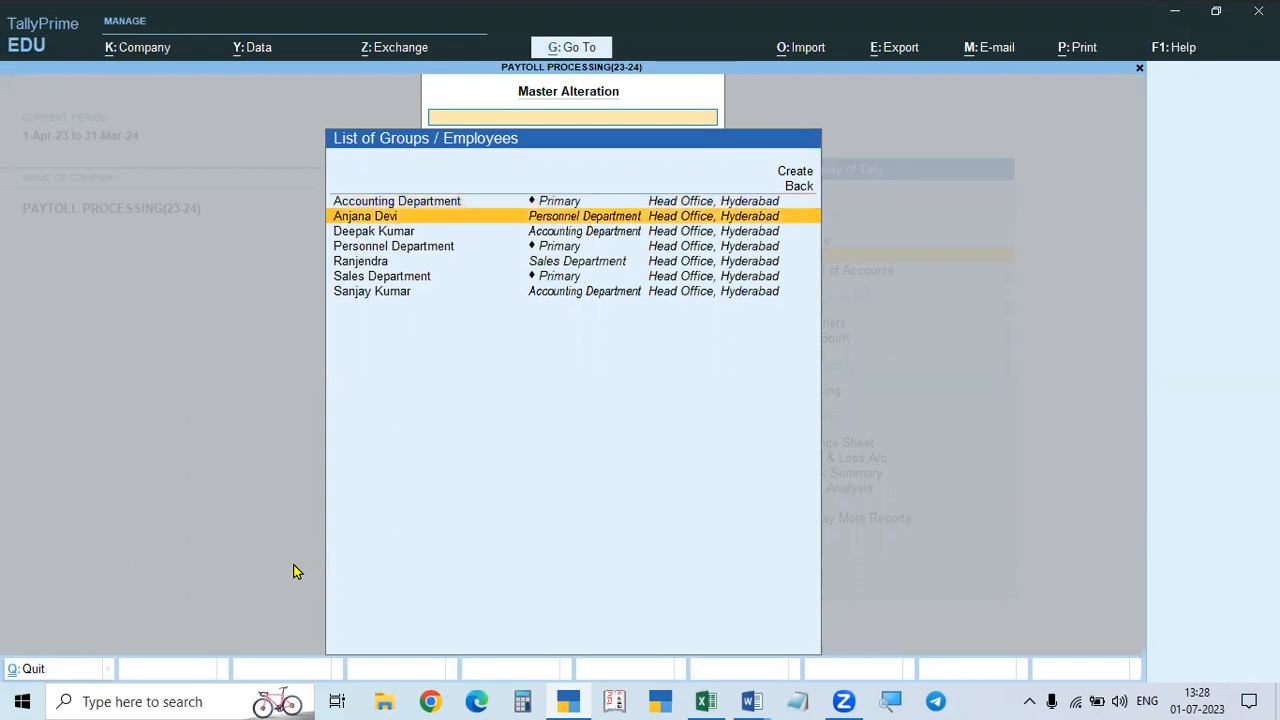
pyautogui.press('Return')
pyautogui.write('1.5.23')
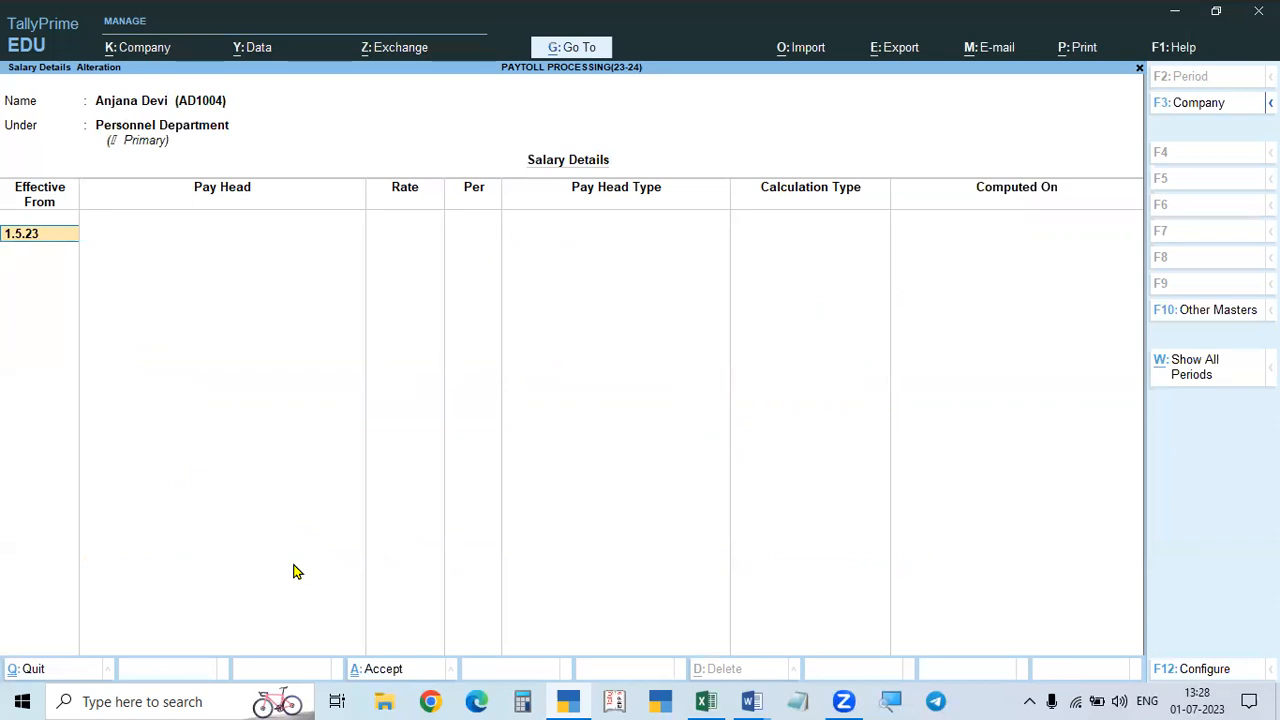
pyautogui.press('Return')
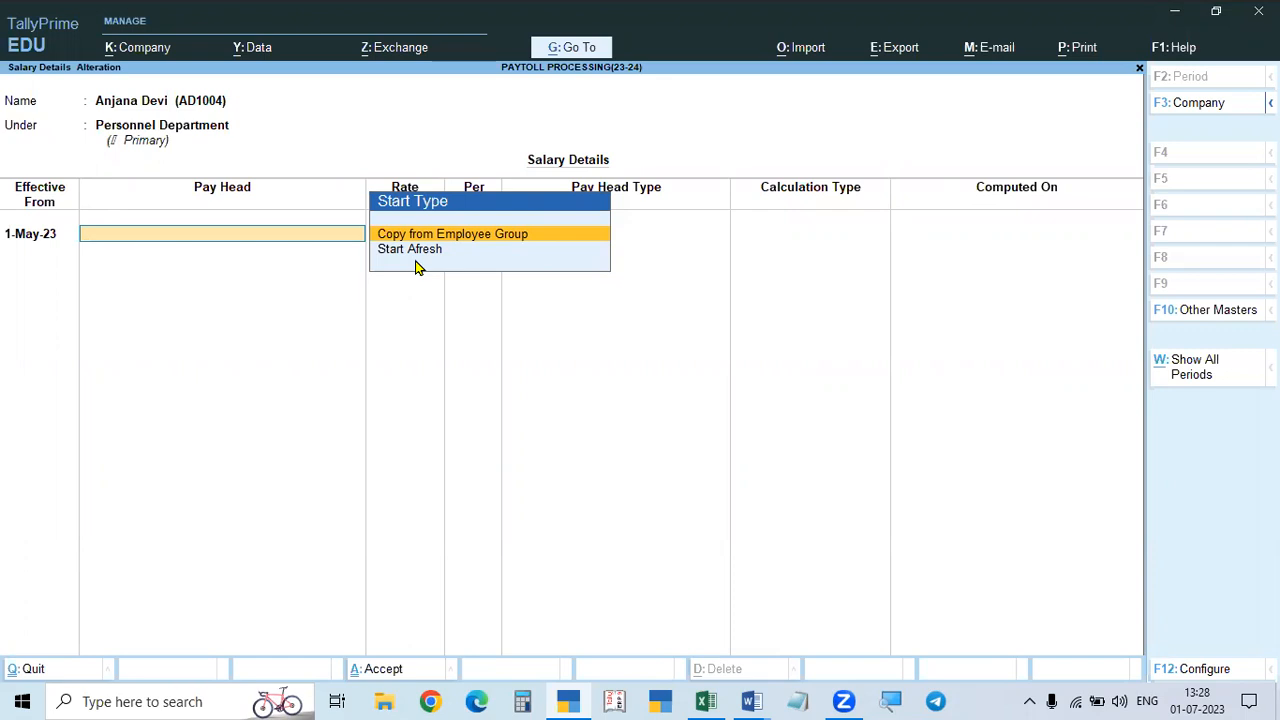
pyautogui.press('Return')
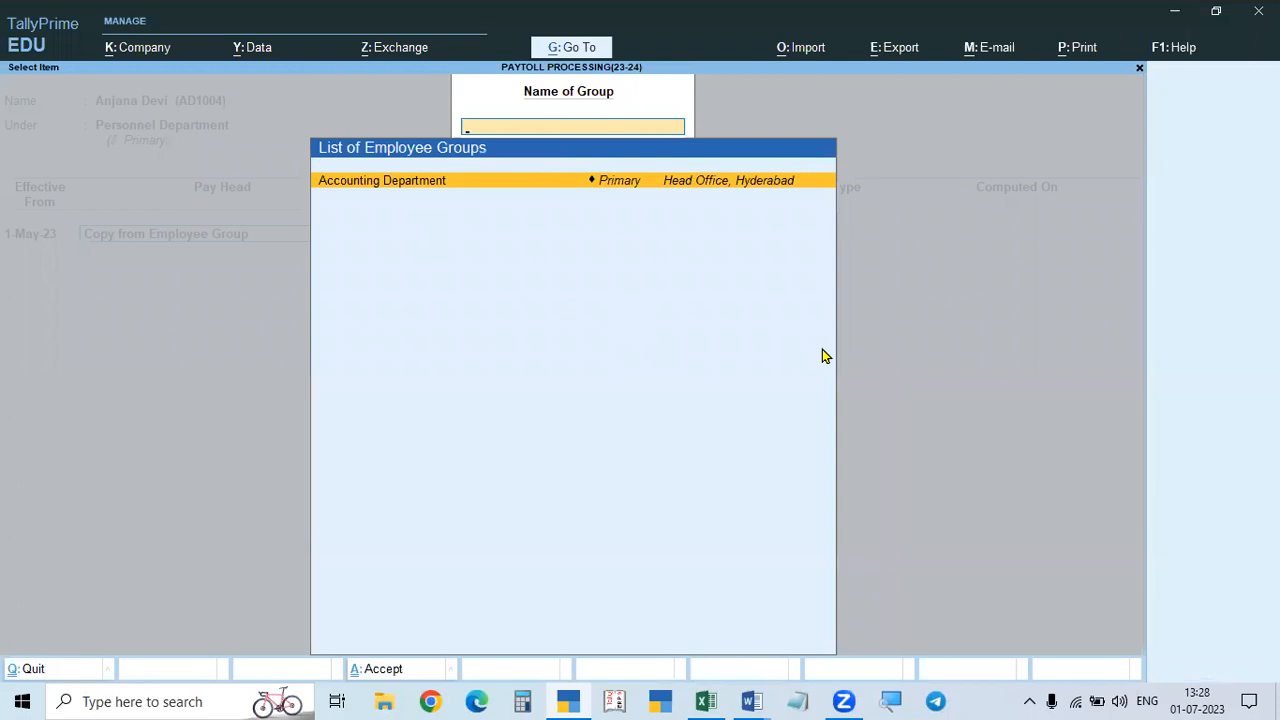
pyautogui.press('Return')
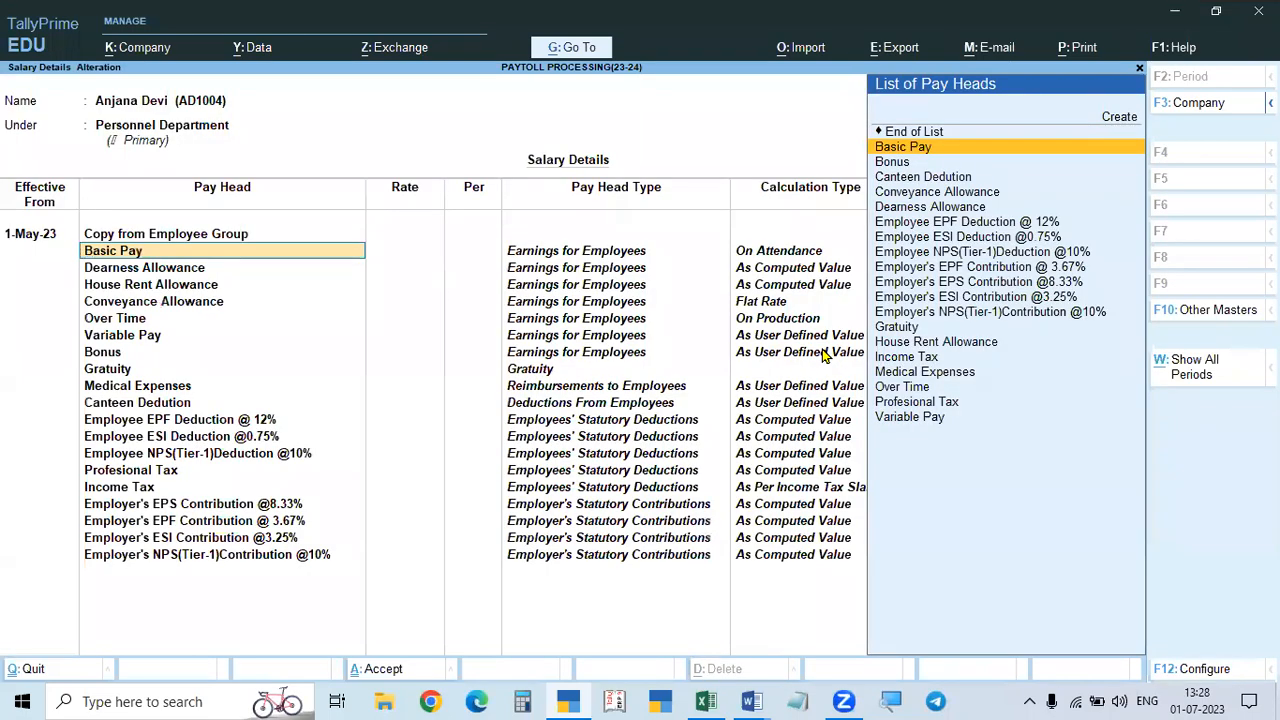
# Step: Check the employees' pay head rates in the ASSIGNMENT PROBLEMS document in Word, returning to TallyPrime
pyautogui.hotkey('alt', 'Tab')
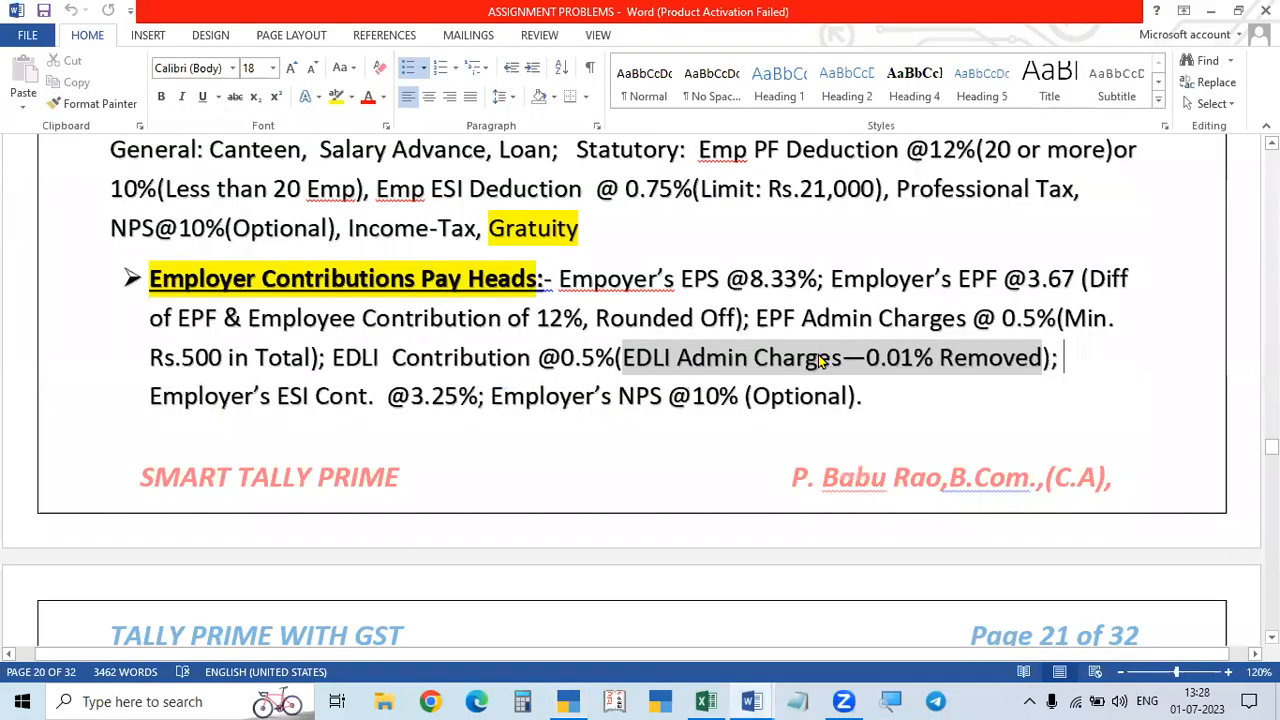
pyautogui.scroll(-3, 810, 368)
pyautogui.scroll(-3, 810, 368)
pyautogui.scroll(1, 810, 368)
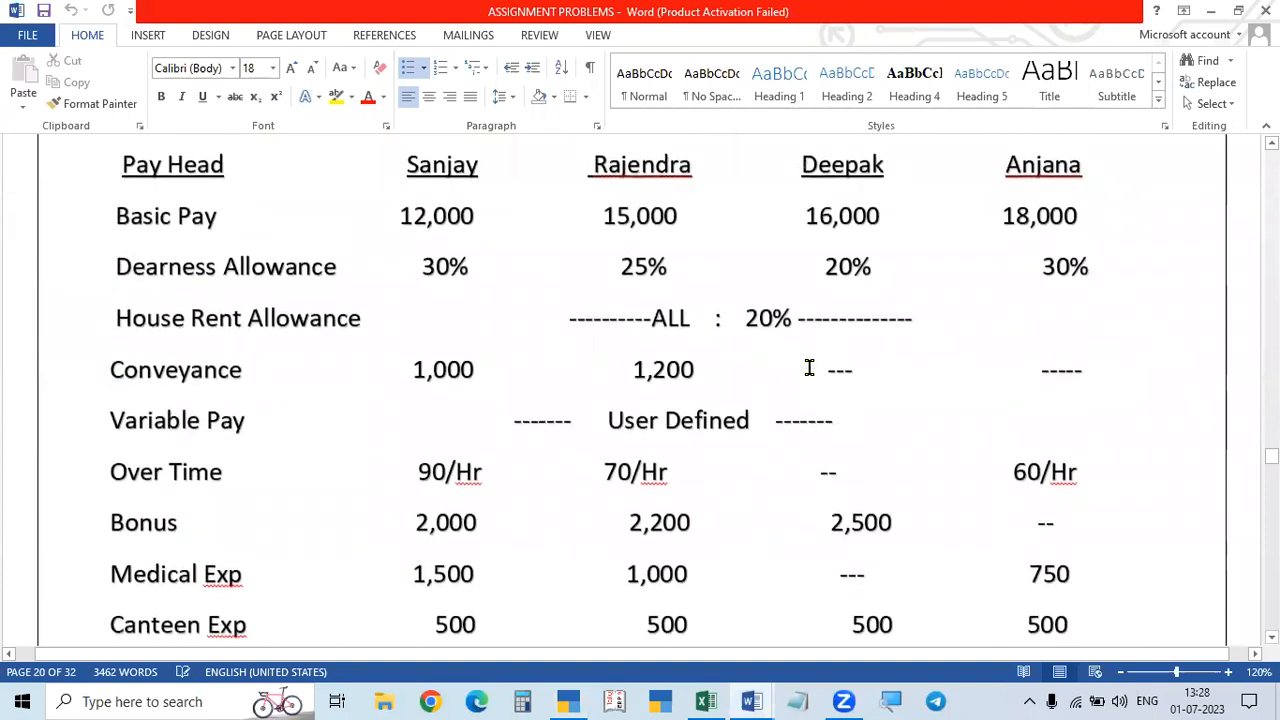
pyautogui.hotkey('alt', 'Tab')
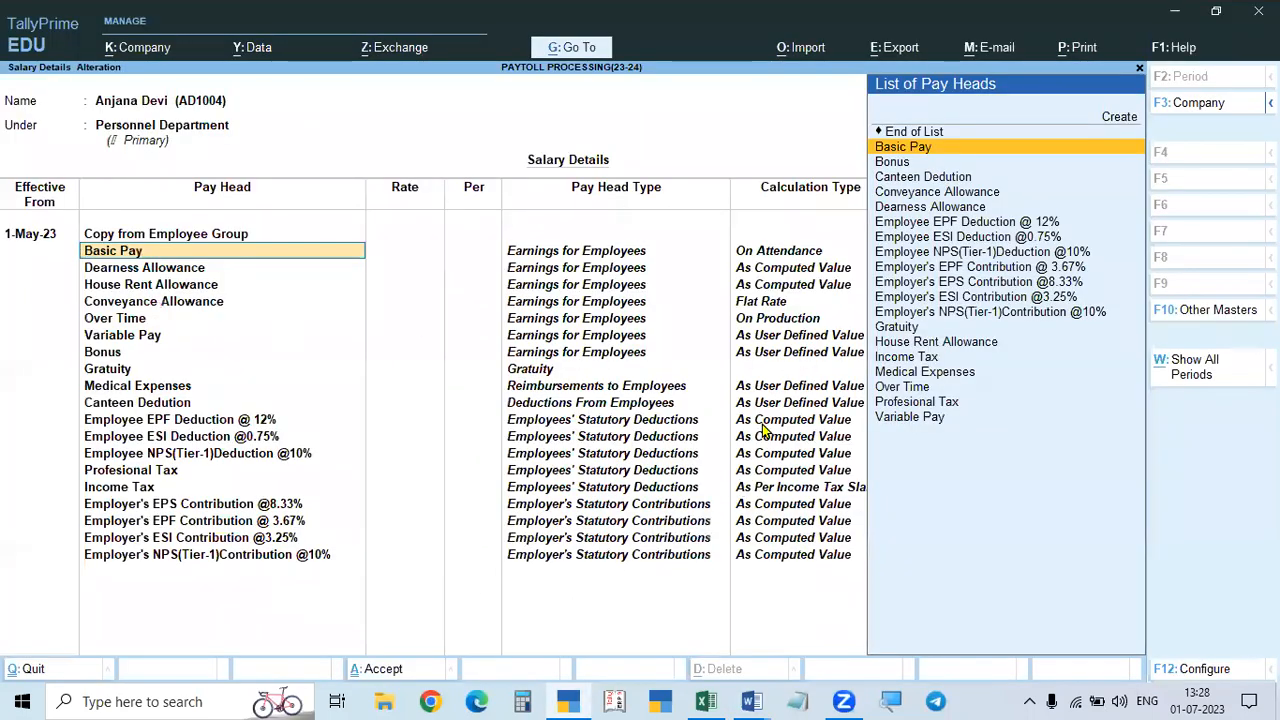
pyautogui.press('Down')
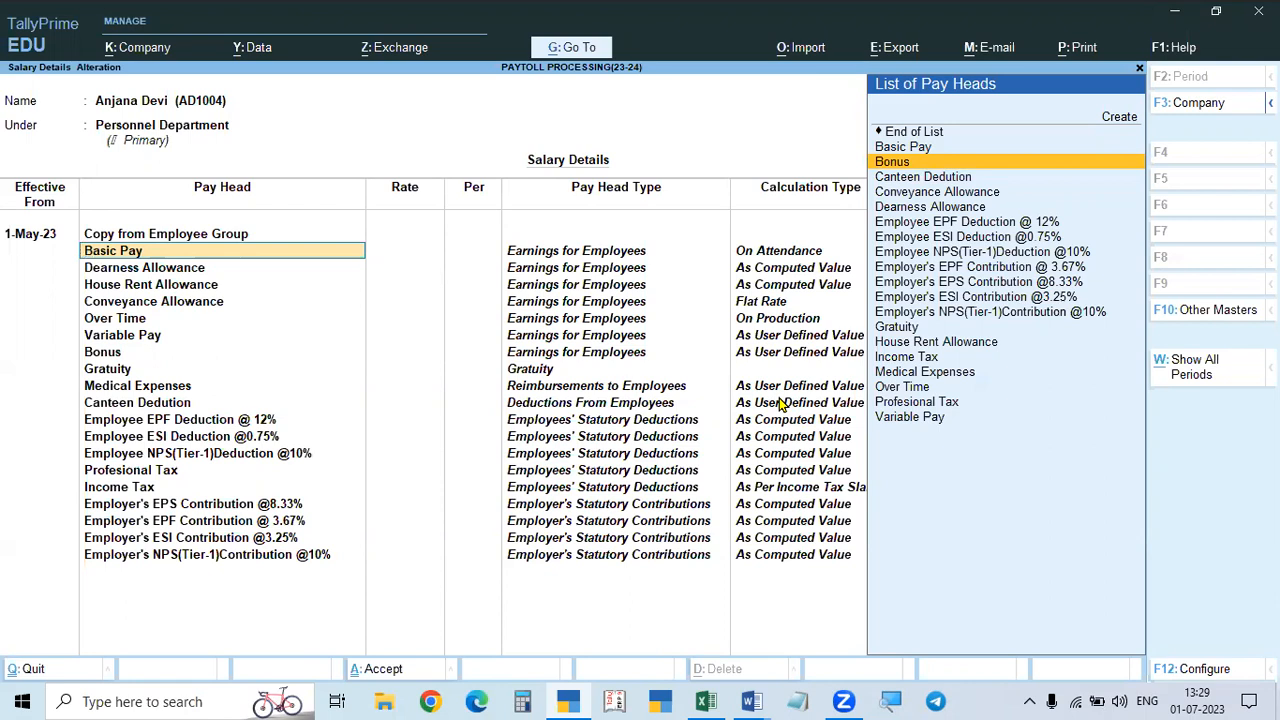
pyautogui.hotkey('alt', 'Tab')
pyautogui.hotkey('alt', 'Tab')
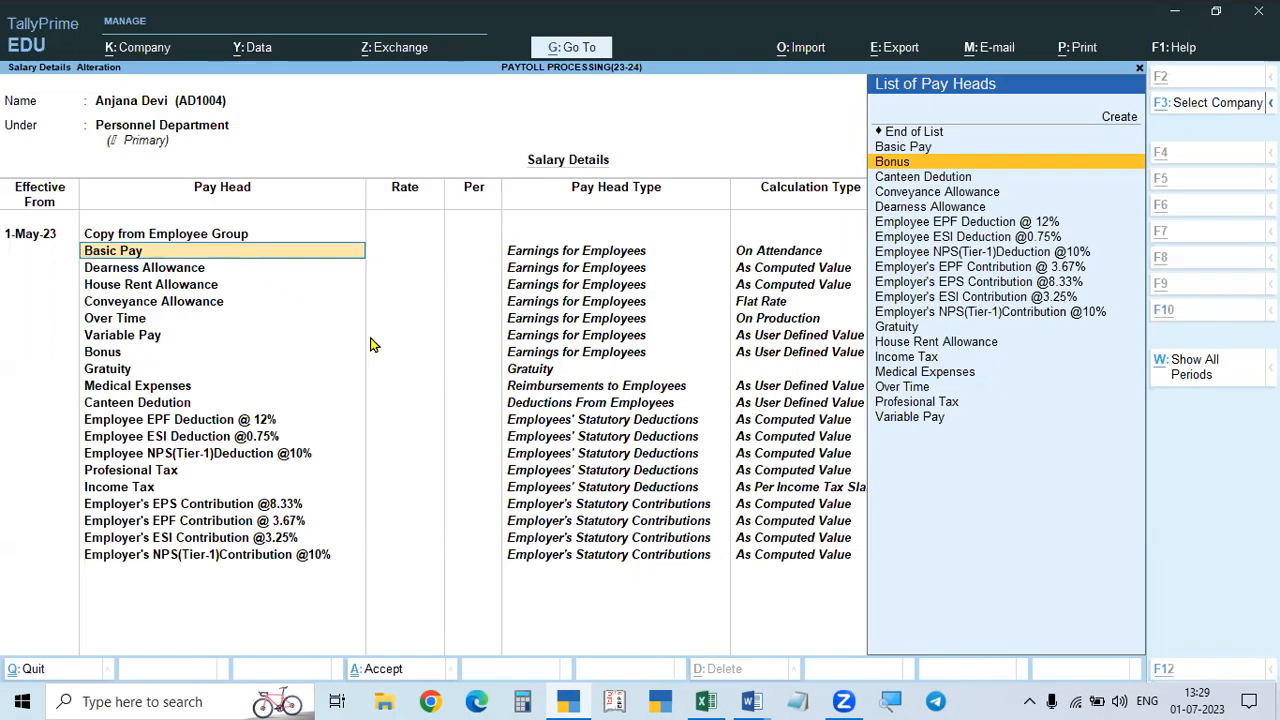
pyautogui.hotkey('alt', 'Tab')
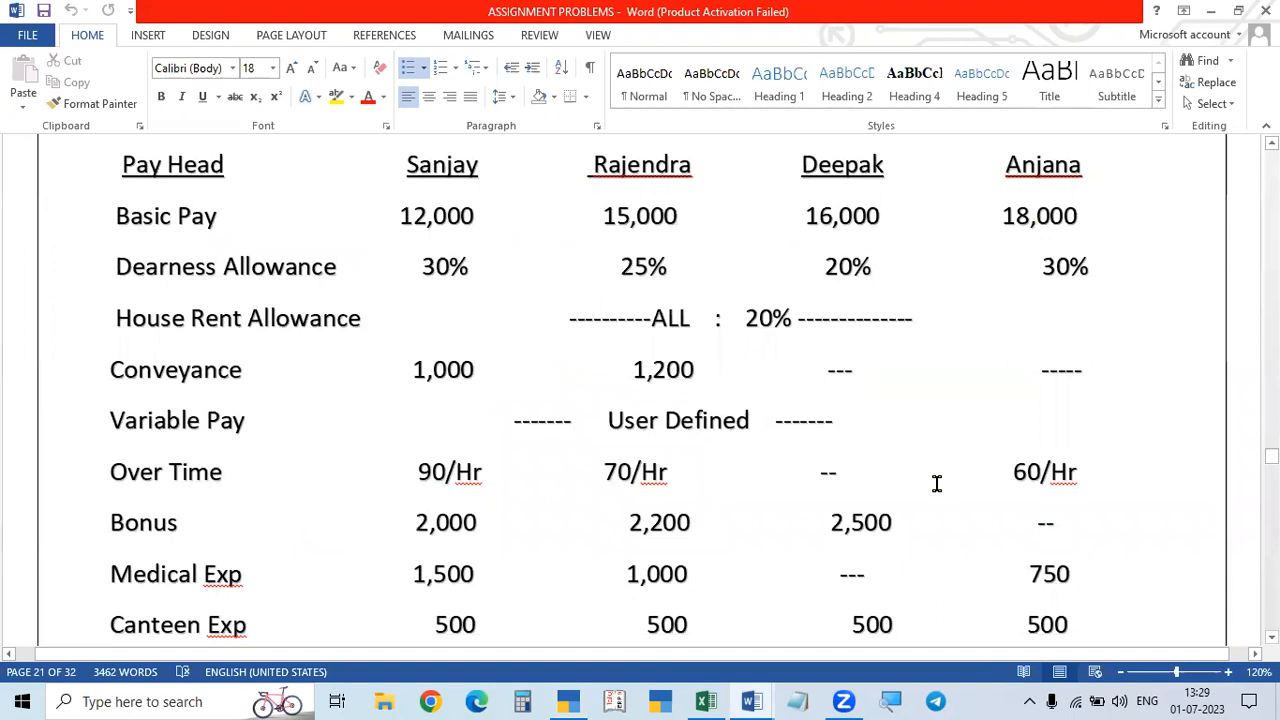
pyautogui.hotkey('alt', 'Tab')
pyautogui.press('Return')
pyautogui.press('Up')
pyautogui.press('Up')
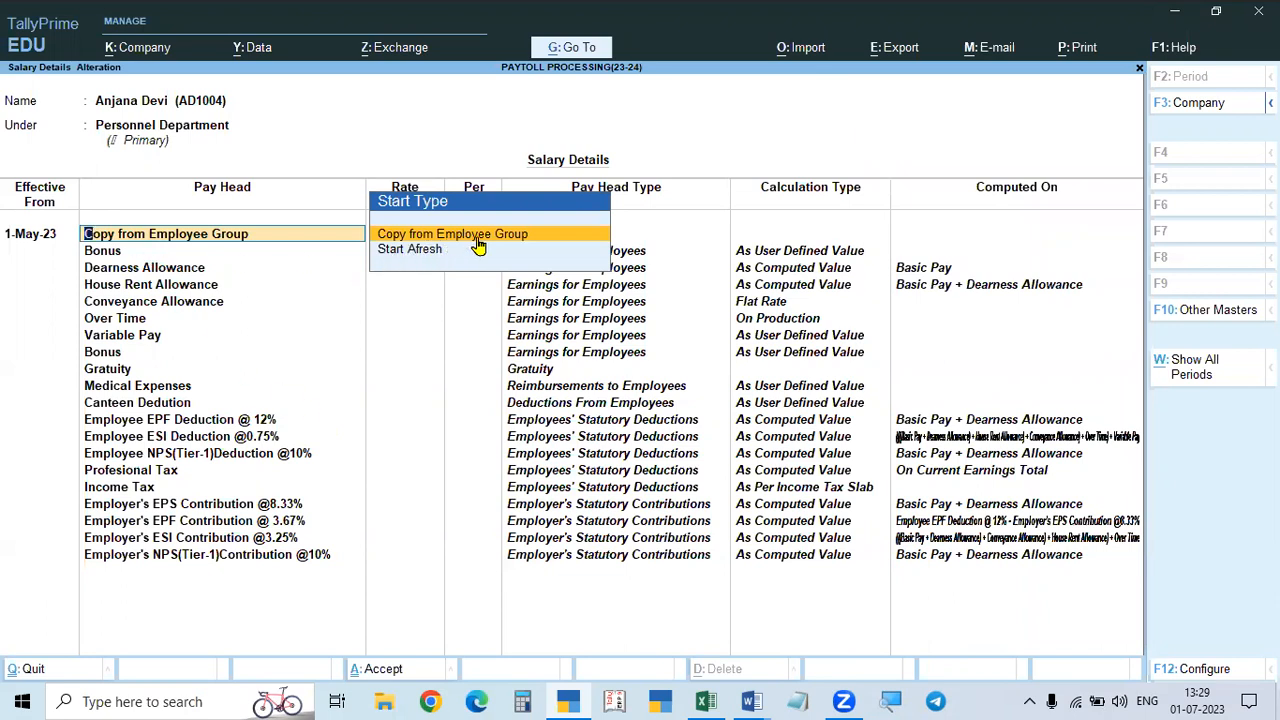
pyautogui.press('Return')
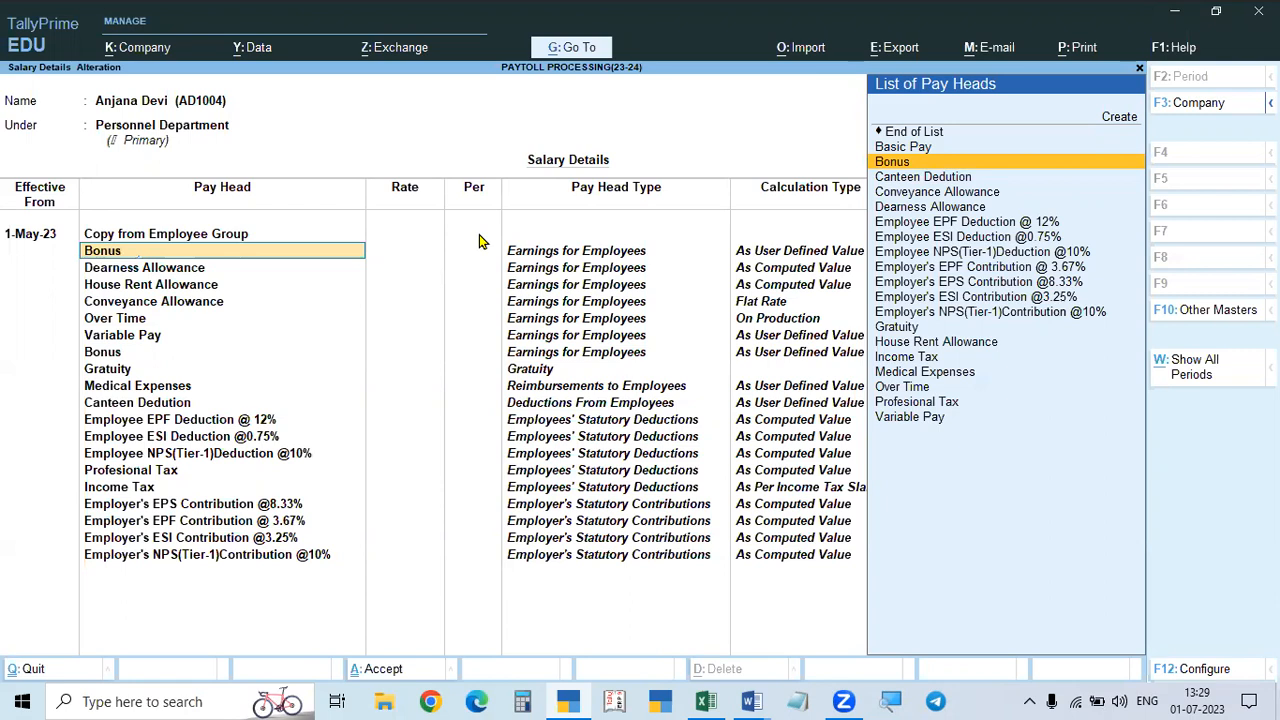
pyautogui.press('Up')
pyautogui.press('Up')
pyautogui.press('Down')
pyautogui.press('Return')
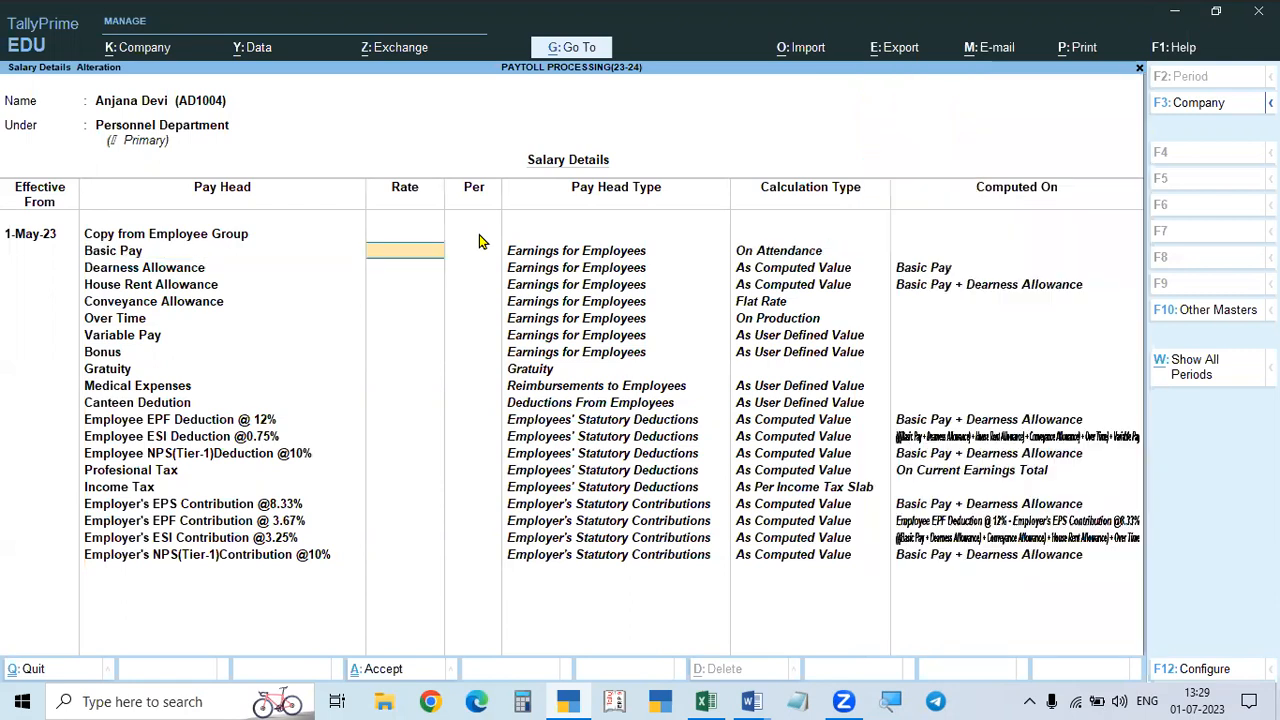
pyautogui.hotkey('ctrl', 'a')
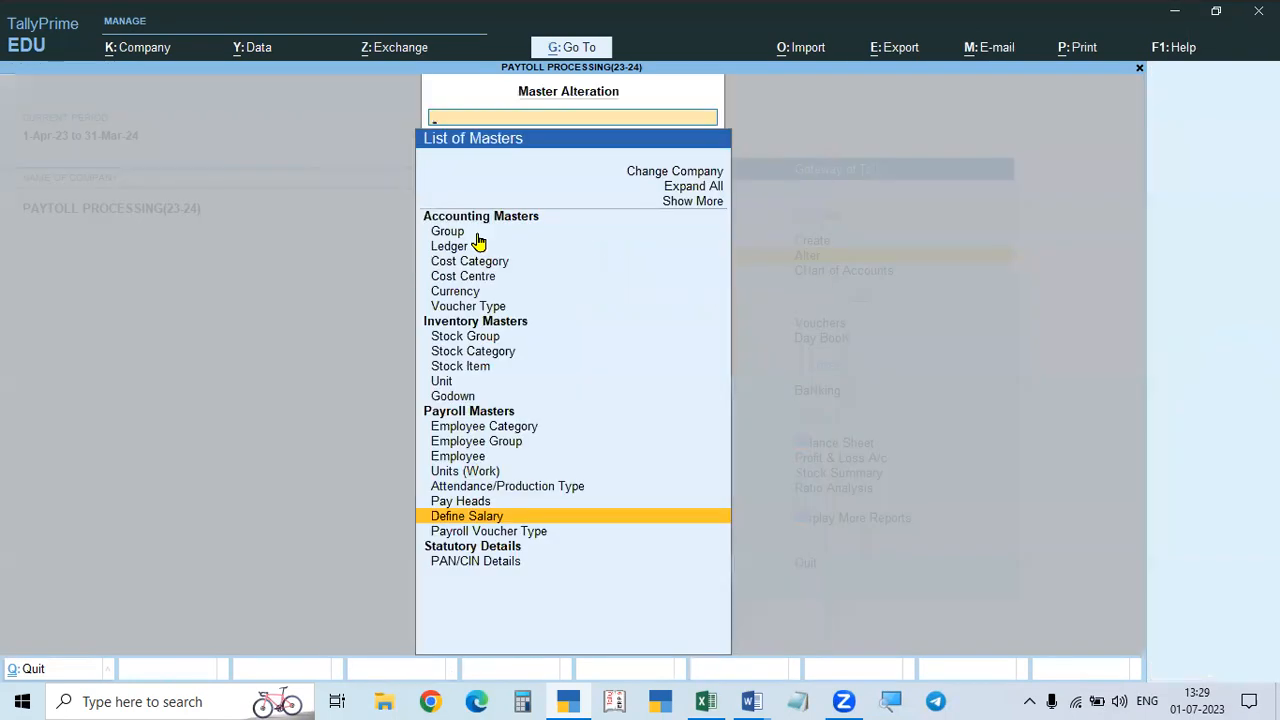
pyautogui.press('Return')
pyautogui.press('Return')
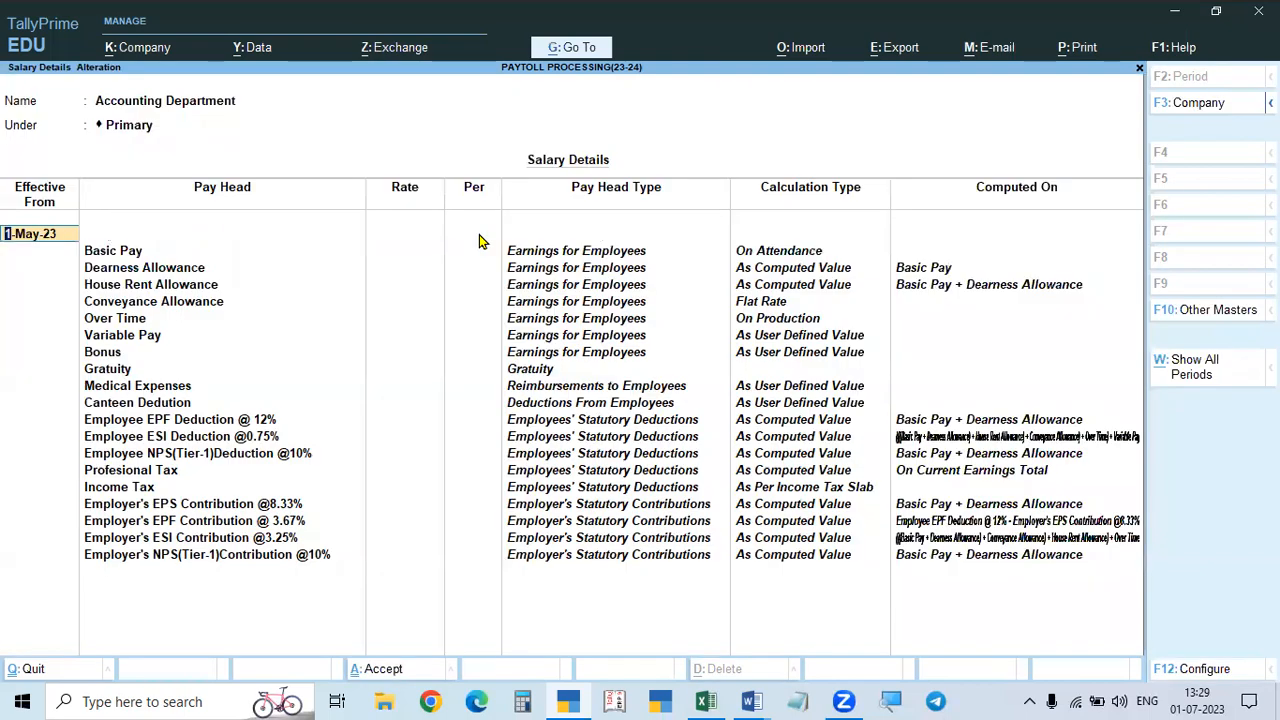
pyautogui.press('Escape')
# Step: Start the Personnel Department employee's salary details effective 1-May-23, using Copy from Employee Group with Accounting Department as the source
pyautogui.press('Down')
pyautogui.press('Return')
pyautogui.write('1.5.23')
pyautogui.press('Return')
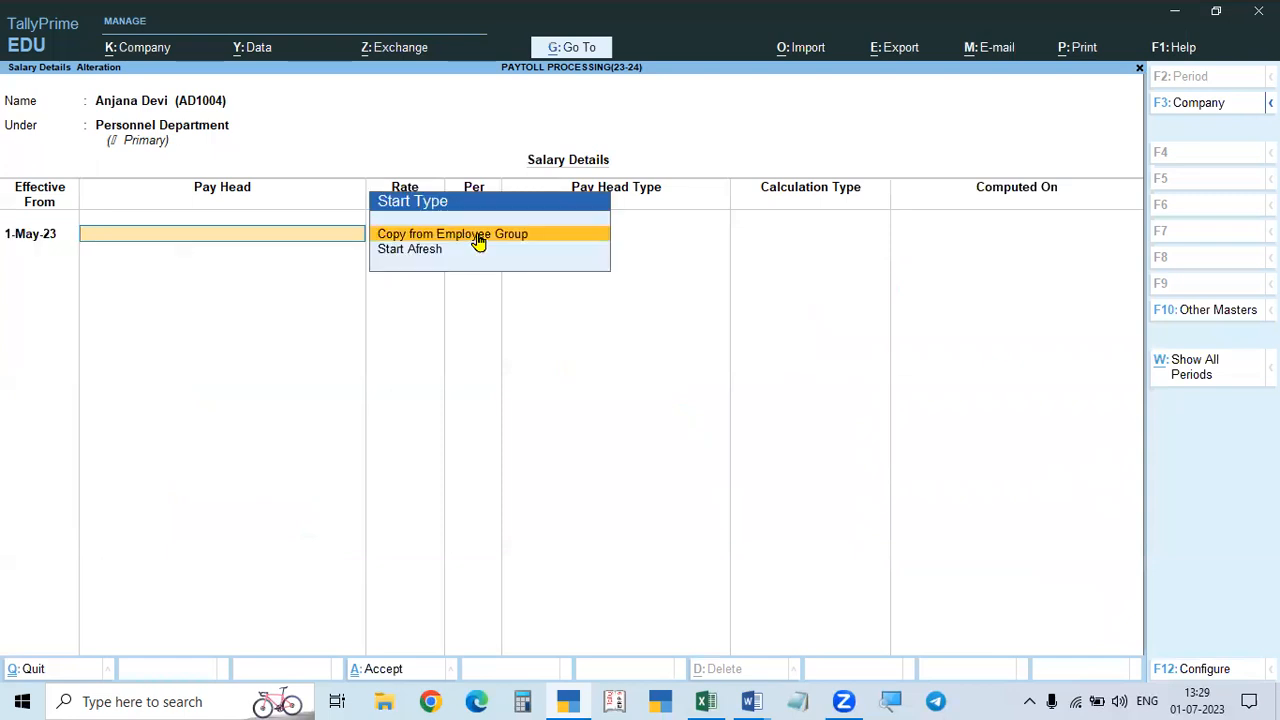
pyautogui.press('Return')
pyautogui.press('Return')
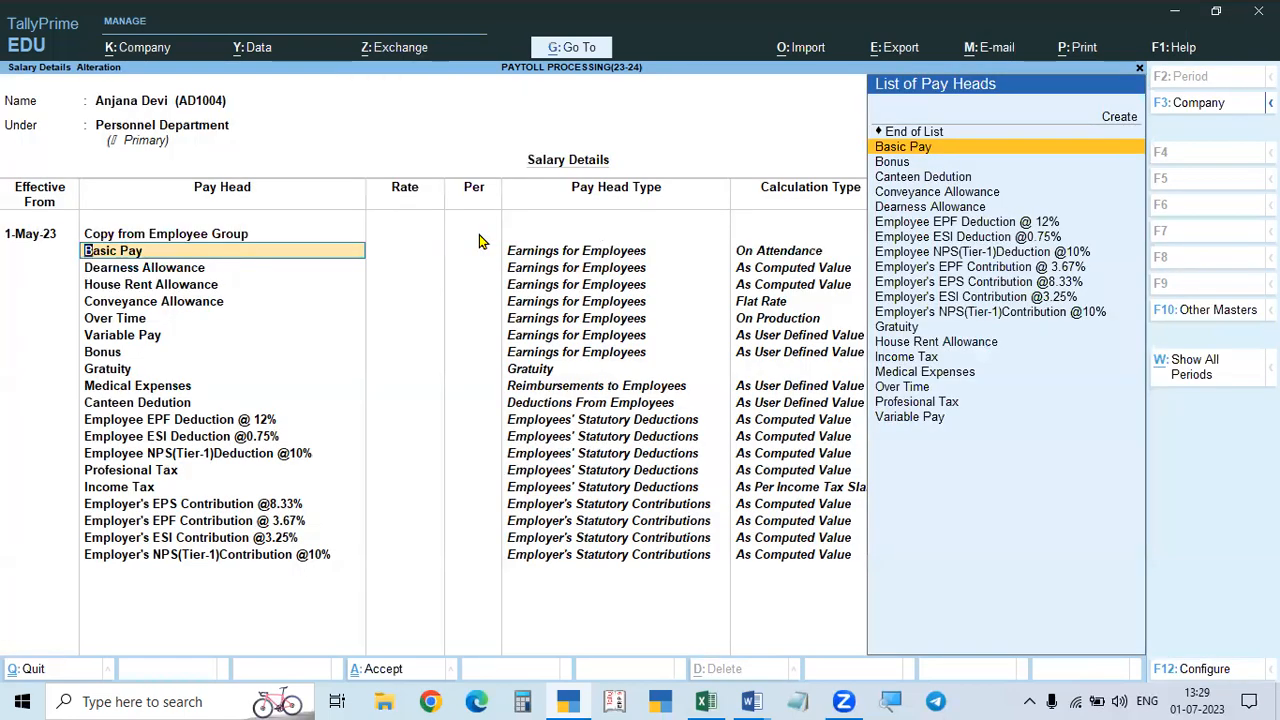
# Step: Look up the employee's Basic Pay in the Word assignment table and set its rate to 18,000 in TallyPrime
pyautogui.press('Return')
pyautogui.hotkey('alt', 'Tab')
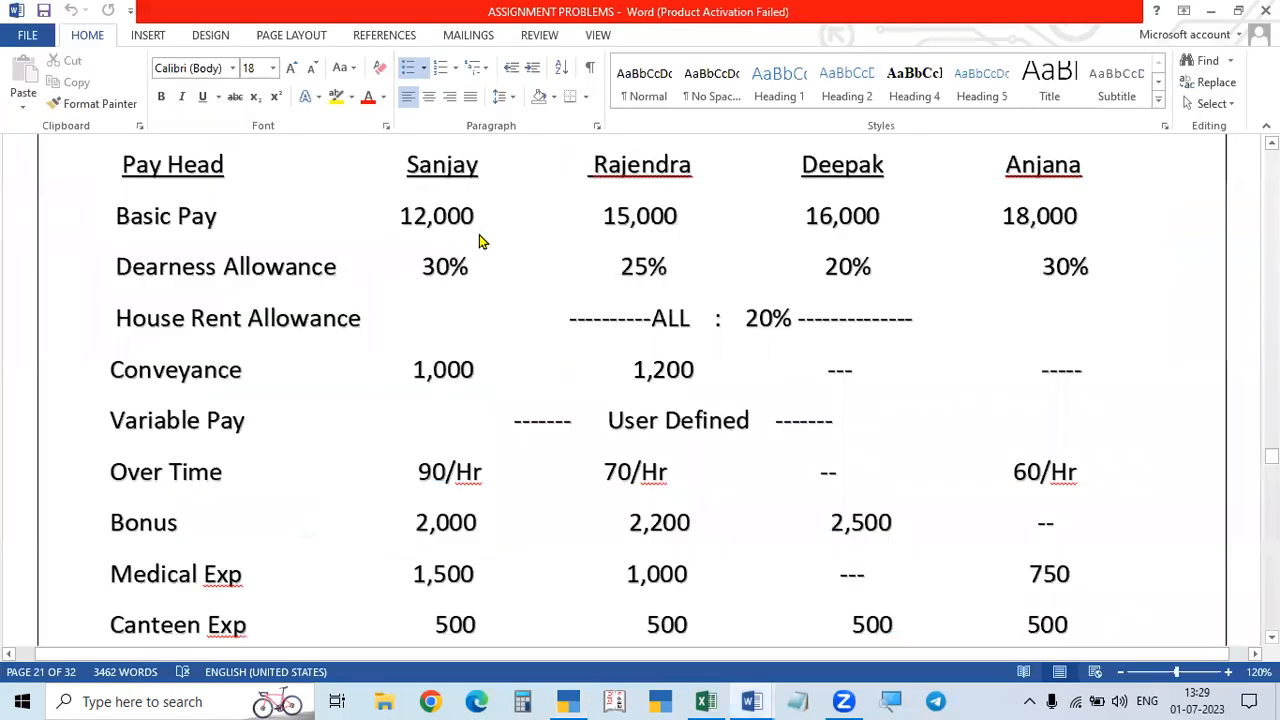
pyautogui.hotkey('alt', 'Tab')
pyautogui.write('1500')
pyautogui.press('BackSpace')
pyautogui.press('BackSpace')
pyautogui.write('000')
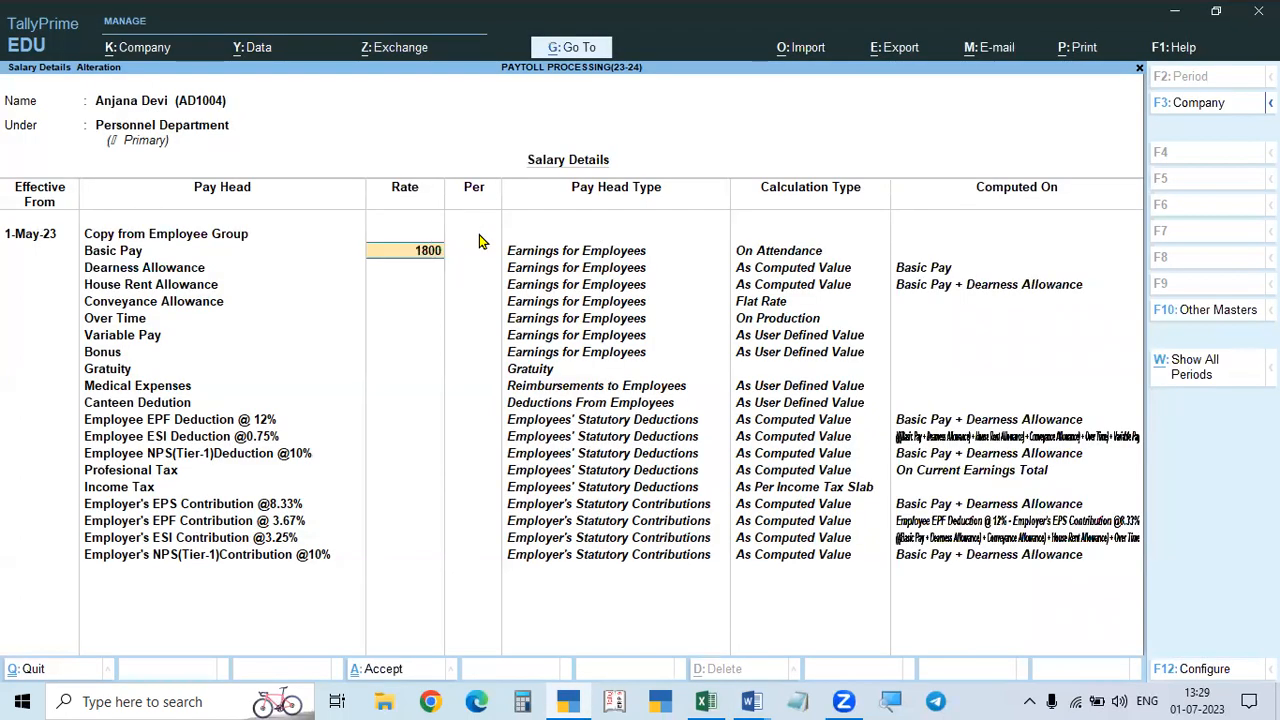
pyautogui.press('Return')
pyautogui.press('Return')
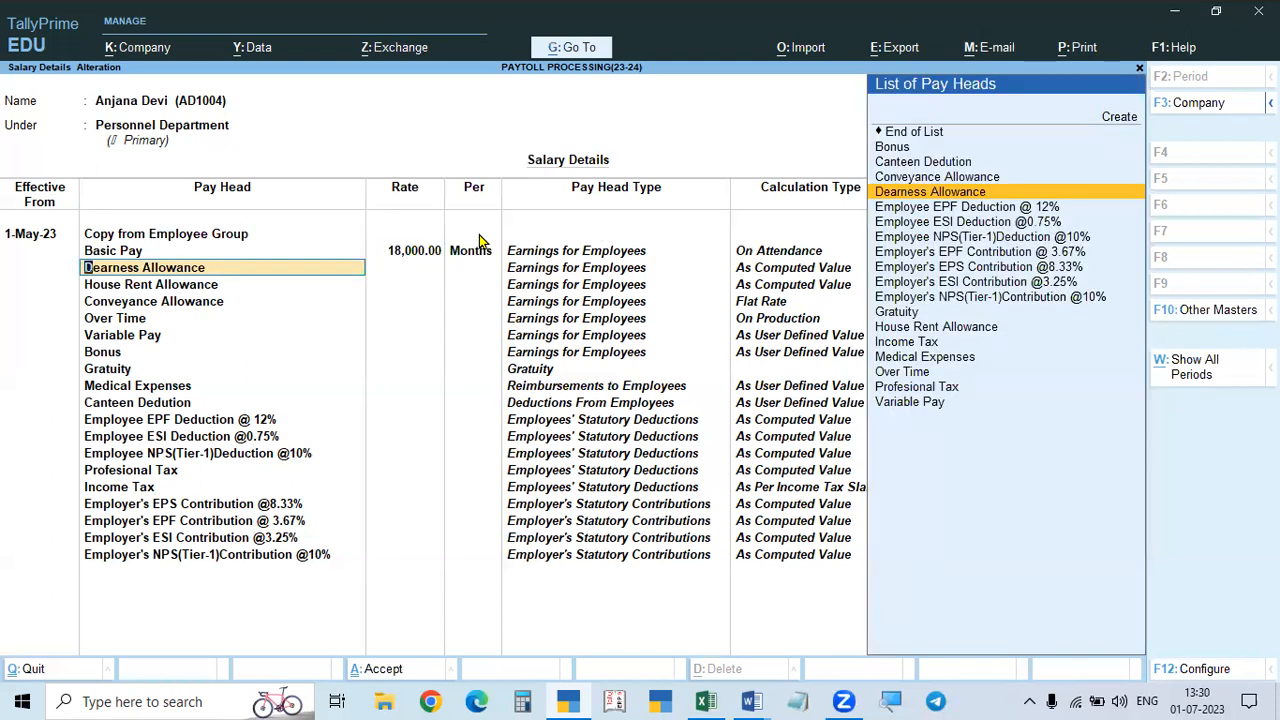
# Step: Check the Dearness Allowance in the Word table and set Allow to Override Slab Percentage to Yes in TallyPrime's salary configuration
pyautogui.hotkey('alt', 'Tab')
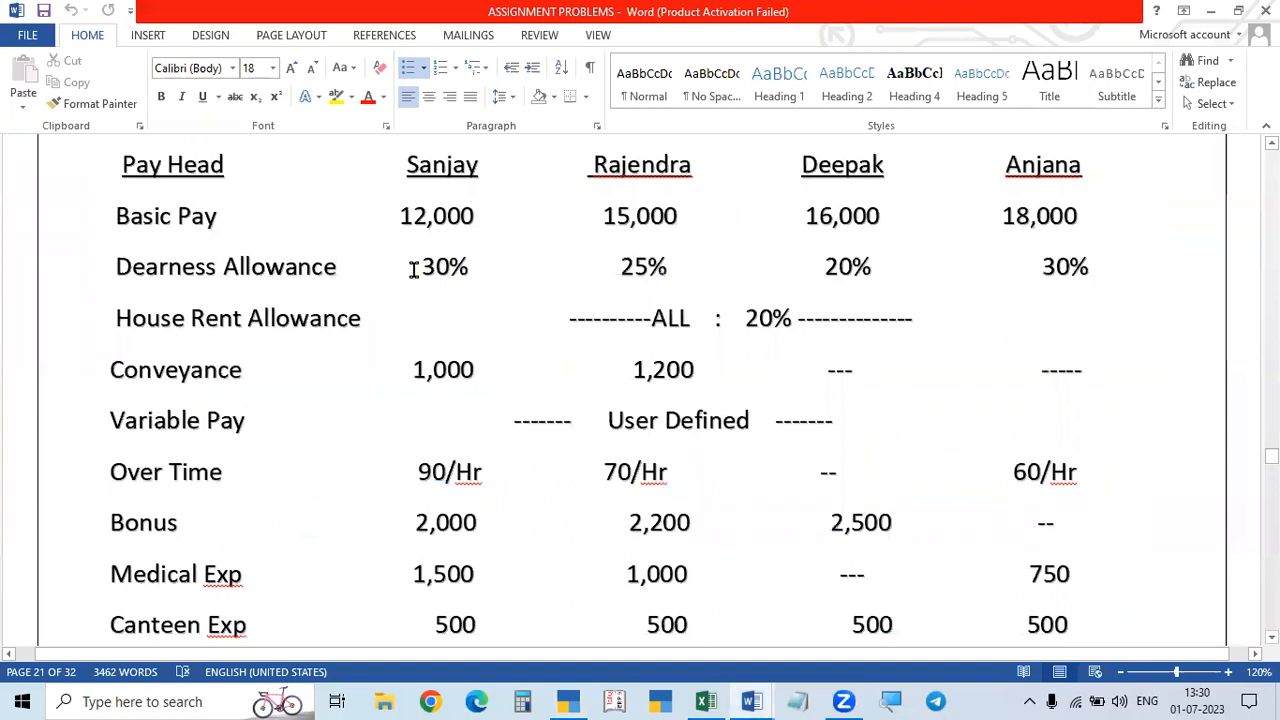
pyautogui.hotkey('alt', 'Tab')
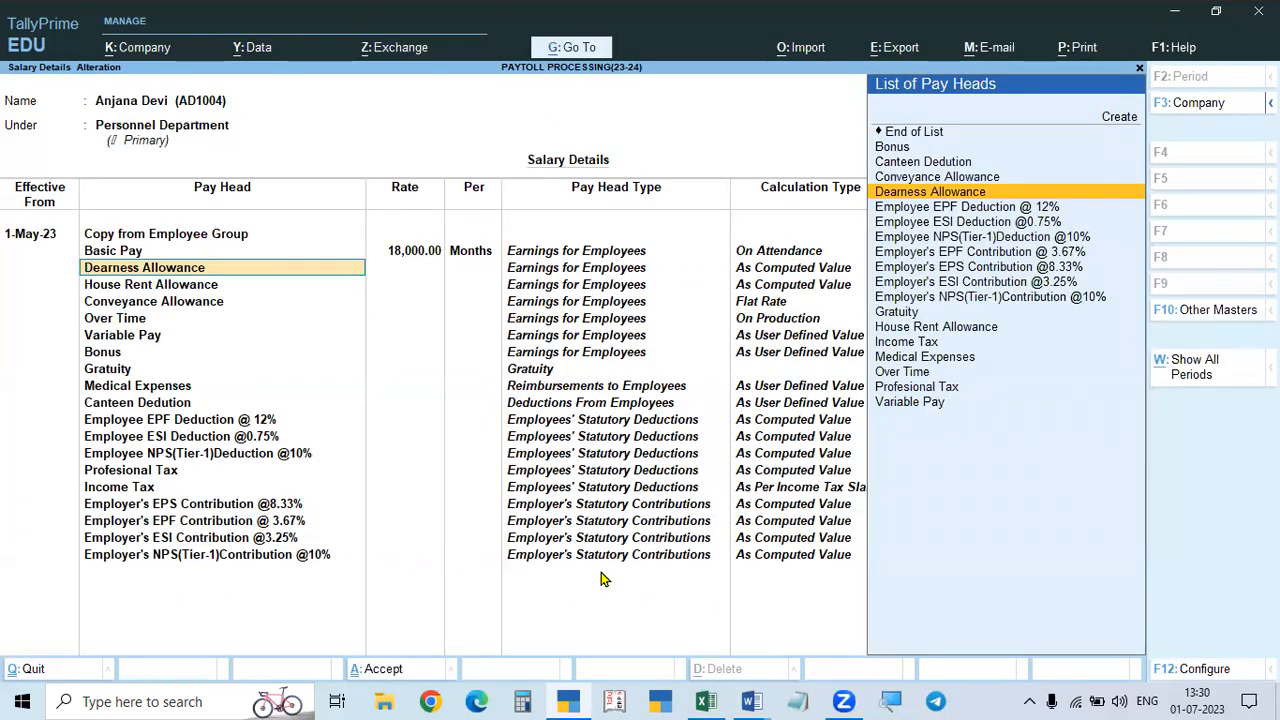
pyautogui.press('F12')
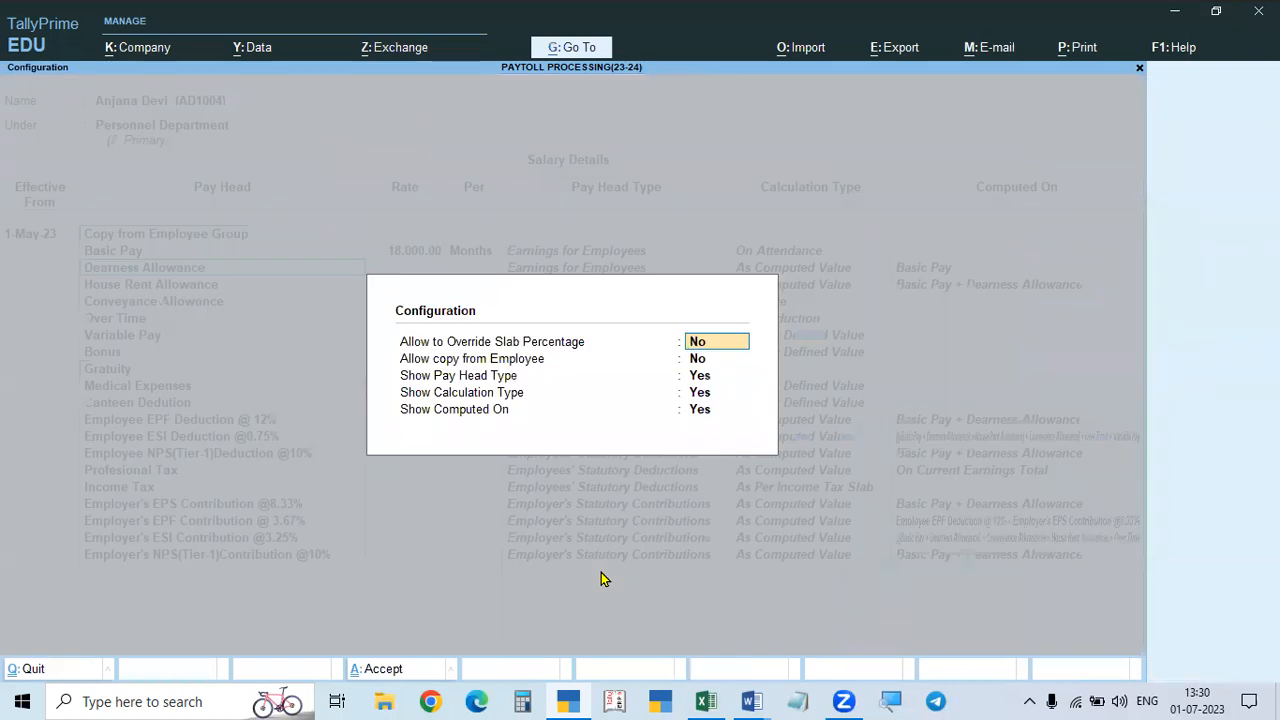
pyautogui.write('y')
pyautogui.press('Return')
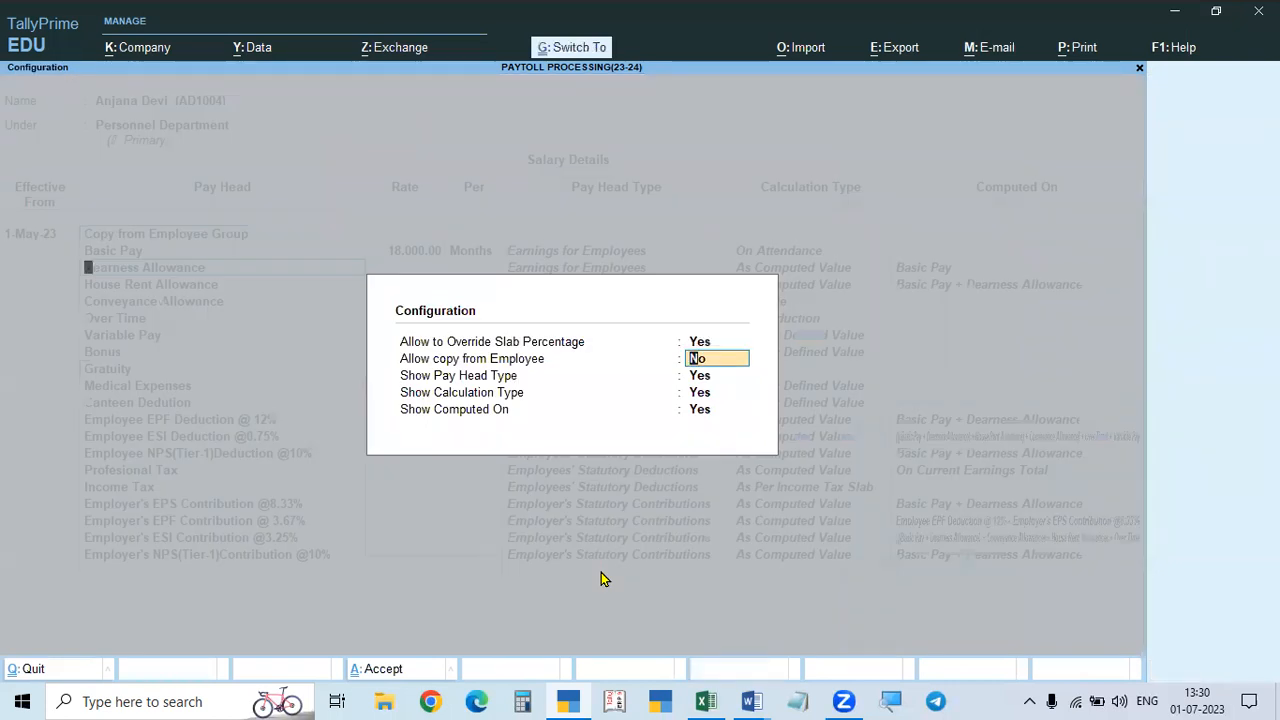
pyautogui.hotkey('ctrl', 'a')
# Step: Set the employee's Dearness Allowance rate to 30%, as given in the Word assignment table
pyautogui.press('Return')
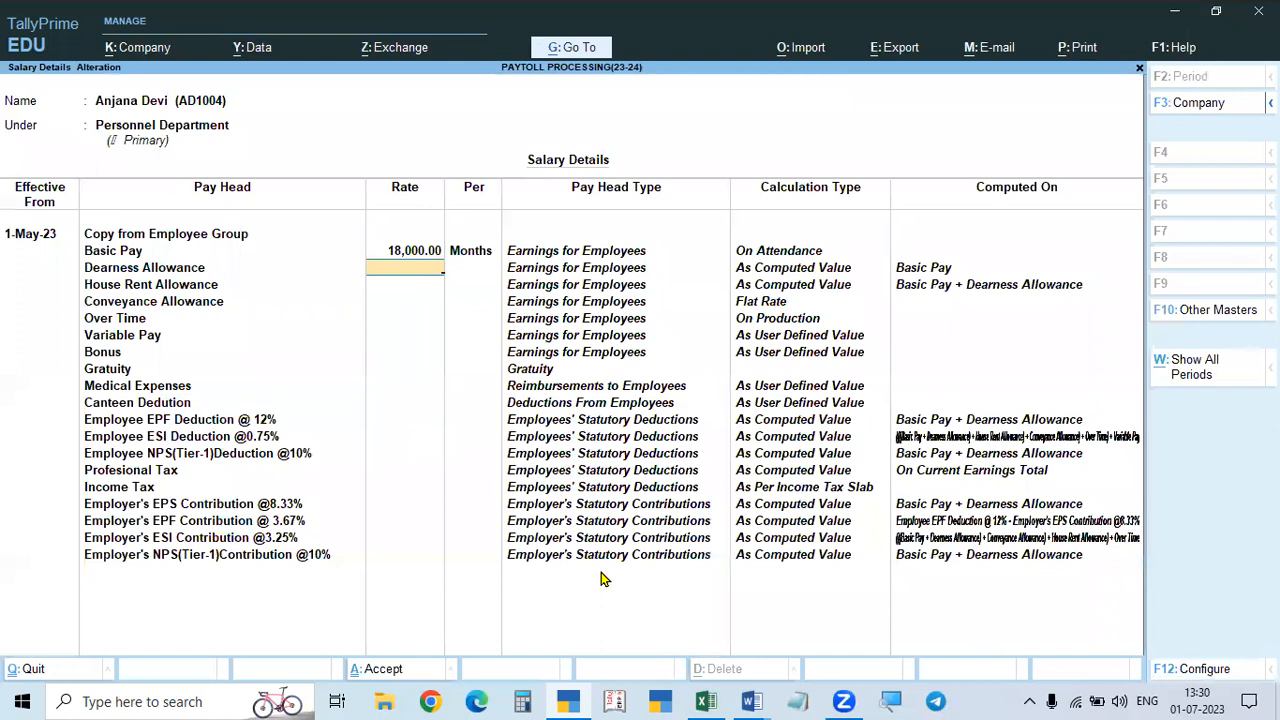
pyautogui.hotkey('alt', 'Tab')
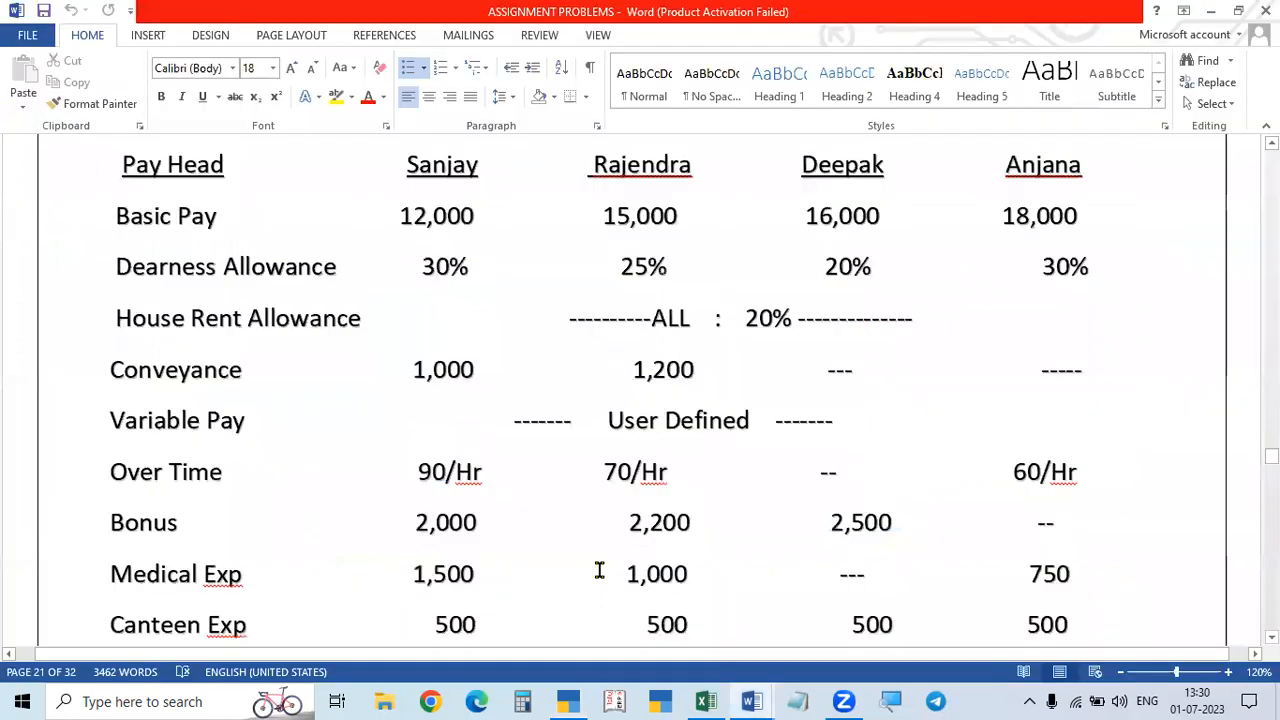
pyautogui.hotkey('alt', 'Tab')
pyautogui.write('3')
pyautogui.press('Return')
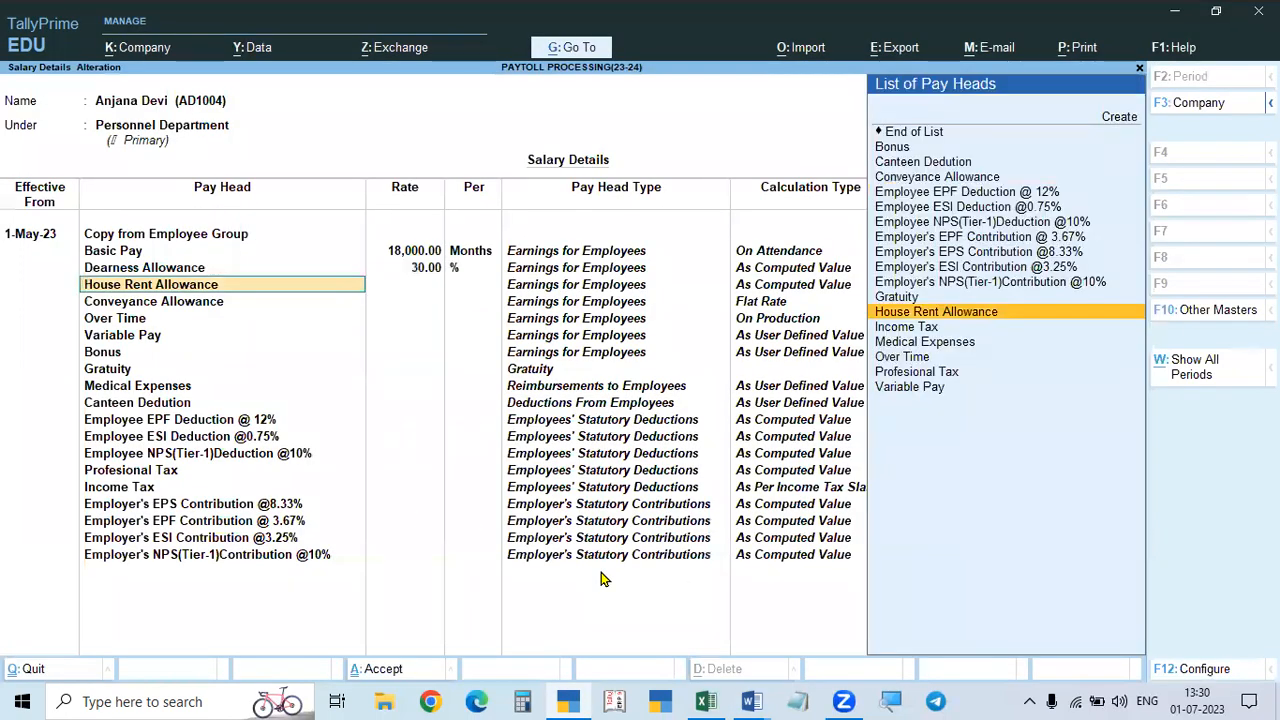
# Step: Set Allow to Override Slab Percentage back to No in the salary configuration and keep House Rent Allowance without a rate
pyautogui.press('F12')
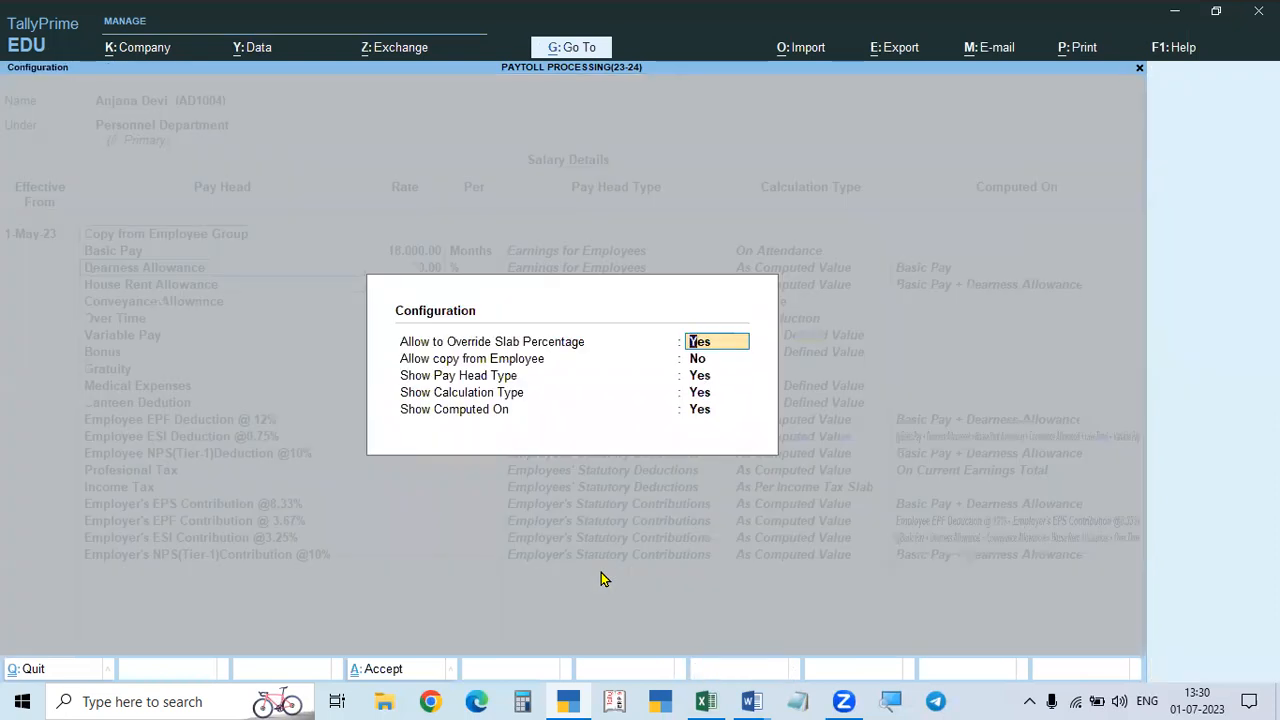
pyautogui.press('n')
pyautogui.hotkey('ctrl', 'a')
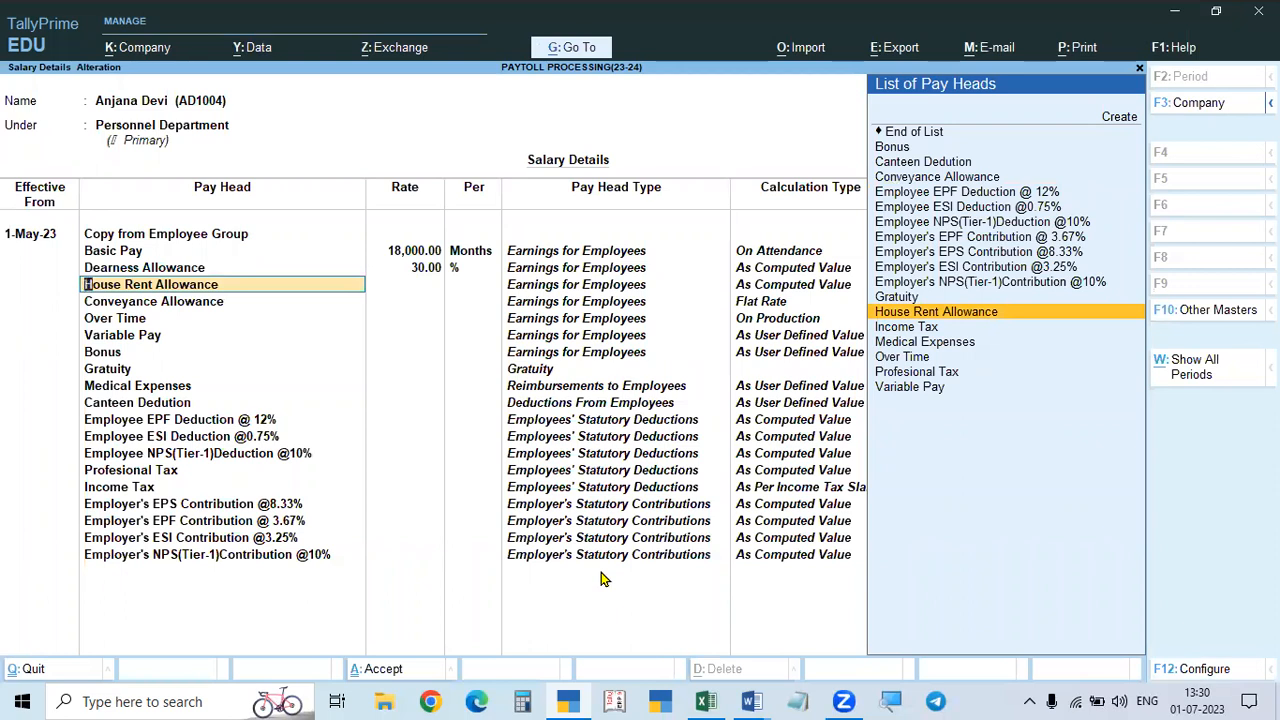
pyautogui.press('Return')
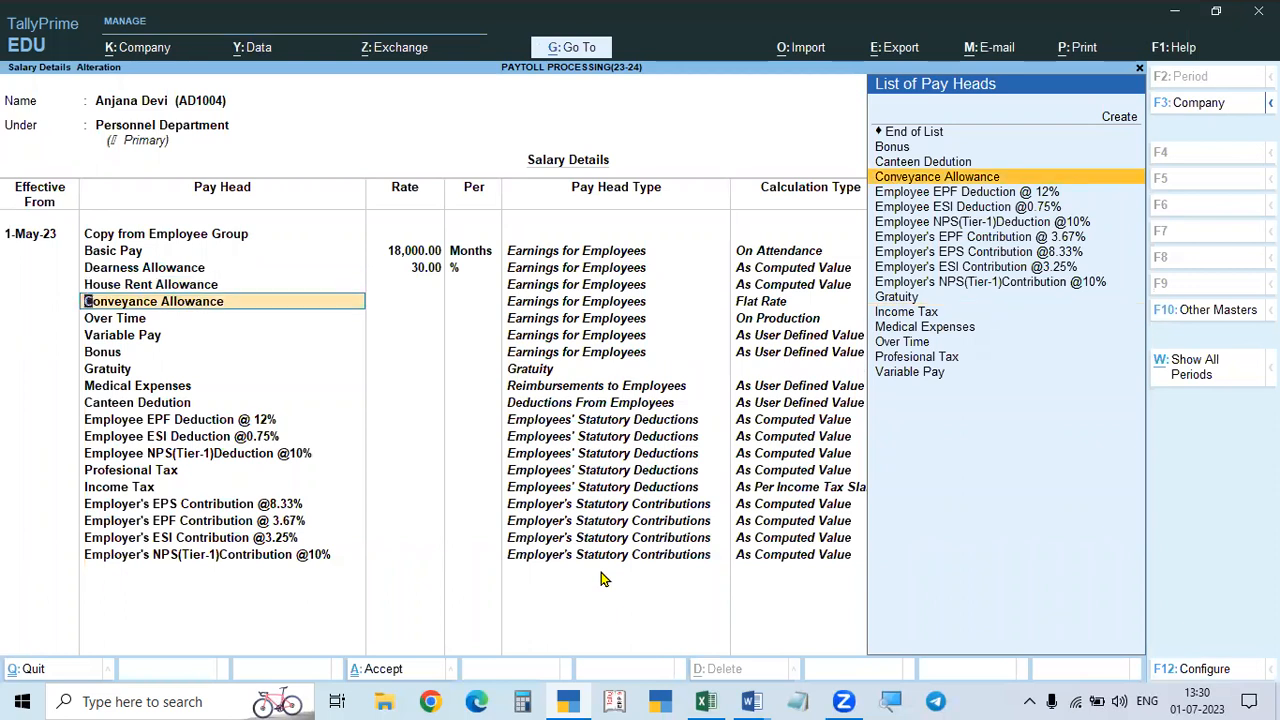
# Step: Check the employee's Conveyance in the Word assignment table and leave the Conveyance Allowance rate blank in TallyPrime
pyautogui.hotkey('alt', 'Tab')
pyautogui.scroll(-1, 500, 490)
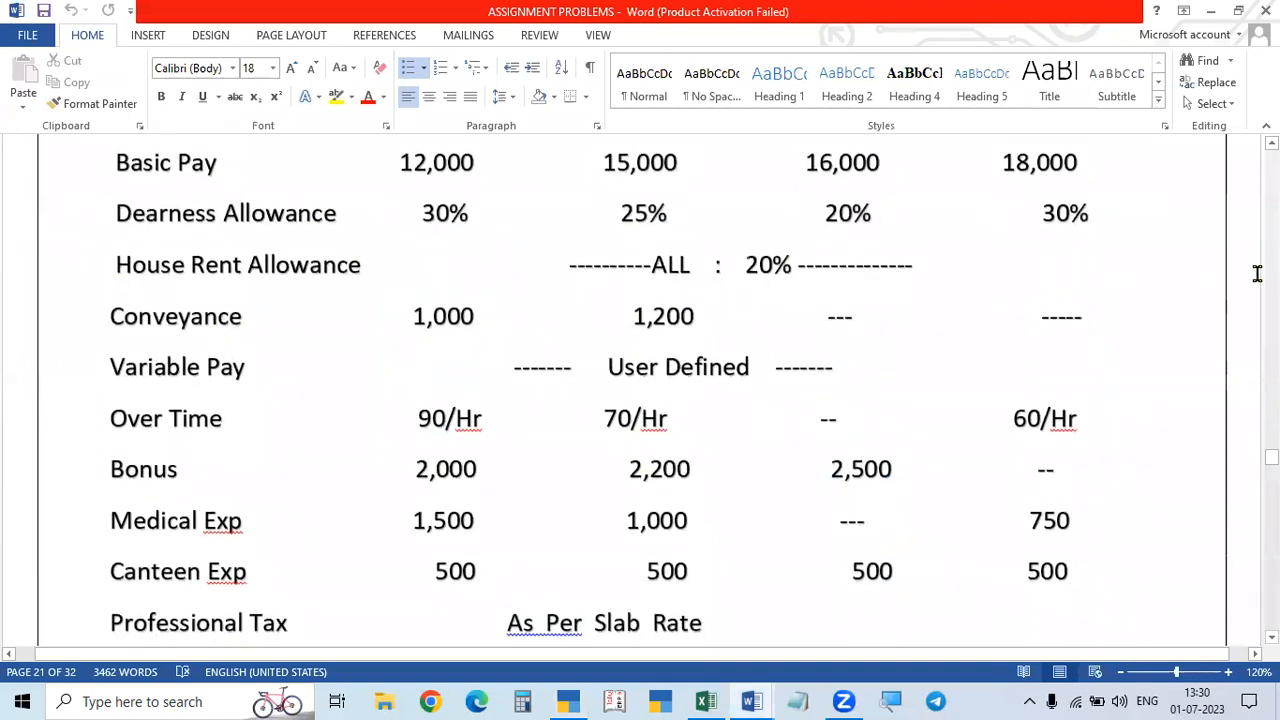
pyautogui.hotkey('alt', 'Tab')
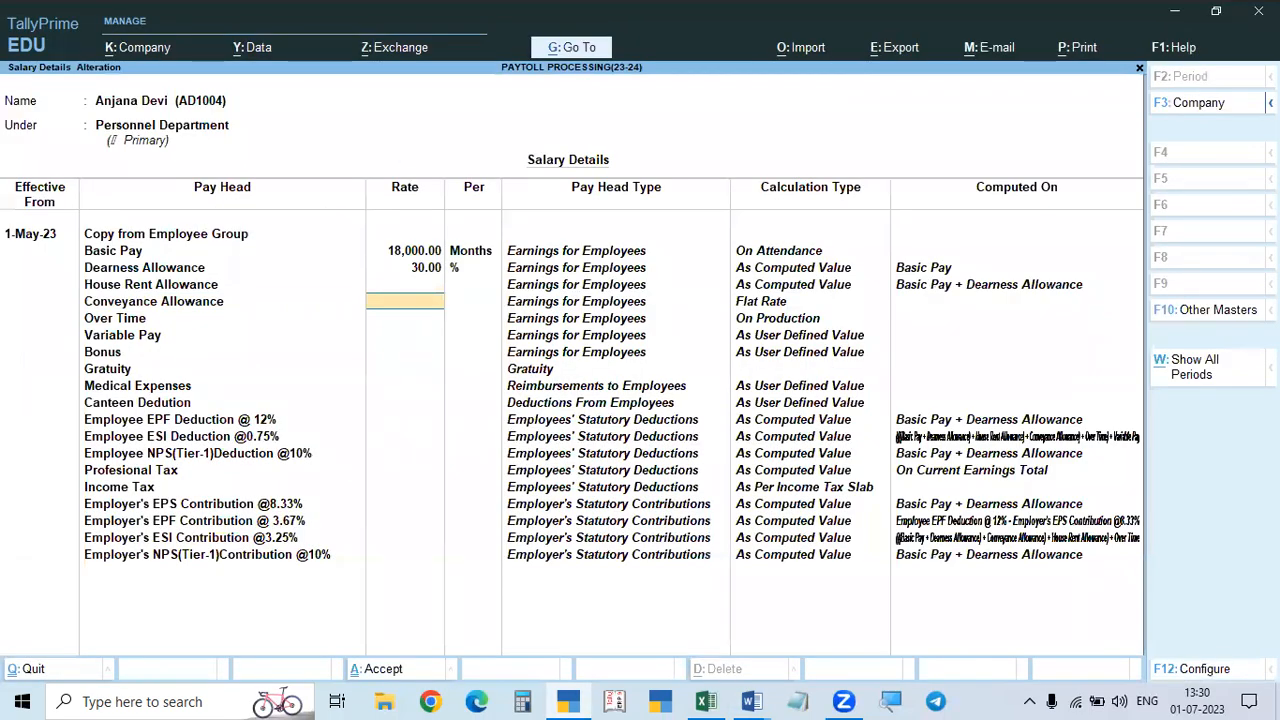
pyautogui.press('Return')
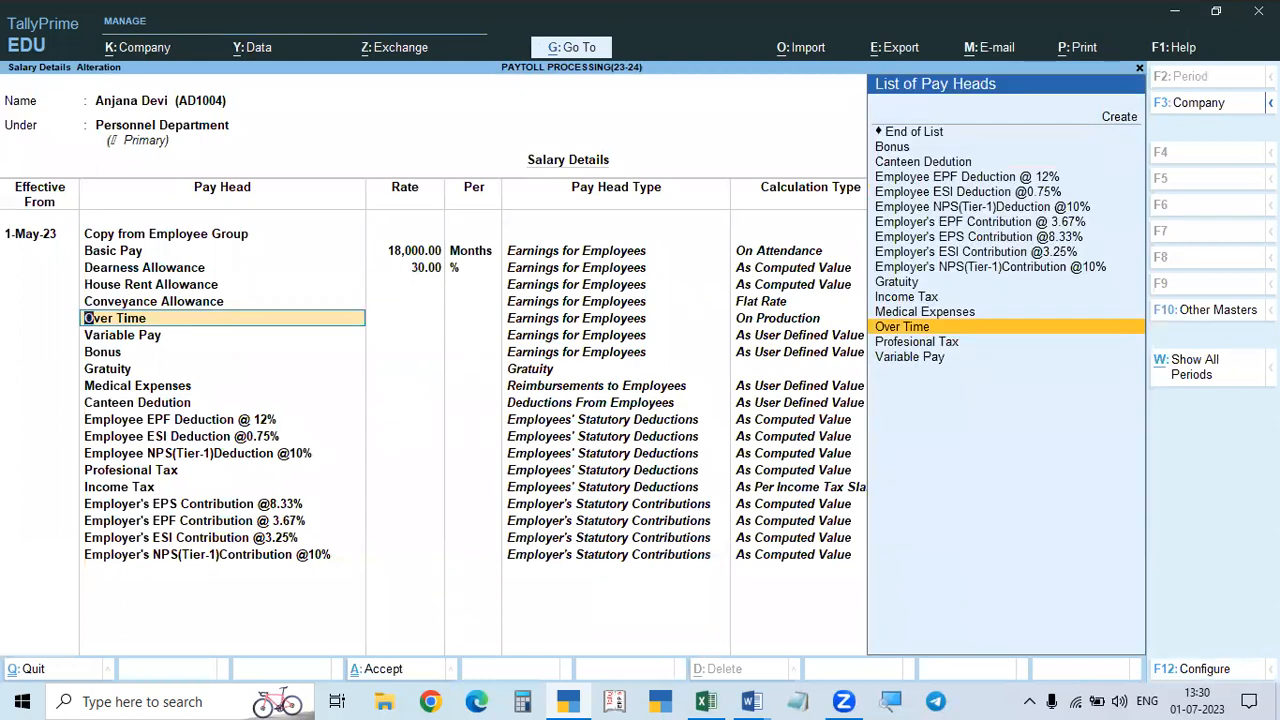
# Step: Highlight the employee's Over Time rate in the Word assignment table and select Over Time as the pay head after Conveyance Allowance in TallyPrime
pyautogui.hotkey('alt', 'Tab')
pyautogui.scroll(-2, 1171, 331)
pyautogui.moveTo(1018, 310); pyautogui.dragTo(1085, 312)
pyautogui.hotkey('alt', 'Tab')
pyautogui.write('60')
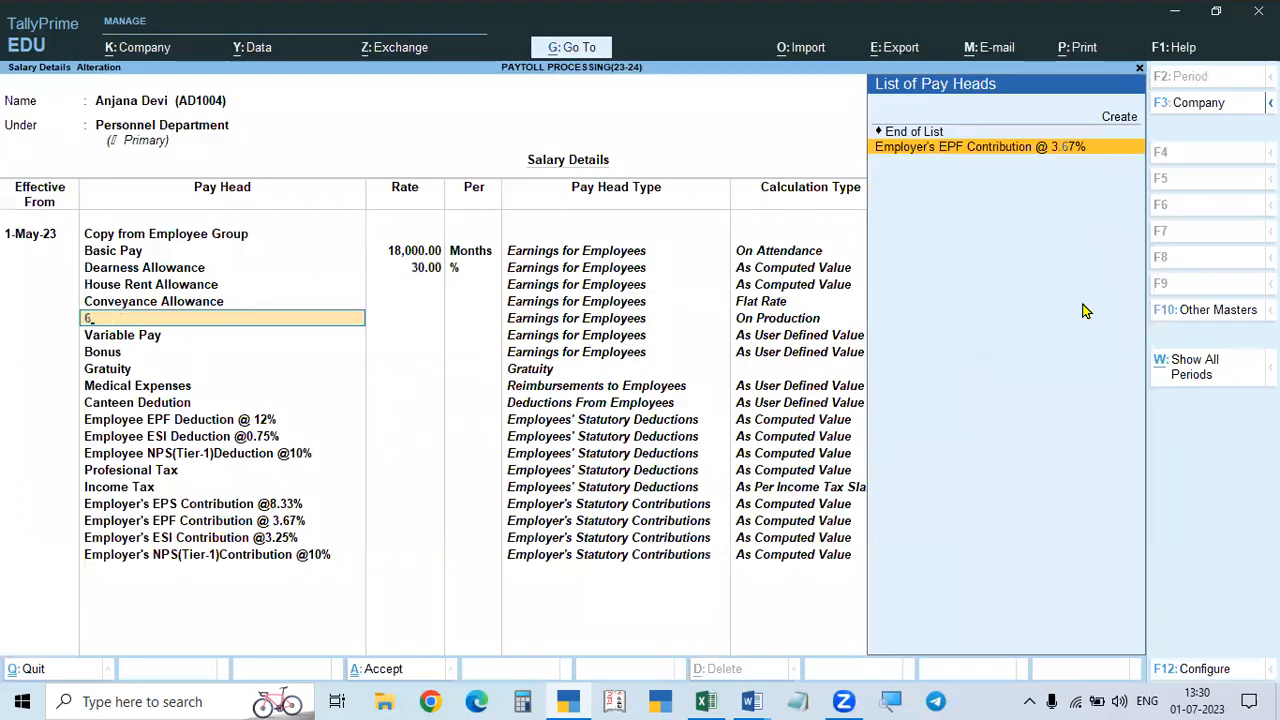
pyautogui.press('BackSpace')
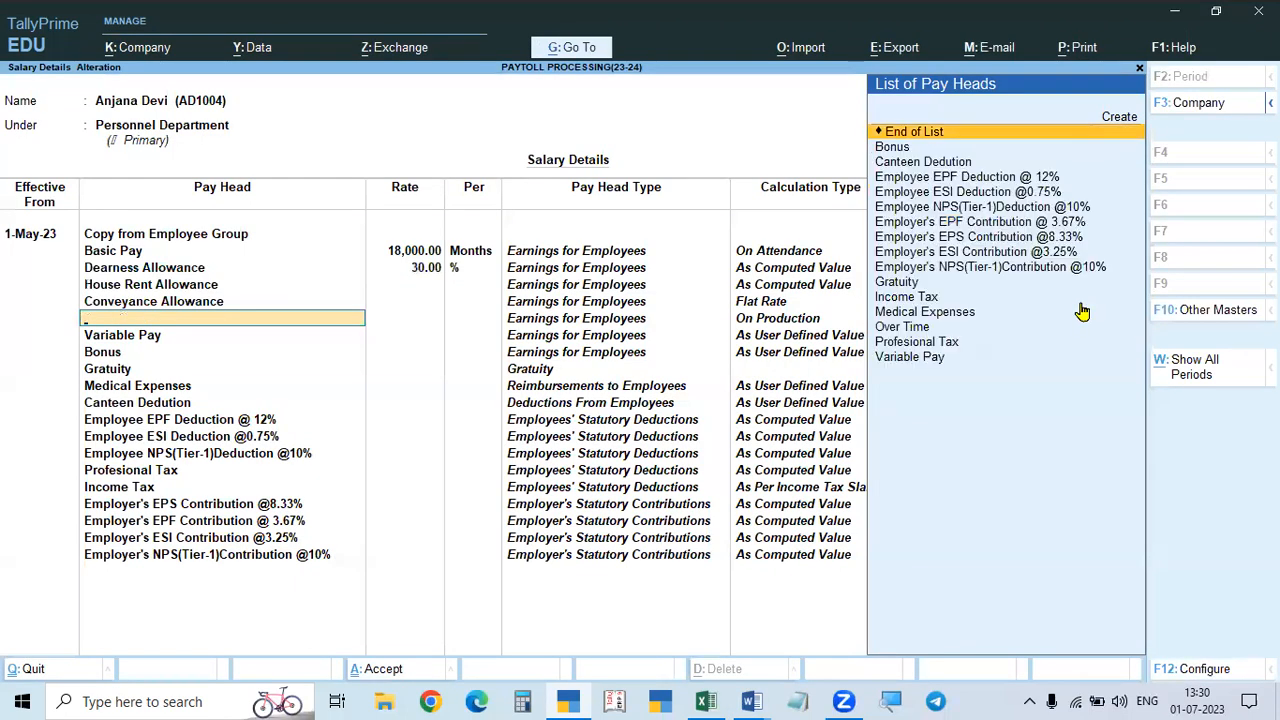
pyautogui.press('Down')
pyautogui.press('Down')
pyautogui.press('Down')
pyautogui.press('Down')
pyautogui.press('Down')
pyautogui.press('Down')
pyautogui.press('Down')
pyautogui.press('Down')
pyautogui.press('Down')
pyautogui.press('Down')
pyautogui.press('Down')
pyautogui.press('Down')
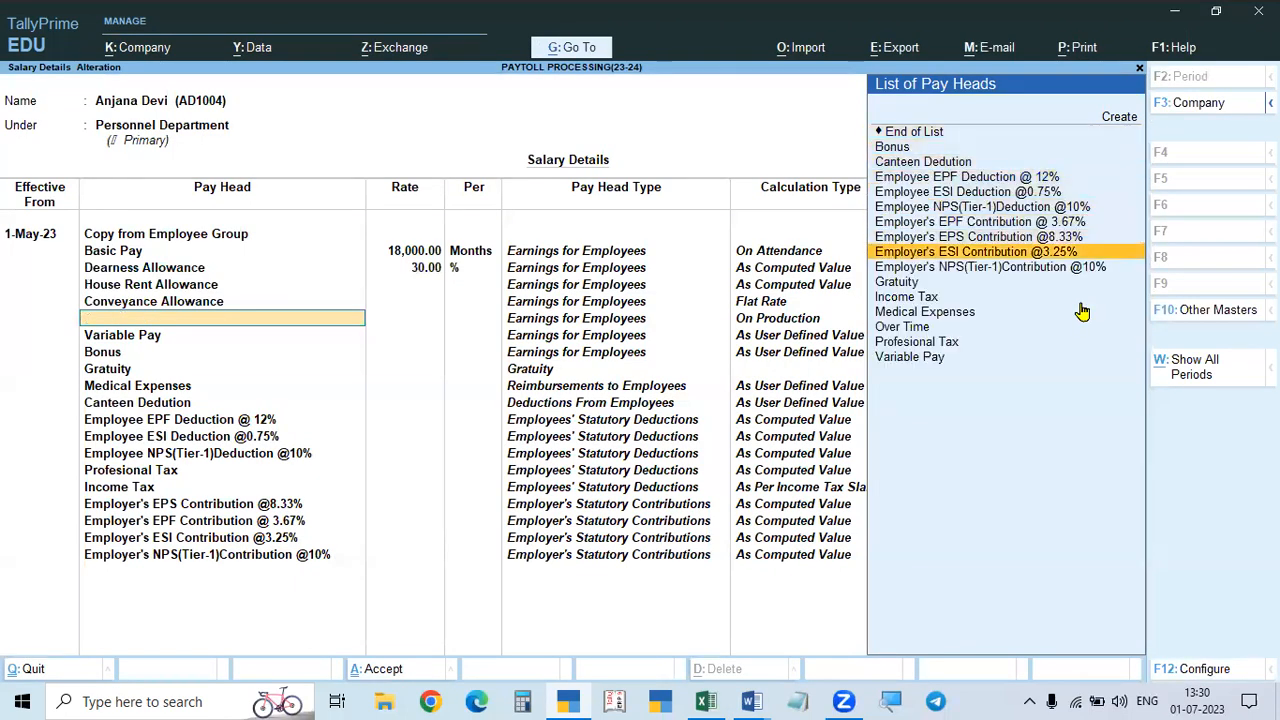
pyautogui.press('Down')
pyautogui.press('Return')
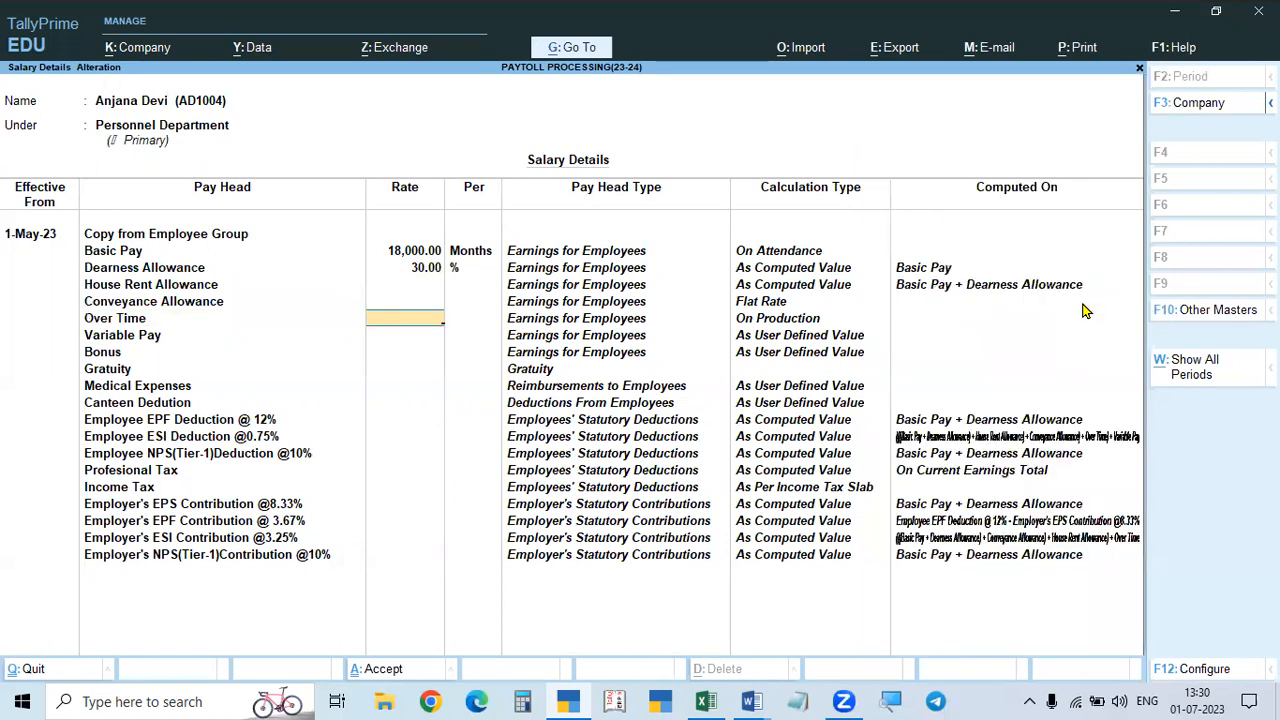
# Step: Set the employee's Over Time rate to 60 per Hrs, as given in the Word assignment table
pyautogui.hotkey('alt', 'Tab')
pyautogui.hotkey('alt', 'Tab')
pyautogui.write('60')
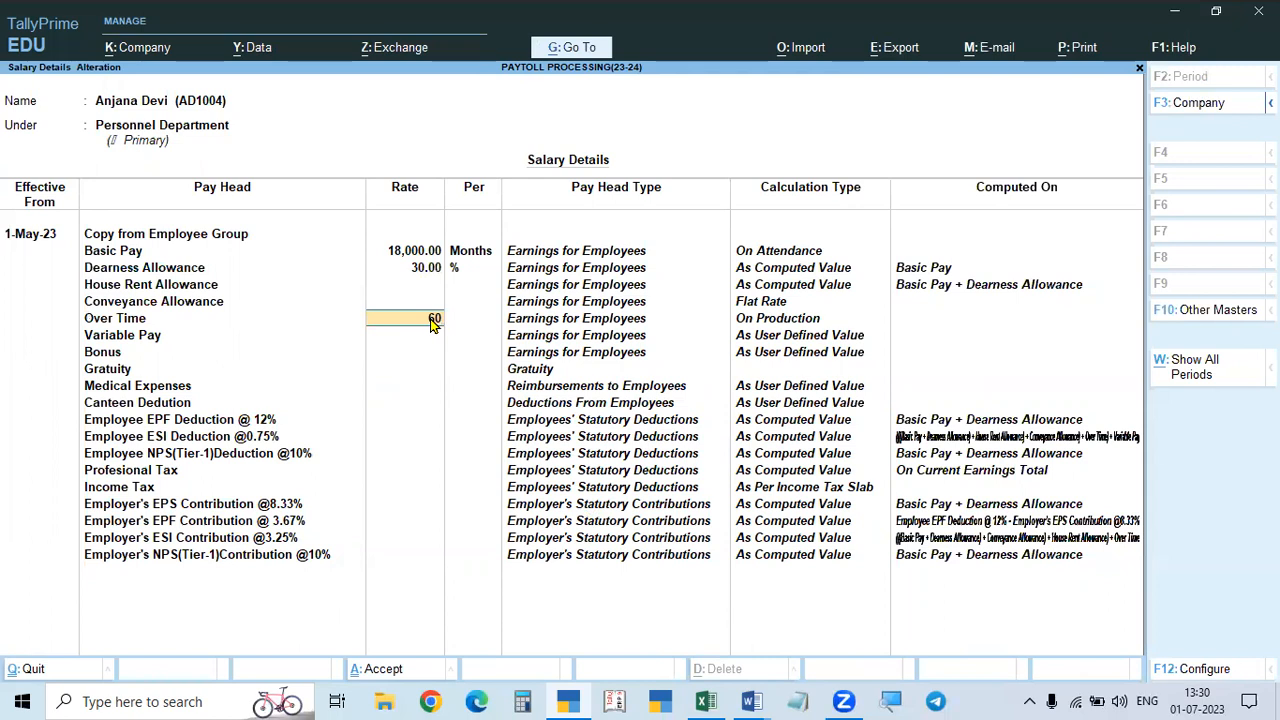
pyautogui.press('Return')
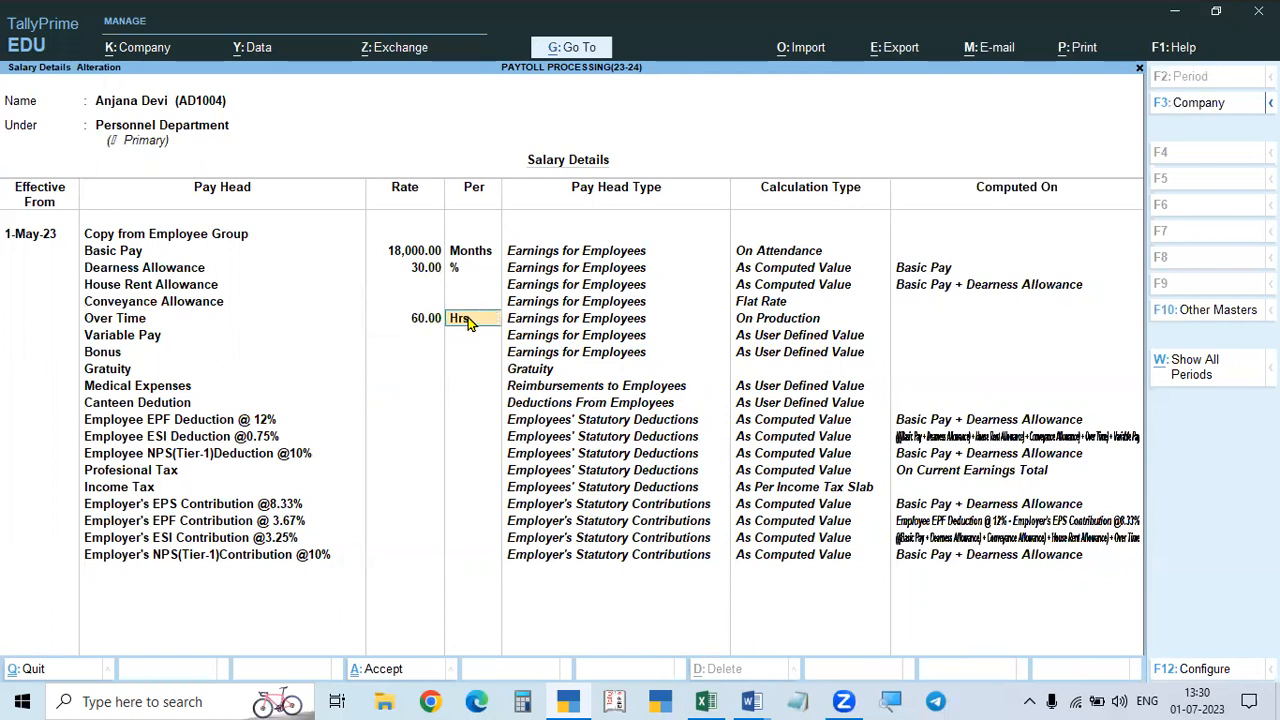
pyautogui.press('Return')
pyautogui.hotkey('alt', 'Tab')
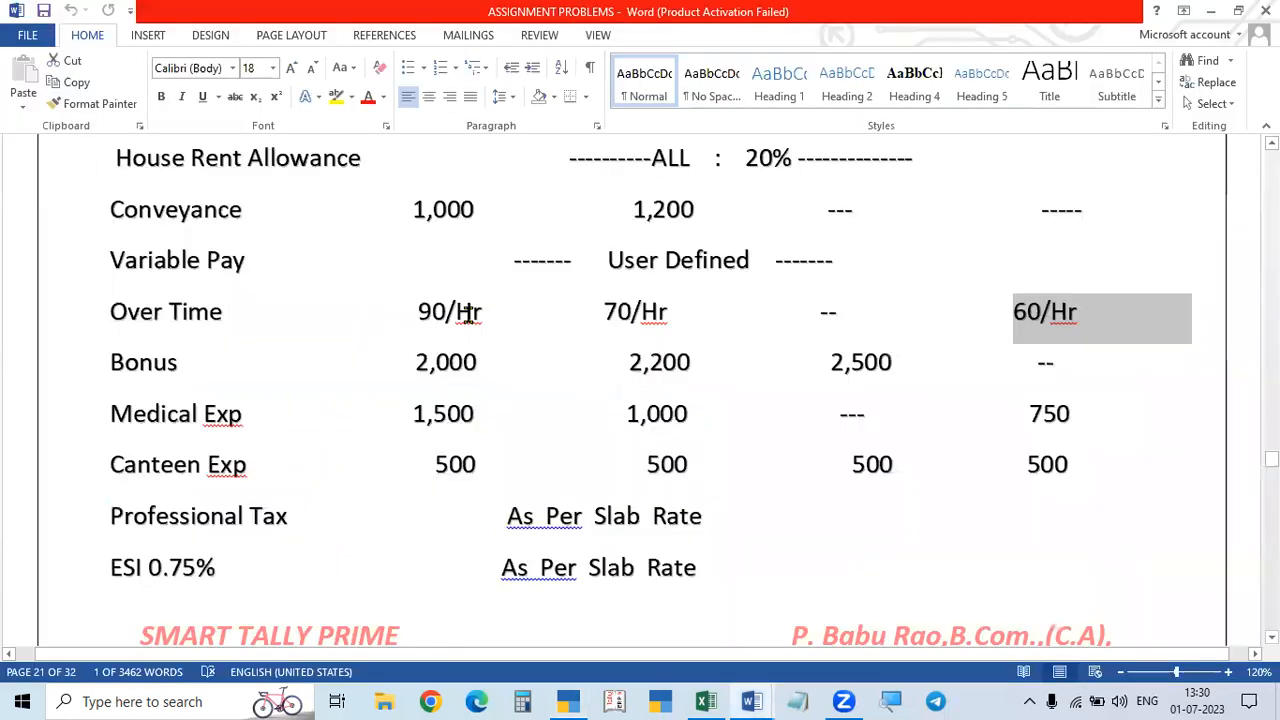
pyautogui.hotkey('alt', 'Tab')
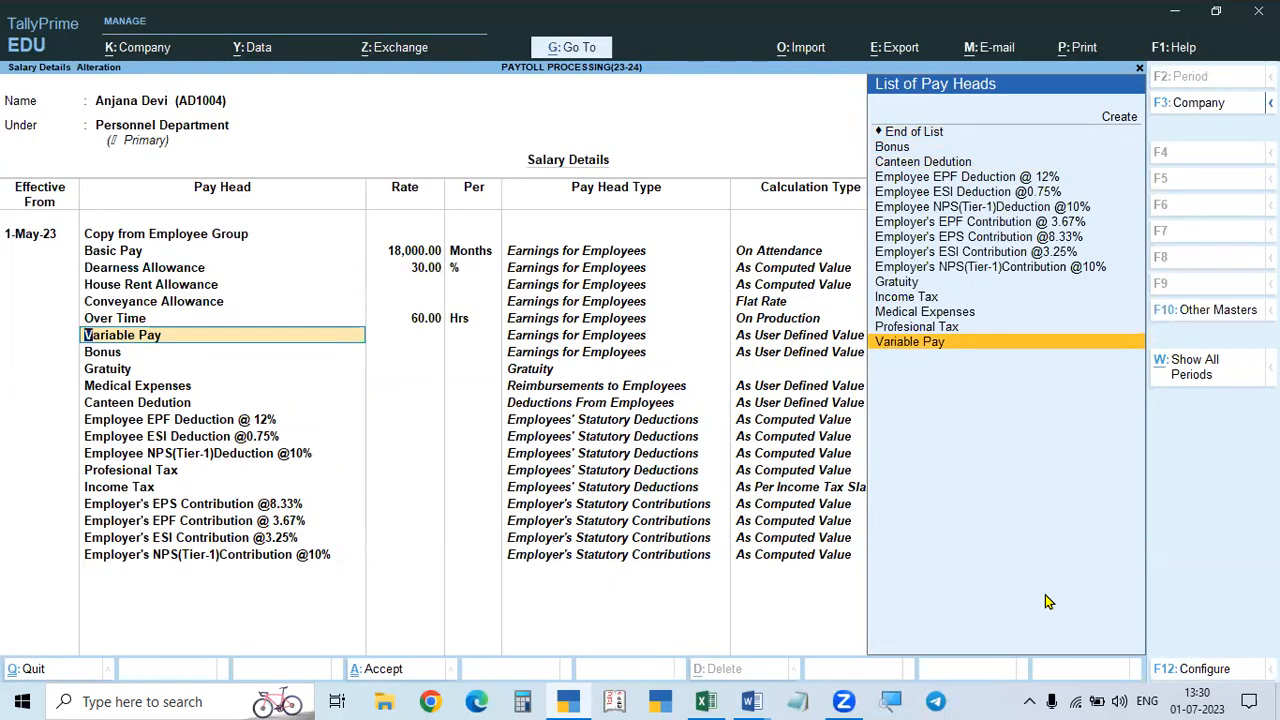
pyautogui.press('Return')
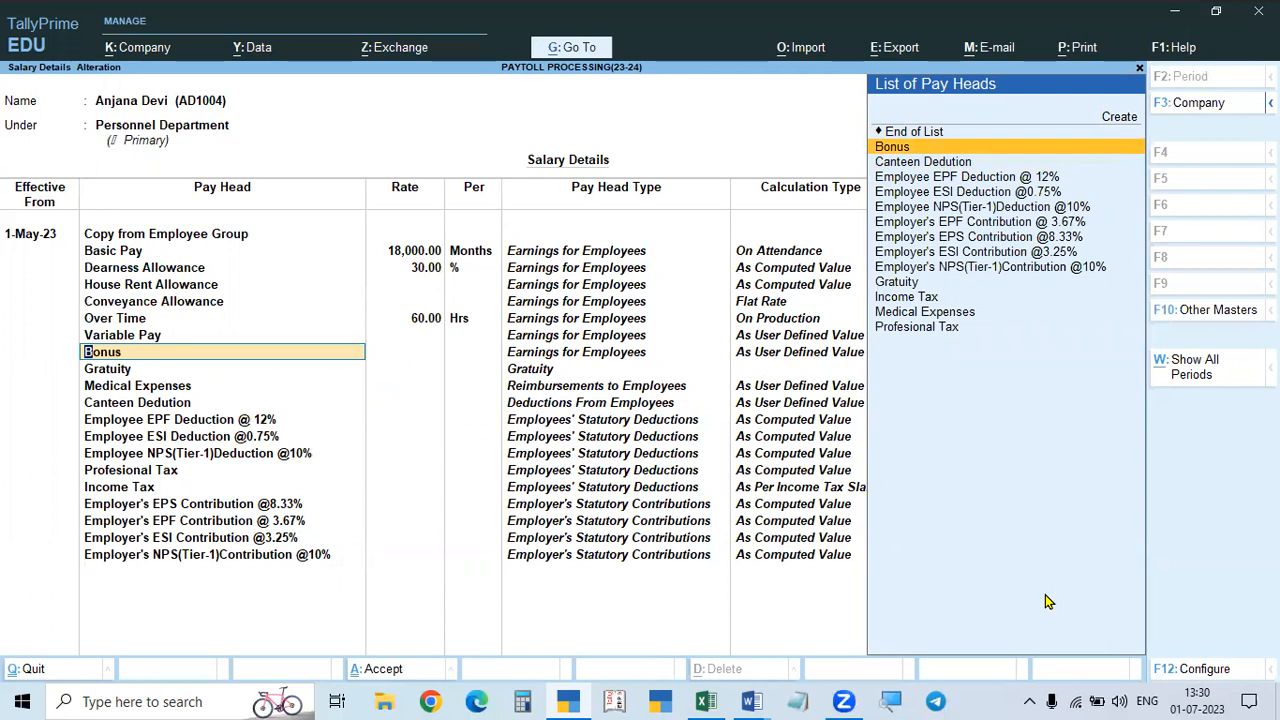
pyautogui.press('Return')
pyautogui.press('Return')
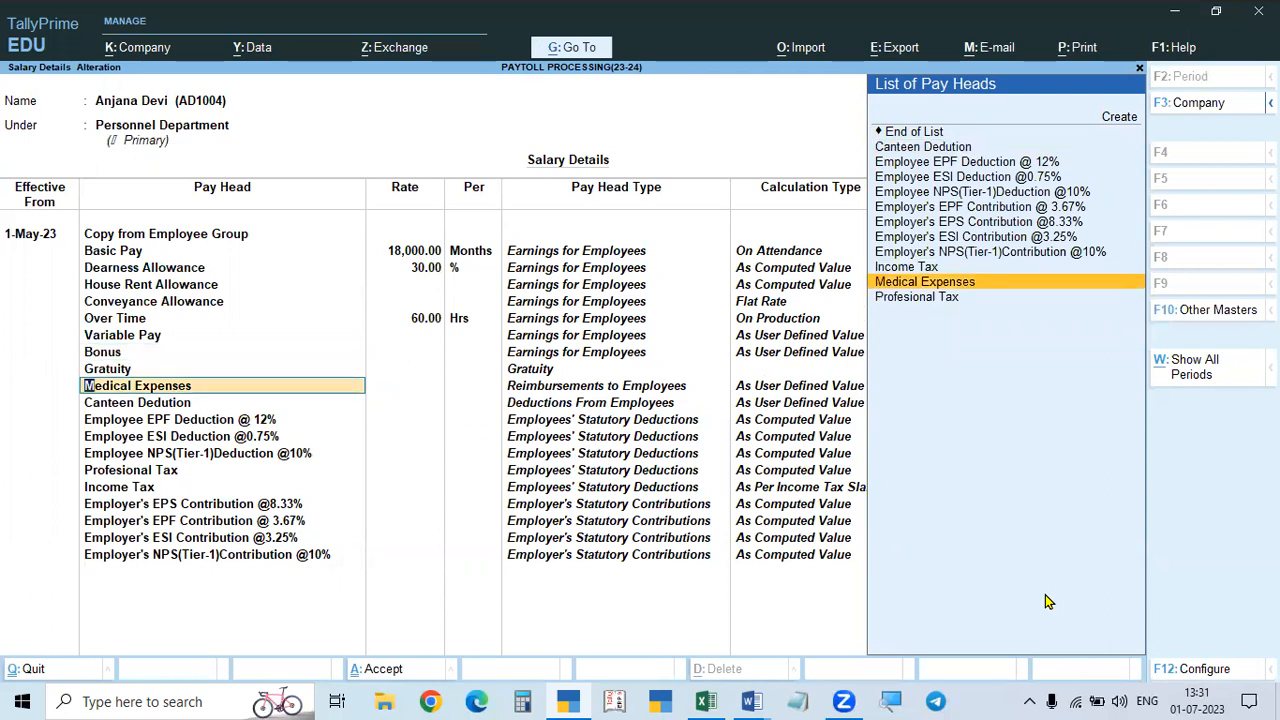
pyautogui.press('Return')
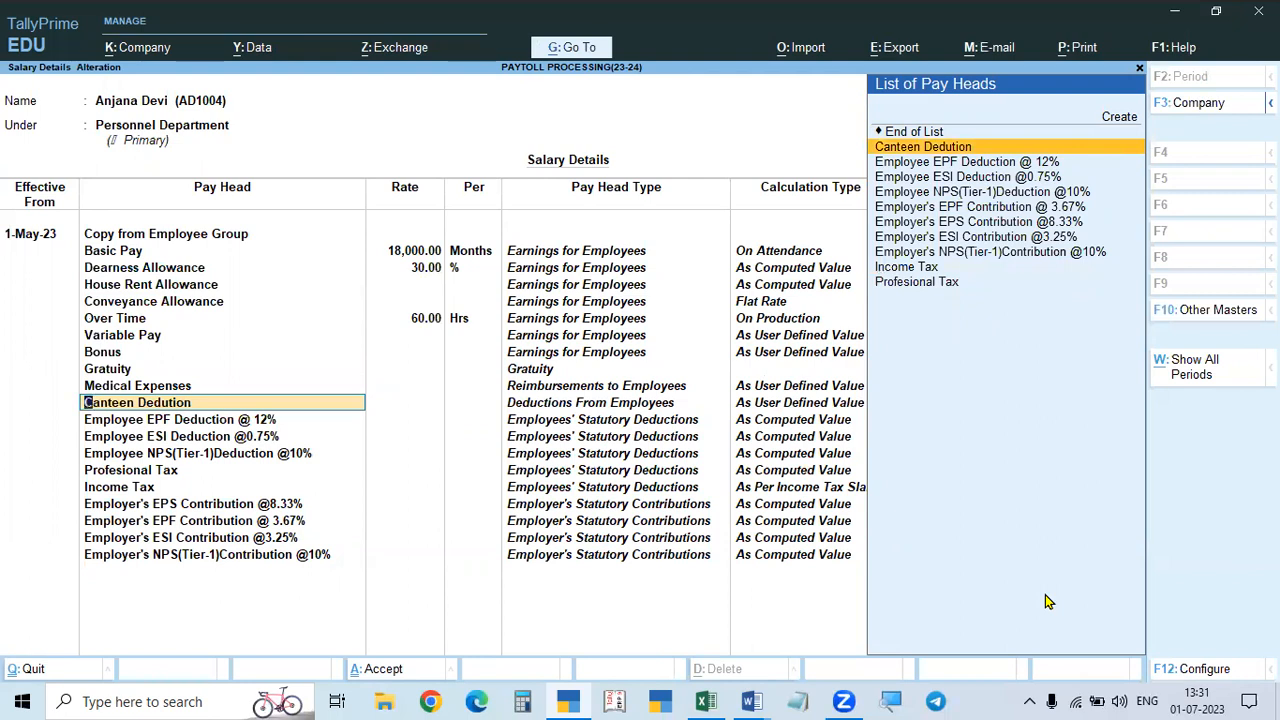
pyautogui.press('Return')
pyautogui.press('Return')
pyautogui.press('Return')
pyautogui.press('Return')
pyautogui.press('Return')
pyautogui.press('Return')
pyautogui.press('Return')
pyautogui.press('Return')
pyautogui.press('Return')
pyautogui.press('Return')
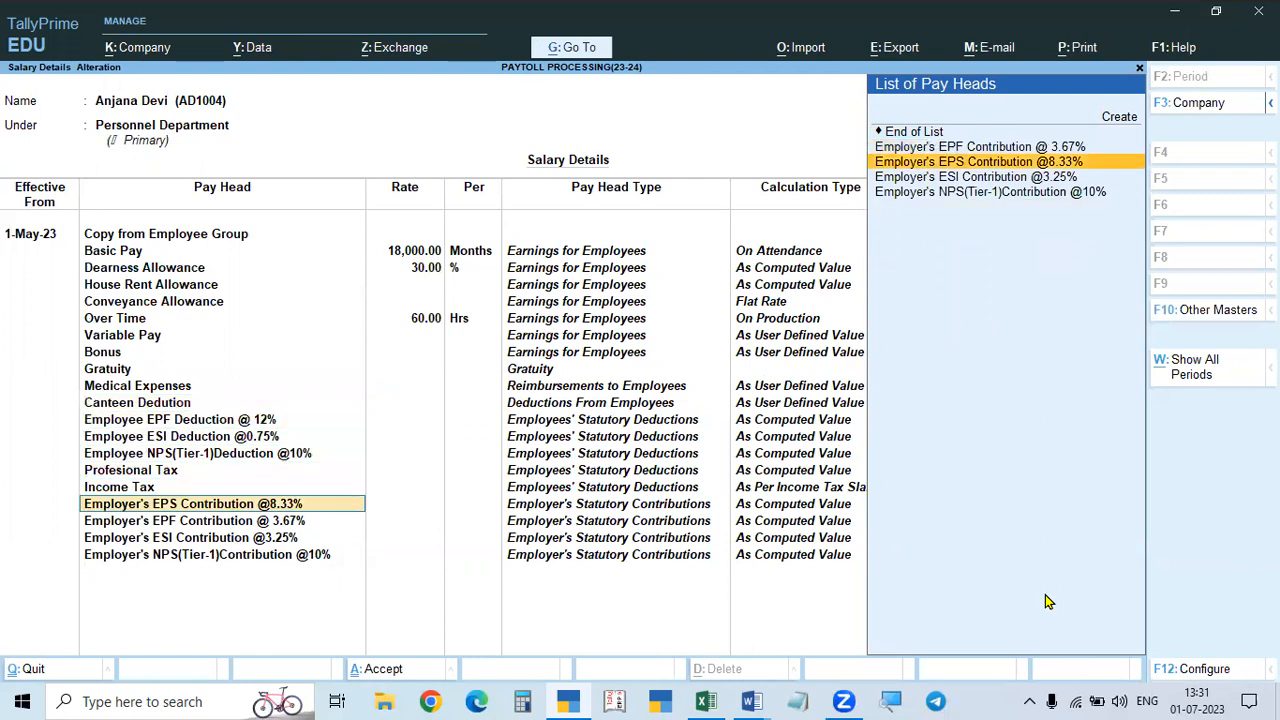
pyautogui.press('Return')
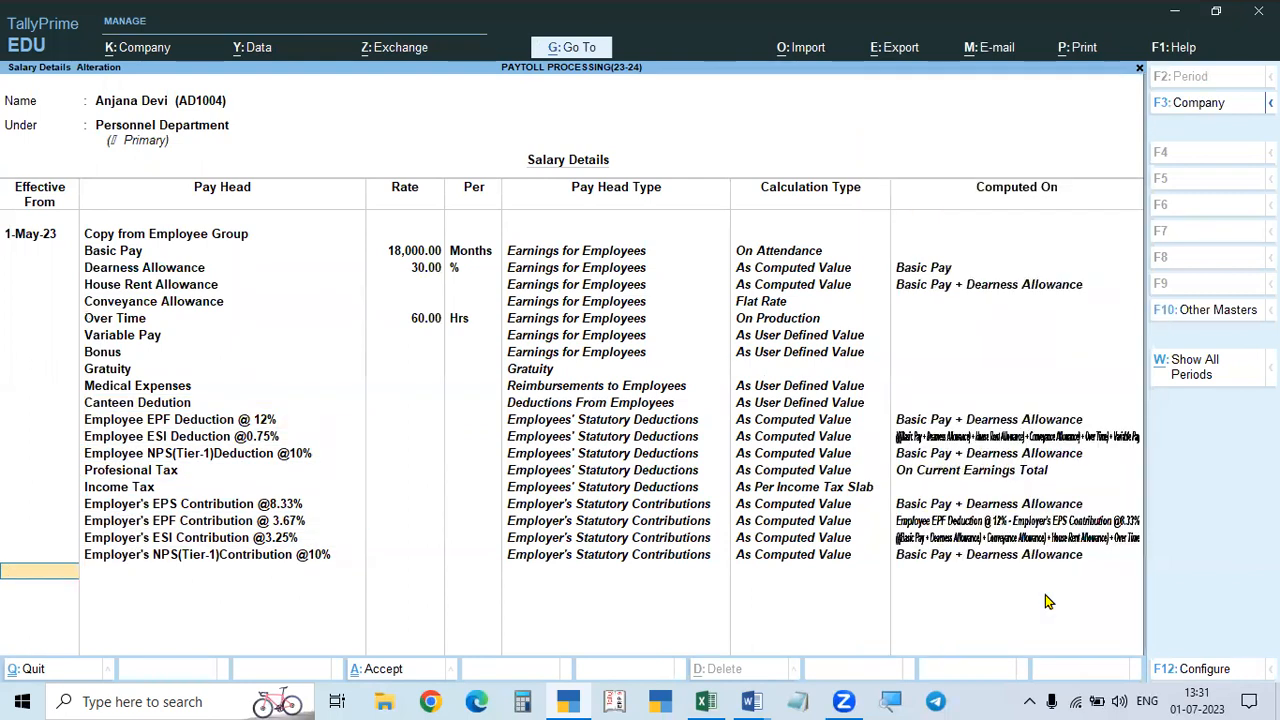
pyautogui.press('Return')
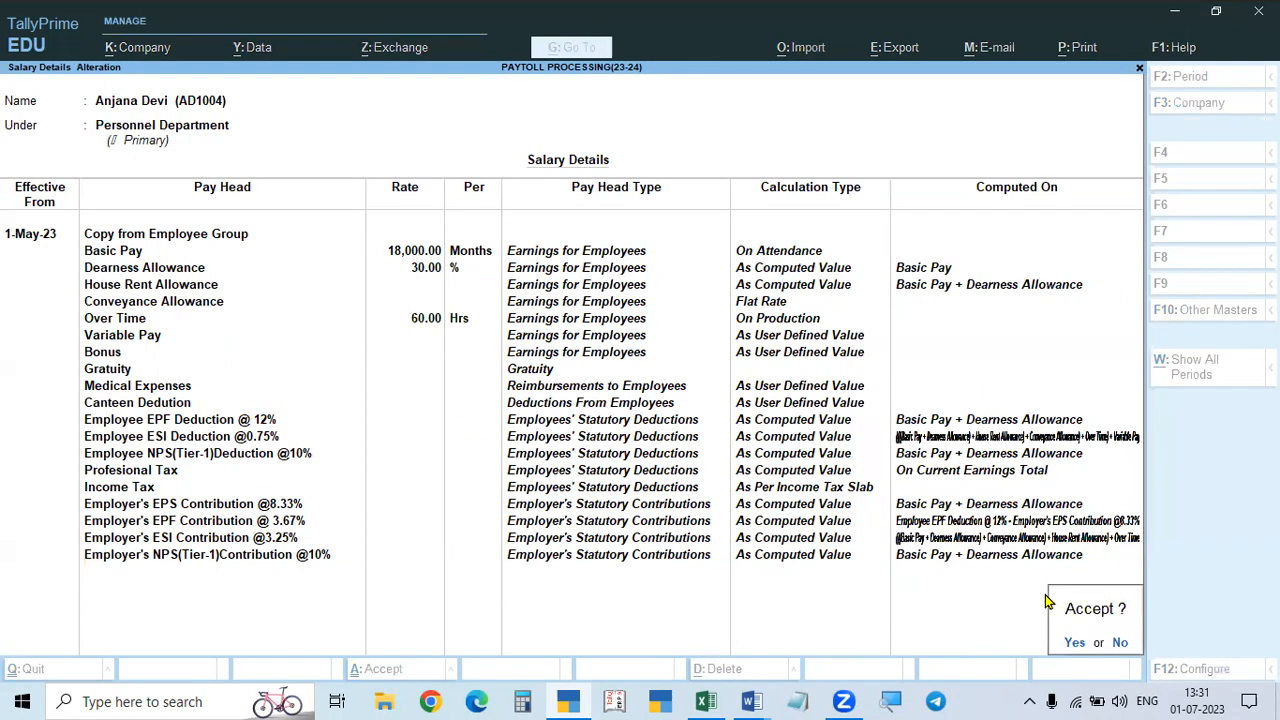
pyautogui.press('Return')
# Step: Start the next Accounting Department employee's salary details effective 1-May-23, using Copy From Parent Value as the start type
pyautogui.hotkey('alt', 'Tab')
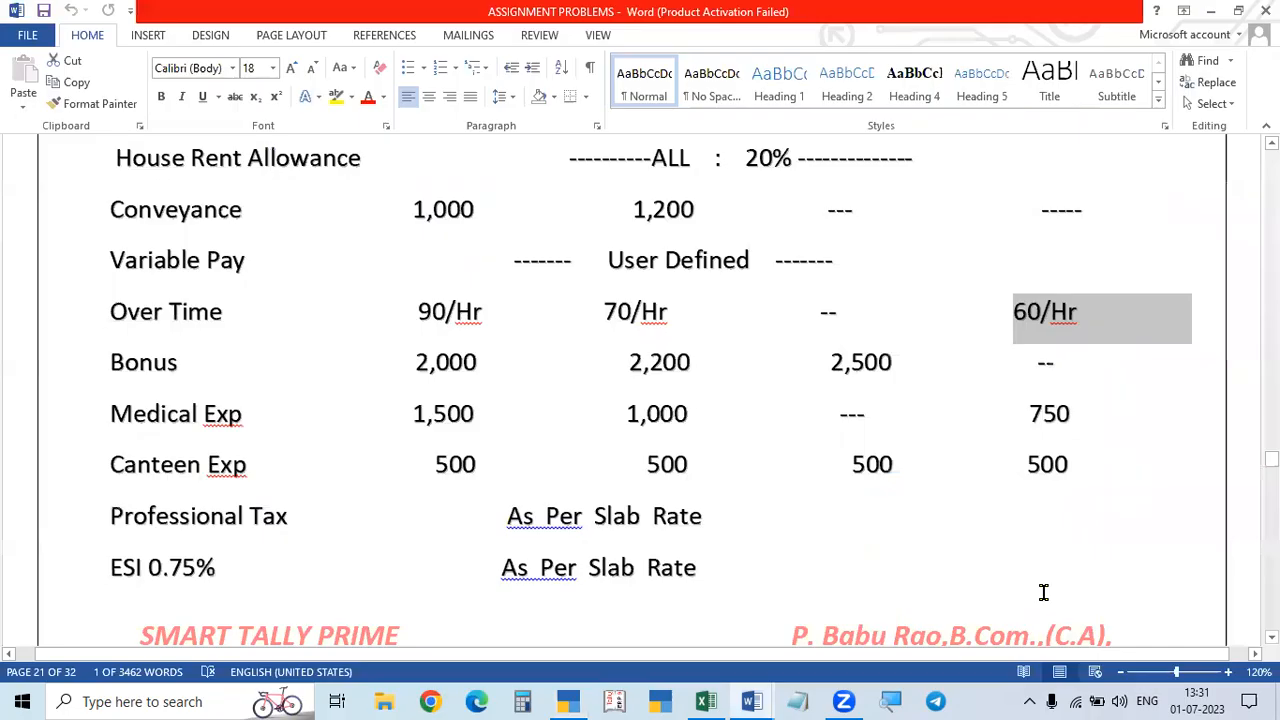
pyautogui.hotkey('alt', 'Tab')
pyautogui.press('Down')
pyautogui.press('Return')
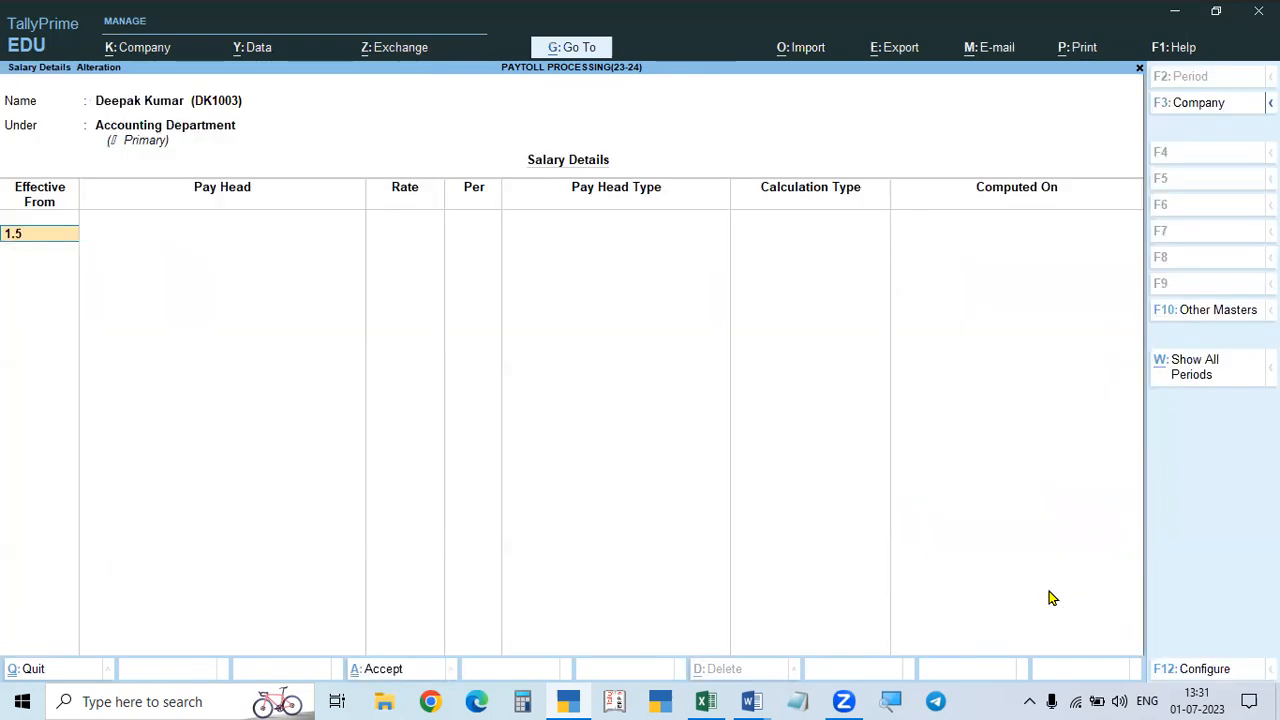
pyautogui.write('1.5.23')
pyautogui.press('Return')
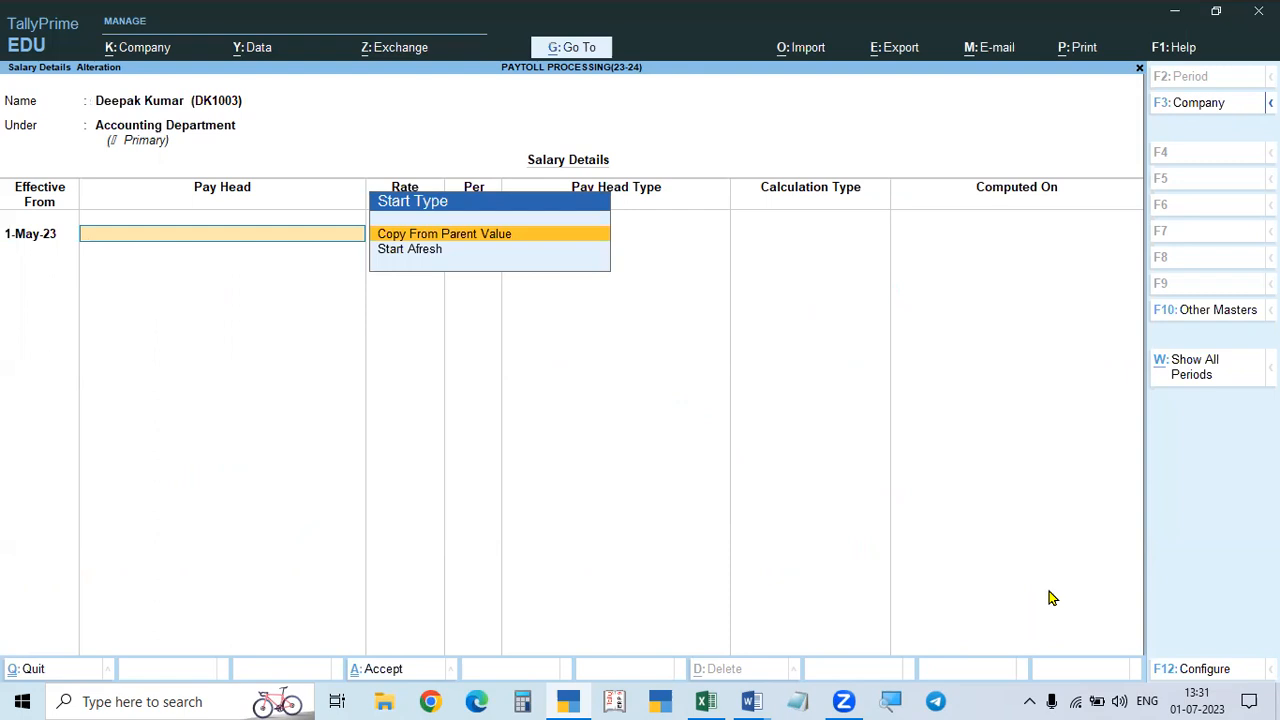
pyautogui.press('Return')
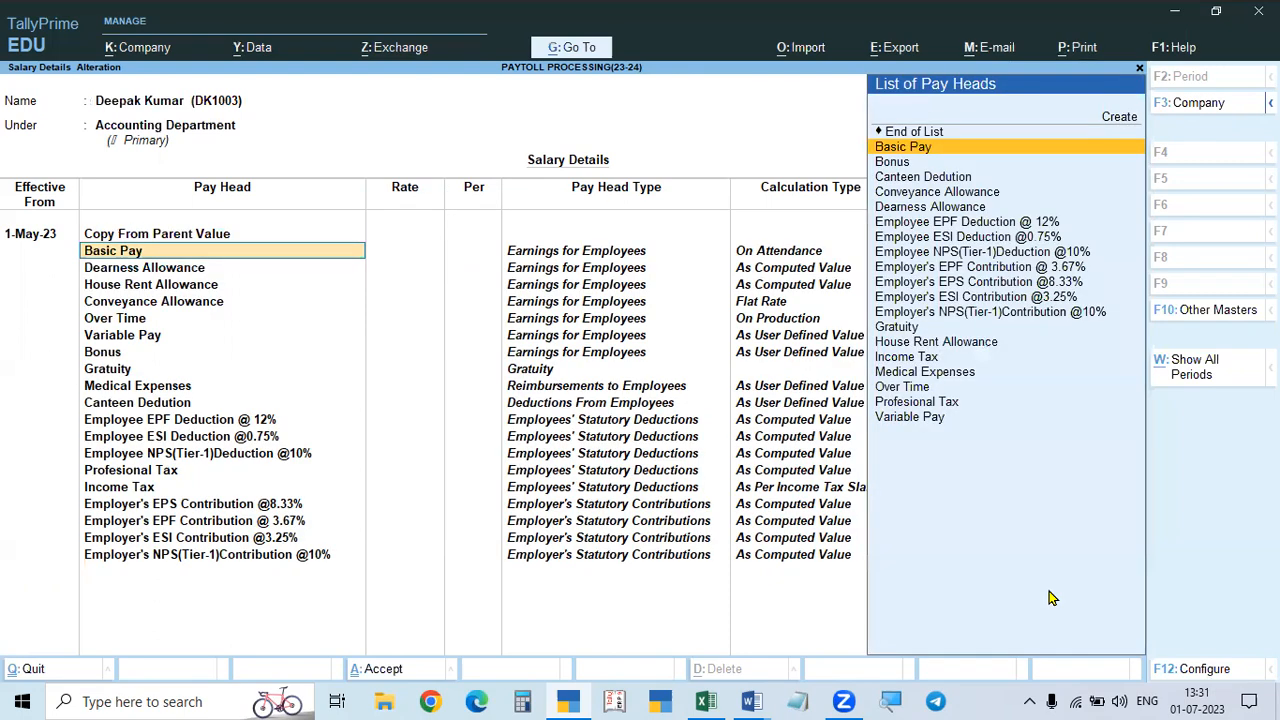
# Step: Look up this employee's Basic Pay in the Word assignment table and set its rate to 16,000 in TallyPrime
pyautogui.hotkey('alt', 'Tab')
pyautogui.scroll(5, 1049, 588)
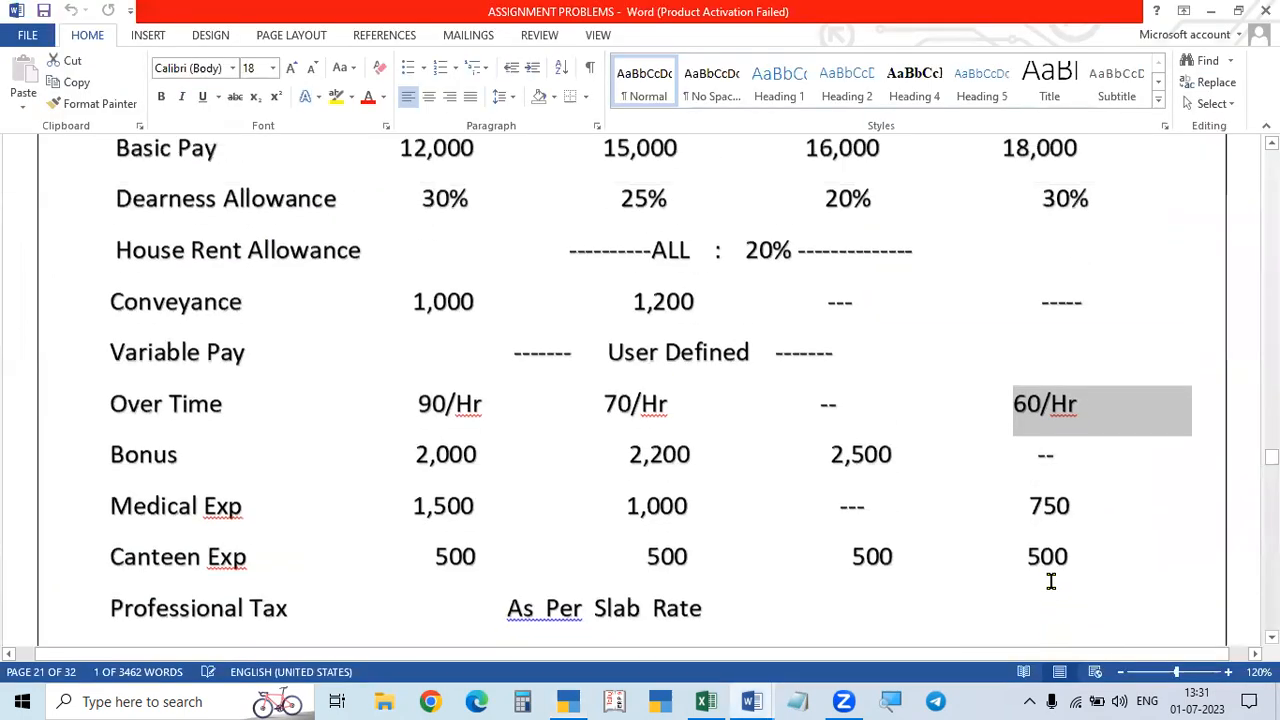
pyautogui.hotkey('alt', 'Tab')
pyautogui.press('Return')
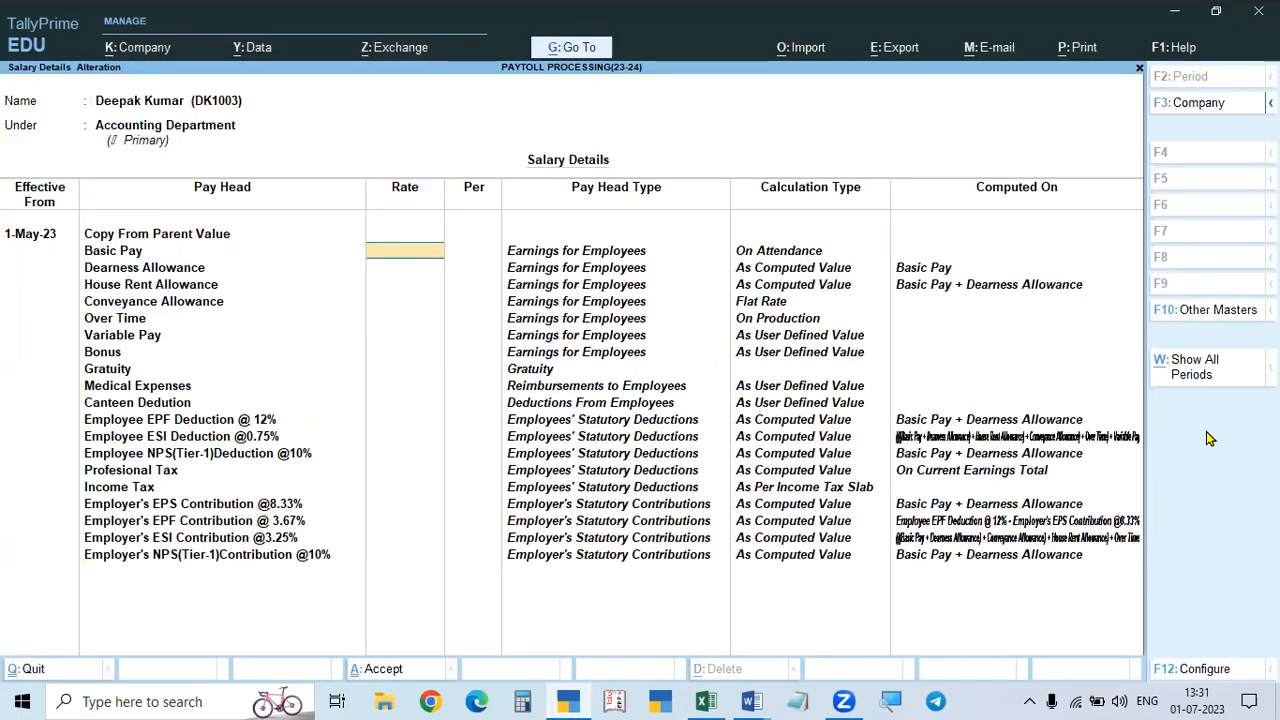
pyautogui.hotkey('alt', 'Tab')
pyautogui.hotkey('alt', 'Tab')
pyautogui.write('16000')
pyautogui.press('Return')
pyautogui.press('Return')
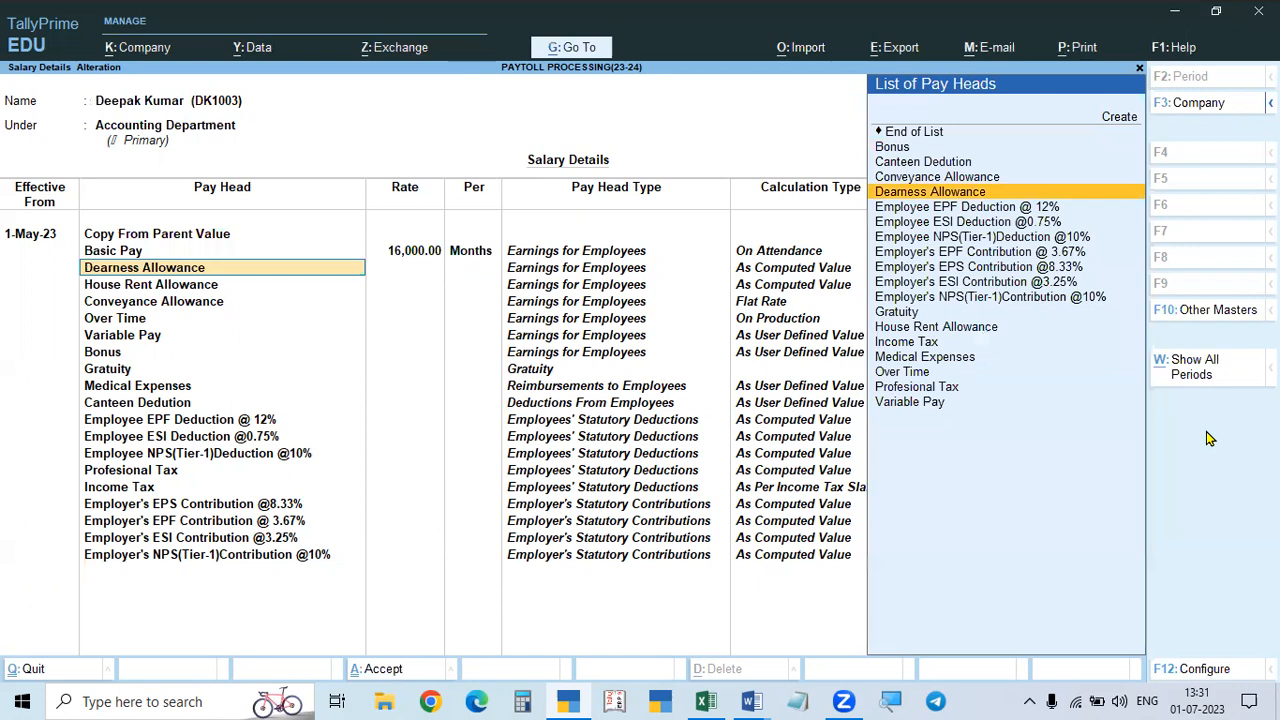
# Step: Set Allow to Override Slab Percentage to Yes and enter the employee's Dearness Allowance rate of 20% from the Word table
pyautogui.press('F12')
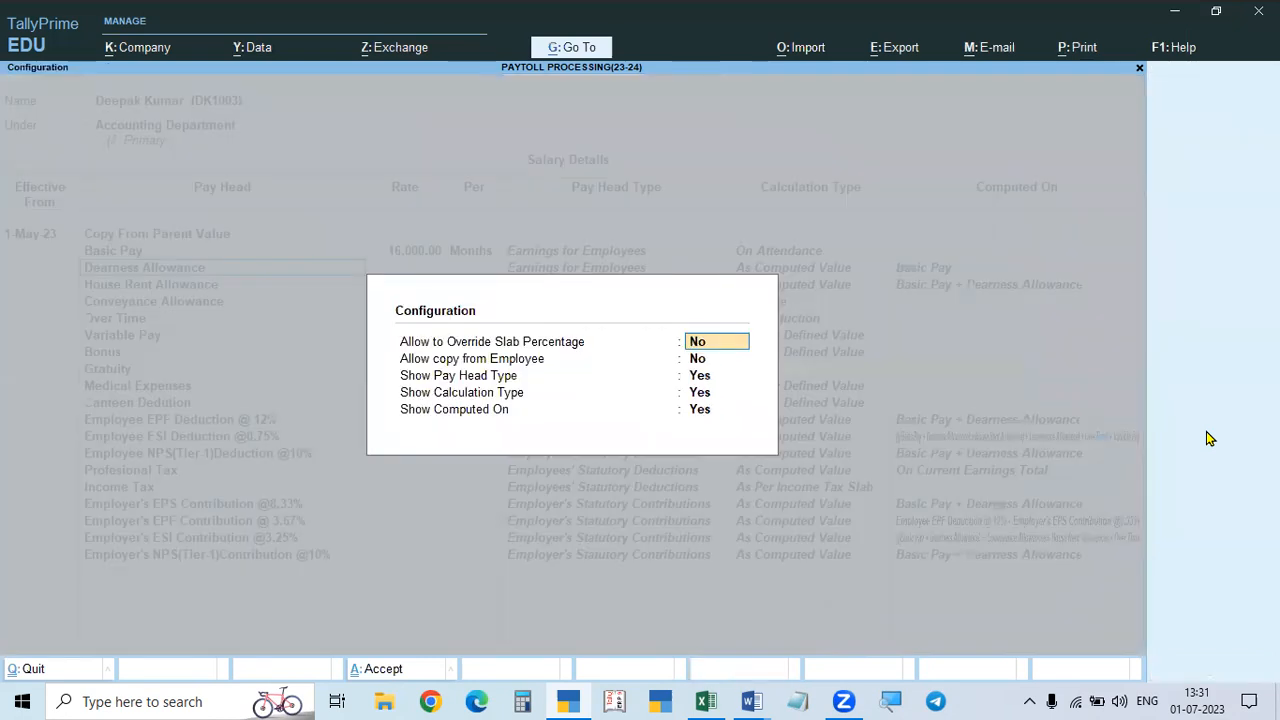
pyautogui.press('y')
pyautogui.hotkey('ctrl', 'a')
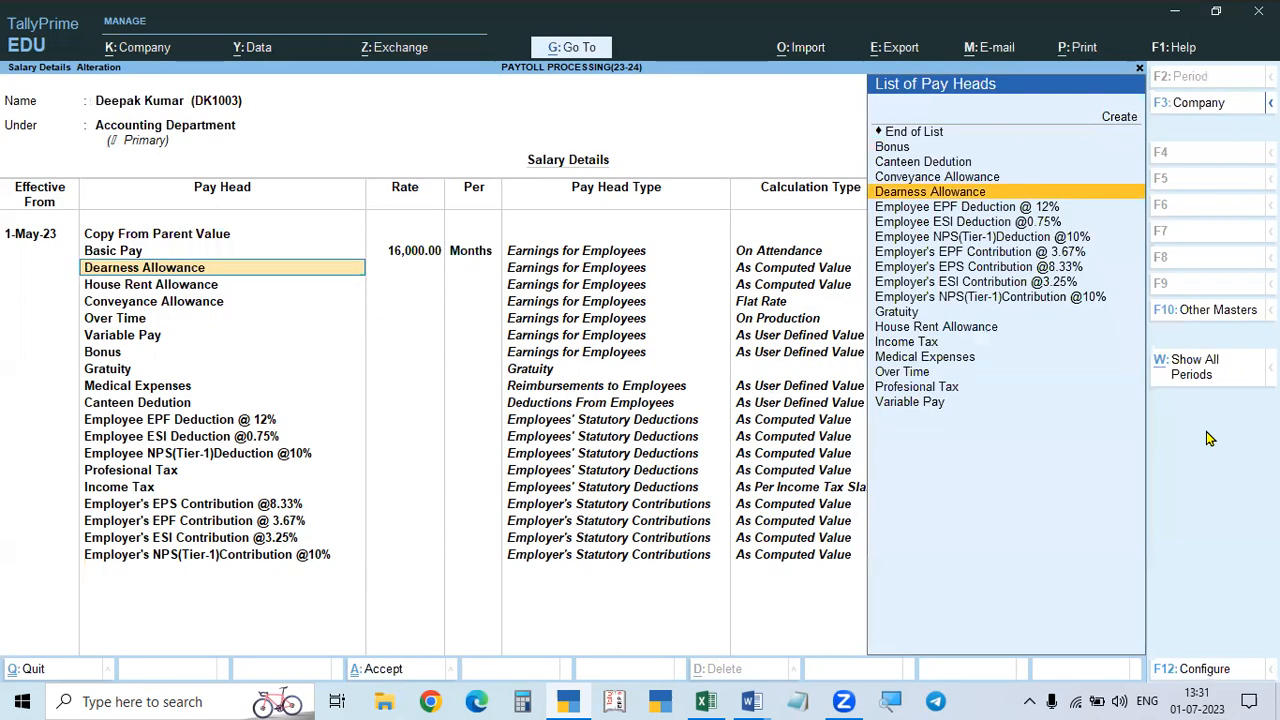
pyautogui.press('Return')
pyautogui.hotkey('alt', 'Tab')
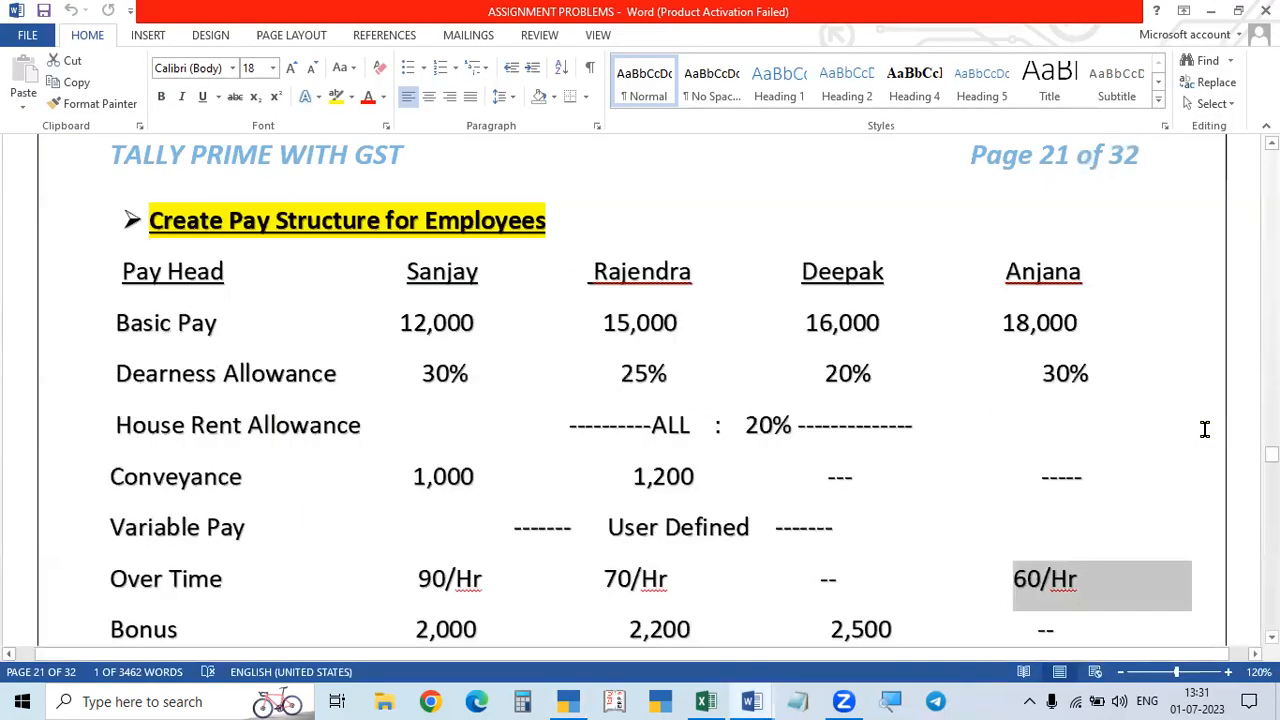
pyautogui.hotkey('alt', 'Tab')
pyautogui.write('20')
pyautogui.press('Return')
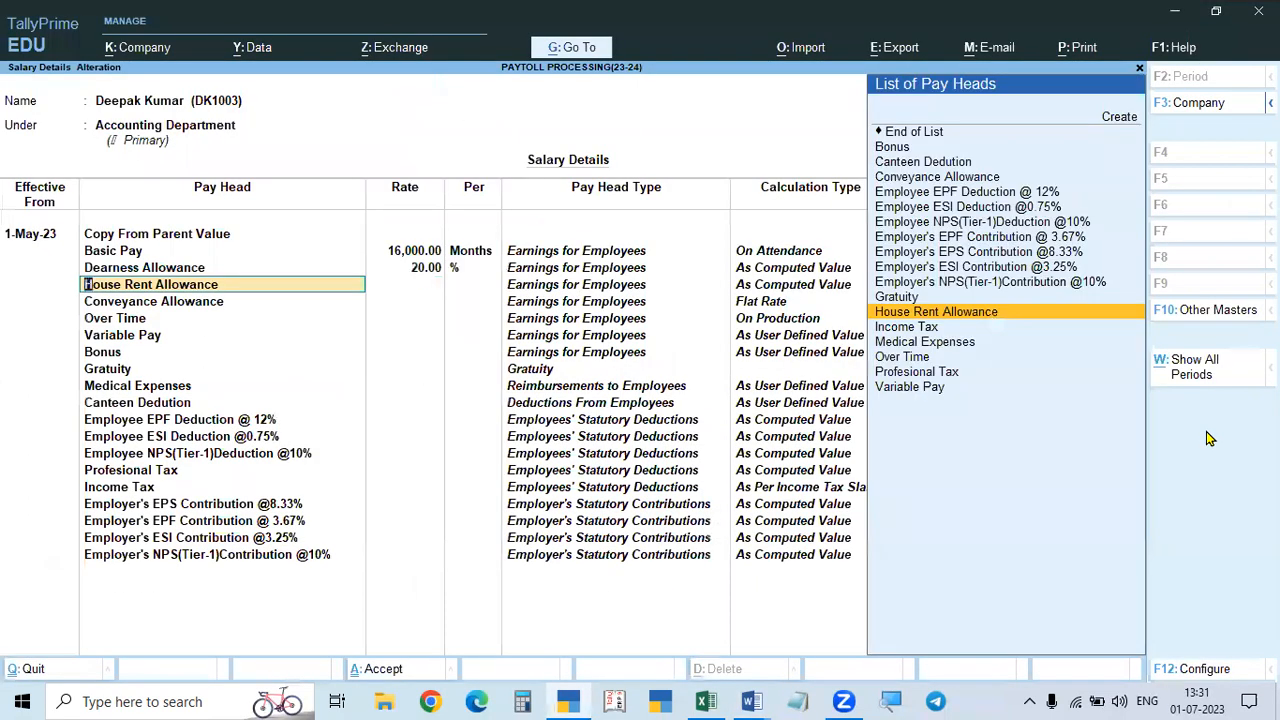
# Step: Turn Allow to Override Slab Percentage off in the salary configuration and leave the House Rent Allowance rate blank
pyautogui.press('F12')
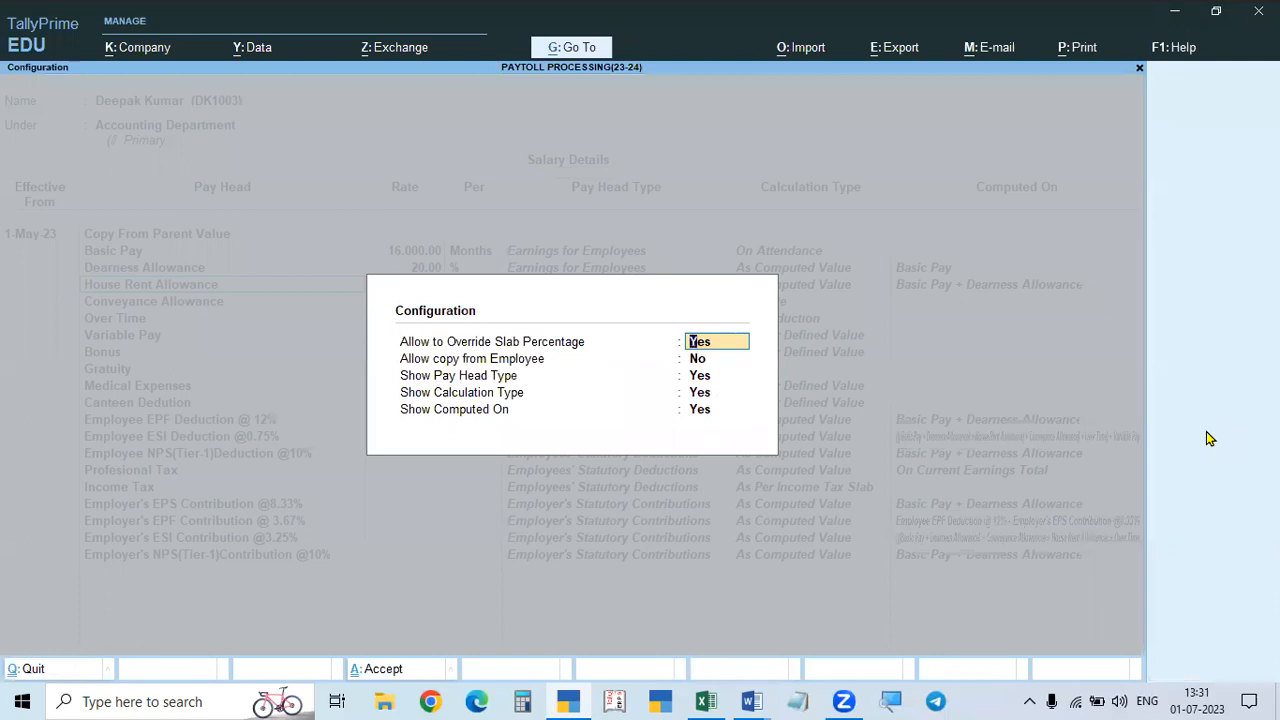
pyautogui.press('n')
pyautogui.hotkey('ctrl', 'a')
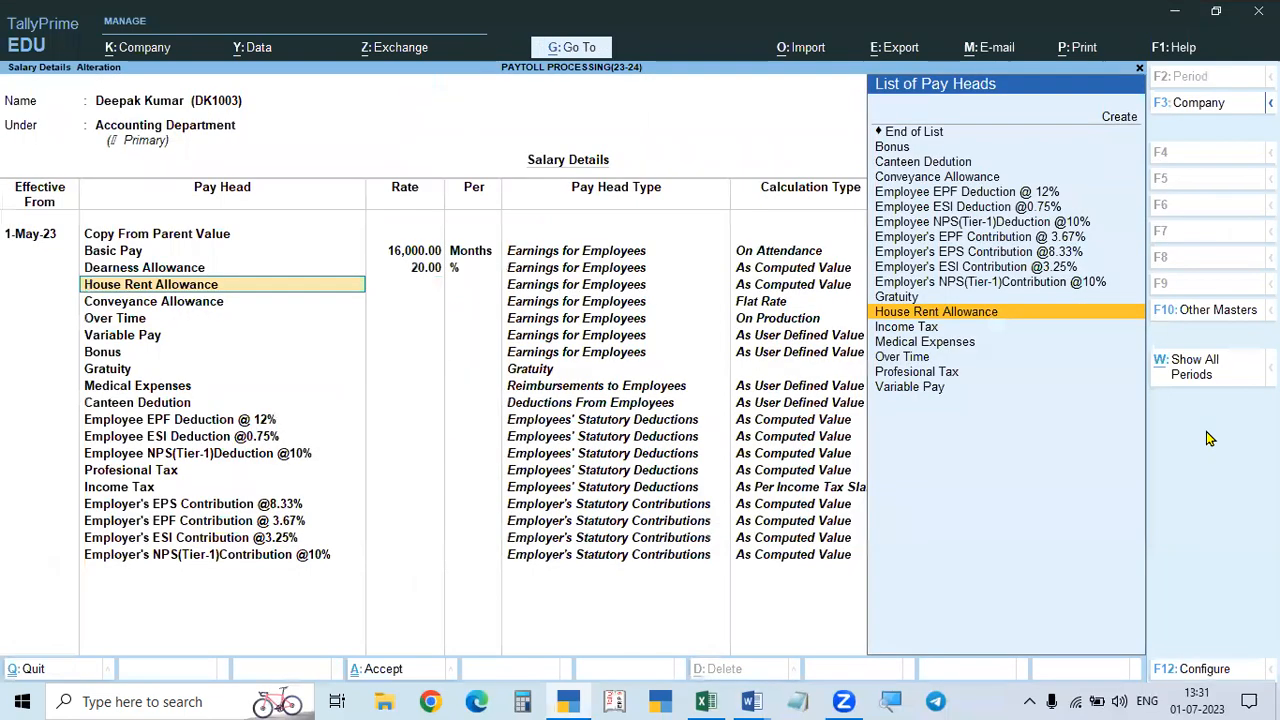
pyautogui.press('Return')
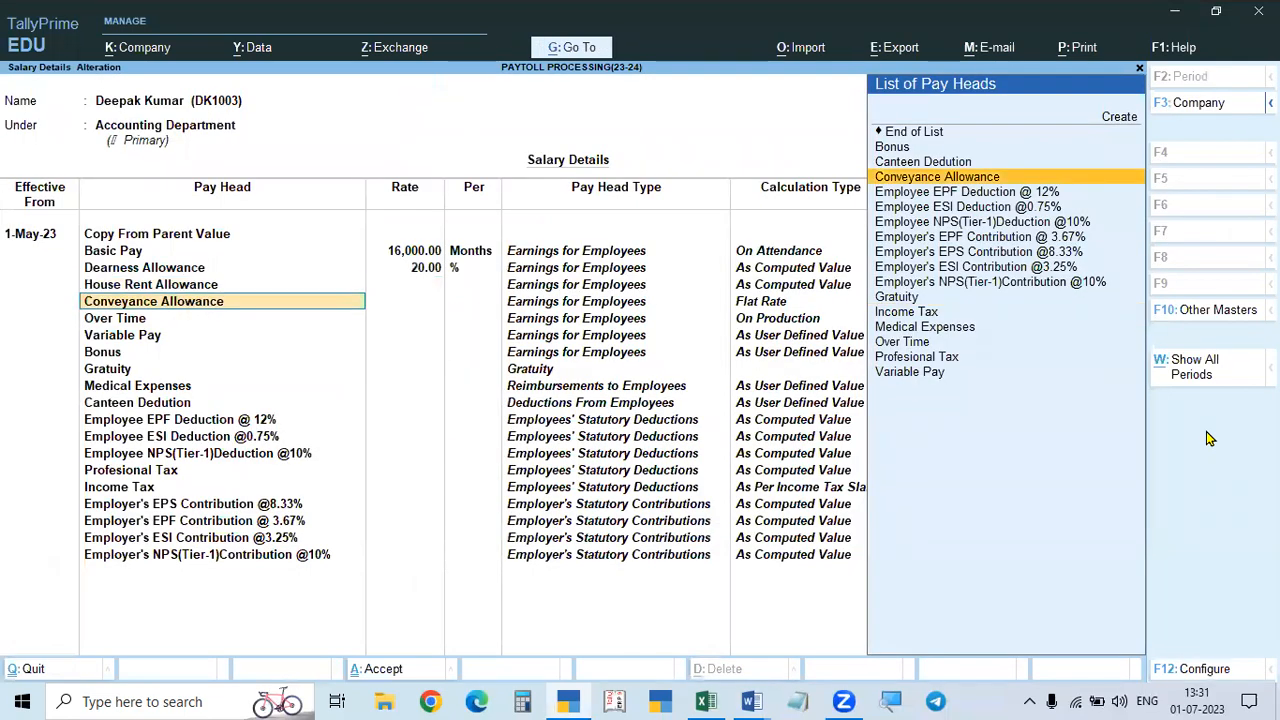
# Step: Check this employee's Conveyance and Over Time in the Word assignment table and leave both rates blank in TallyPrime
pyautogui.press('Return')
pyautogui.hotkey('alt', 'Tab')
pyautogui.scroll(-1, 820, 386)
pyautogui.scroll(-1, 820, 386)
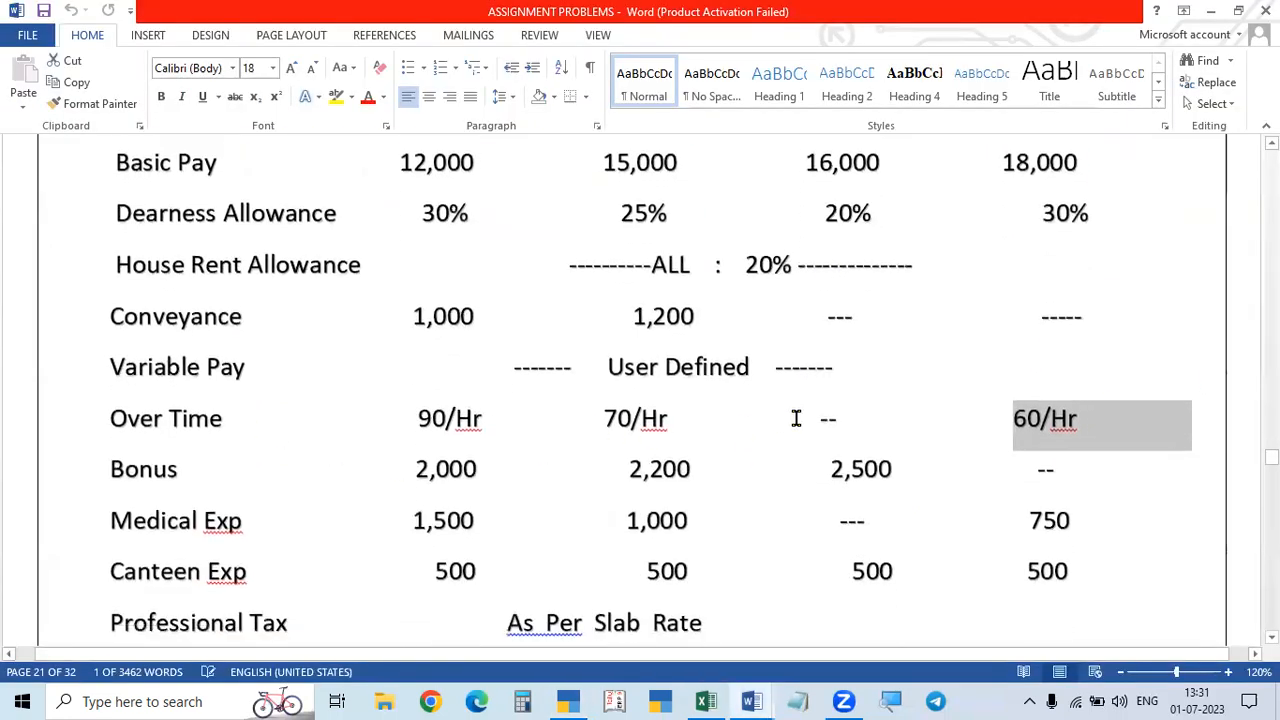
pyautogui.scroll(1, 798, 418)
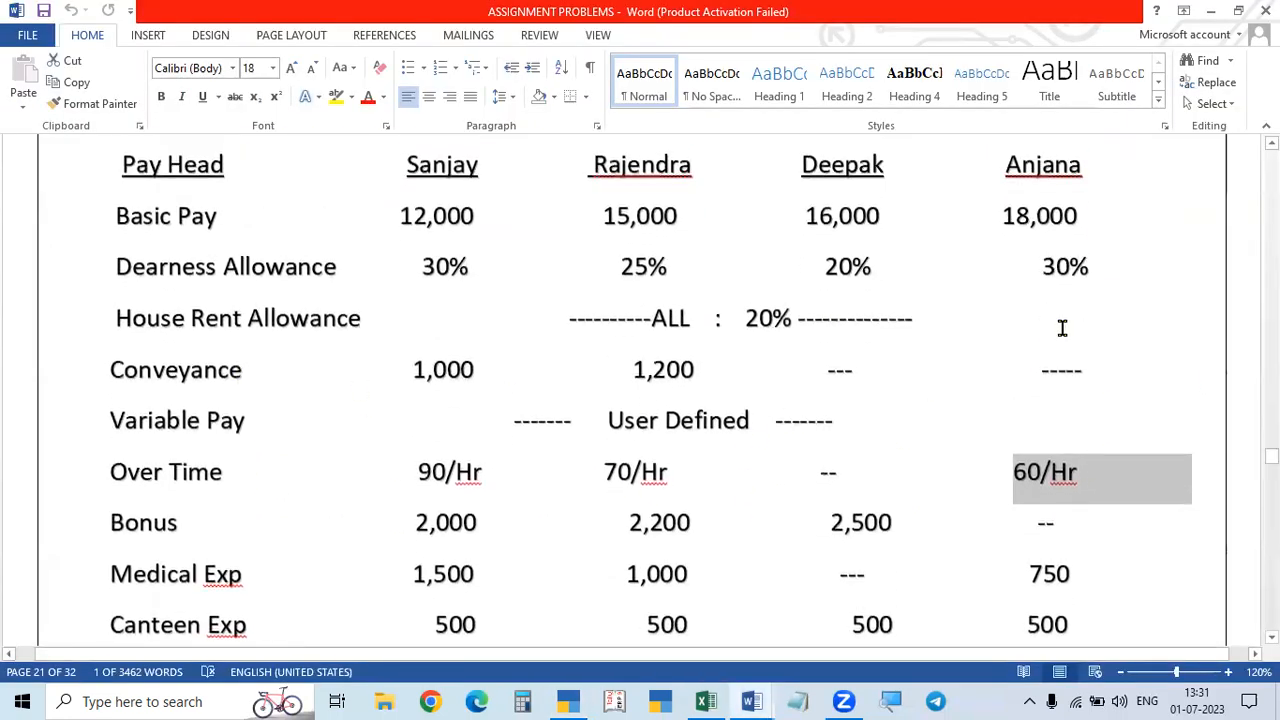
pyautogui.hotkey('alt', 'Tab')
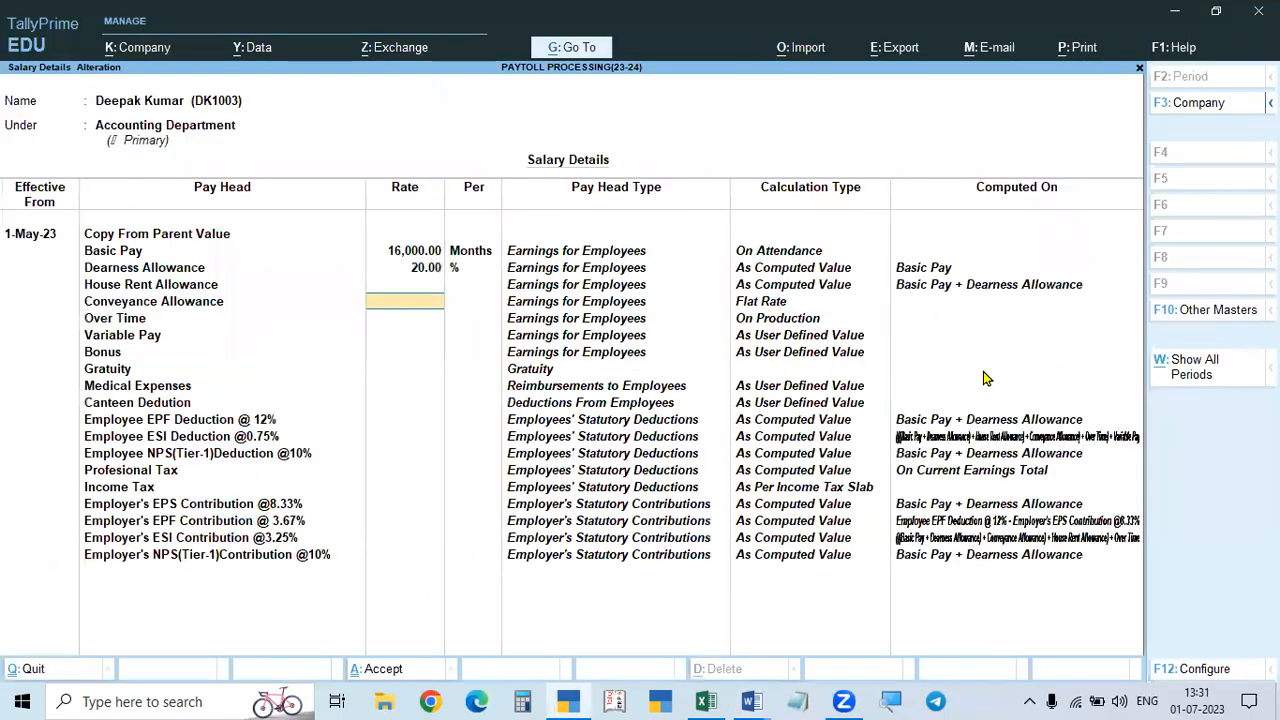
pyautogui.press('Return')
pyautogui.press('Return')
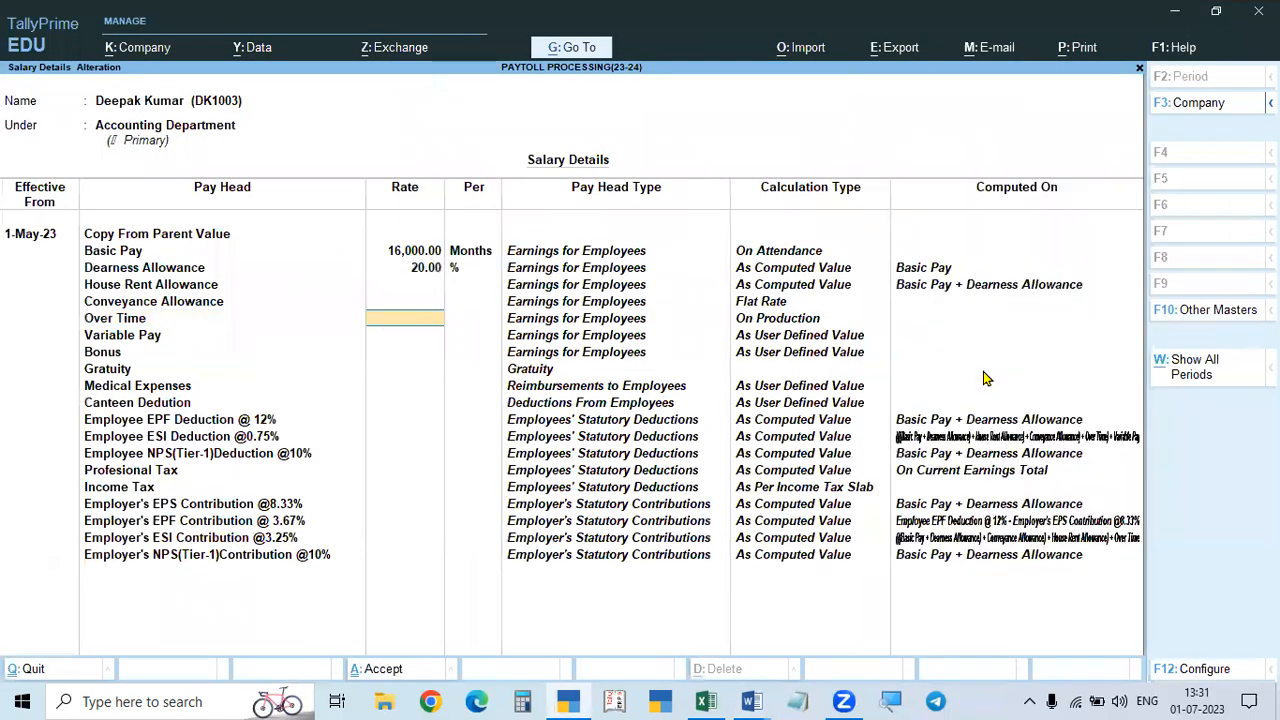
pyautogui.hotkey('alt', 'Tab')
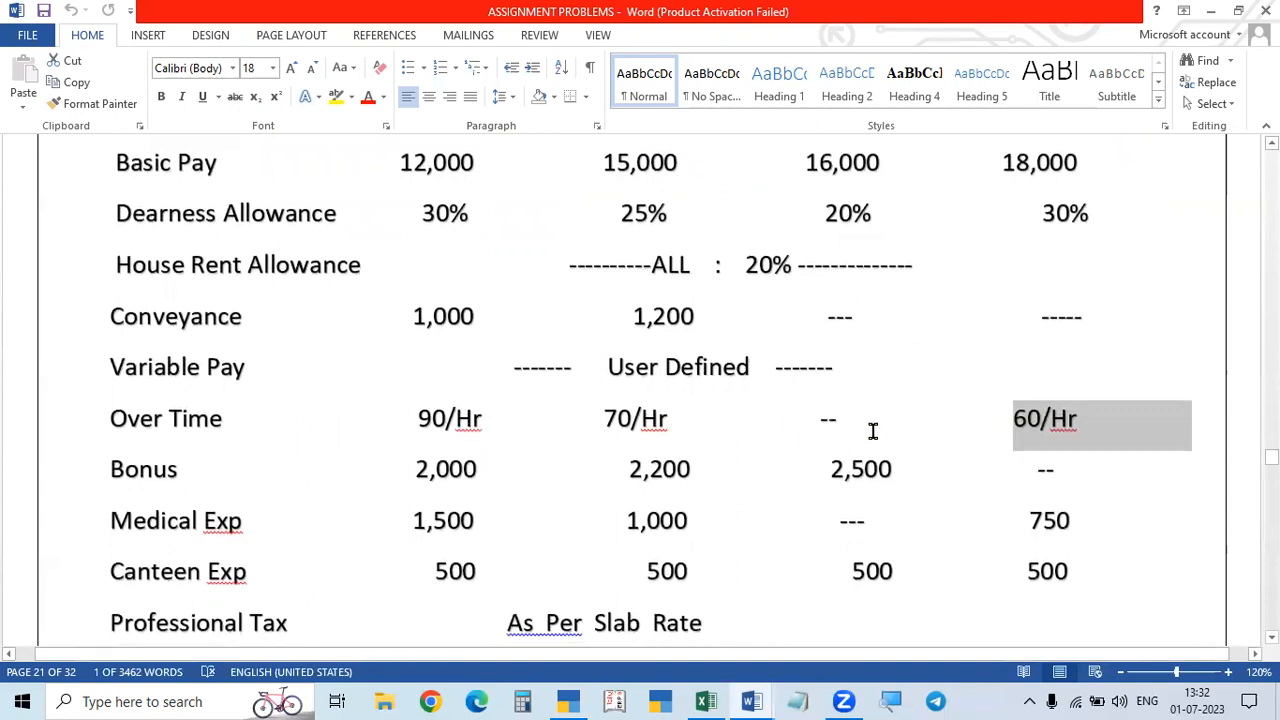
pyautogui.hotkey('alt', 'Tab')
pyautogui.press('Return')
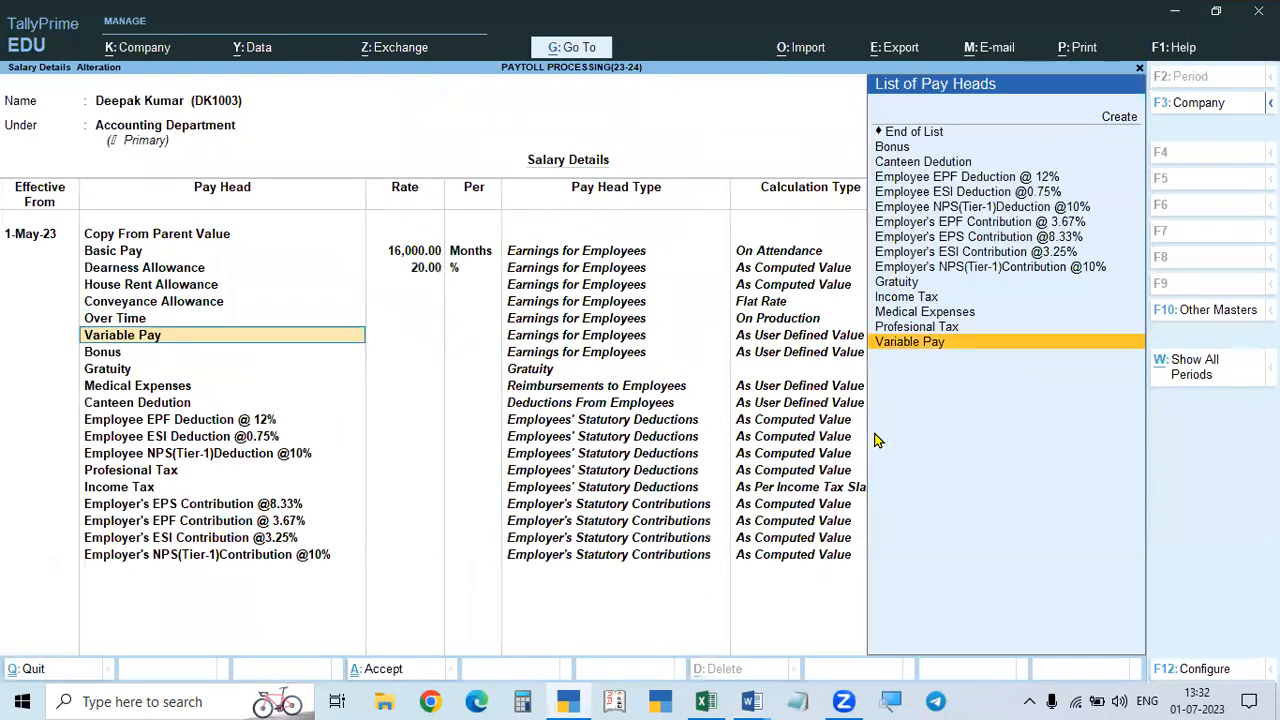
pyautogui.press('Return')
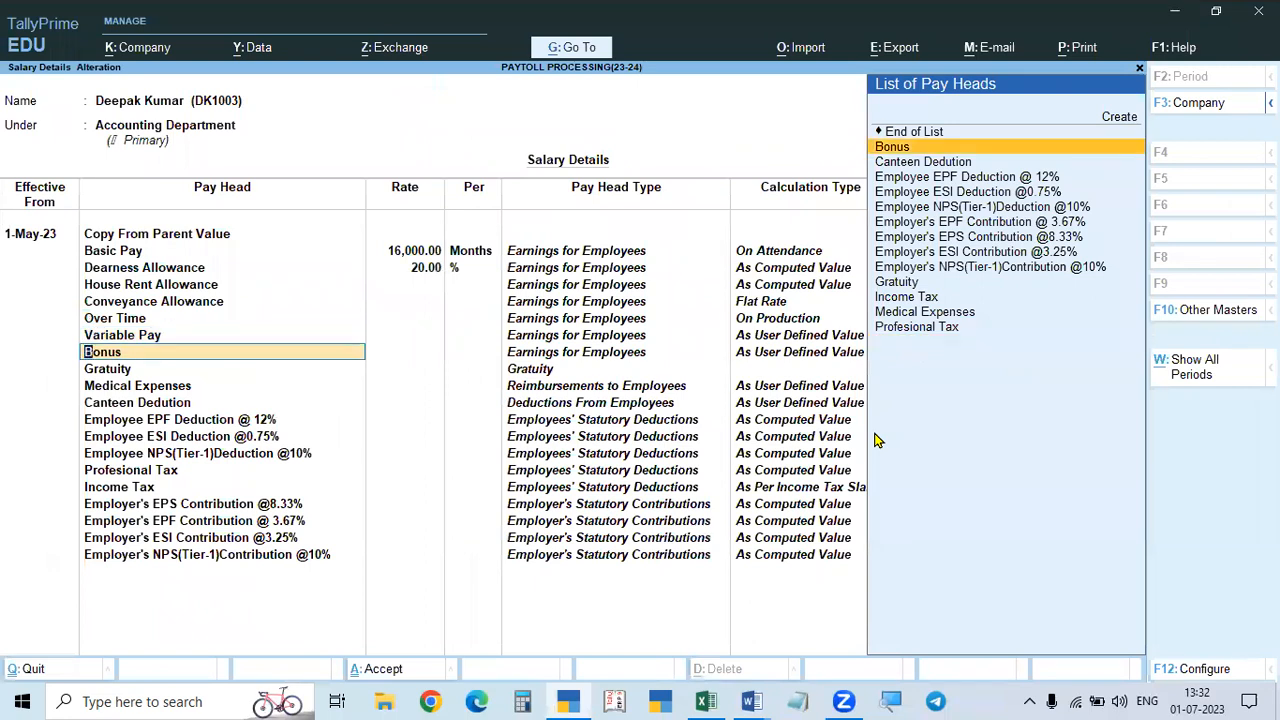
pyautogui.press('Return')
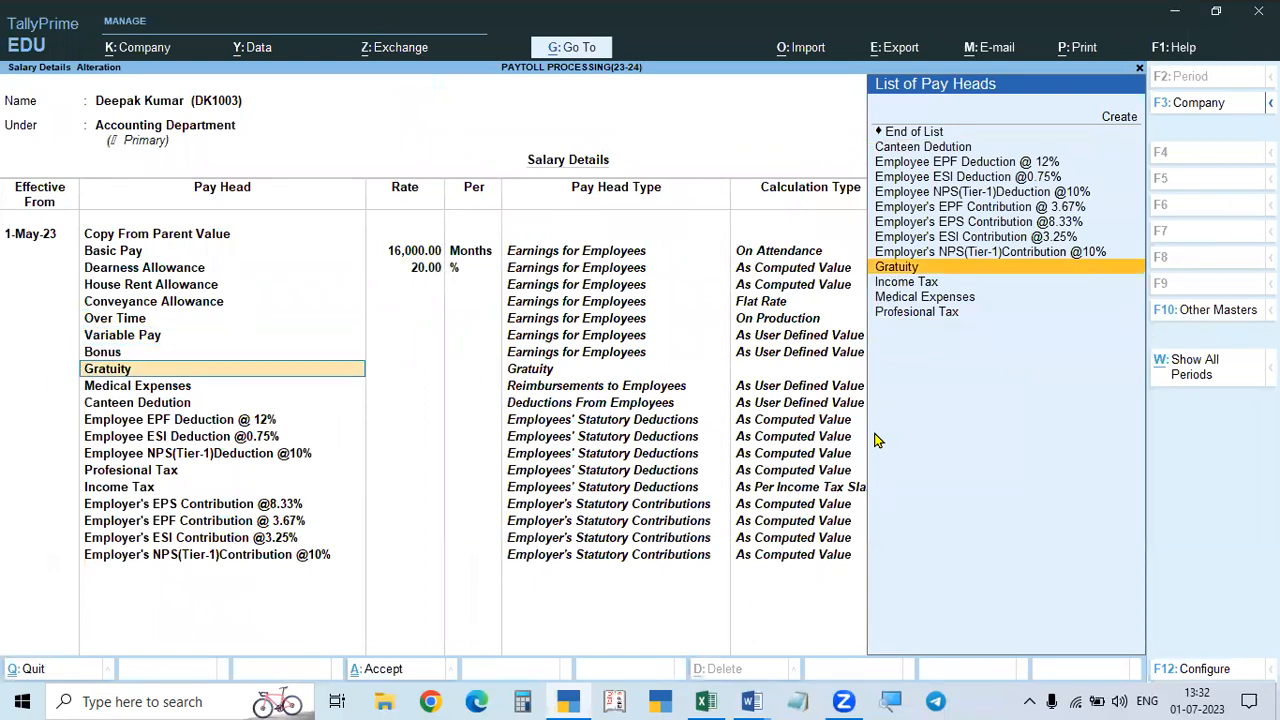
pyautogui.press('Return')
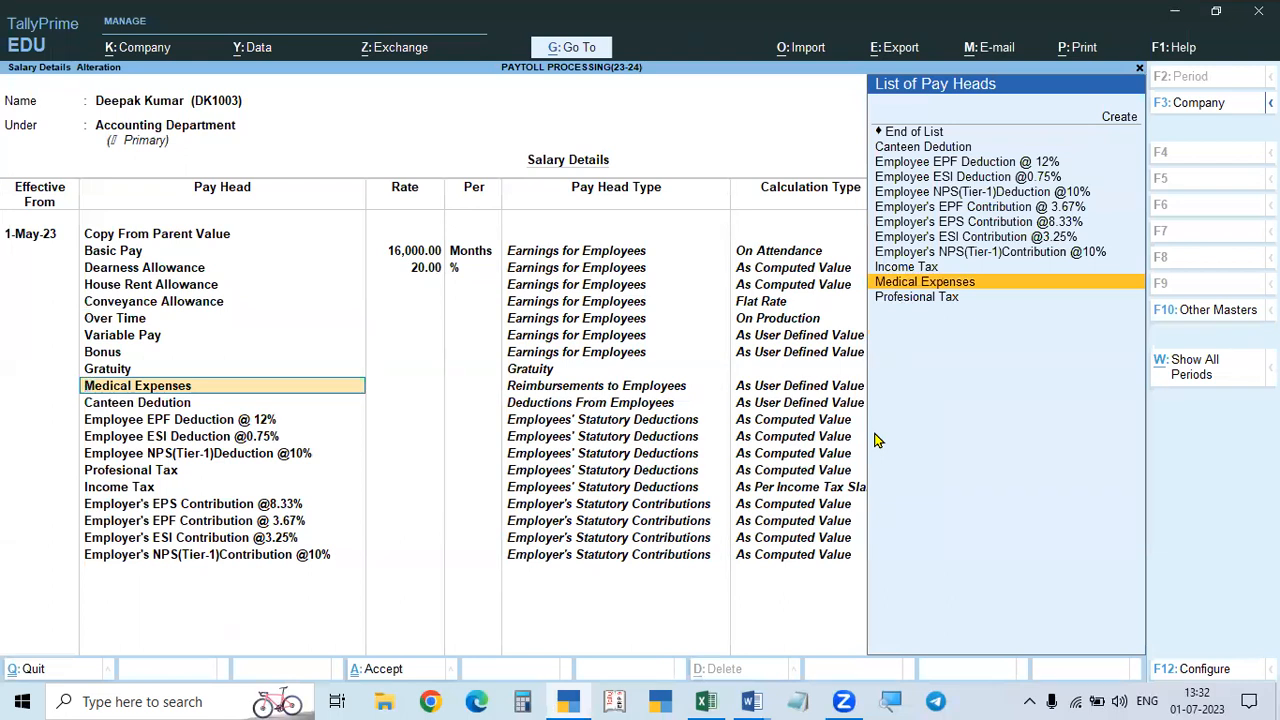
pyautogui.press('Return')
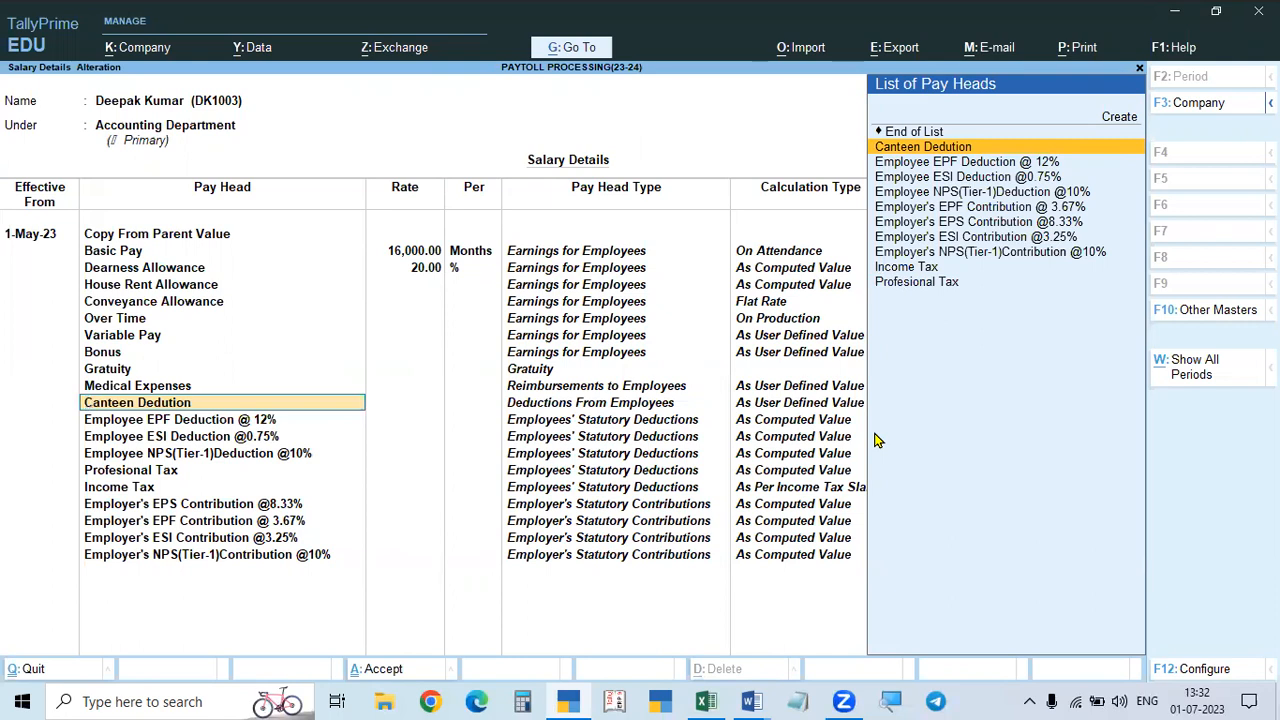
pyautogui.press('Return')
pyautogui.press('Return')
pyautogui.press('Return')
pyautogui.press('Return')
pyautogui.press('Return')
pyautogui.press('Return')
pyautogui.press('Return')
pyautogui.press('Return')
pyautogui.press('Return')
pyautogui.press('Return')
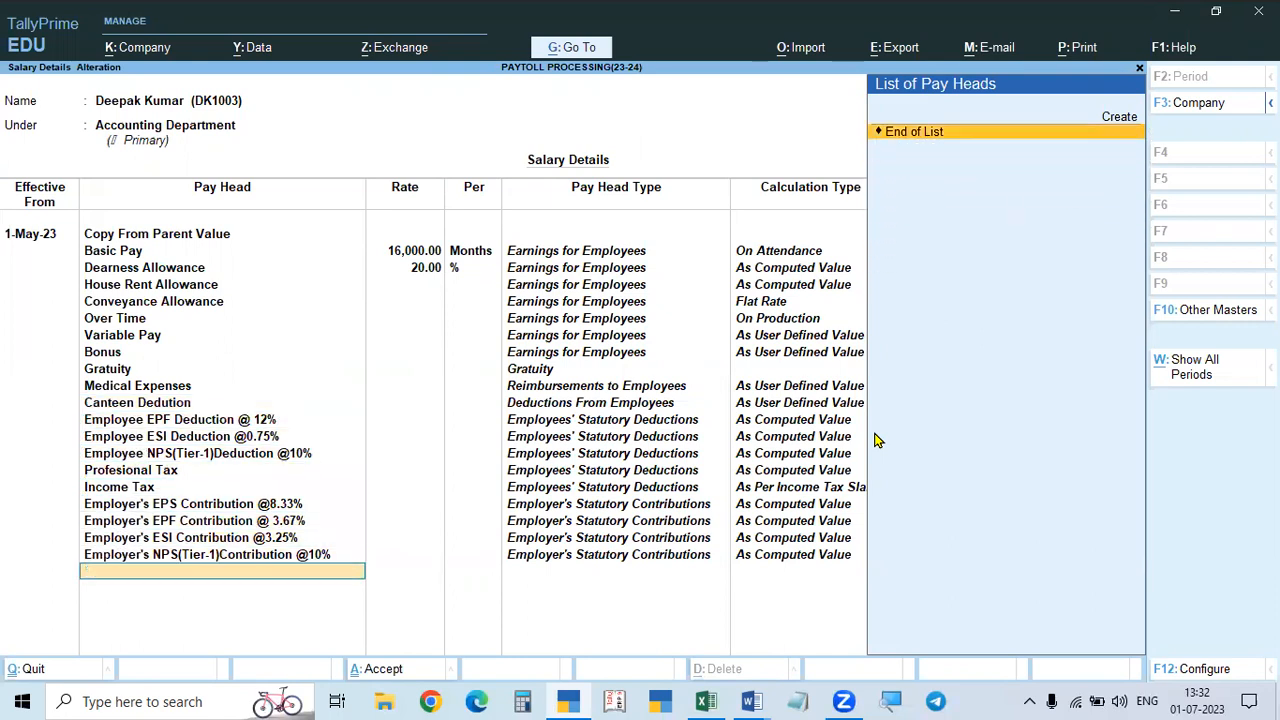
pyautogui.press('Return')
pyautogui.press('Return')
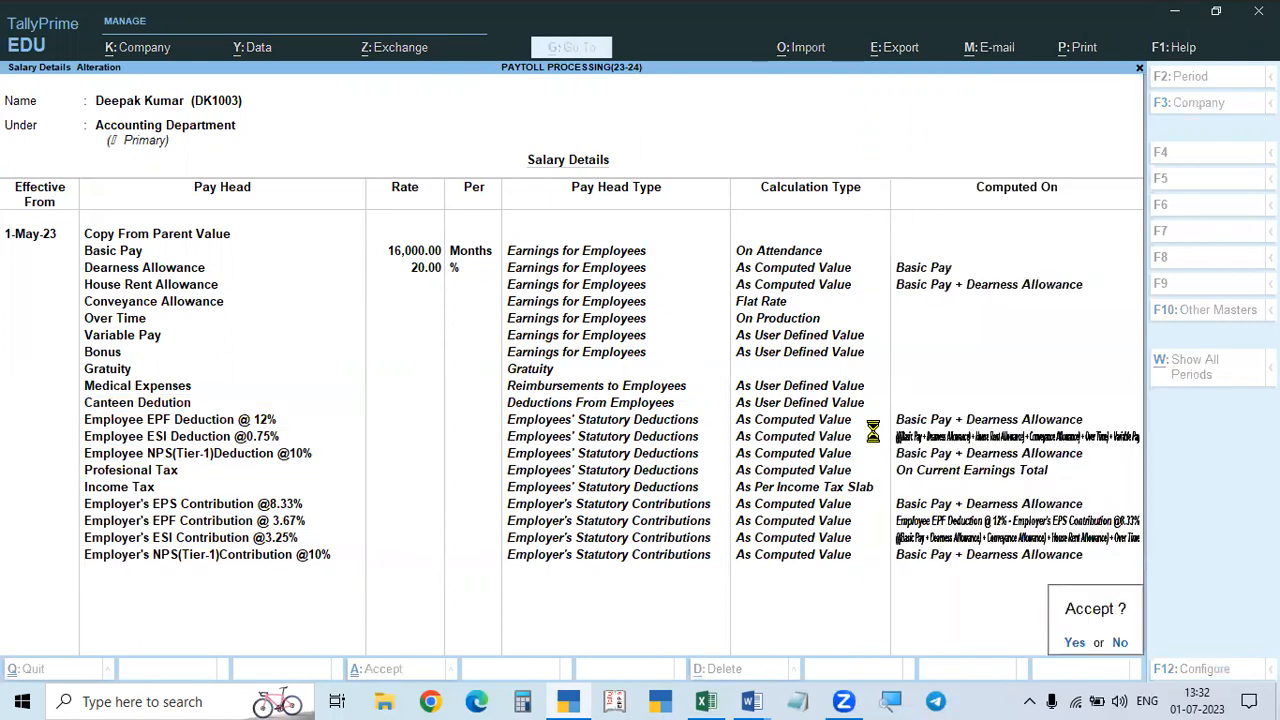
pyautogui.press('Return')
# Step: Start the Sales Department employee's salary details effective 1-May-23, copying the pay heads from the Accounting Department employee group
pyautogui.press('Down')
pyautogui.press('Down')
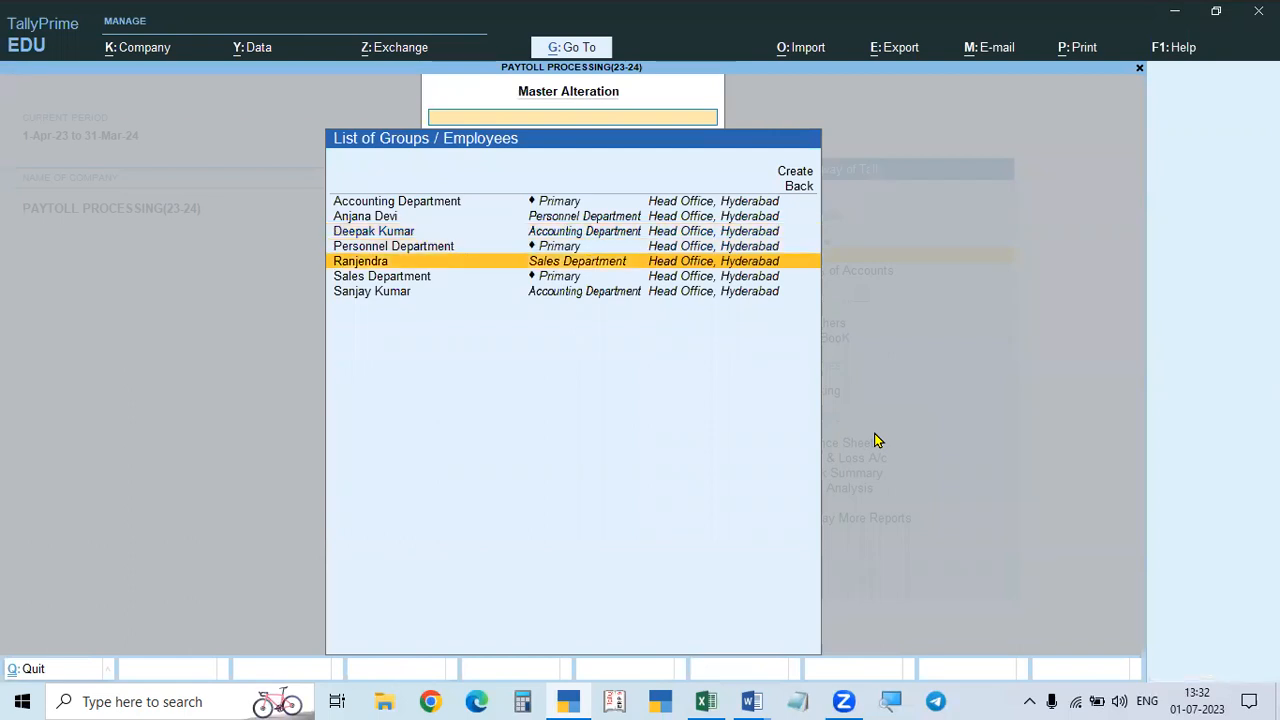
pyautogui.press('Return')
pyautogui.write('1.5.23')
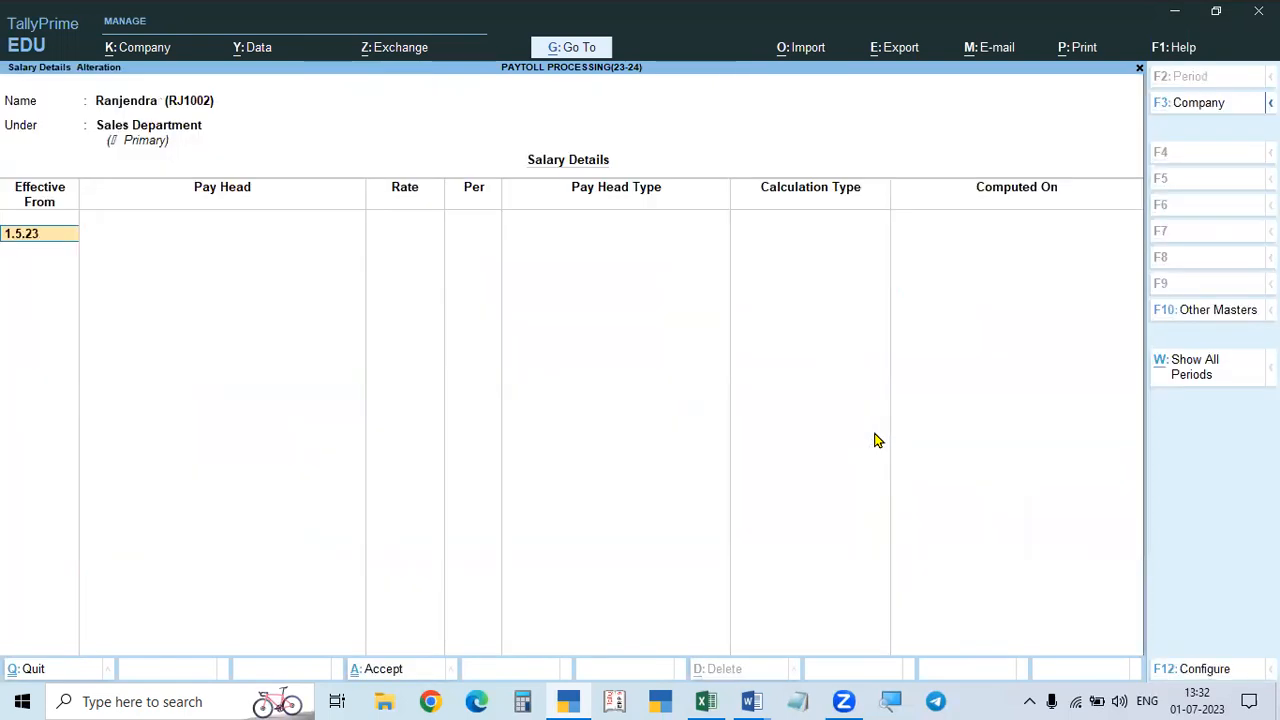
pyautogui.press('Return')
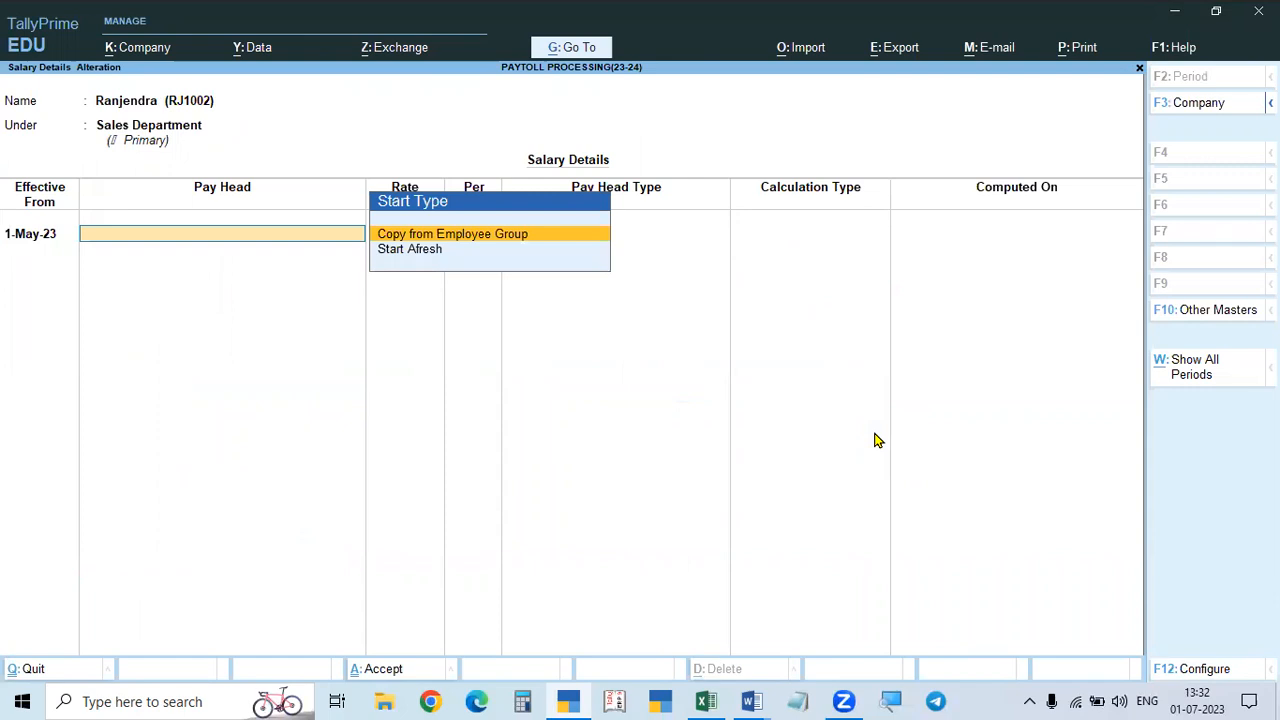
pyautogui.press('Return')
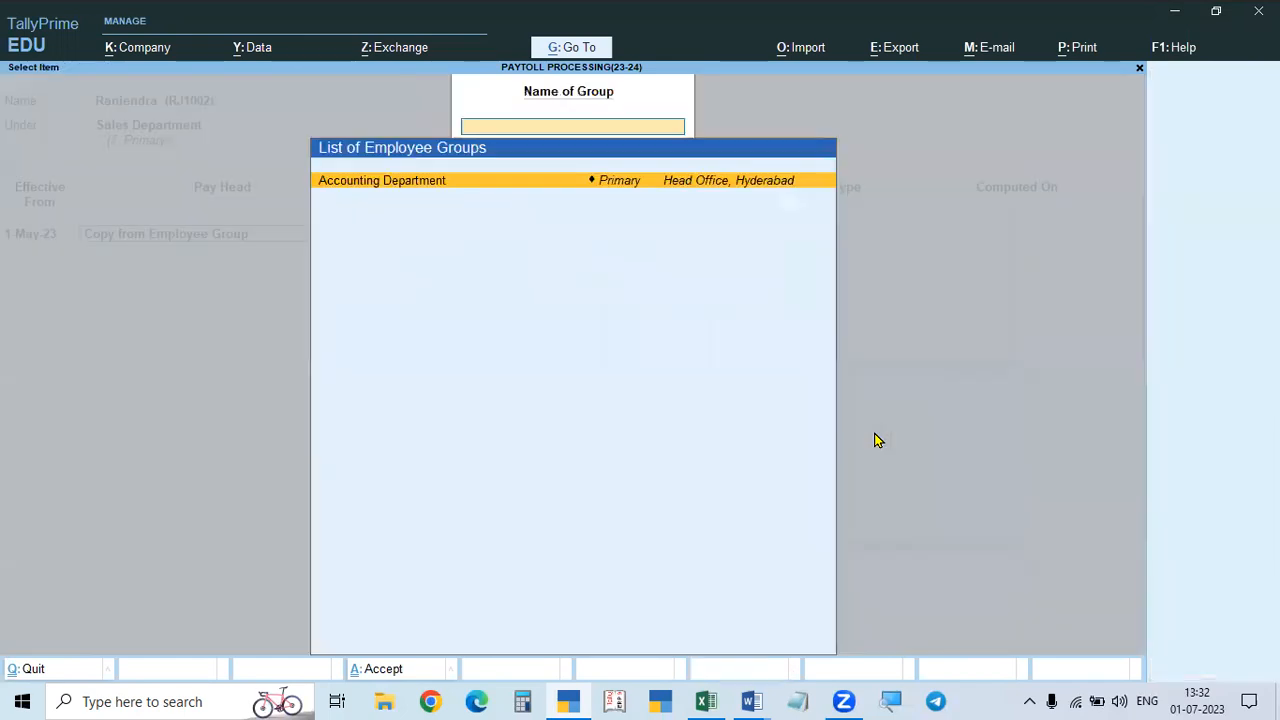
pyautogui.press('Return')
# Step: Look up the Sales Department employee's Basic Pay in the Word assignment table and set its rate to 15,000 in TallyPrime
pyautogui.hotkey('alt', 'Tab')
pyautogui.scroll(3, 871, 434)
pyautogui.hotkey('alt', 'Tab')
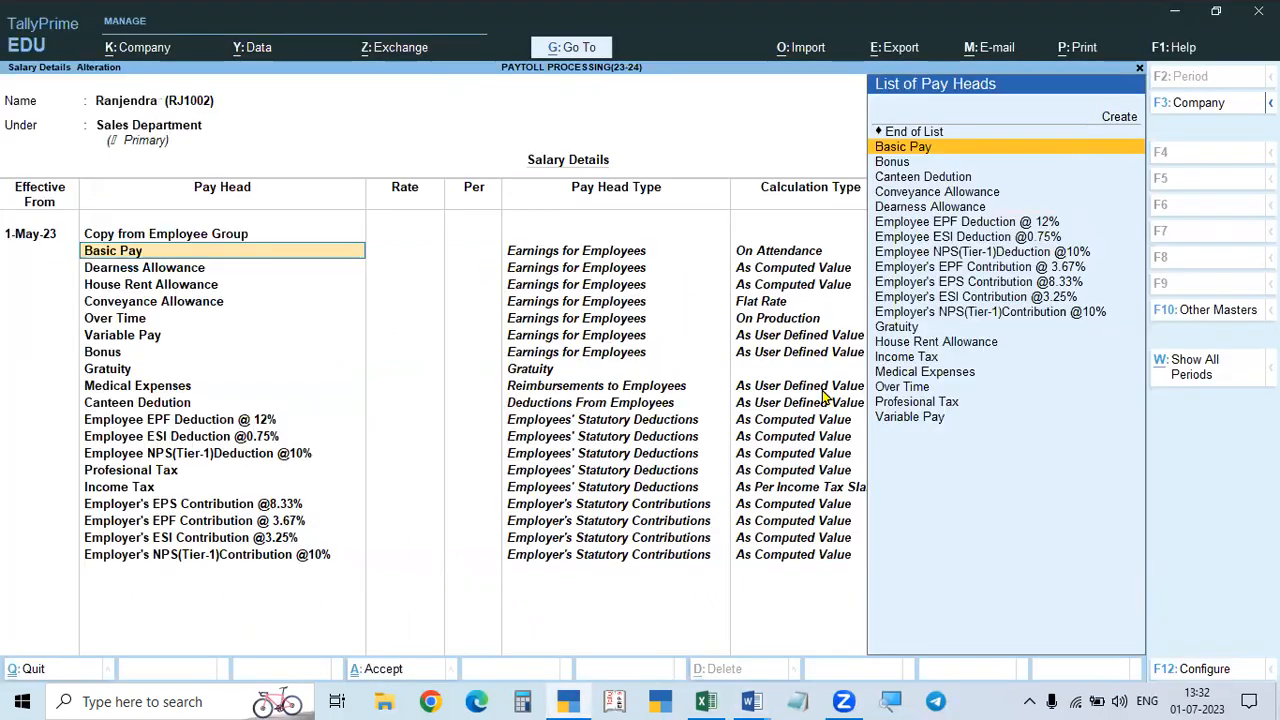
pyautogui.press('Return')
pyautogui.write('15,000')
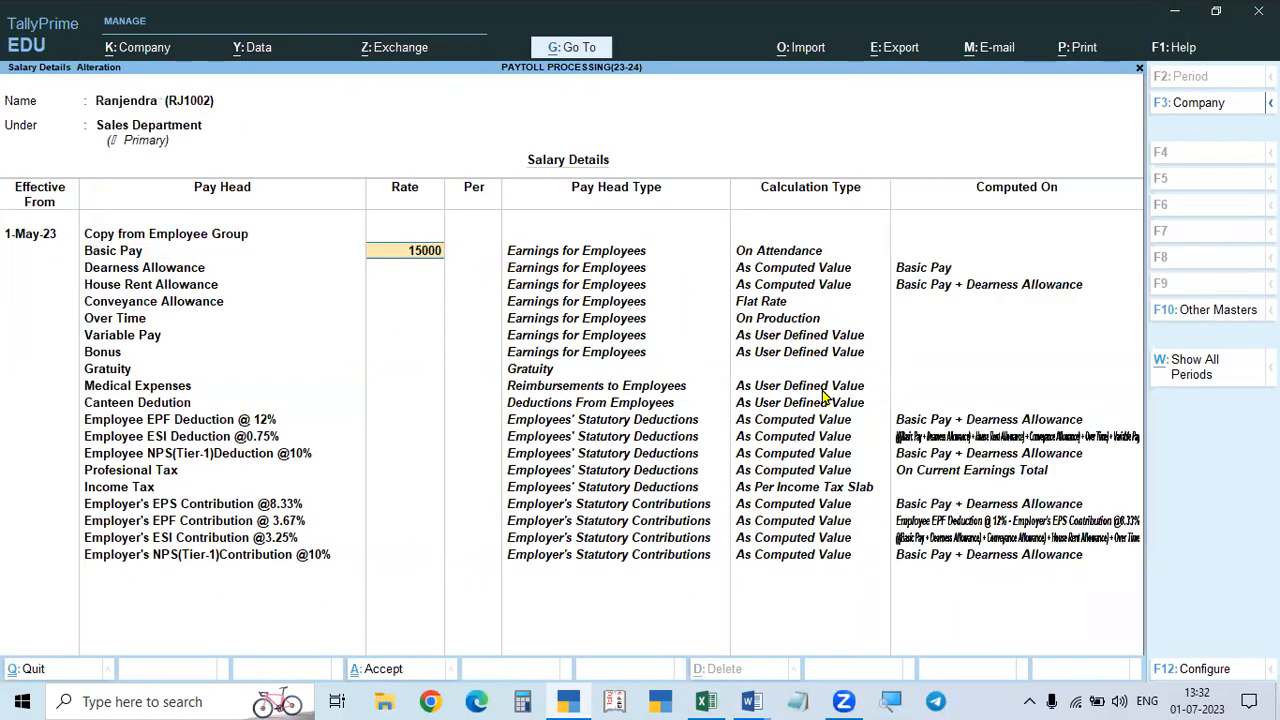
pyautogui.press('Return')
# Step: Allow overriding the slab percentage and enter the Sales Department employee's Dearness Allowance rate of 25% from the Word table
pyautogui.press('F12')
pyautogui.write('y')
pyautogui.hotkey('ctrl', 'a')
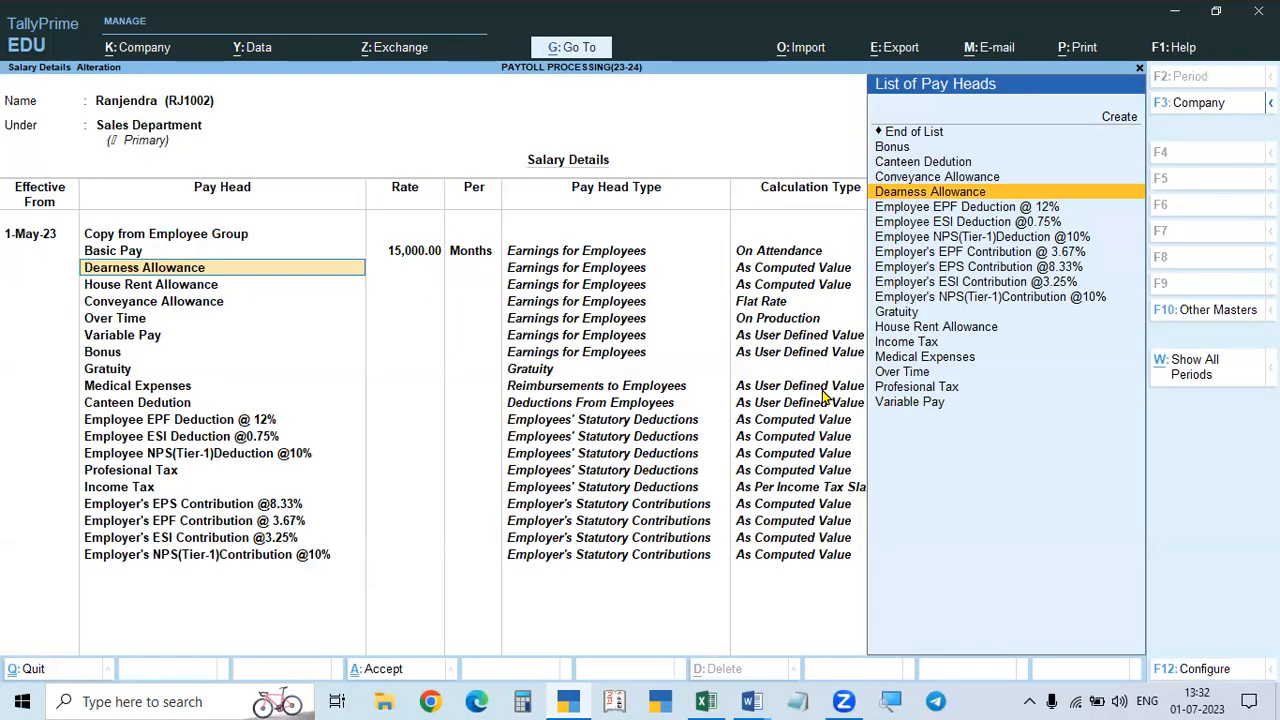
pyautogui.press('Return')
pyautogui.hotkey('alt', 'Tab')
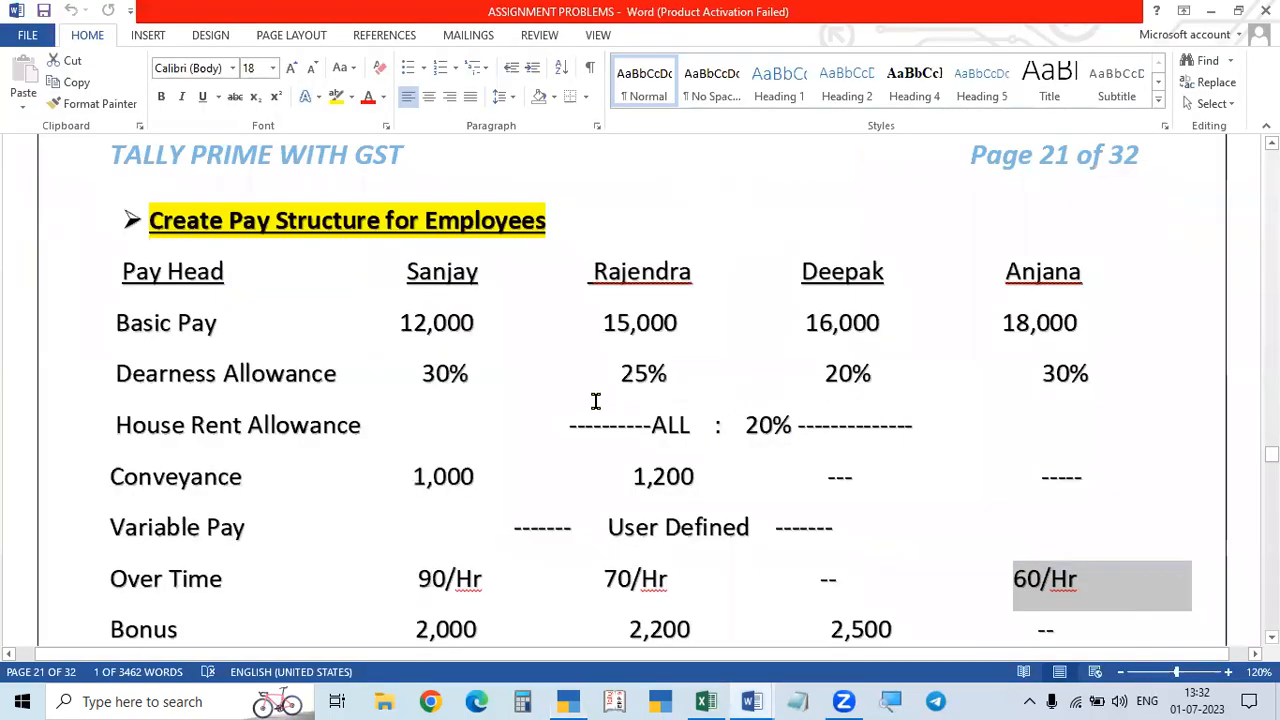
pyautogui.hotkey('alt', 'Tab')
pyautogui.press('Return')
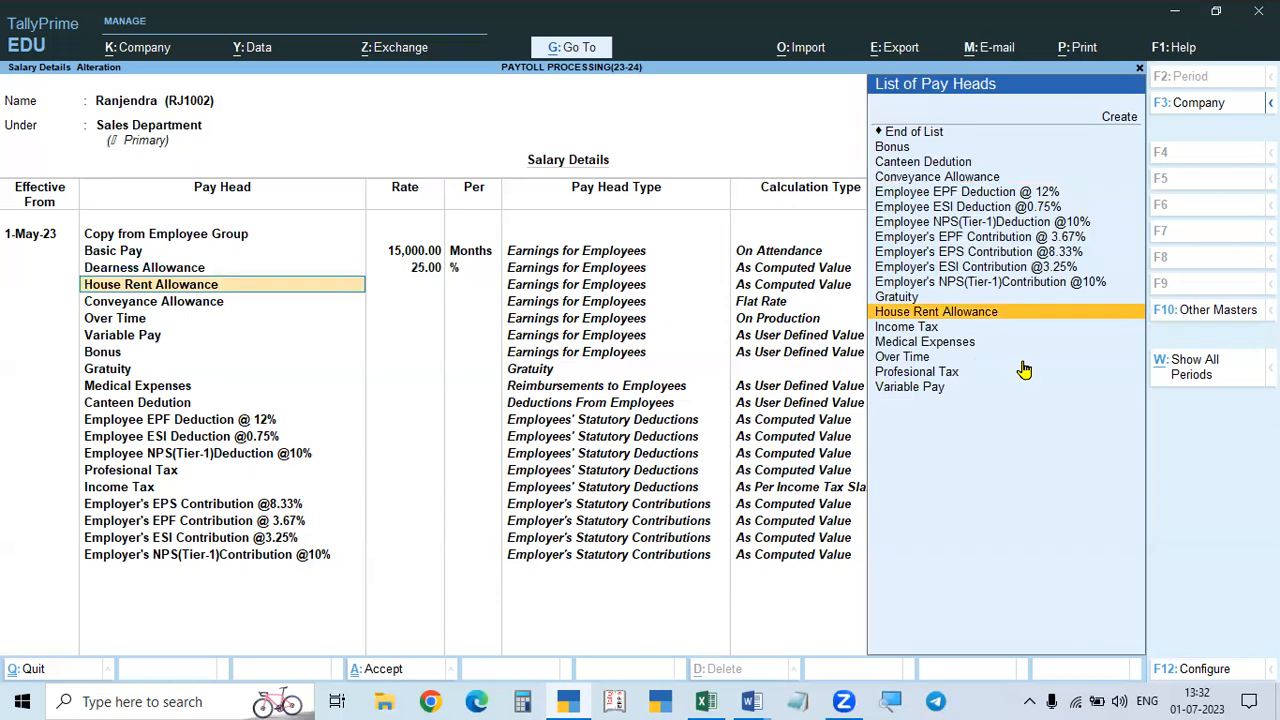
# Step: Set Allow to Override Slab Percentage to No and leave the Sales Department employee's House Rent Allowance rate blank
pyautogui.press('F12')
pyautogui.write('n')
pyautogui.press('Return')
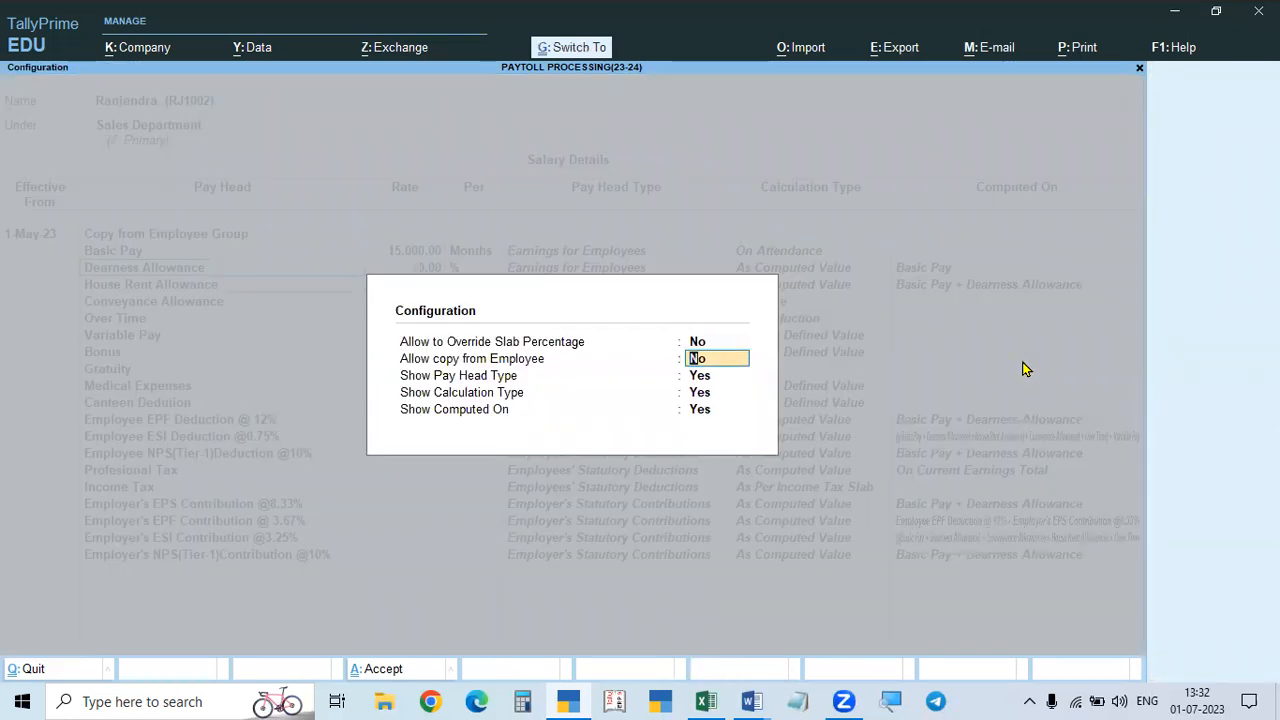
pyautogui.hotkey('ctrl', 'a')
pyautogui.press('Return')
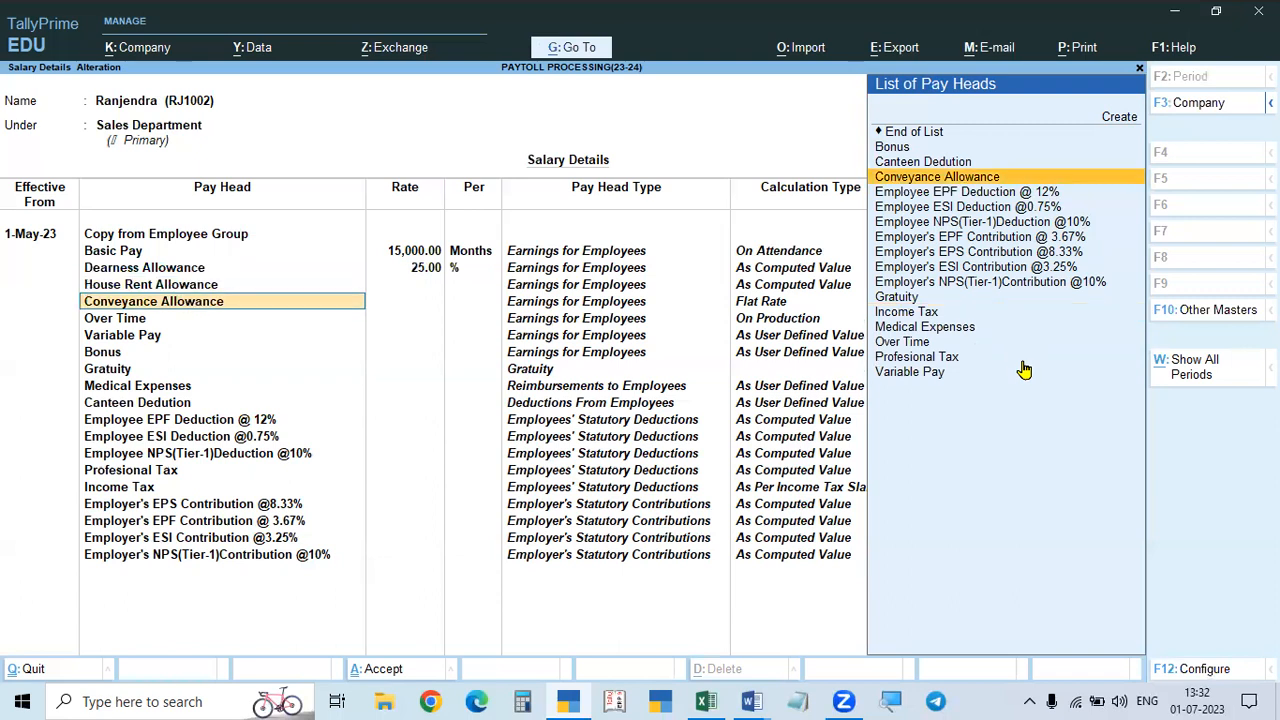
# Step: Look up the employee's Conveyance in the Word table and set the Conveyance Allowance rate to 1,200 in TallyPrime
pyautogui.press('Return')
pyautogui.hotkey('alt', 'Tab')
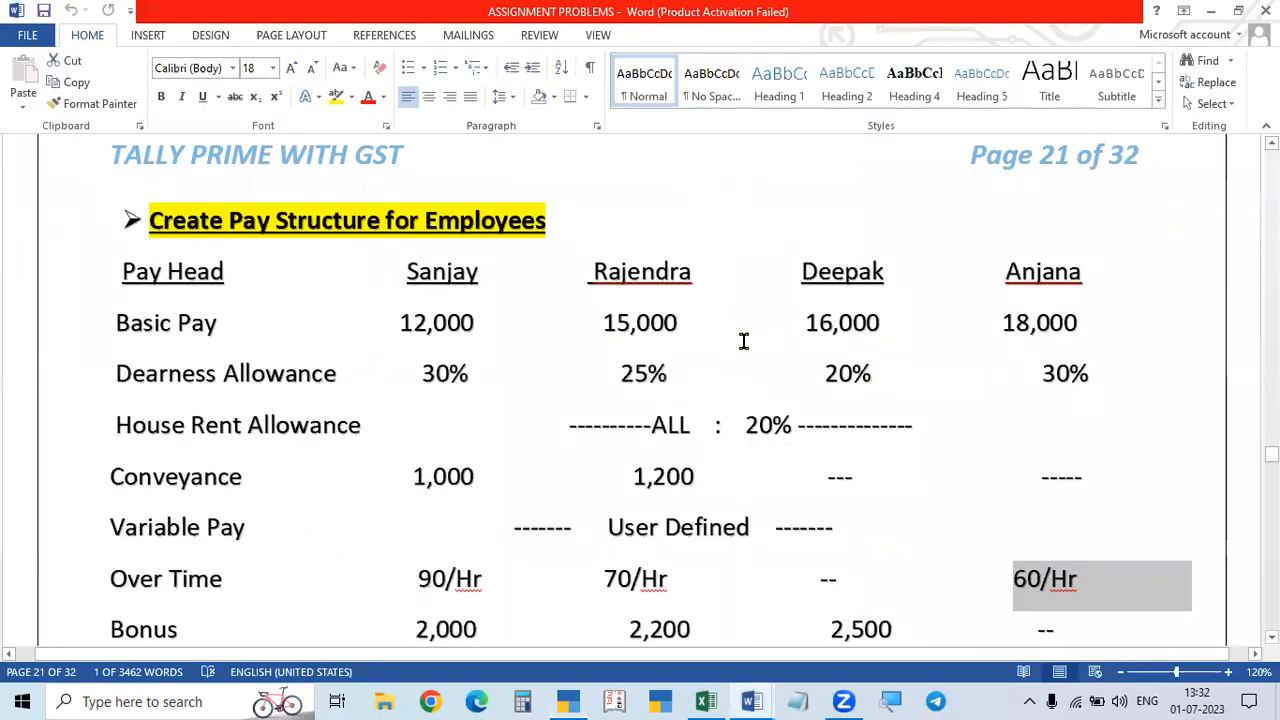
pyautogui.scroll(-2, 743, 340)
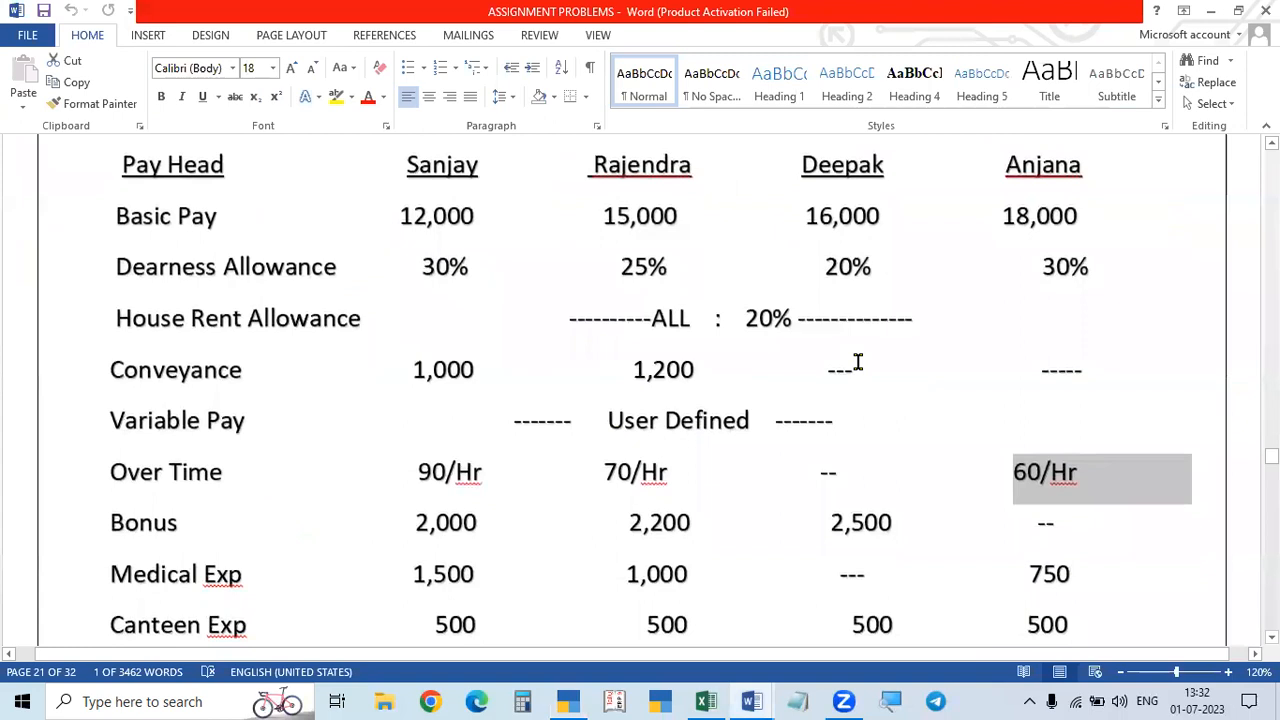
pyautogui.hotkey('alt', 'Tab')
pyautogui.write('1200')
pyautogui.press('Return')
pyautogui.press('Return')
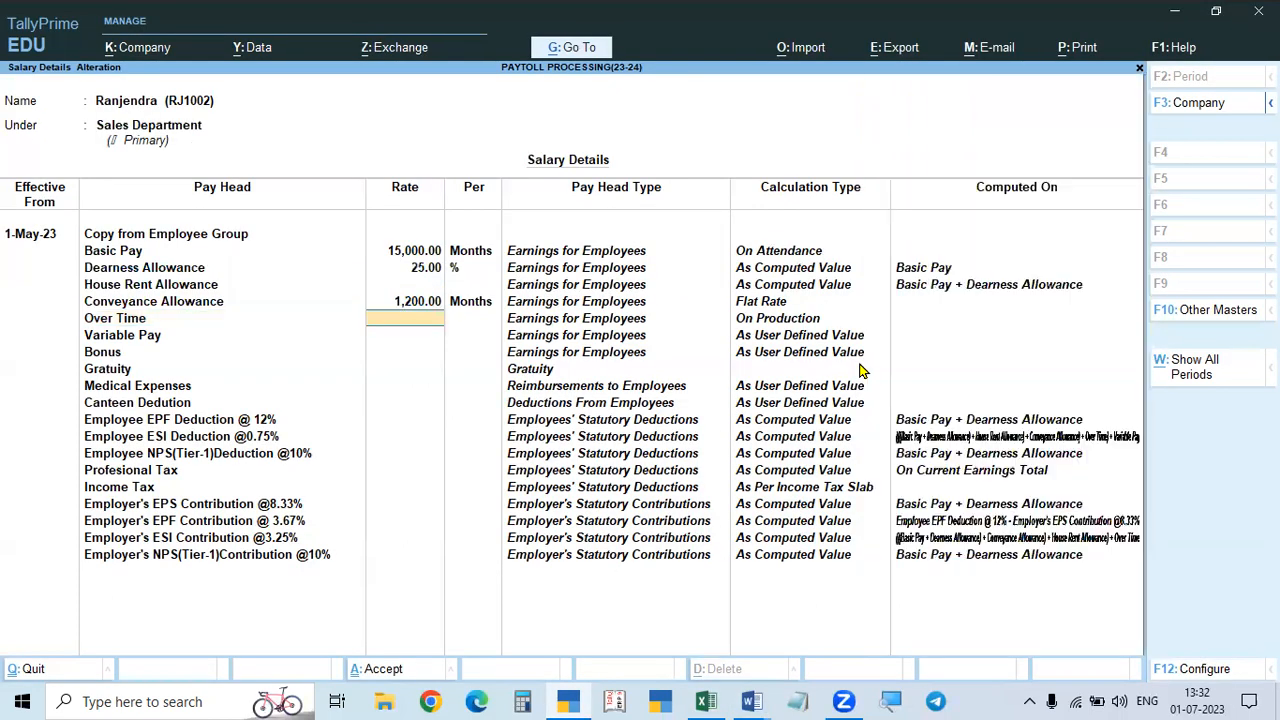
# Step: Look up the employee's Over Time in the Word table and set its rate to 70 per hour in TallyPrime
pyautogui.hotkey('alt', 'Tab')
pyautogui.scroll(-1, 742, 374)
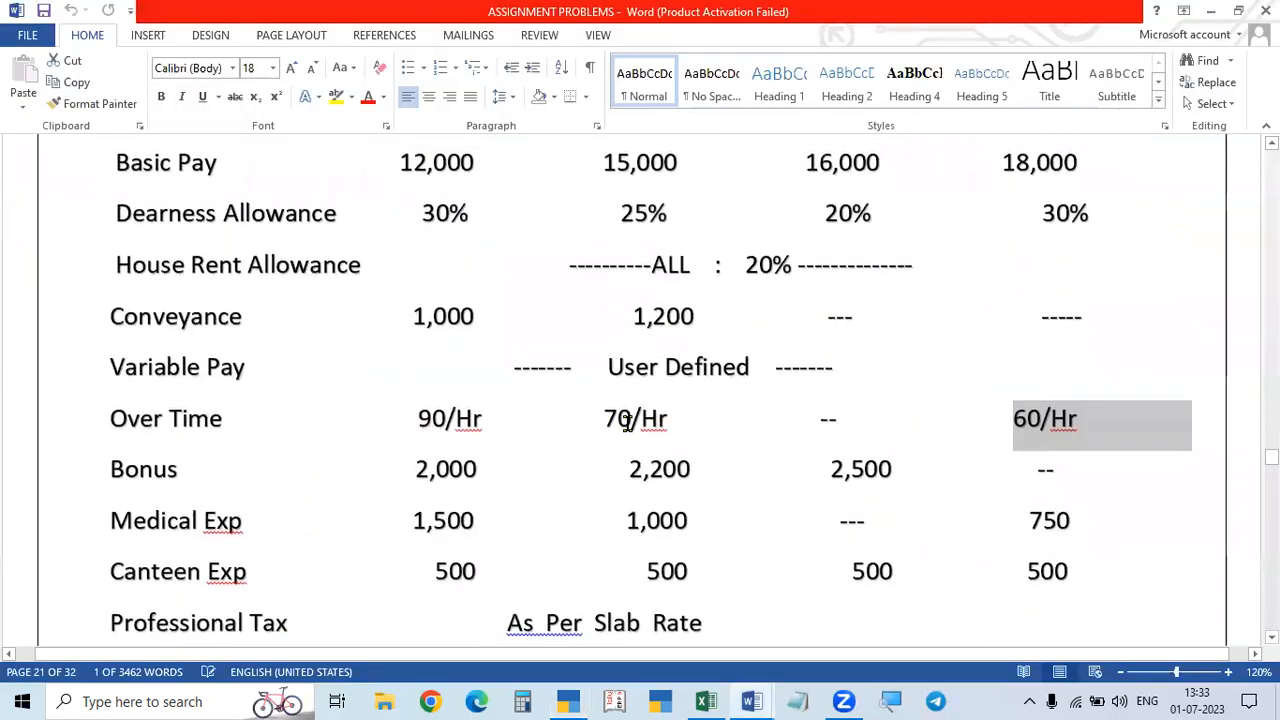
pyautogui.hotkey('alt', 'Tab')
pyautogui.write('70')
pyautogui.press('Return')
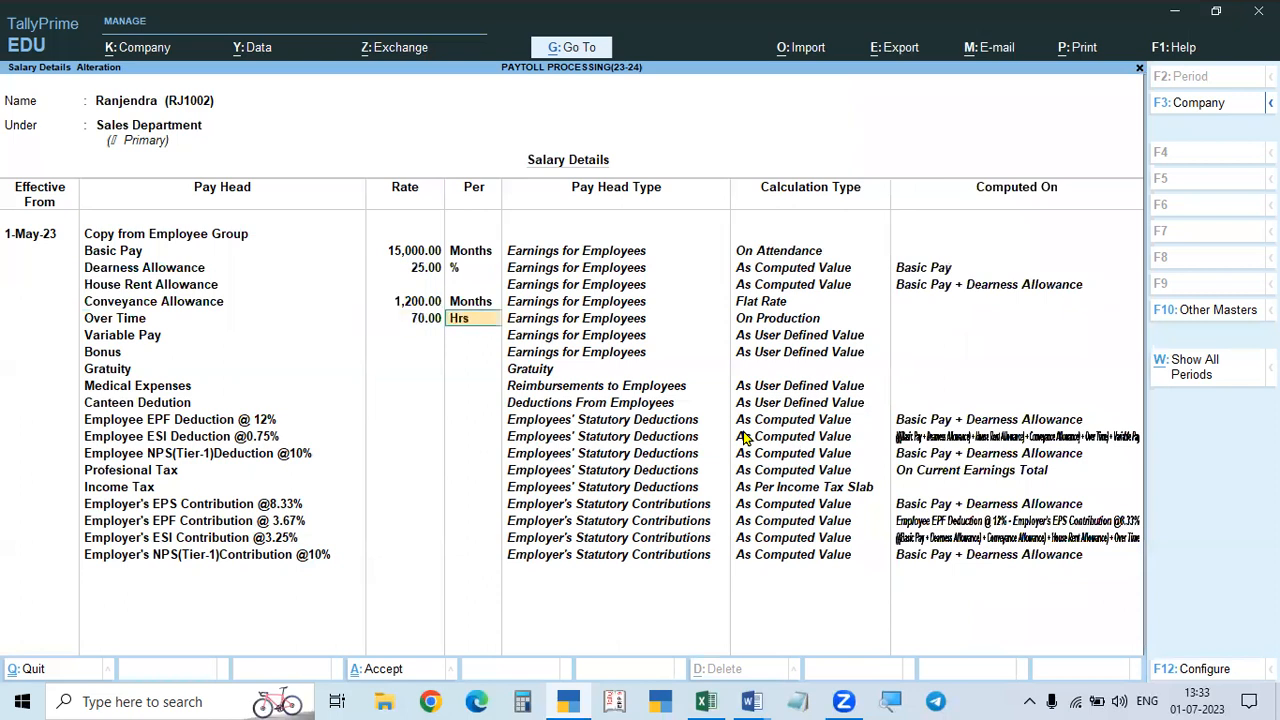
pyautogui.press('Return')
# Step: Leave the remaining pay heads from Variable Pay onward without rates and accept the Sales Department employee's salary details
pyautogui.press('Return')
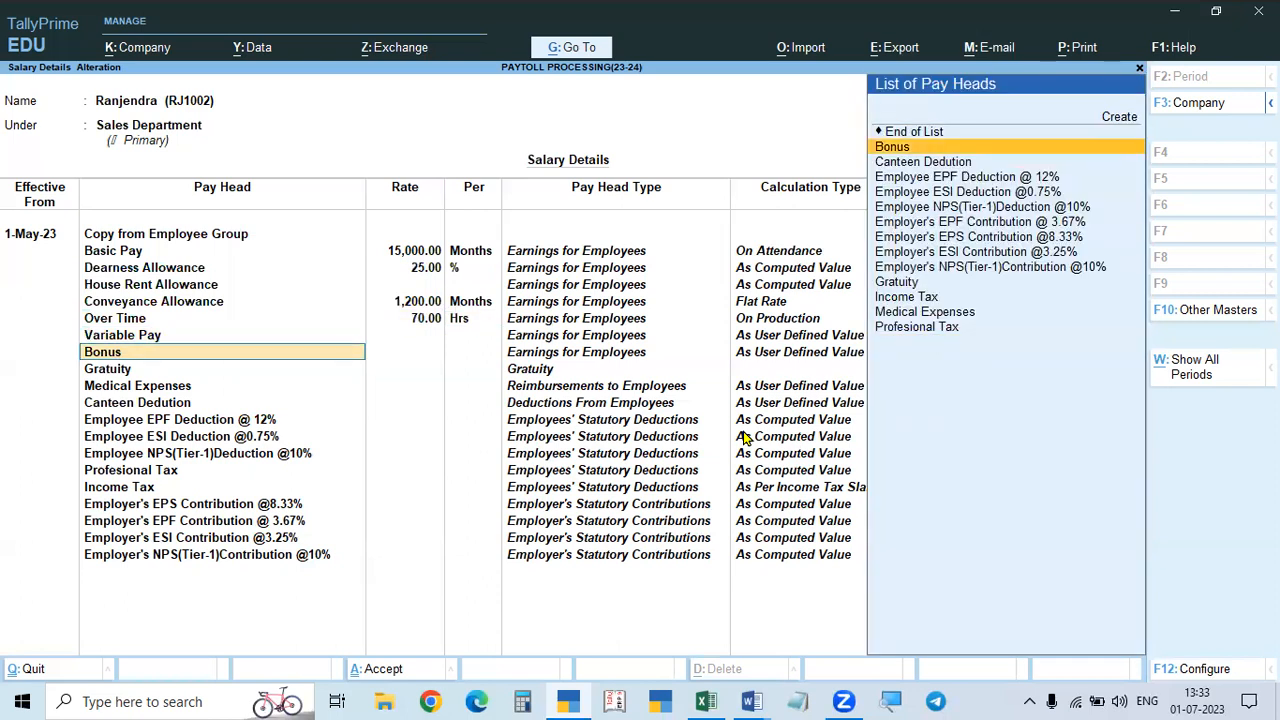
pyautogui.press('Return')
pyautogui.press('Return')
pyautogui.press('Return')
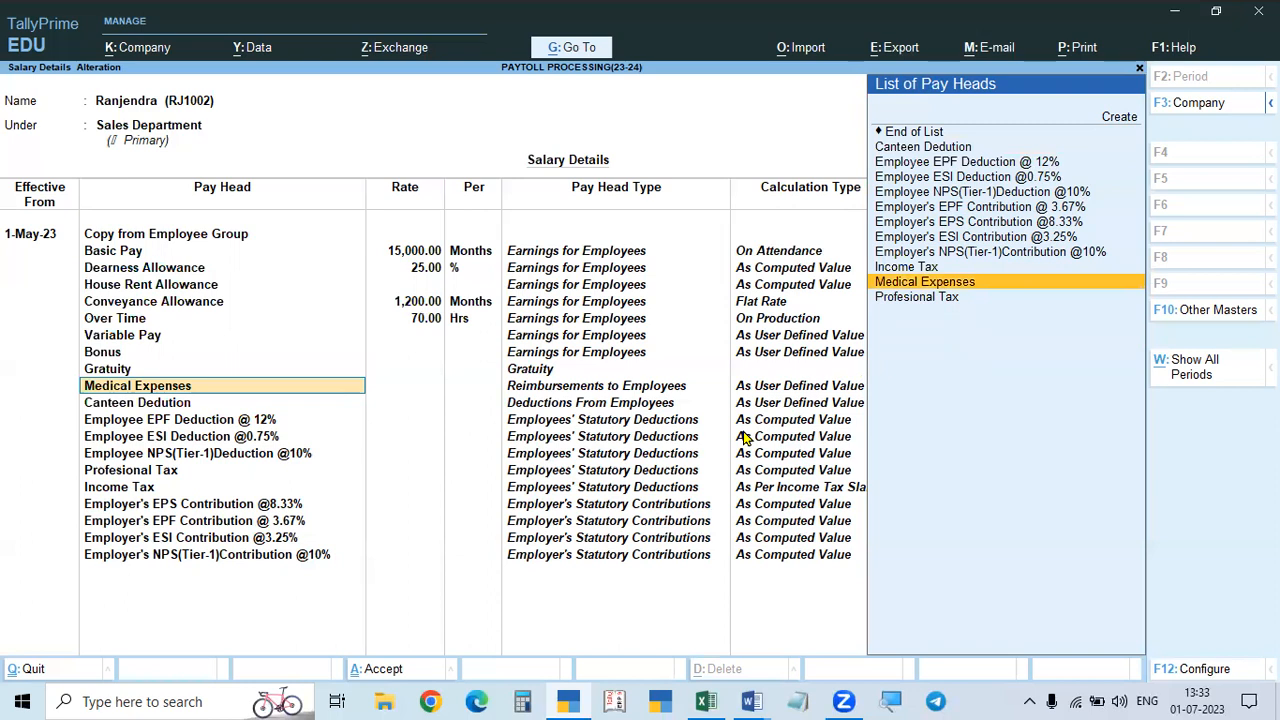
pyautogui.press('Return')
pyautogui.press('Return')
pyautogui.press('Return')
pyautogui.press('Return')
pyautogui.press('Return')
pyautogui.press('Return')
pyautogui.press('Return')
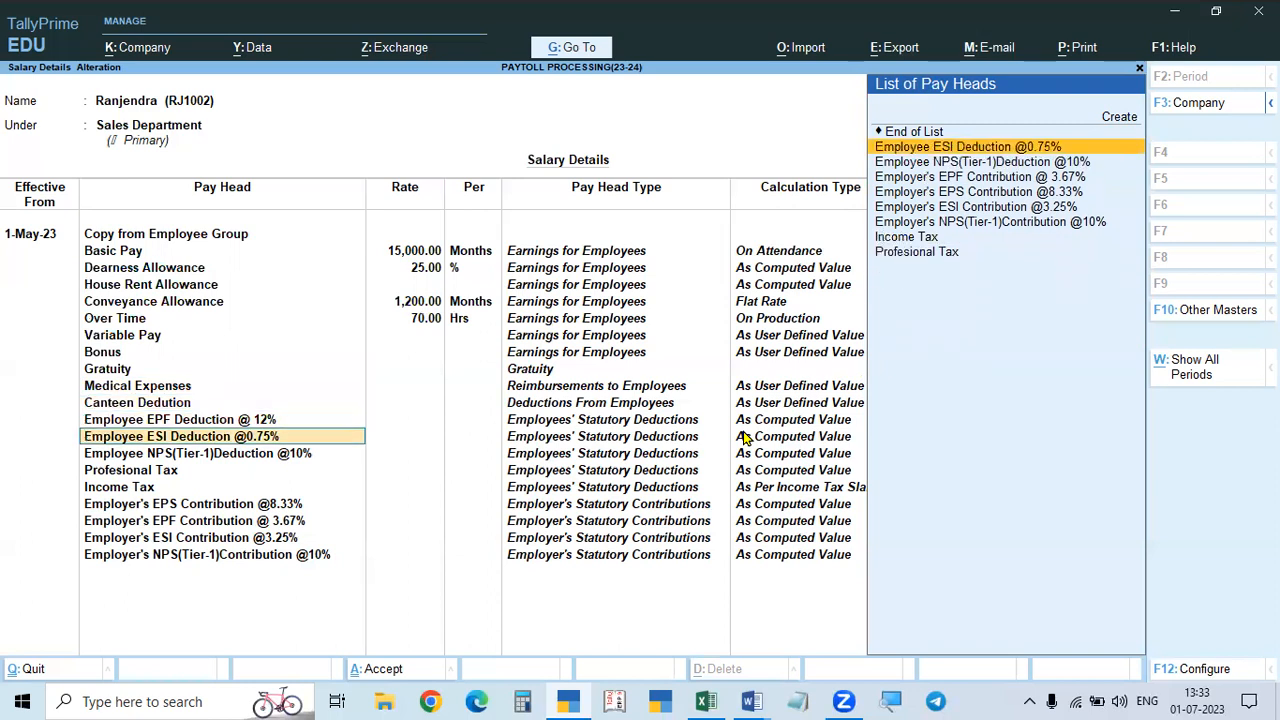
pyautogui.press('Return')
pyautogui.press('Return')
pyautogui.press('Return')
pyautogui.press('Return')
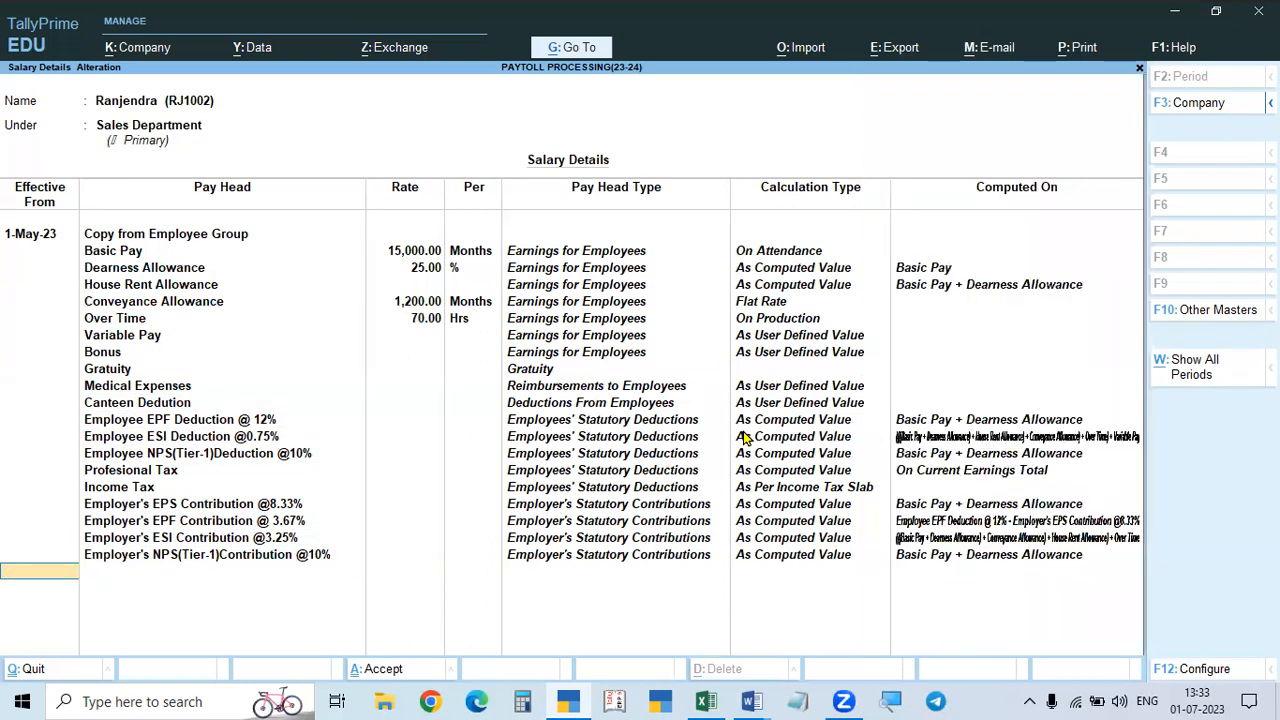
pyautogui.press('Return')
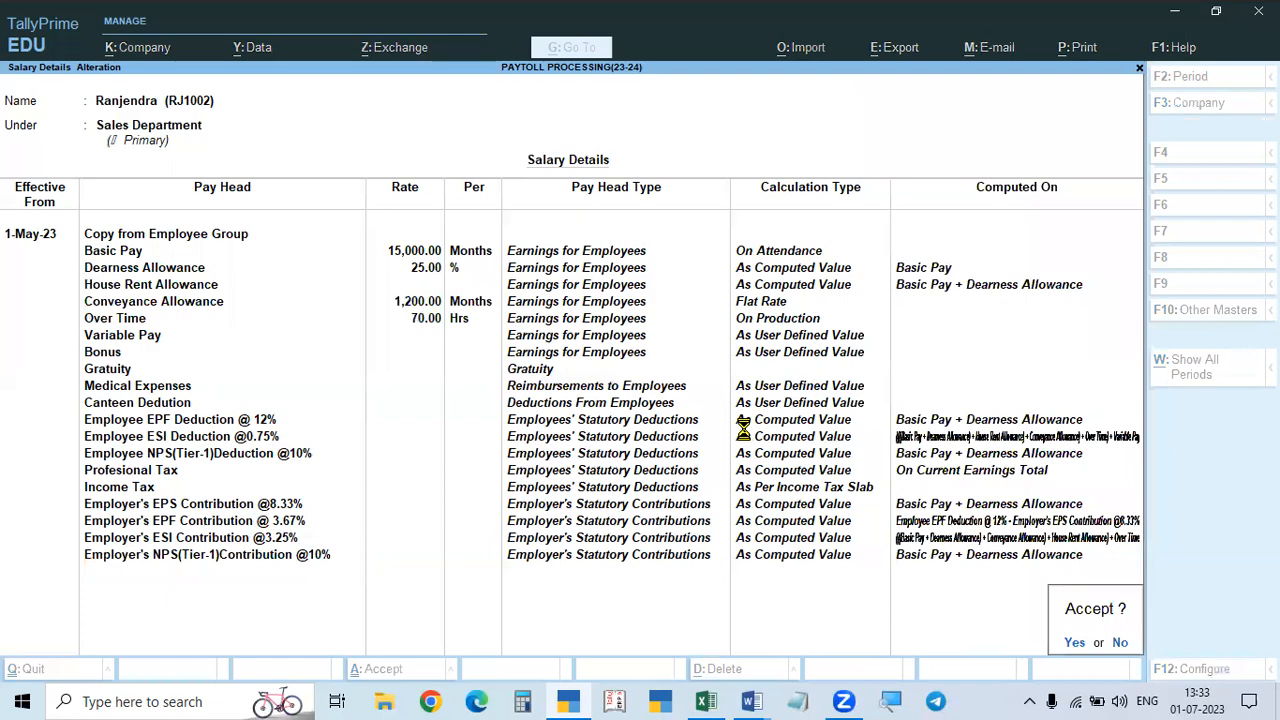
pyautogui.press('Return')
# Step: Open the remaining Accounting Department employee's salary details, set the effective date to 1-May-23 and copy the pay heads from the parent value
pyautogui.hotkey('alt', 'Tab')
pyautogui.hotkey('alt', 'Tab')
pyautogui.press('Down')
pyautogui.press('Down')
pyautogui.press('Return')
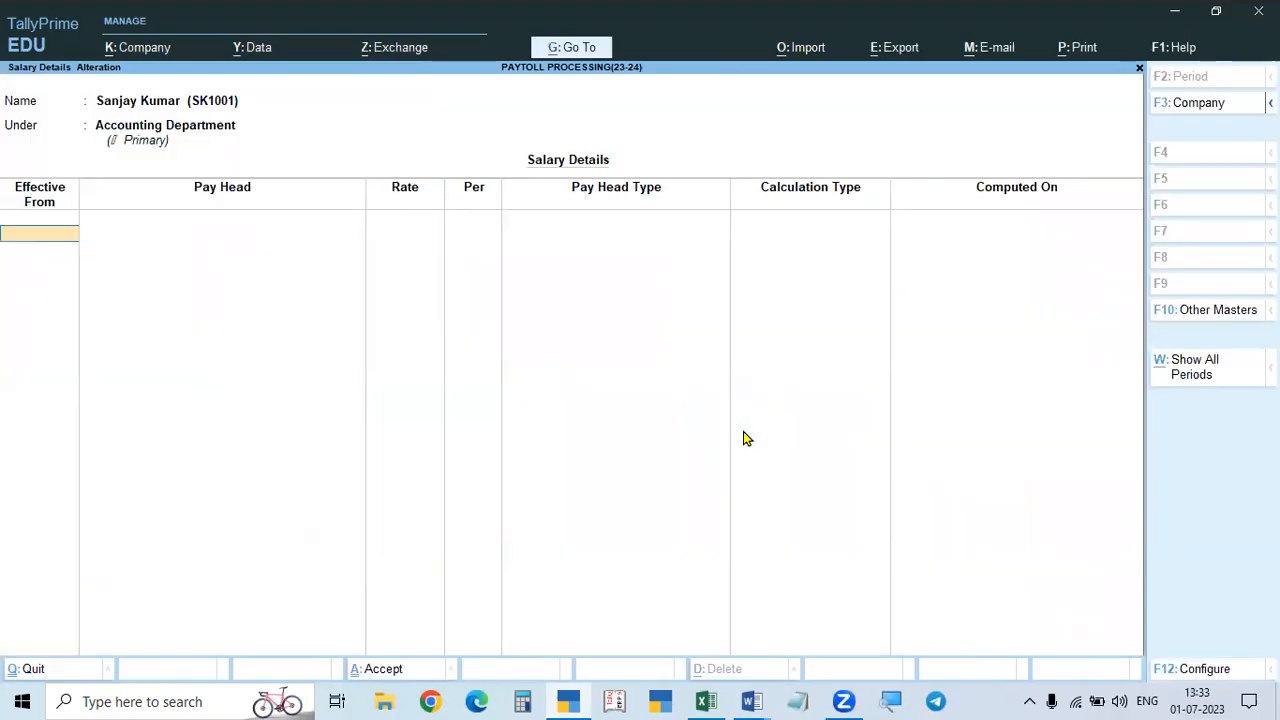
pyautogui.write('1-5-23')
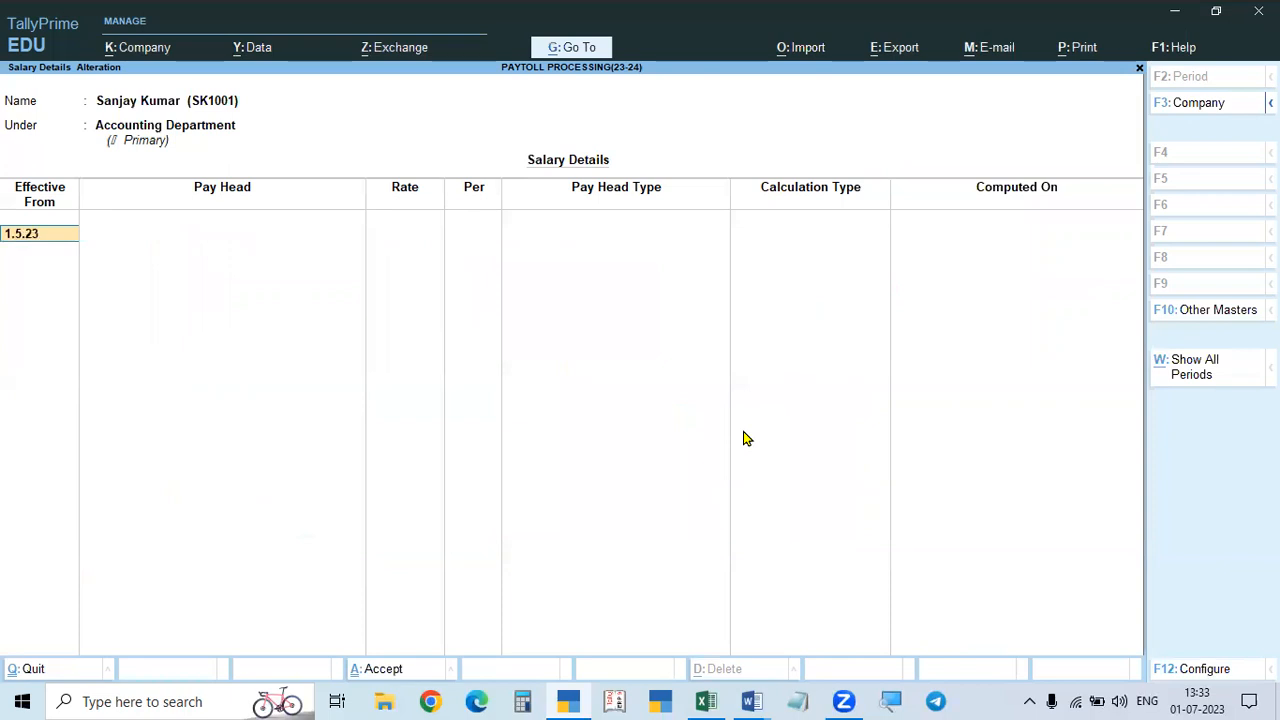
pyautogui.press('Return')
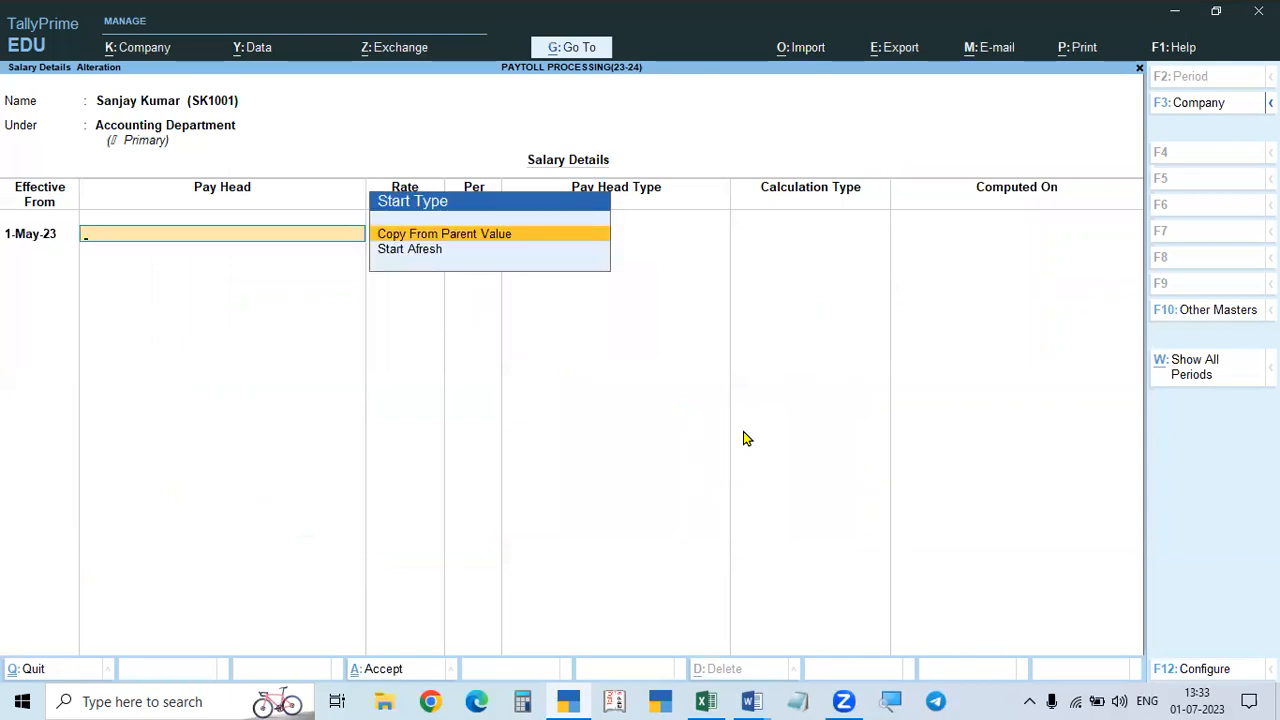
pyautogui.press('Return')
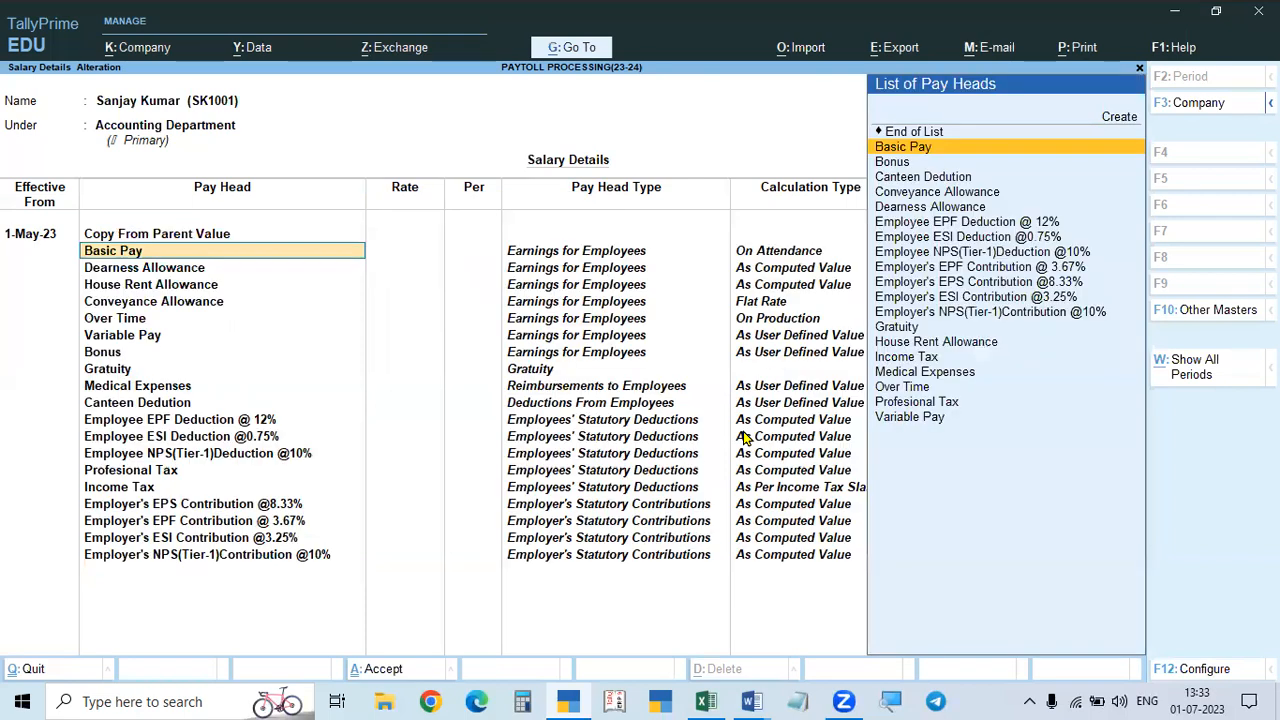
# Step: Look up the employee's Basic Pay in the Word table and set its rate to 12,000 per month in TallyPrime
pyautogui.press('Return')
pyautogui.hotkey('alt', 'Tab')
pyautogui.scroll(2, 480, 260)
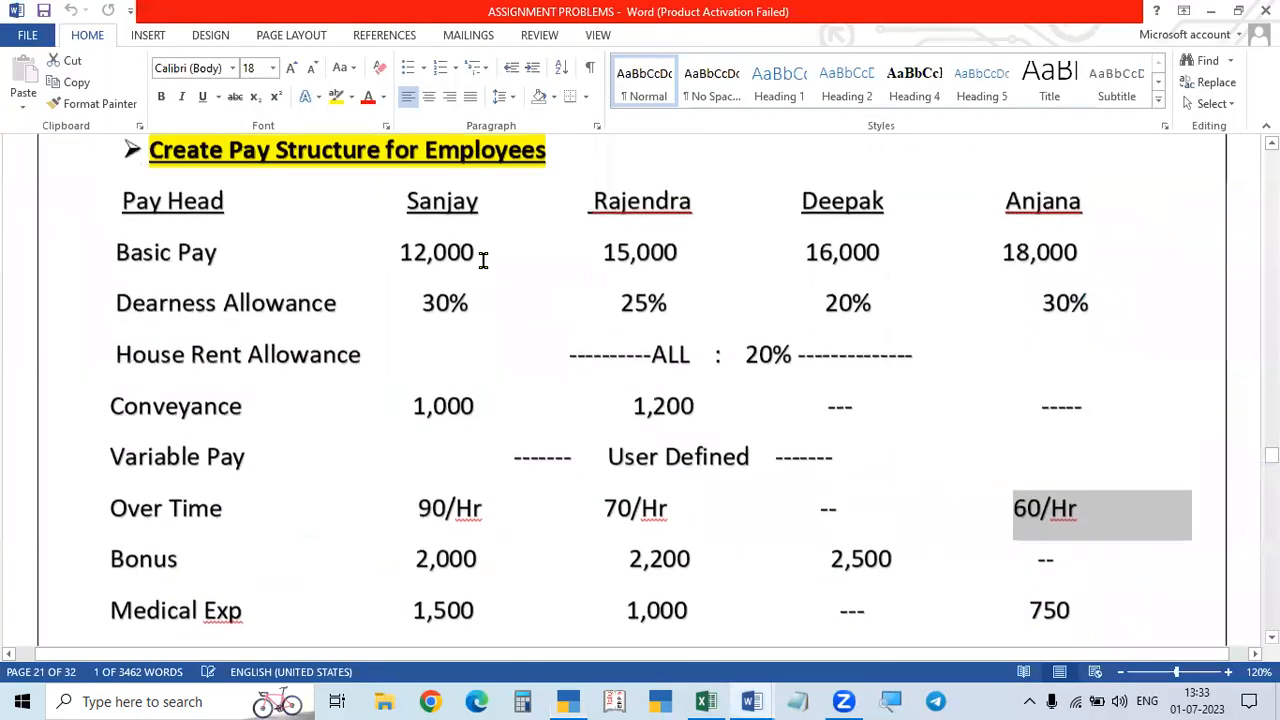
pyautogui.hotkey('alt', 'Tab')
pyautogui.write('12,000')
pyautogui.press('Return')
pyautogui.press('Return')
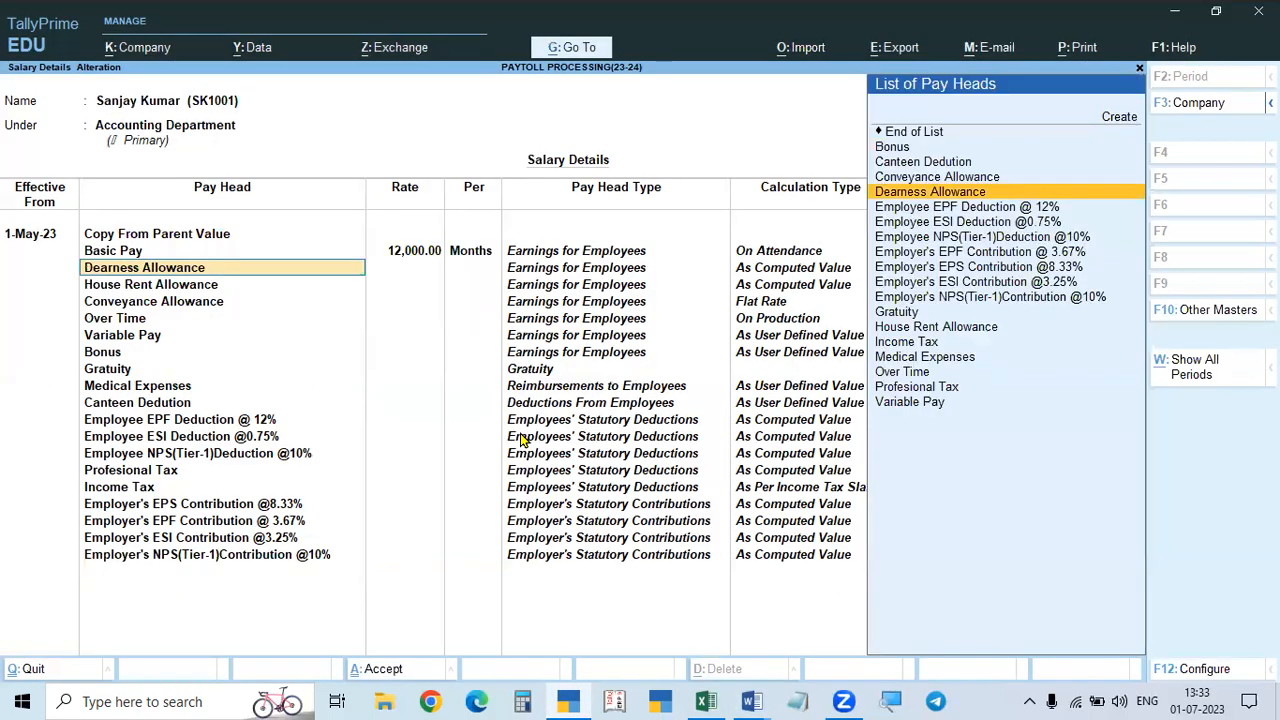
pyautogui.press('Down')
pyautogui.press('Up')
pyautogui.press('F11')
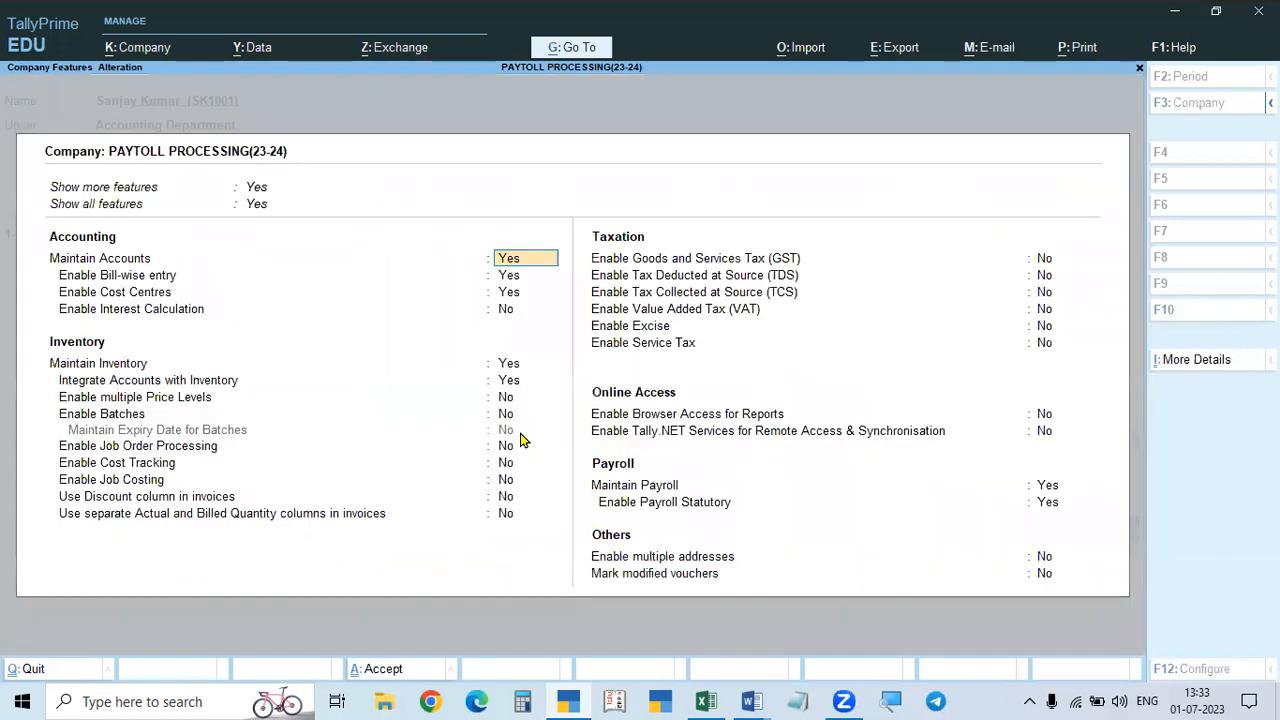
pyautogui.press('Escape')
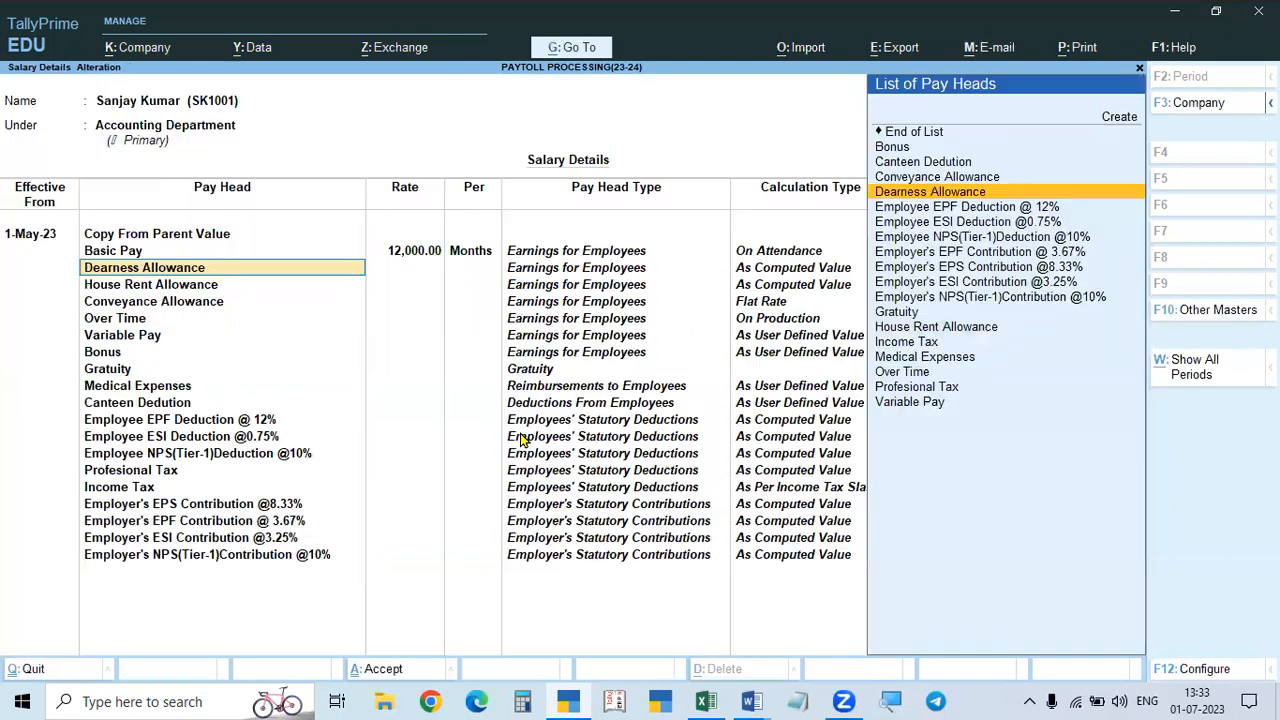
# Step: Set Allow to Override Slab Percentage to Yes and enter the employee's Dearness Allowance from the Word table as 30%
pyautogui.press('F12')
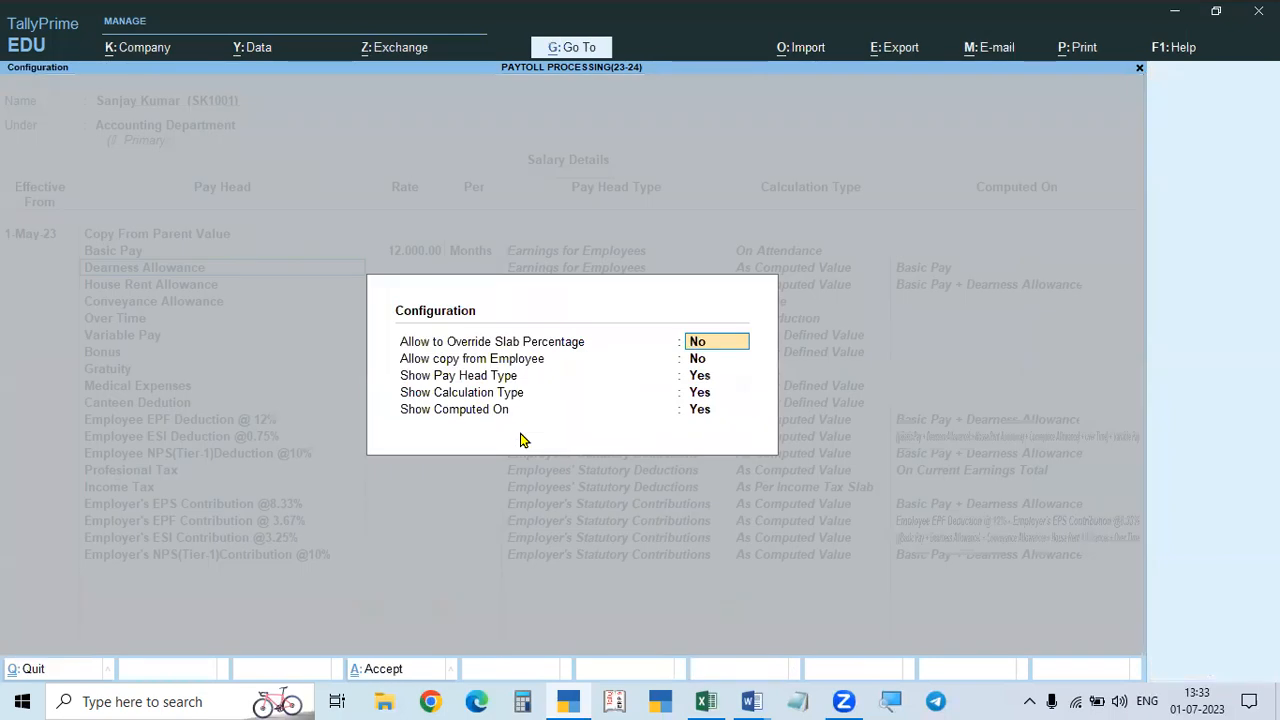
pyautogui.press('y')
pyautogui.hotkey('ctrl', 'a')
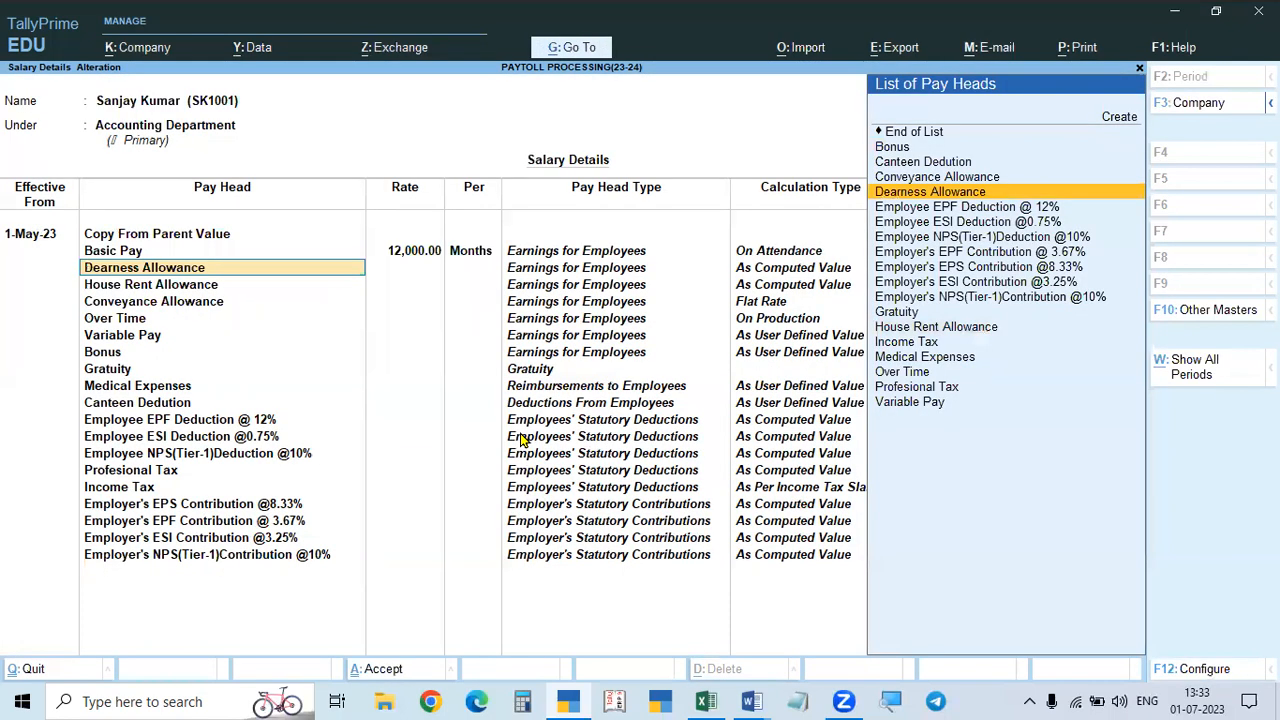
pyautogui.press('Return')
pyautogui.hotkey('alt', 'Tab')
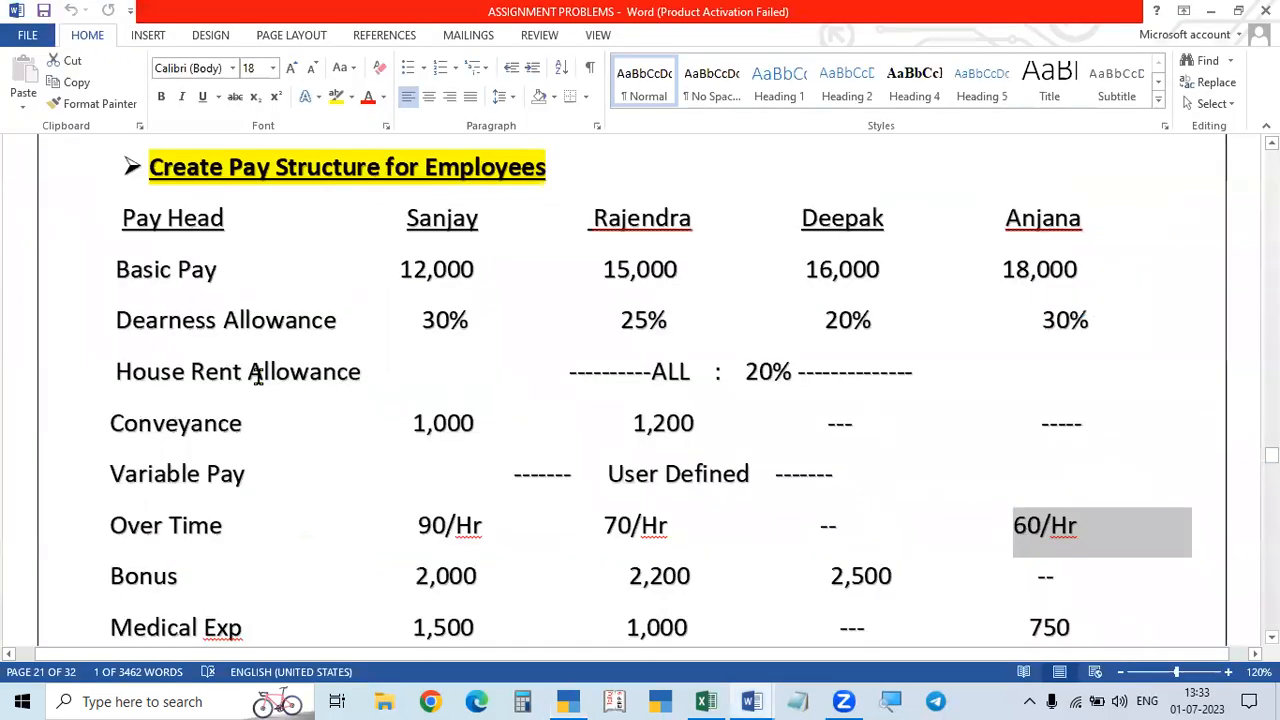
pyautogui.hotkey('alt', 'Tab')
pyautogui.write('30')
pyautogui.press('Return')
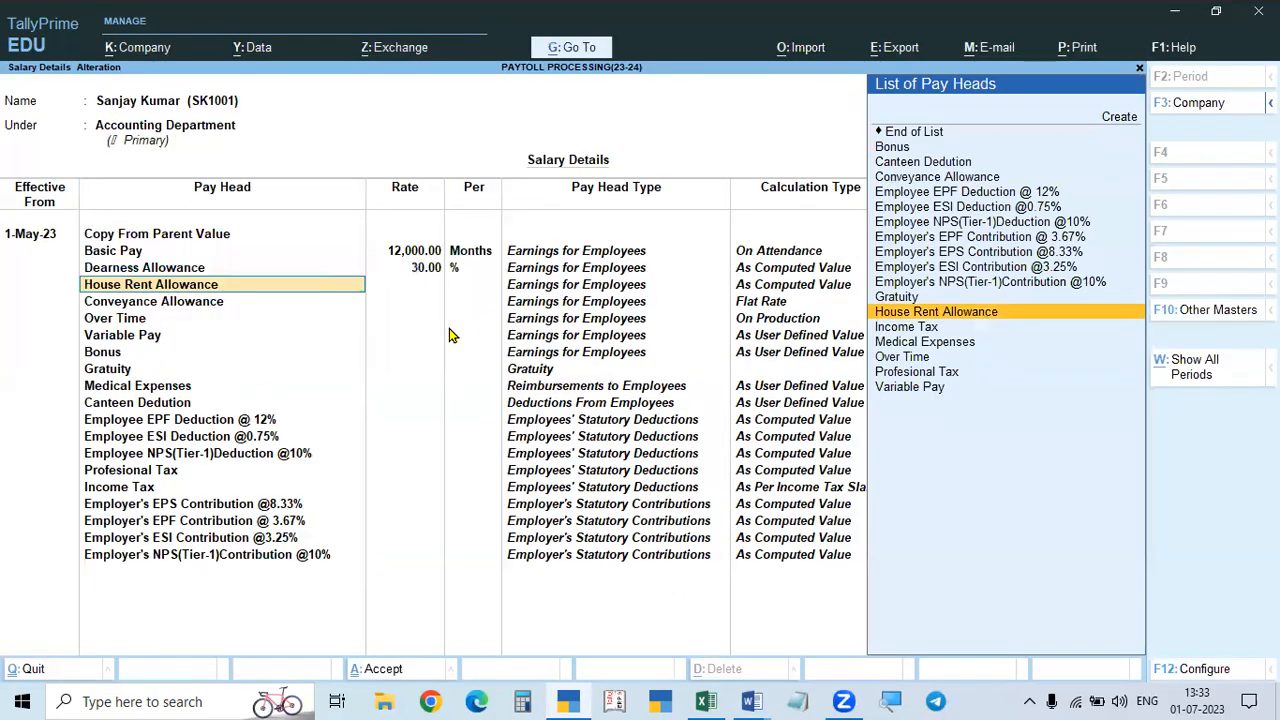
# Step: Set Allow to Override Slab Percentage to No and leave the Accounting Department employee's House Rent Allowance rate blank
pyautogui.press('F12')
pyautogui.write('n')
pyautogui.press('Return')
pyautogui.hotkey('ctrl', 'a')
pyautogui.press('Return')
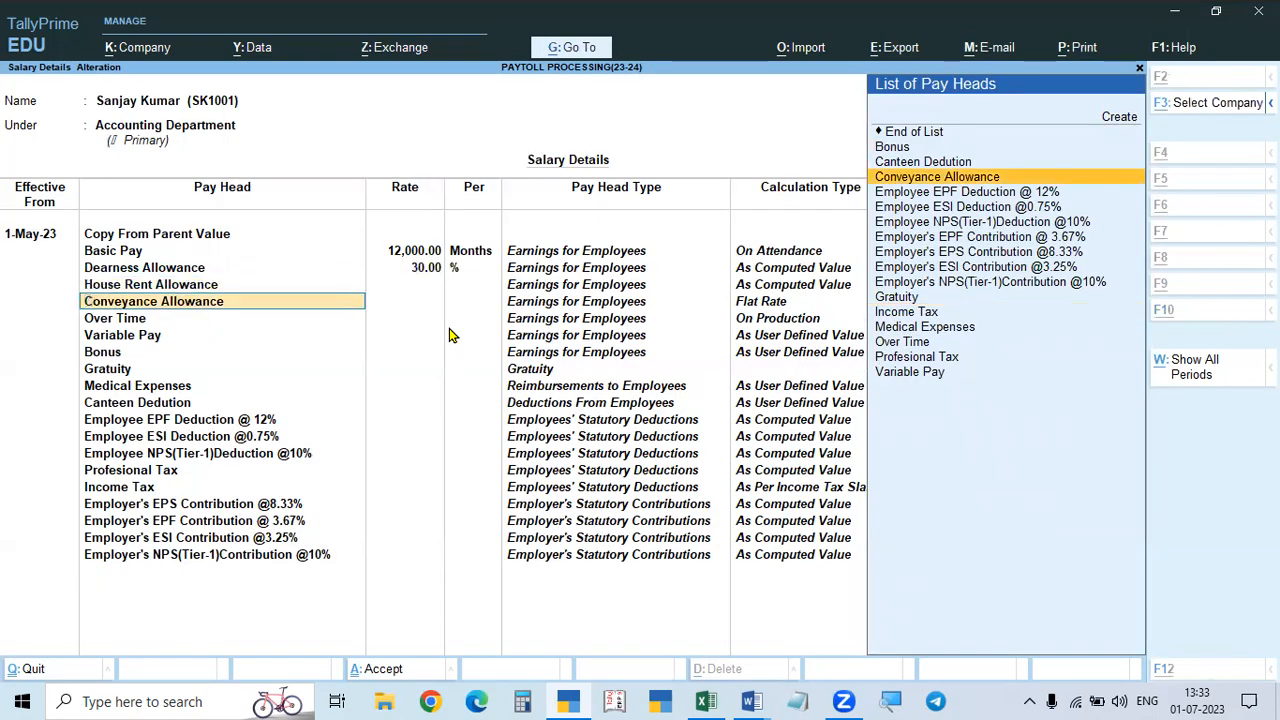
# Step: Look up the employee's Conveyance in the Word table and set the Conveyance Allowance rate to 1,000 in TallyPrime
pyautogui.hotkey('alt', 'Tab')
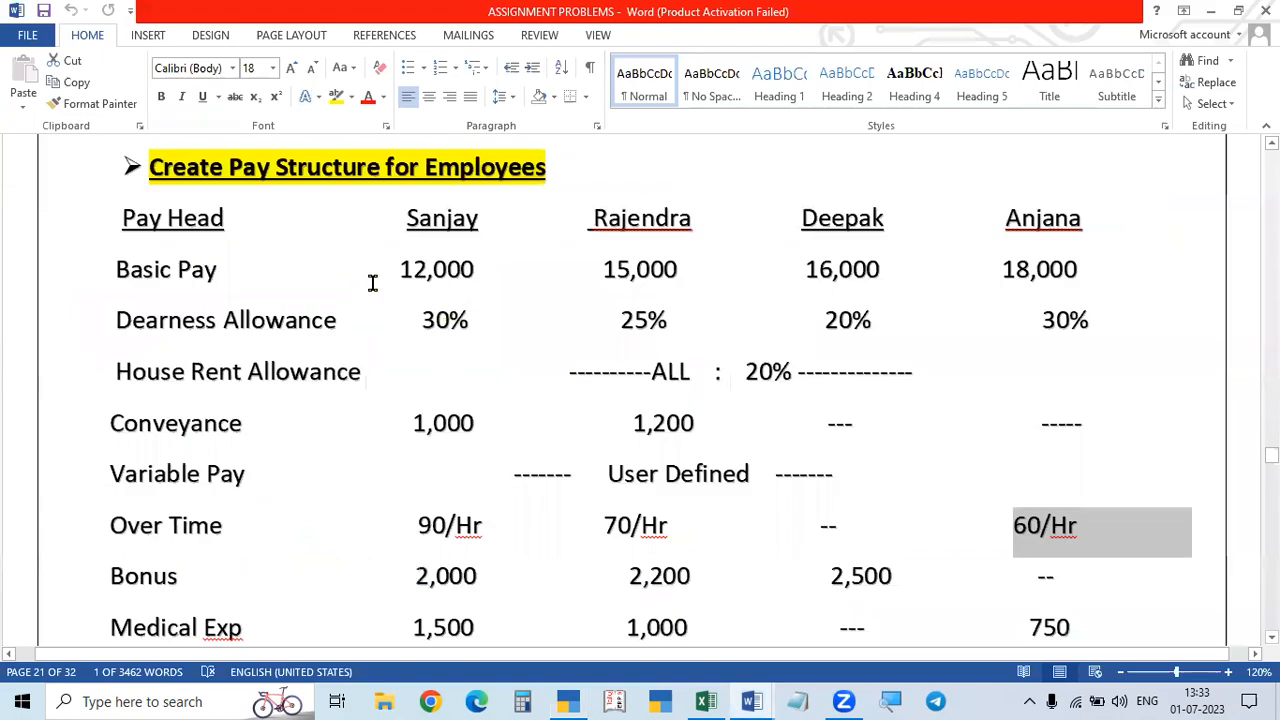
pyautogui.hotkey('alt', 'Tab')
pyautogui.press('Return')
pyautogui.write('1000')
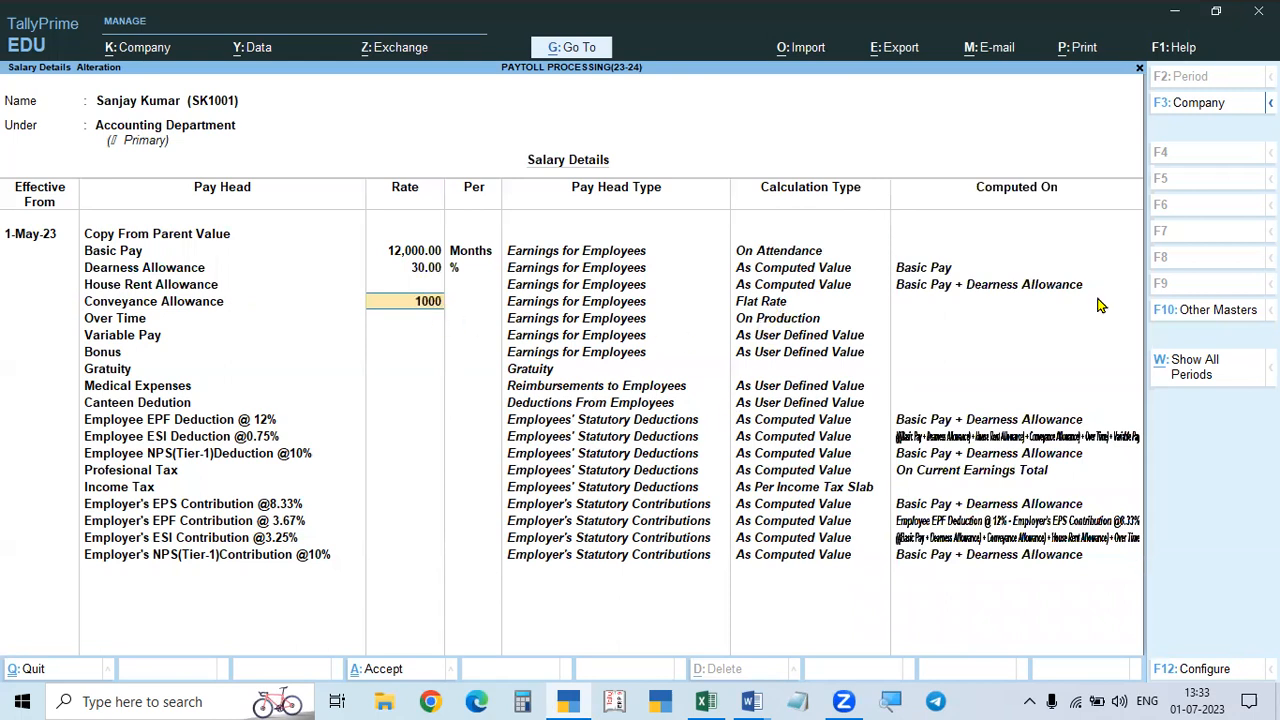
pyautogui.press('Return')
pyautogui.press('Return')
# Step: Look up the employee's Over Time in the Word table and set its rate to 90 per hour in TallyPrime
pyautogui.hotkey('alt', 'Tab')
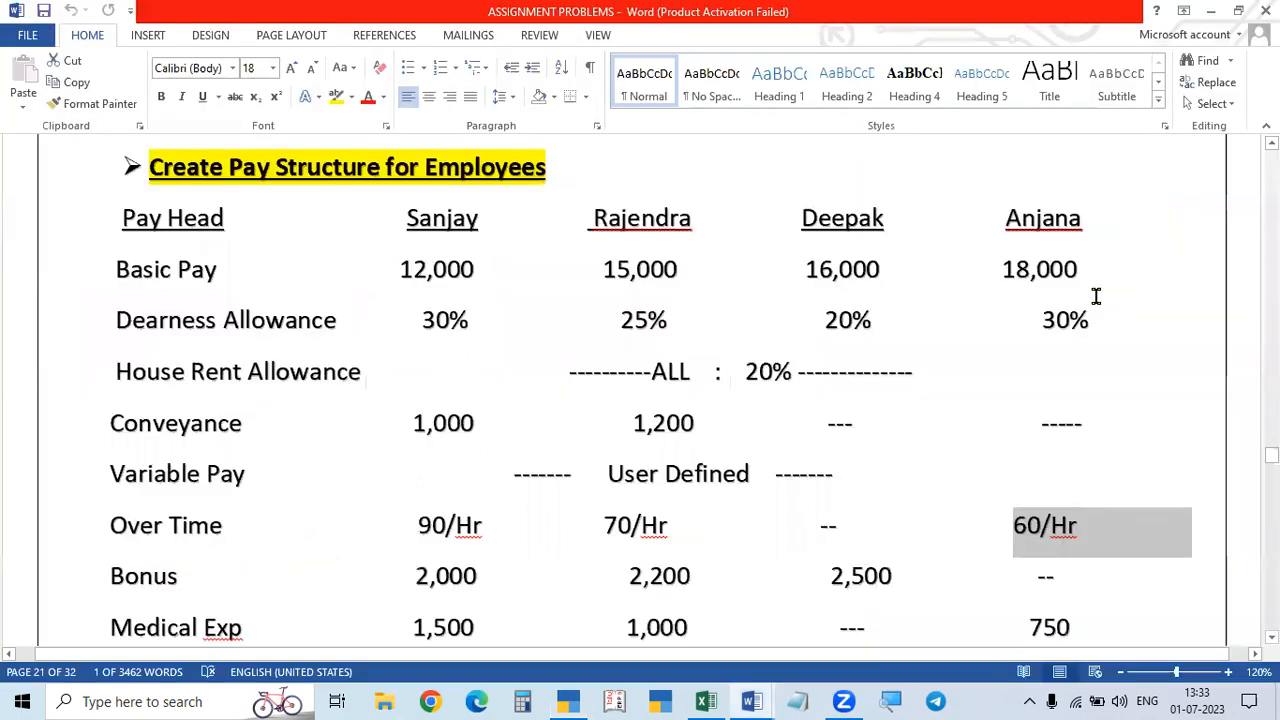
pyautogui.scroll(-1, 560, 482)
pyautogui.hotkey('alt', 'Tab')
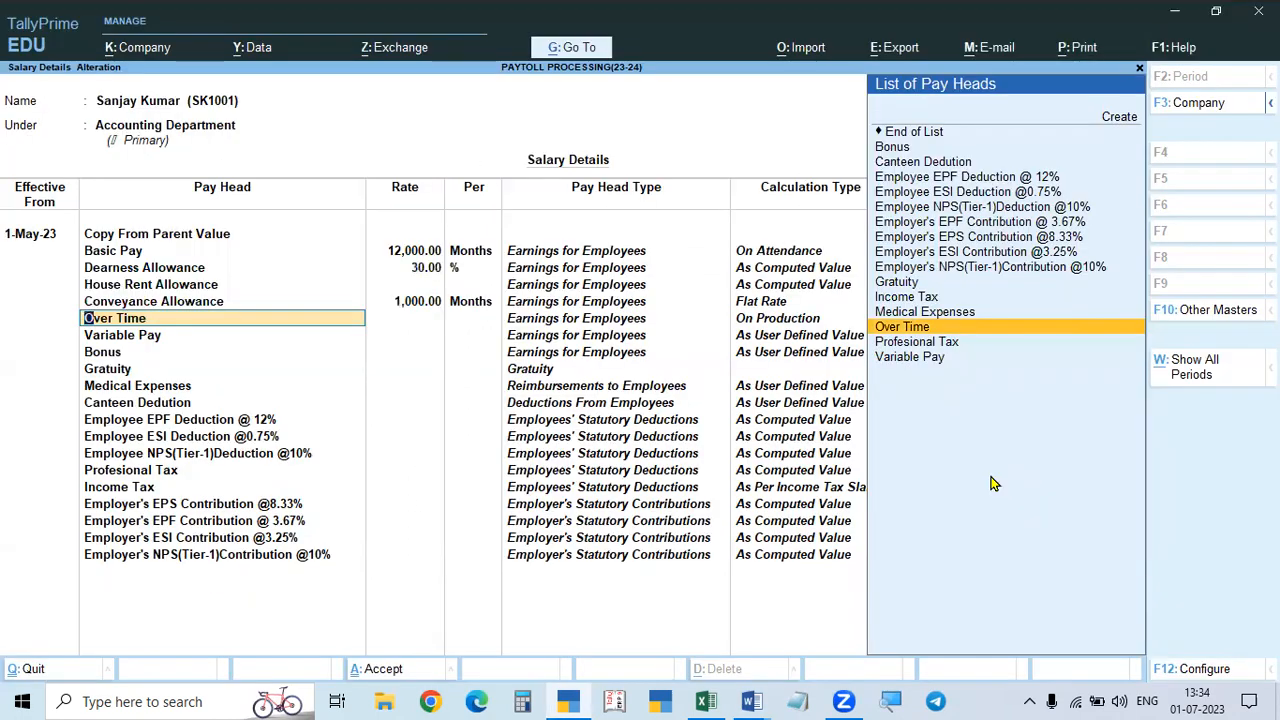
pyautogui.press('Return')
pyautogui.write('90')
pyautogui.press('Return')
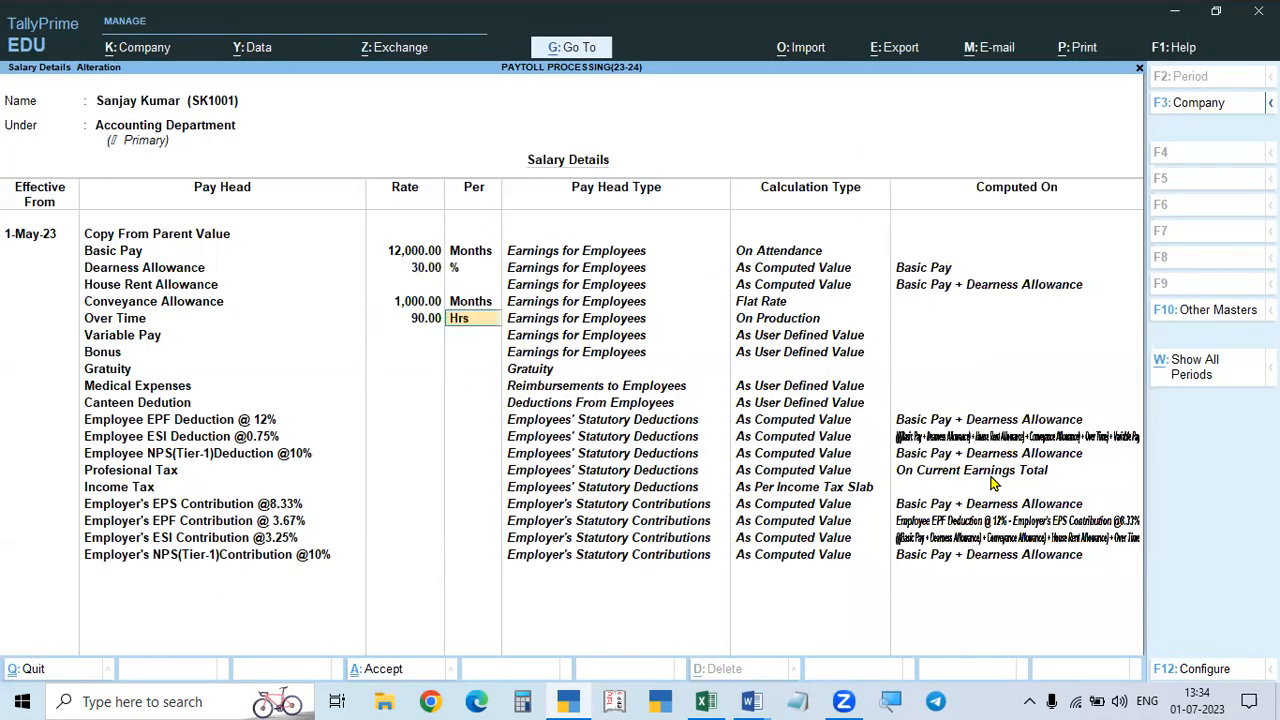
pyautogui.press('Return')
# Step: Leave the remaining pay heads from Variable Pay onward without rates and accept the Accounting Department employee's salary details
pyautogui.press('Return')
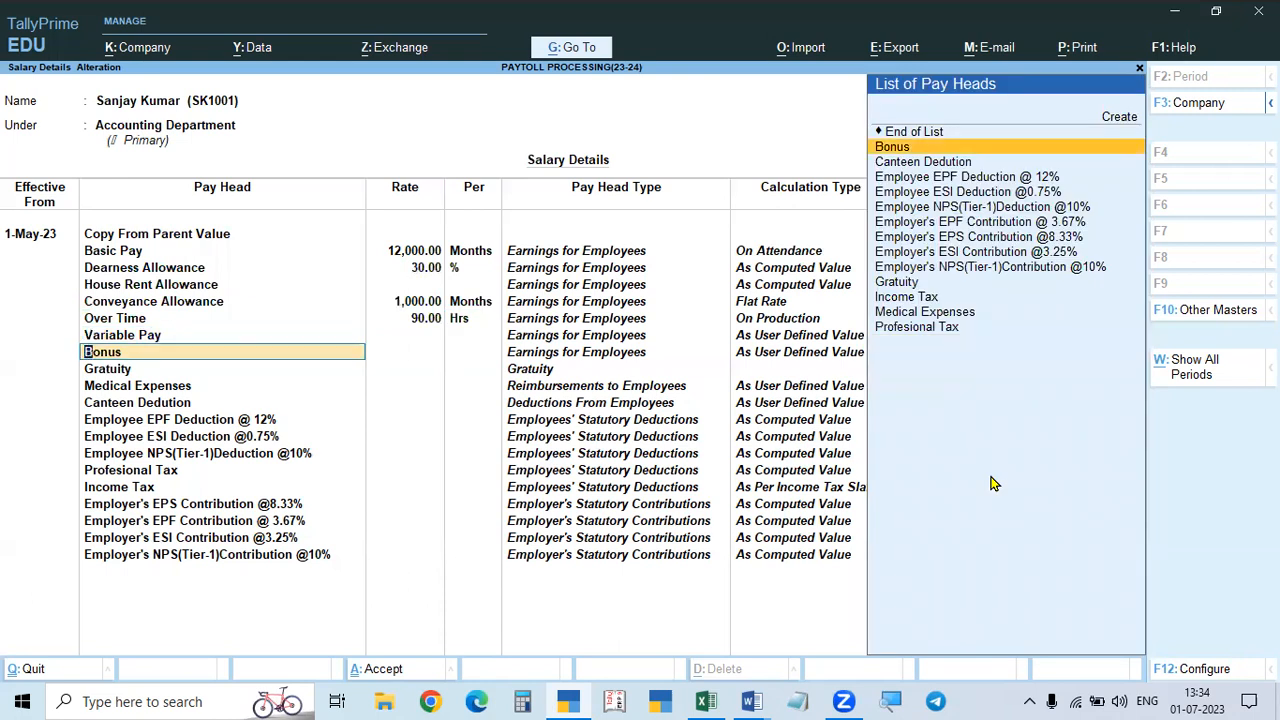
pyautogui.press('Return')
pyautogui.press('Return')
pyautogui.press('Return')
pyautogui.press('Return')
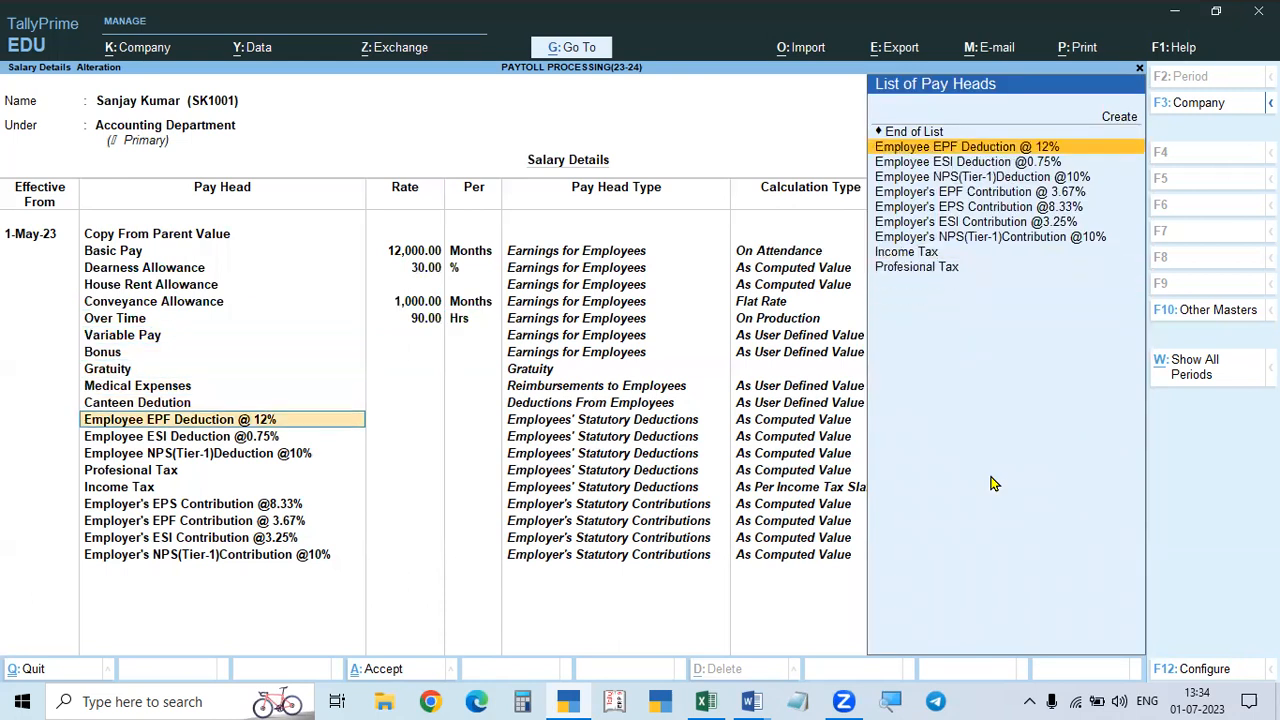
pyautogui.press('Return')
pyautogui.press('Return')
pyautogui.press('Return')
pyautogui.press('Return')
pyautogui.press('Return')
pyautogui.press('Return')
pyautogui.press('Return')
pyautogui.press('Return')
pyautogui.press('Return')
pyautogui.press('Return')
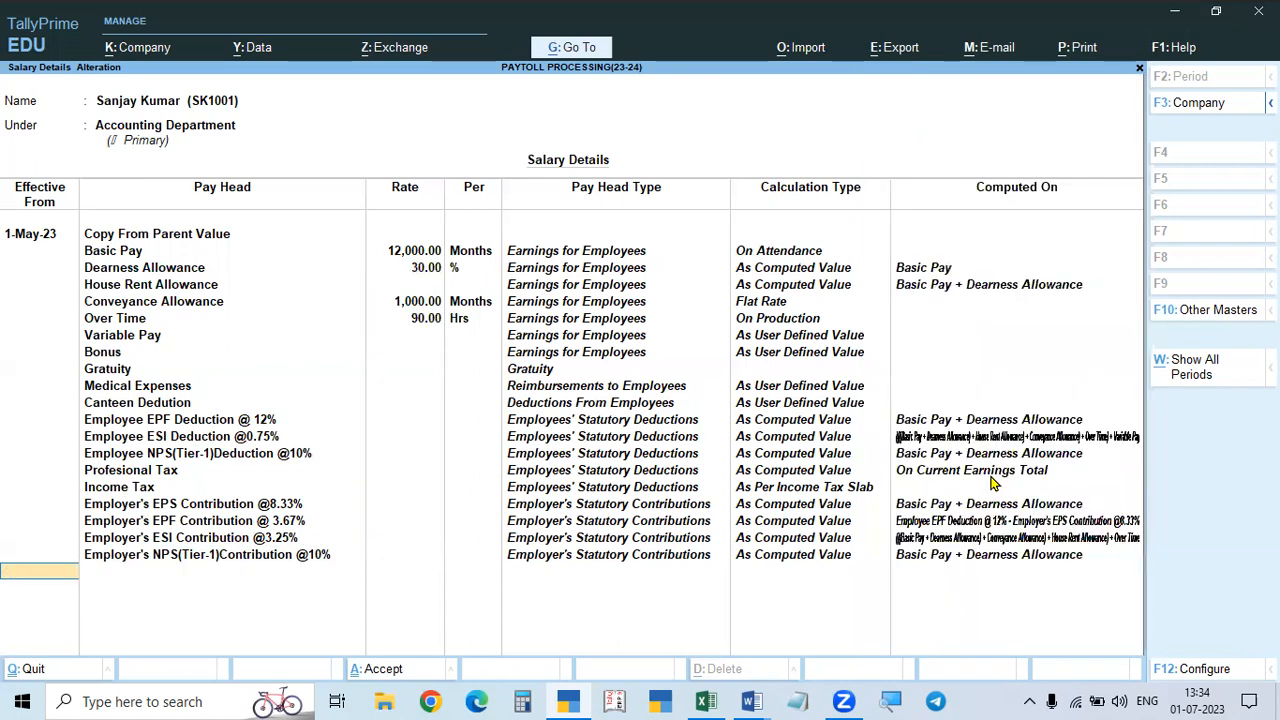
pyautogui.press('Return')
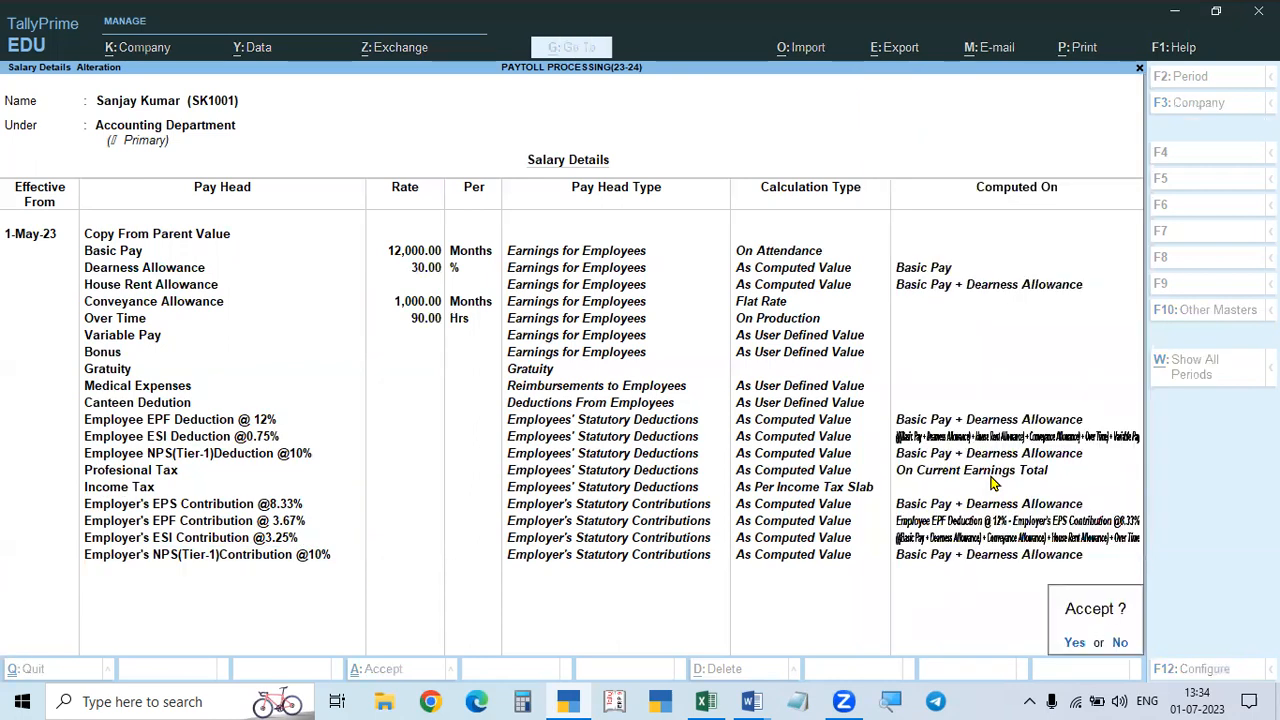
pyautogui.press('Return')
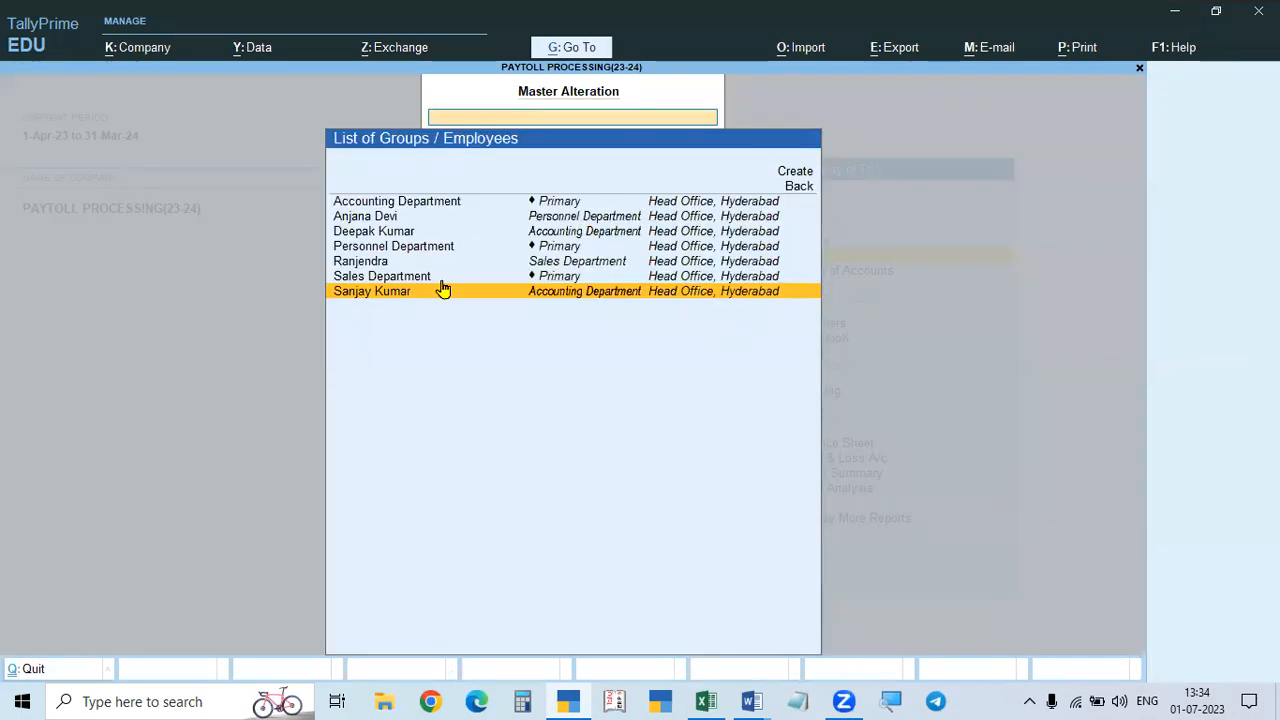
# Step: Review the rest of the pay structure and the Attendance Voucher section for May 2023 in the Word assignment
pyautogui.hotkey('alt', 'Tab')
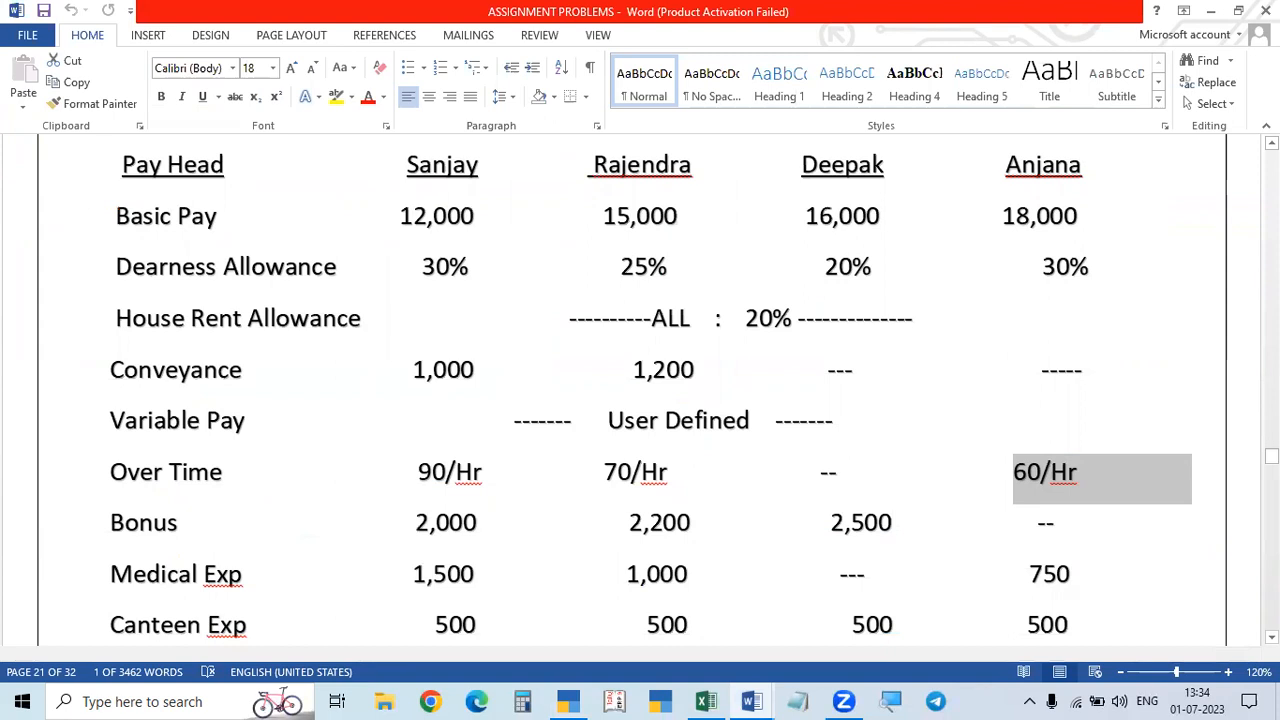
pyautogui.scroll(-2, 632, 390)
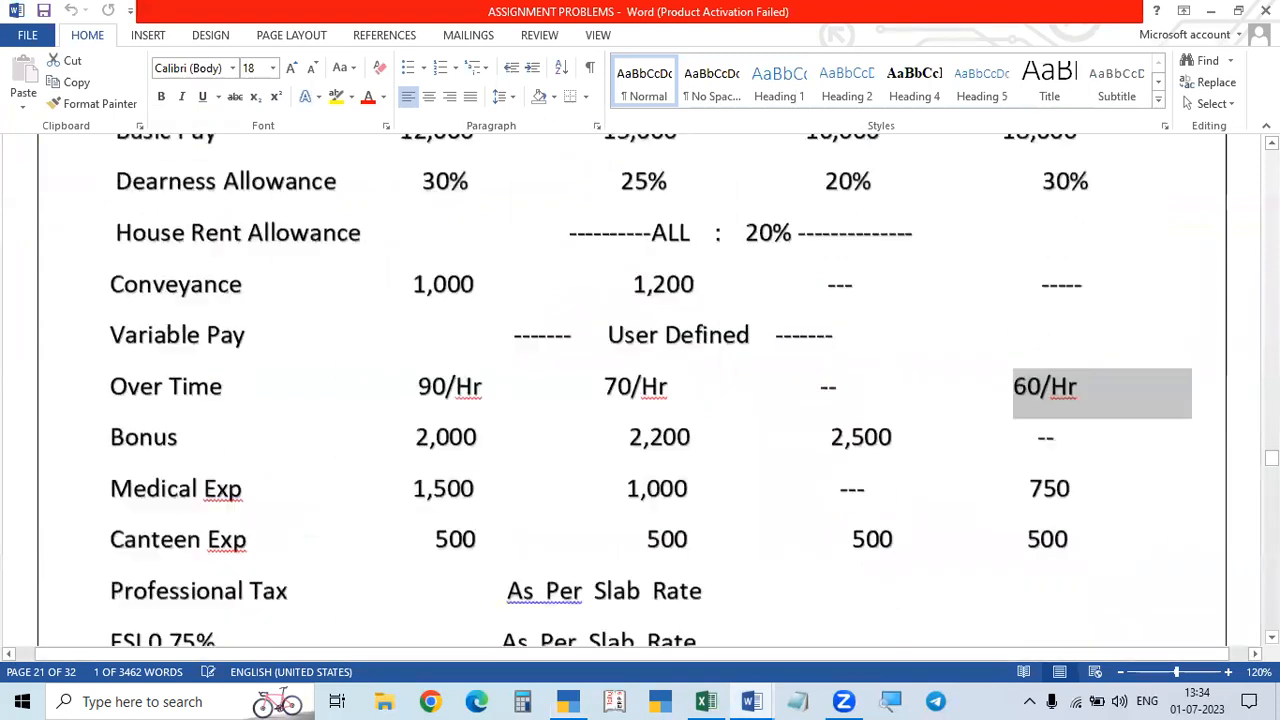
pyautogui.scroll(-1, 632, 390)
pyautogui.scroll(-2, 763, 471)
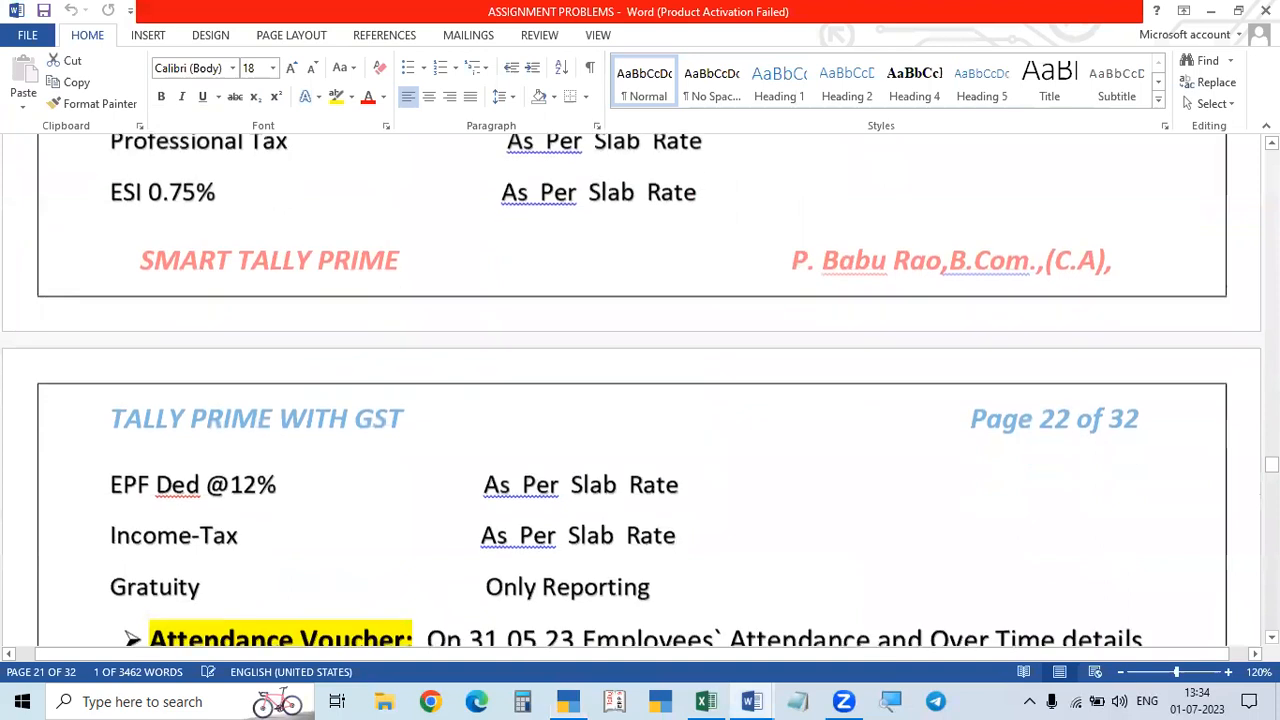
pyautogui.scroll(2, 411, 466)
pyautogui.scroll(-4, 626, 346)
pyautogui.scroll(1, 860, 377)
pyautogui.hotkey('alt', 'Tab')
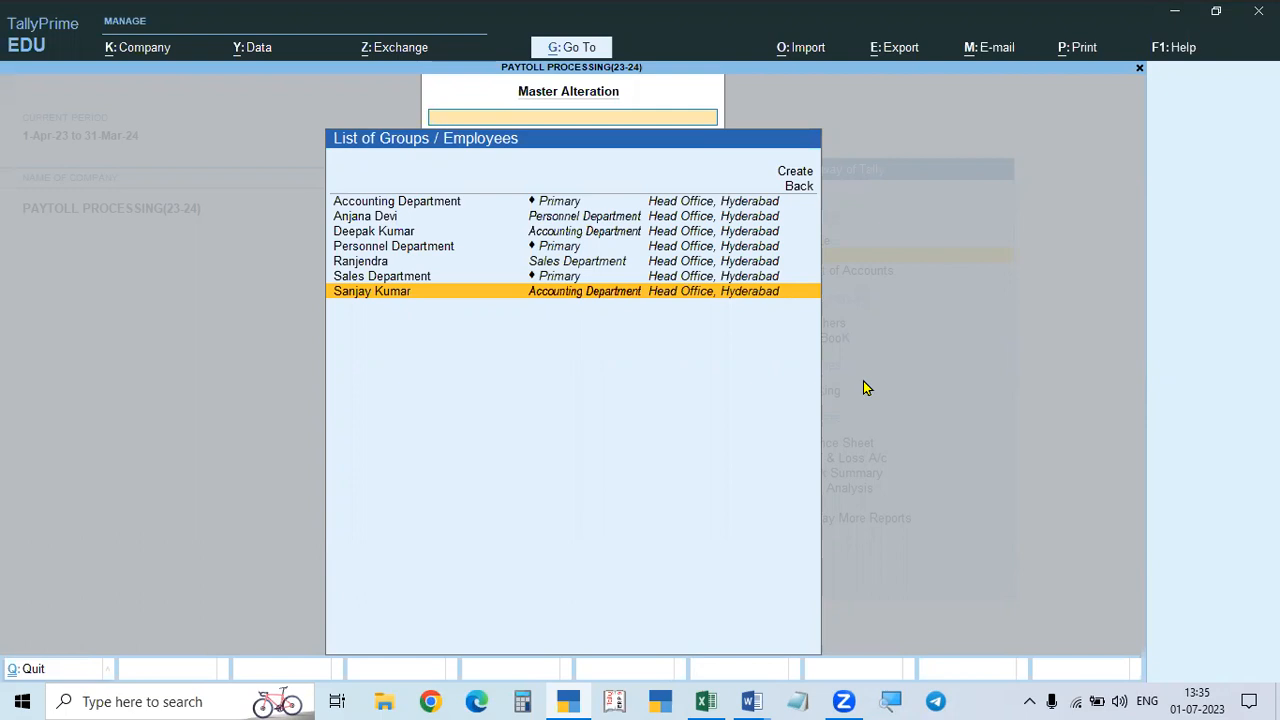
pyautogui.hotkey('alt', 'Tab')
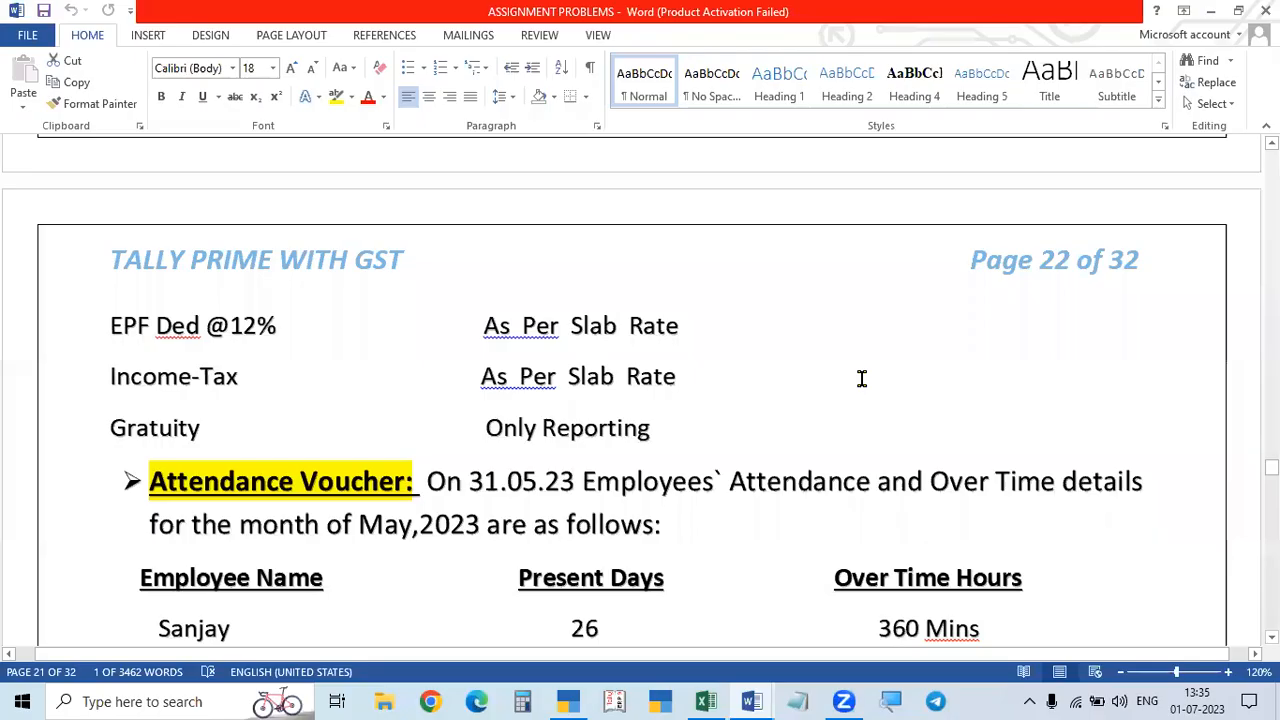
# Step: Switch back to TallyPrime, leave the master alteration for the Gateway of Tally and open voucher creation
pyautogui.hotkey('alt', 'Tab')
pyautogui.press('Escape')
pyautogui.press('Escape')
pyautogui.press('Escape')
pyautogui.press('Escape')
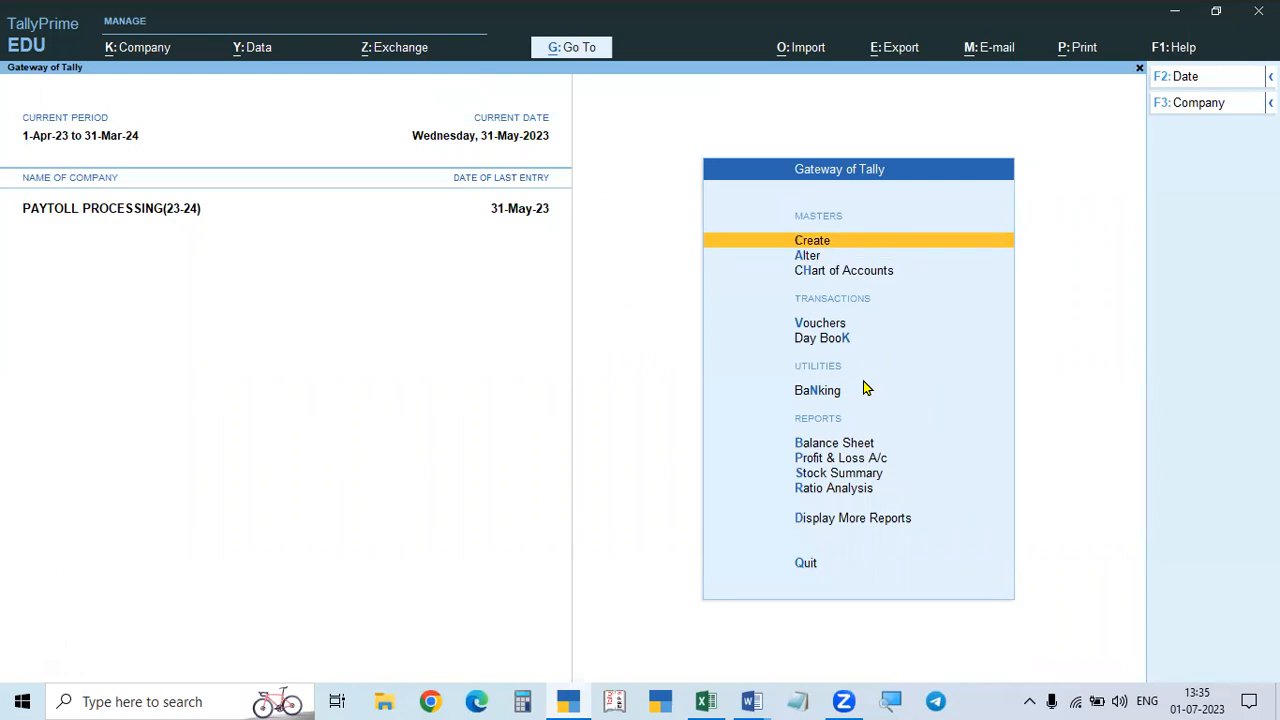
pyautogui.press('Down')
pyautogui.press('Down')
pyautogui.press('Down')
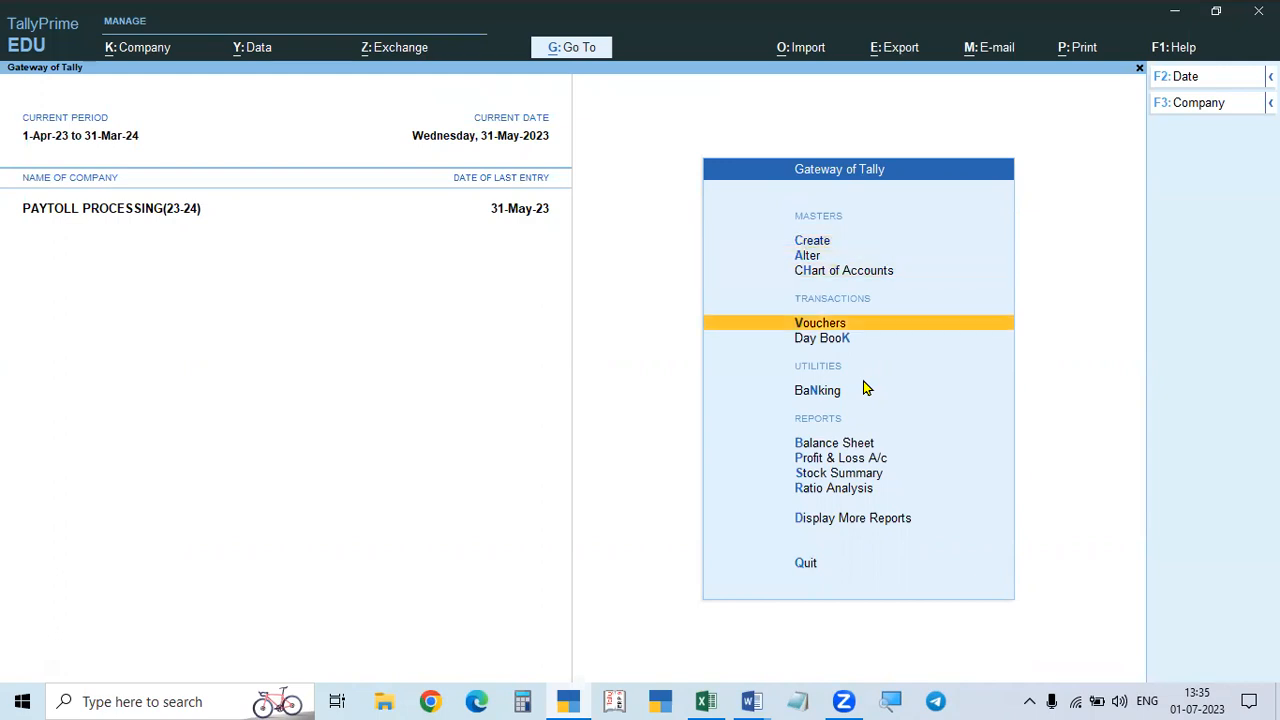
pyautogui.press('Return')
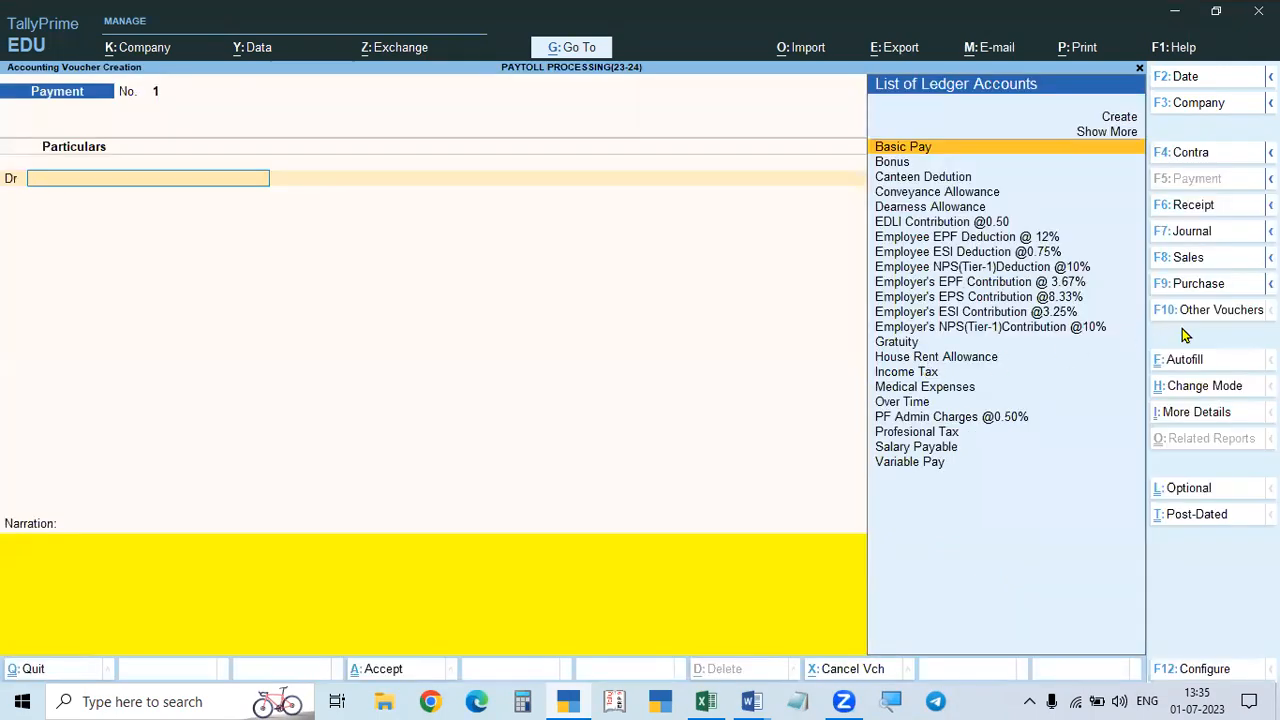
# Step: Change the voucher type from Payment to the Attendance payroll voucher
pyautogui.click(1220, 316)
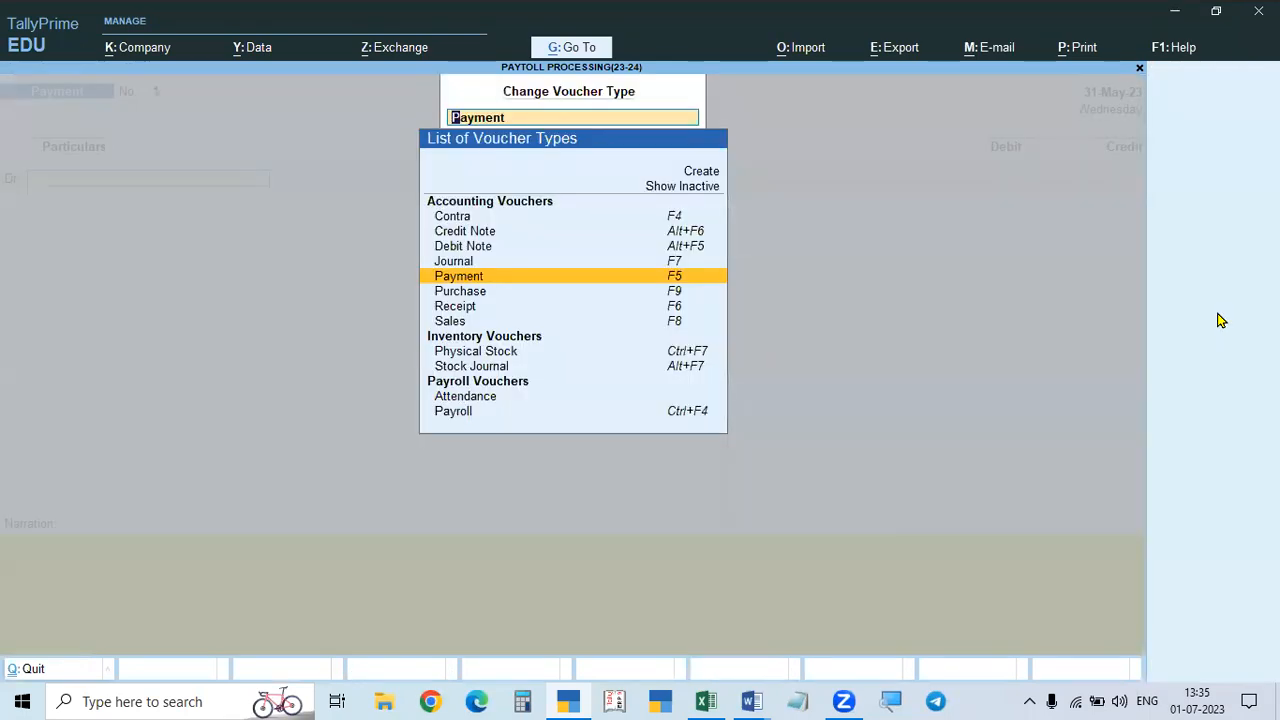
pyautogui.press('Down')
pyautogui.press('Down')
pyautogui.press('Down')
pyautogui.press('Down')
pyautogui.press('Down')
pyautogui.press('Down')
pyautogui.press('Down')
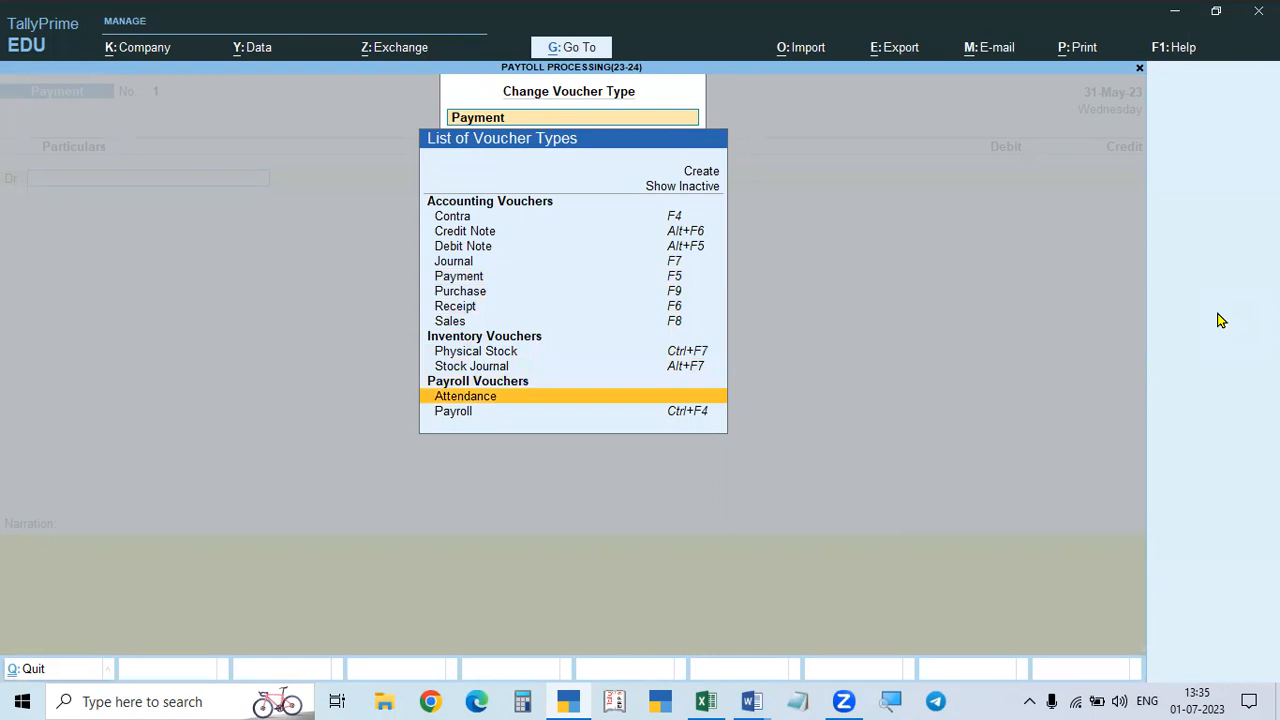
pyautogui.press('Return')
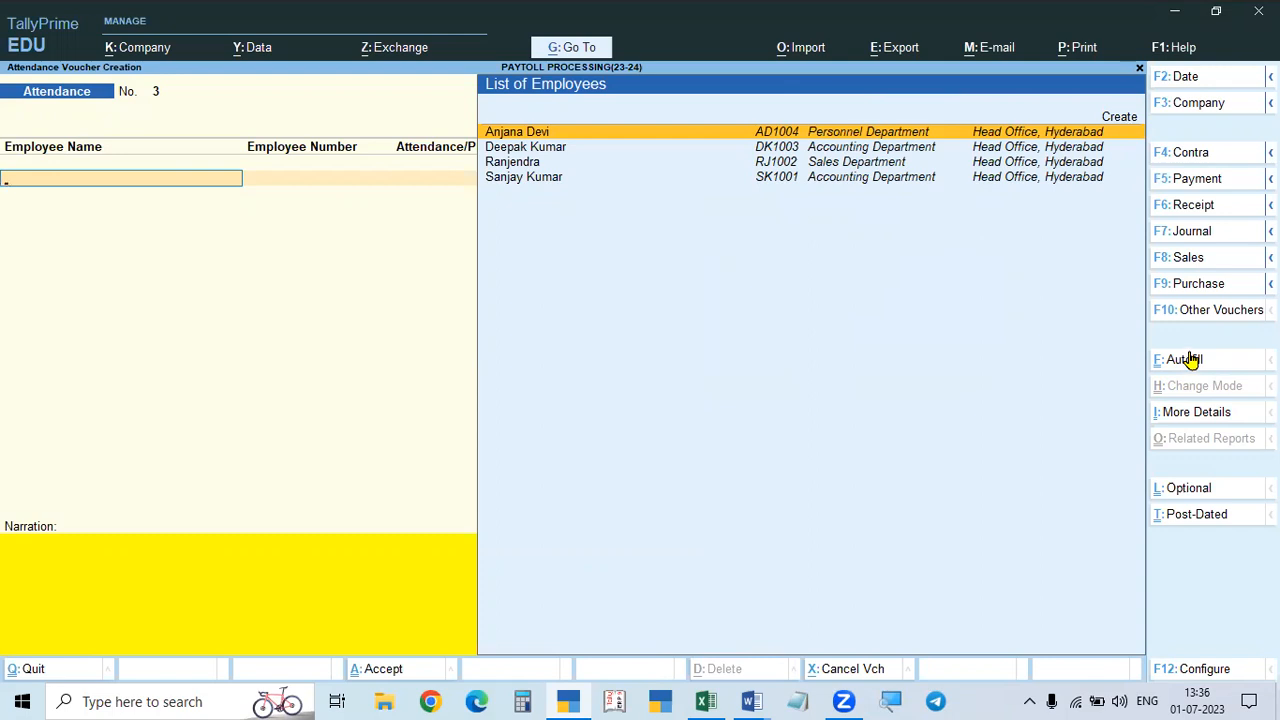
# Step: Start an Attendance Autofill for the voucher dated 31-5-2023 with the Head Office, Hyderabad employee category
pyautogui.hotkey('ctrl', 'f')
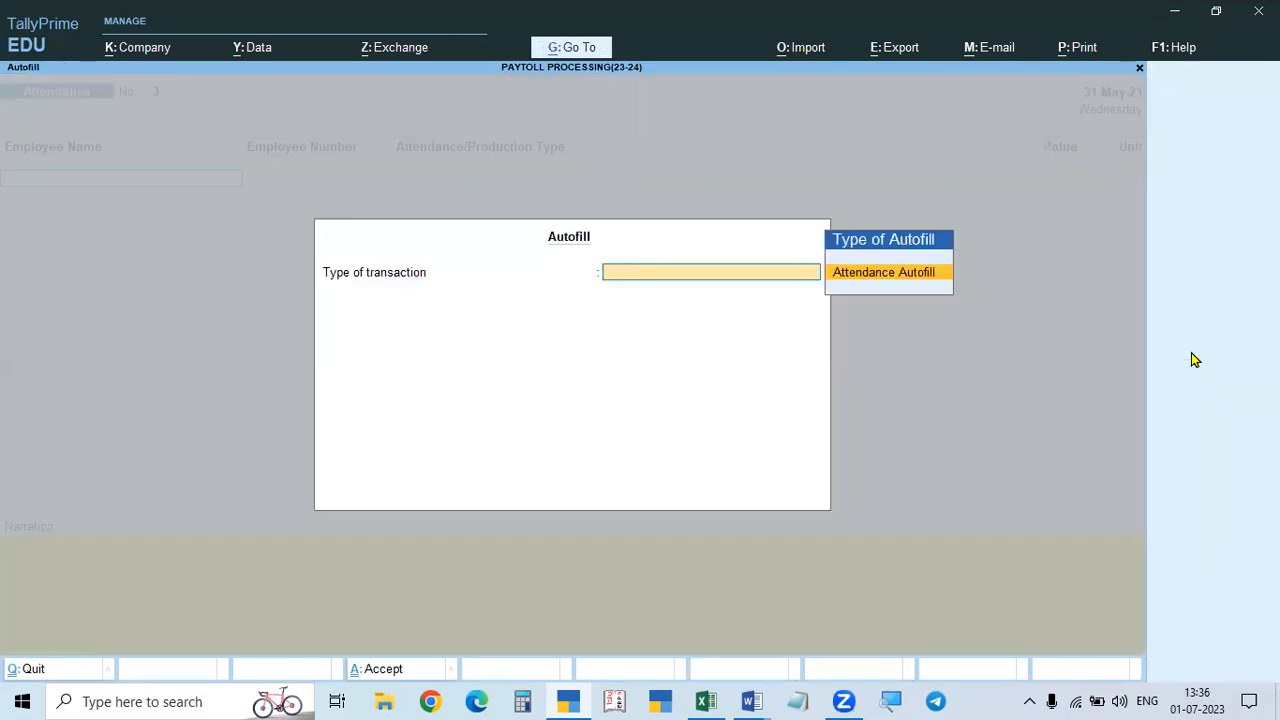
pyautogui.press('Return')
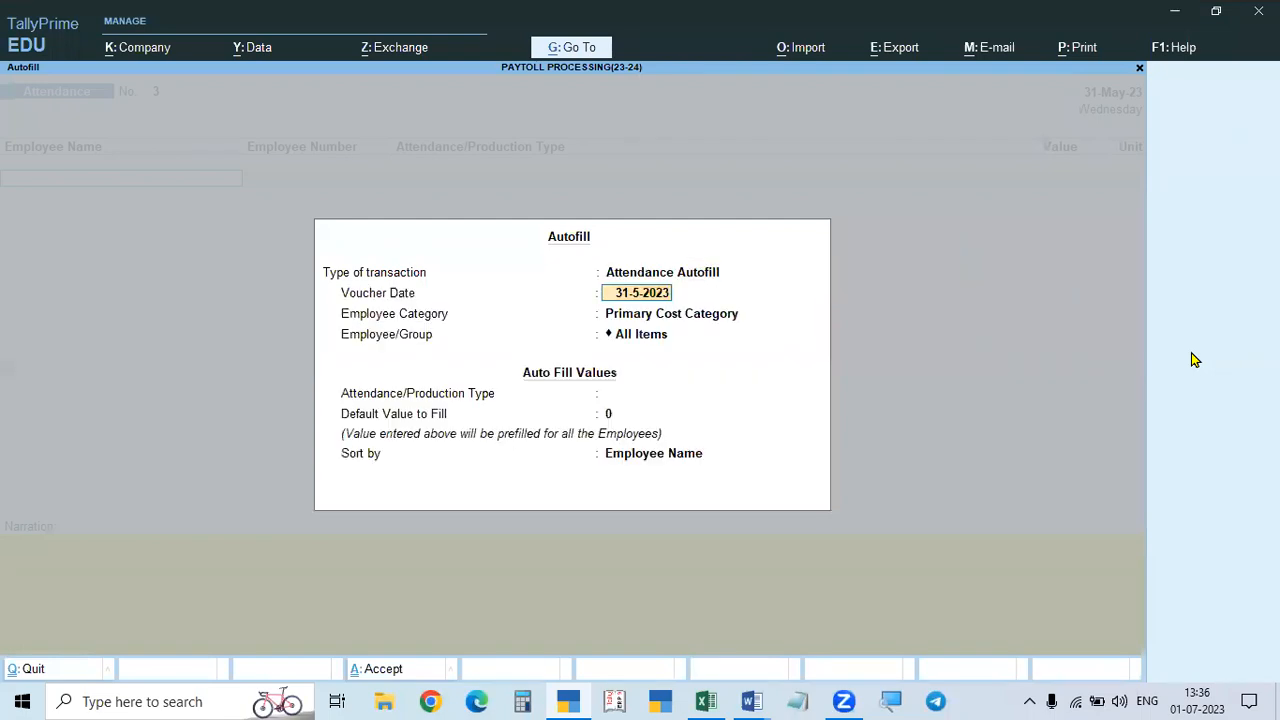
pyautogui.write('31.5')
pyautogui.press('Return')
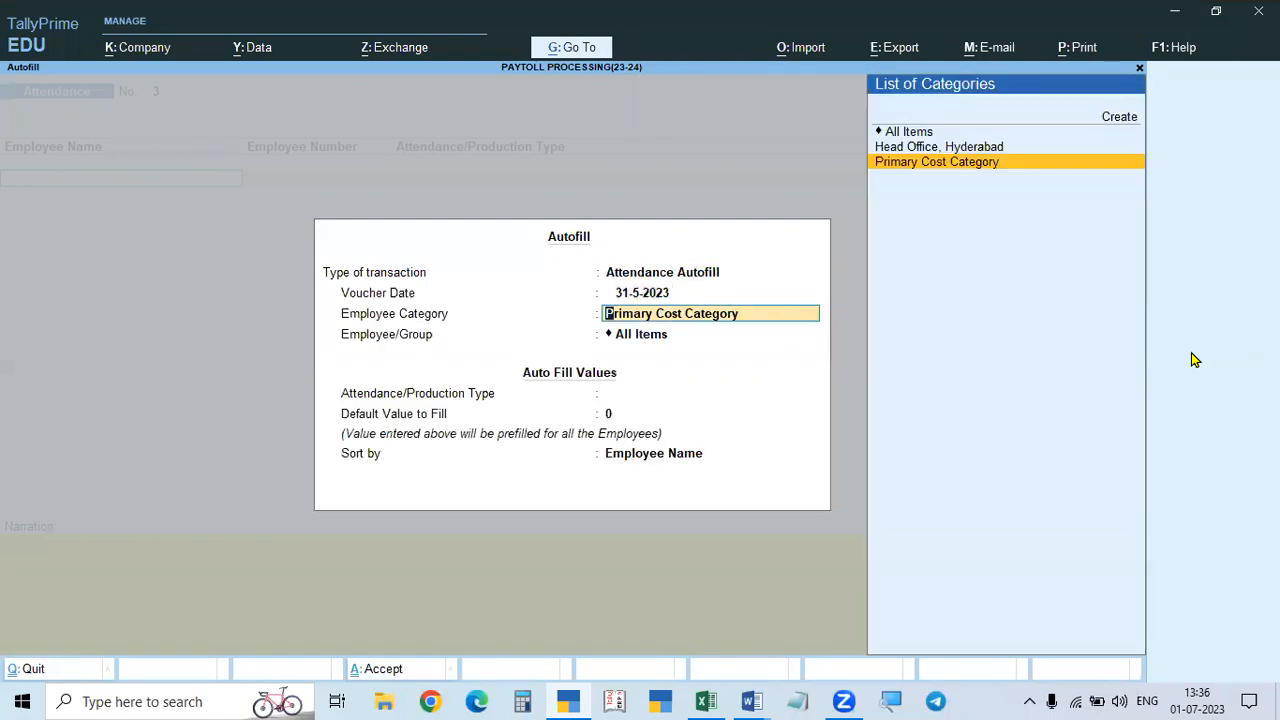
pyautogui.press('Up')
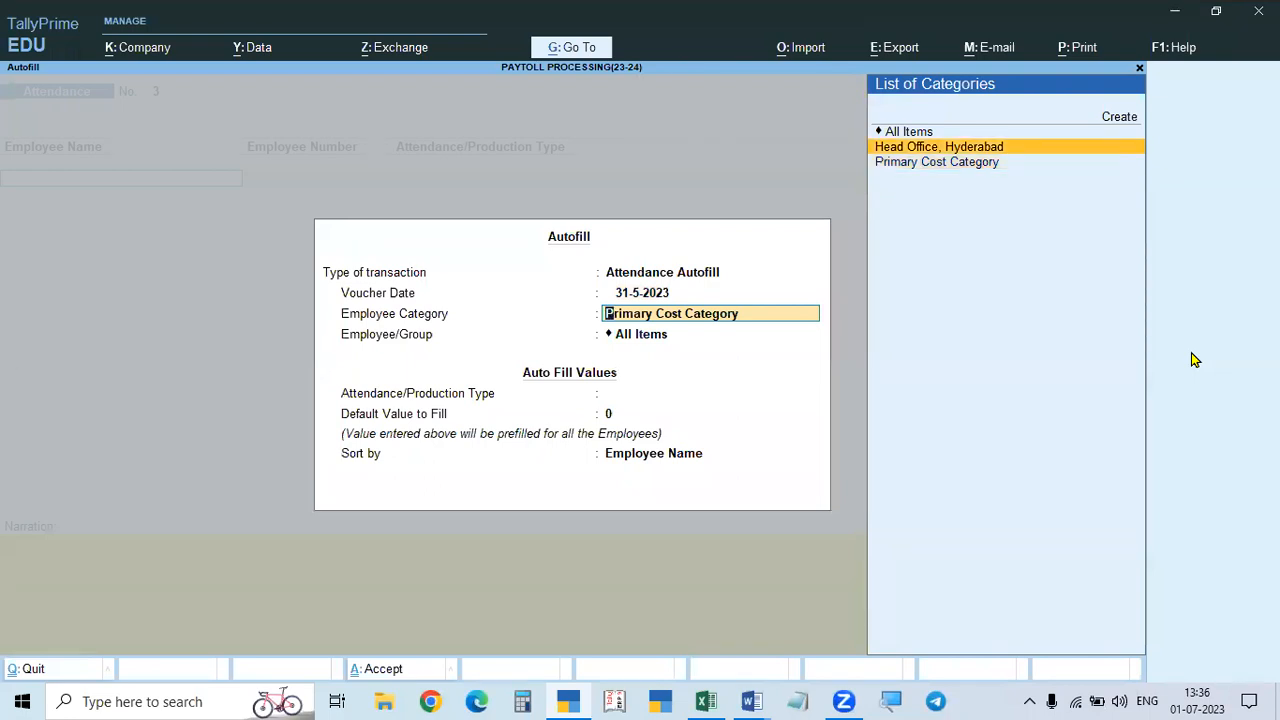
pyautogui.press('Return')
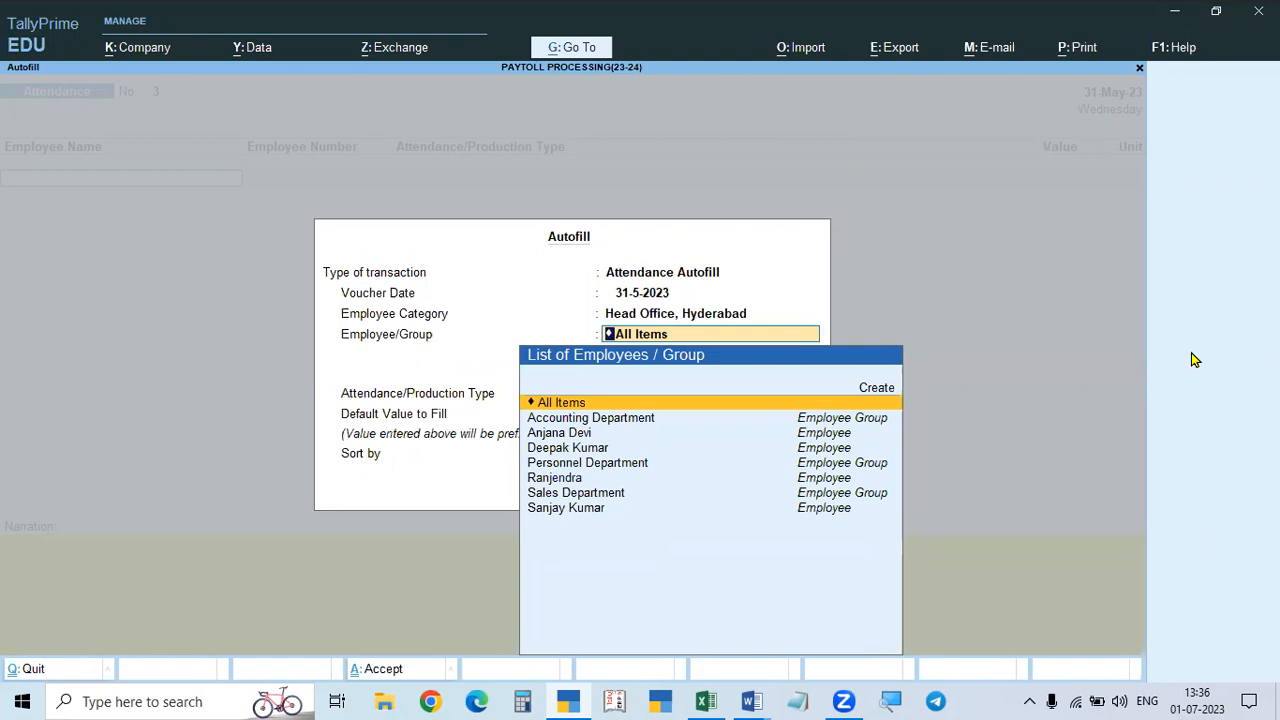
# Step: Complete the autofill for all items with the Present attendance type, default value 0 and sorting by Employee Number Only
pyautogui.press('Return')
pyautogui.press('Down')
pyautogui.press('Up')
pyautogui.press('Down')
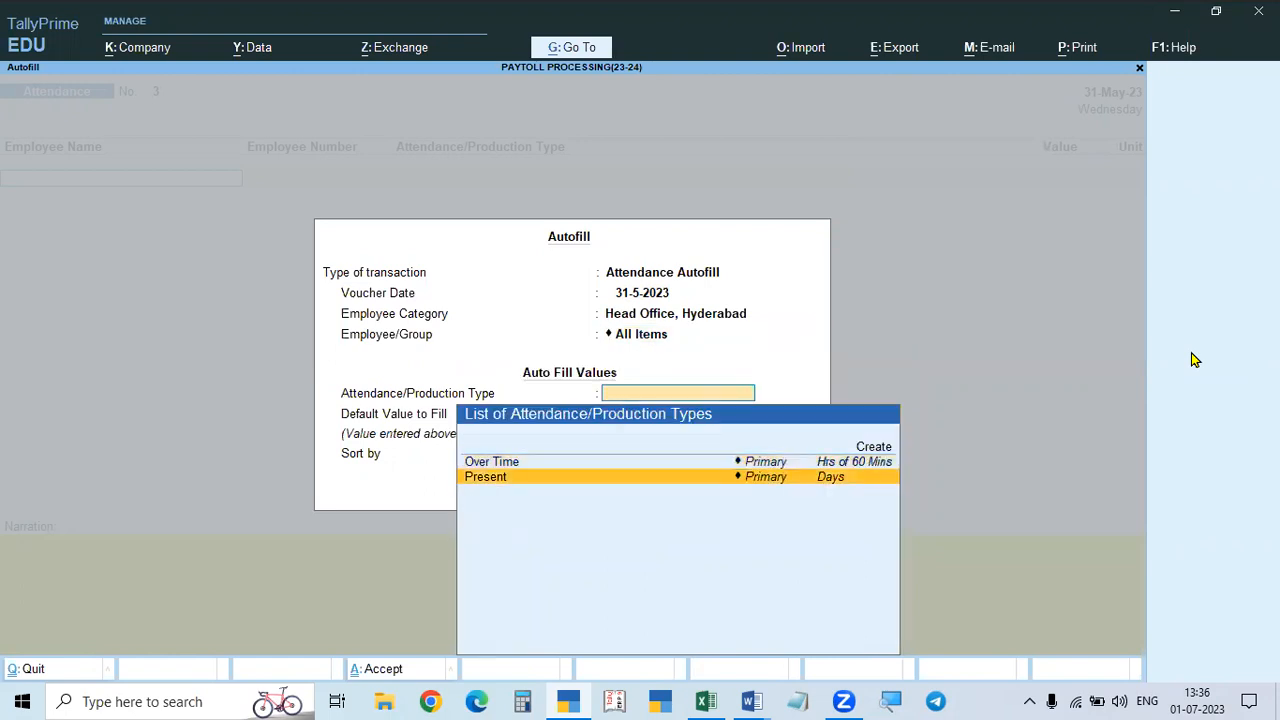
pyautogui.press('Return')
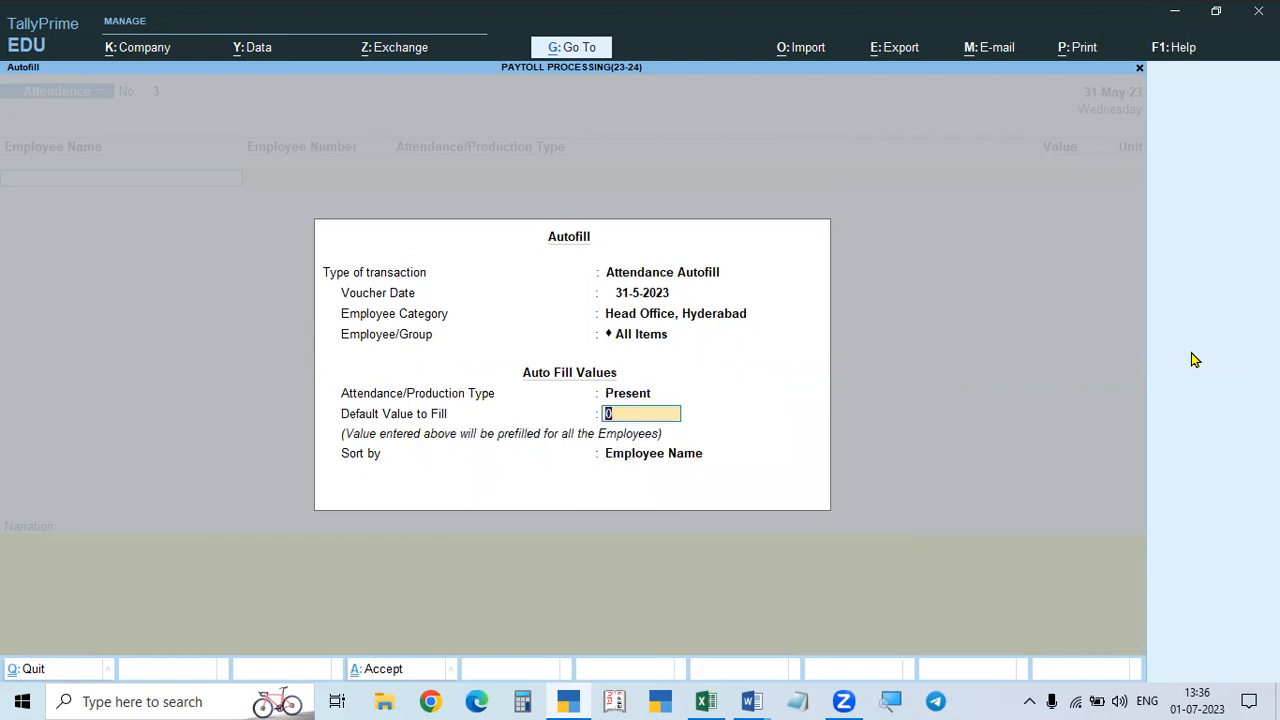
pyautogui.press('Return')
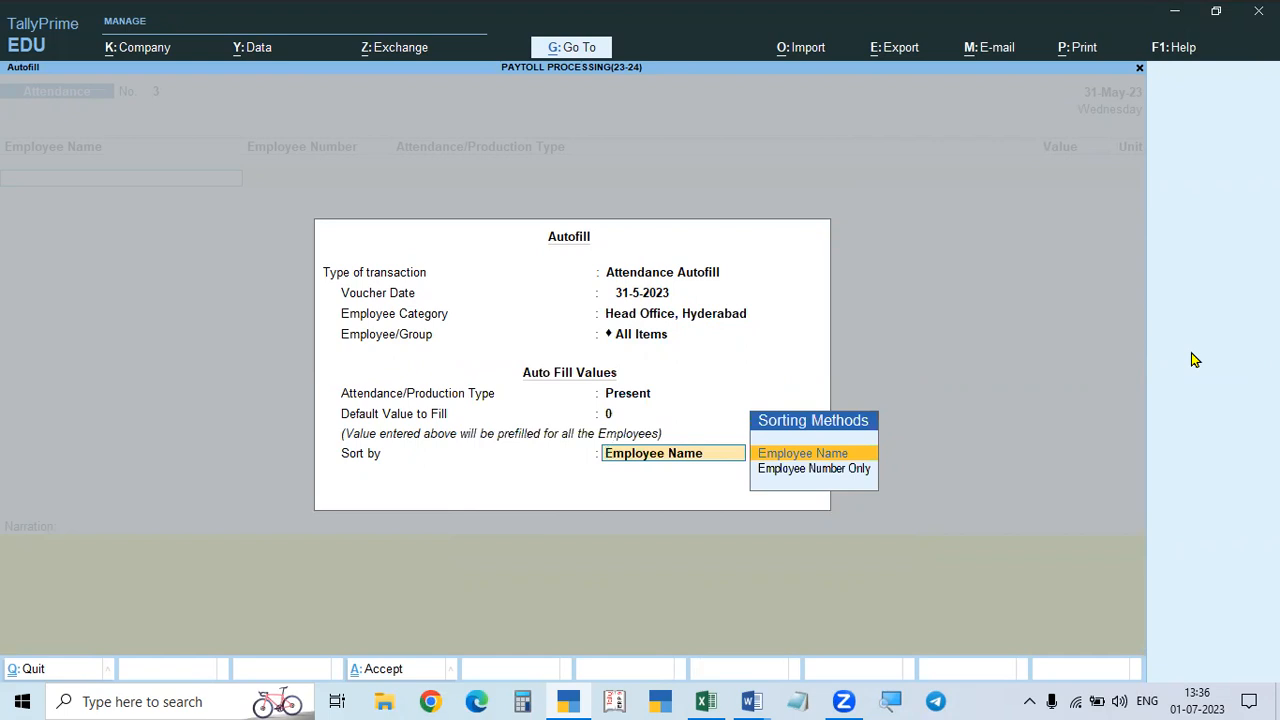
pyautogui.press('Down')
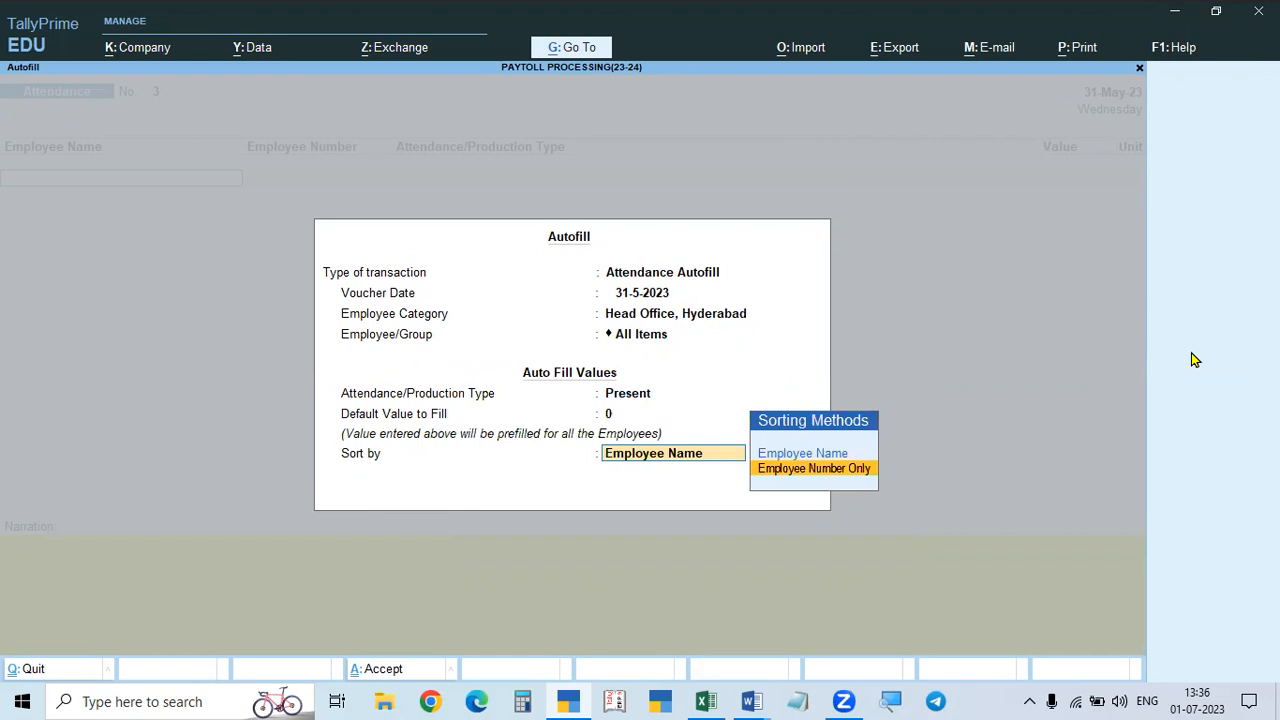
pyautogui.hotkey('ctrl', 'a')
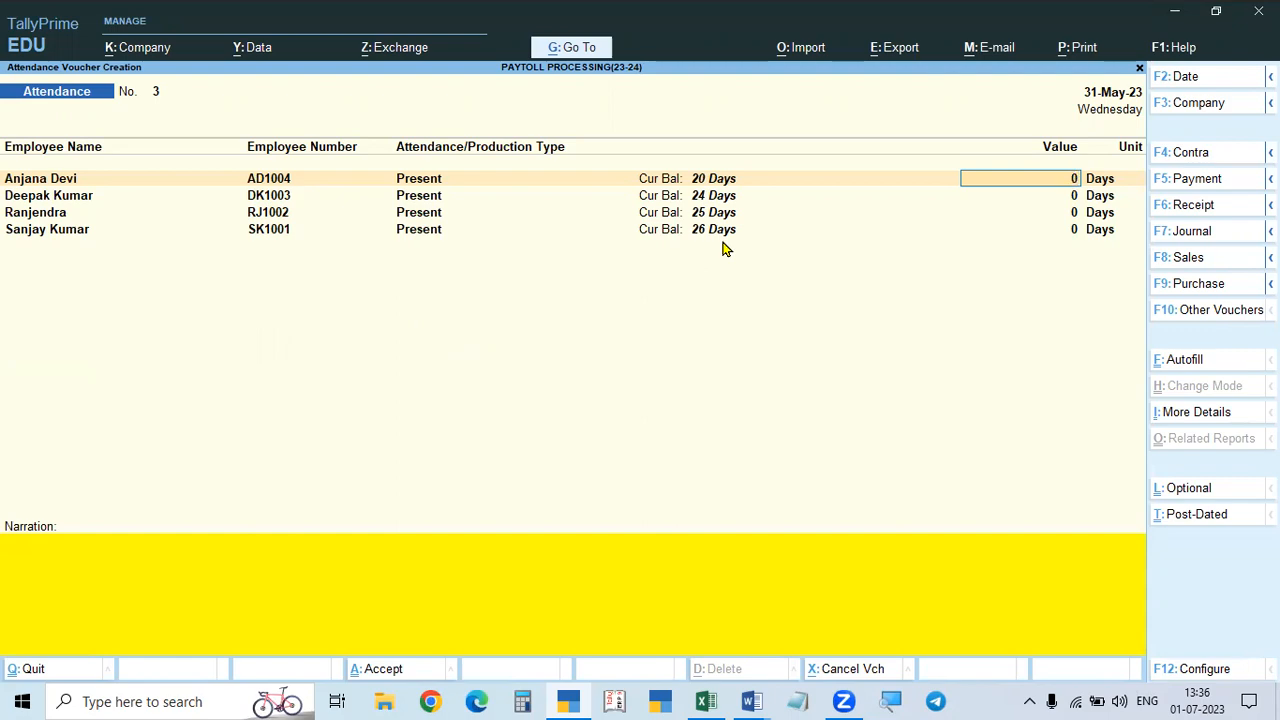
# Step: Check the present days in the Word assignment and try entering Present values of -20, -24, -26 and -26 days for the four employees
pyautogui.hotkey('alt', 'Tab')
pyautogui.scroll(-5, 726, 249)
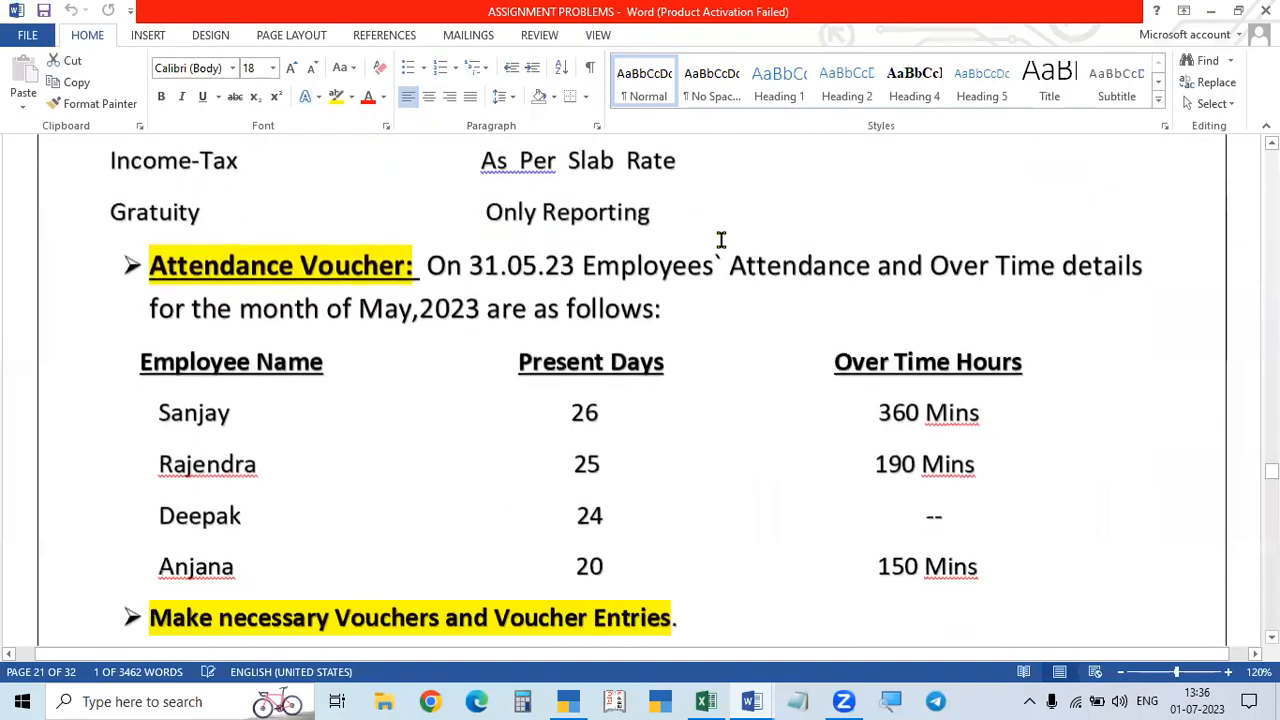
pyautogui.moveTo(576, 515); pyautogui.dragTo(666, 503)
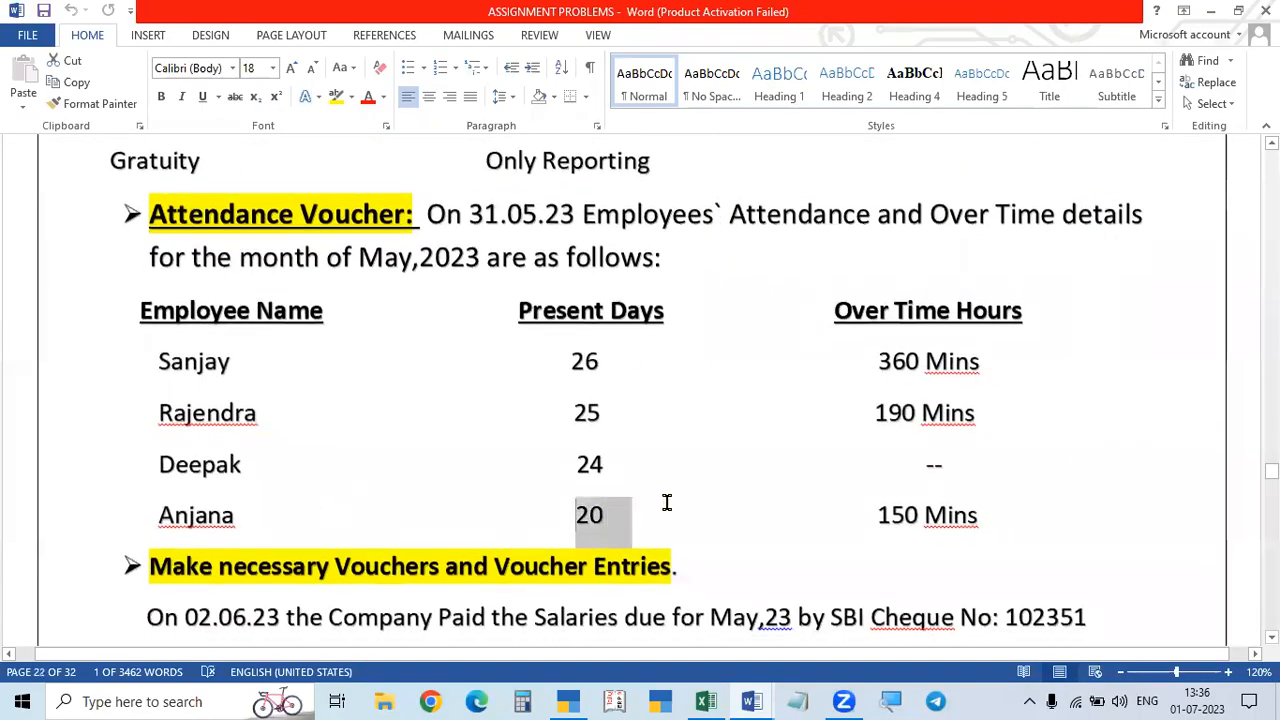
pyautogui.hotkey('alt', 'Tab')
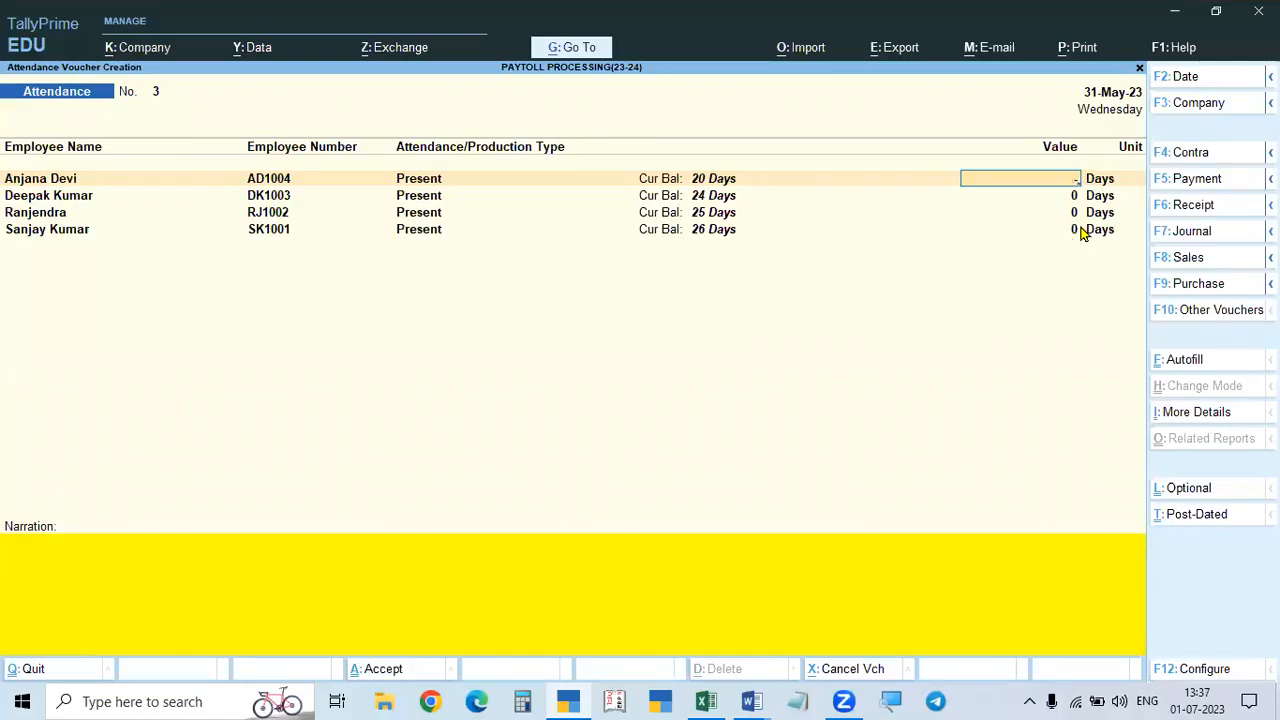
pyautogui.write('-20')
pyautogui.press('Return')
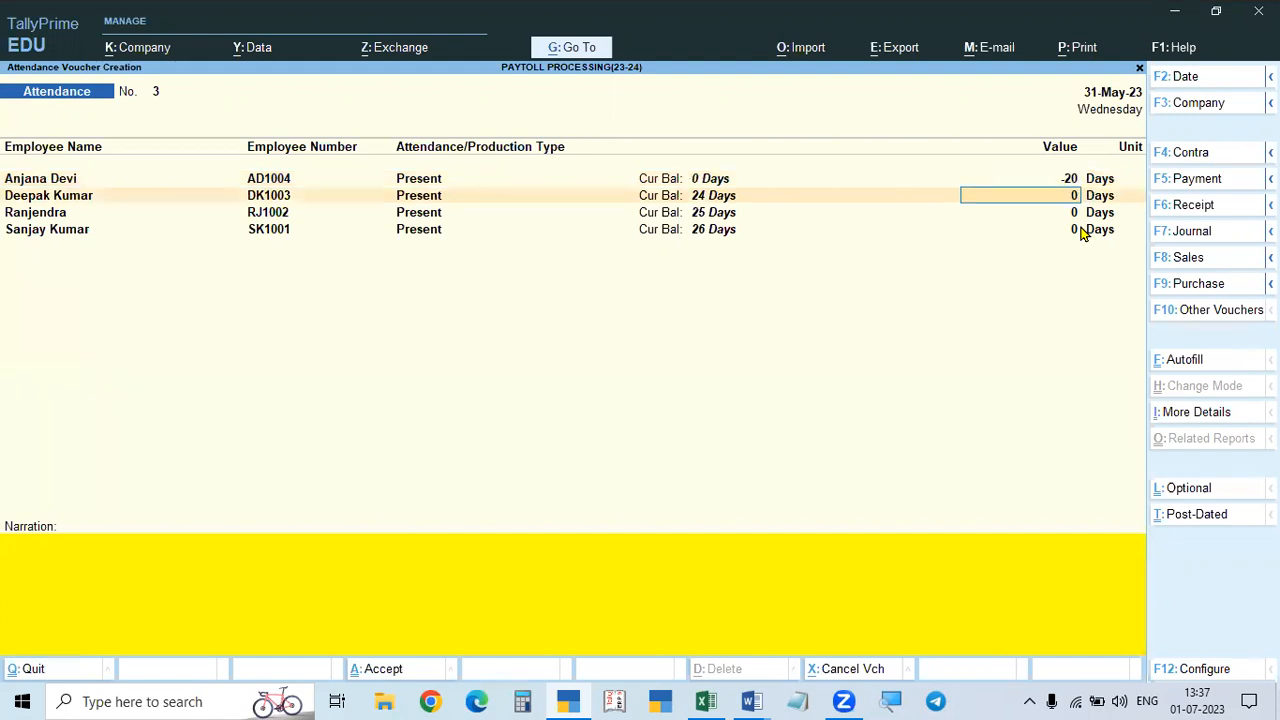
pyautogui.write('-24')
pyautogui.press('Return')
pyautogui.write('-26')
pyautogui.press('Return')
pyautogui.write('-26')
pyautogui.press('Return')
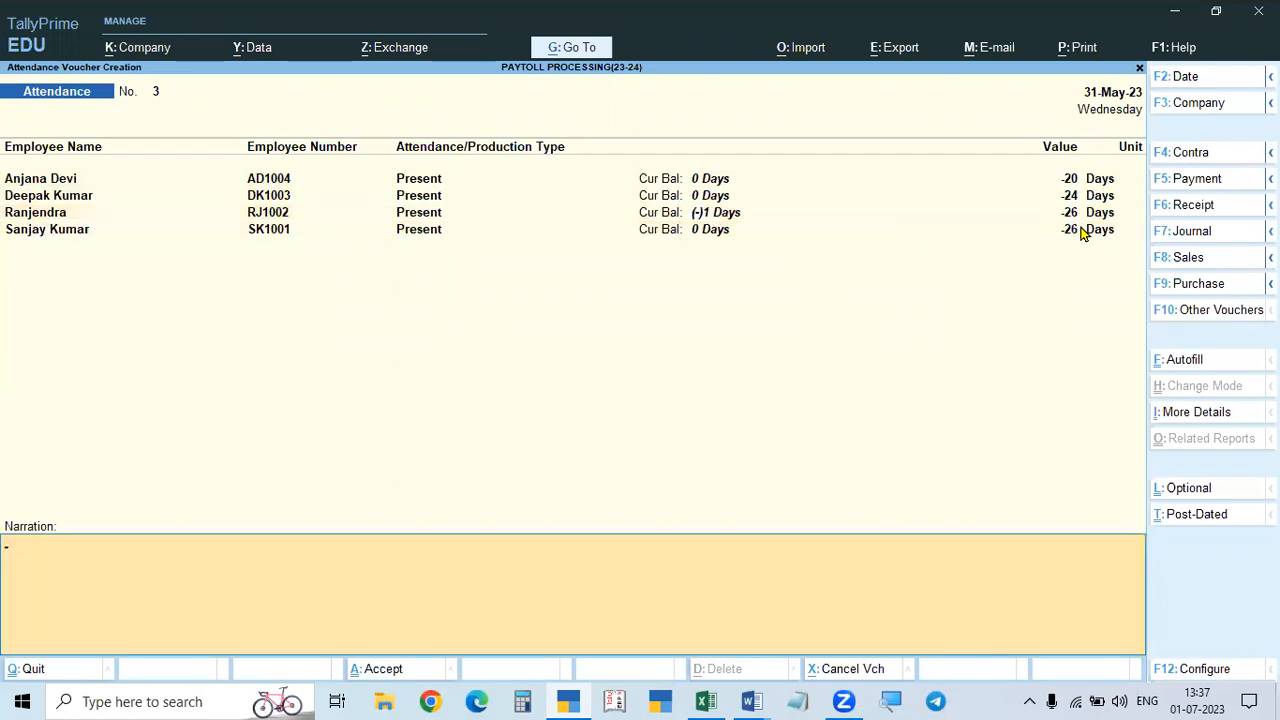
# Step: Try to change the Sales Department employee's Present value to -1 and discard the unsaved attendance entries
pyautogui.click(1080, 232)
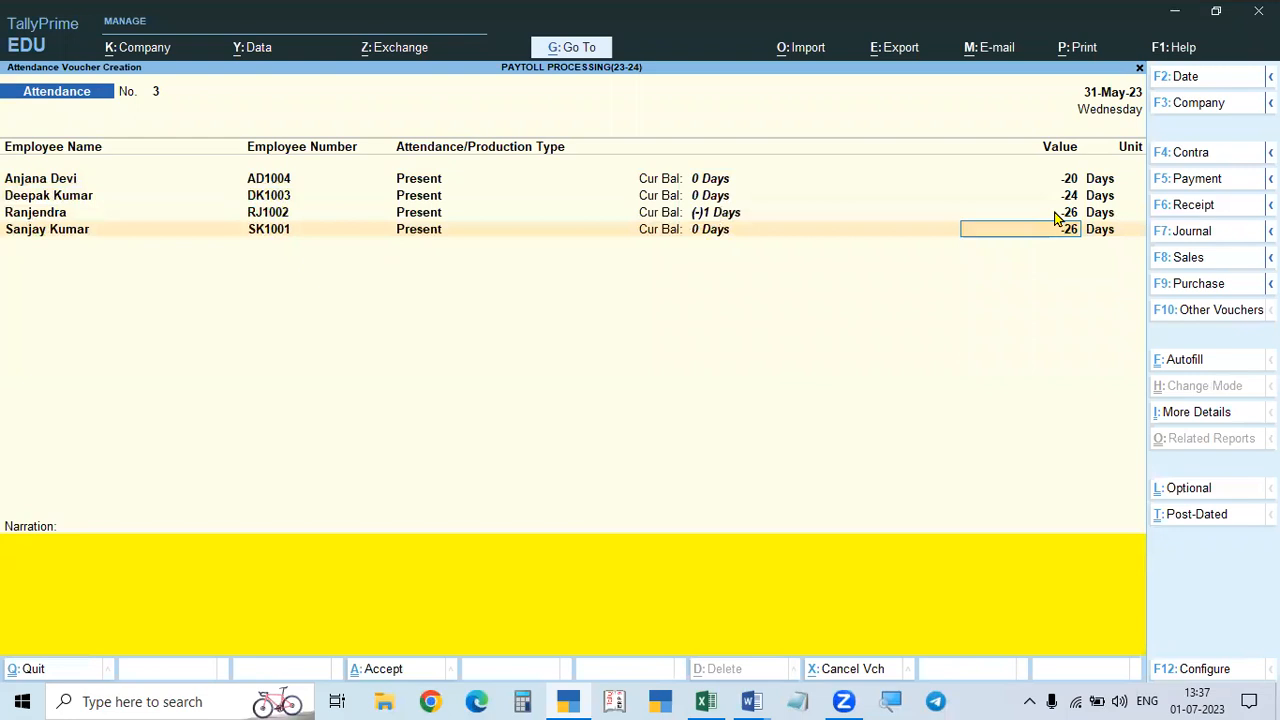
pyautogui.click(1055, 218)
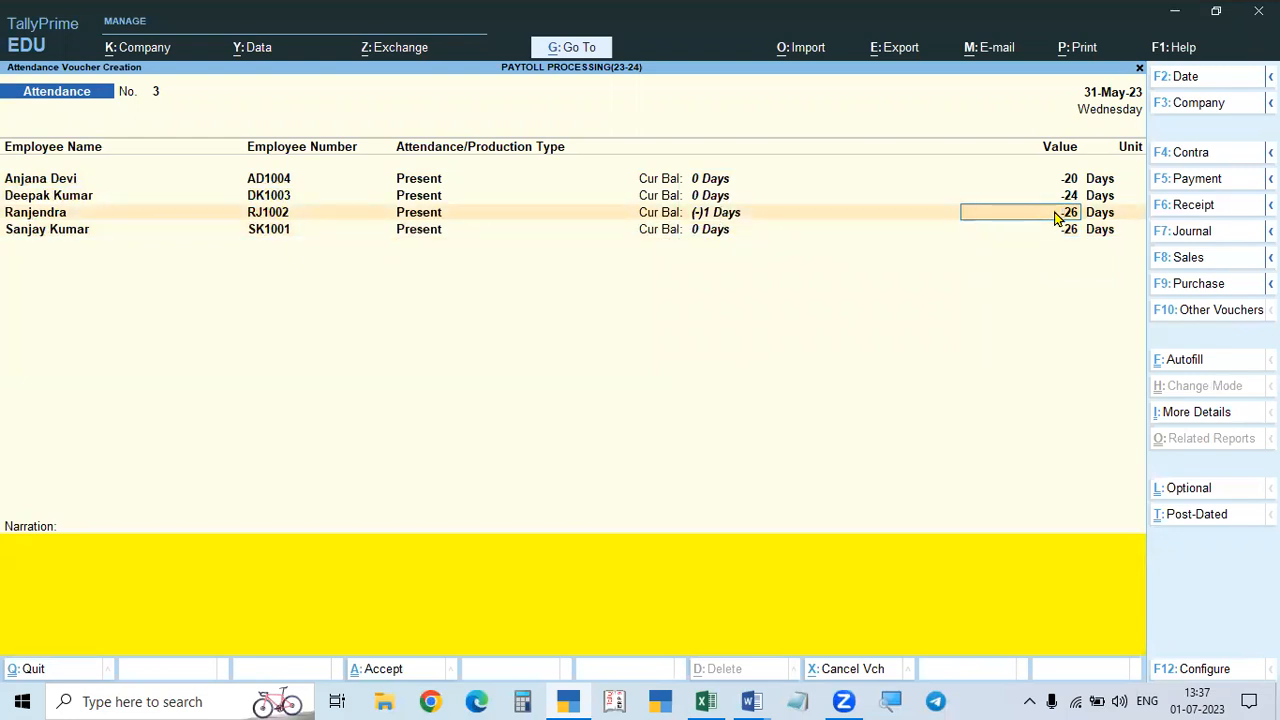
pyautogui.write('-1')
pyautogui.press('Return')
pyautogui.click(1055, 213)
pyautogui.press('Escape')
pyautogui.press('y')
pyautogui.press('Return')
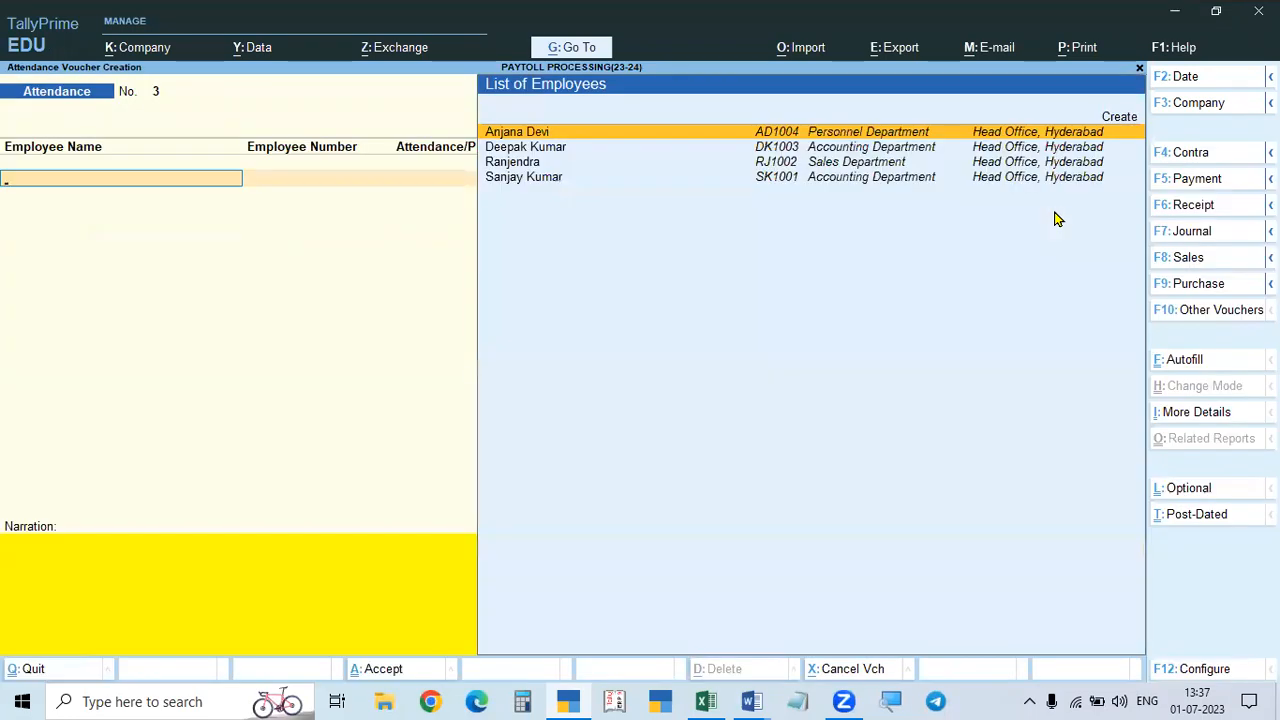
# Step: Autofill the 31-5-2023 attendance voucher for all Head Office, Hyderabad employees with type Present, default value 0 and sorting by Employee Number Only
pyautogui.click(1170, 360)
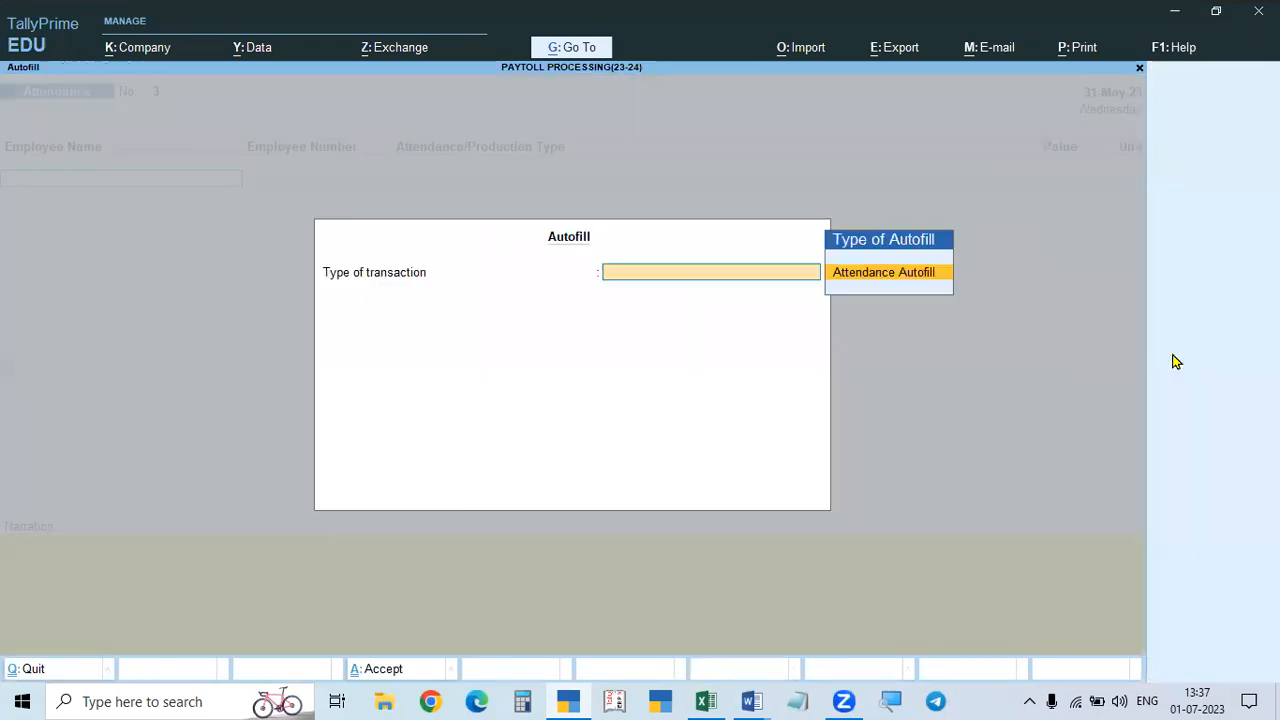
pyautogui.press('Return')
pyautogui.press('Return')
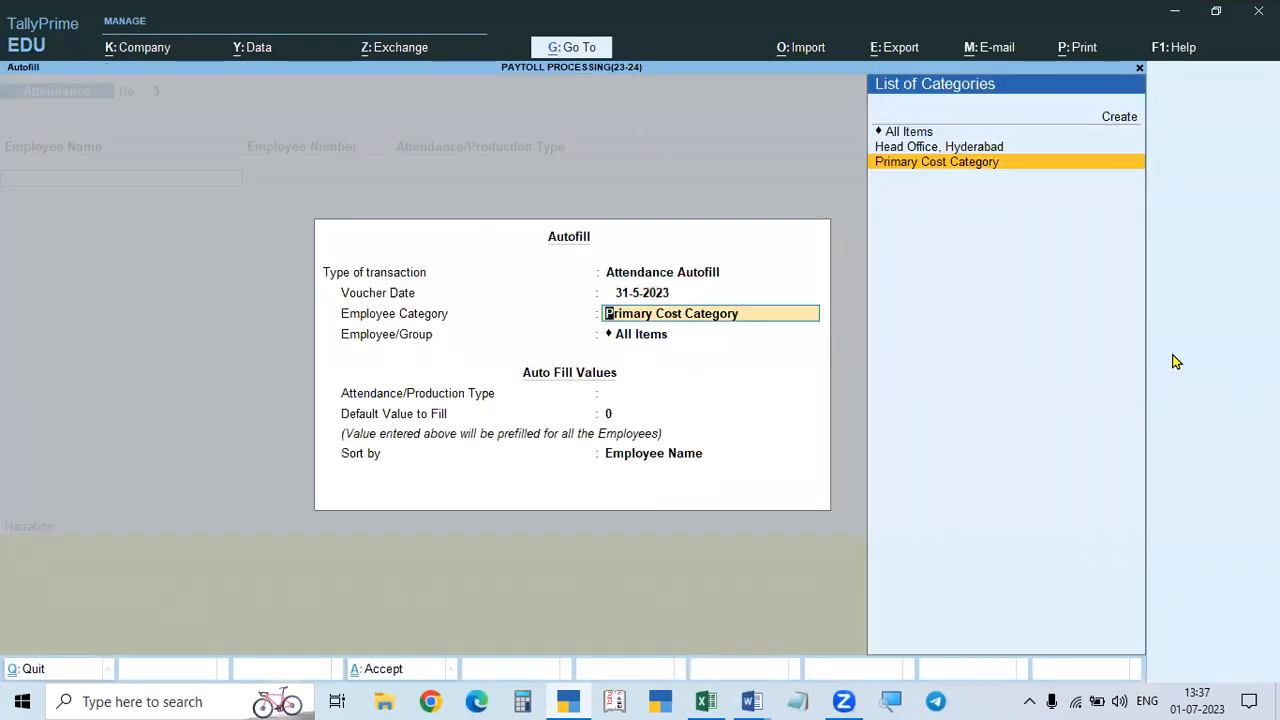
pyautogui.press('Up')
pyautogui.press('Return')
pyautogui.press('Return')
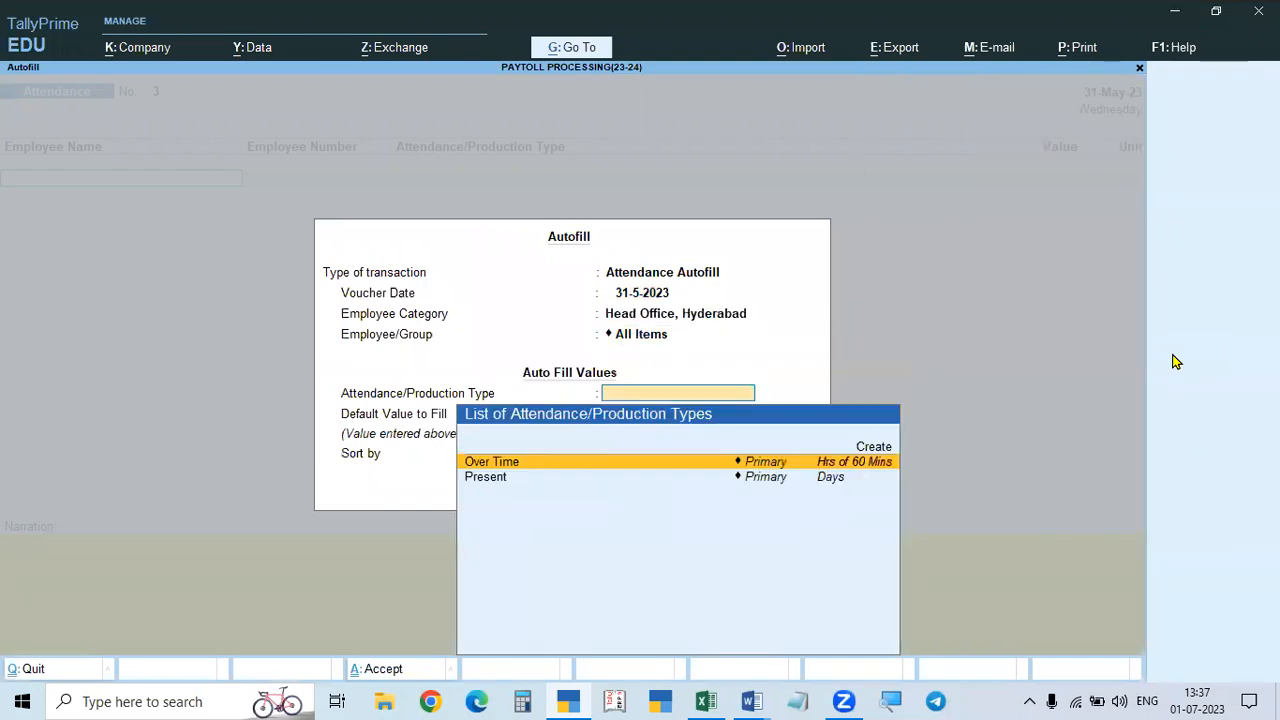
pyautogui.press('Down')
pyautogui.press('Return')
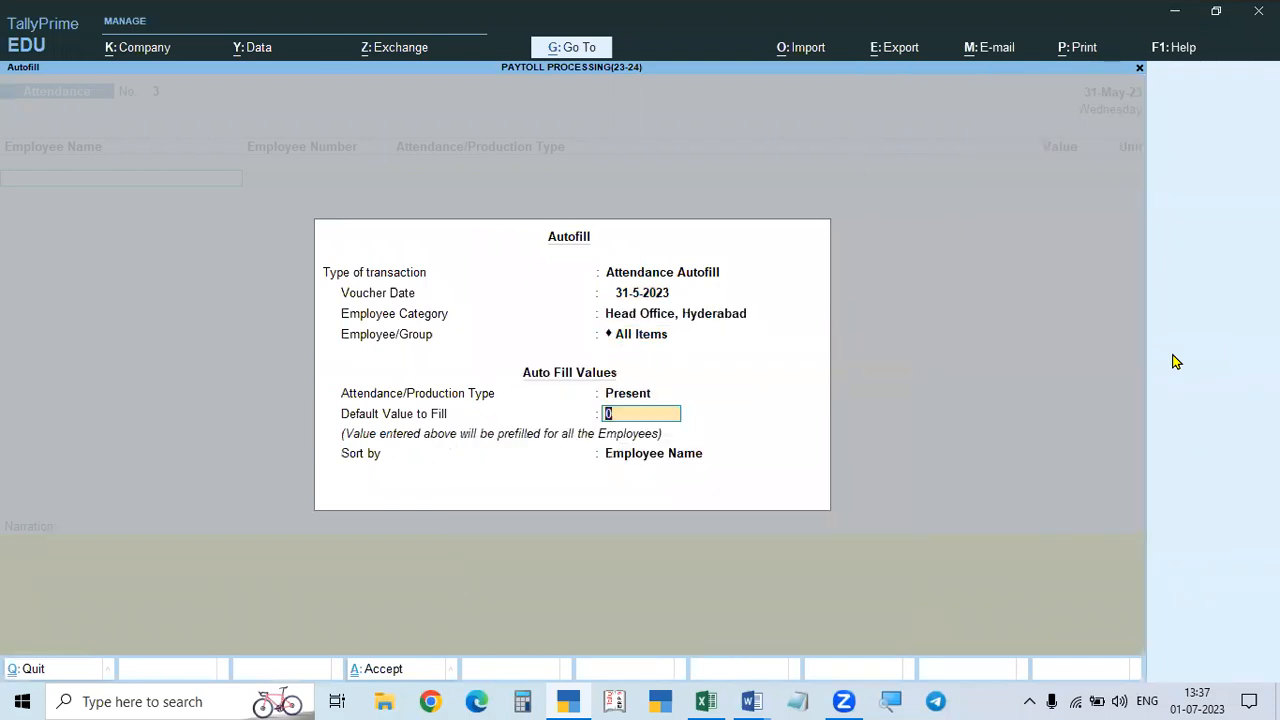
pyautogui.press('Return')
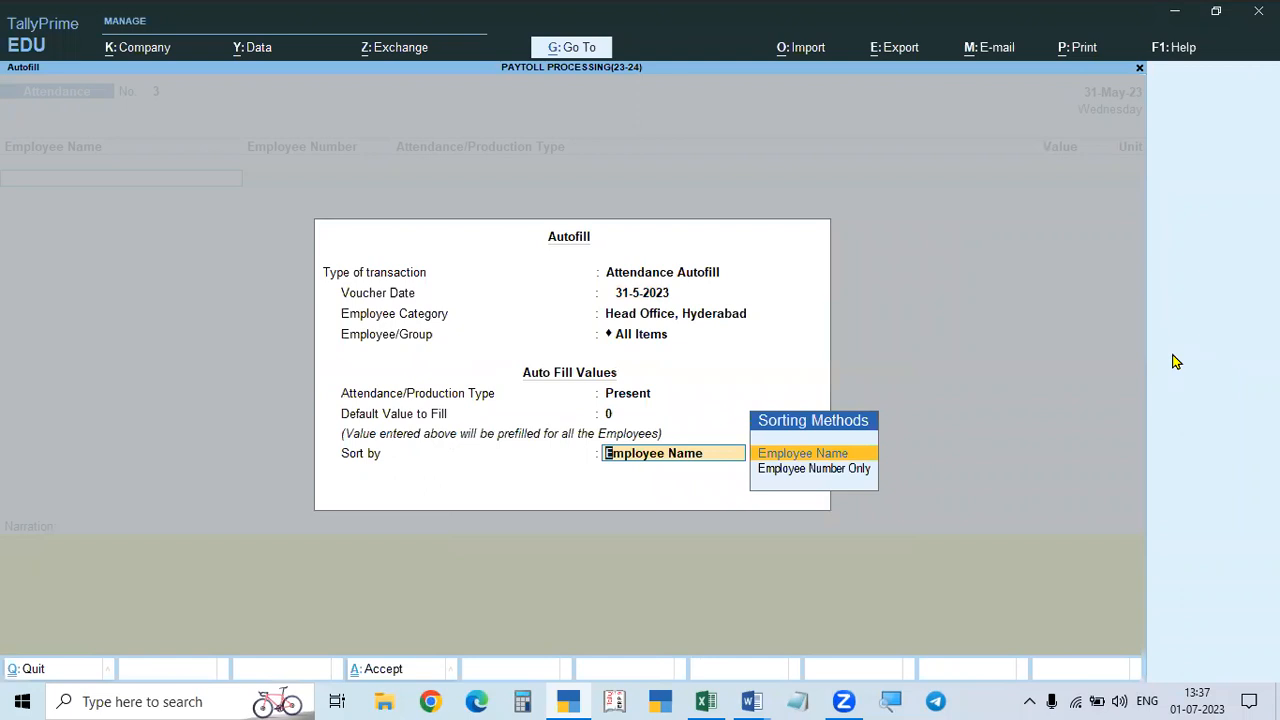
pyautogui.press('Down')
pyautogui.press('Return')
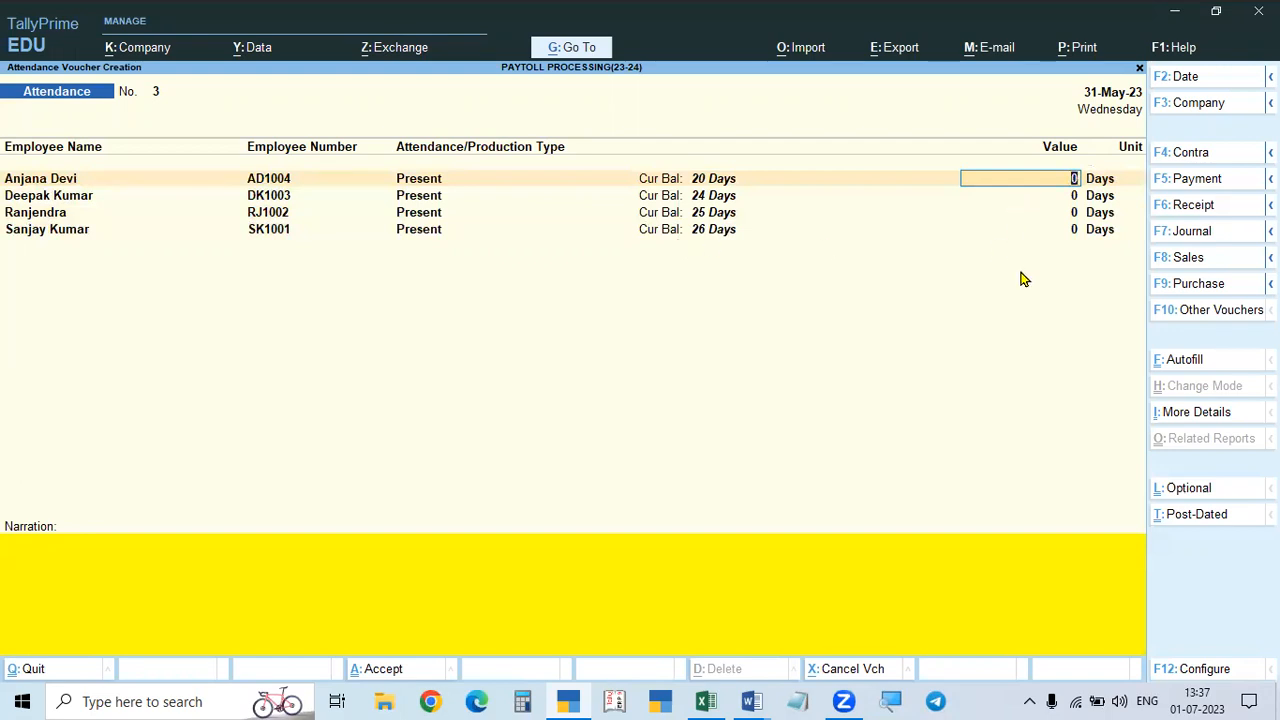
# Step: Check the Word attendance table and set the Personnel Department employee's Present value to 20 days in the voucher
pyautogui.hotkey('alt', 'Tab')
pyautogui.hotkey('alt', 'Tab')
pyautogui.write('2')
pyautogui.hotkey('alt', 'Tab')
pyautogui.hotkey('alt', 'Tab')
pyautogui.write('0')
pyautogui.press('Return')
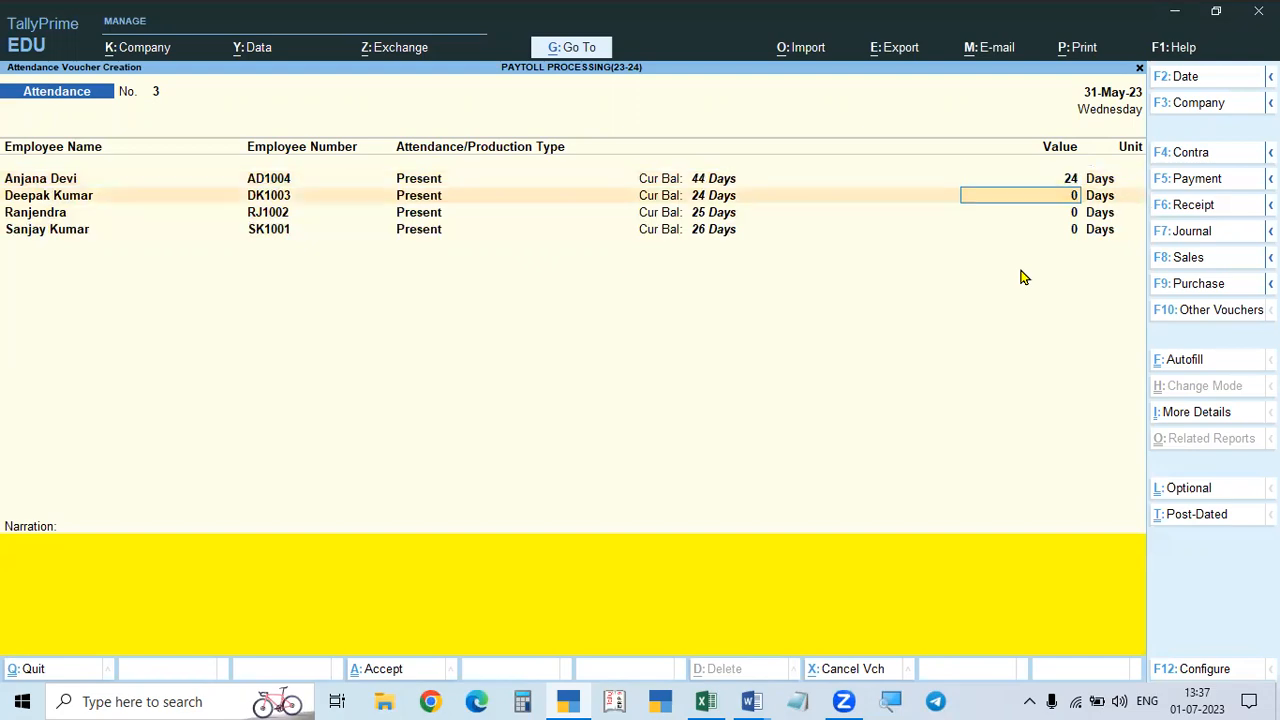
pyautogui.hotkey('alt', 'Tab')
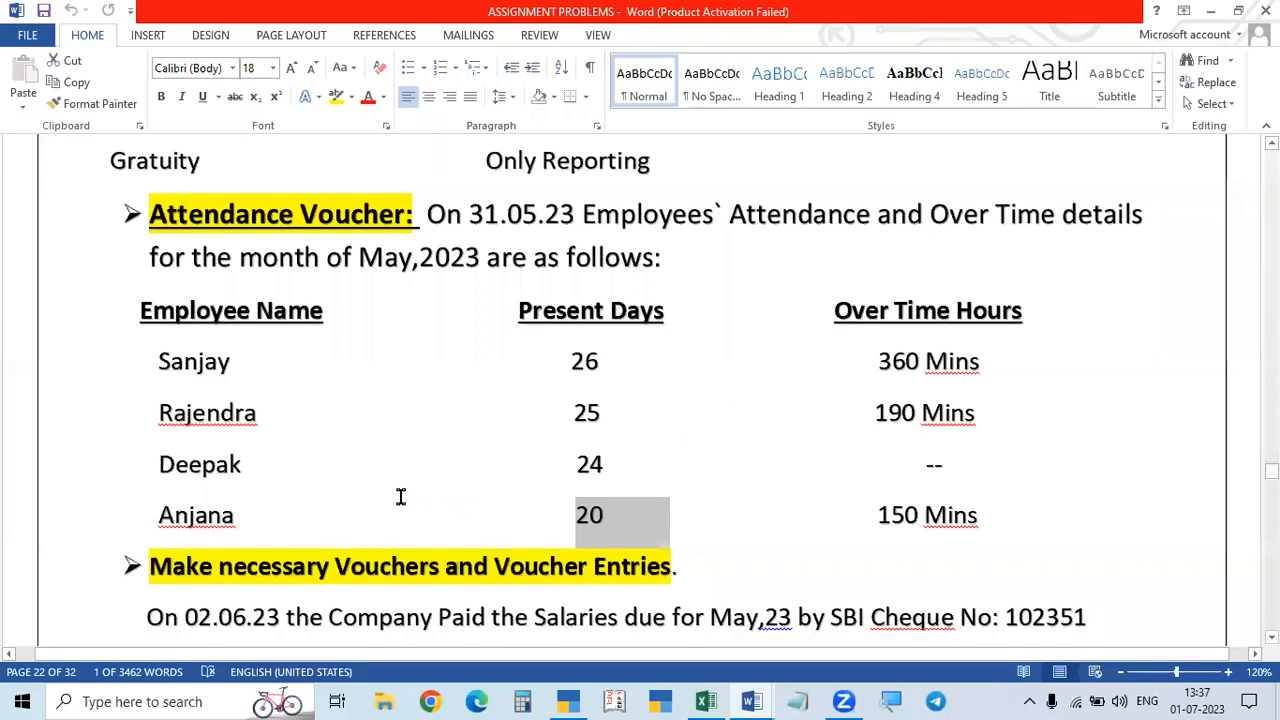
pyautogui.hotkey('alt', 'Tab')
pyautogui.press('Up')
pyautogui.press('BackSpace')
pyautogui.write('0')
pyautogui.press('Return')
# Step: Following the Word attendance table, enter 24 Present days for the second listed employee and 25 for the Sales Department employee
pyautogui.hotkey('alt', 'Tab')
pyautogui.hotkey('alt', 'Tab')
pyautogui.write('24')
pyautogui.press('Return')
pyautogui.hotkey('alt', 'Tab')
pyautogui.hotkey('alt', 'Tab')
pyautogui.write('25')
pyautogui.press('Return')
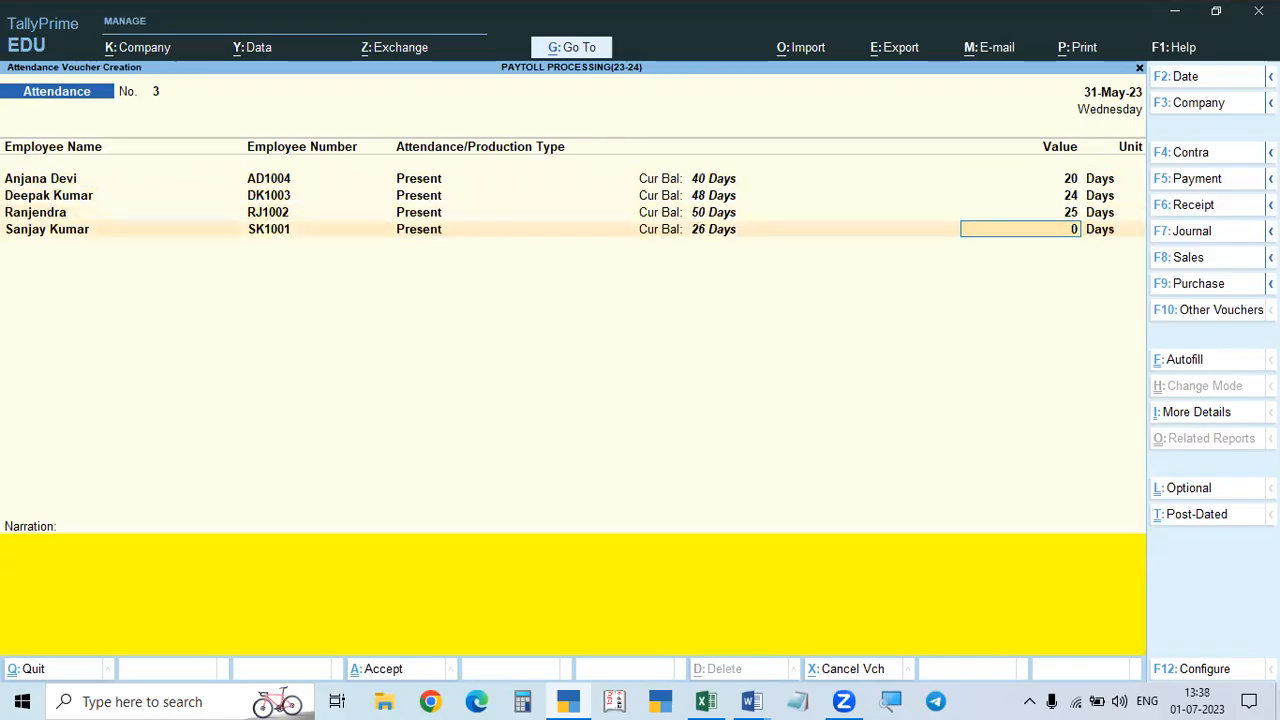
# Step: Enter 25 Present days for the last listed Accounting Department employee, leave the narration blank and save the attendance voucher
pyautogui.hotkey('alt', 'Tab')
pyautogui.hotkey('alt', 'Tab')
pyautogui.write('25')
pyautogui.hotkey('alt', 'Tab')
pyautogui.hotkey('alt', 'Tab')
pyautogui.press('Return')
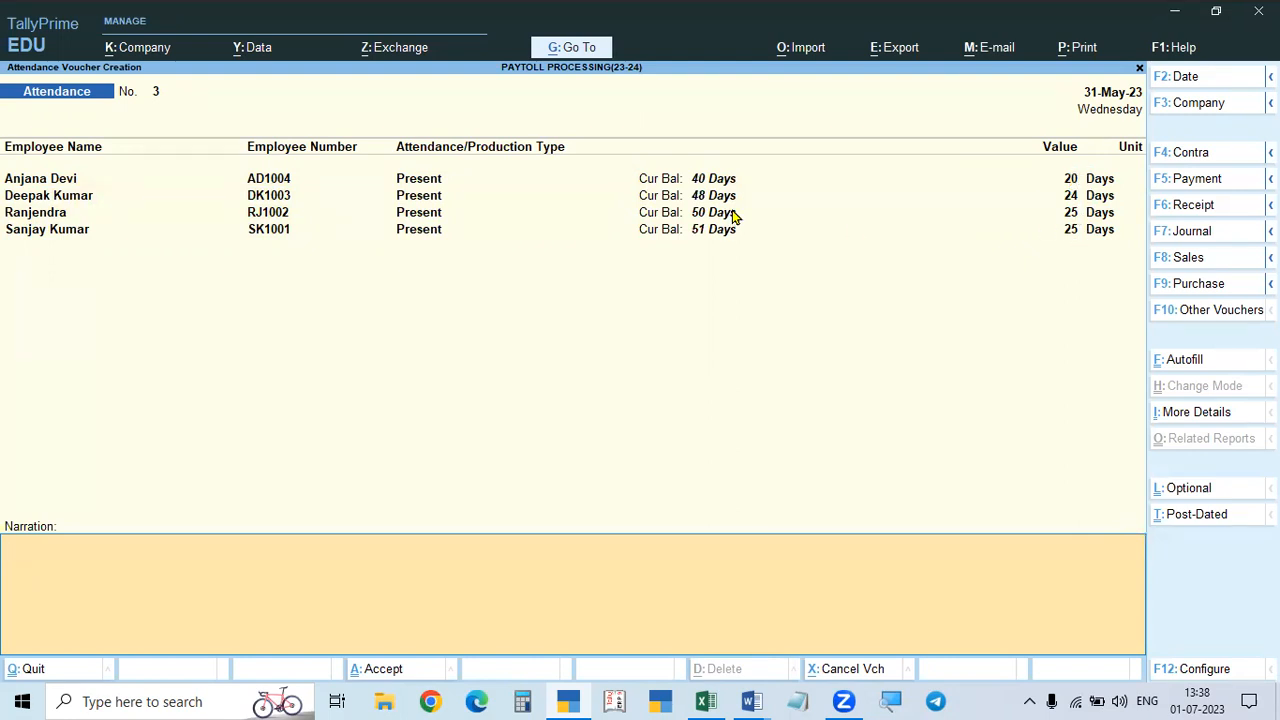
pyautogui.press('Return')
pyautogui.press('Return')
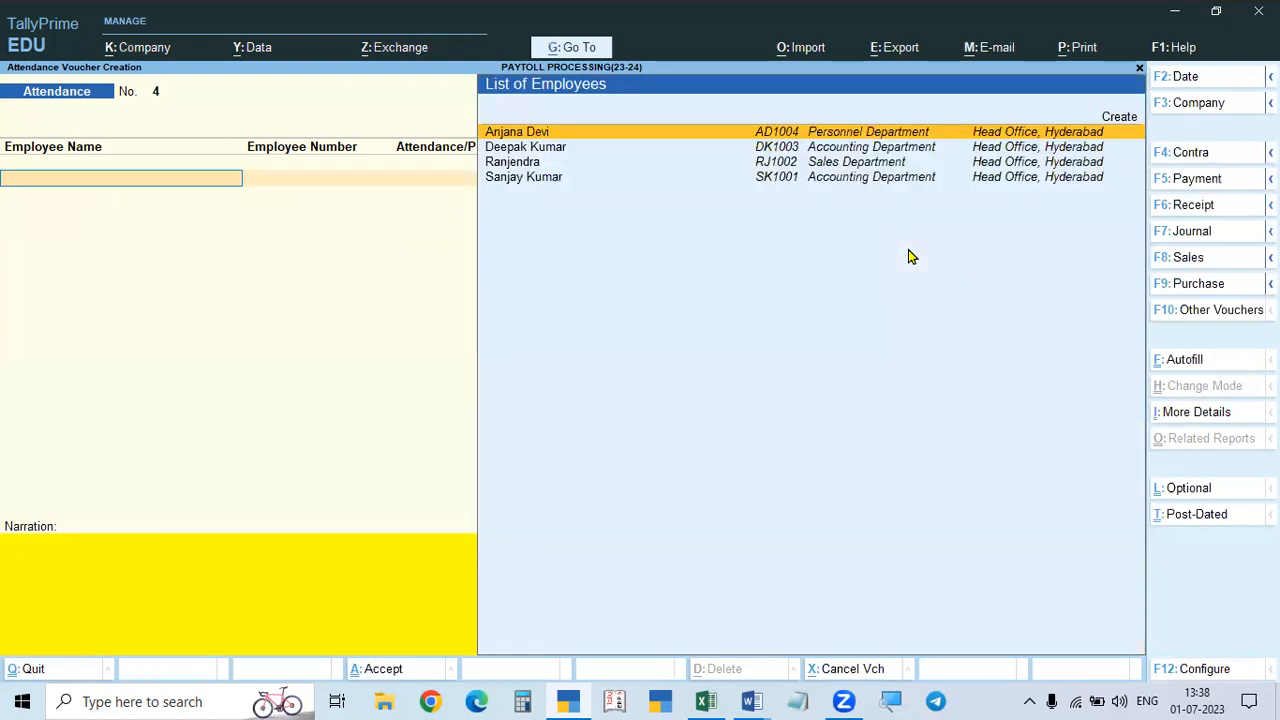
# Step: Autofill a new attendance voucher dated 31-5-2023 for all Head Office, Hyderabad employees with type Over Time, default value 0 and sorting by Employee Number Only
pyautogui.click(1188, 366)
pyautogui.press('Return')
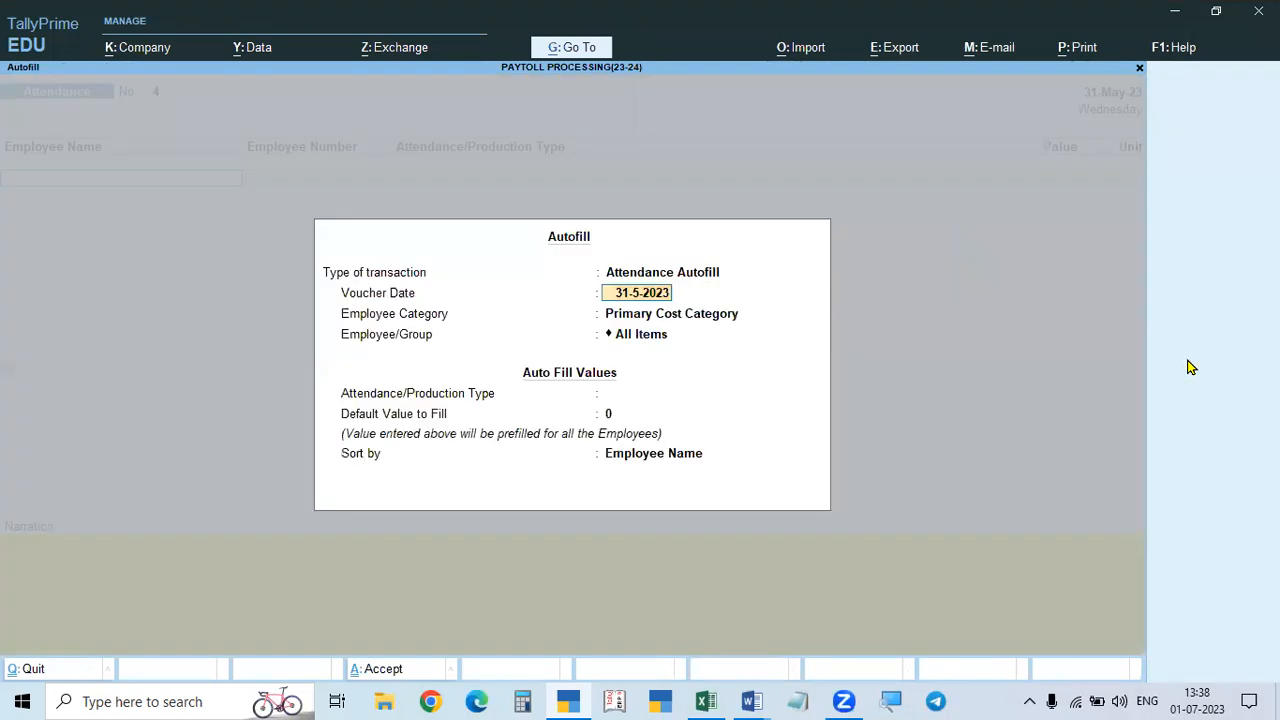
pyautogui.press('Return')
pyautogui.press('Up')
pyautogui.press('Return')
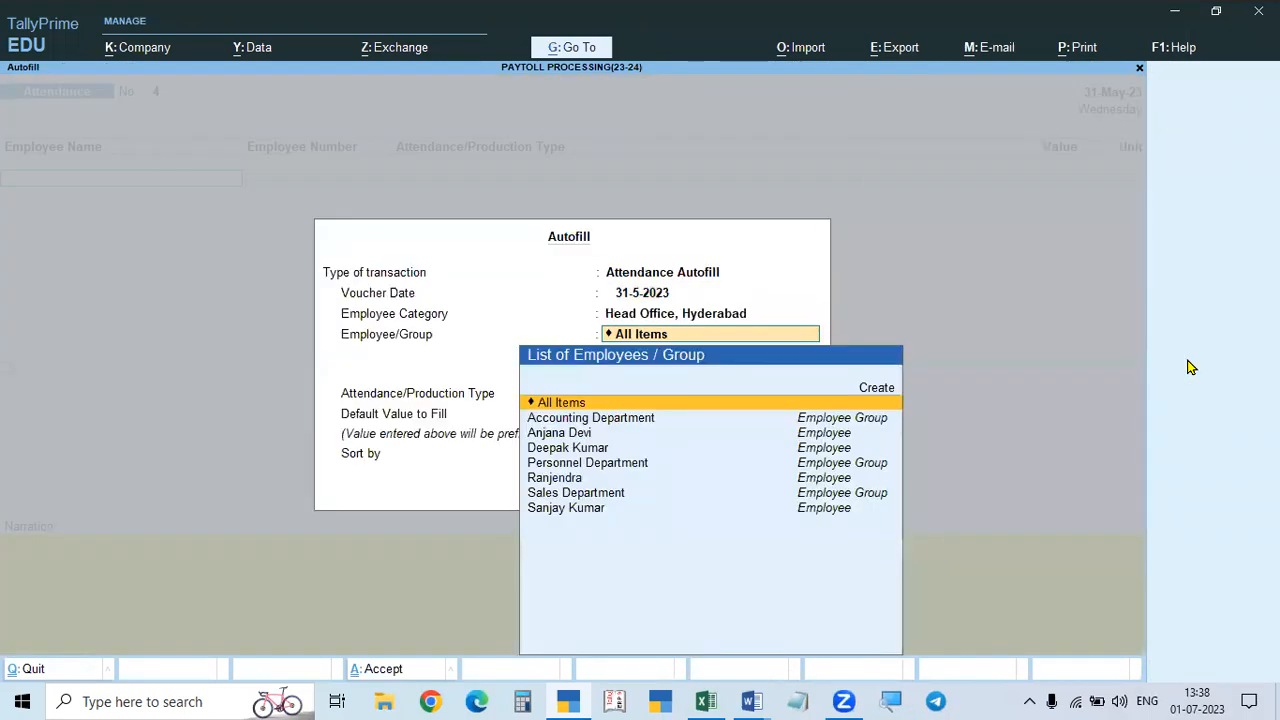
pyautogui.press('Return')
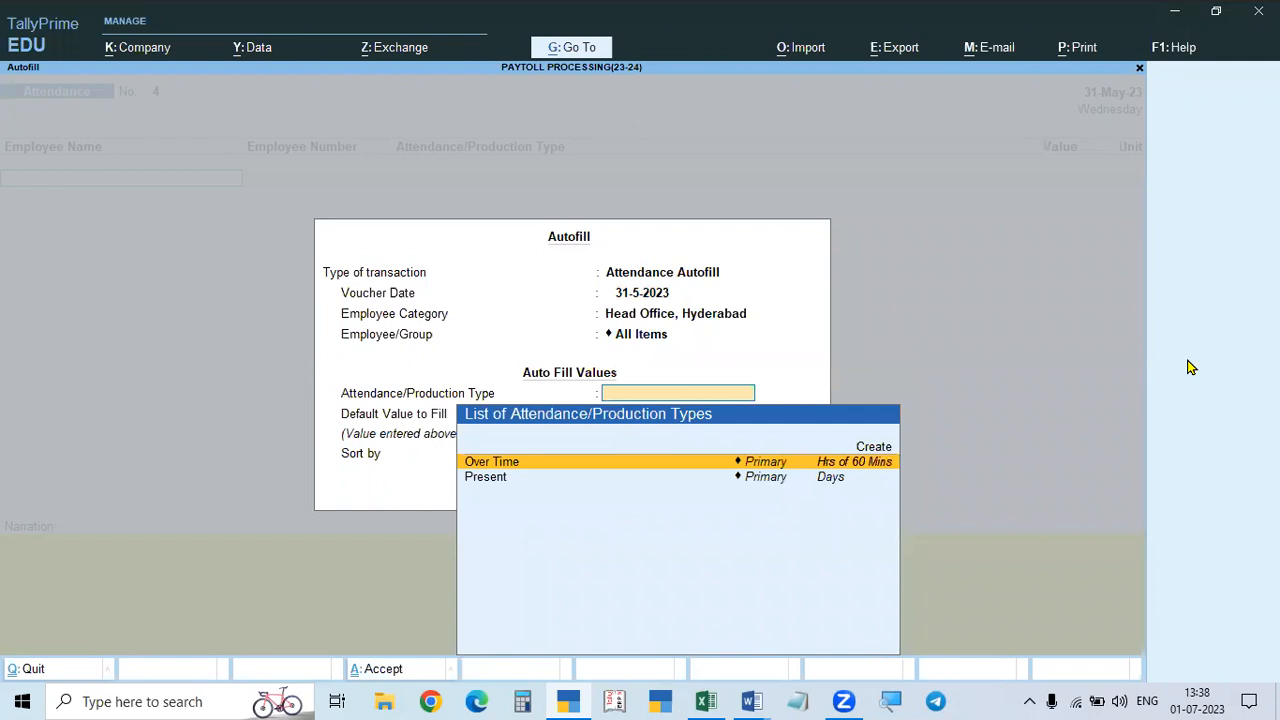
pyautogui.press('Return')
pyautogui.press('Return')
pyautogui.press('Down')
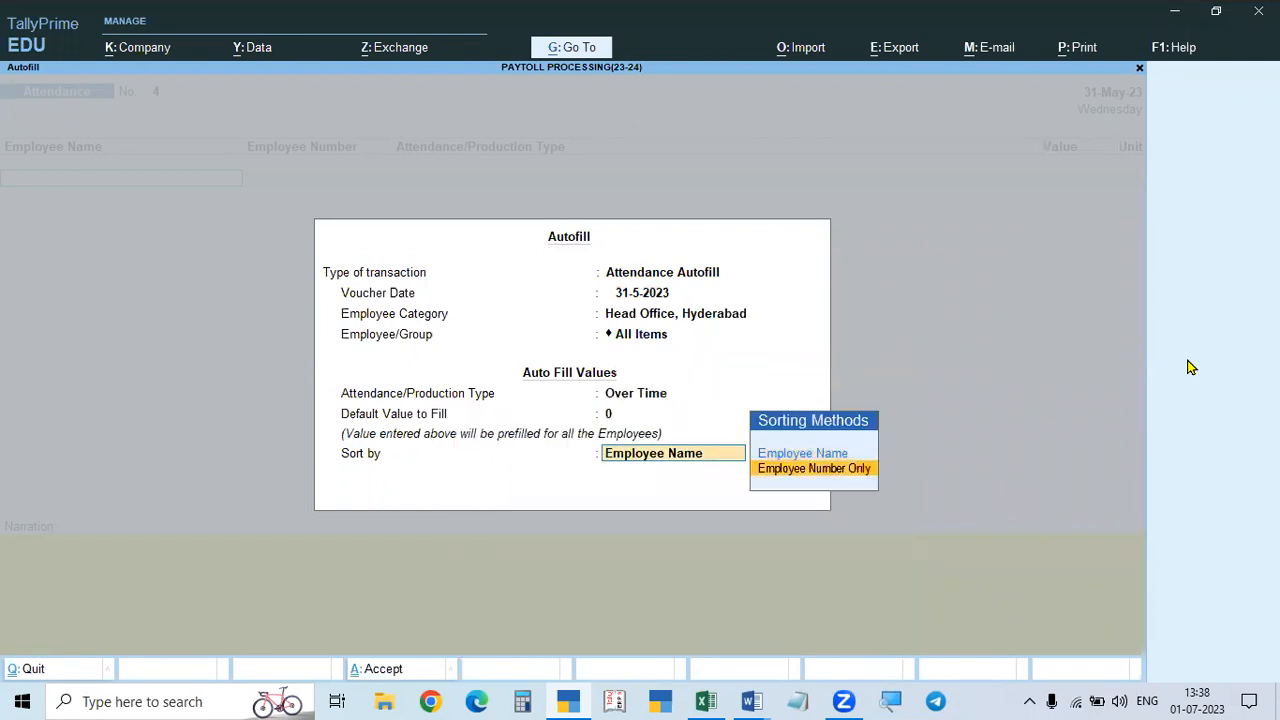
pyautogui.press('Return')
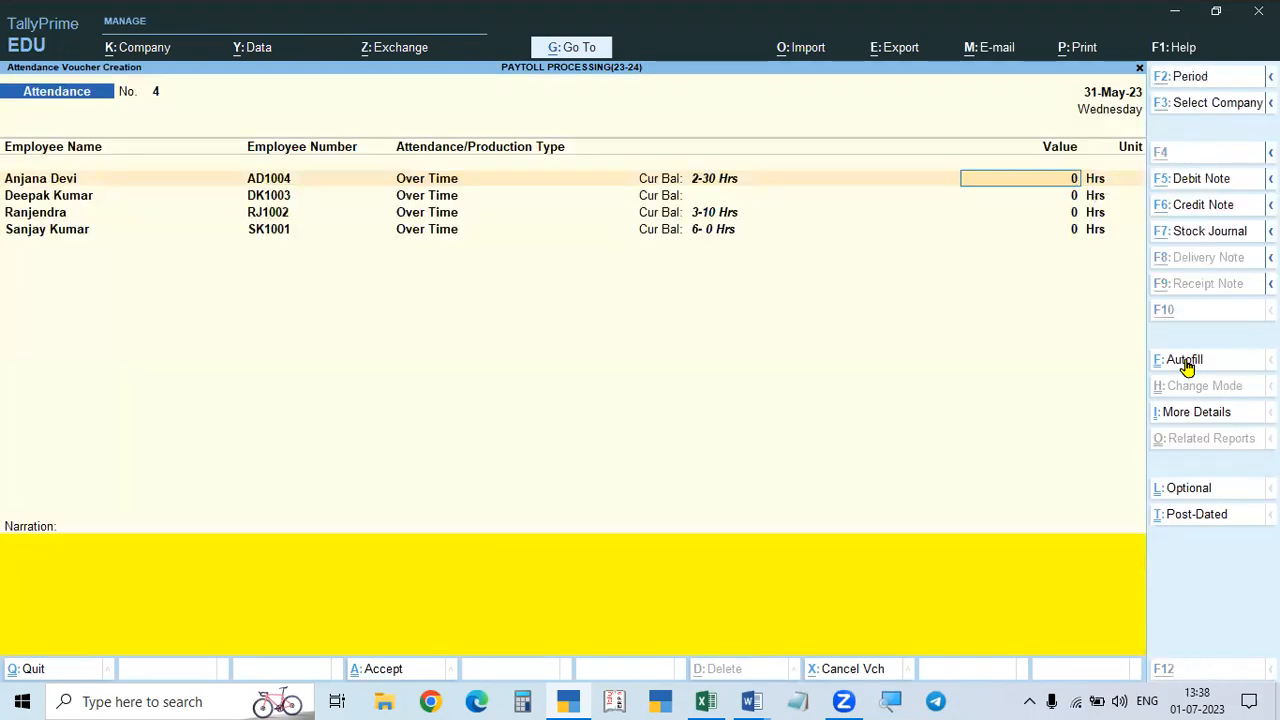
# Step: Check the Word attendance table and enter 150 mins of overtime for the Personnel Department employee in the attendance voucher
pyautogui.hotkey('alt', 'Tab')
pyautogui.scroll(-1, 914, 385)
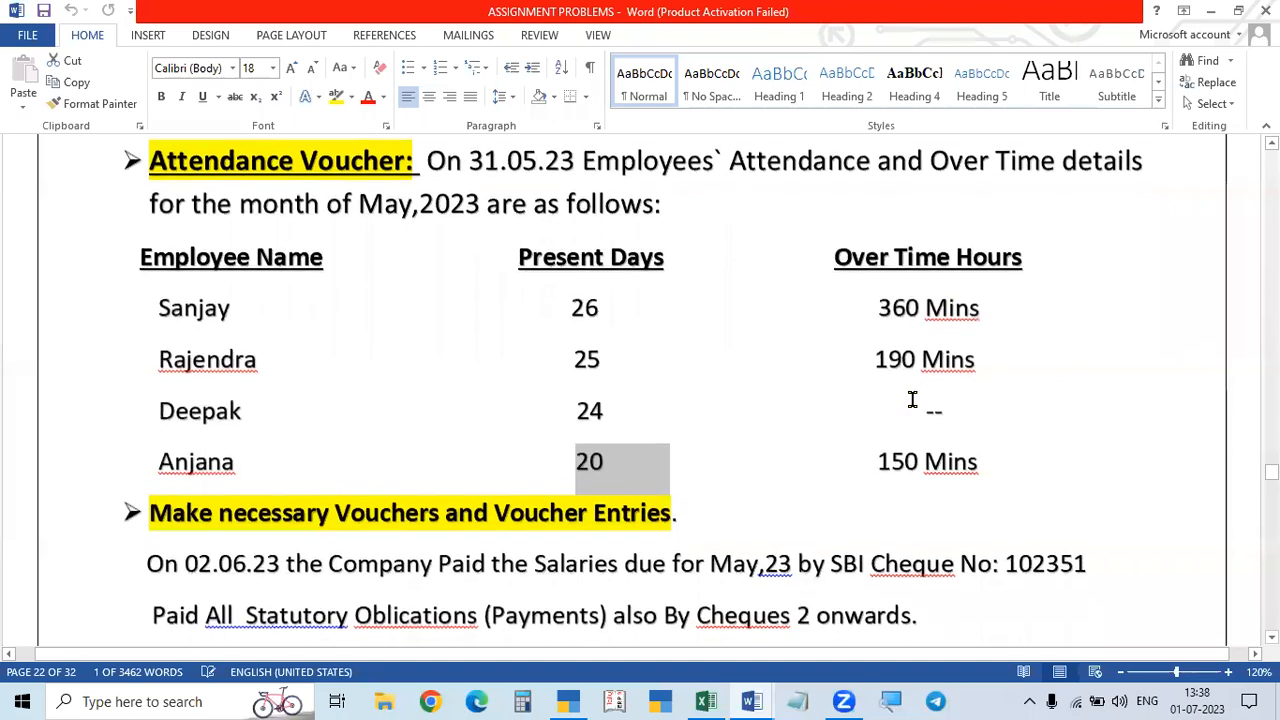
pyautogui.hotkey('alt', 'Tab')
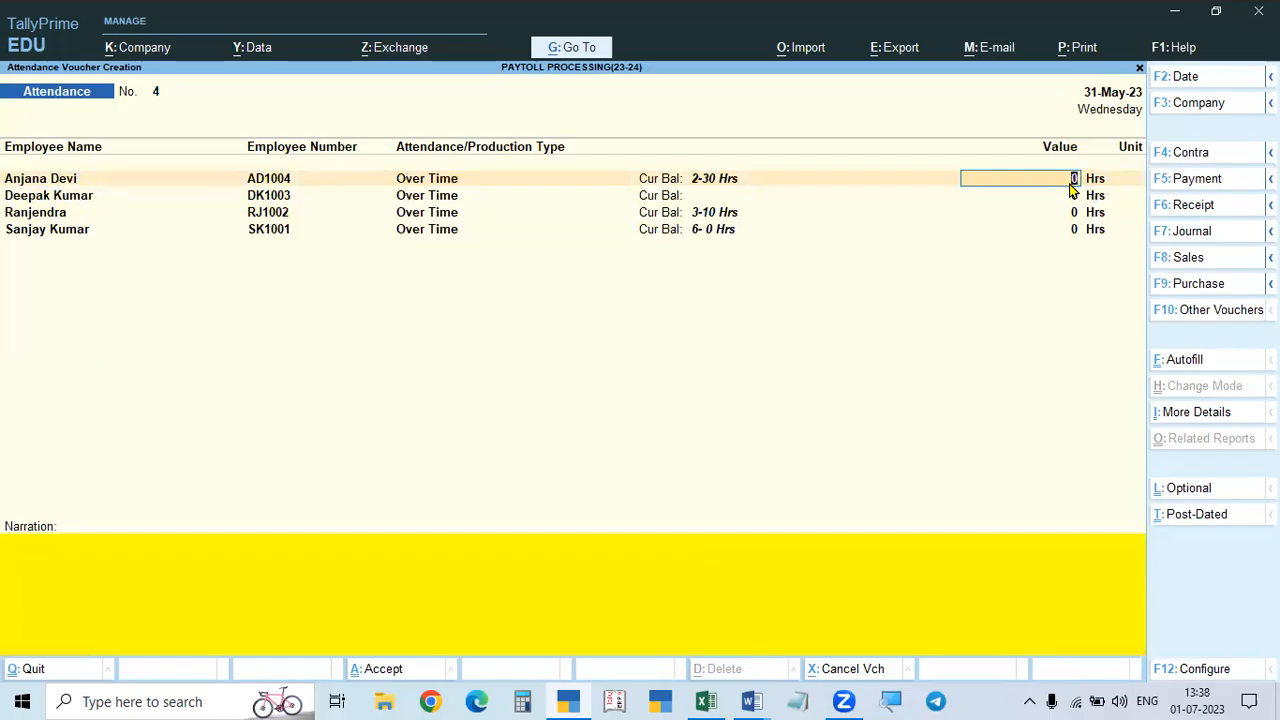
pyautogui.hotkey('alt', 'Tab')
pyautogui.hotkey('alt', 'Tab')
pyautogui.hotkey('alt', 'Tab')
pyautogui.hotkey('alt', 'Tab')
pyautogui.hotkey('alt', 'Tab')
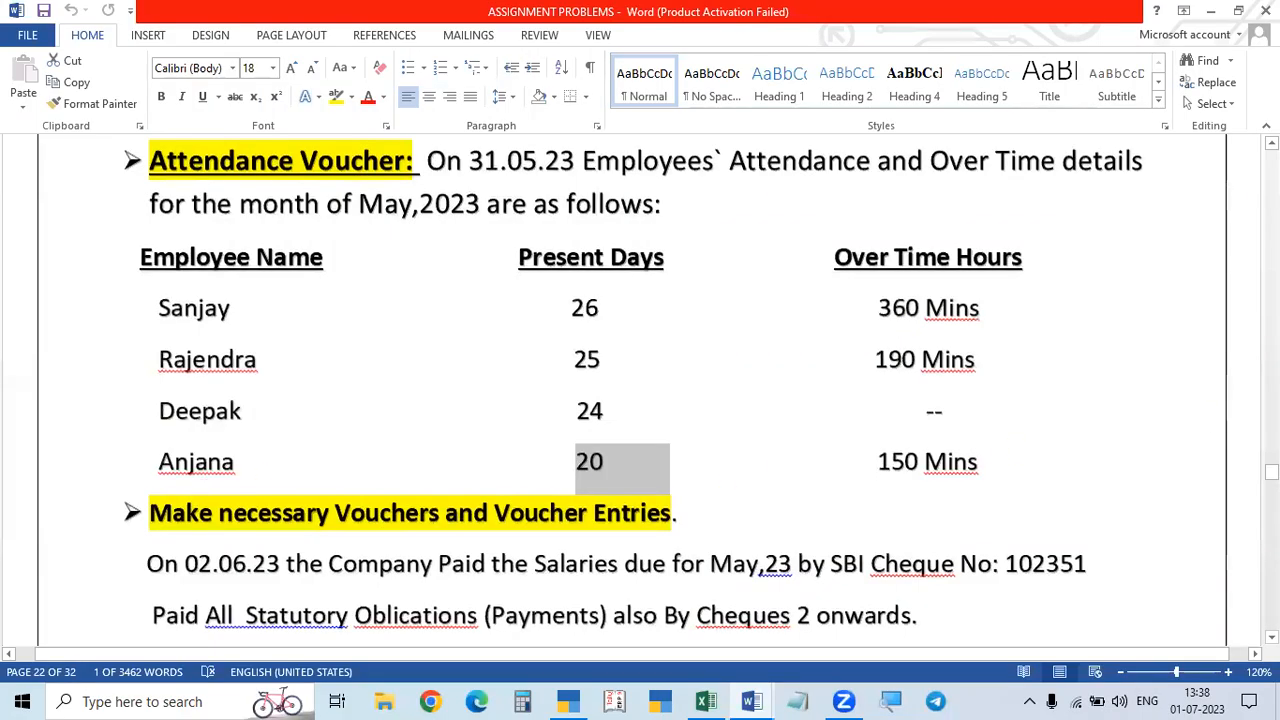
pyautogui.hotkey('alt', 'Tab')
pyautogui.write('0')
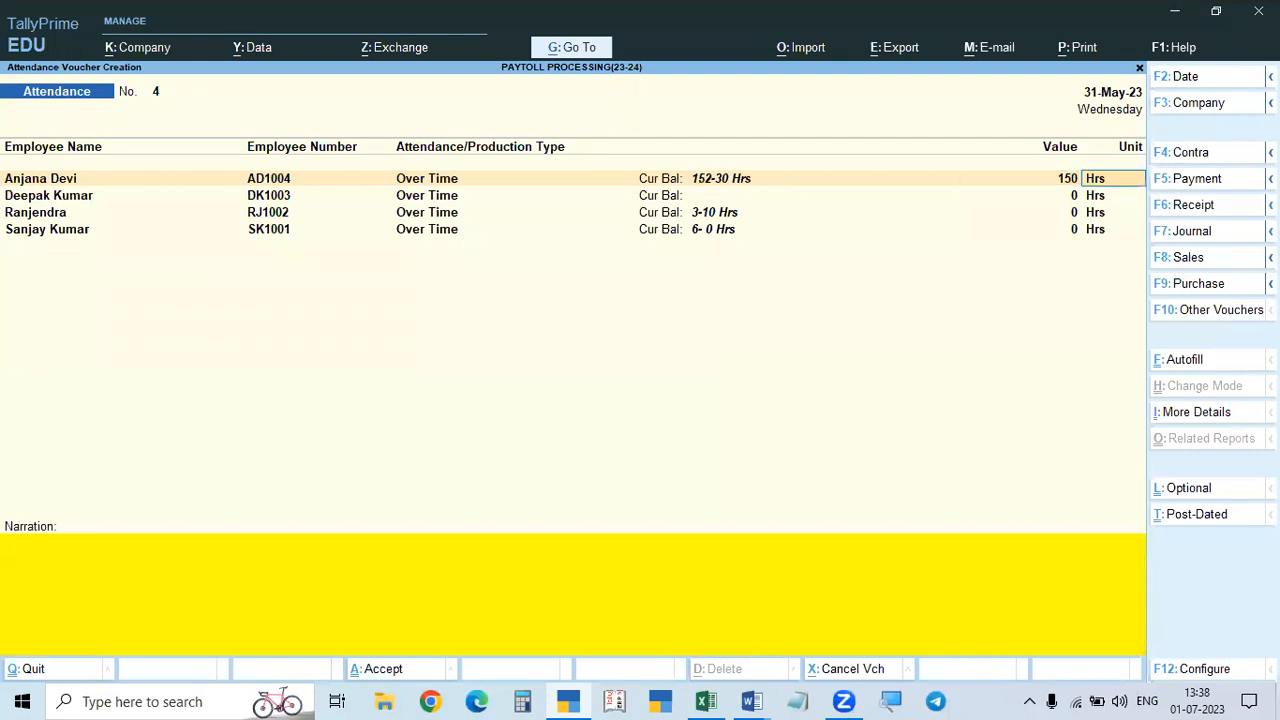
pyautogui.press('Return')
pyautogui.write('min')
pyautogui.press('Return')
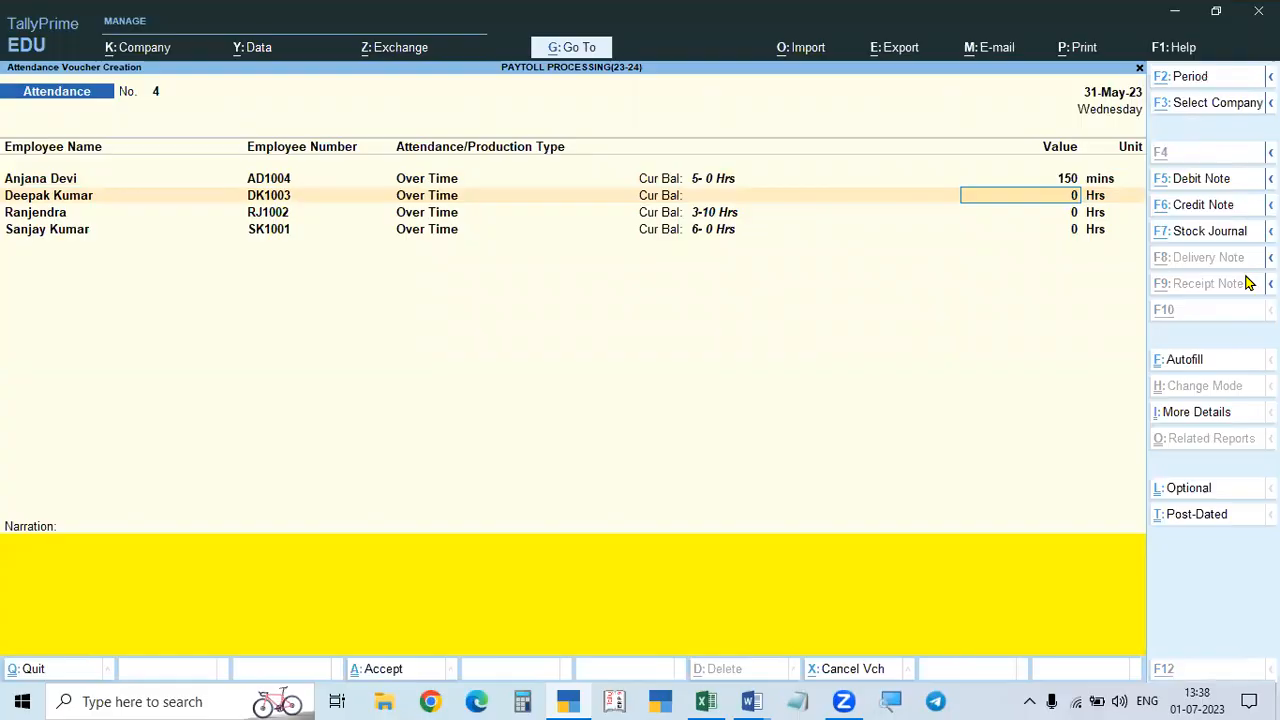
pyautogui.hotkey('alt', 'Tab')
pyautogui.hotkey('alt', 'Tab')
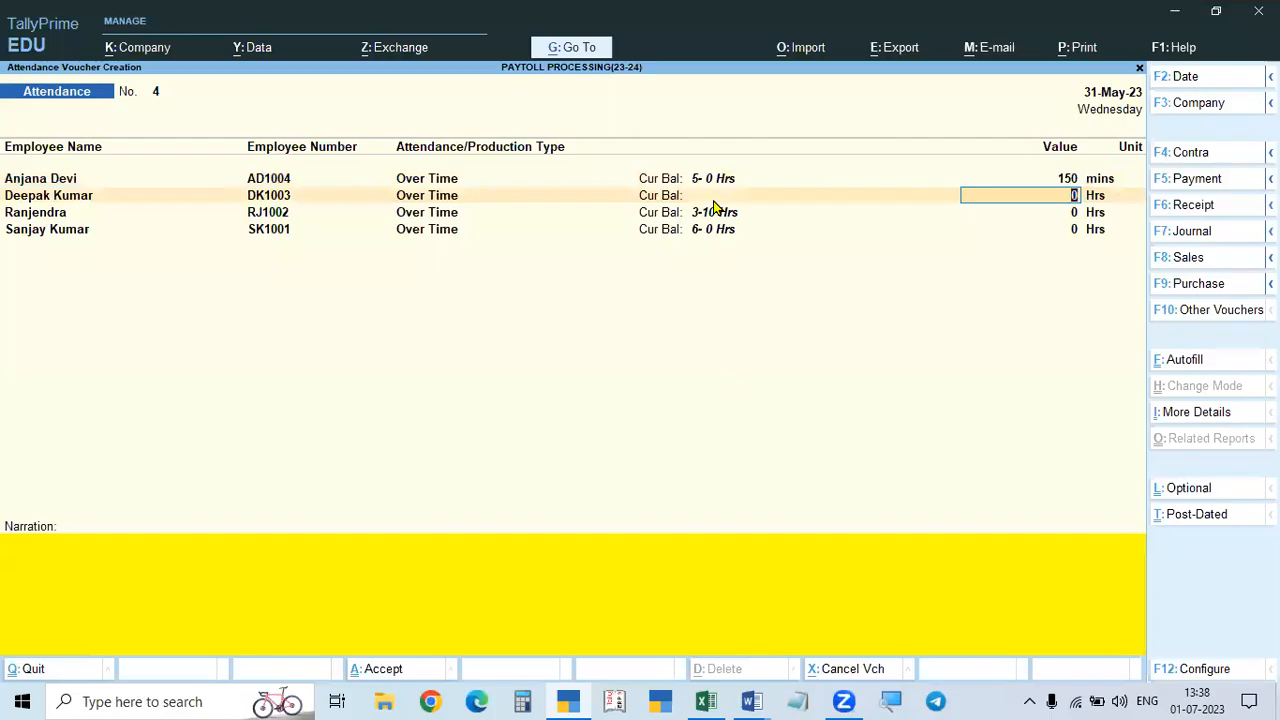
# Step: Return to the Personnel Department employee's overtime value, discard the unsaved overtime voucher and reopen a blank attendance voucher
pyautogui.click(1068, 180)
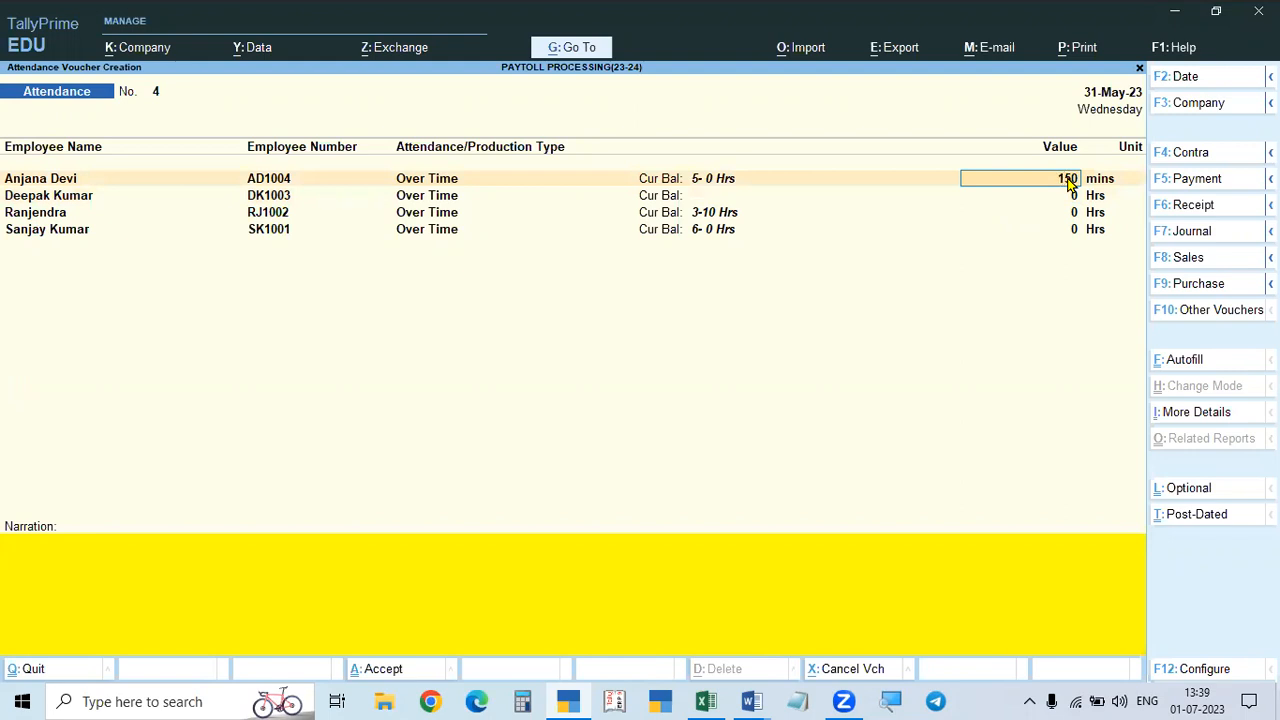
pyautogui.press('BackSpace')
pyautogui.press('Escape')
pyautogui.press('Return')
pyautogui.press('Return')
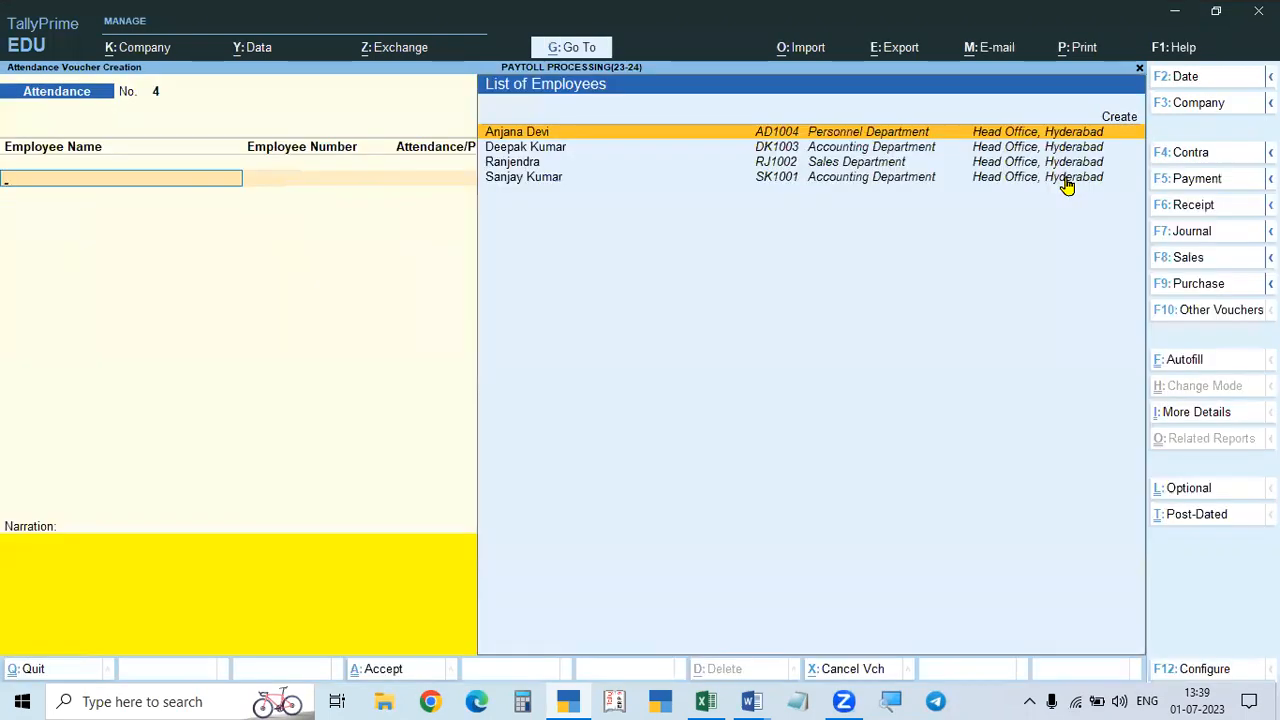
# Step: Autofill the attendance voucher dated 31-5-2023 for all Head Office, Hyderabad employees with type Over Time
pyautogui.click(1206, 363)
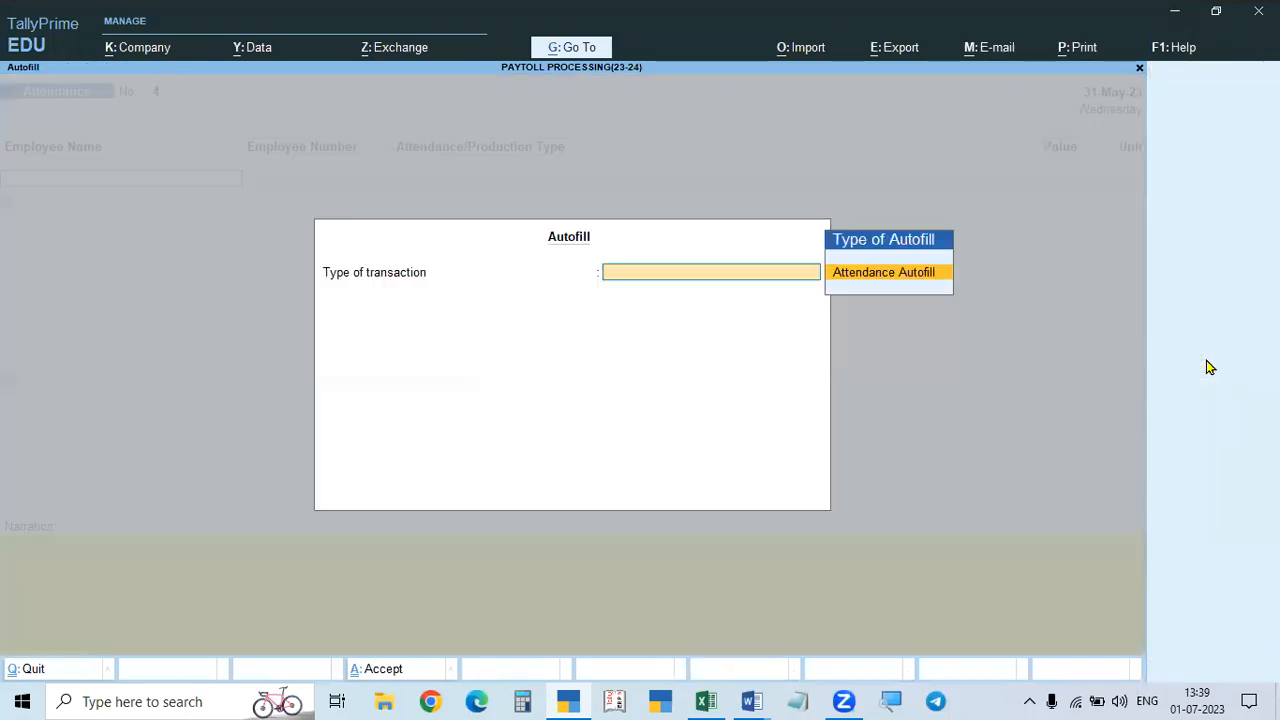
pyautogui.press('Return')
pyautogui.press('Return')
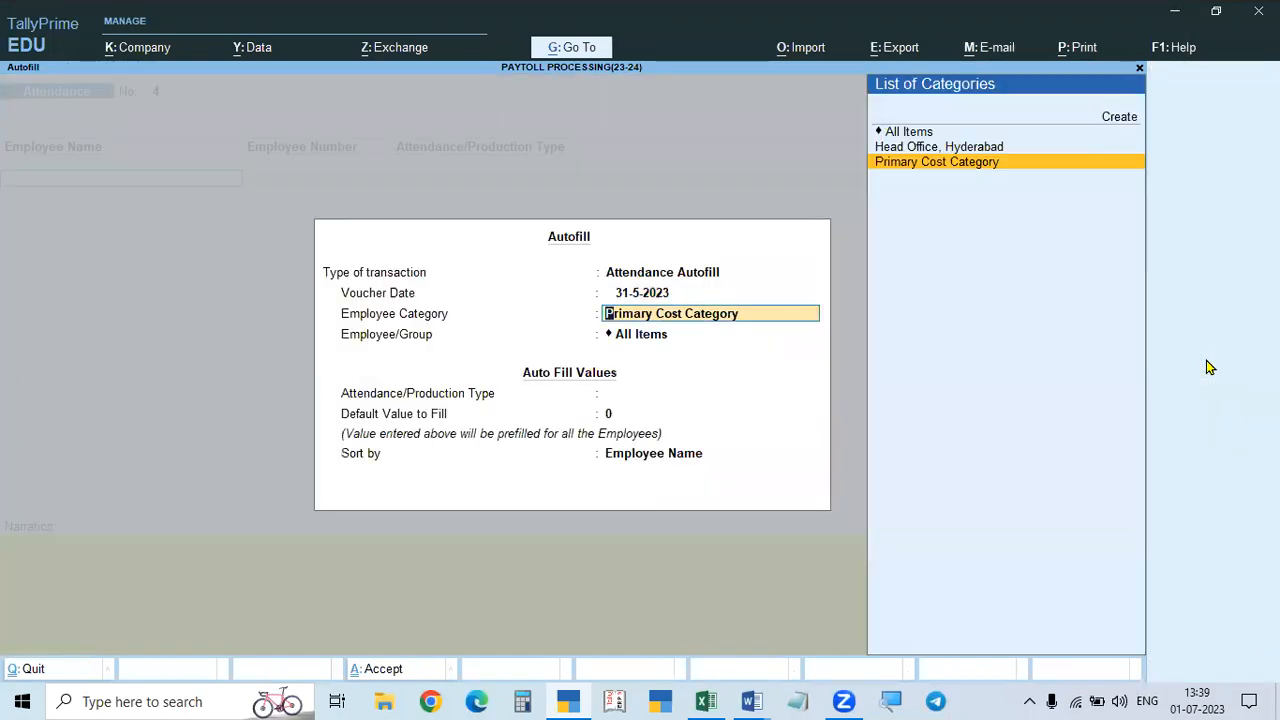
pyautogui.press('Up')
pyautogui.press('Return')
pyautogui.press('Return')
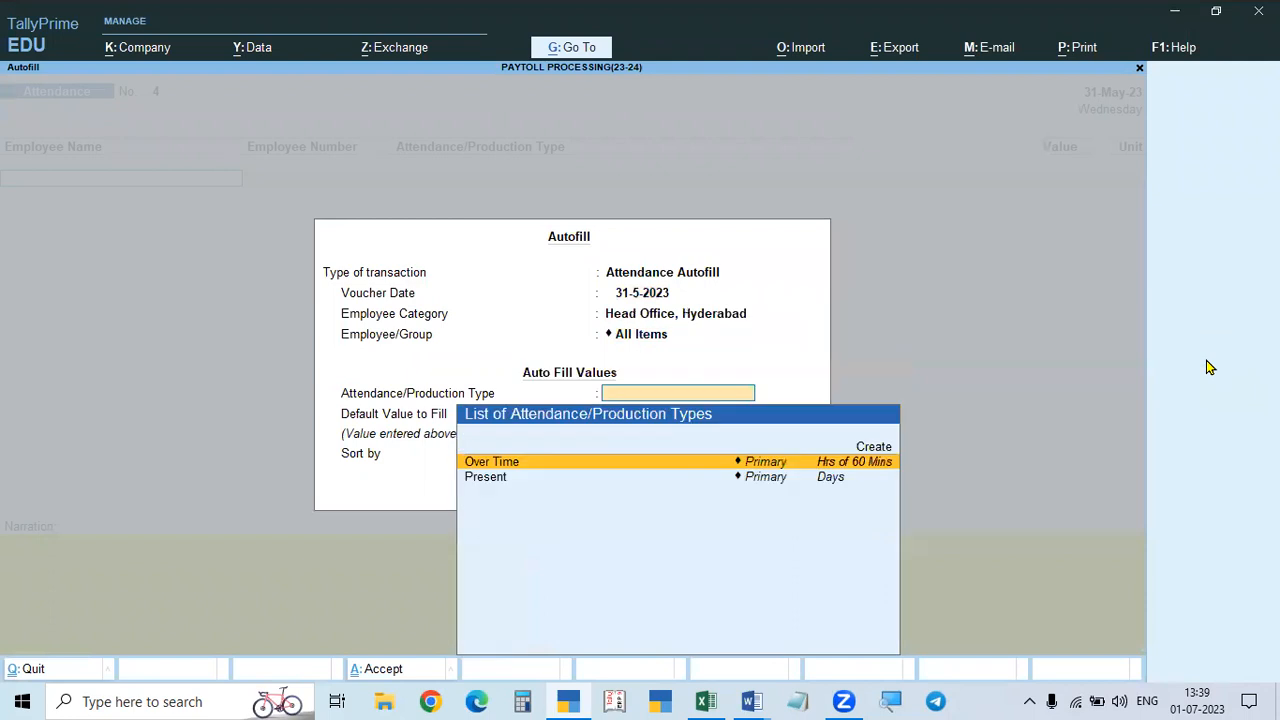
pyautogui.press('Up')
pyautogui.press('Down')
pyautogui.press('Return')
pyautogui.press('Return')
pyautogui.press('Return')
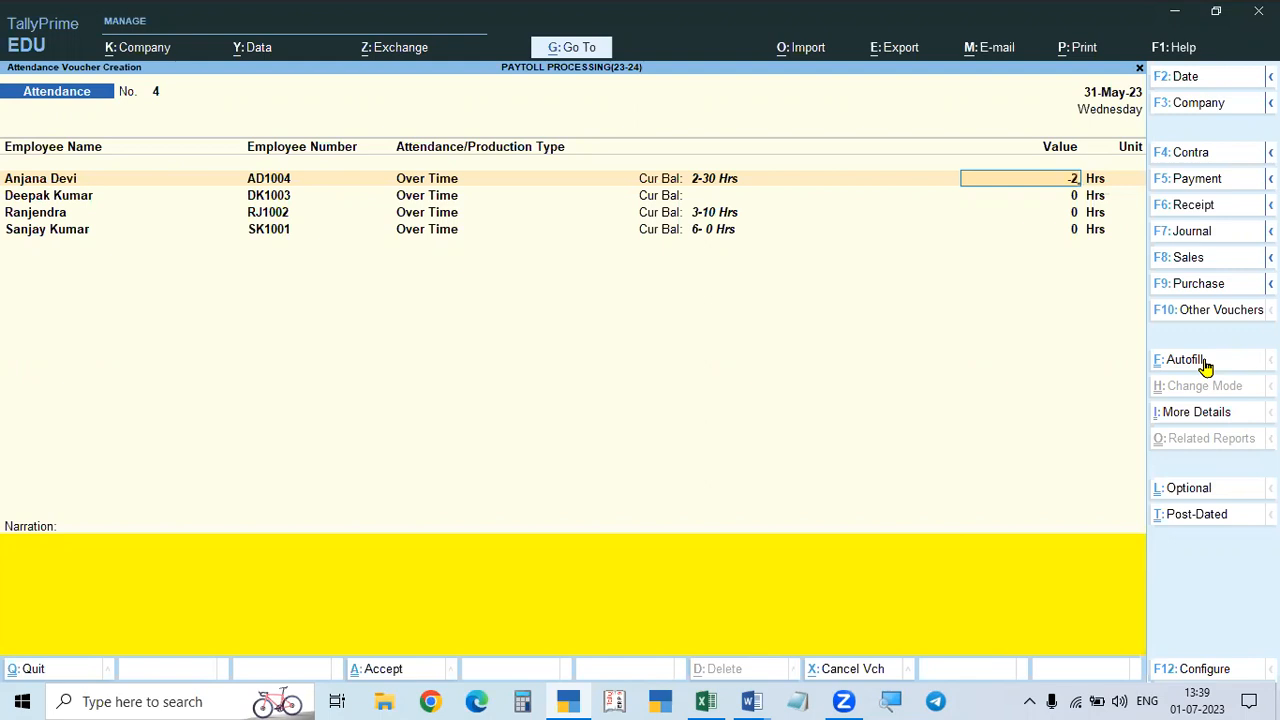
# Step: Try entering the Personnel Department employee's overtime as -150 with the unit mns
pyautogui.hotkey('alt', 'Tab')
pyautogui.hotkey('alt', 'Tab')
pyautogui.write('150mins')
pyautogui.press('Return')
pyautogui.write('-150')
pyautogui.press('Return')
pyautogui.write('mns')
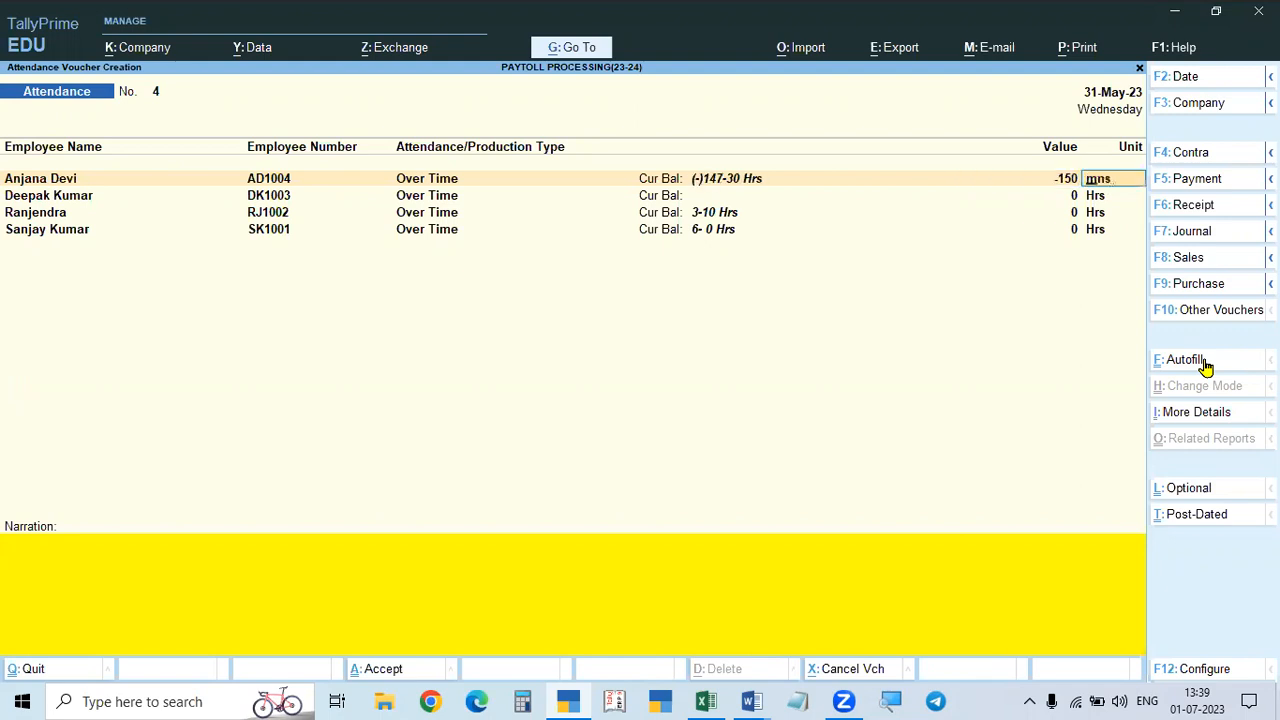
# Step: Clear the mistyped unit, discard the unsaved voucher and reopen a blank attendance voucher
pyautogui.press('BackSpace')
pyautogui.press('BackSpace')
pyautogui.press('BackSpace')
pyautogui.press('Escape')
pyautogui.press('y')
pyautogui.press('Return')
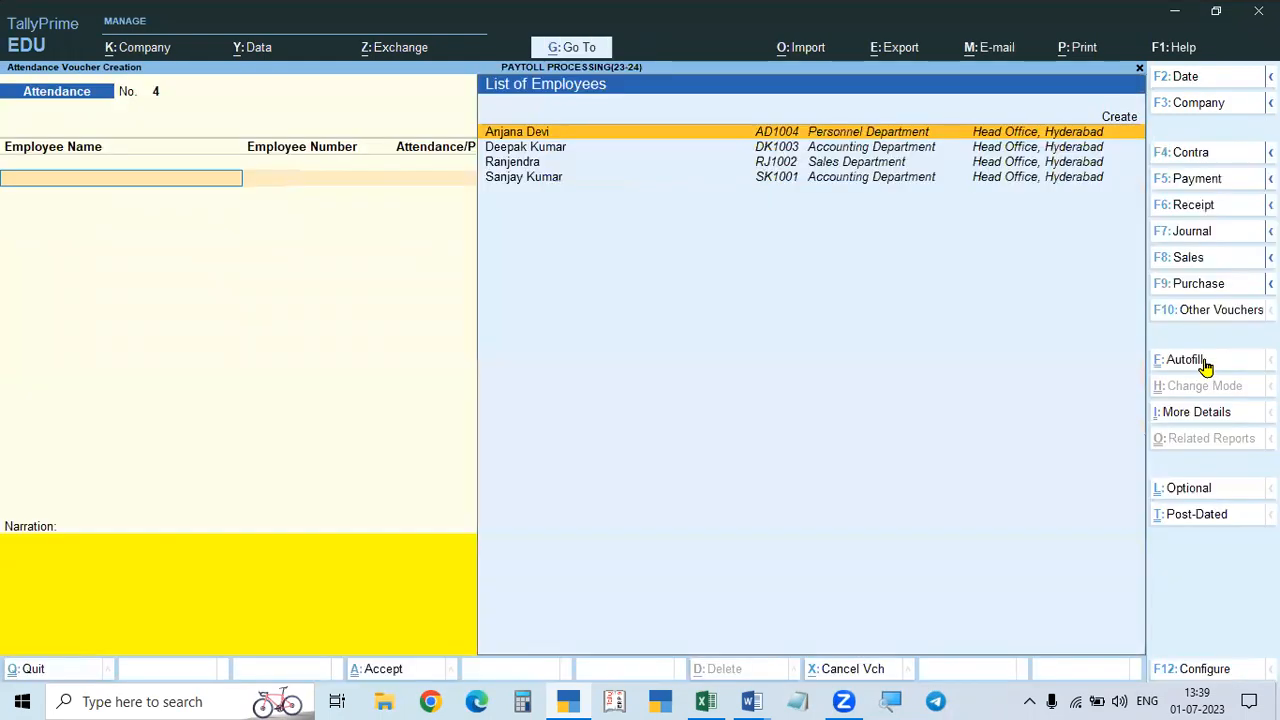
# Step: Autofill the blank attendance voucher dated 31-5-2023 for all Head Office, Hyderabad employees with type Over Time and default value 0
pyautogui.click(1206, 362)
pyautogui.press('Return')
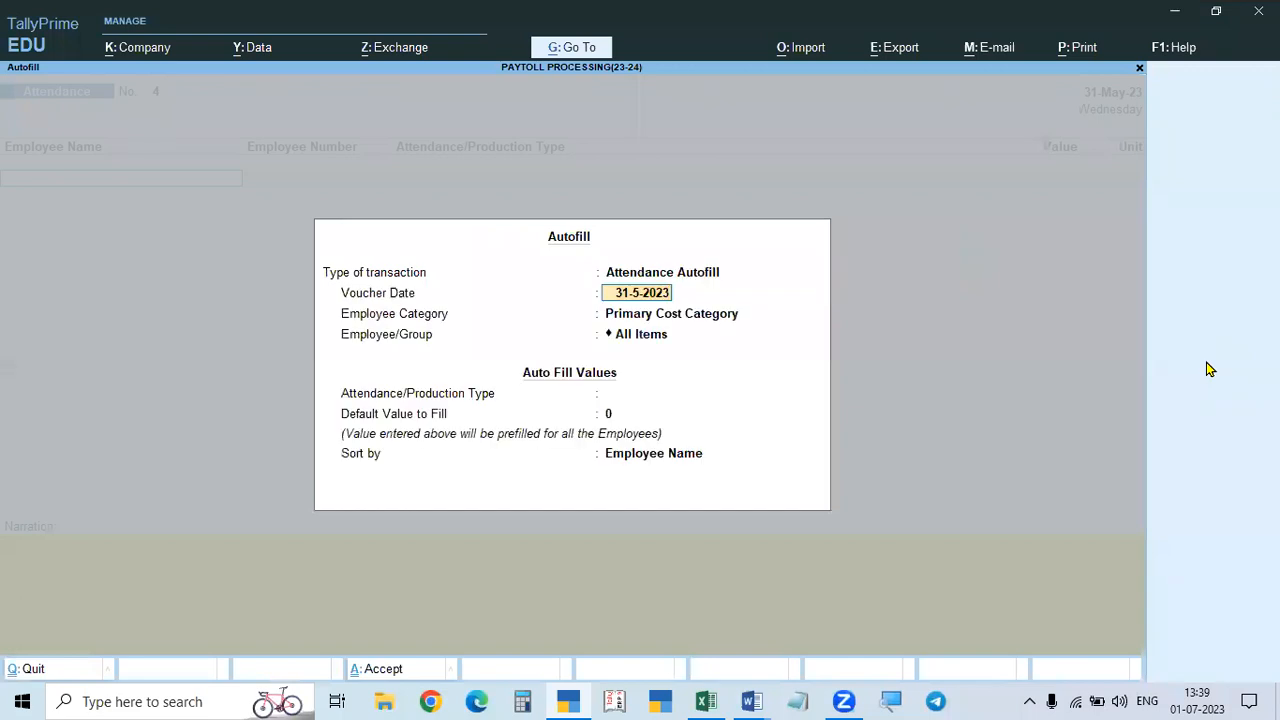
pyautogui.press('Return')
pyautogui.press('Return')
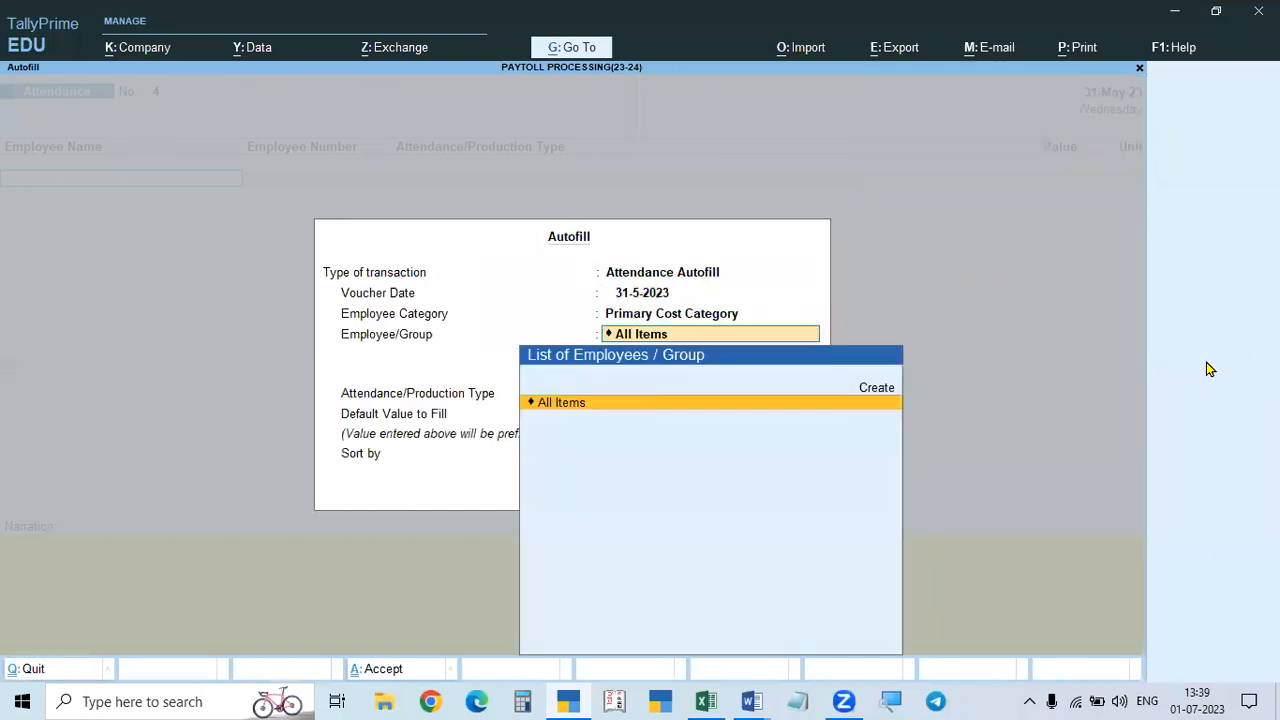
pyautogui.press('BackSpace')
pyautogui.press('Up')
pyautogui.press('Return')
pyautogui.press('Return')
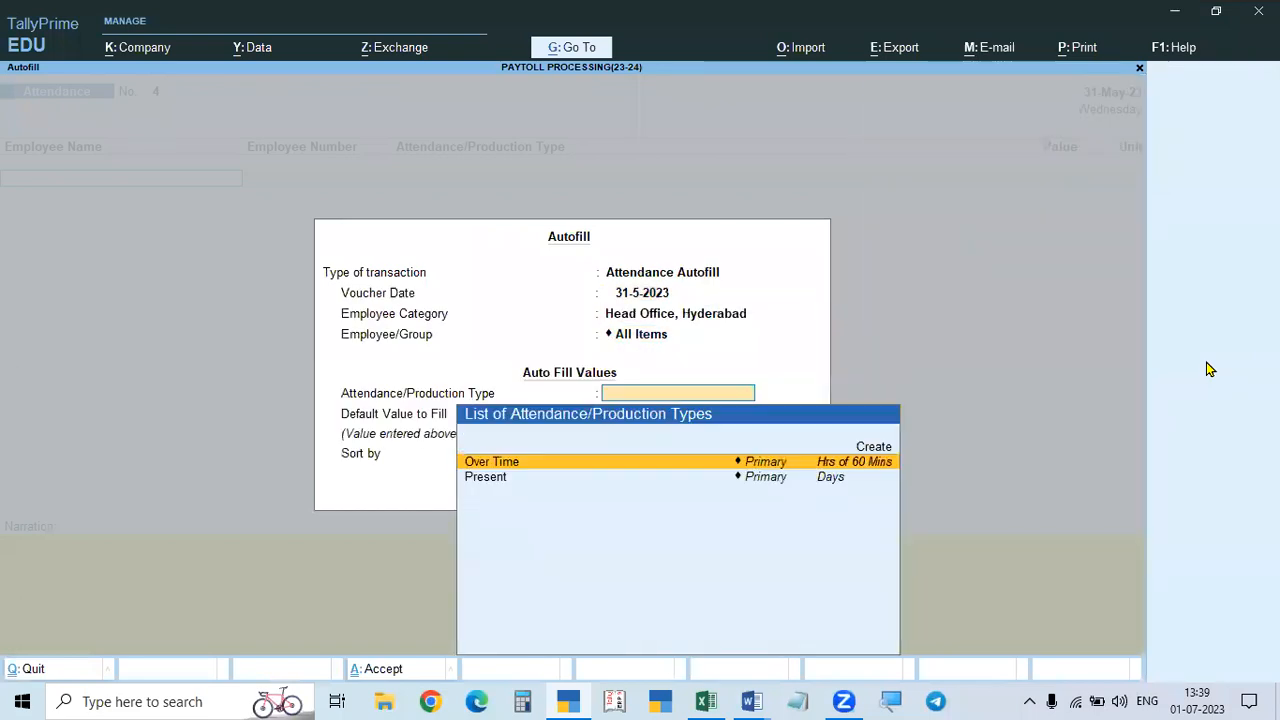
pyautogui.press('Return')
pyautogui.press('Return')
pyautogui.press('Down')
pyautogui.press('Return')
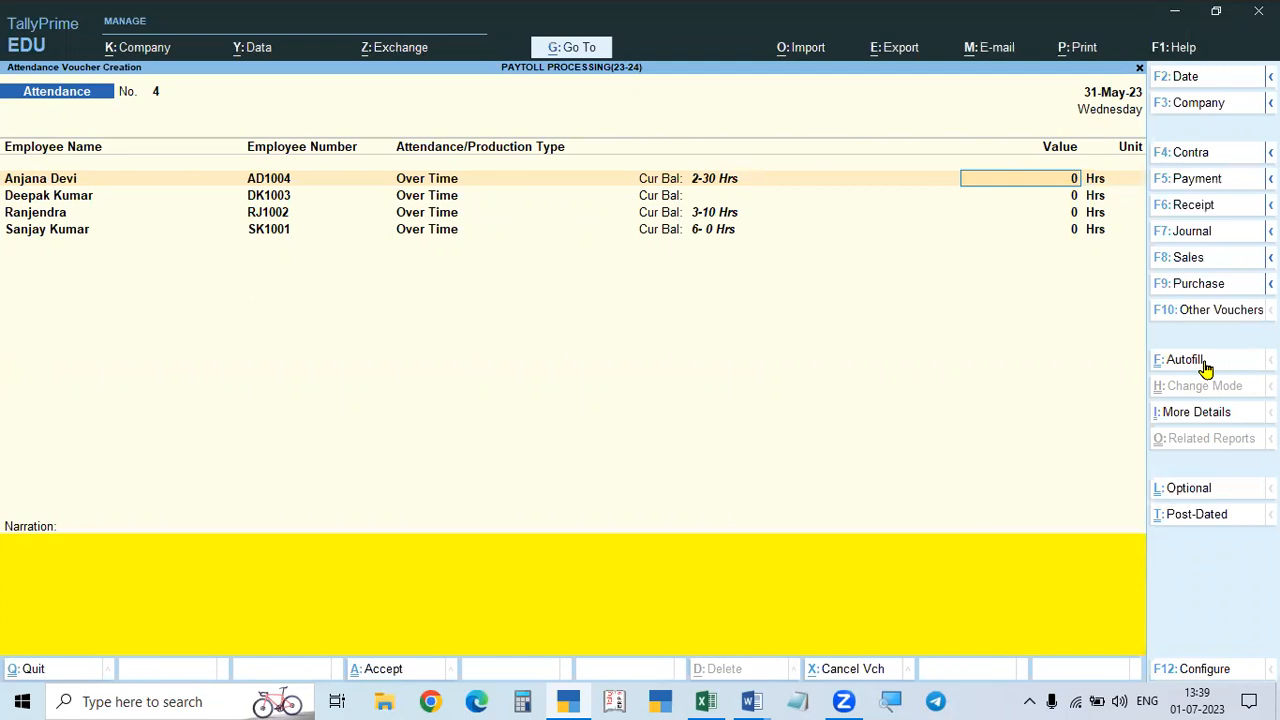
# Step: Following the Word attendance table, set the Personnel Department employee's overtime to 150 mins
pyautogui.hotkey('alt', 'Tab')
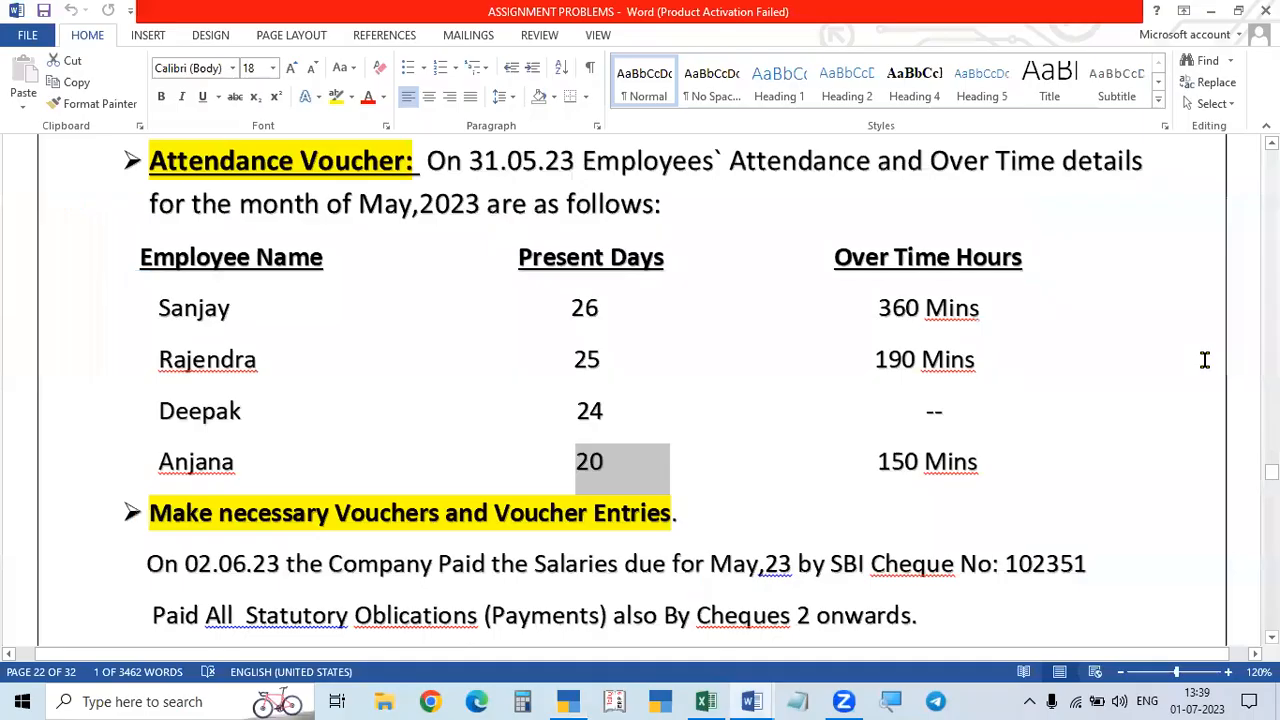
pyautogui.hotkey('alt', 'Tab')
pyautogui.write('150')
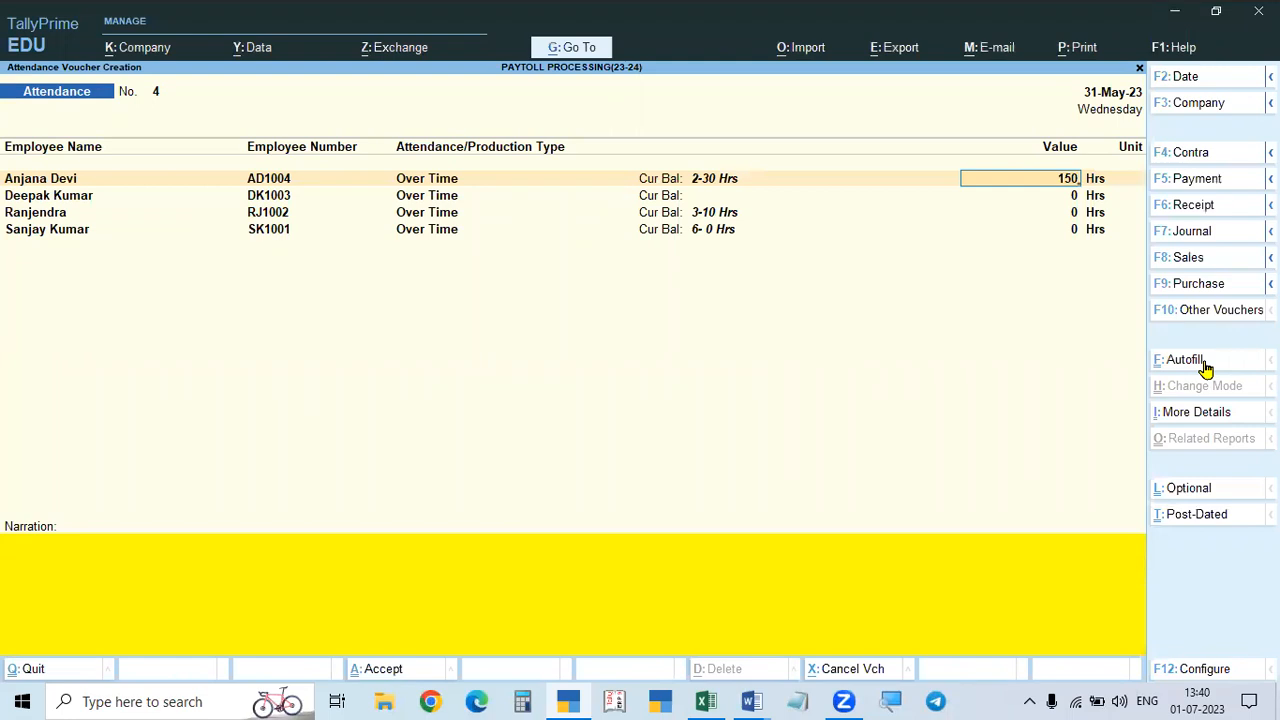
pyautogui.press('Return')
pyautogui.write('mins')
pyautogui.press('Return')
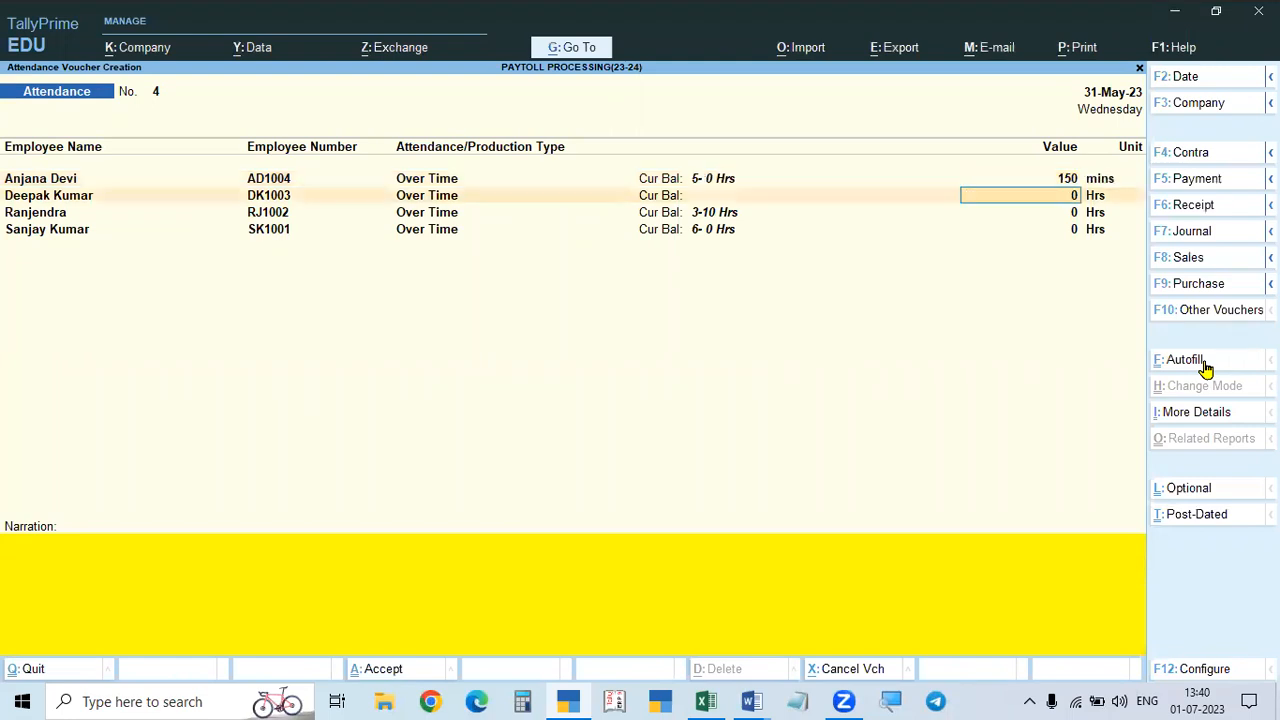
# Step: Check the overtime column in the Word table and set the second listed employee's overtime to 0 Hrs
pyautogui.hotkey('alt', 'Tab')
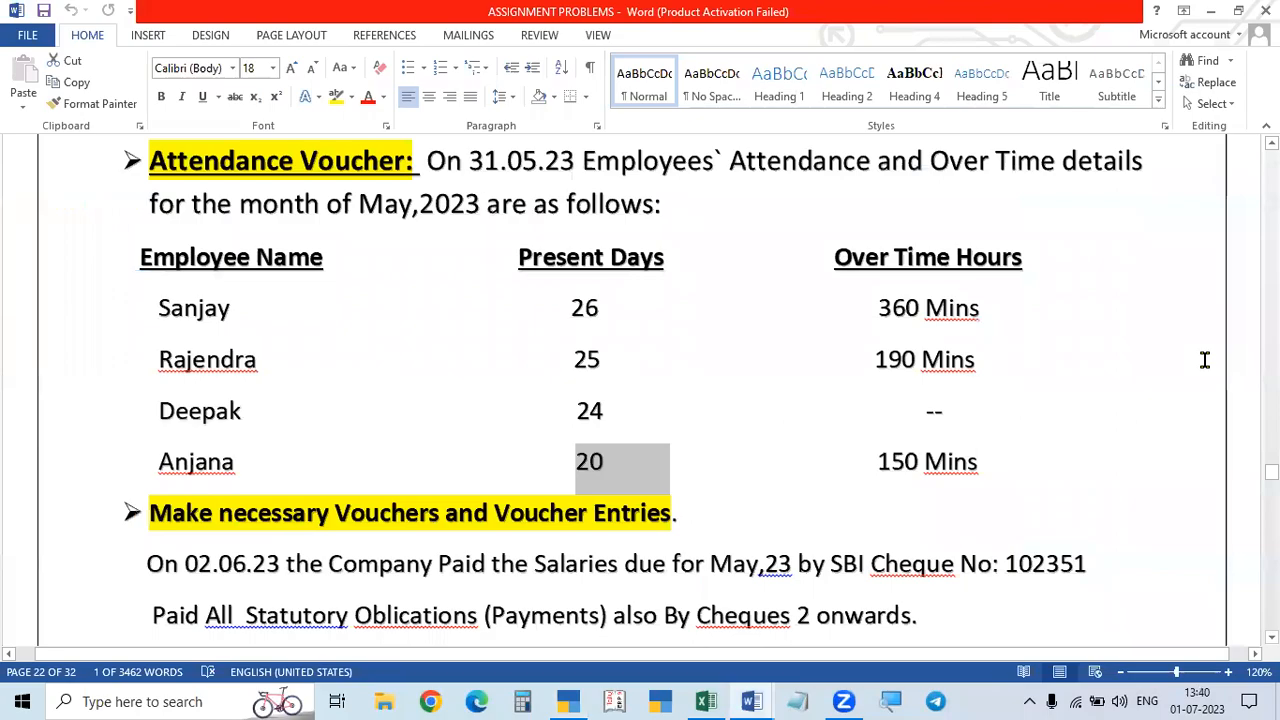
pyautogui.hotkey('alt', 'Tab')
pyautogui.write('0')
pyautogui.press('Return')
pyautogui.press('Return')
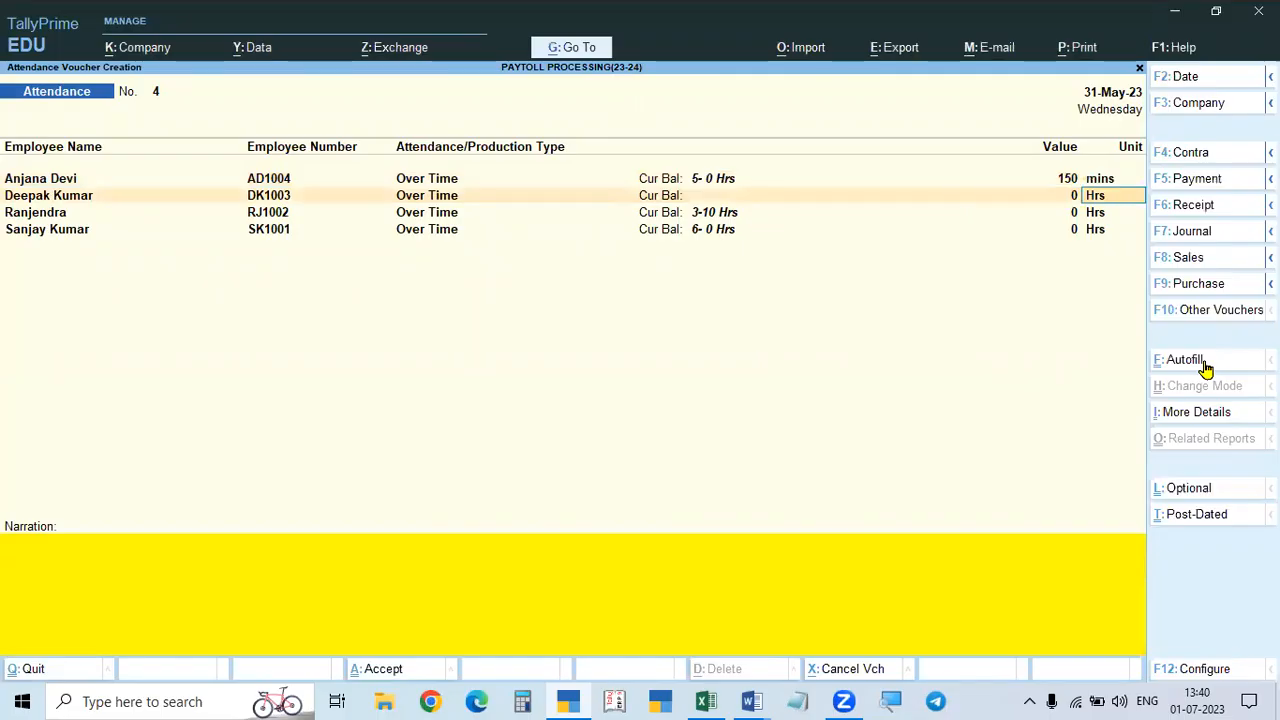
# Step: Following the Word attendance table, set the Sales Department employee's overtime to 190 mins
pyautogui.hotkey('alt', 'Tab')
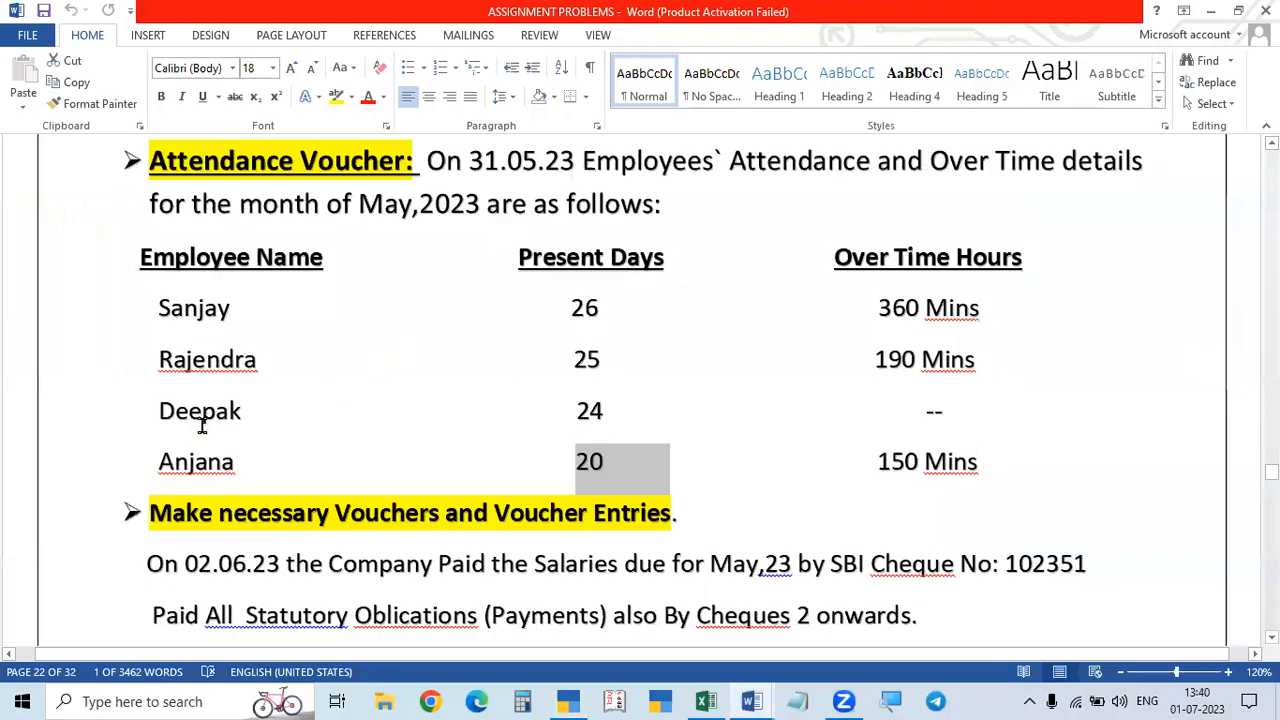
pyautogui.hotkey('alt', 'Tab')
pyautogui.write('190')
pyautogui.press('Return')
pyautogui.write('mins')
pyautogui.press('Return')
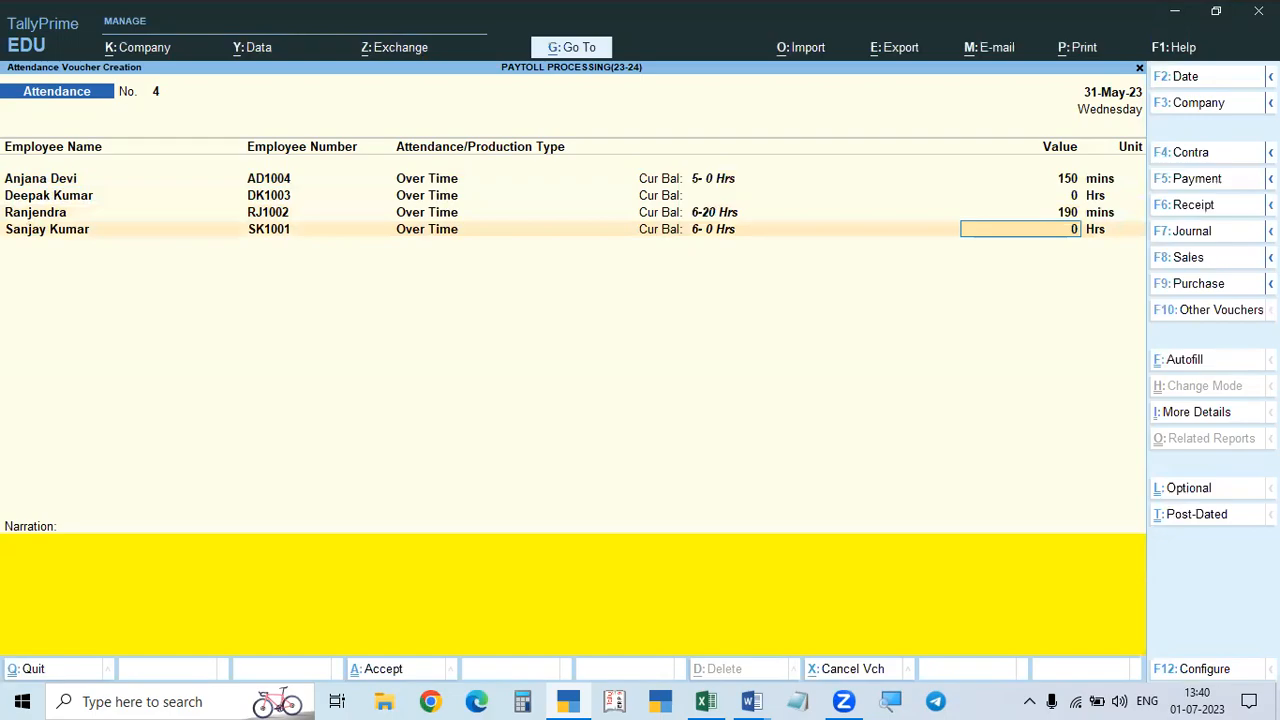
# Step: Set the last listed Accounting Department employee's overtime to 360 mins, leave the narration blank and save the voucher
pyautogui.hotkey('alt', 'Tab')
pyautogui.hotkey('alt', 'Tab')
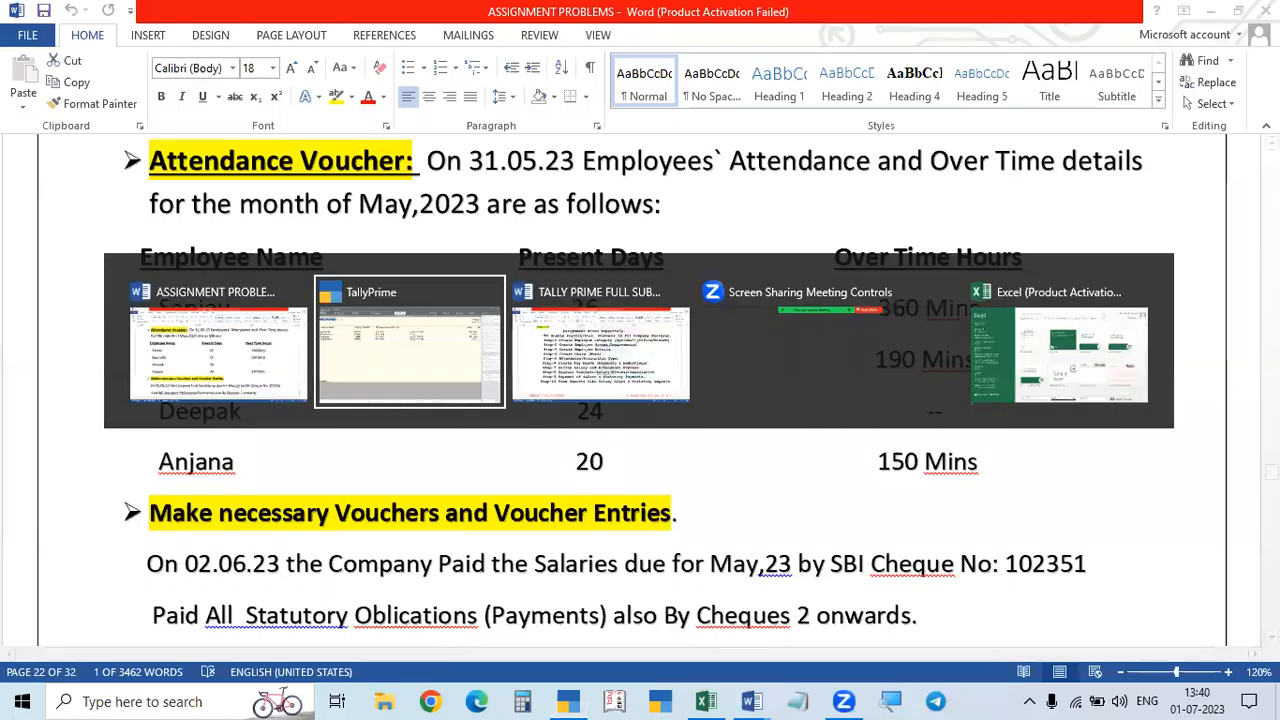
pyautogui.write('360')
pyautogui.press('Return')
pyautogui.write('mins')
pyautogui.press('Return')
pyautogui.press('Return')
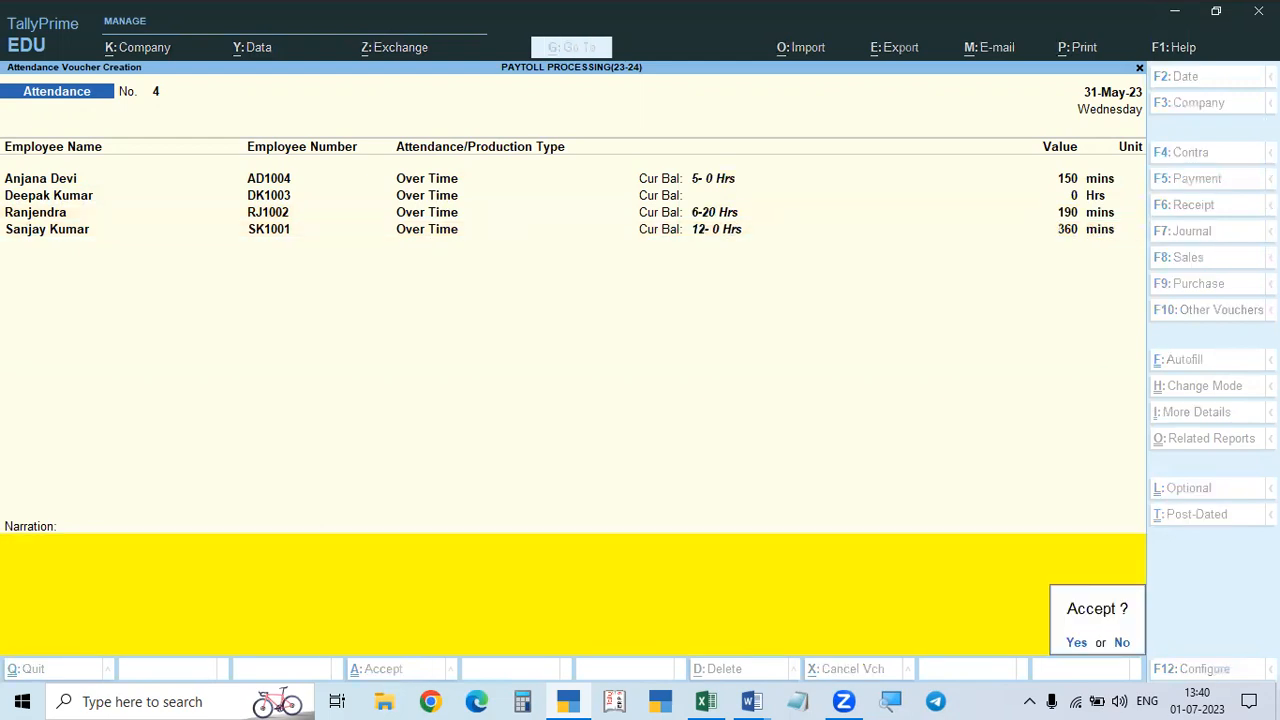
pyautogui.press('Return')
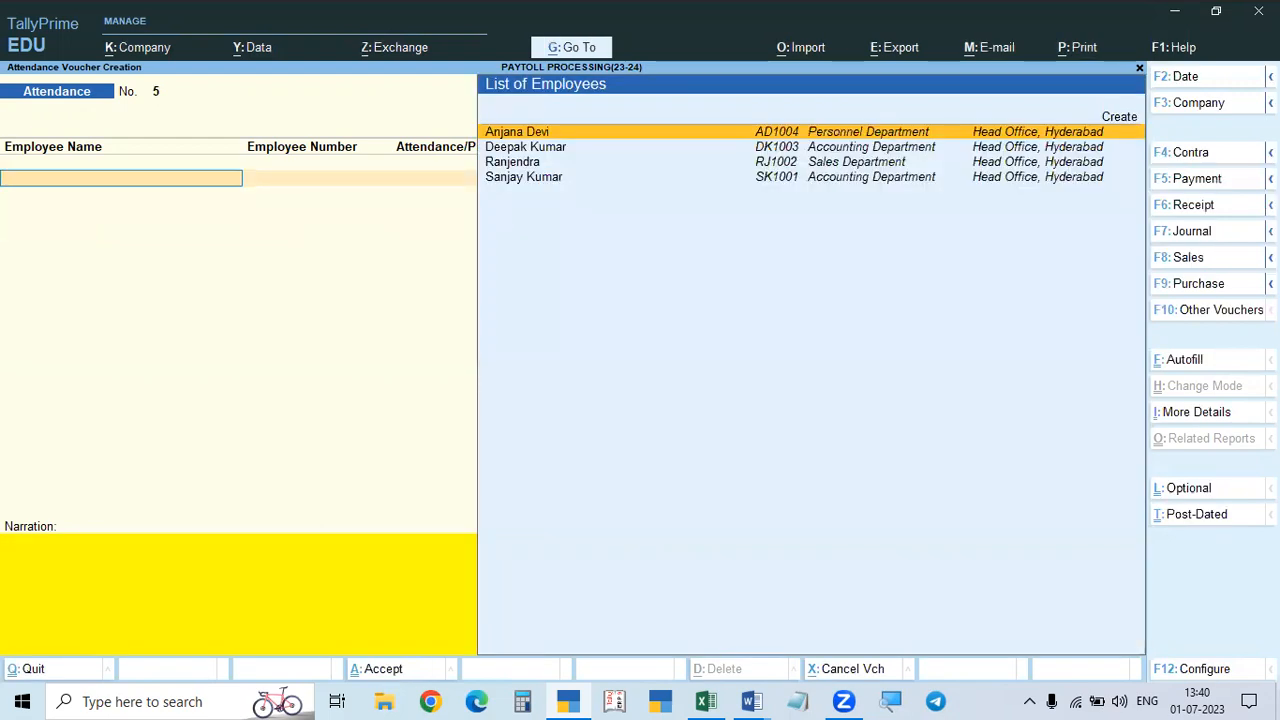
pyautogui.hotkey('alt', 'Tab')
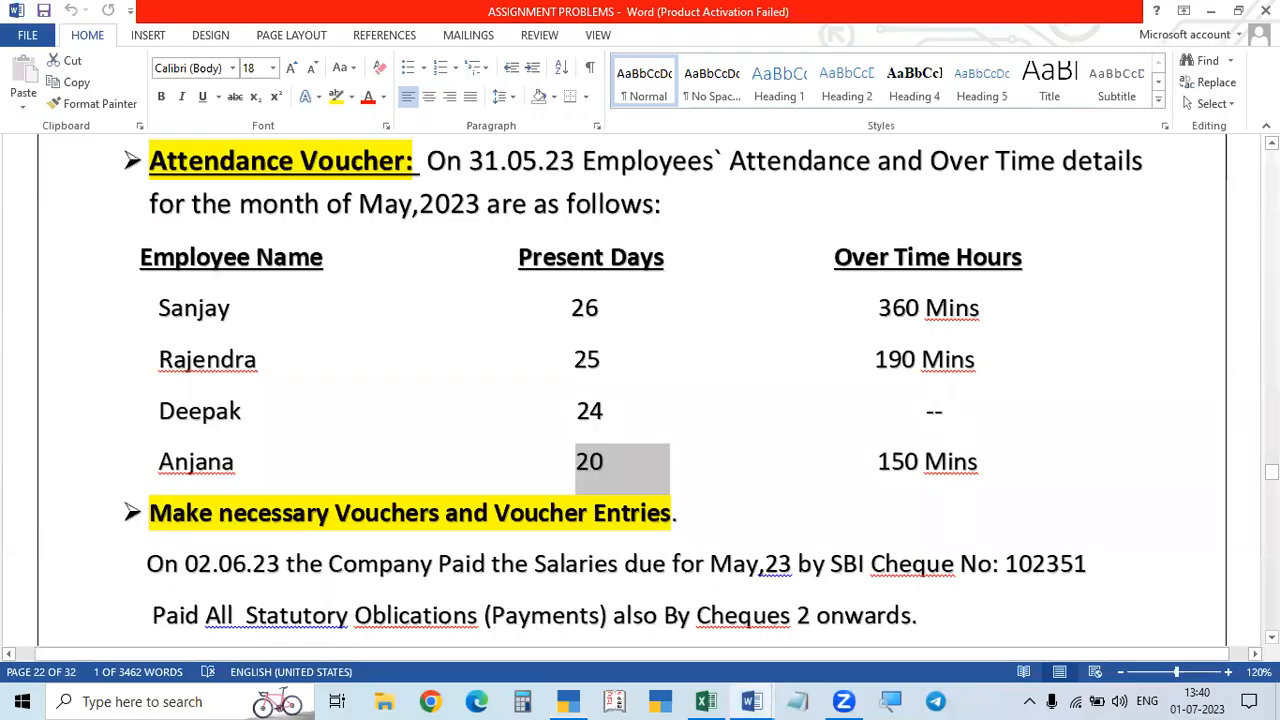
pyautogui.hotkey('alt', 'Tab')
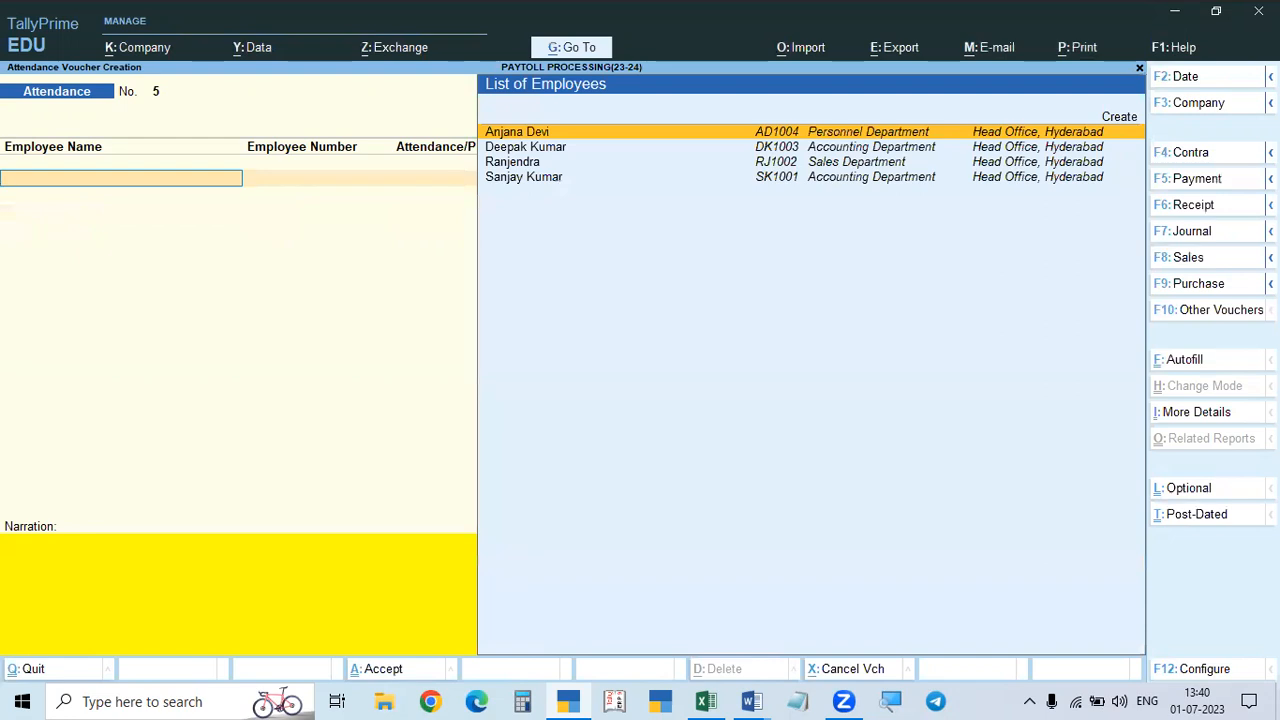
pyautogui.press('Escape')
pyautogui.press('y')
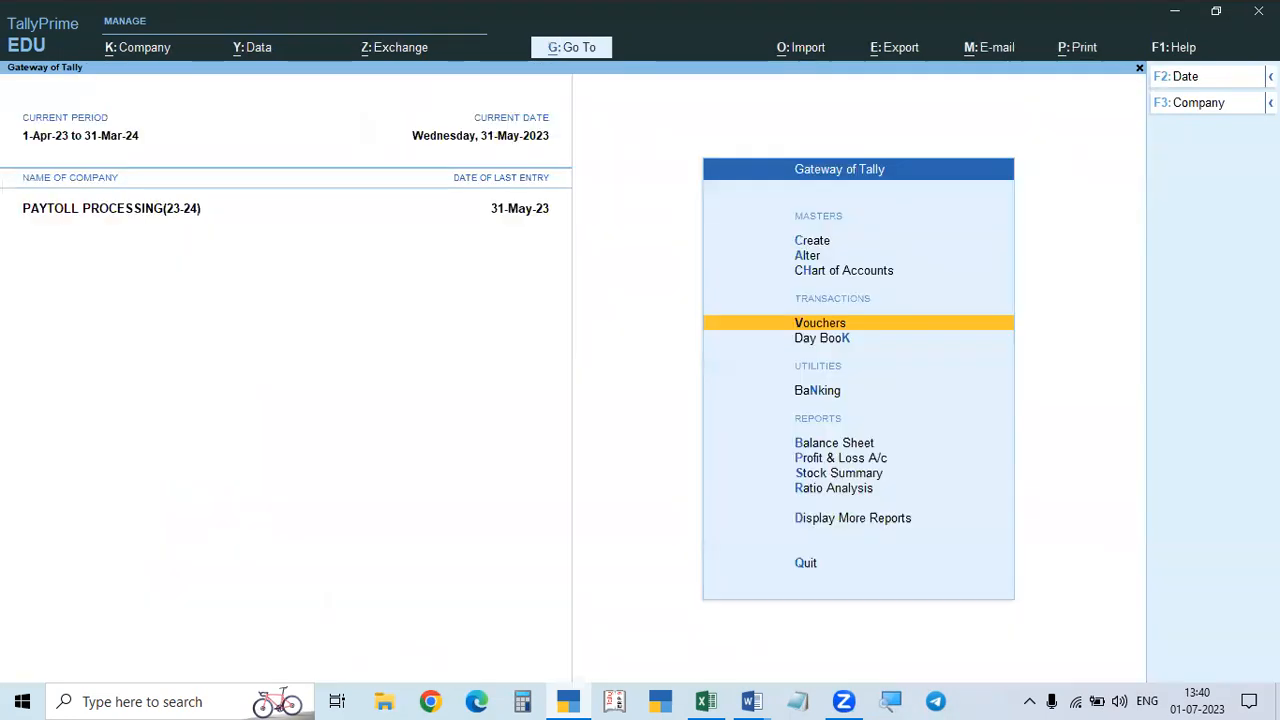
pyautogui.press('Return')
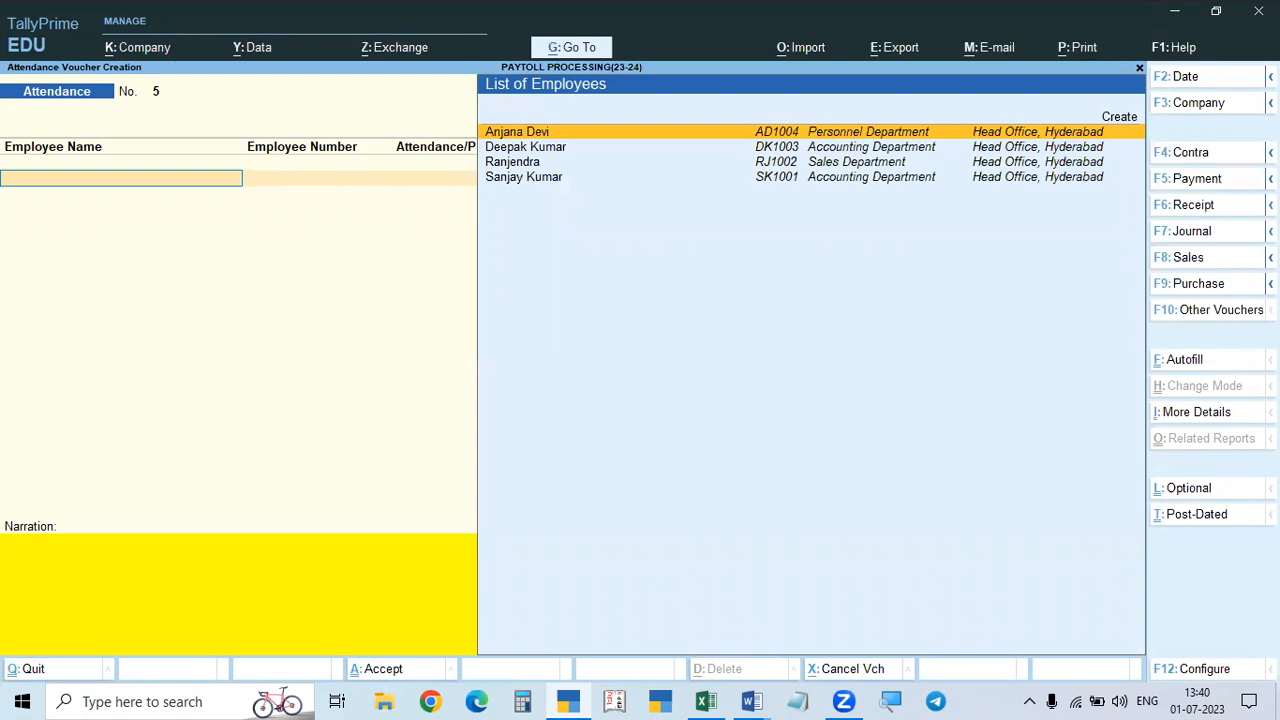
pyautogui.click(1190, 312)
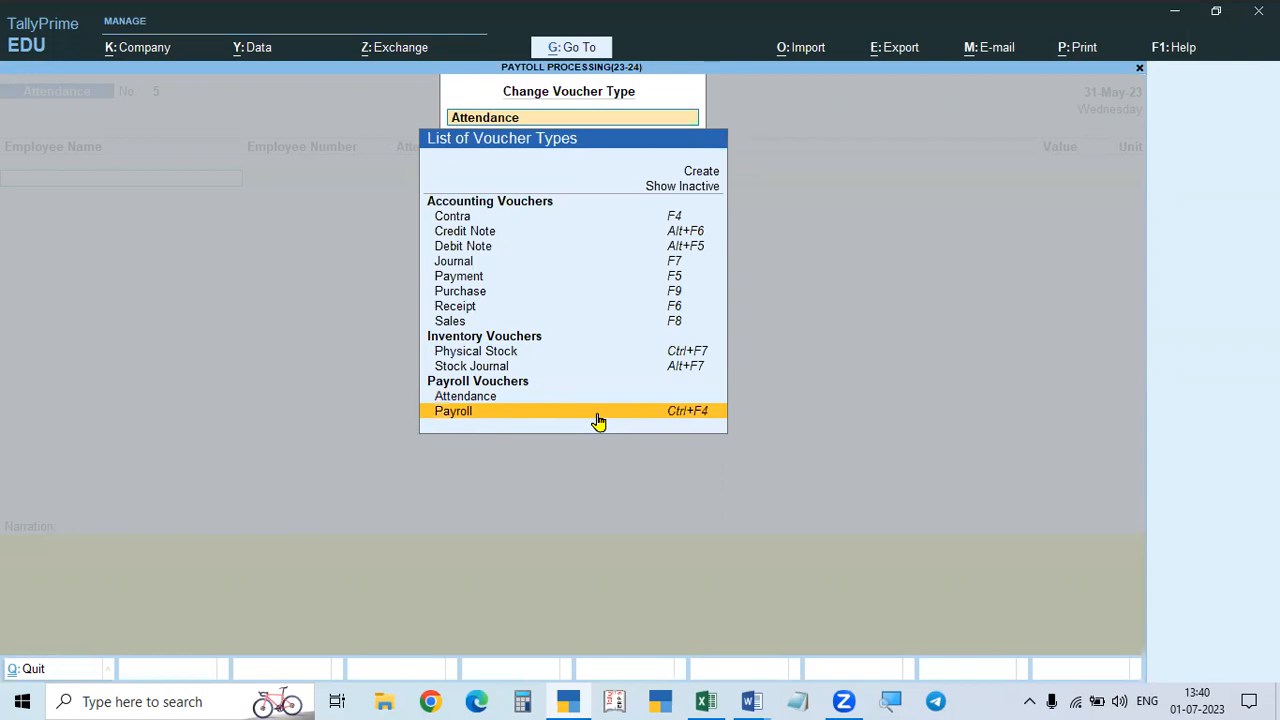
pyautogui.press('Escape')
pyautogui.press('Escape')
pyautogui.press('Escape')
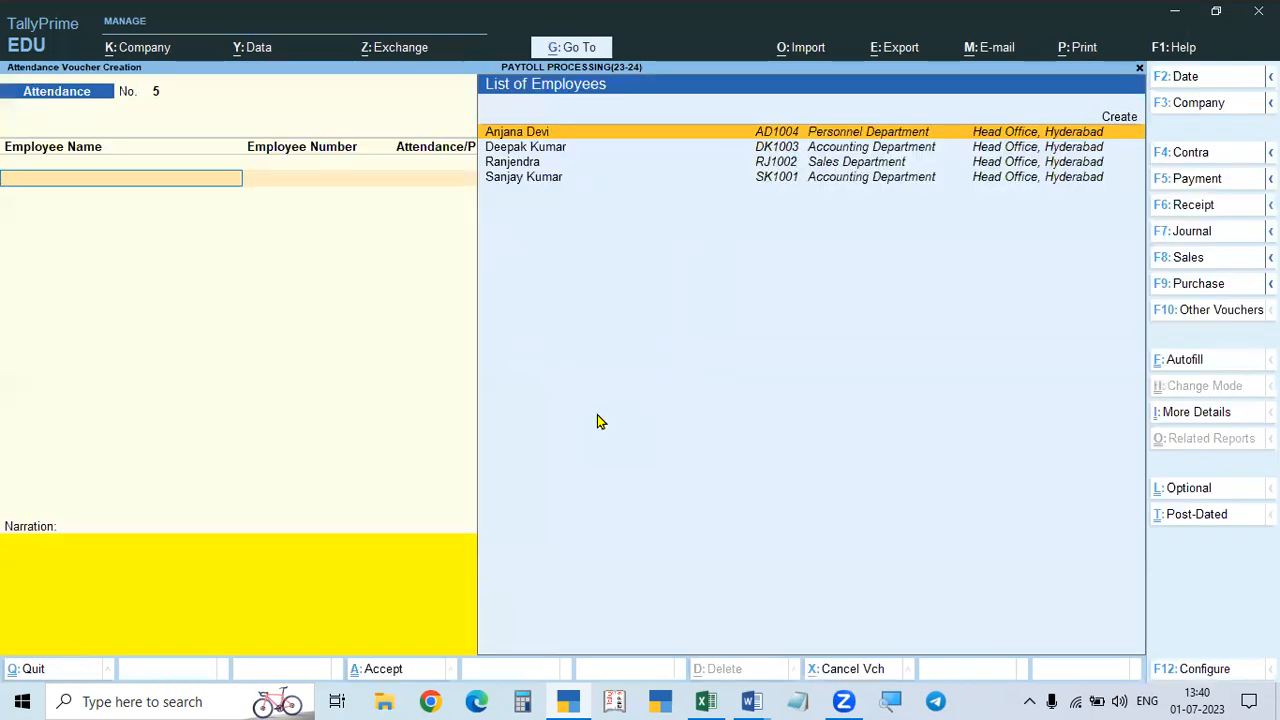
# Step: Switch to a new Payroll voucher dated 31-May-23 and open its autofill settings
pyautogui.hotkey('ctrl', 'F4')
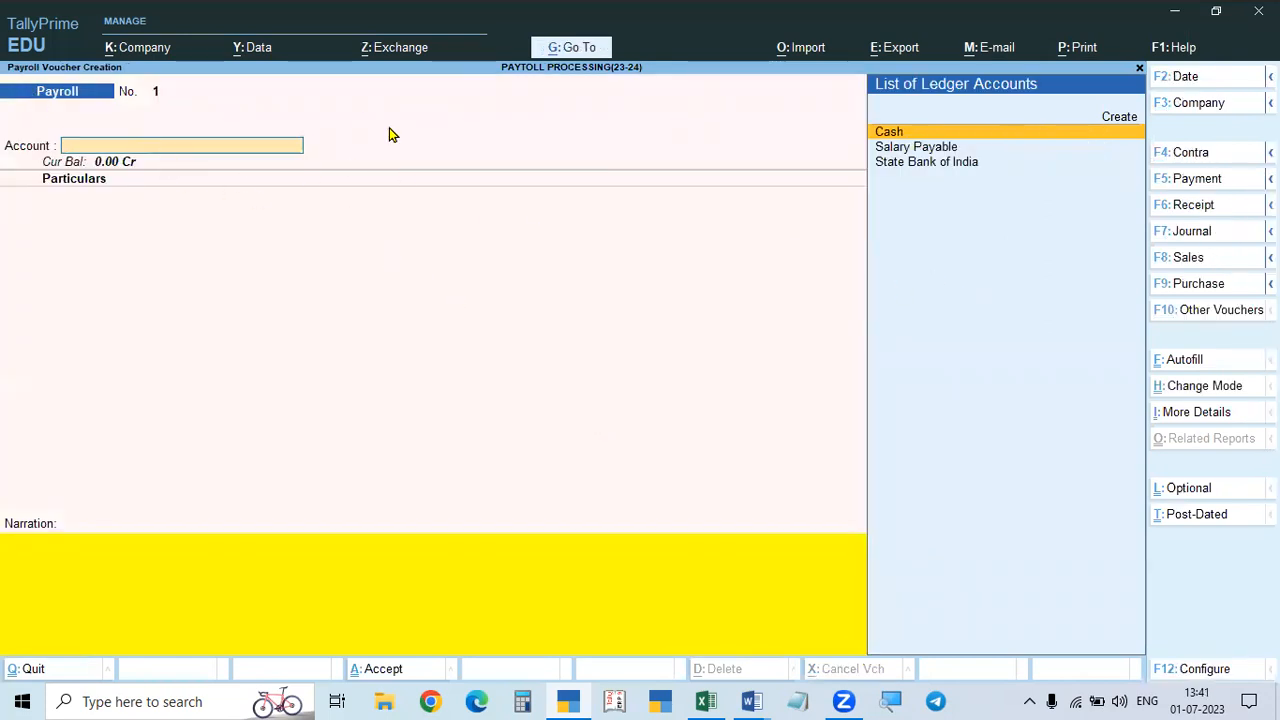
pyautogui.click(1195, 366)
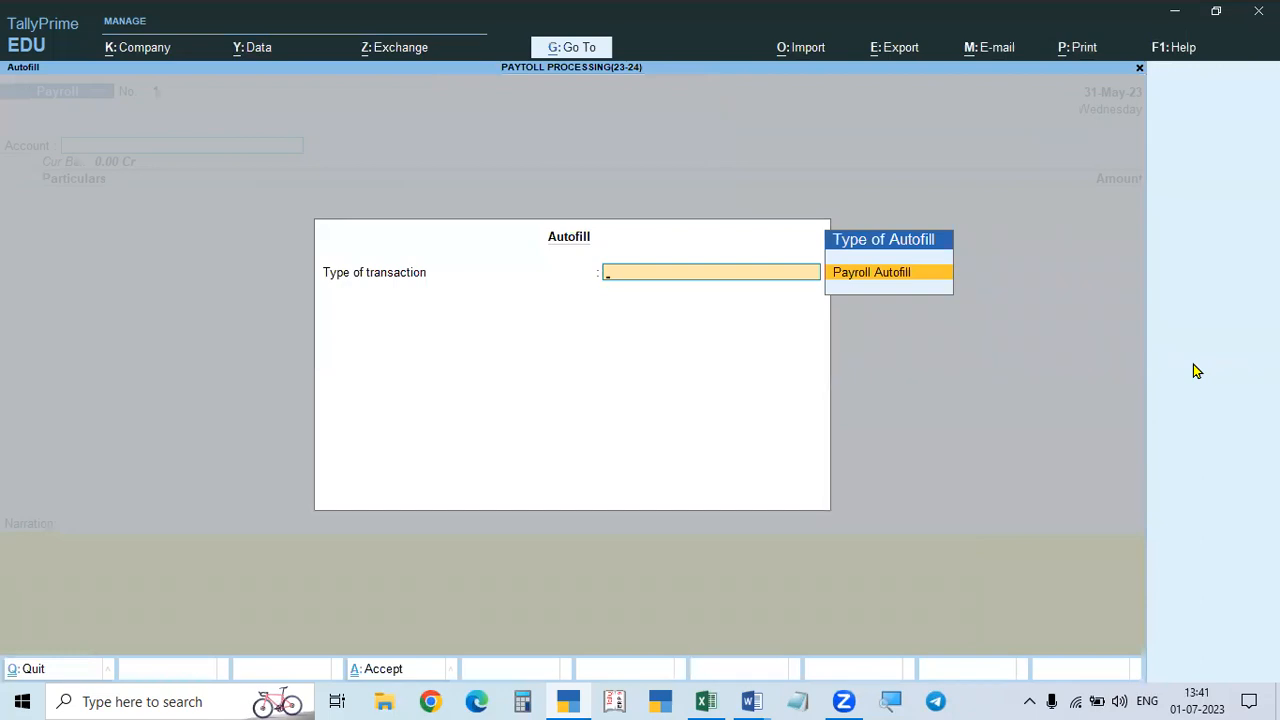
# Step: Set up a Payroll Autofill processed for User Defined from 1-5-2023 to 31-5-2023, consulting the pay head table in the Word assignment document
pyautogui.press('Return')
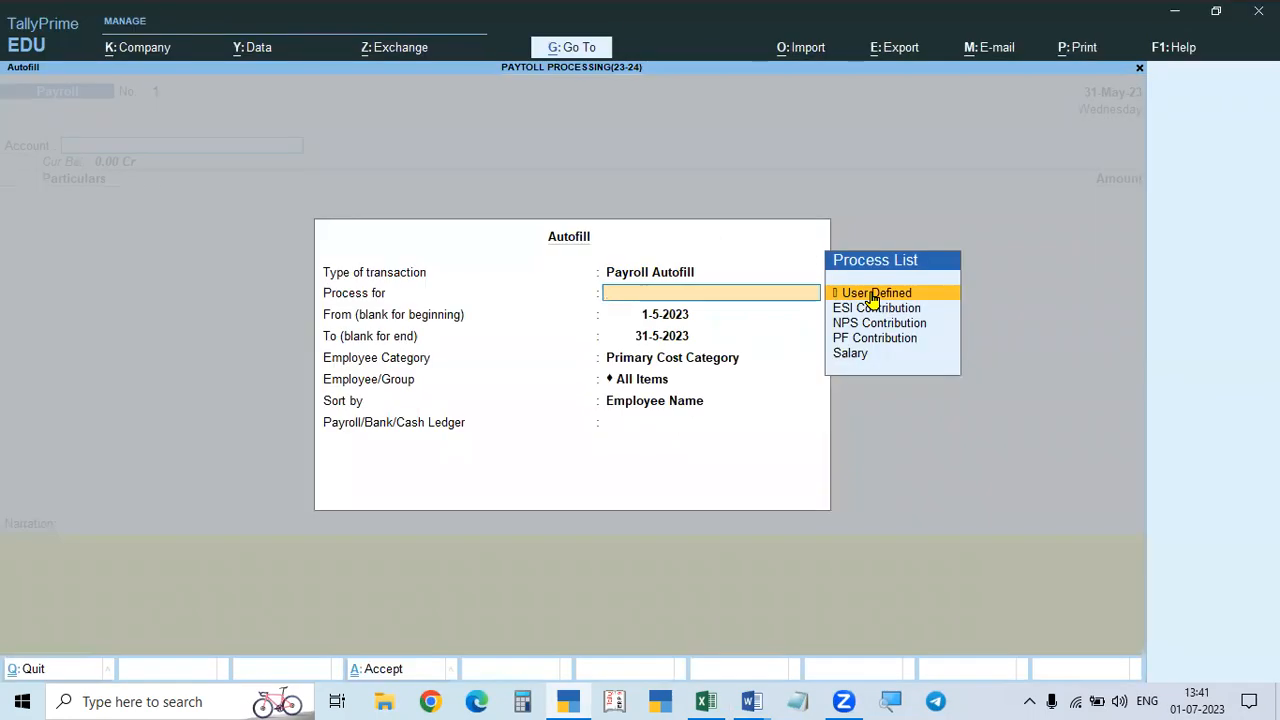
pyautogui.hotkey('alt', 'Tab')
pyautogui.scroll(-1, 838, 318)
pyautogui.scroll(3, 833, 326)
pyautogui.scroll(2, 834, 330)
pyautogui.scroll(-3, 826, 358)
pyautogui.scroll(3, 829, 364)
pyautogui.scroll(5, 828, 367)
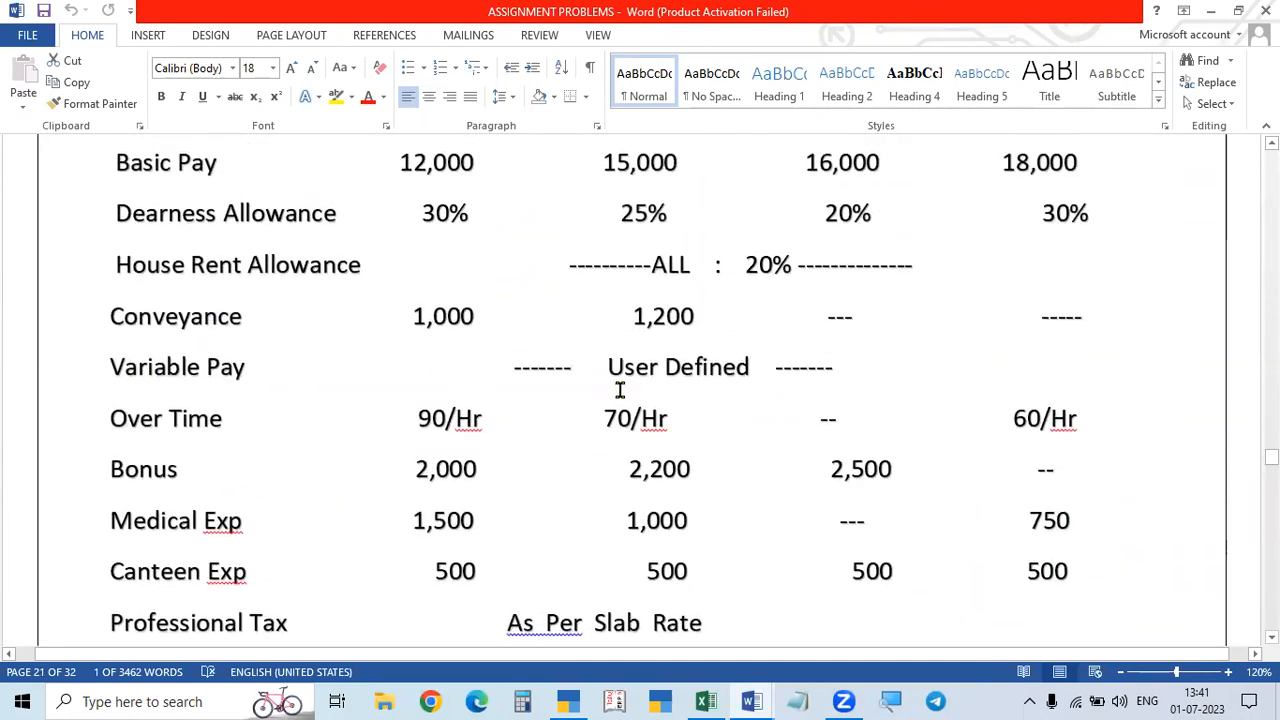
pyautogui.scroll(-1, 800, 361)
pyautogui.scroll(-2, 100, 462)
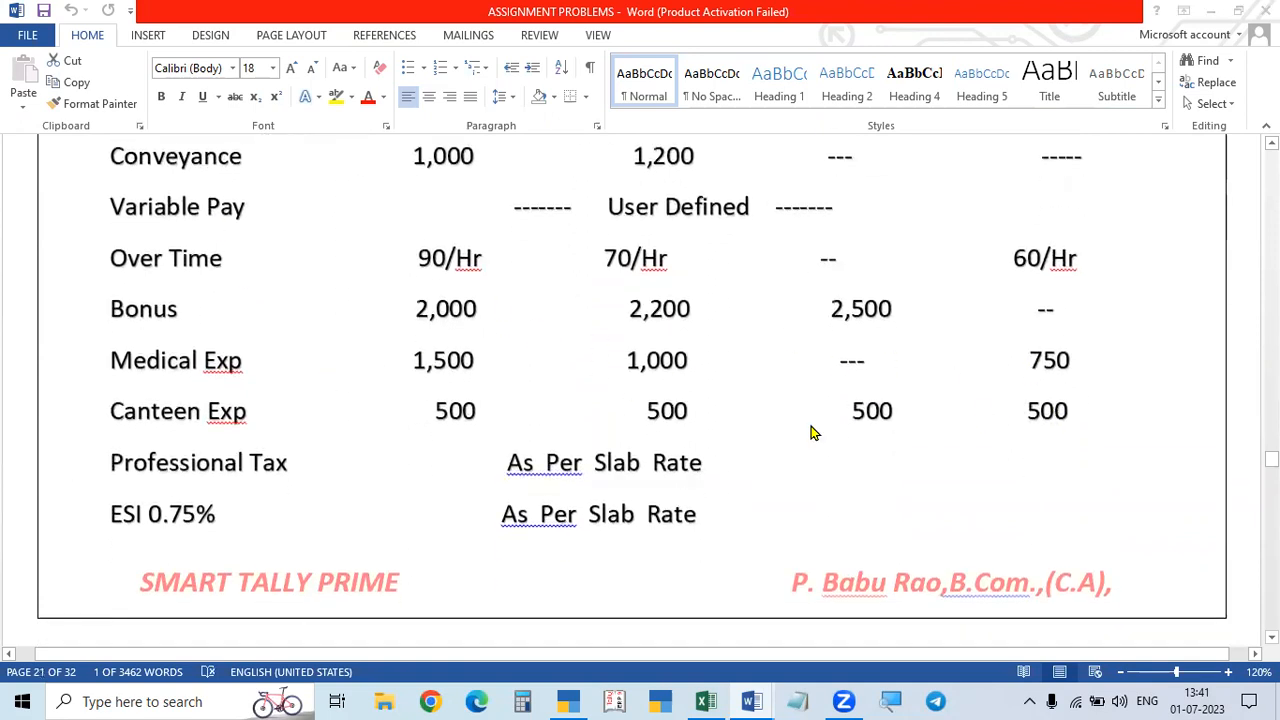
pyautogui.hotkey('alt', 'Tab')
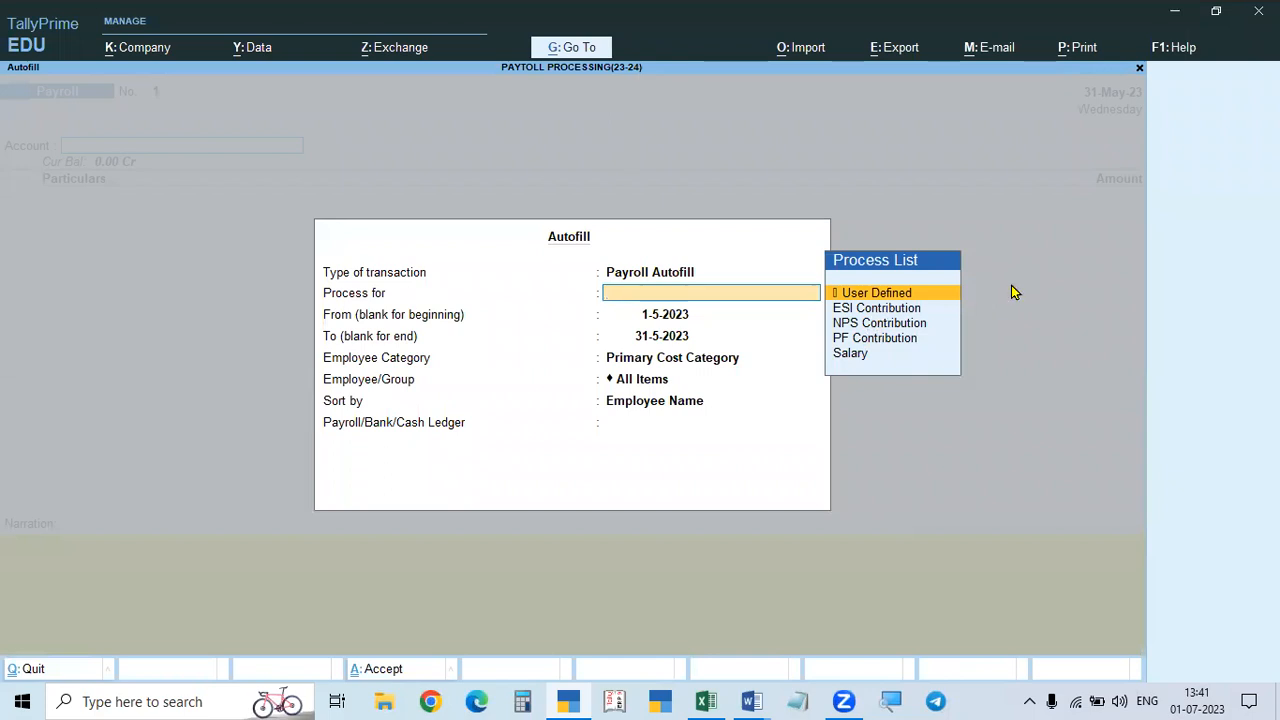
pyautogui.press('Return')
pyautogui.press('Return')
pyautogui.press('Return')
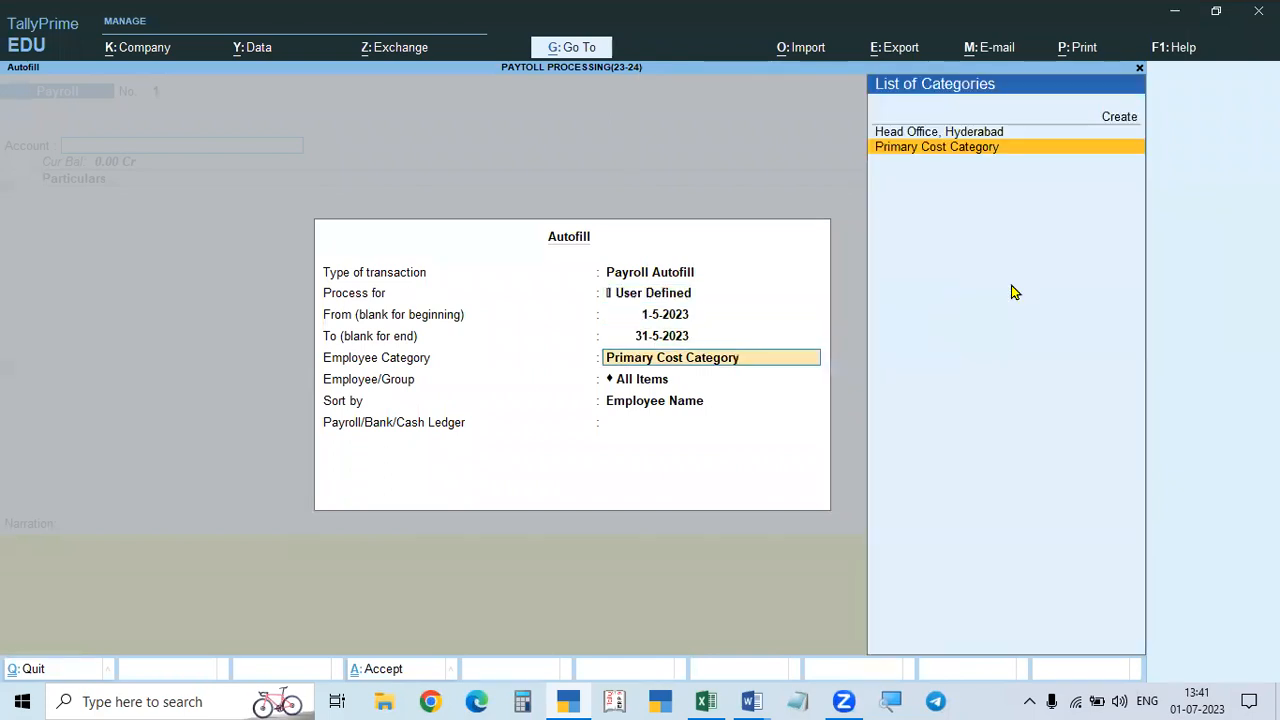
# Step: Set the employee category to Head Office, Hyderabad, include All Items, and sort by Employee Number Only
pyautogui.press('Up')
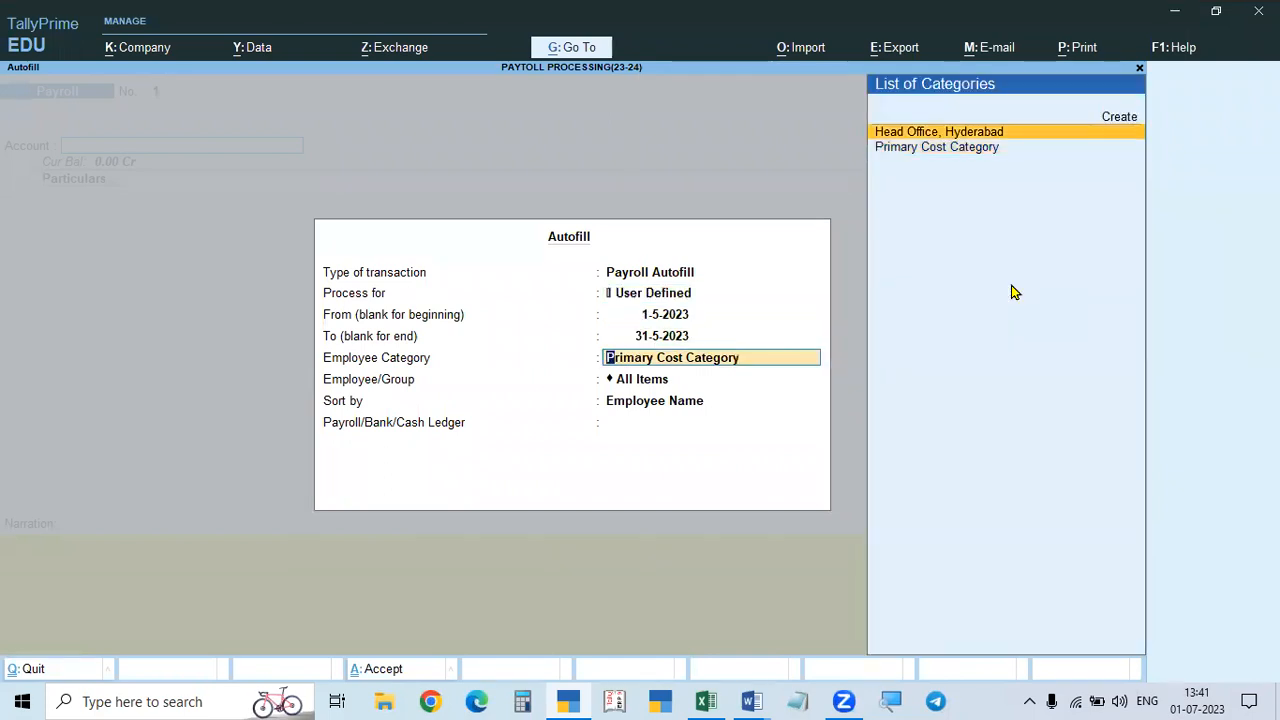
pyautogui.press('Return')
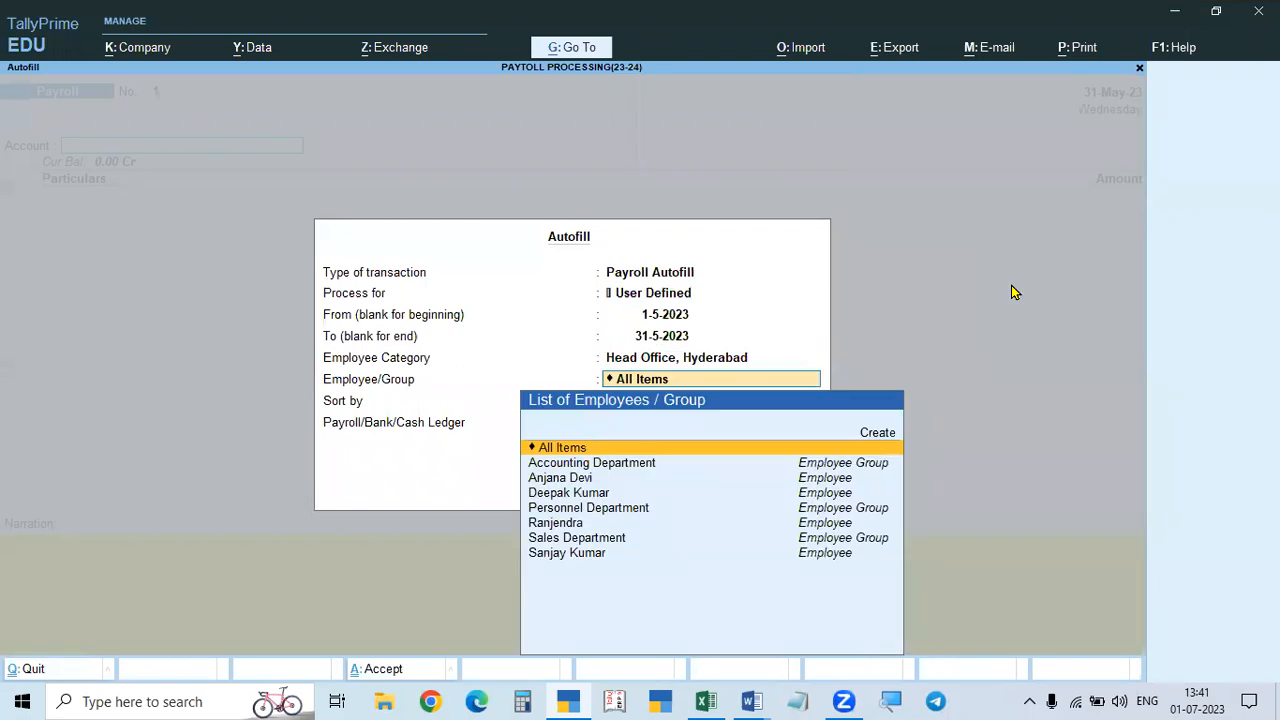
pyautogui.press('Return')
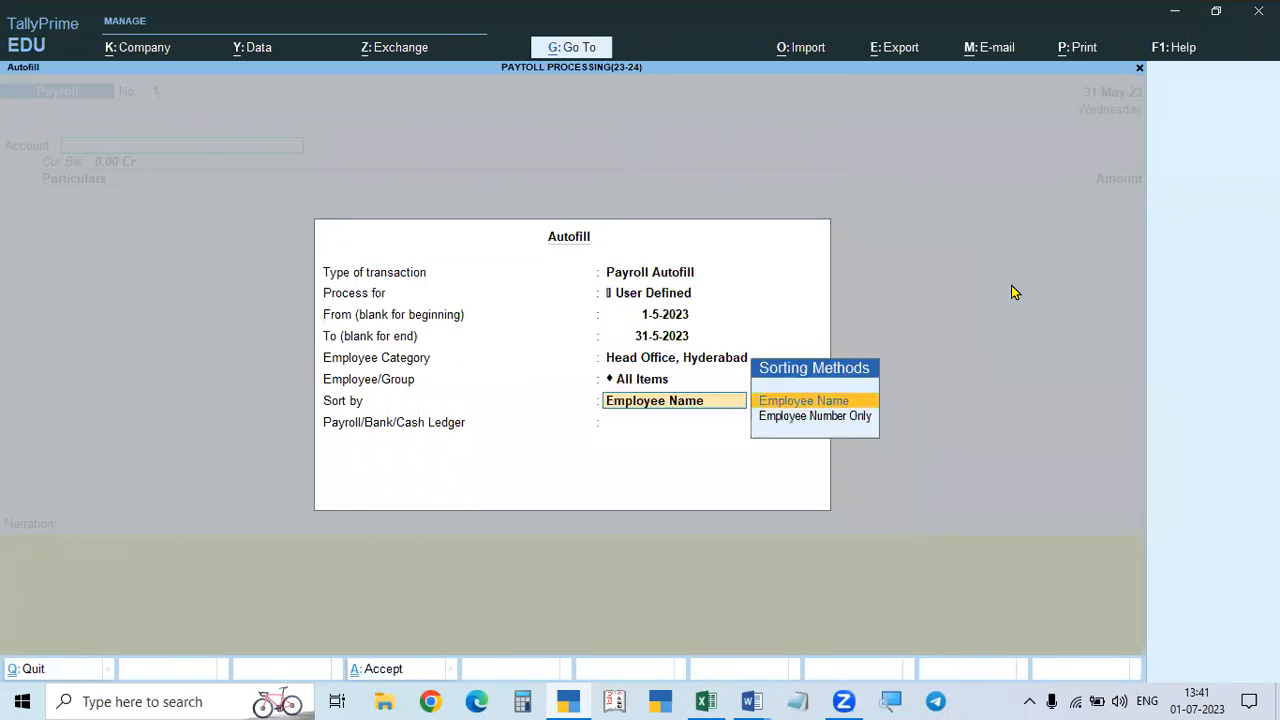
pyautogui.press('Down')
pyautogui.press('Return')
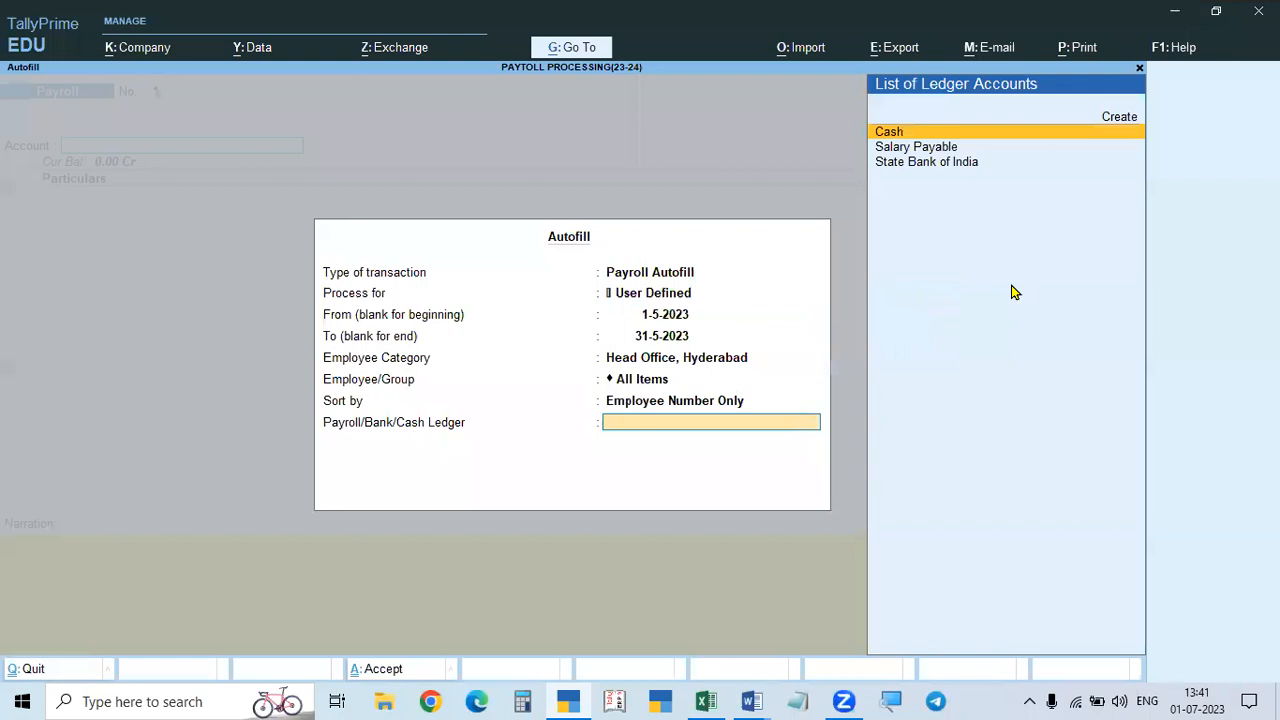
# Step: Consult the Word assignment document and pick Salary Payable for the Payroll/Bank/Cash Ledger
pyautogui.hotkey('alt', 'Tab')
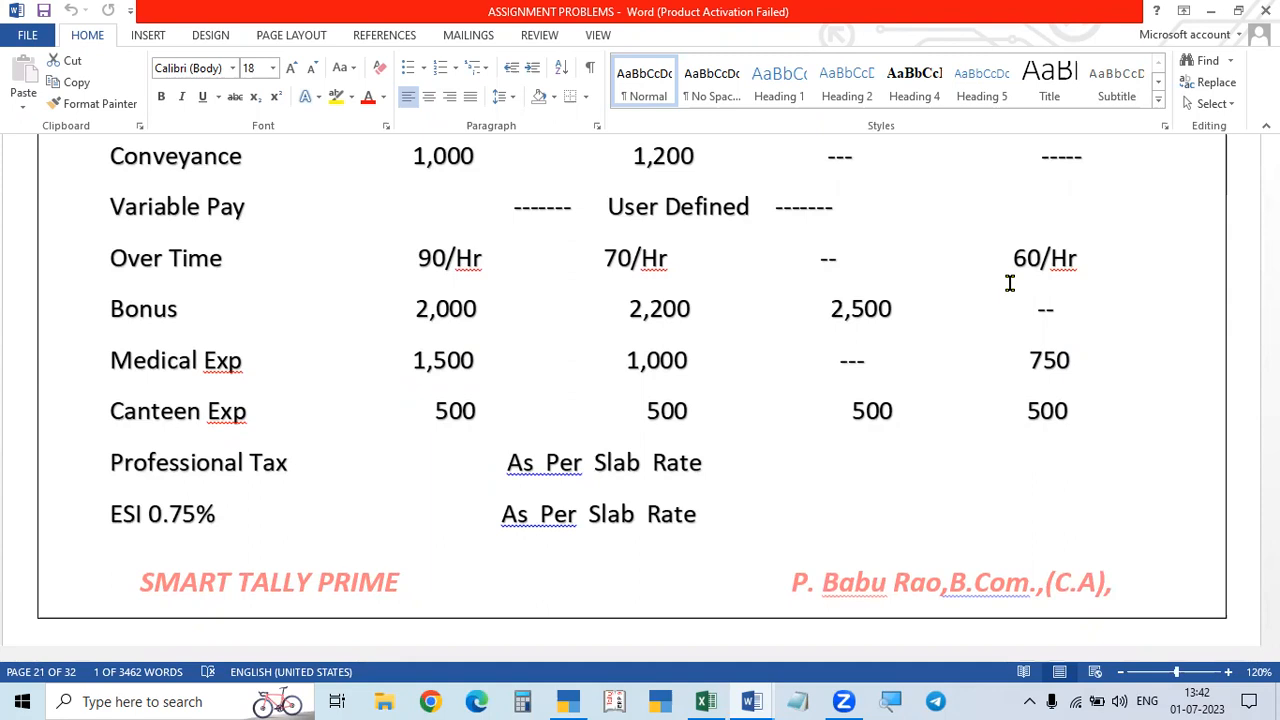
pyautogui.hotkey('alt', 'Tab')
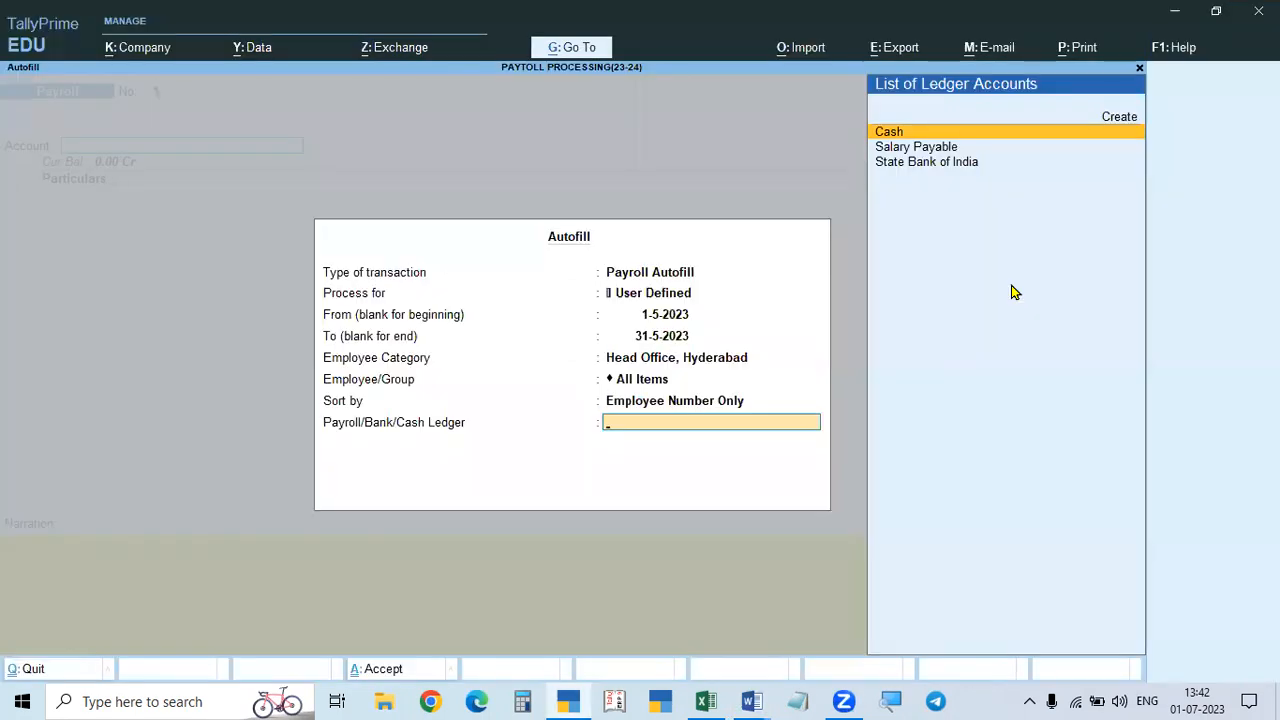
pyautogui.press('Down')
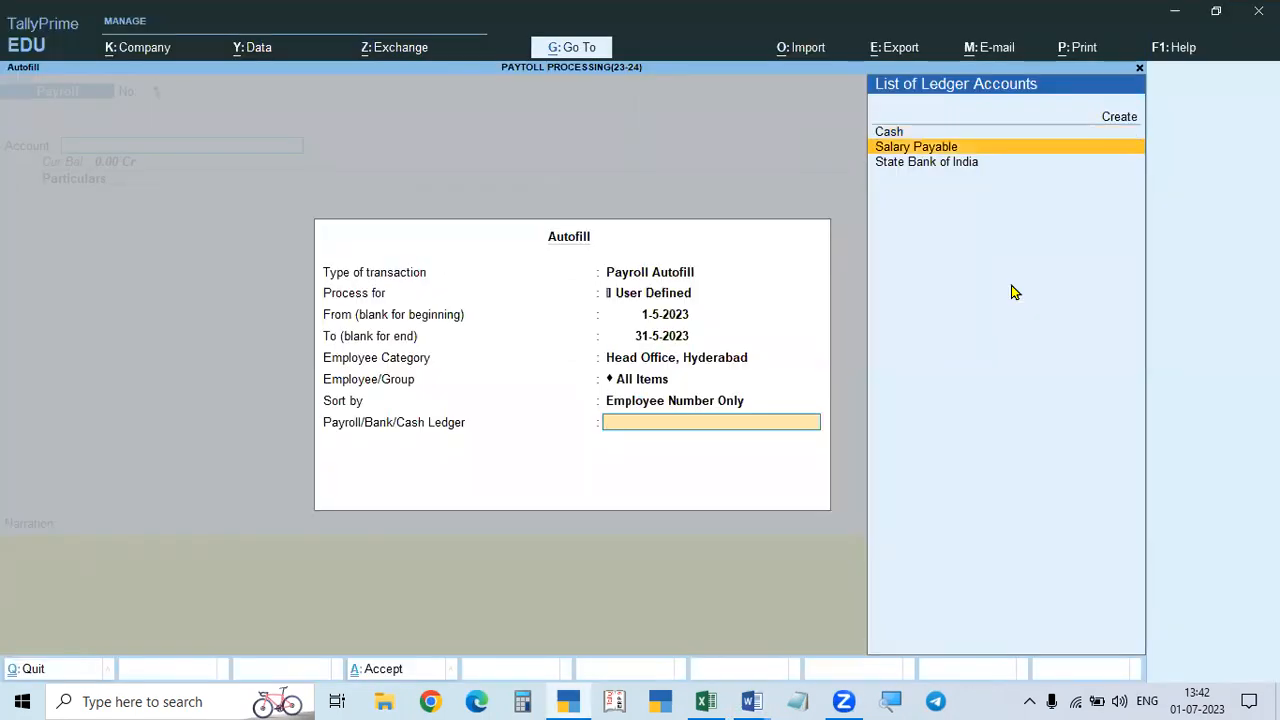
pyautogui.hotkey('alt', 'c')
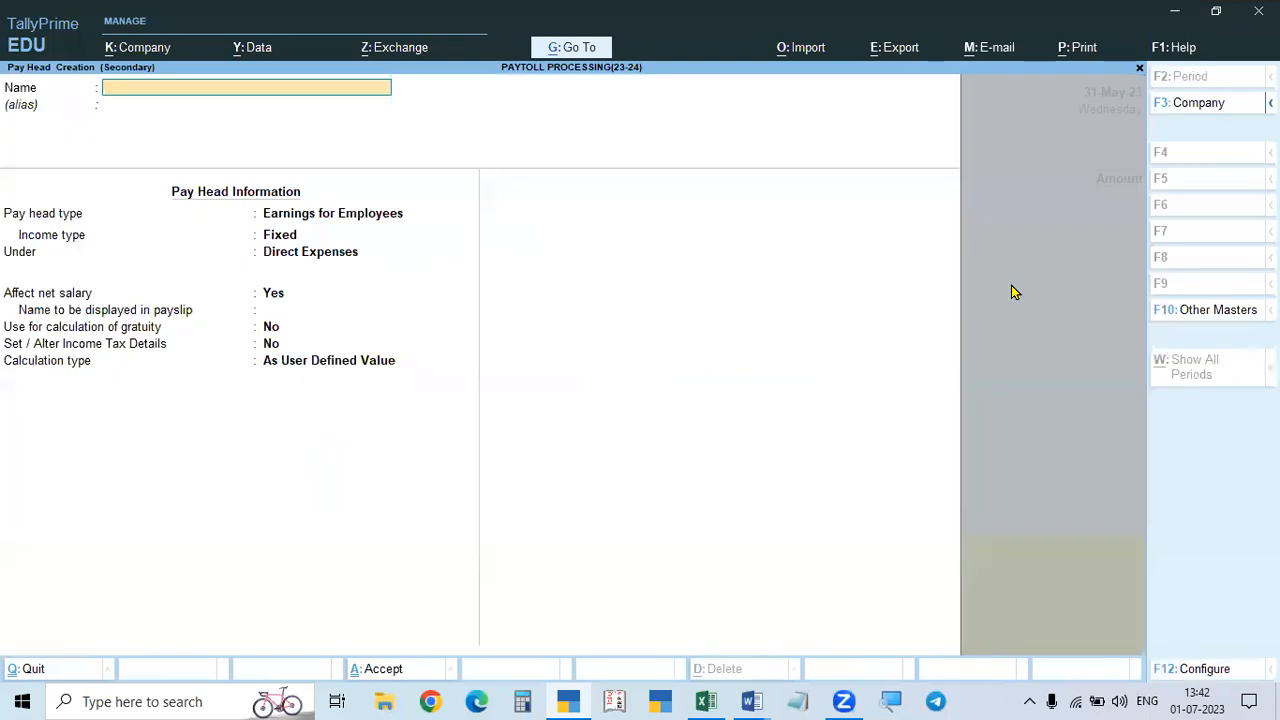
pyautogui.write('Sal')
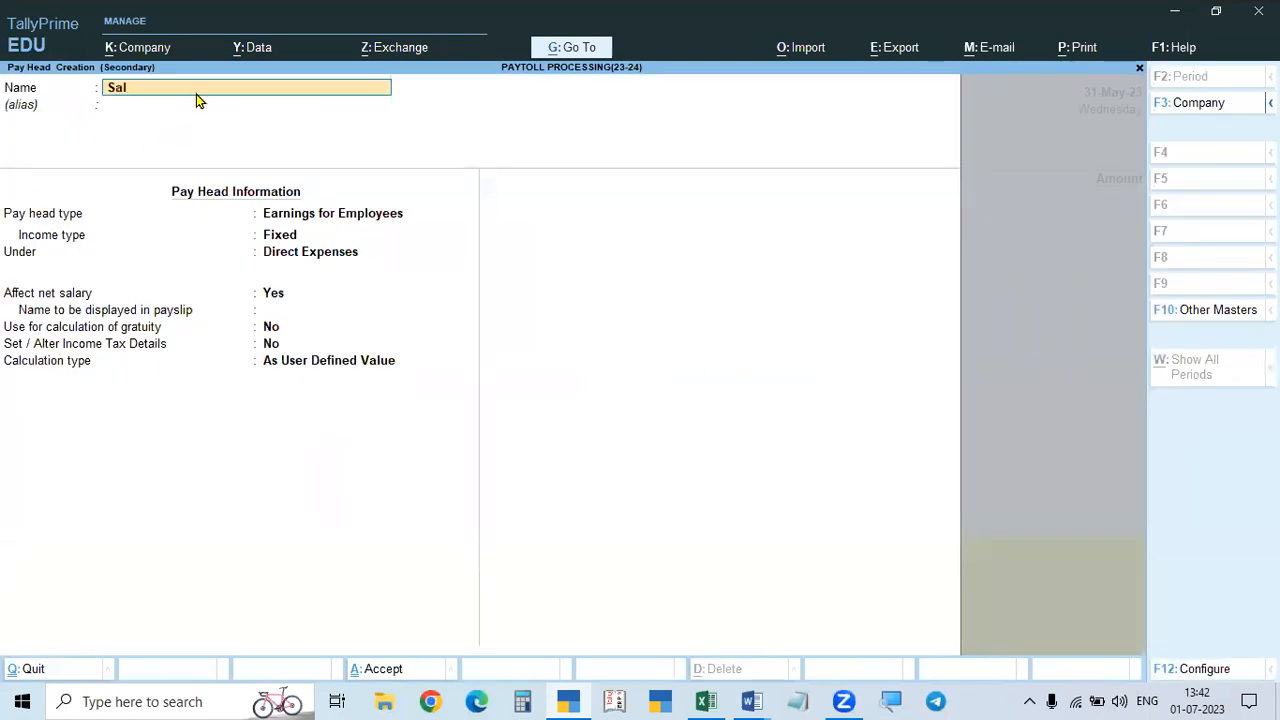
pyautogui.click(305, 215)
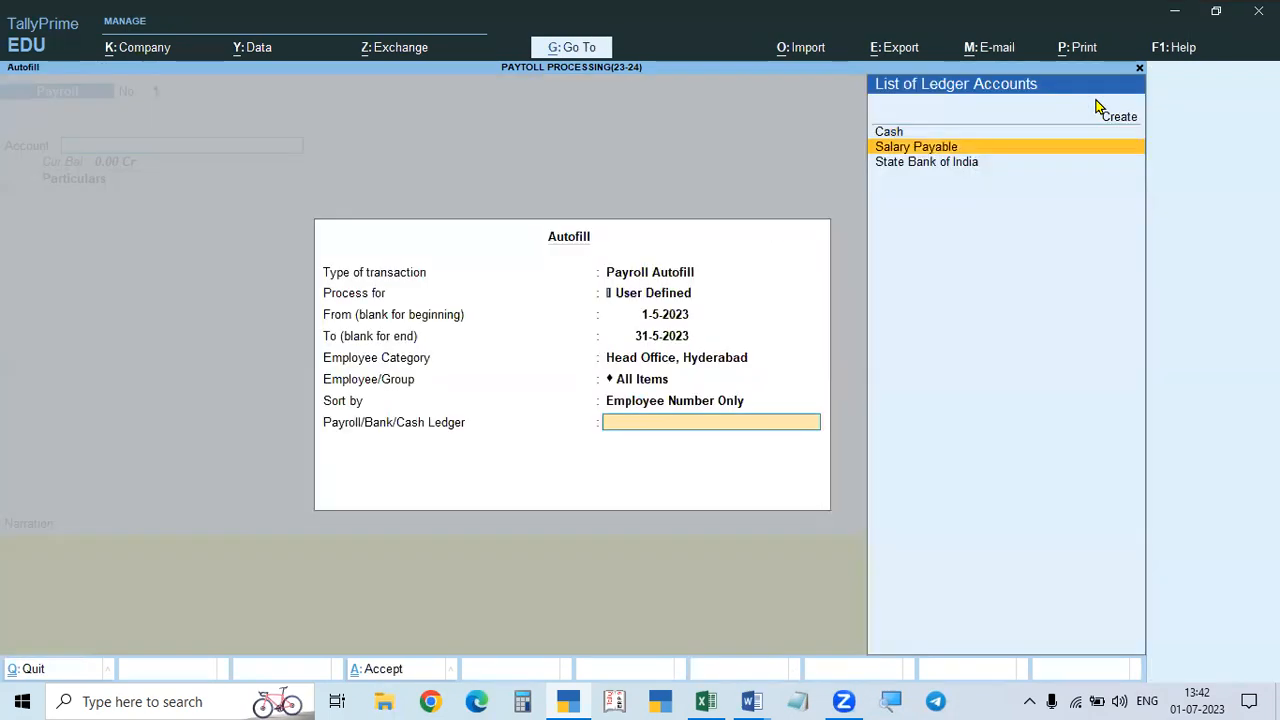
# Step: Accept the autofill settings to load the payroll voucher lines, and check the pay head table in the Word assignment document
pyautogui.press('Return')
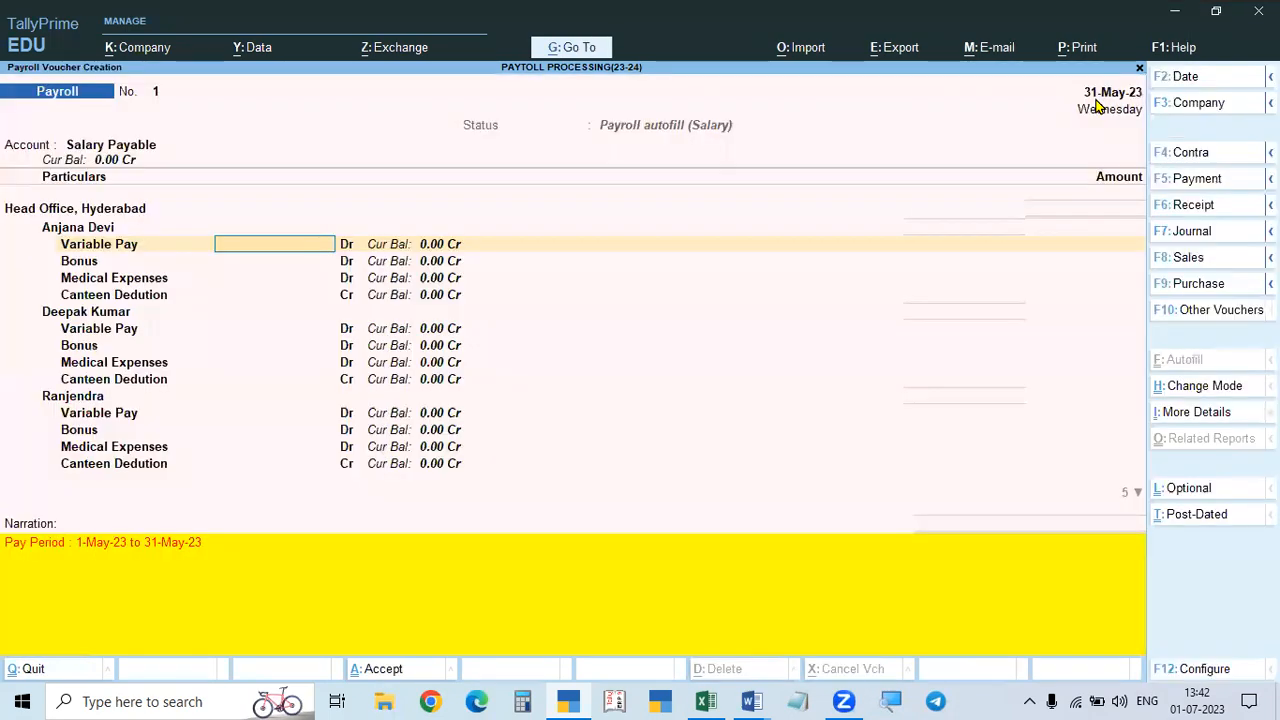
pyautogui.hotkey('alt', 'Tab')
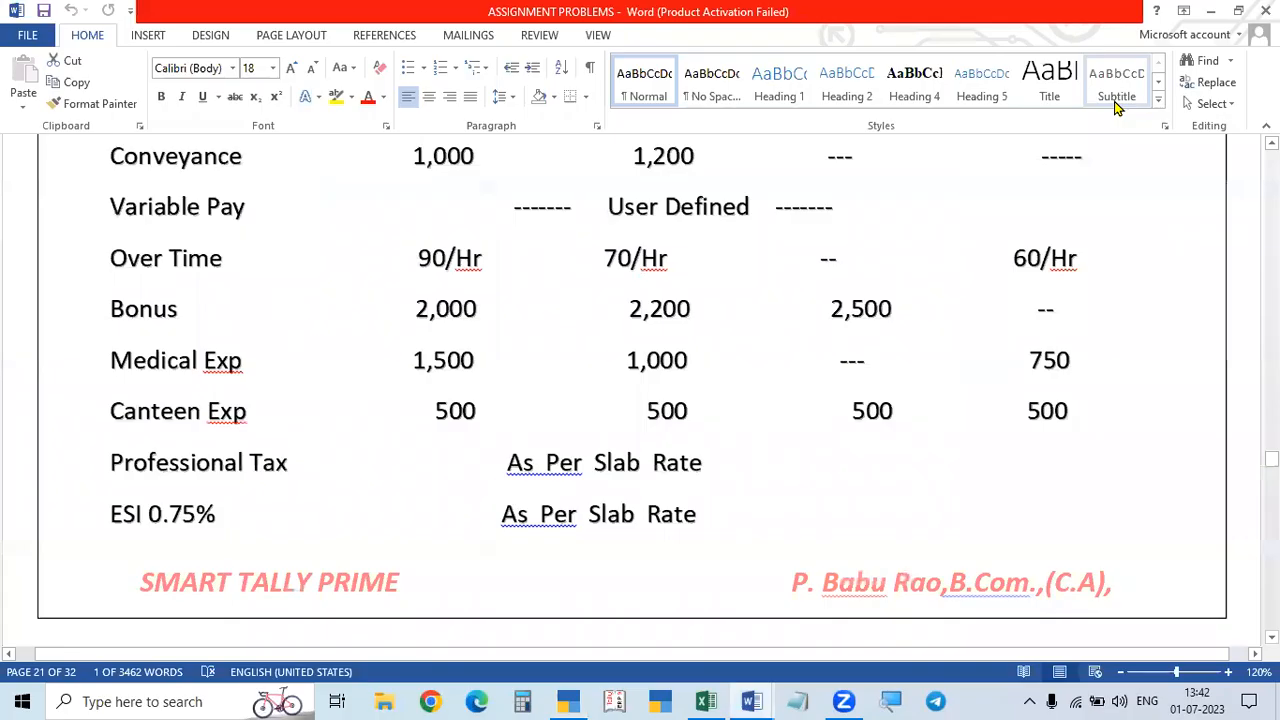
pyautogui.press('pagedown')
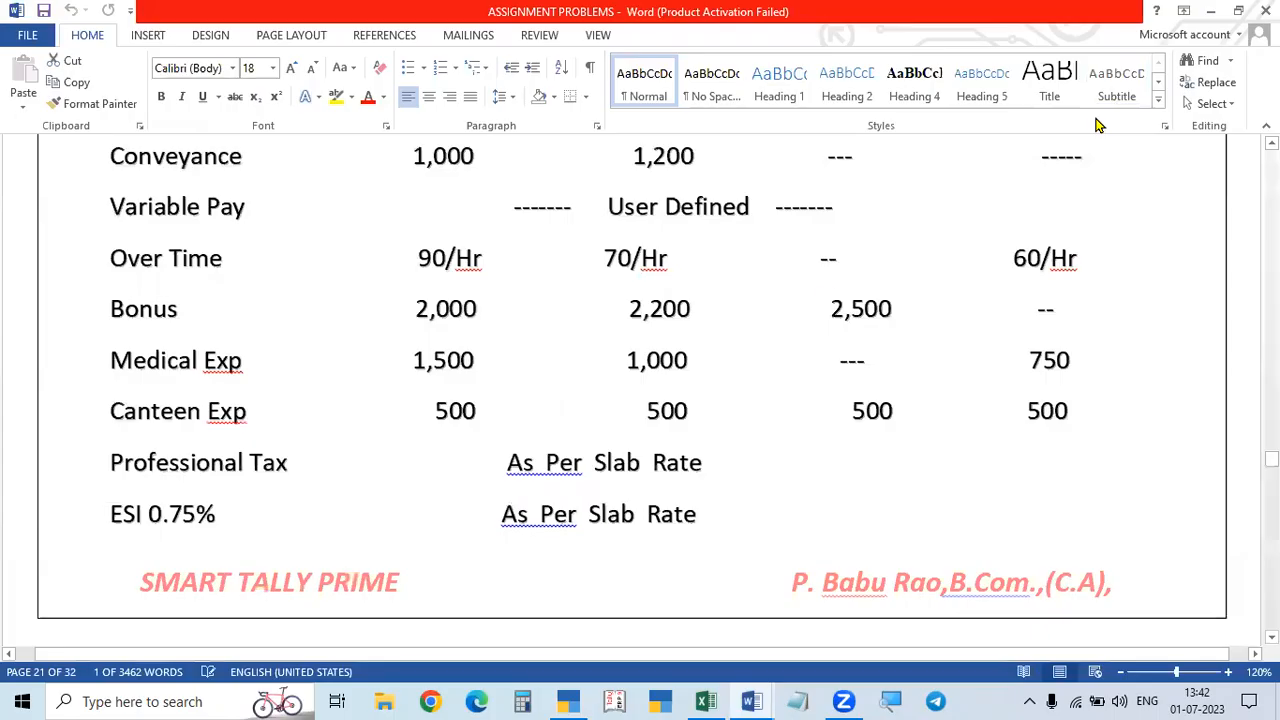
pyautogui.scroll(2, 666, 349)
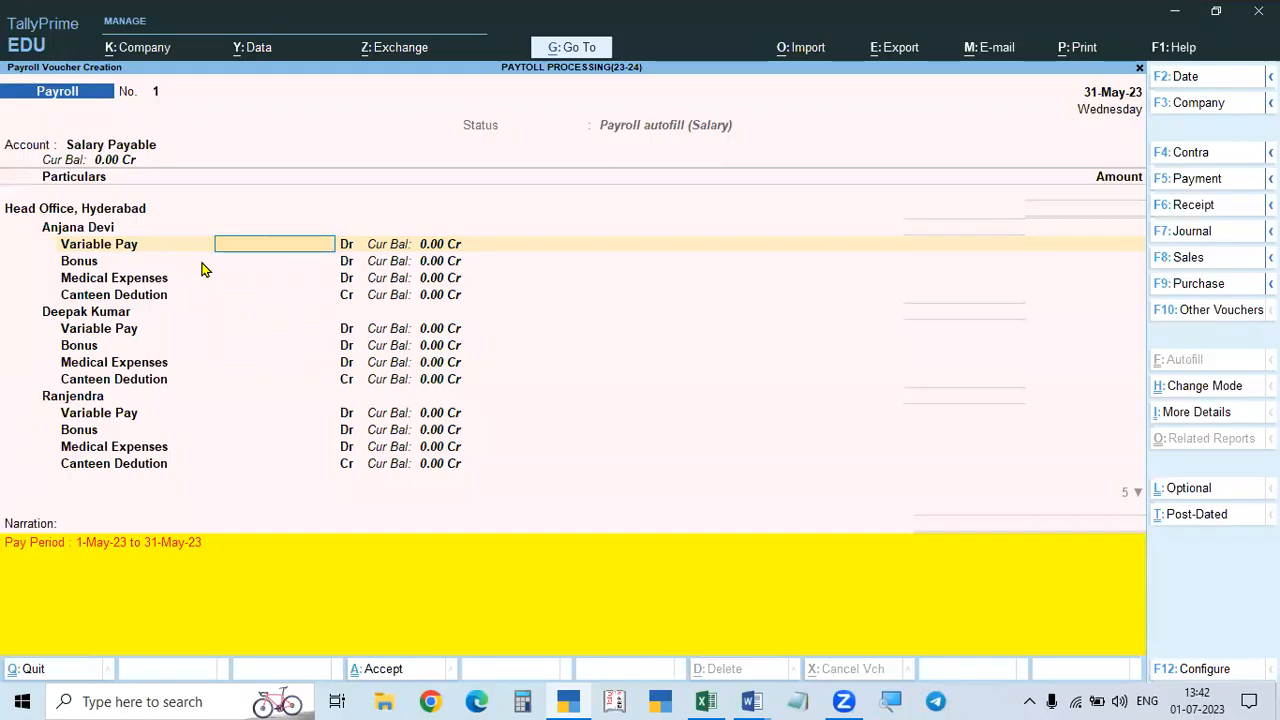
# Step: Find the first listed employee's column in the Word assignment table and set that employee's Variable Pay to 1,500 in the TallyPrime voucher
pyautogui.moveTo(755, 701)
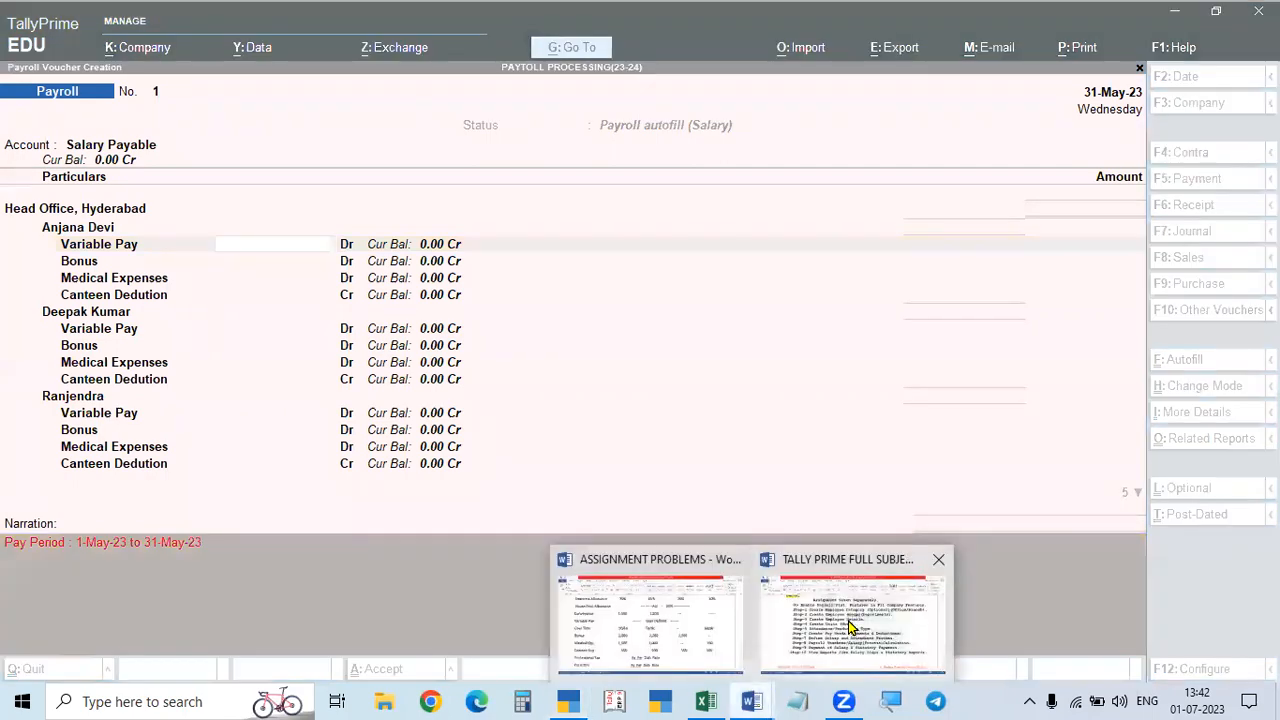
pyautogui.click(656, 622)
pyautogui.scroll(2, 600, 272)
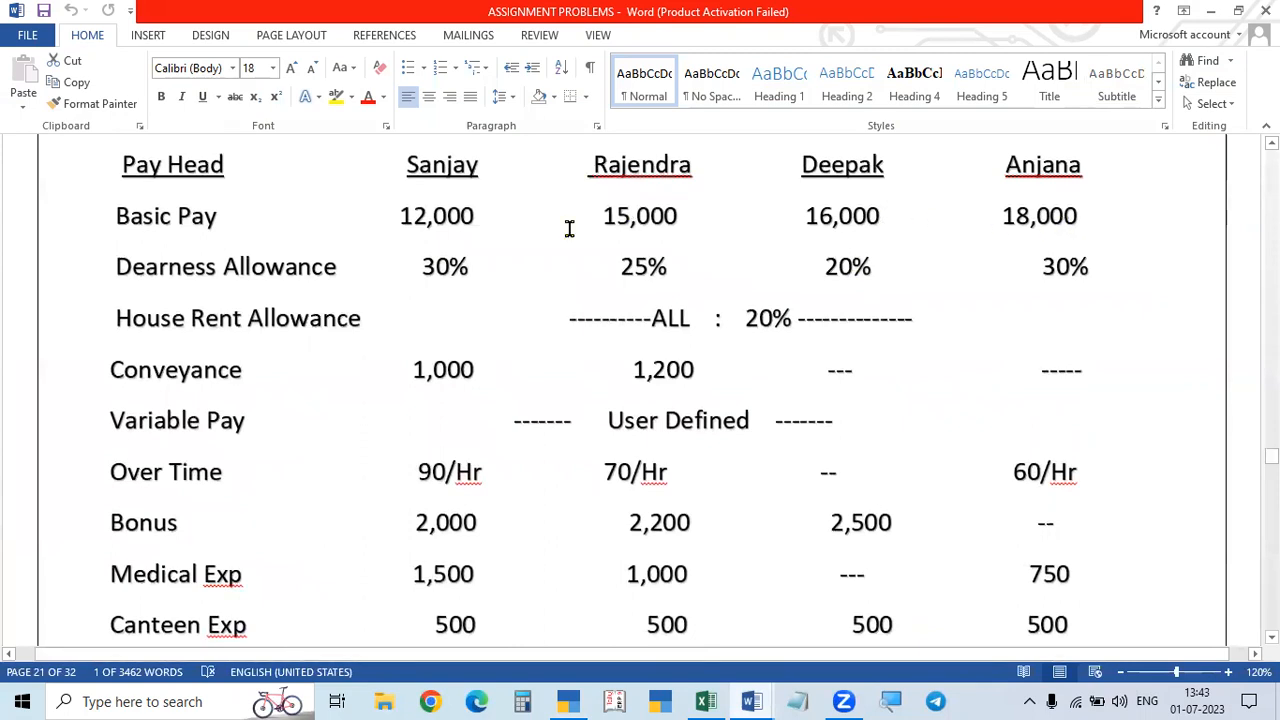
pyautogui.hotkey('alt', 'Tab')
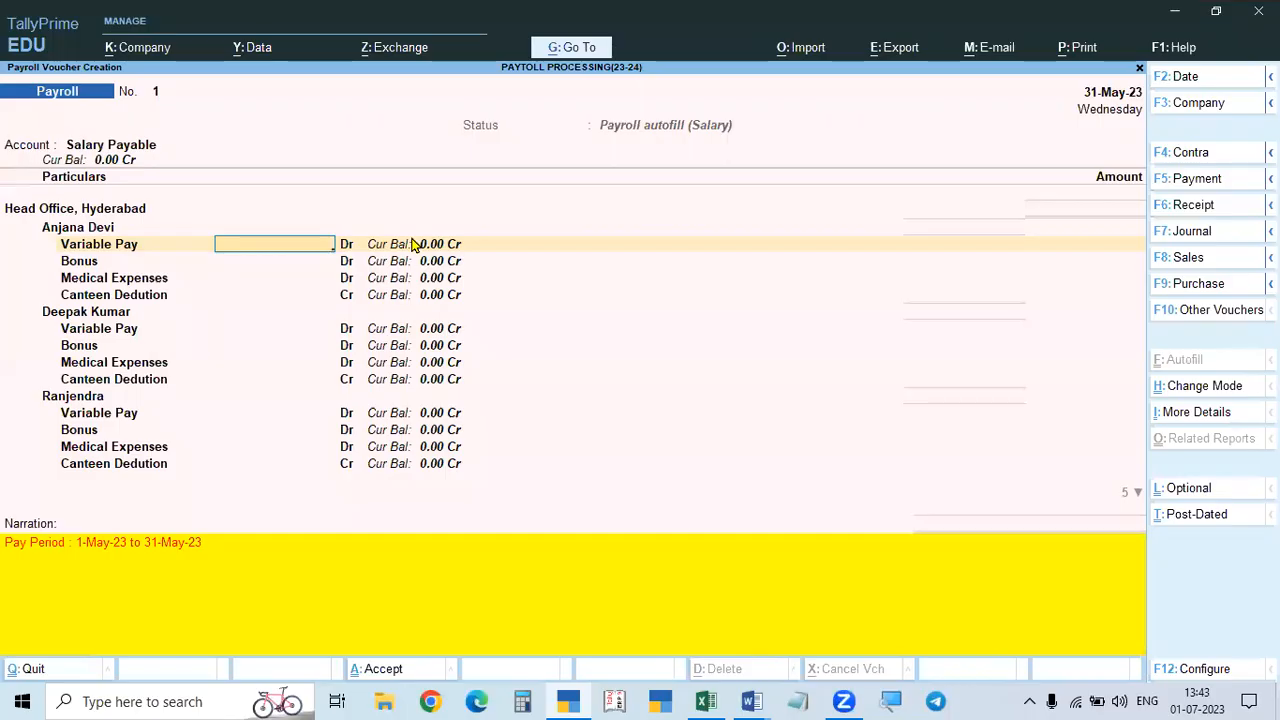
pyautogui.write('00')
pyautogui.press('Return')
# Step: Look up the first employee's bonus in the Word assignment table and leave the Bonus amount blank in the TallyPrime voucher
pyautogui.hotkey('alt', 'Tab')
pyautogui.scroll(-2, 409, 234)
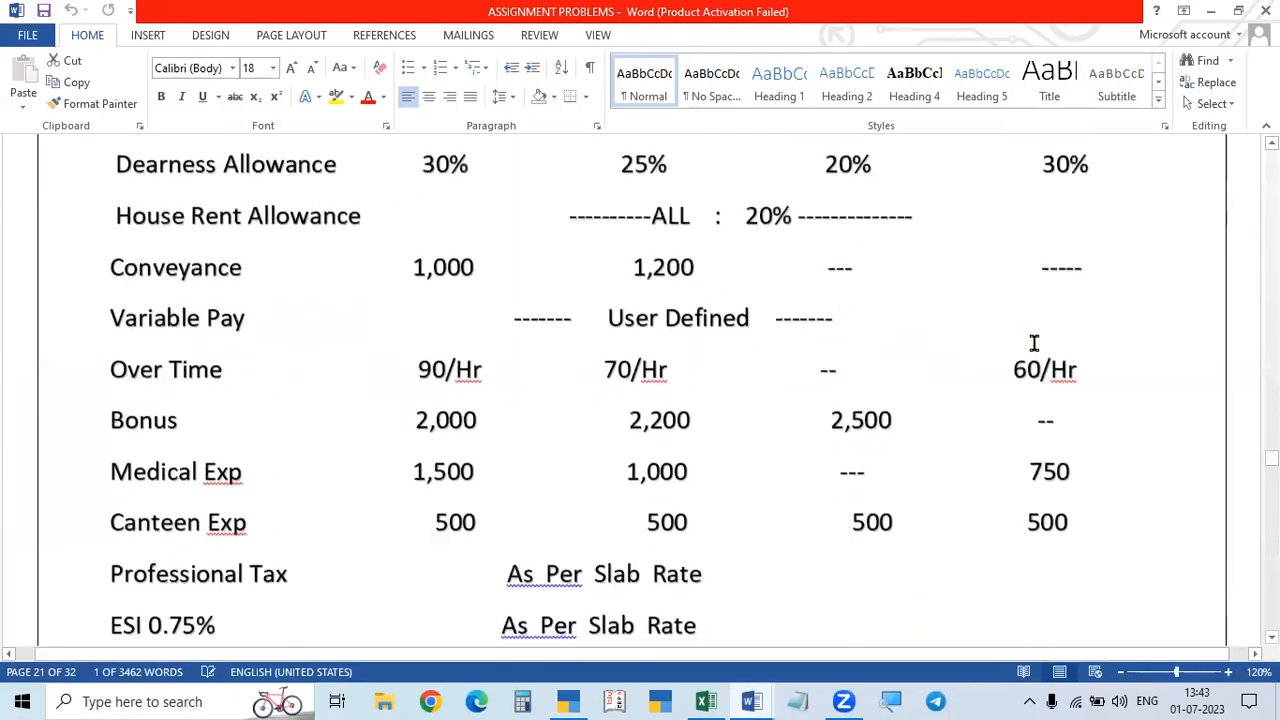
pyautogui.scroll(-1, 335, 393)
pyautogui.scroll(2, 1071, 305)
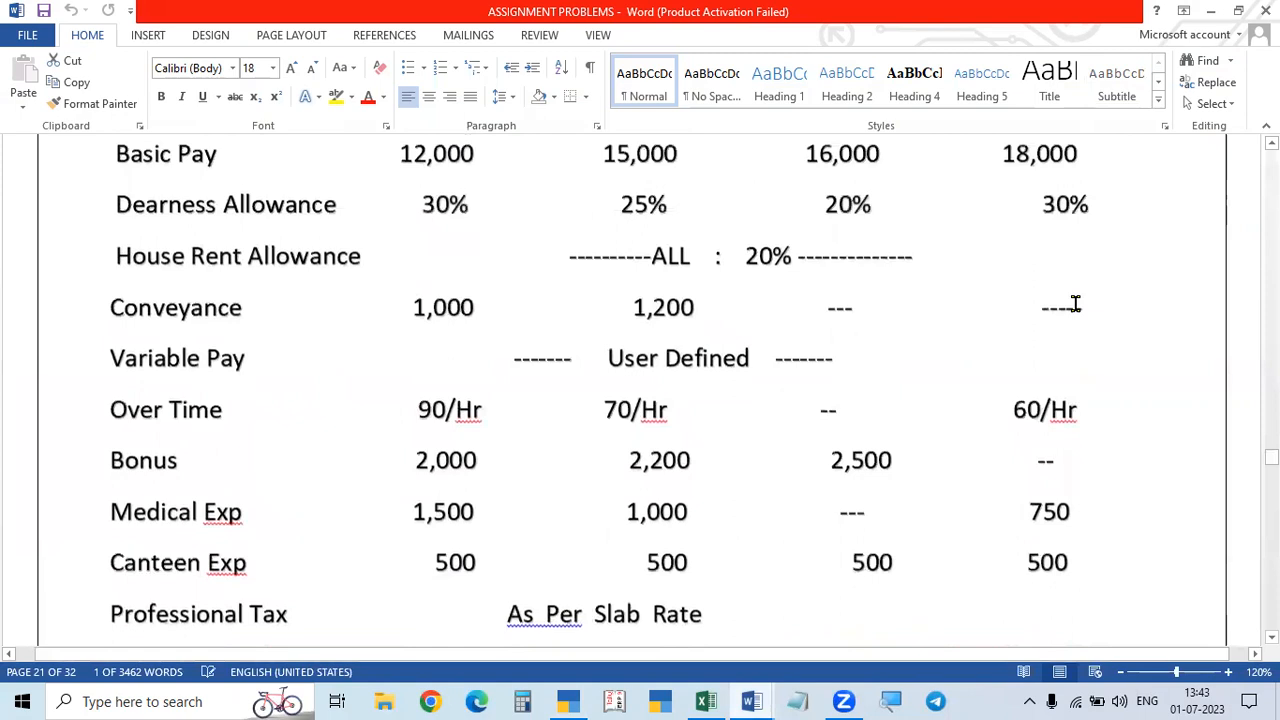
pyautogui.scroll(-1, 1140, 305)
pyautogui.scroll(-1, 1145, 309)
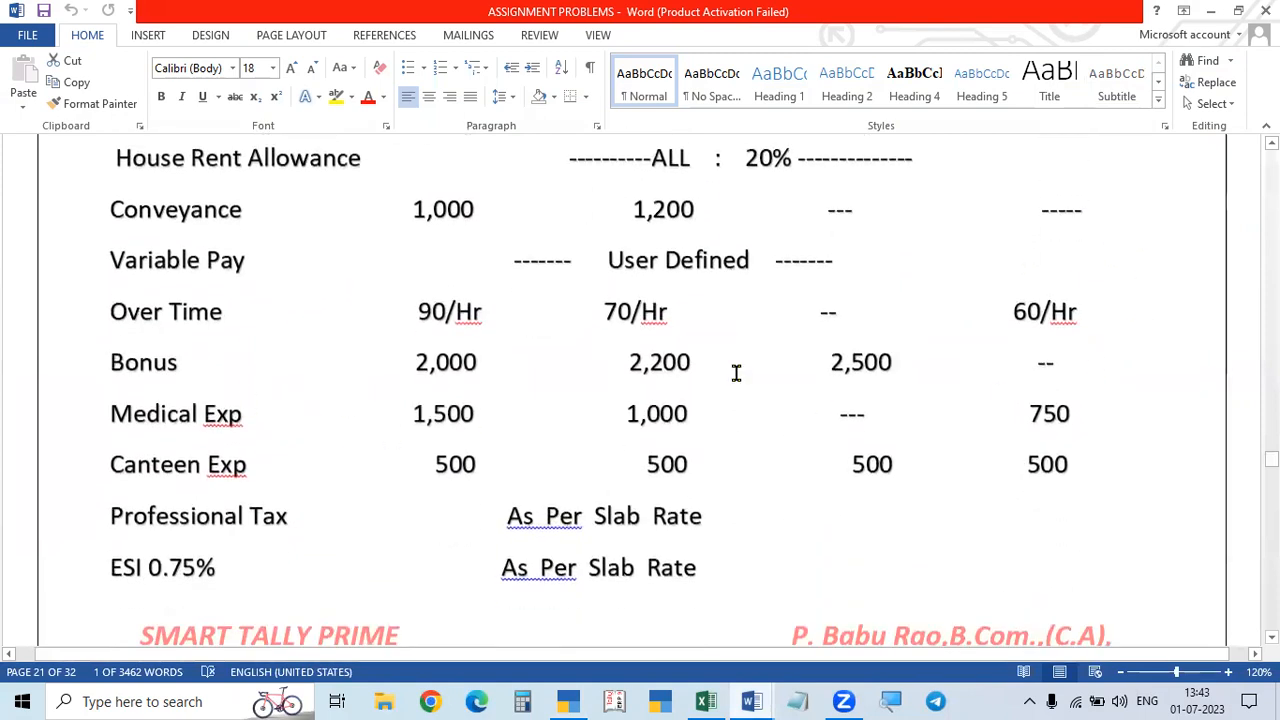
pyautogui.moveTo(1036, 357); pyautogui.dragTo(1150, 348)
pyautogui.hotkey('alt', 'Tab')
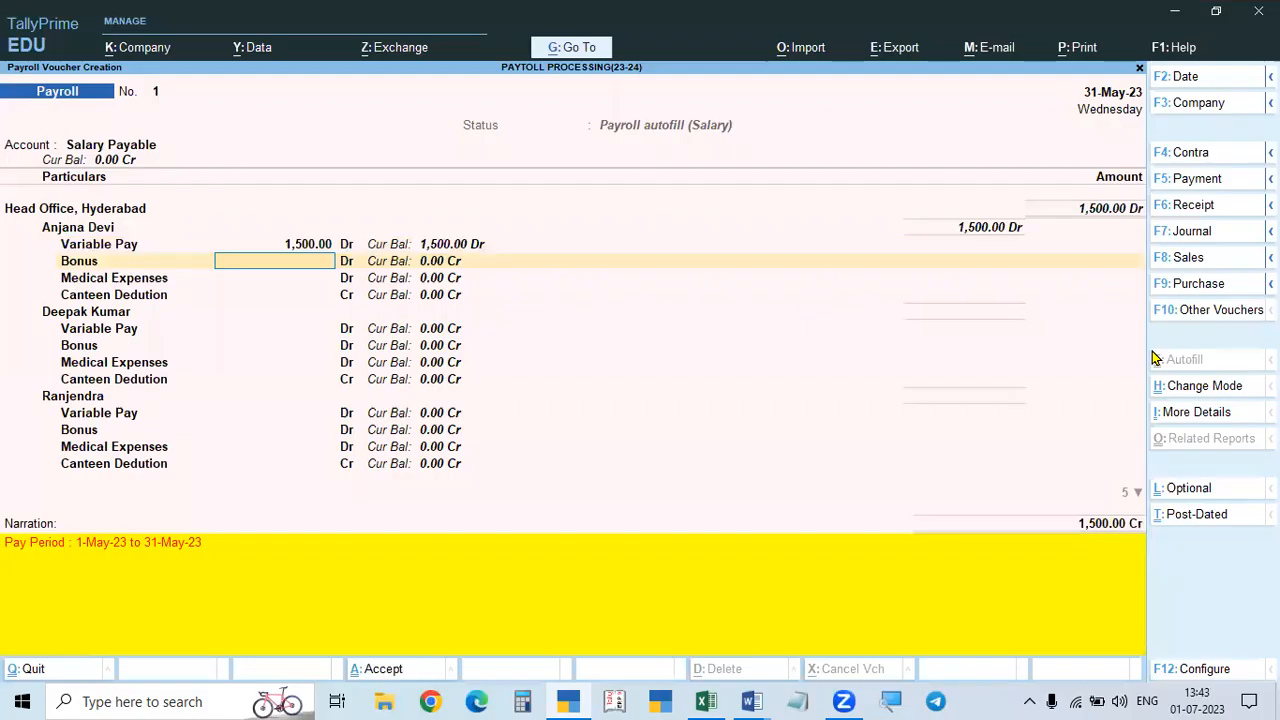
pyautogui.press('Return')
# Step: Set the first employee's Medical Expenses to 750 and Canteen Dedution to 500, following the Word assignment table
pyautogui.hotkey('alt', 'Tab')
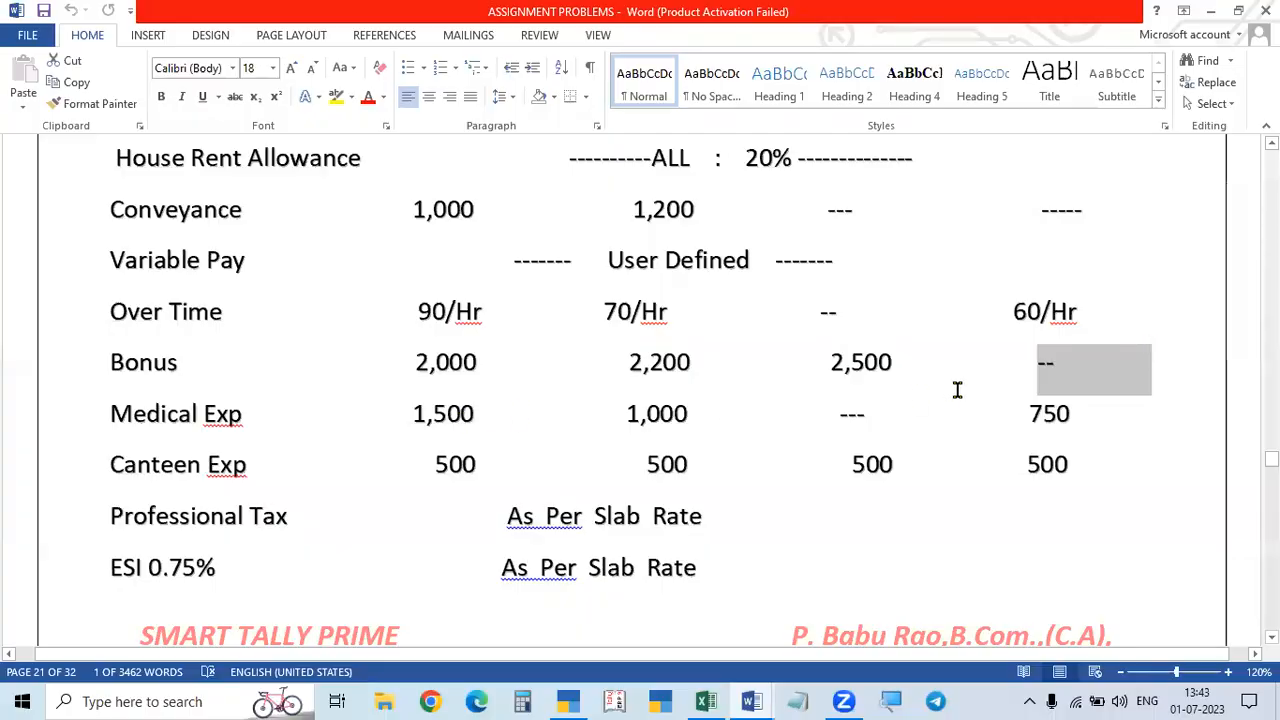
pyautogui.hotkey('alt', 'Tab')
pyautogui.write('750')
pyautogui.press('Return')
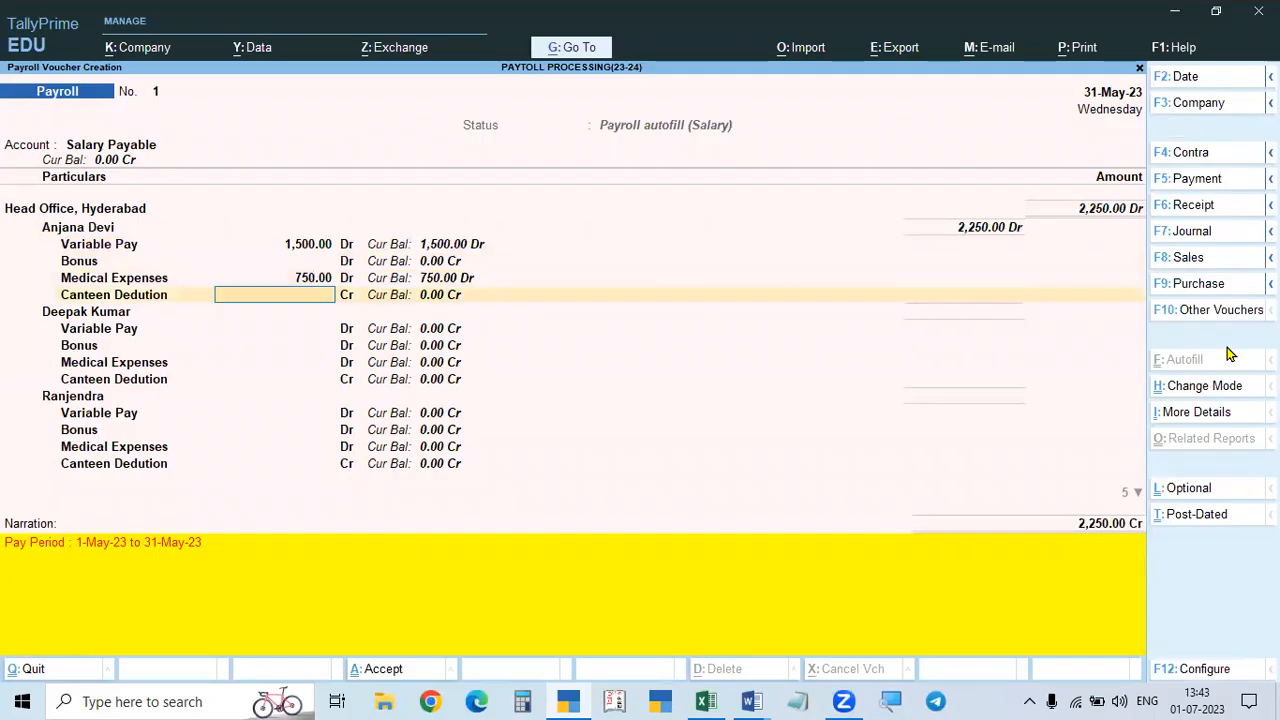
pyautogui.hotkey('alt', 'Tab')
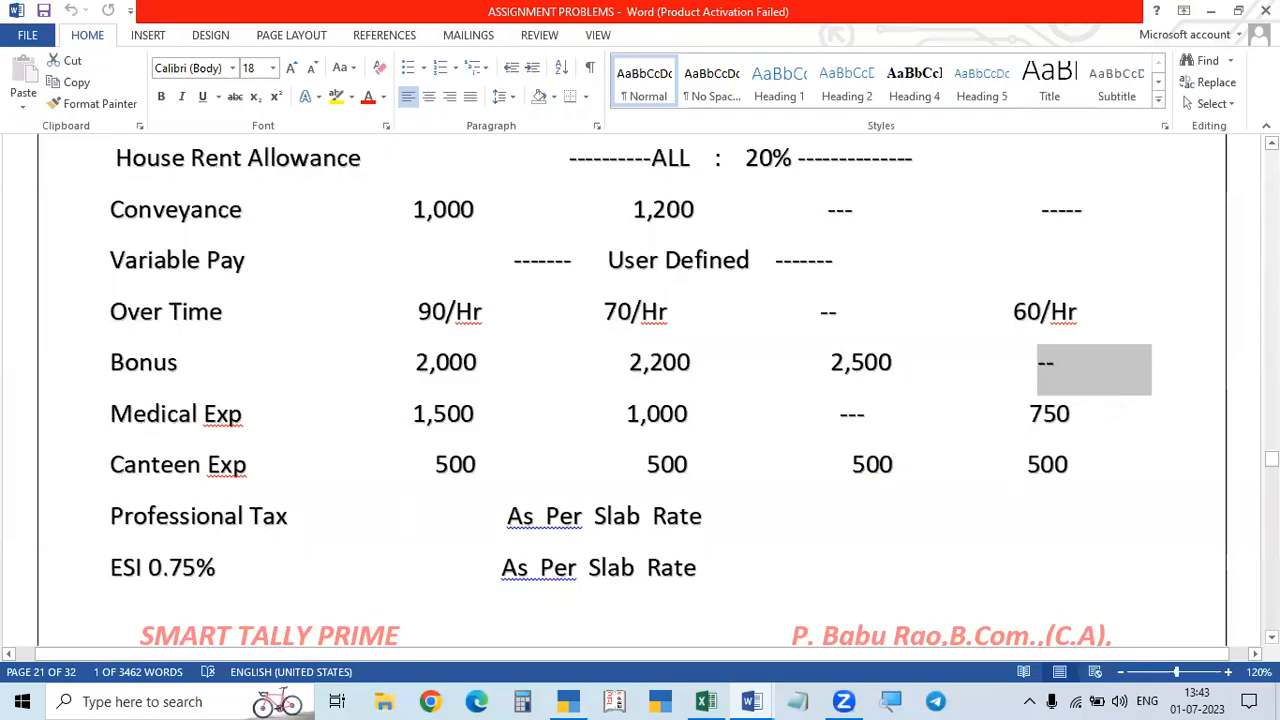
pyautogui.hotkey('alt', 'Tab')
pyautogui.write('500')
pyautogui.press('Return')
# Step: Check the second employee's column in the Word assignment table and set that employee's Variable Pay to 1,200 in the TallyPrime voucher
pyautogui.hotkey('alt', 'Tab')
pyautogui.hotkey('alt', 'Tab')
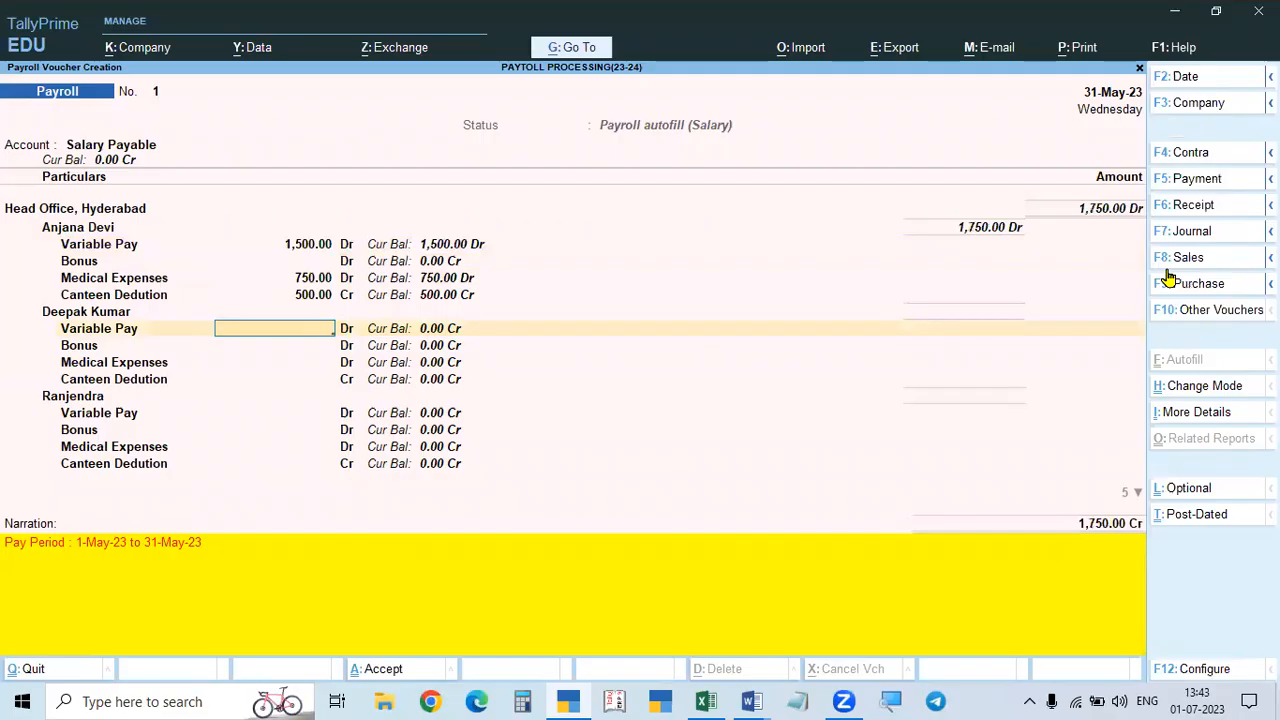
pyautogui.hotkey('alt', 'Tab')
pyautogui.scroll(1, 1040, 260)
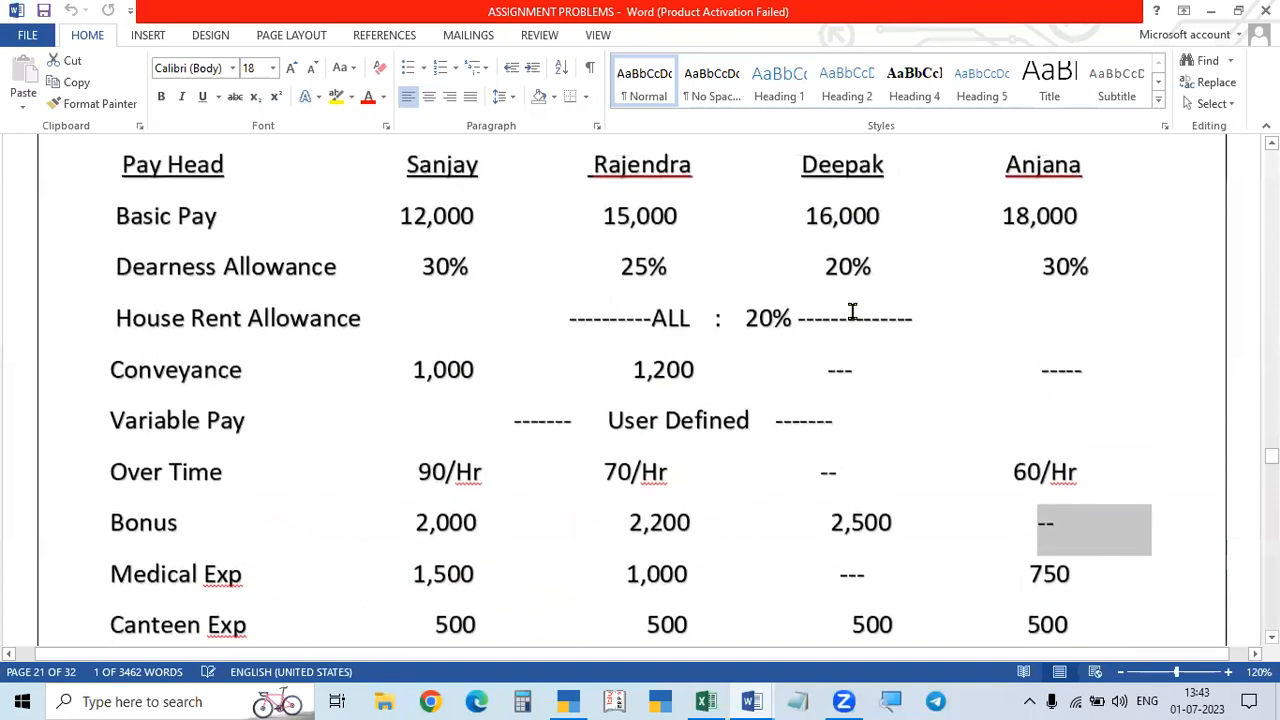
pyautogui.scroll(-1, 852, 313)
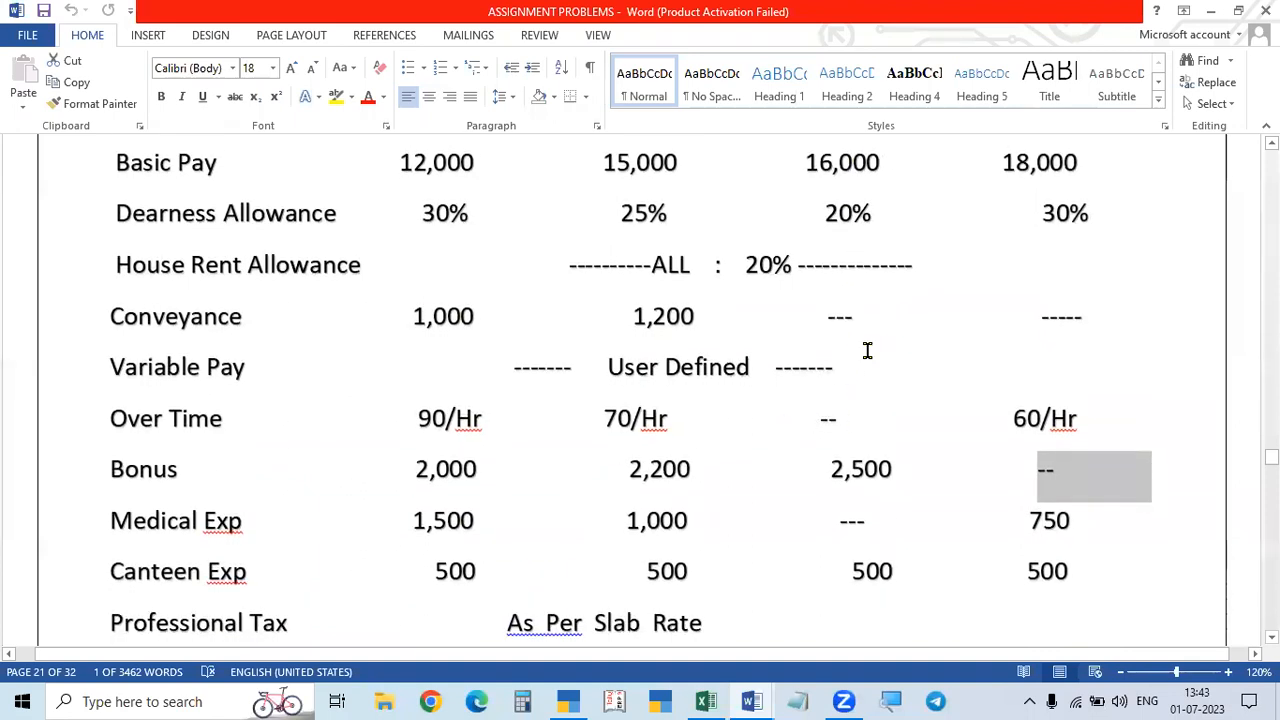
pyautogui.hotkey('alt', 'Tab')
pyautogui.write('1,200')
pyautogui.press('Return')
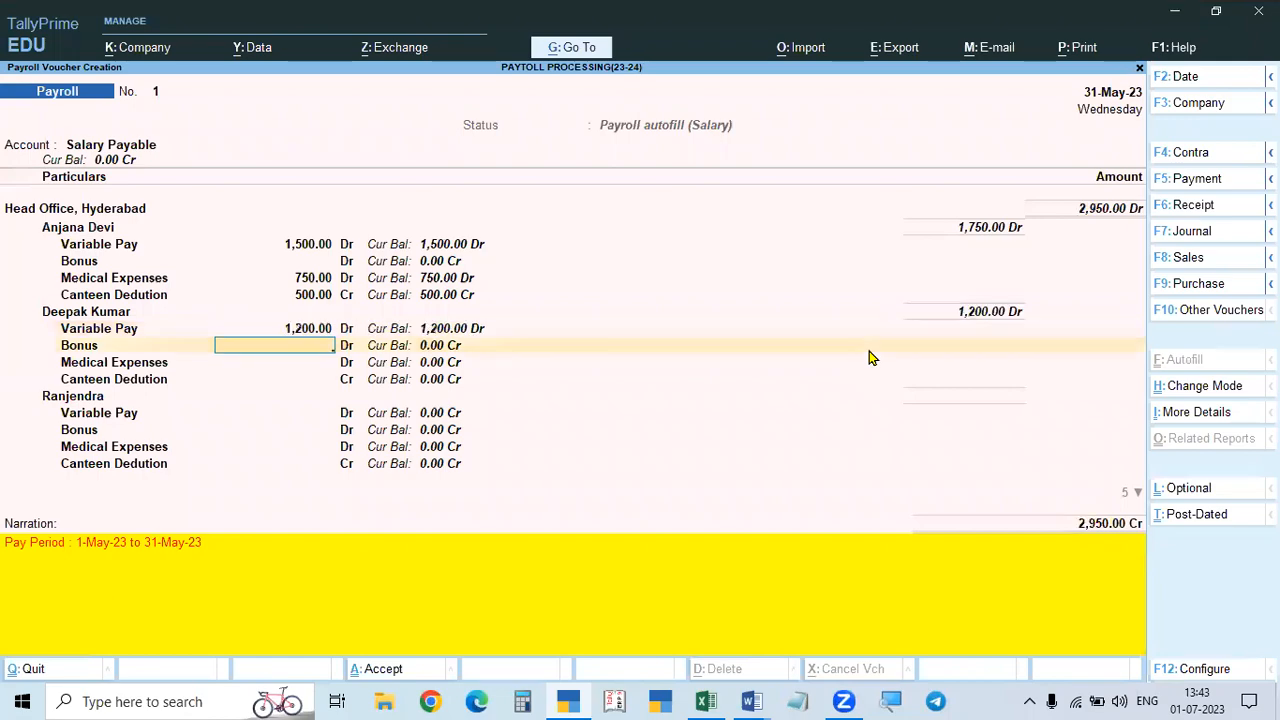
# Step: Set the second employee's Bonus to 2,500, as given in the Word assignment table
pyautogui.hotkey('alt', 'Tab')
pyautogui.scroll(-2, 848, 380)
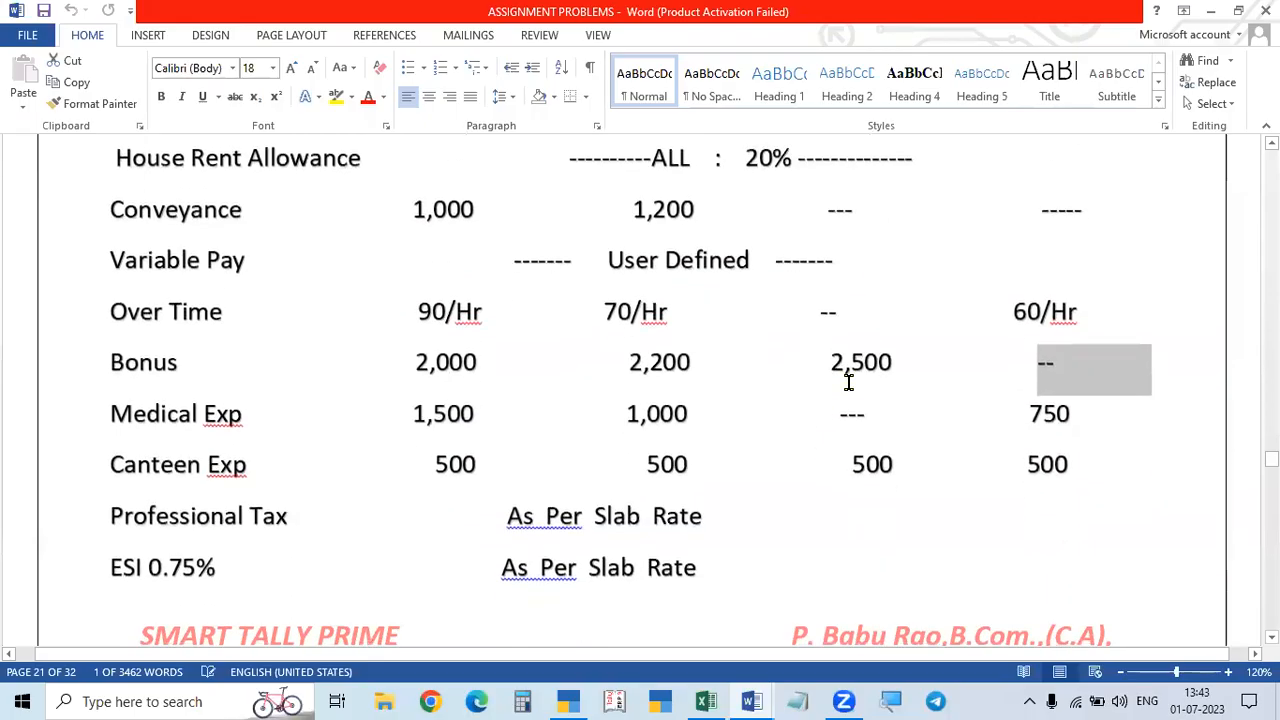
pyautogui.hotkey('alt', 'Tab')
pyautogui.write('2500')
pyautogui.press('Return')
# Step: Leave the second employee's Medical Expenses blank and set Canteen Dedution to 500 in TallyPrime, following the Word assignment table
pyautogui.hotkey('alt', 'Tab')
pyautogui.moveTo(834, 413); pyautogui.dragTo(936, 397)
pyautogui.hotkey('alt', 'Tab')
pyautogui.press('Return')
pyautogui.hotkey('alt', 'Tab')
pyautogui.hotkey('alt', 'Tab')
pyautogui.write('500')
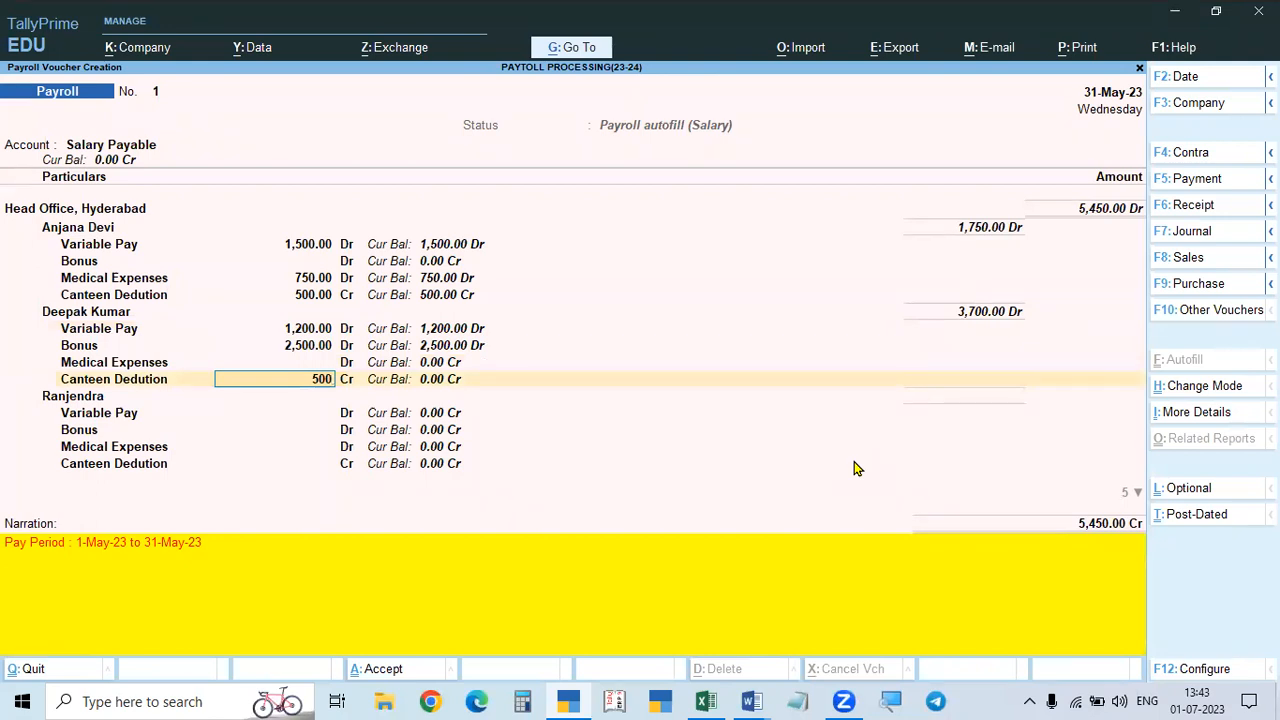
pyautogui.press('Return')
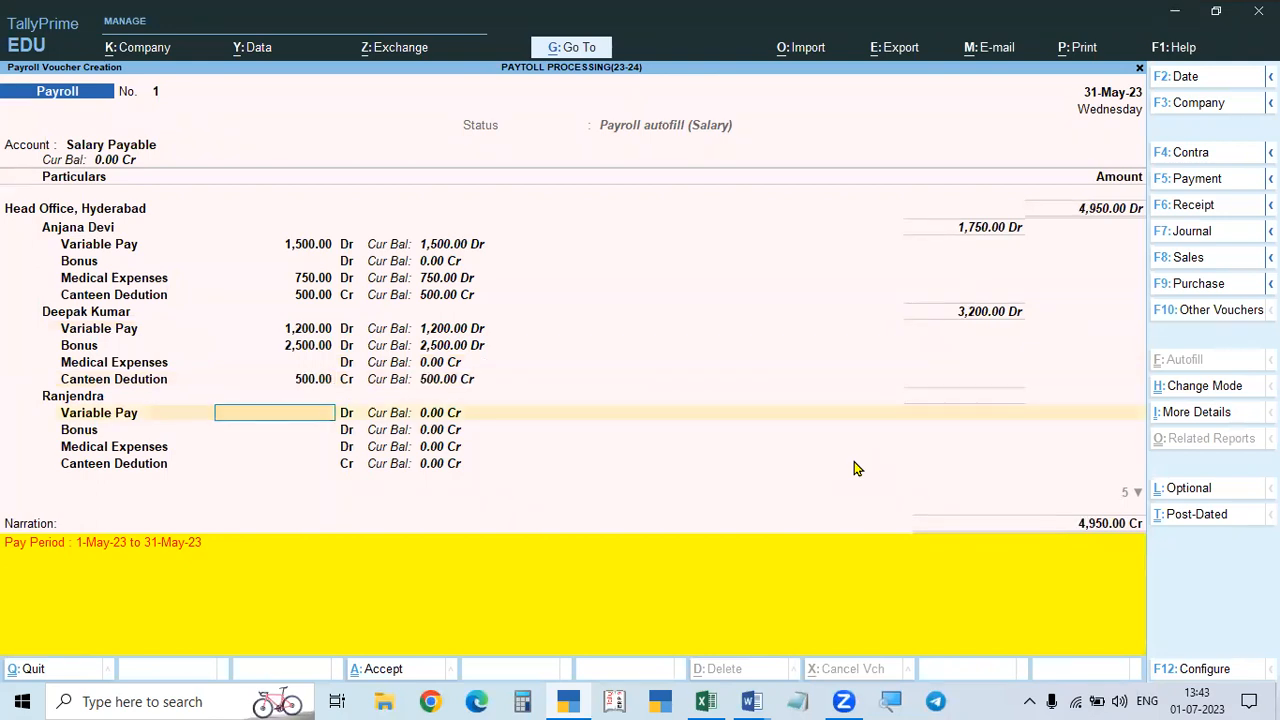
# Step: Check the pay head rows in the Word assignment and set the third employee's Variable Pay to 1,000 in the TallyPrime voucher
pyautogui.hotkey('alt', 'Tab')
pyautogui.scroll(5, 669, 343)
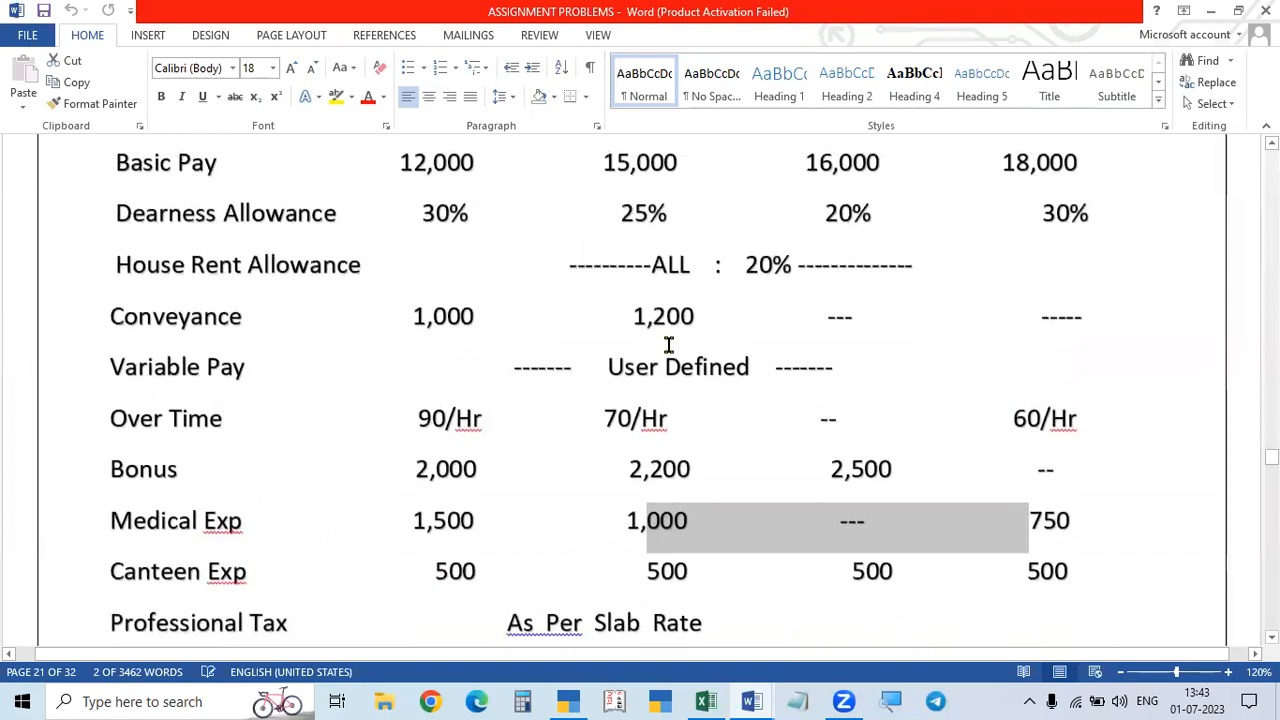
pyautogui.scroll(-3, 626, 366)
pyautogui.hotkey('alt', 'Tab')
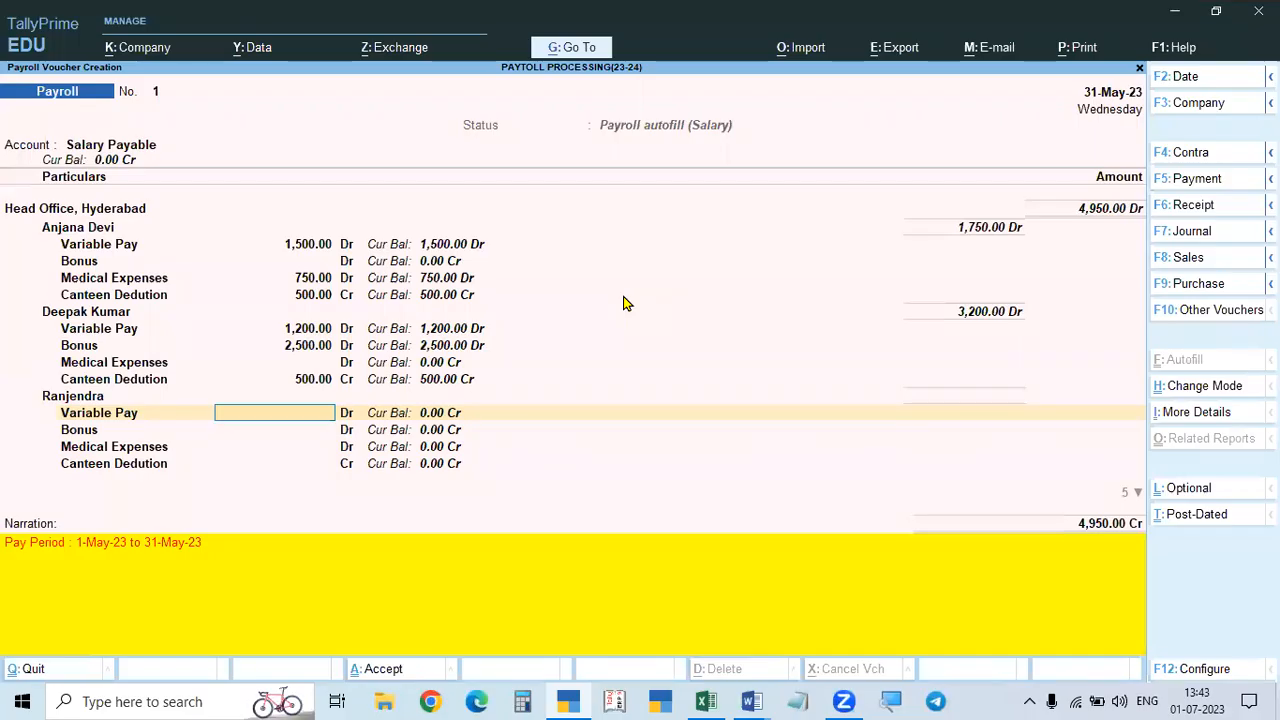
pyautogui.write('1000')
pyautogui.press('Return')
# Step: Look up the third employee's bonus in the Word assignment table and enter 2,200 as Bonus in the TallyPrime voucher
pyautogui.hotkey('alt', 'Tab')
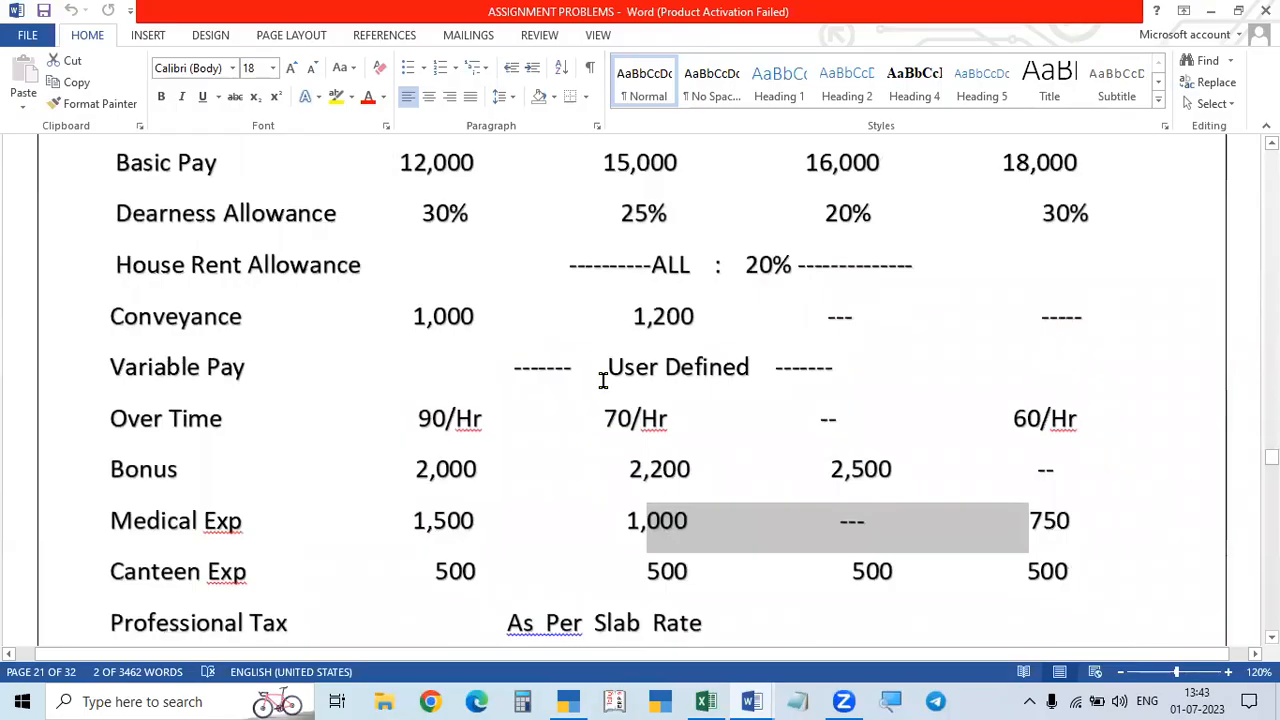
pyautogui.scroll(-1, 605, 370)
pyautogui.moveTo(620, 411); pyautogui.dragTo(706, 398)
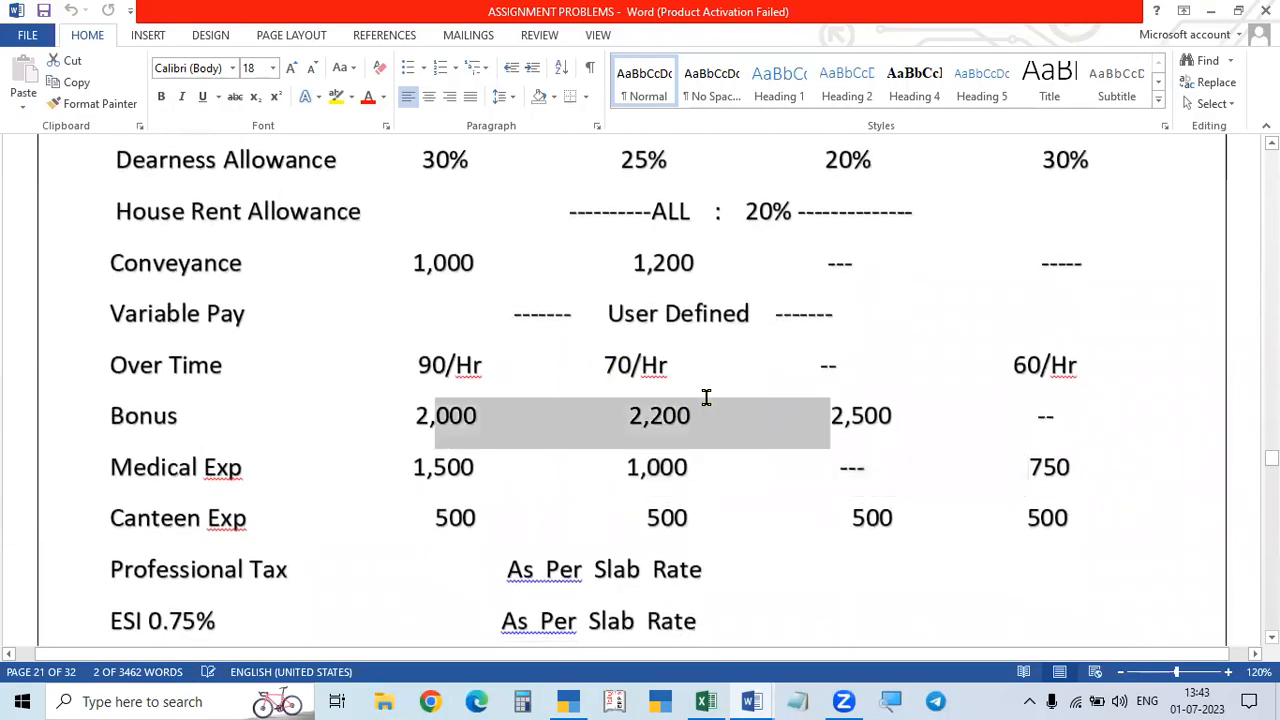
pyautogui.hotkey('alt', 'Tab')
pyautogui.write('2200')
pyautogui.press('Return')
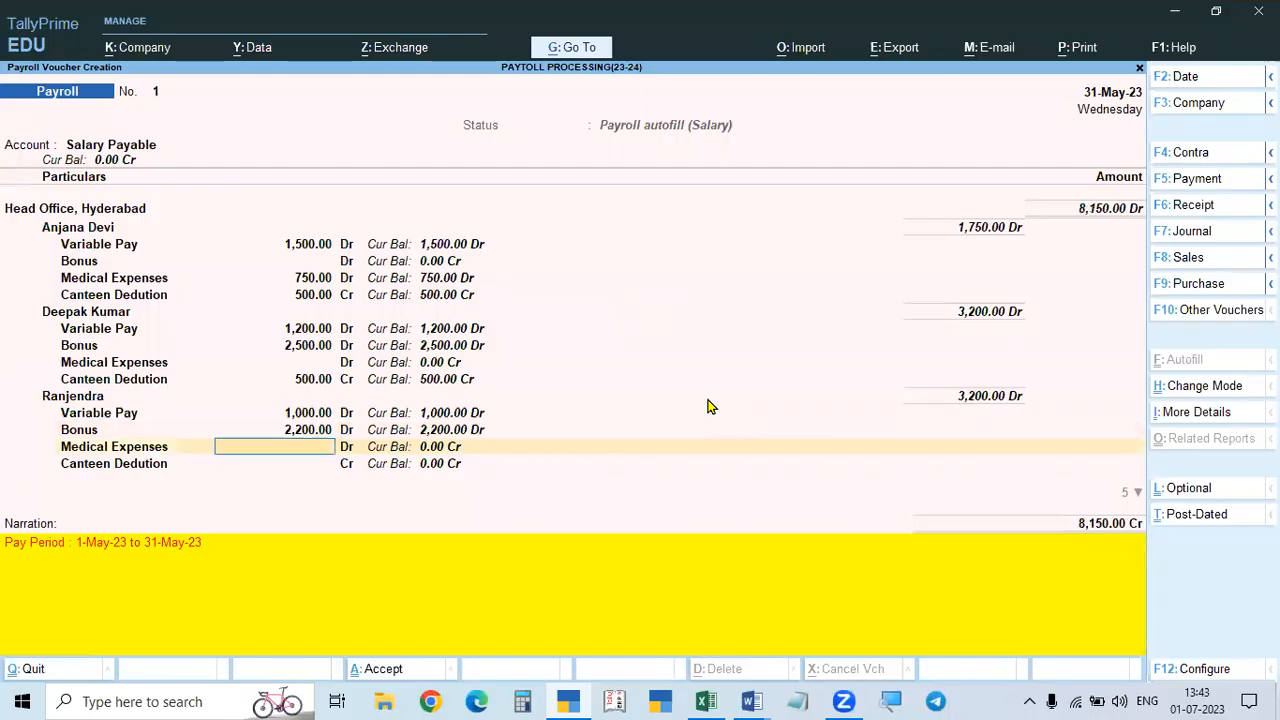
# Step: Set the third employee's Medical Expenses to 1,000 and Canteen Dedution to 500, following the Word assignment table
pyautogui.hotkey('alt', 'Tab')
pyautogui.hotkey('alt', 'Tab')
pyautogui.write('10')
pyautogui.press('Return')
pyautogui.hotkey('alt', 'Tab')
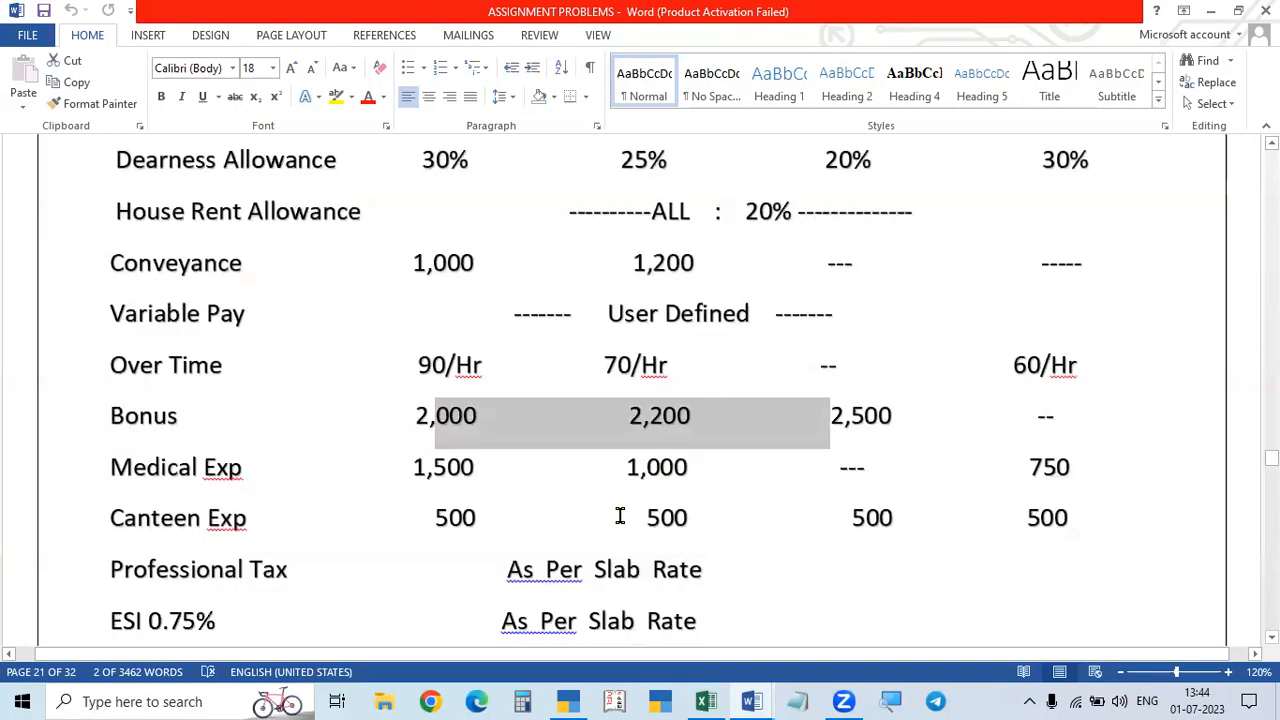
pyautogui.moveTo(620, 517); pyautogui.dragTo(708, 505)
pyautogui.hotkey('alt', 'Tab')
pyautogui.write('500')
pyautogui.press('Return')
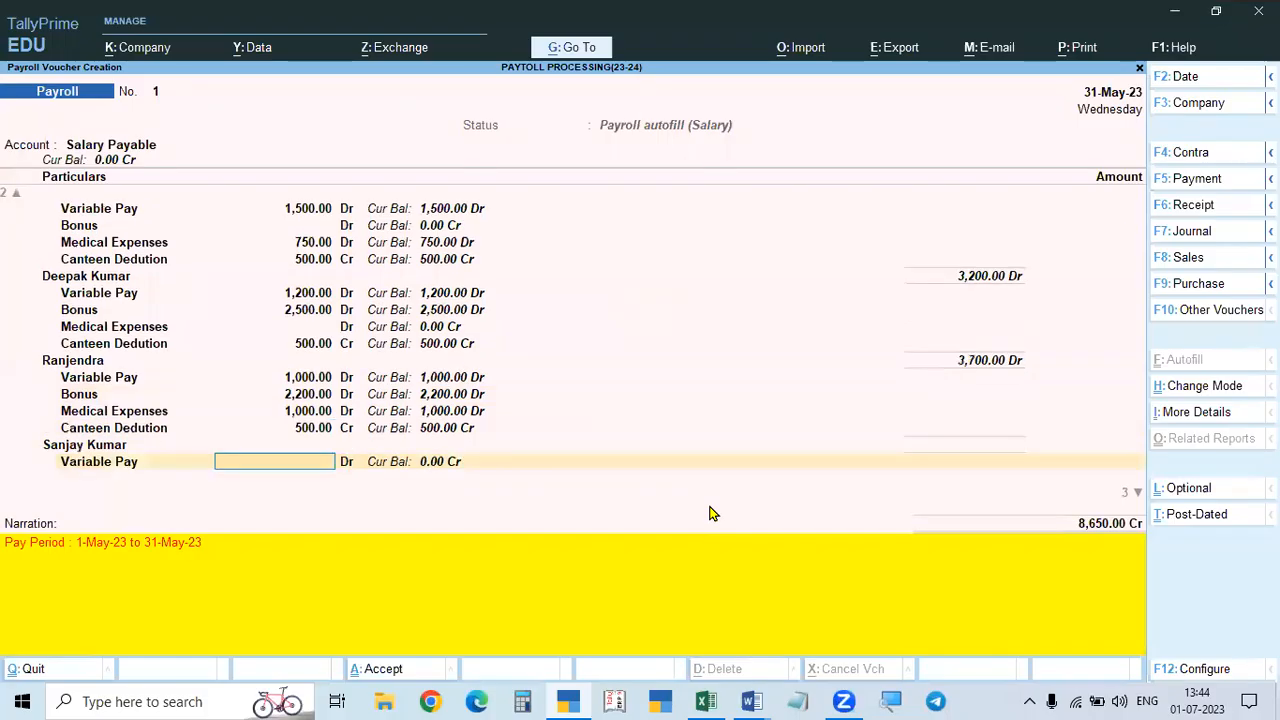
# Step: Check the Word assignment table and set the fourth employee's Variable Pay to 750 in the TallyPrime voucher
pyautogui.hotkey('alt', 'Tab')
pyautogui.scroll(-1, 419, 242)
pyautogui.scroll(2, 420, 240)
pyautogui.hotkey('alt', 'Tab')
pyautogui.write('750')
pyautogui.press('Return')
# Step: Set the fourth employee's Bonus to 2,000, as given in the Word assignment table
pyautogui.hotkey('alt', 'Tab')
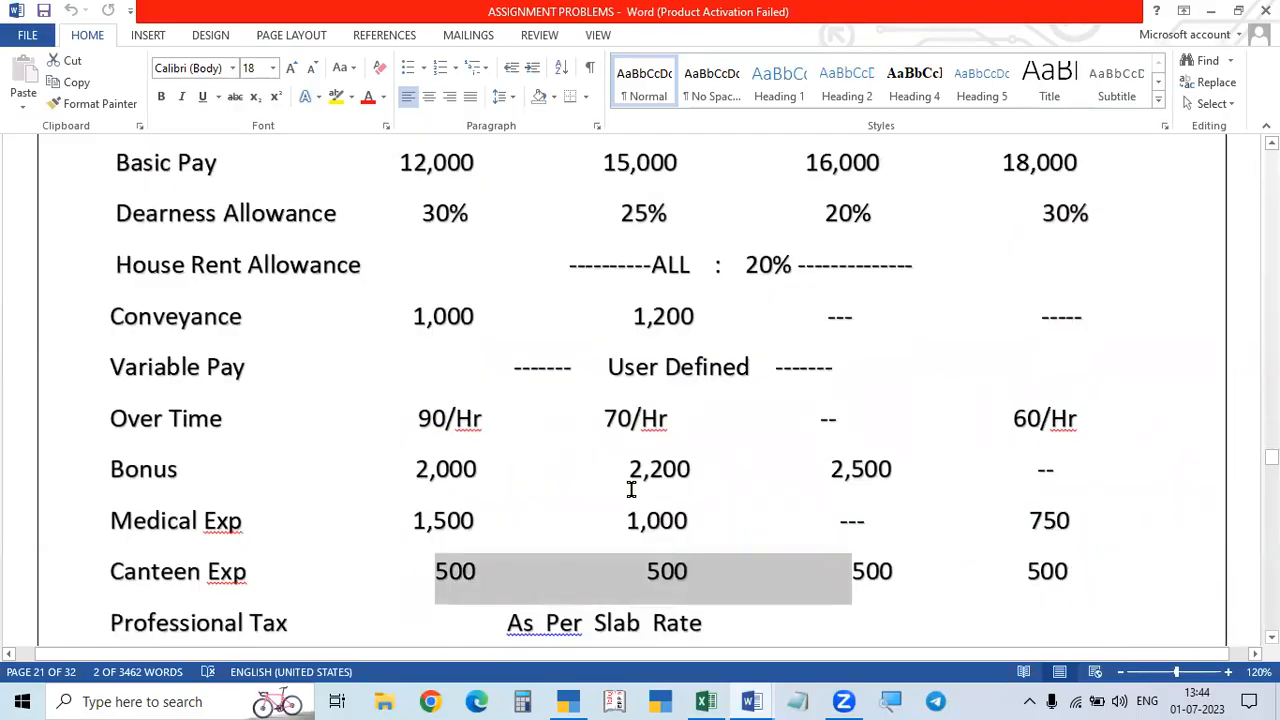
pyautogui.hotkey('alt', 'Tab')
pyautogui.write('2000')
pyautogui.press('Return')
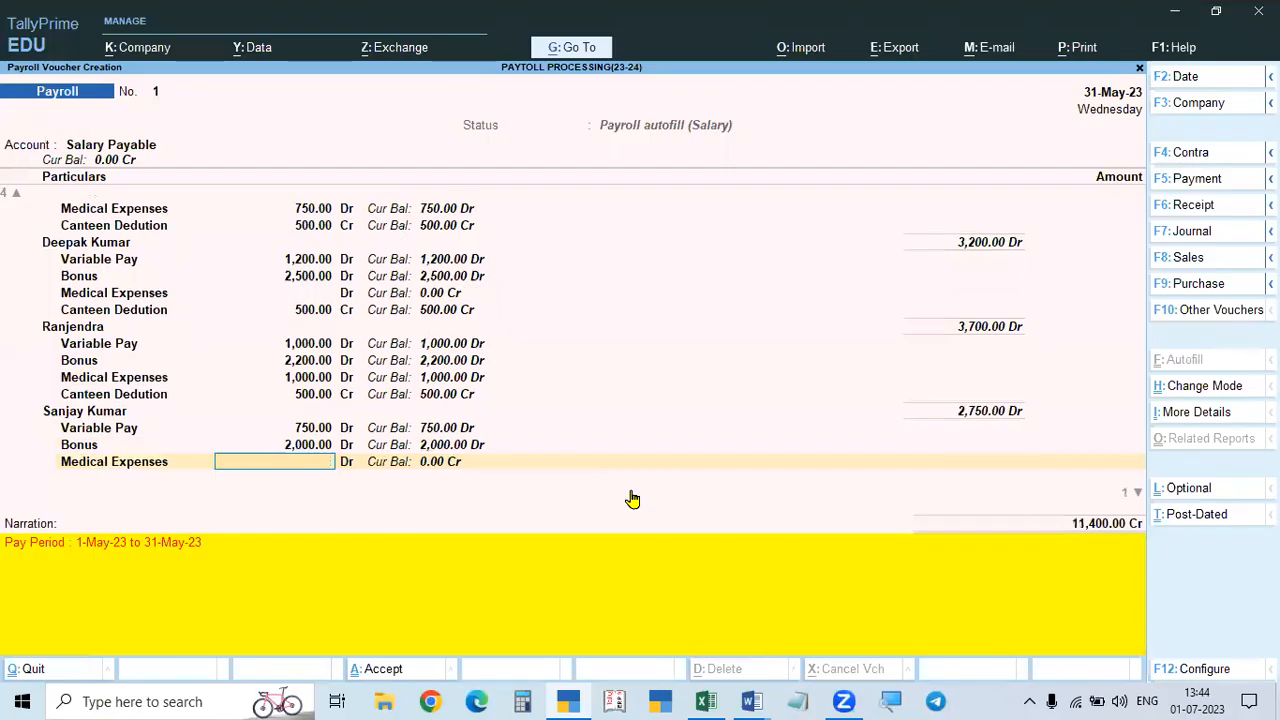
# Step: Set the fourth employee's Medical Expenses to 1,500 and Canteen Dedution to 500, following the Word assignment table
pyautogui.hotkey('alt', 'Tab')
pyautogui.scroll(-1, 459, 525)
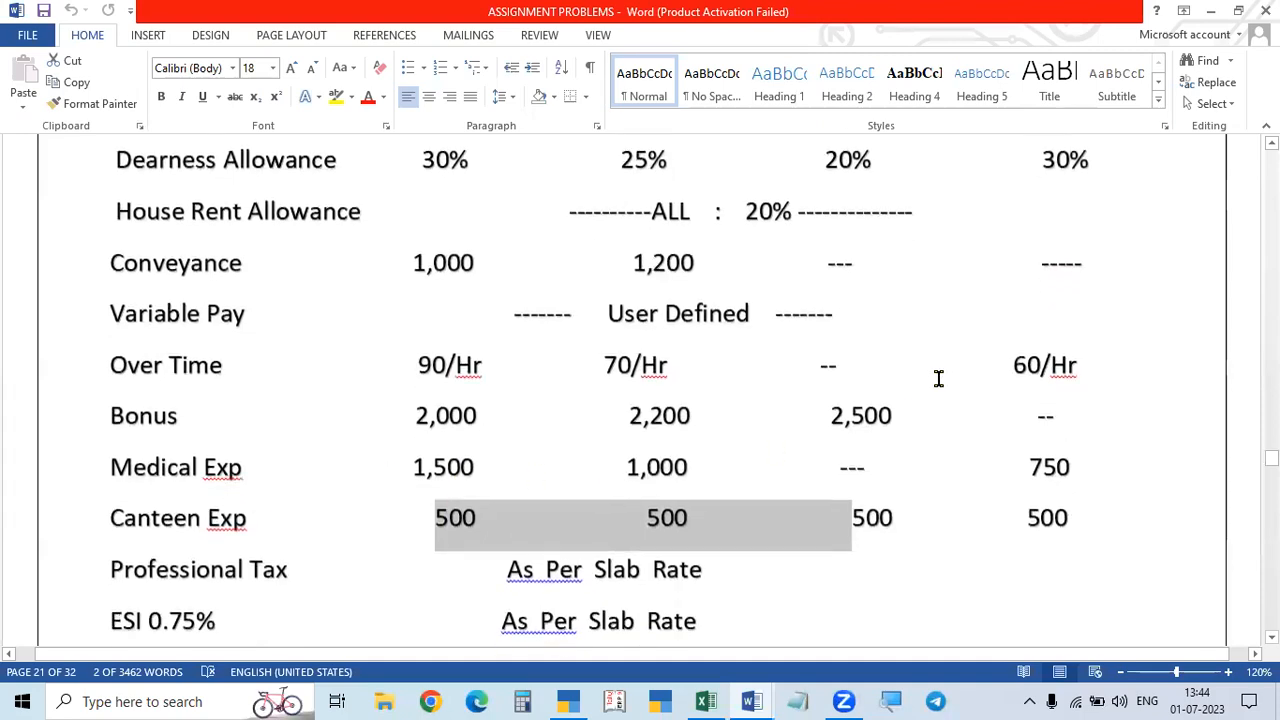
pyautogui.hotkey('alt', 'Tab')
pyautogui.write('1500')
pyautogui.press('Return')
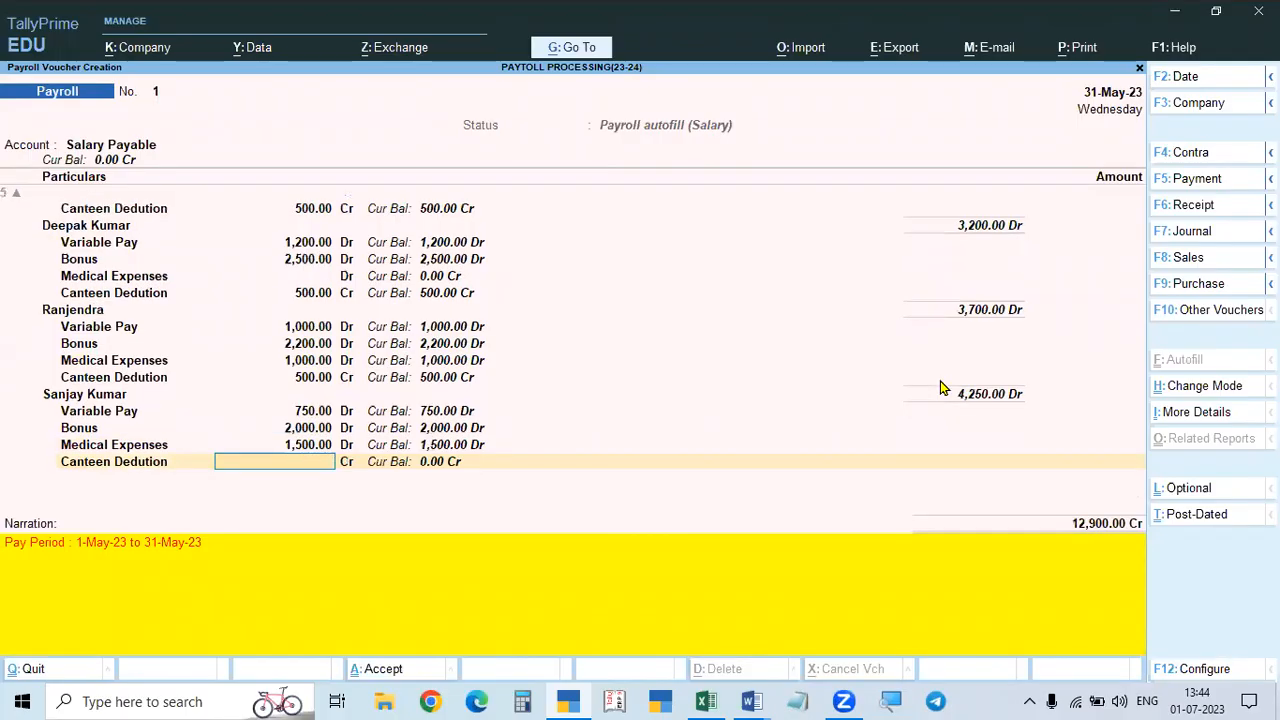
pyautogui.hotkey('alt', 'Tab')
pyautogui.hotkey('alt', 'Tab')
pyautogui.write('500')
pyautogui.press('Return')
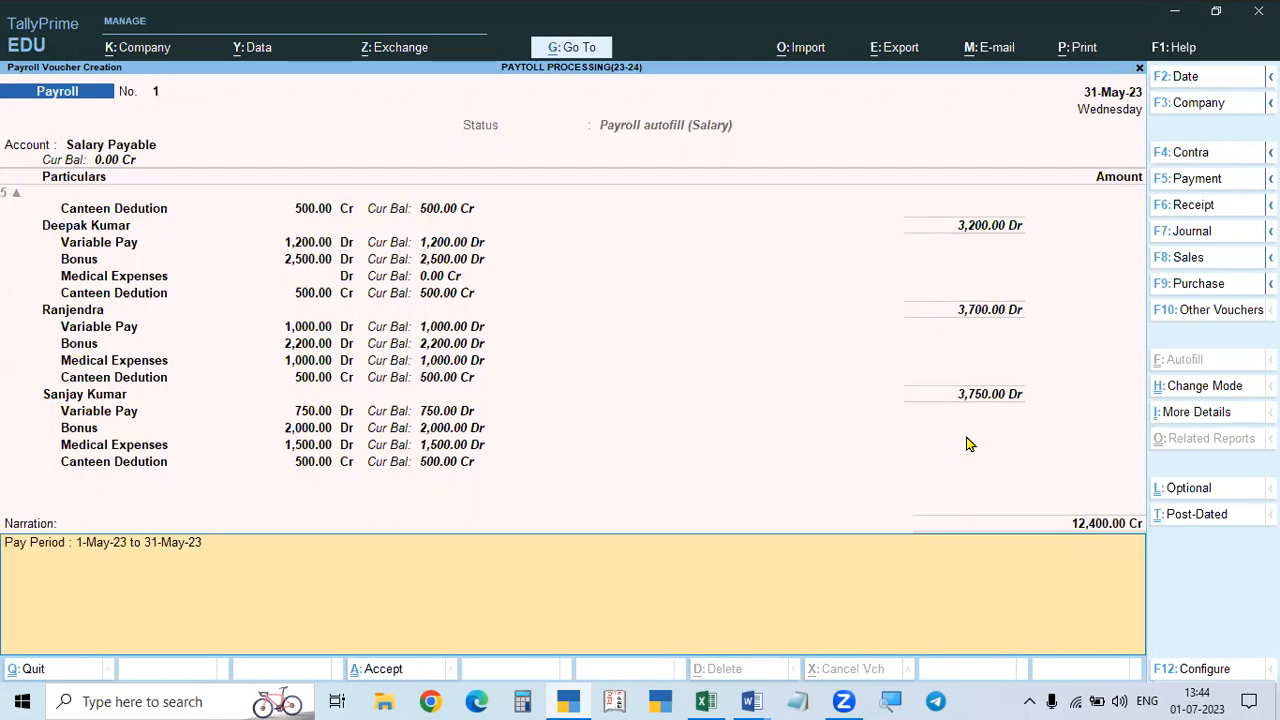
# Step: Save the user-defined payroll voucher with its pay period narration and return to the Gateway of Tally
pyautogui.press('Return')
pyautogui.press('Return')
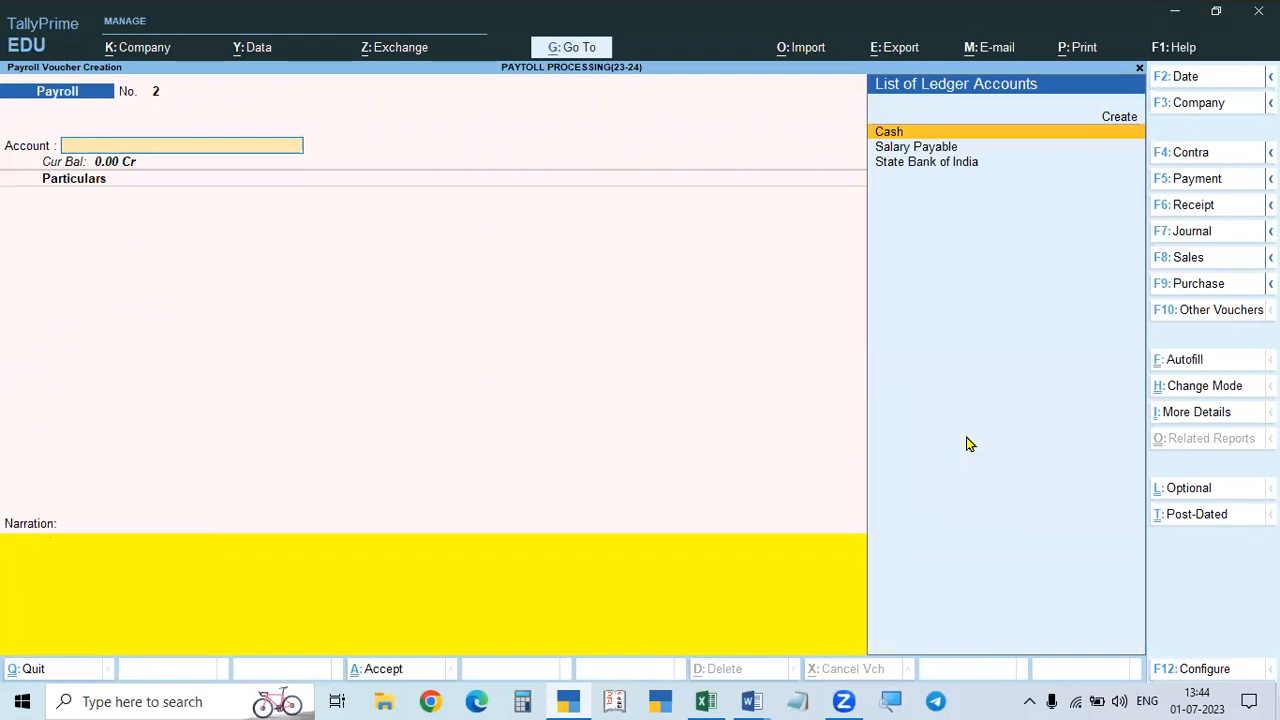
pyautogui.press('Escape')
# Step: Display the Salary Payable ledger report from the account books
pyautogui.press('Up')
pyautogui.press('Up')
pyautogui.press('Up')
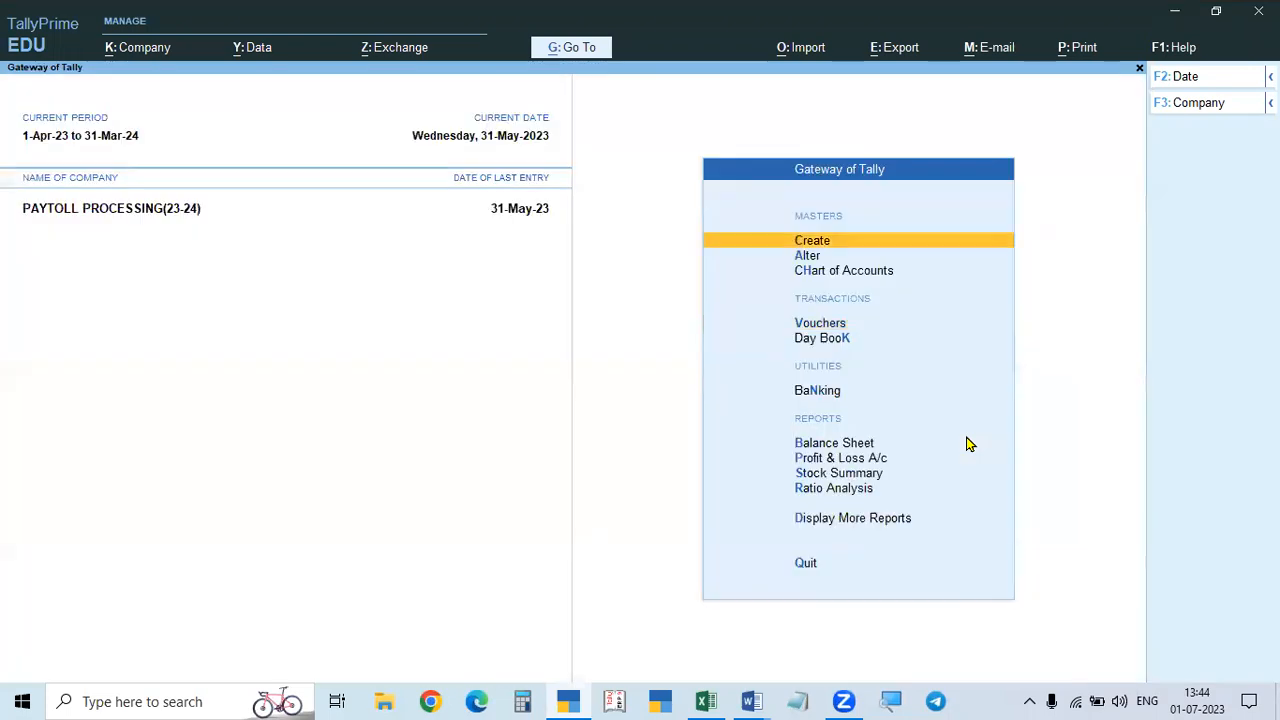
pyautogui.press('d')
pyautogui.press('a')
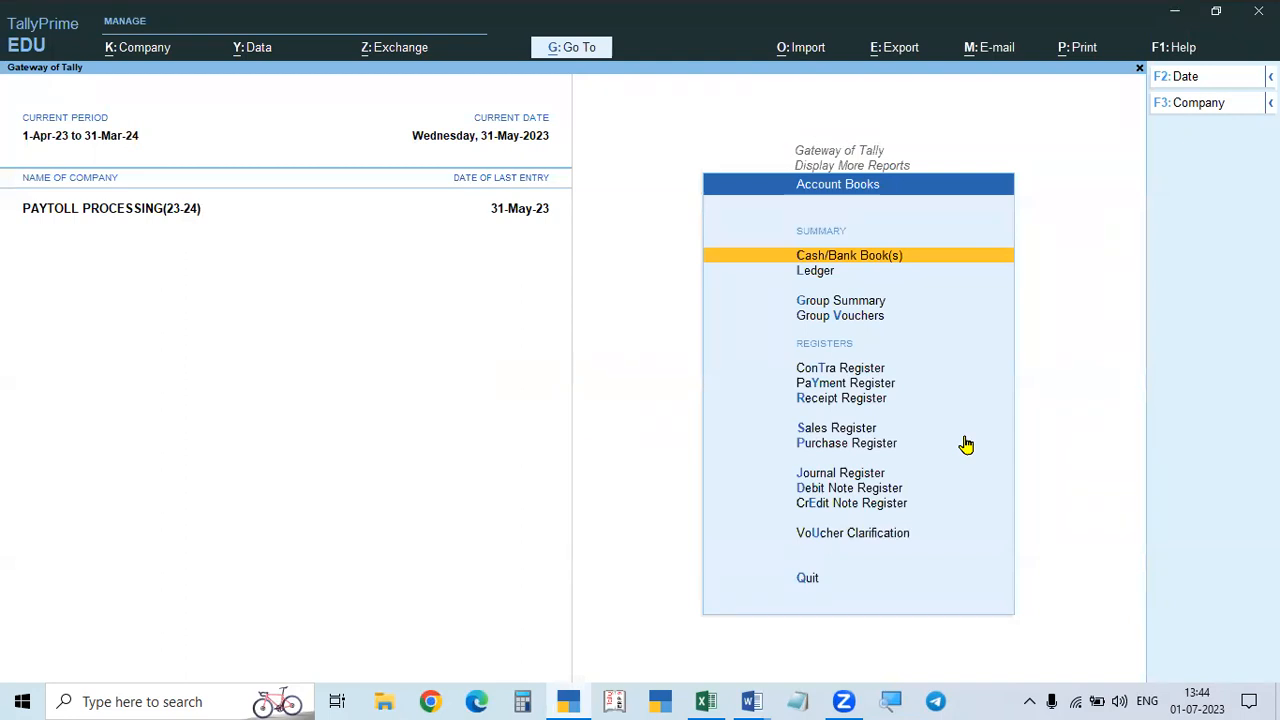
pyautogui.write('lSal')
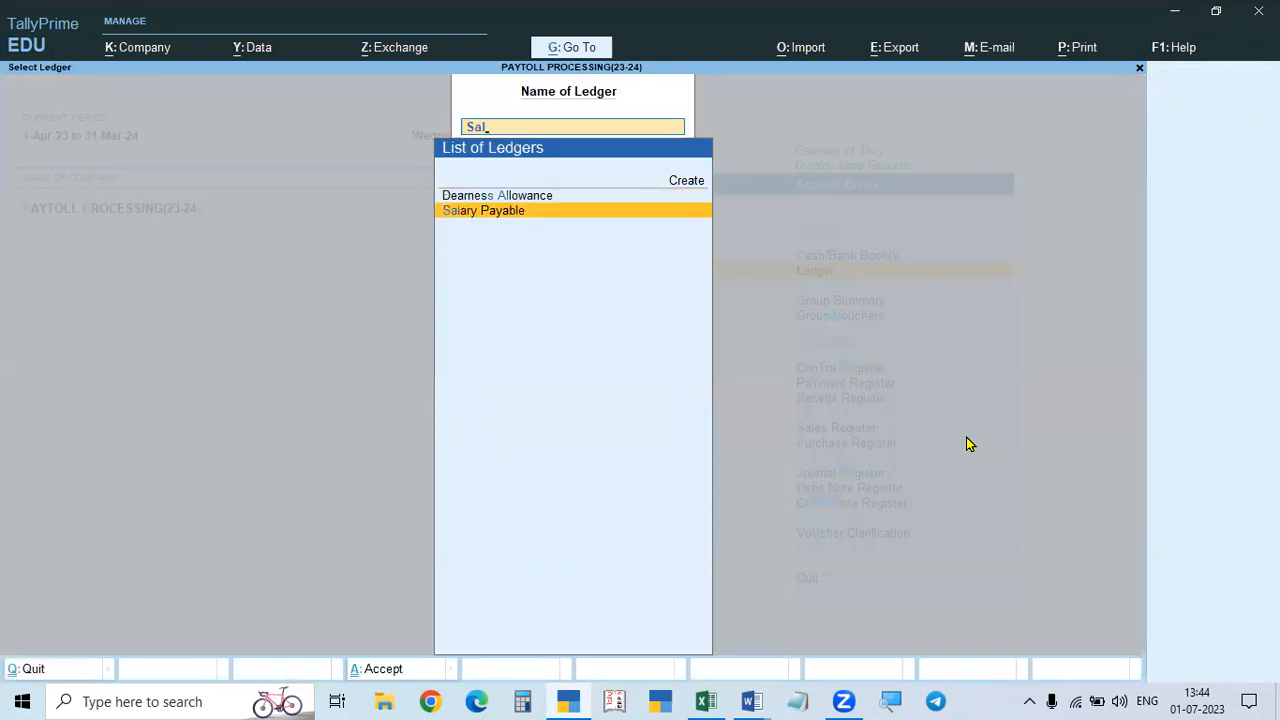
pyautogui.press('Return')
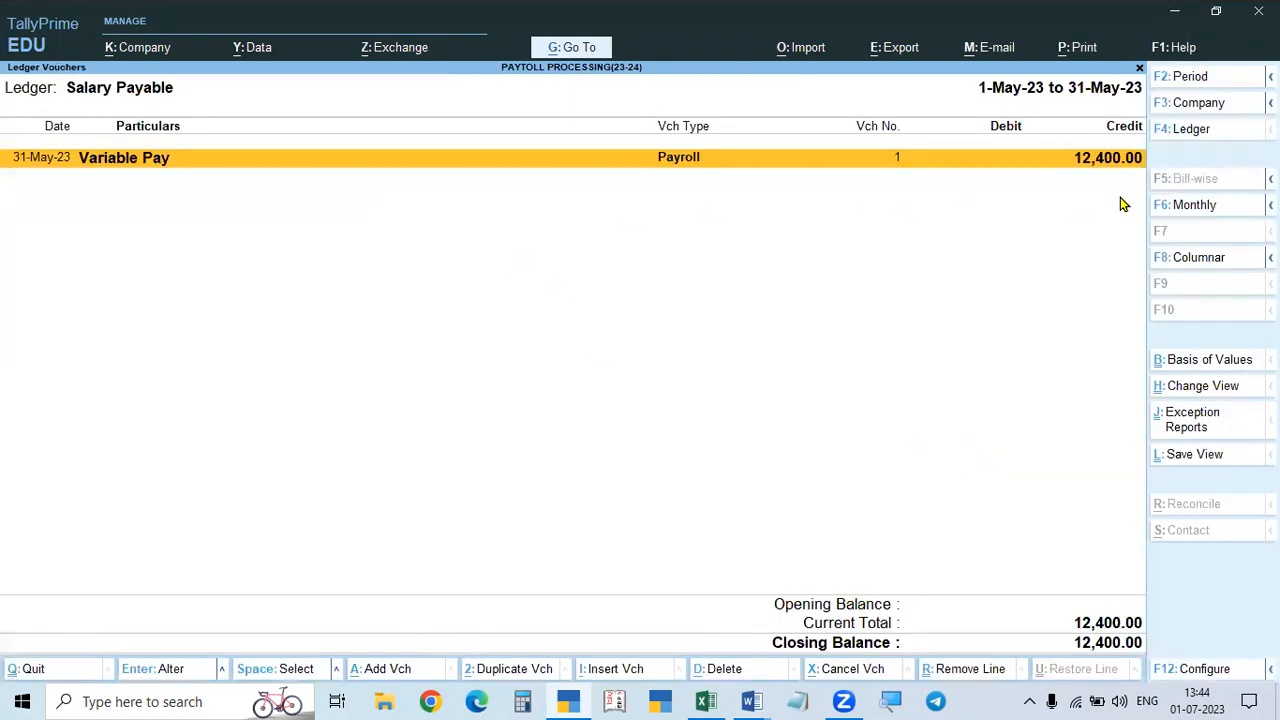
# Step: Open the payroll voucher listed in the Salary Payable ledger, review the employee amounts, and close it without changes
pyautogui.press('Return')
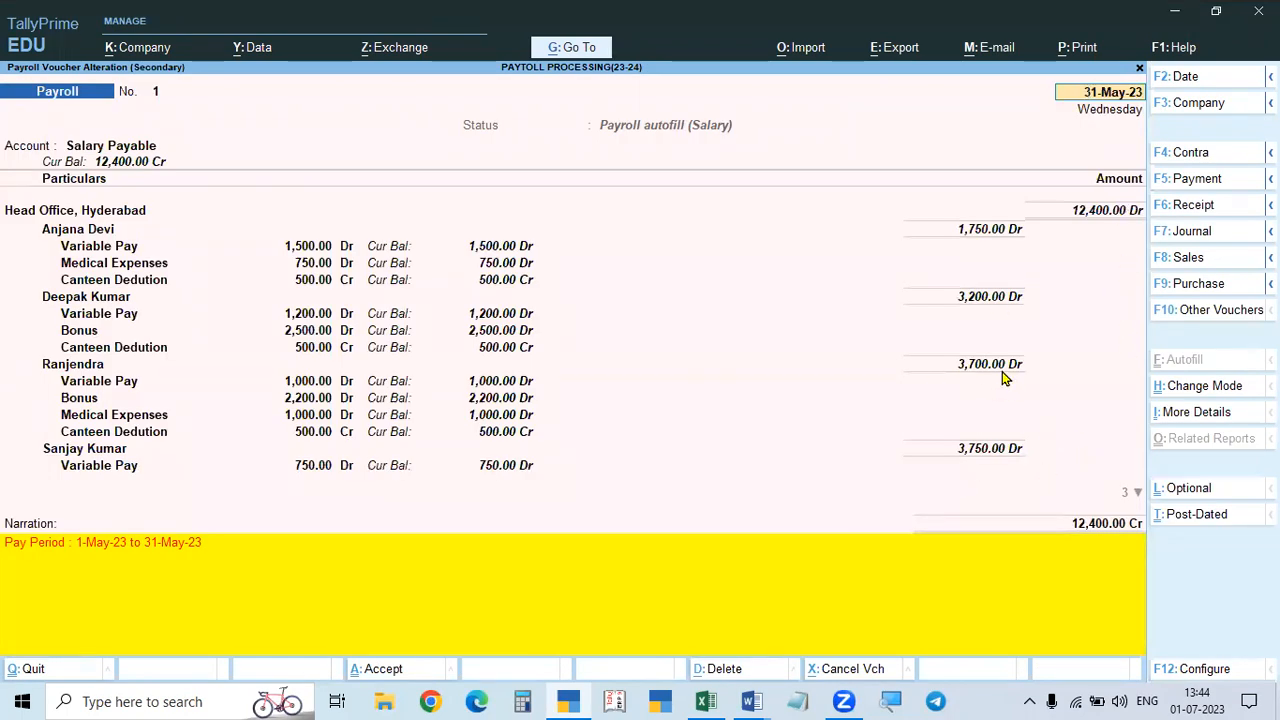
pyautogui.press('Escape')
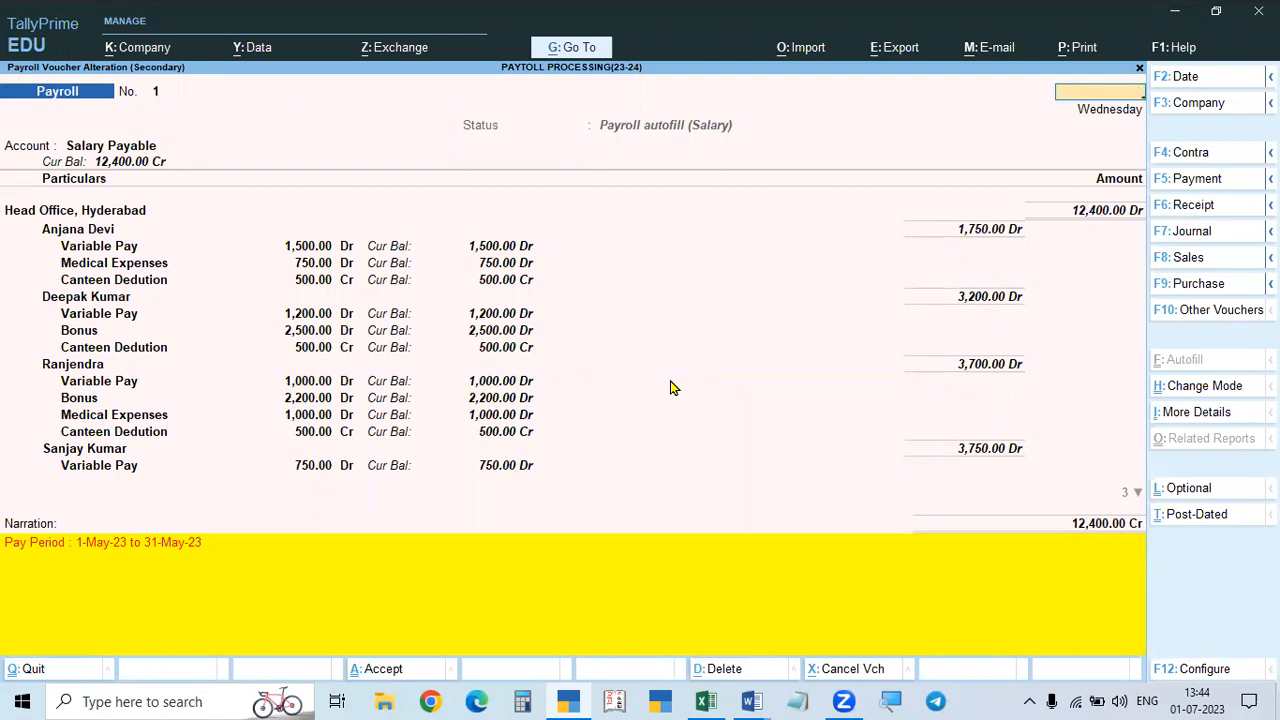
pyautogui.press('Escape')
pyautogui.press('y')
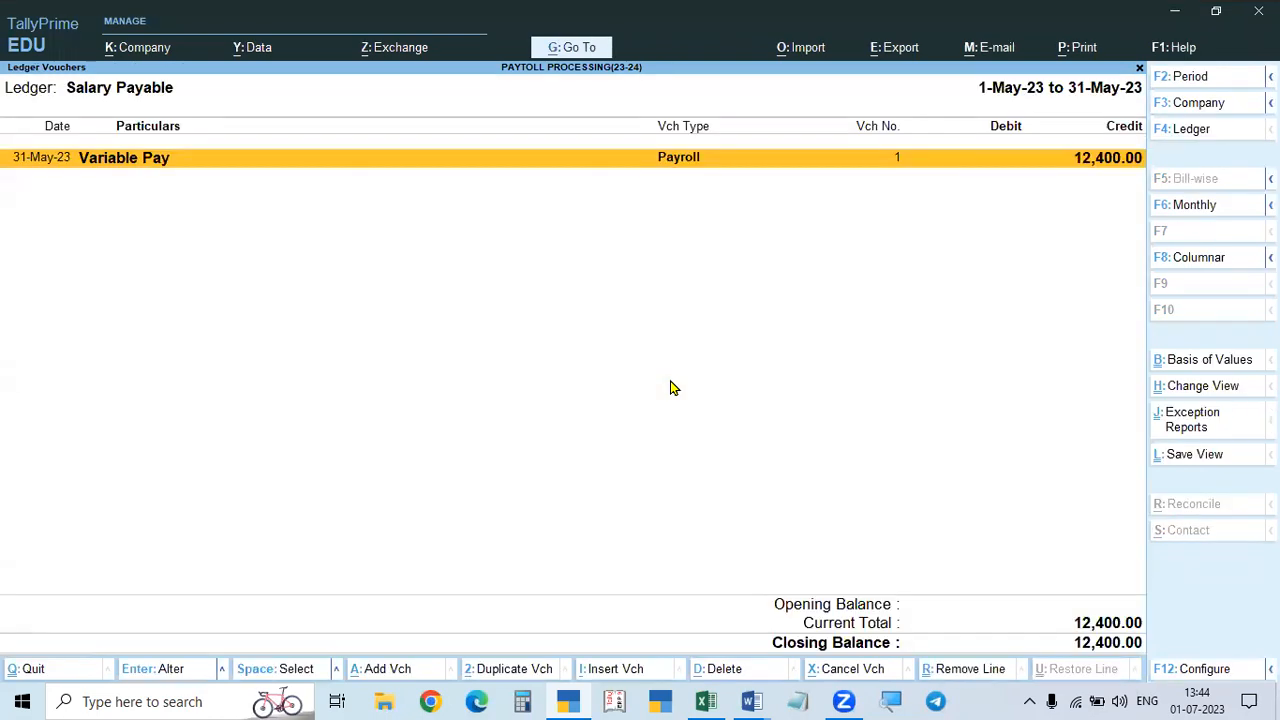
# Step: Leave the ledger report, return to the Gateway of Tally and start a new payroll voucher
pyautogui.press('Escape')
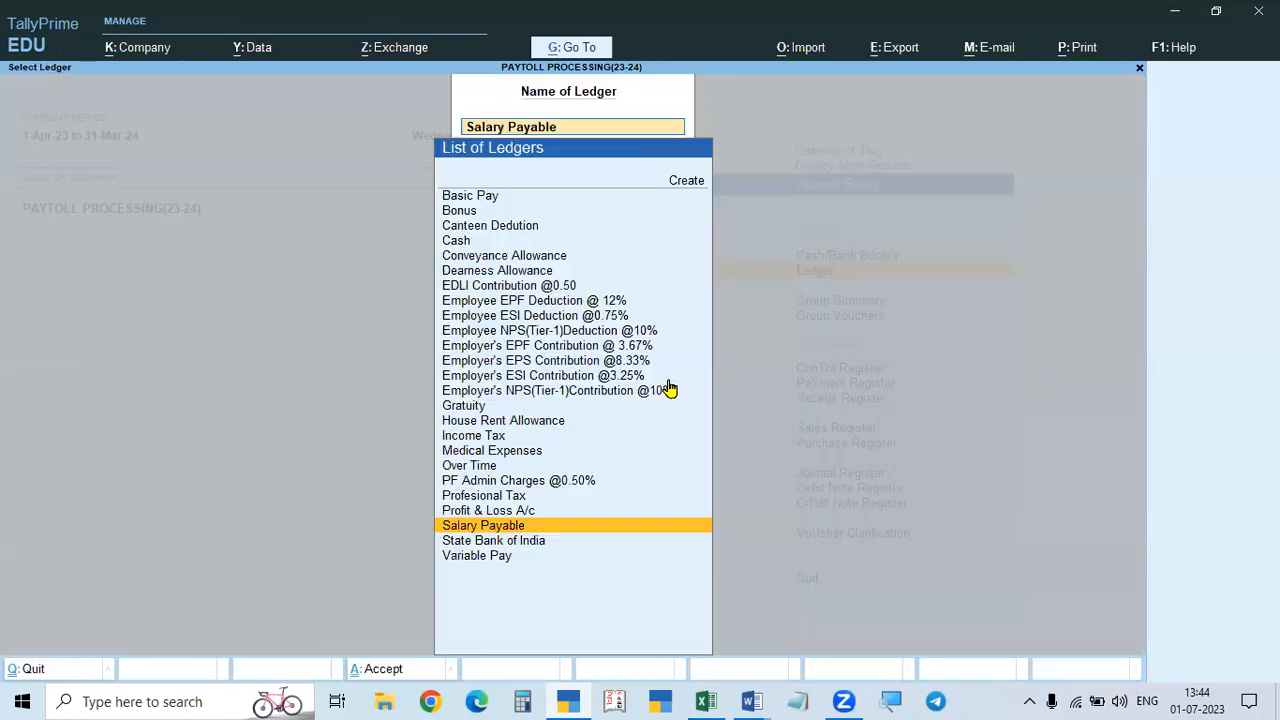
pyautogui.press('Escape')
pyautogui.press('Escape')
pyautogui.press('Escape')
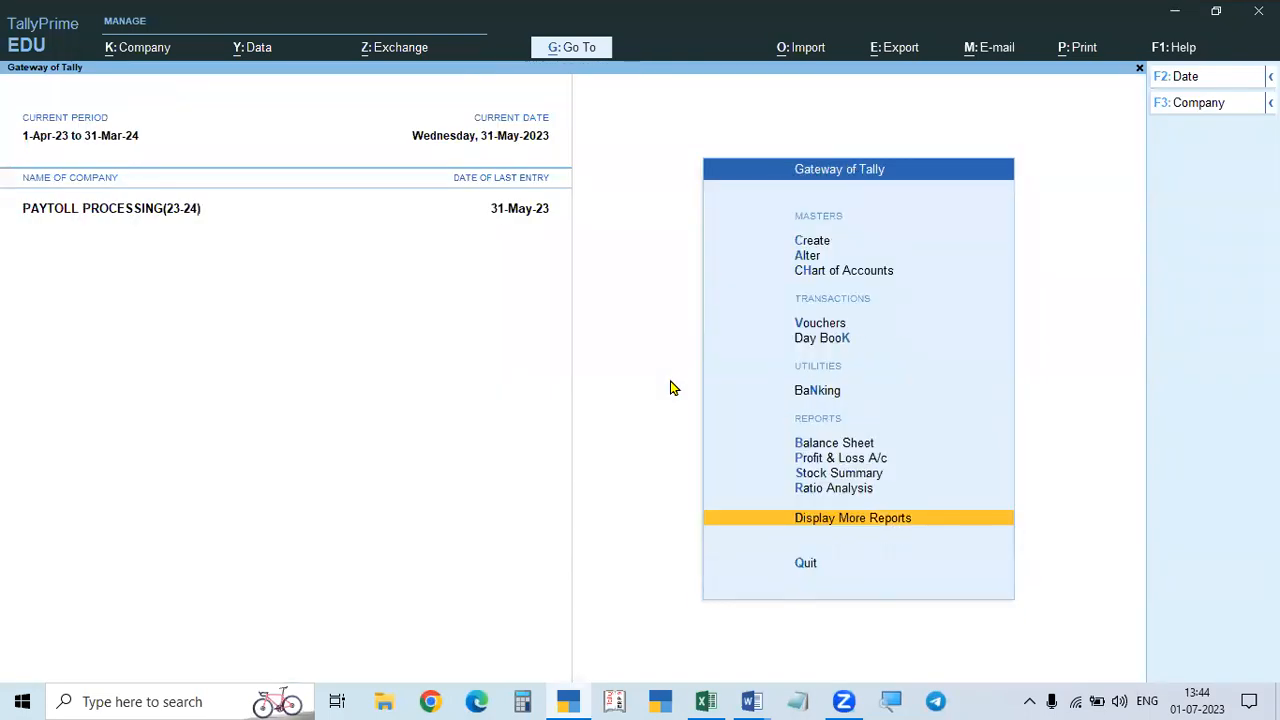
pyautogui.press('Escape')
pyautogui.press('n')
pyautogui.press('Down')
pyautogui.press('Down')
pyautogui.press('Down')
pyautogui.press('Return')
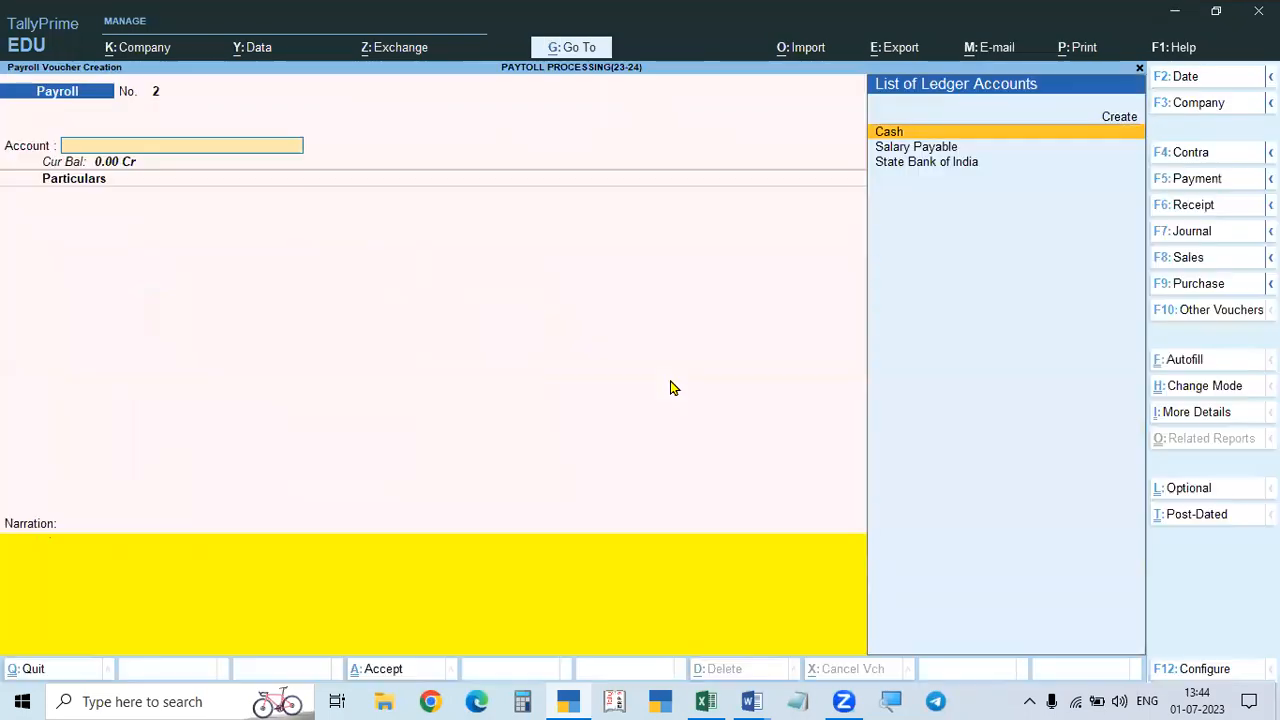
# Step: Start a Payroll Autofill processed for Salary, with income tax computed on the Declared Value
pyautogui.click(1186, 363)
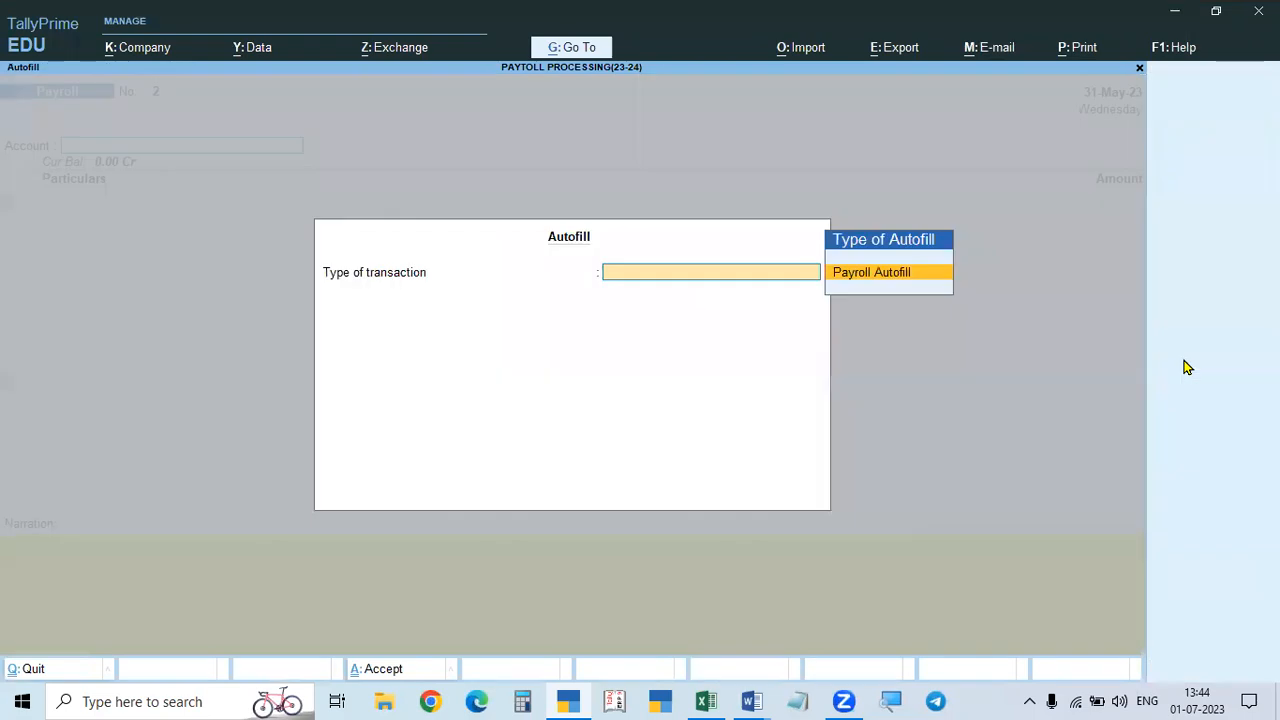
pyautogui.press('Return')
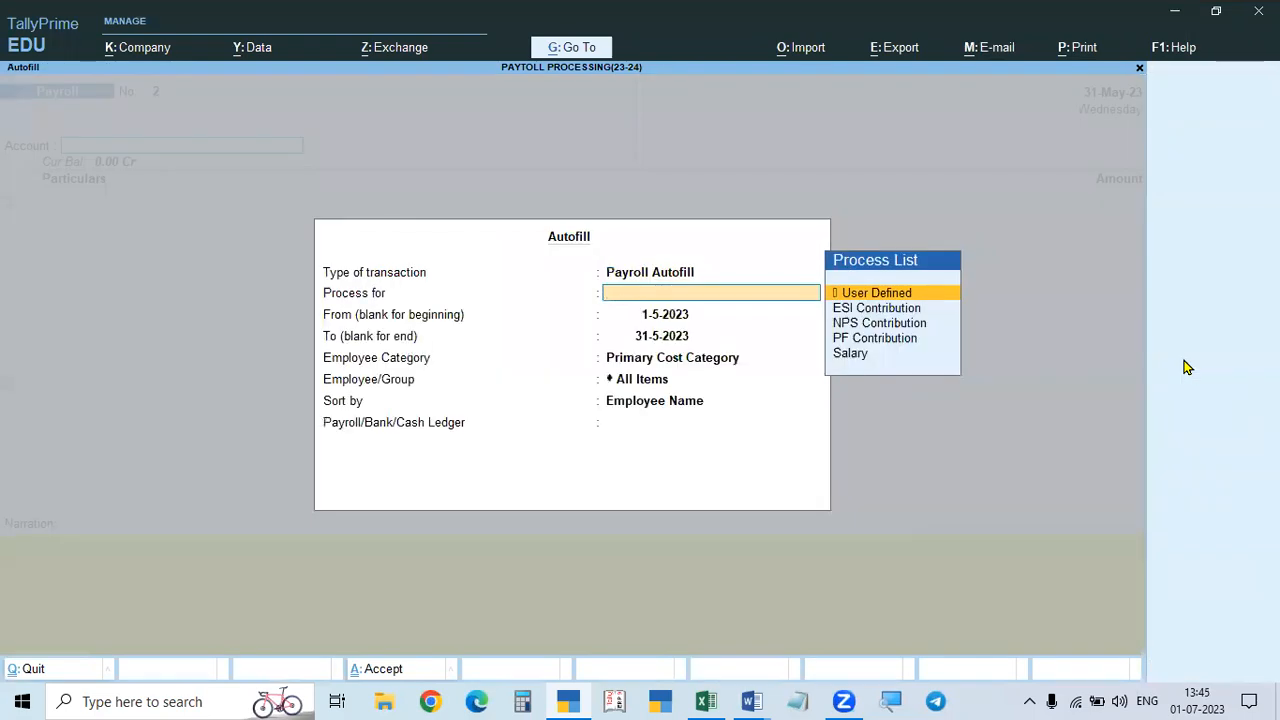
pyautogui.press('Down')
pyautogui.press('Down')
pyautogui.press('Down')
pyautogui.press('Down')
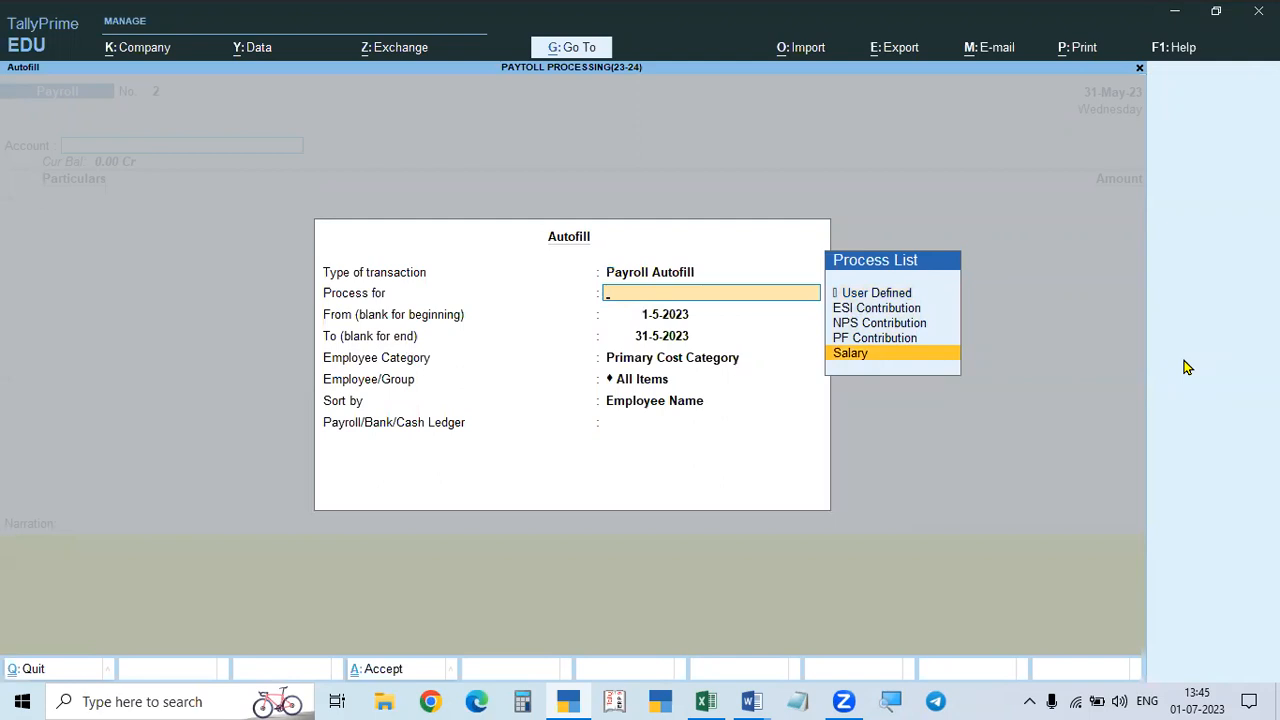
pyautogui.press('Return')
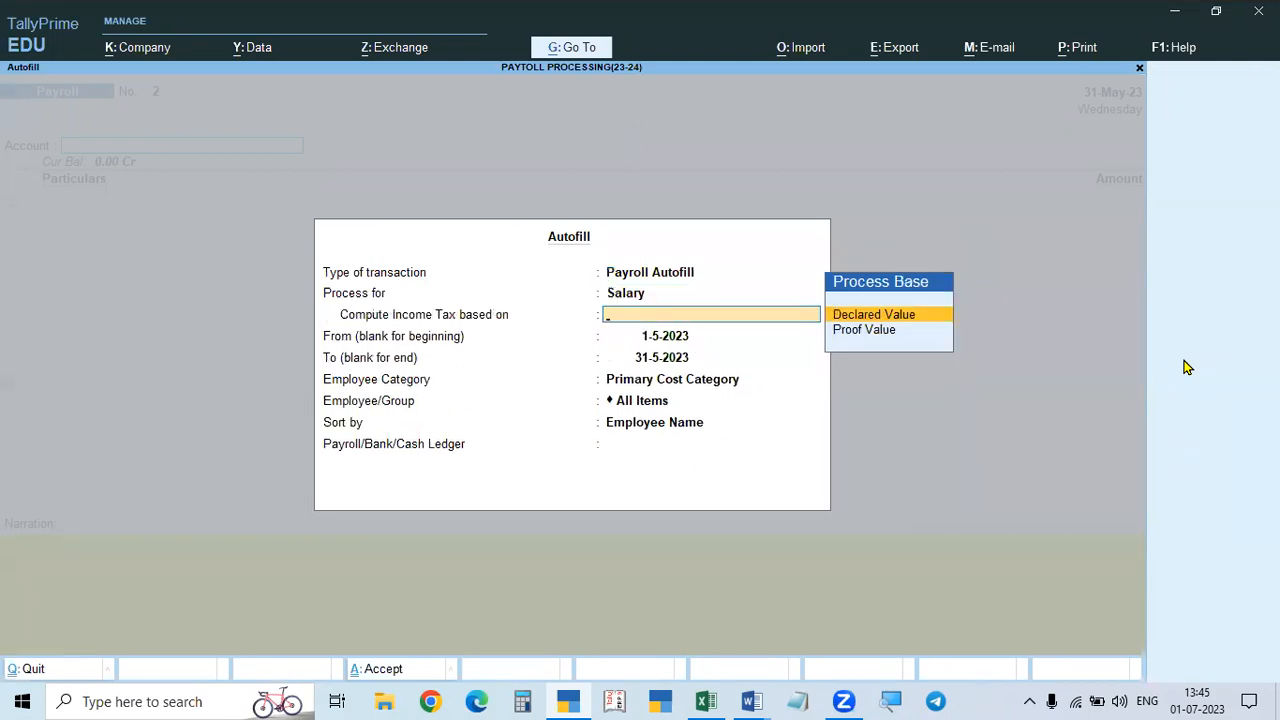
pyautogui.press('Return')
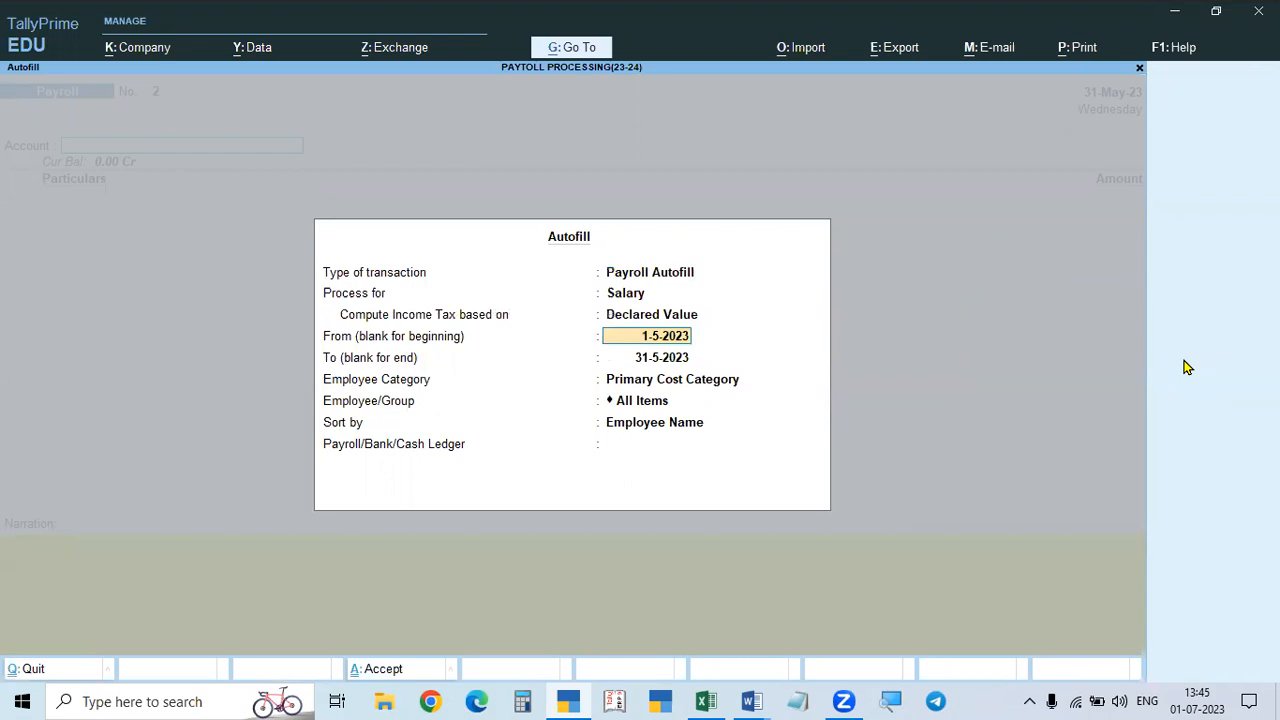
# Step: Autofill salaries for 1-5-2023 to 31-5-2023 with category Head Office, Hyderabad, All Items, sorted by Employee Number Only, using the Salary Payable ledger
pyautogui.press('Return')
pyautogui.press('Return')
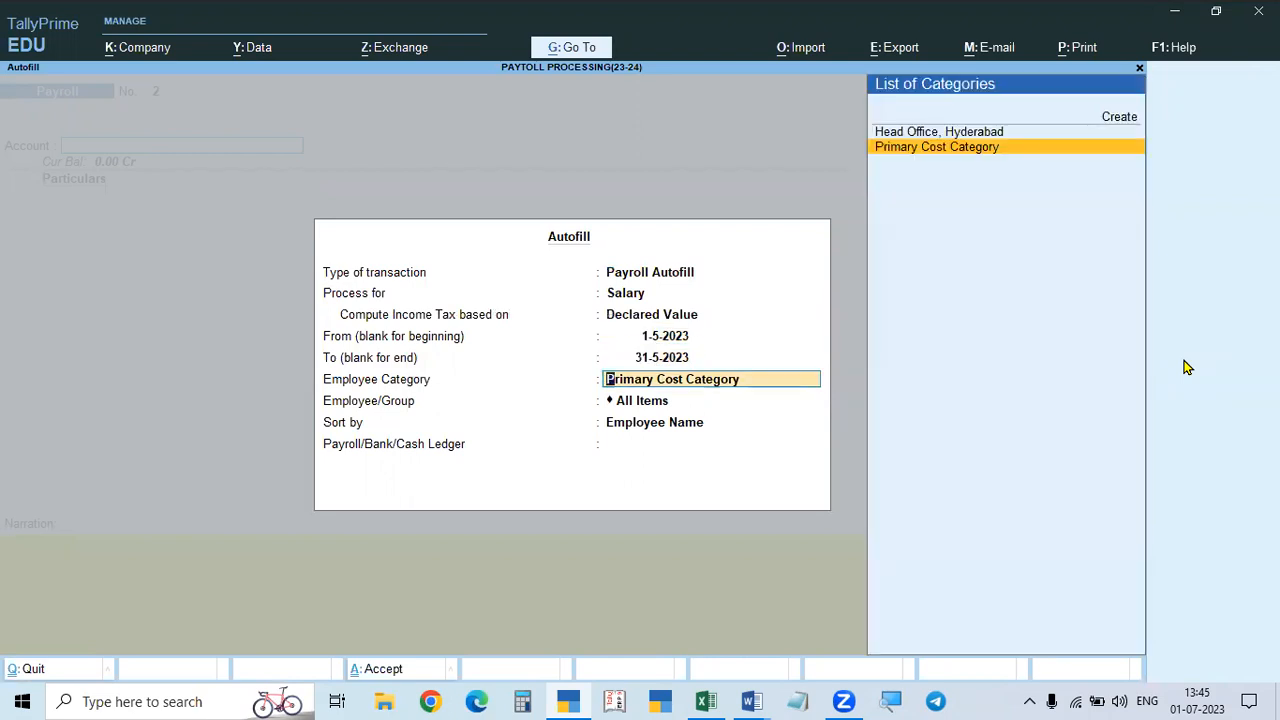
pyautogui.press('Up')
pyautogui.press('Return')
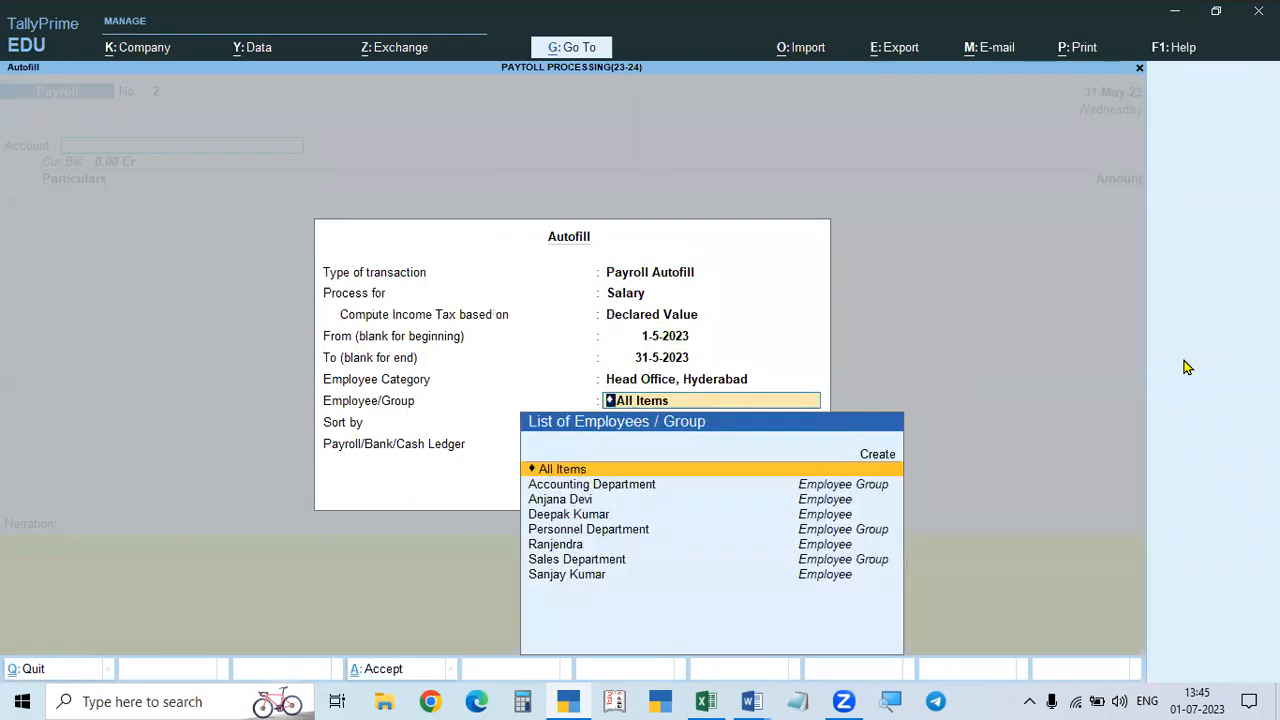
pyautogui.press('Return')
pyautogui.press('Down')
pyautogui.press('Return')
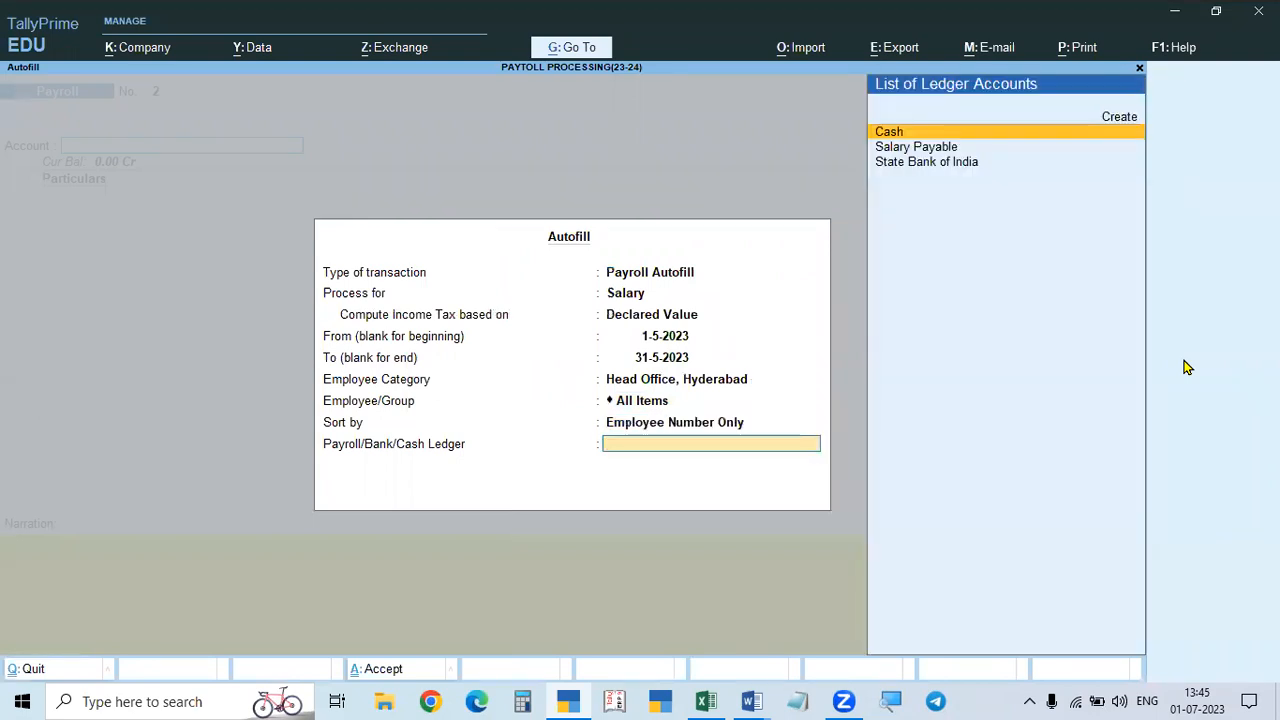
pyautogui.press('Down')
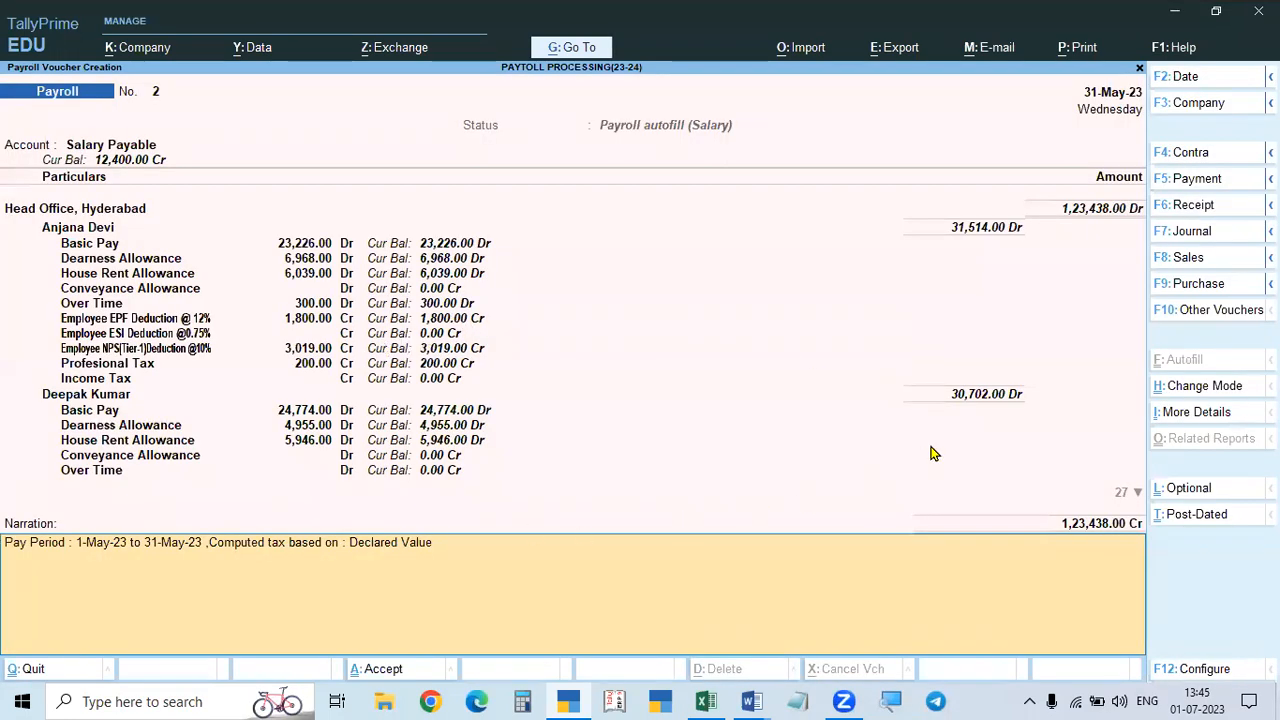
pyautogui.press('Return')
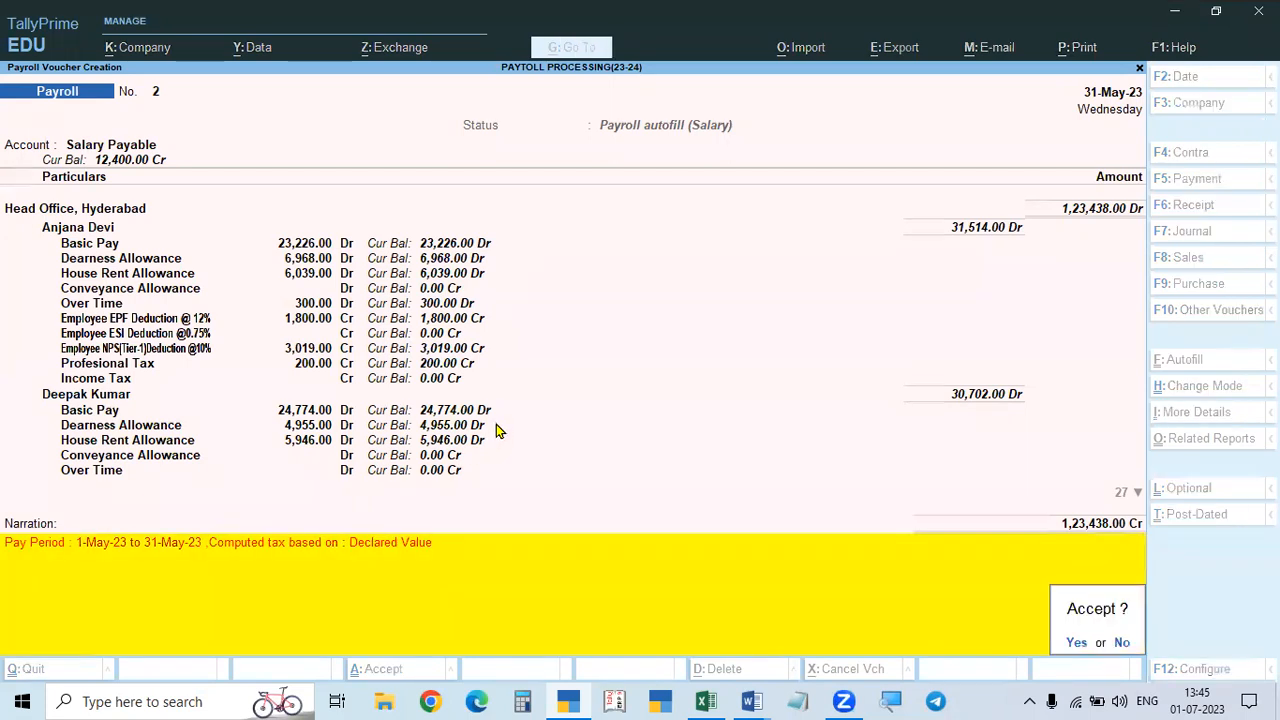
# Step: Accept the autofilled May 2023 salary payroll voucher
pyautogui.press('Escape')
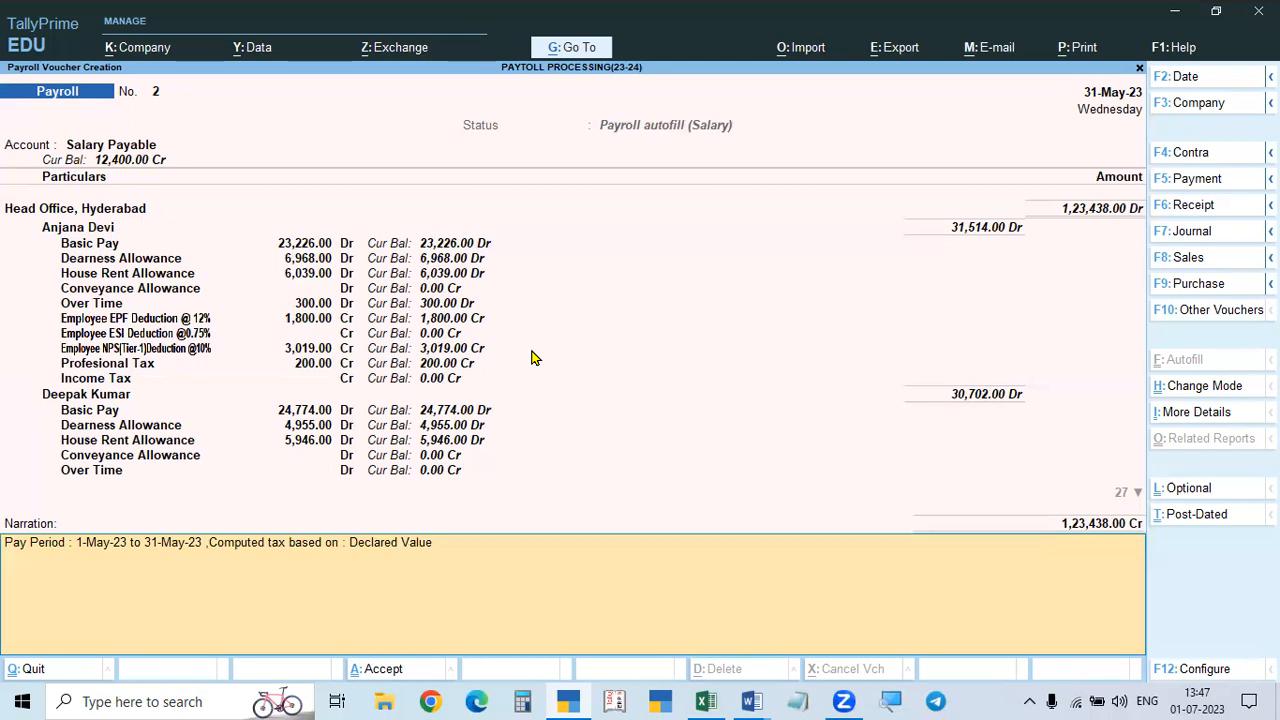
pyautogui.press('Return')
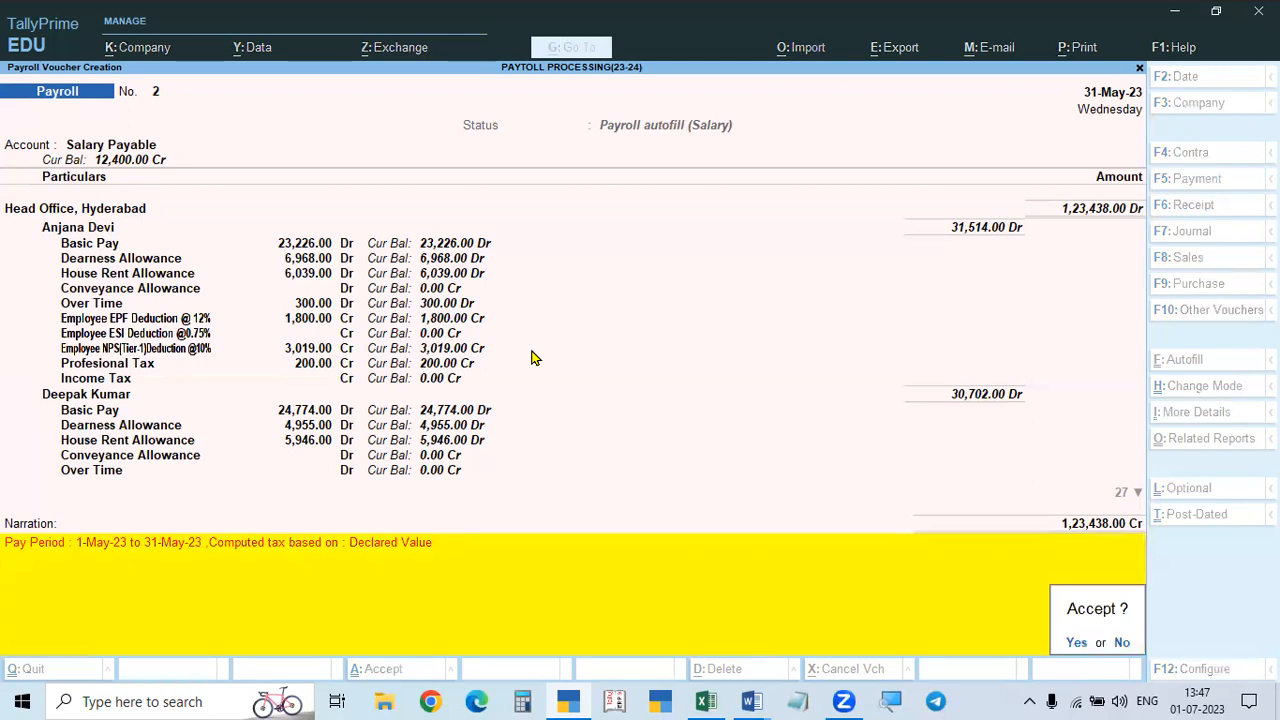
pyautogui.press('Return')
# Step: Open the Basic Pay payroll voucher from the Salary Payable ledger and check it against the pay structure in the Word assignment
pyautogui.press('Escape')
pyautogui.press('Escape')
pyautogui.press('Escape')
pyautogui.write('da')
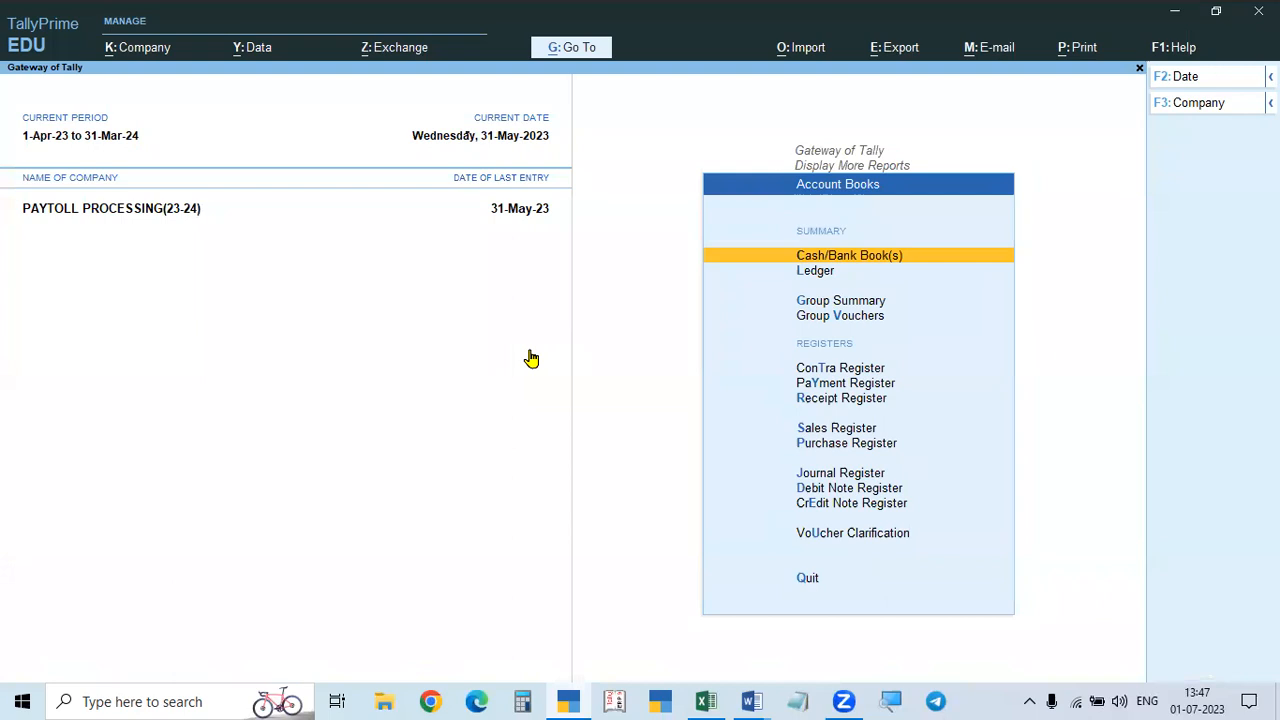
pyautogui.write('lSal')
pyautogui.press('Return')
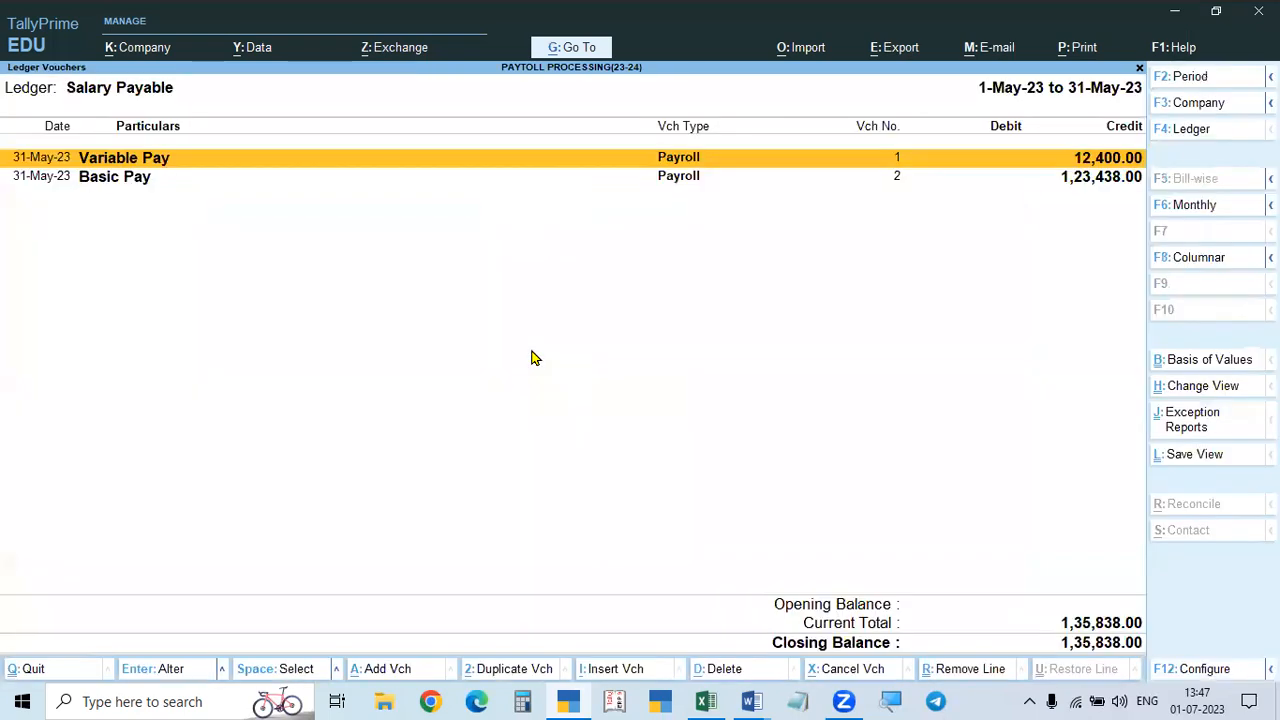
pyautogui.press('Return')
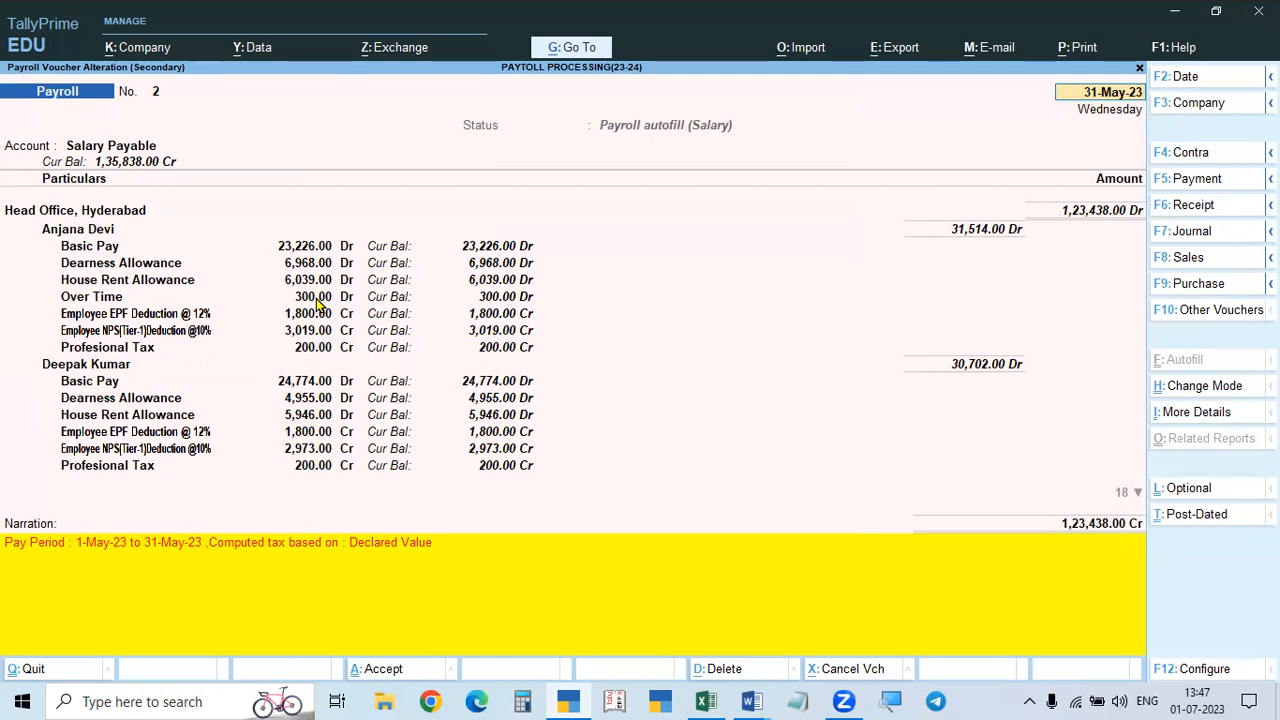
pyautogui.hotkey('alt', 'Tab')
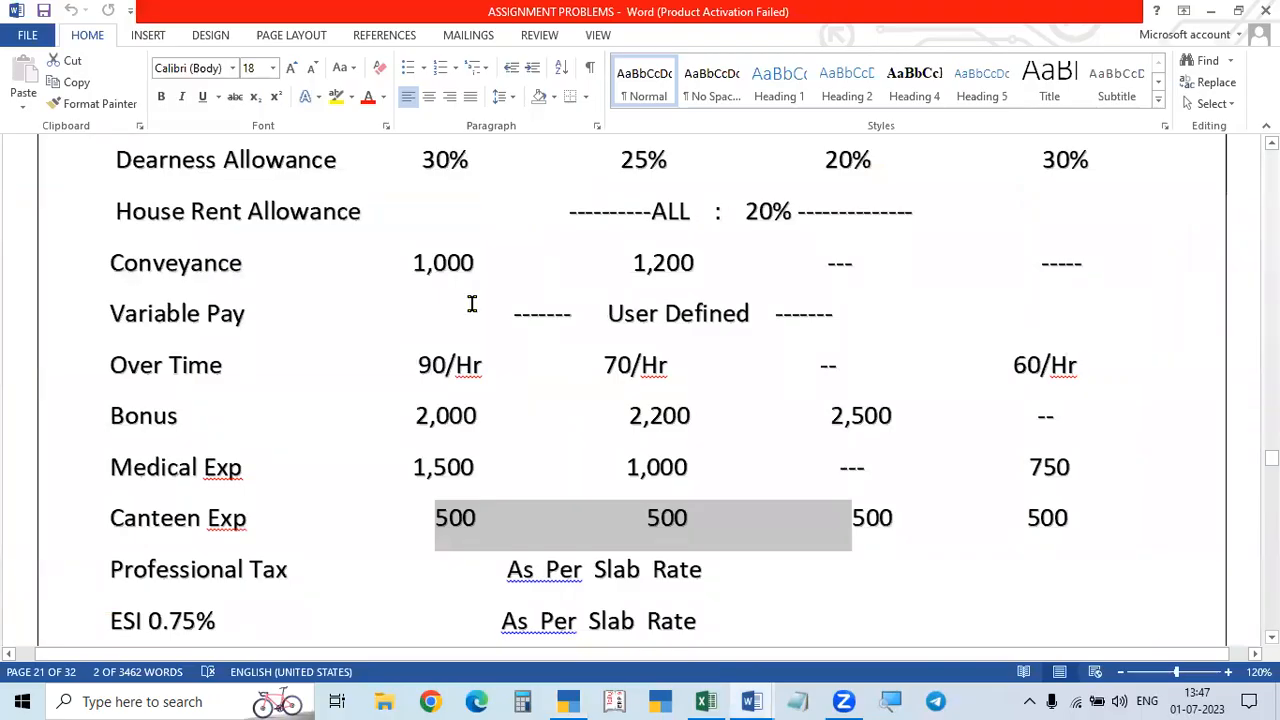
pyautogui.hotkey('alt', 'Tab')
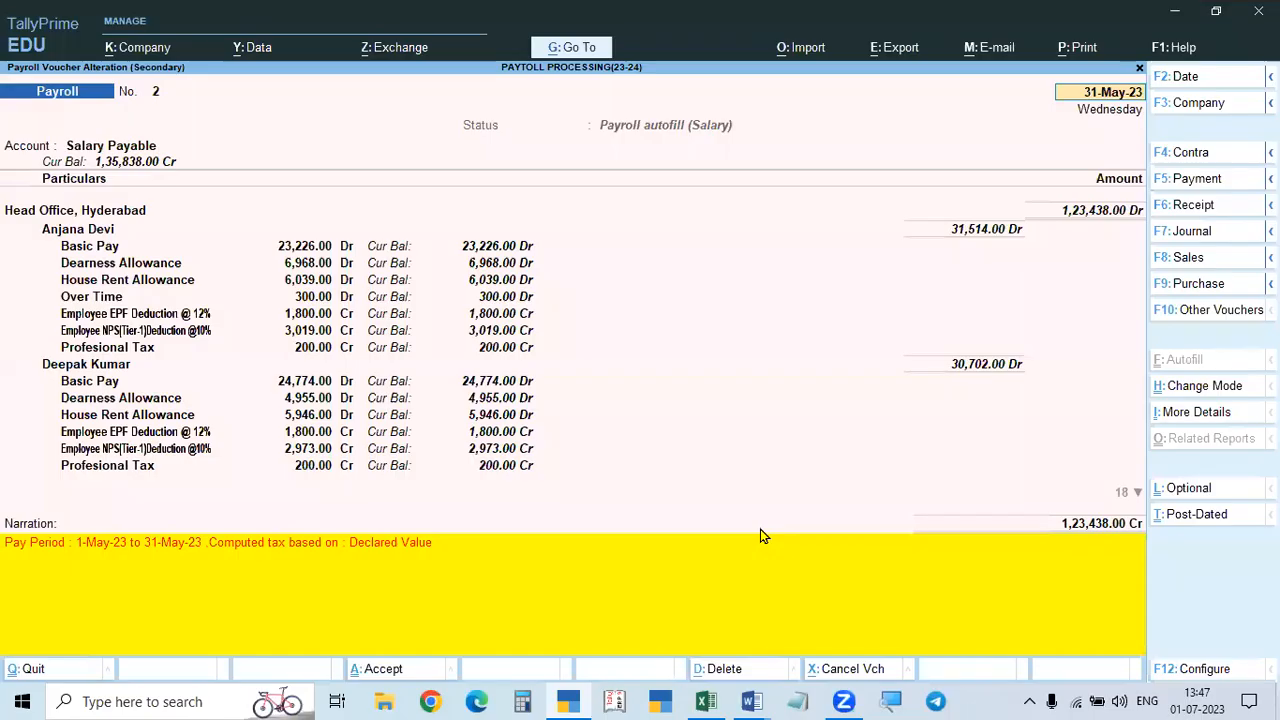
# Step: Go through every employee's pay head amounts in the Basic Pay payroll voucher, from Basic Pay to Profesional Tax, and accept the voucher
pyautogui.press('Return')
pyautogui.press('Return')
pyautogui.press('Return')
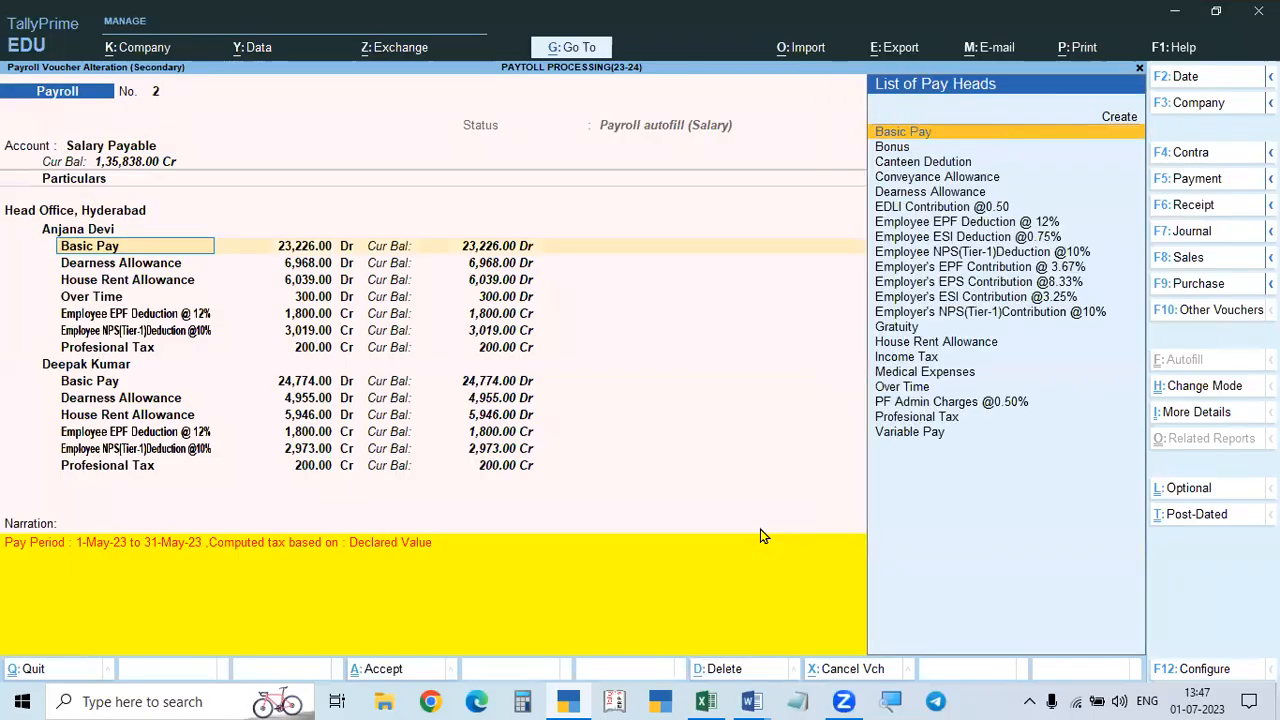
pyautogui.press('Return')
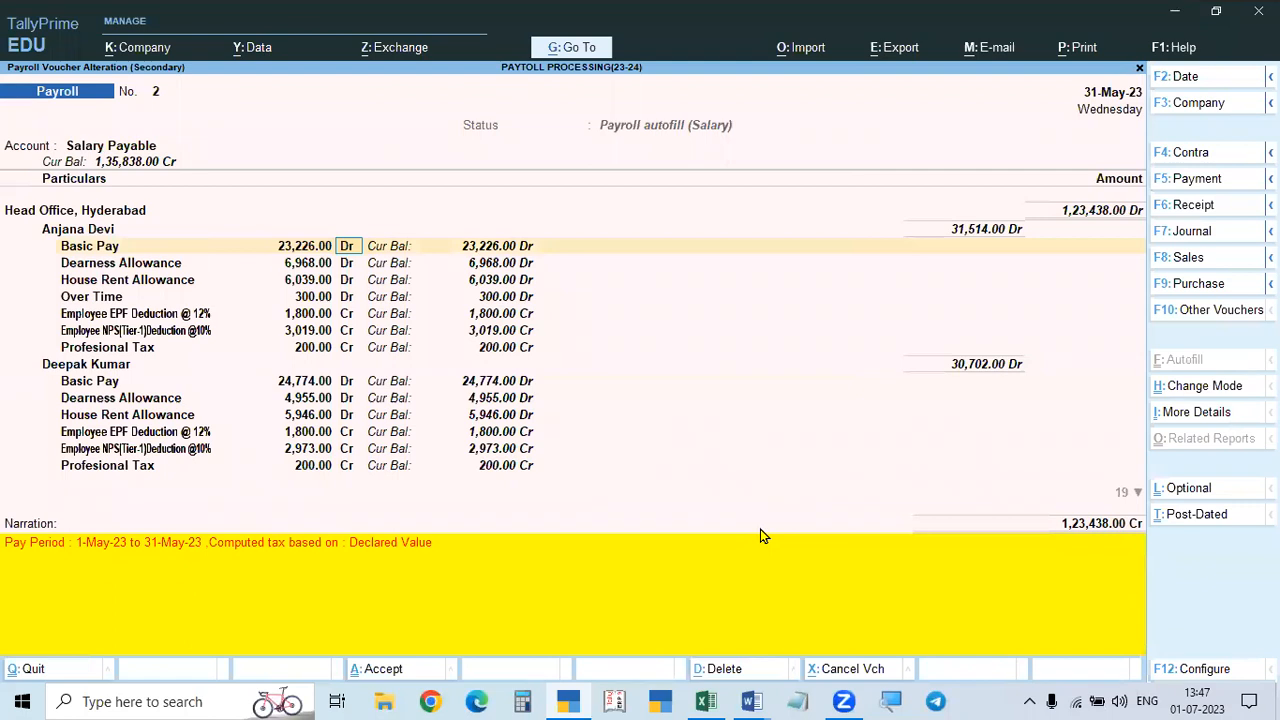
pyautogui.press('Return')
pyautogui.press('Return')
pyautogui.press('Return')
pyautogui.press('Return')
pyautogui.press('Return')
pyautogui.press('Return')
pyautogui.press('Return')
pyautogui.press('Return')
pyautogui.press('Return')
pyautogui.press('Return')
pyautogui.press('Return')
pyautogui.press('Return')
pyautogui.press('Return')
pyautogui.press('Return')
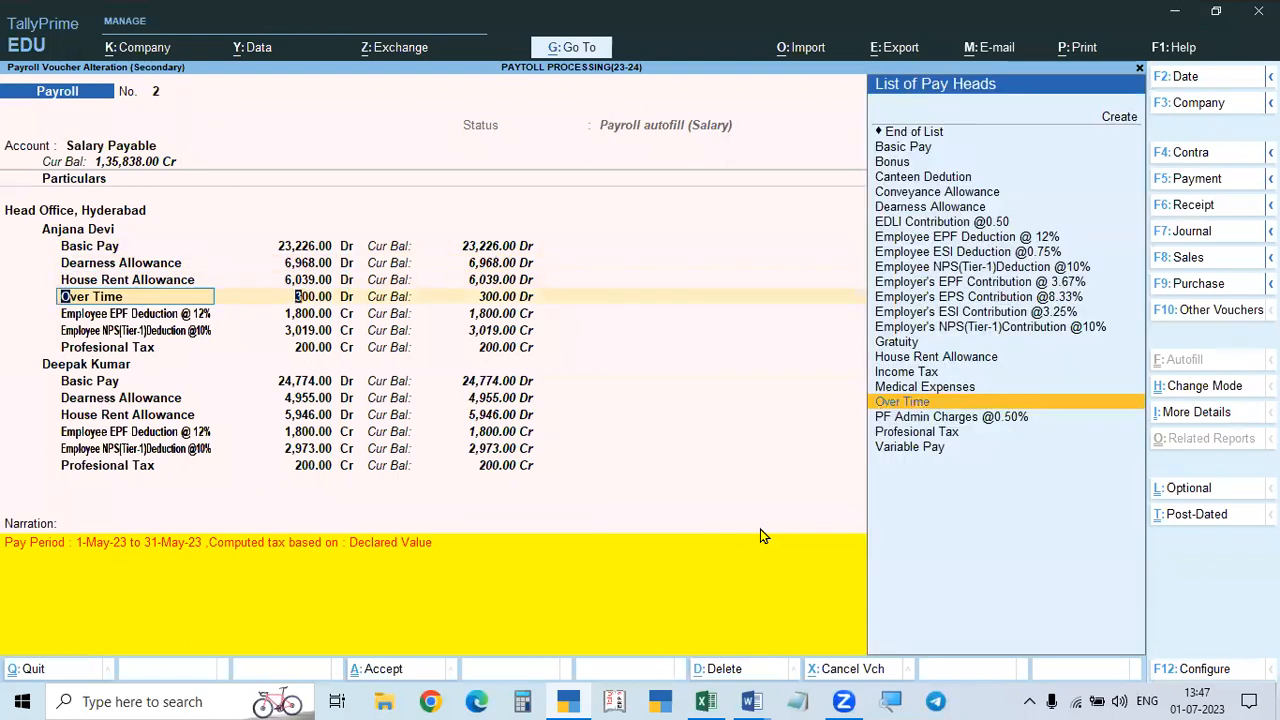
pyautogui.press('Return')
pyautogui.press('Return')
pyautogui.press('Return')
pyautogui.press('Return')
pyautogui.press('Return')
pyautogui.press('Return')
pyautogui.press('Return')
pyautogui.press('Return')
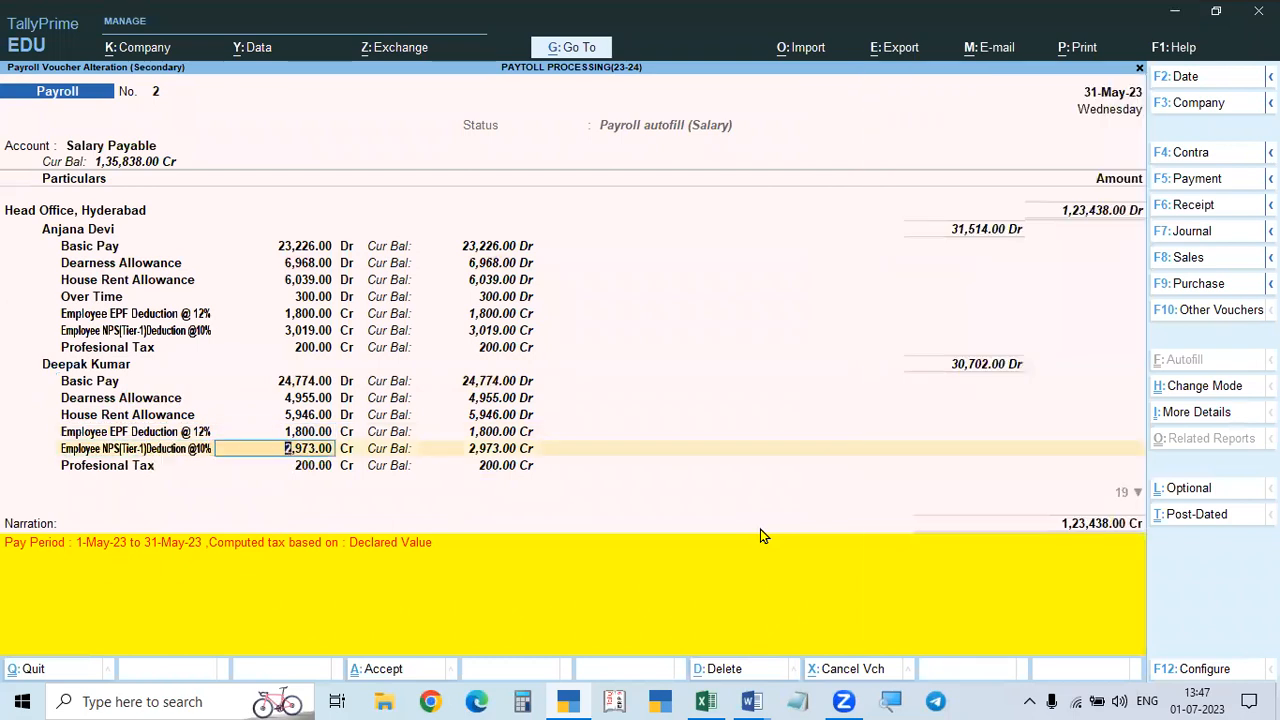
pyautogui.press('Return')
pyautogui.press('Return')
pyautogui.press('Return')
pyautogui.press('Return')
pyautogui.press('Return')
pyautogui.press('Return')
pyautogui.press('Return')
pyautogui.press('Return')
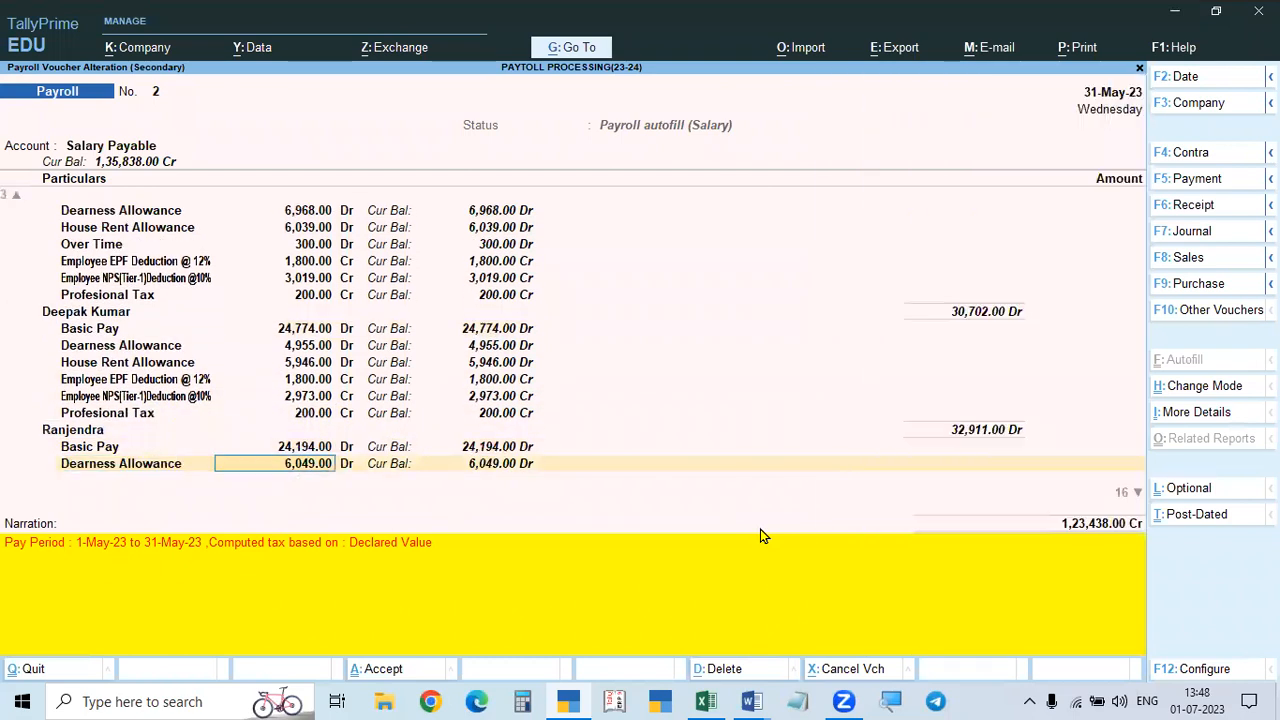
pyautogui.press('Return')
pyautogui.press('Return')
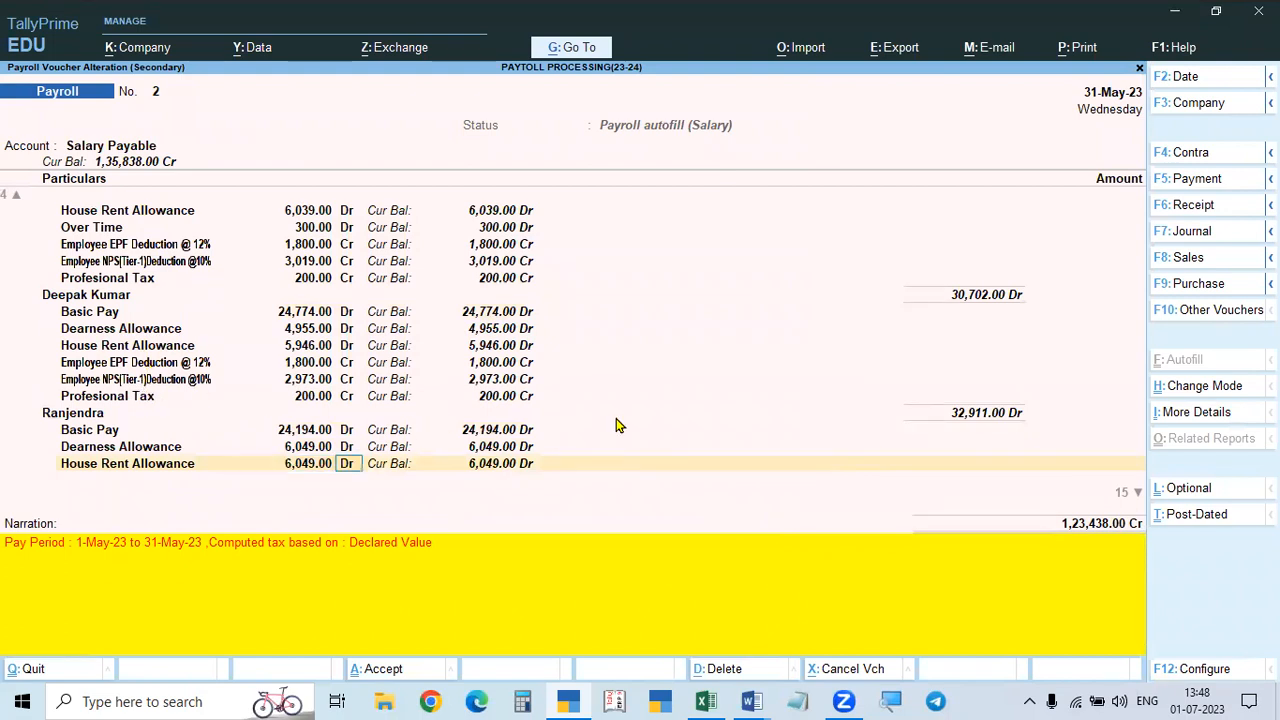
pyautogui.press('Return')
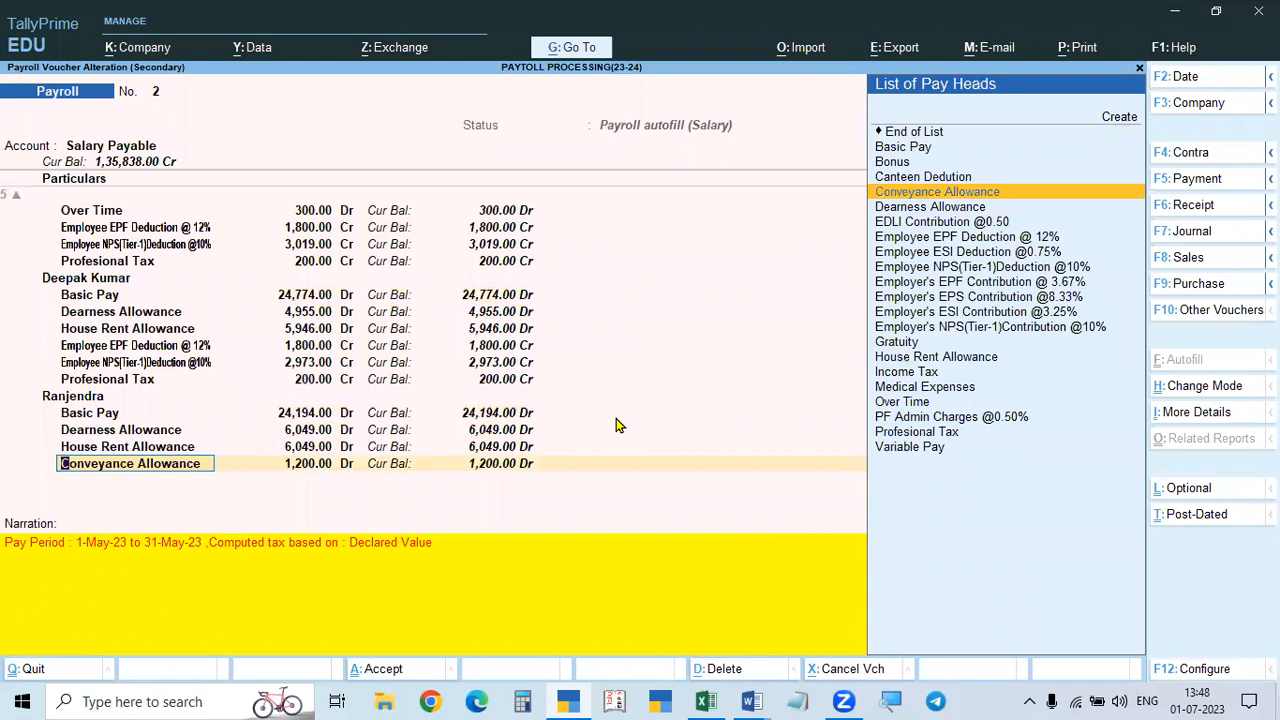
pyautogui.press('Return')
pyautogui.press('Return')
pyautogui.press('Return')
pyautogui.press('Return')
pyautogui.press('Return')
pyautogui.press('Return')
pyautogui.press('Return')
pyautogui.press('Return')
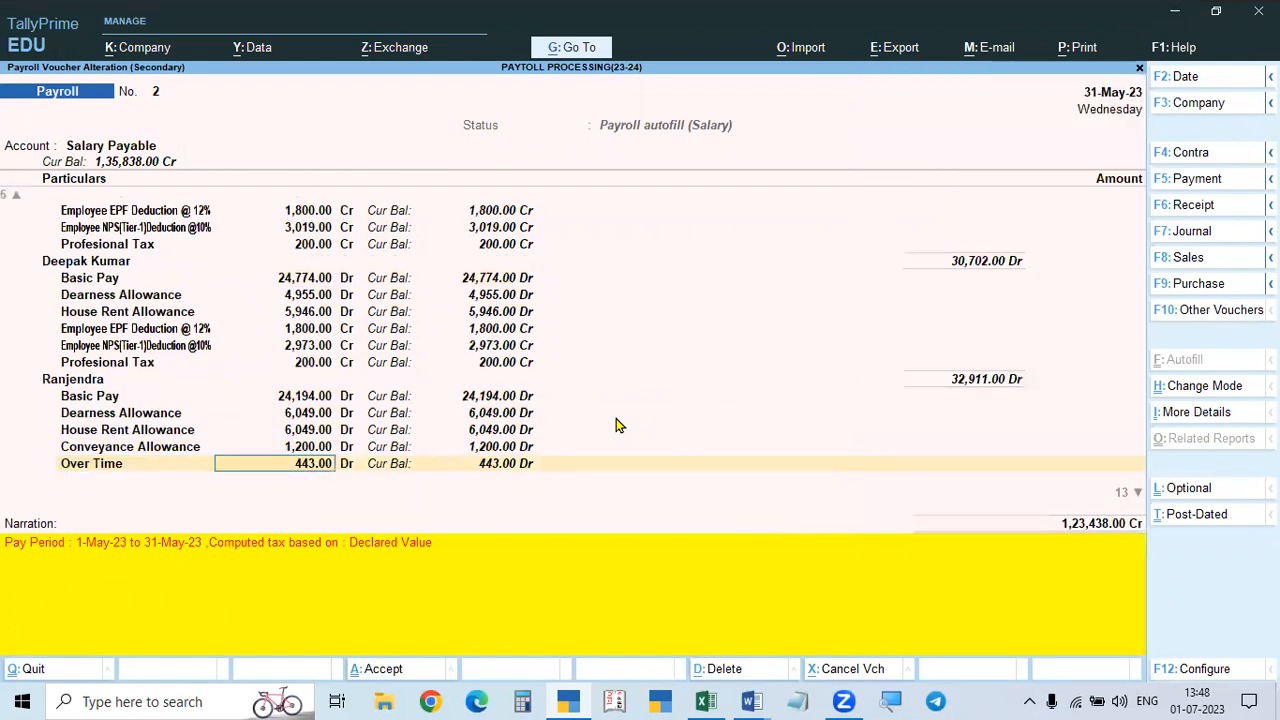
pyautogui.press('Return')
pyautogui.press('Return')
pyautogui.press('Return')
pyautogui.press('Return')
pyautogui.press('Return')
pyautogui.press('Return')
pyautogui.press('Return')
pyautogui.press('Return')
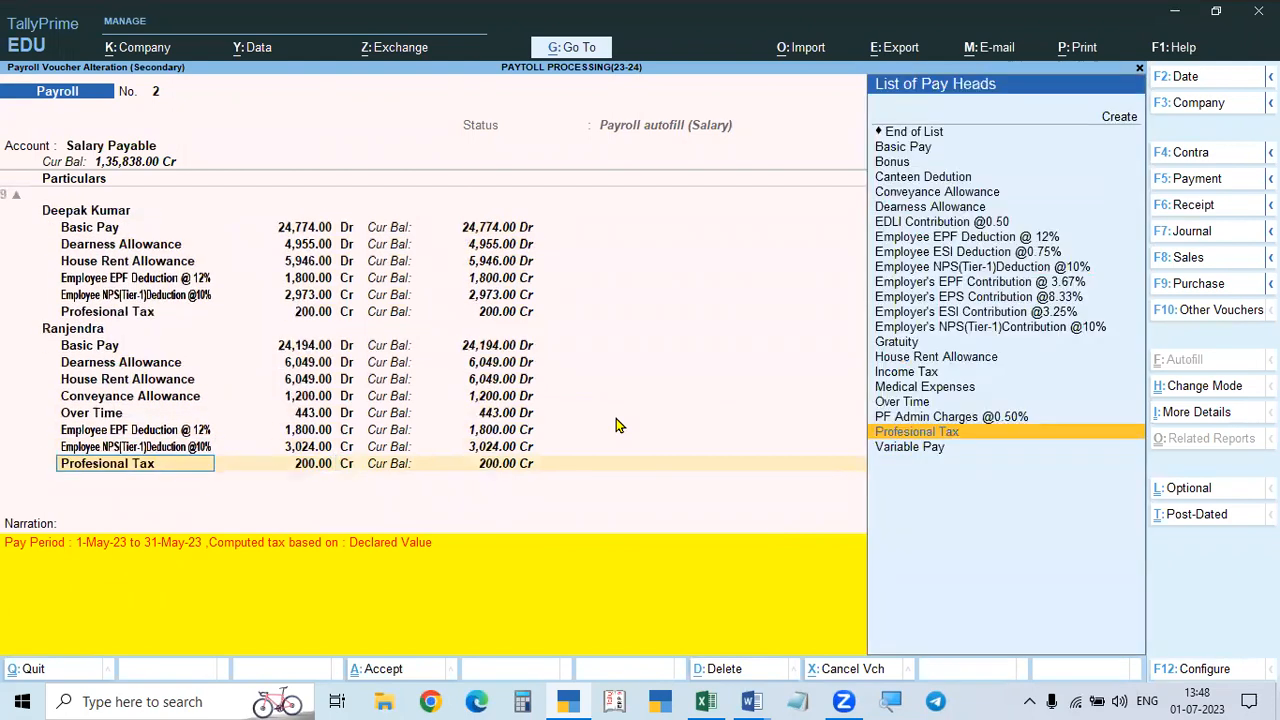
pyautogui.press('Return')
pyautogui.press('Return')
pyautogui.press('Return')
pyautogui.press('Return')
pyautogui.press('Return')
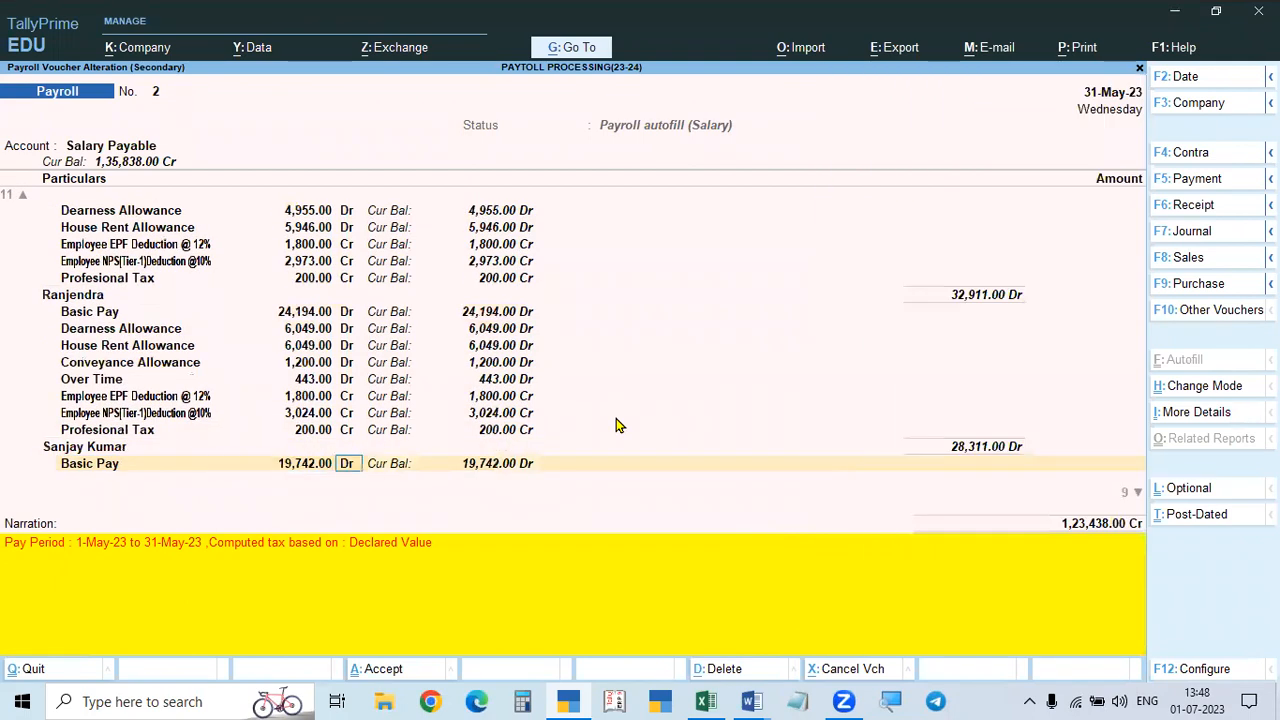
pyautogui.press('Return')
pyautogui.press('Return')
pyautogui.press('Return')
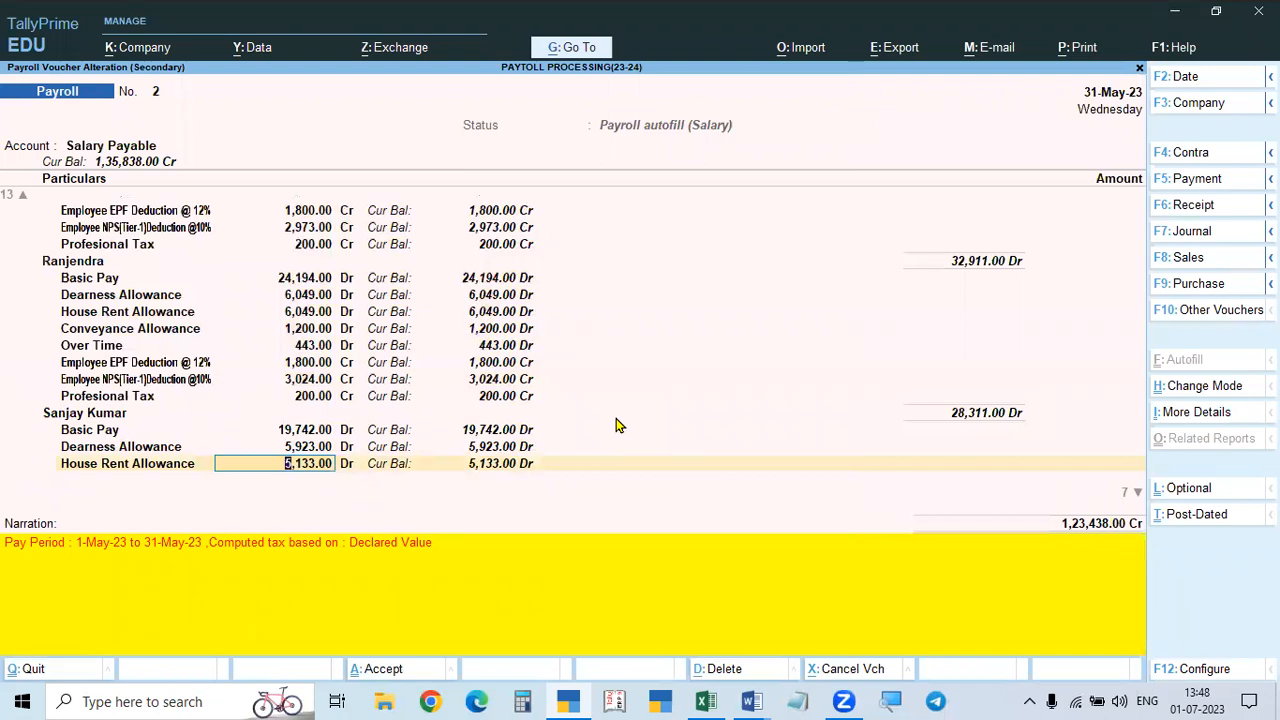
pyautogui.press('Return')
pyautogui.press('Return')
pyautogui.press('Return')
pyautogui.press('Return')
pyautogui.press('Return')
pyautogui.press('Return')
pyautogui.press('Return')
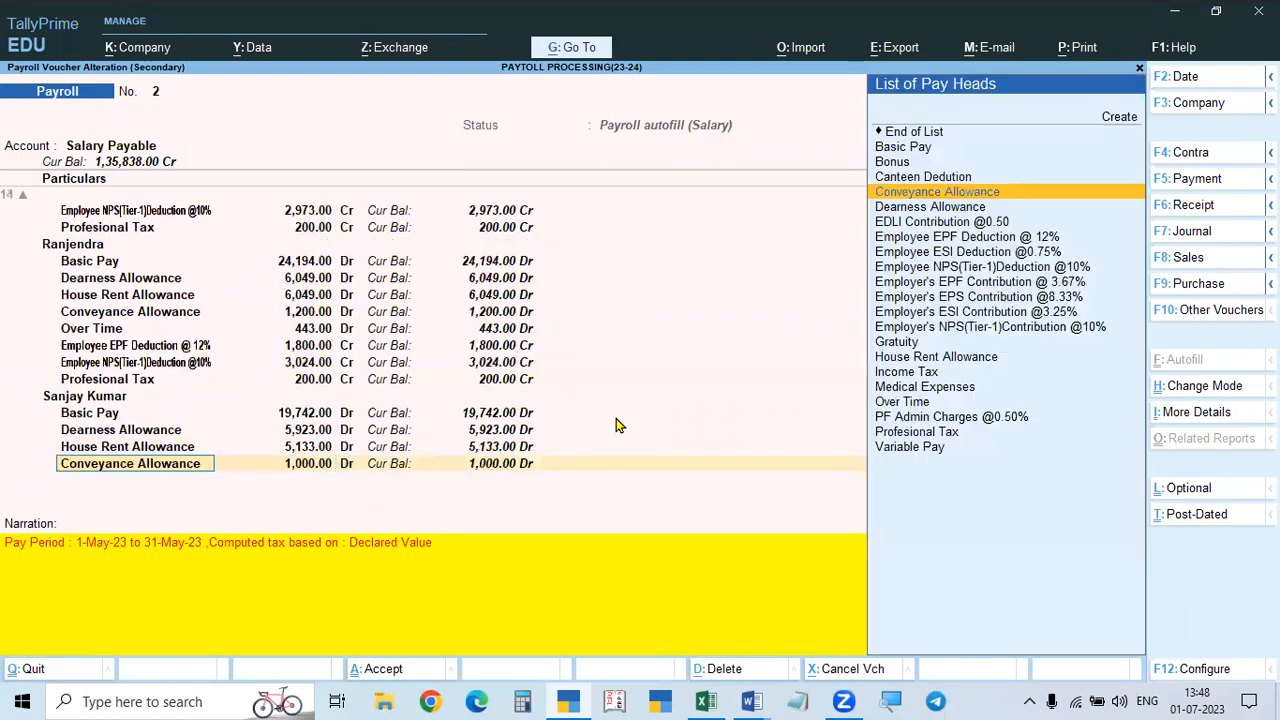
pyautogui.press('Return')
pyautogui.press('Return')
pyautogui.press('Return')
pyautogui.press('Return')
pyautogui.press('Return')
pyautogui.press('Return')
pyautogui.press('Return')
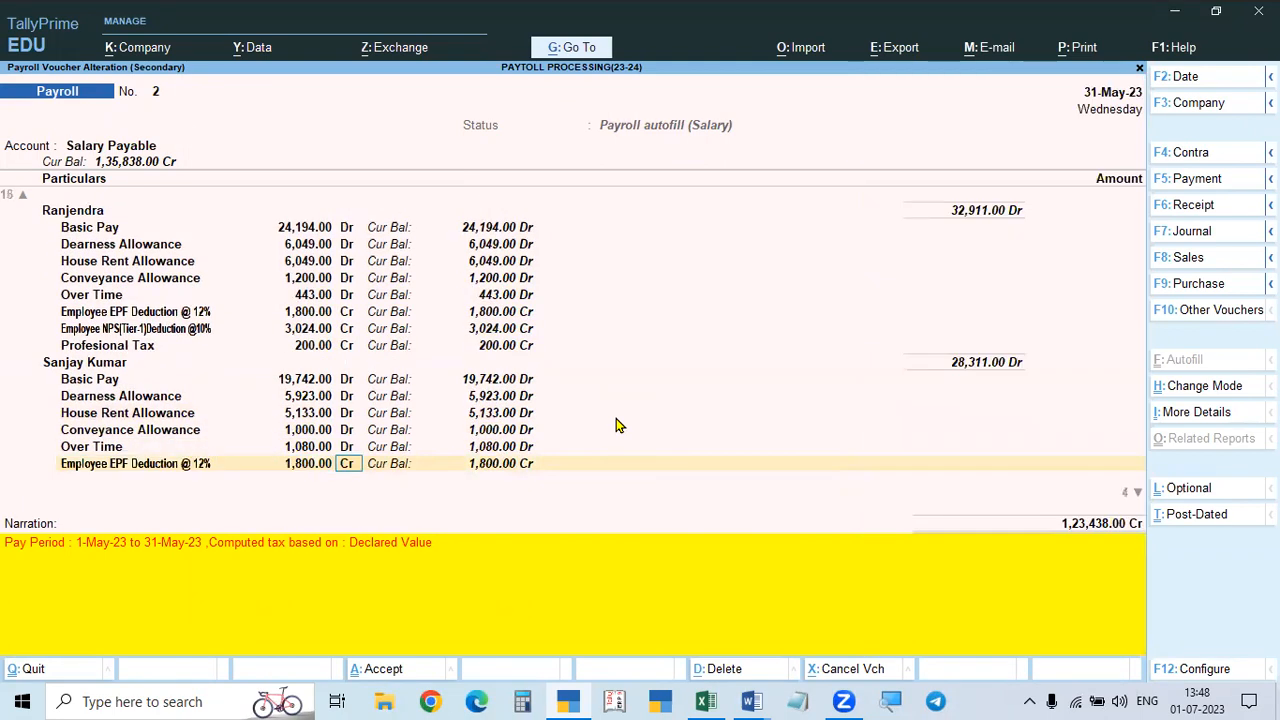
pyautogui.press('Return')
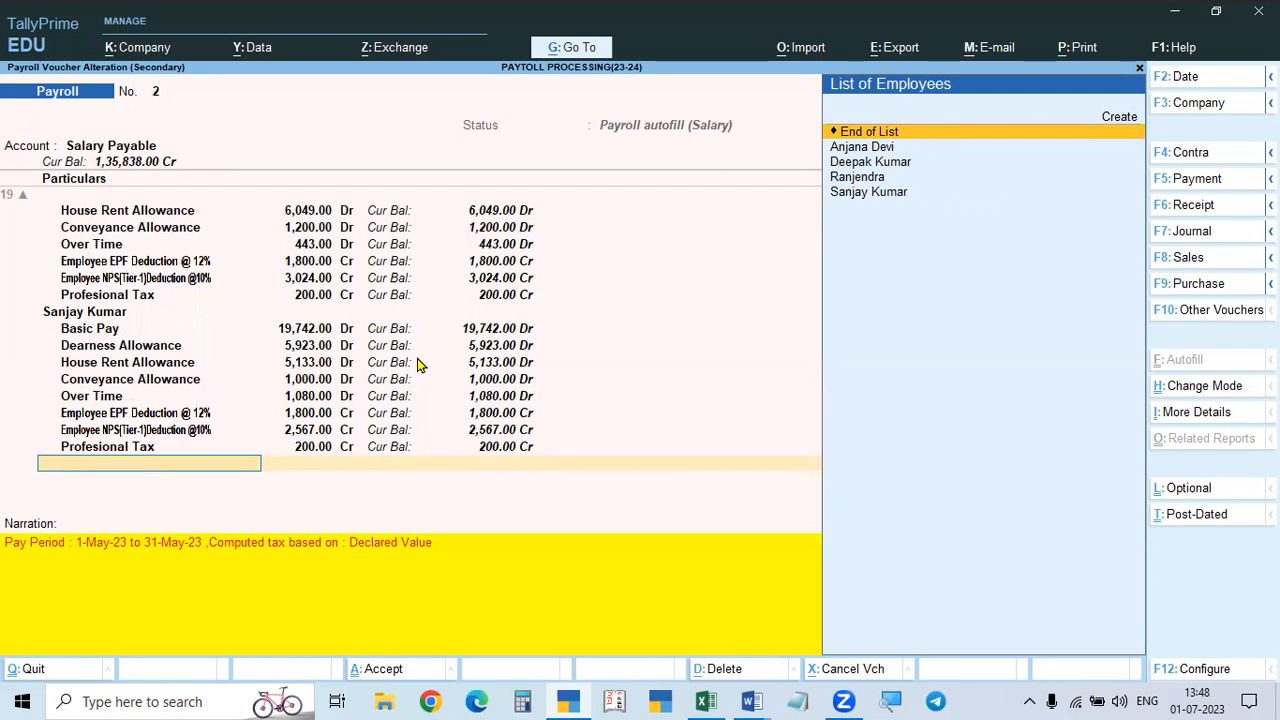
pyautogui.hotkey('ctrl', 'a')
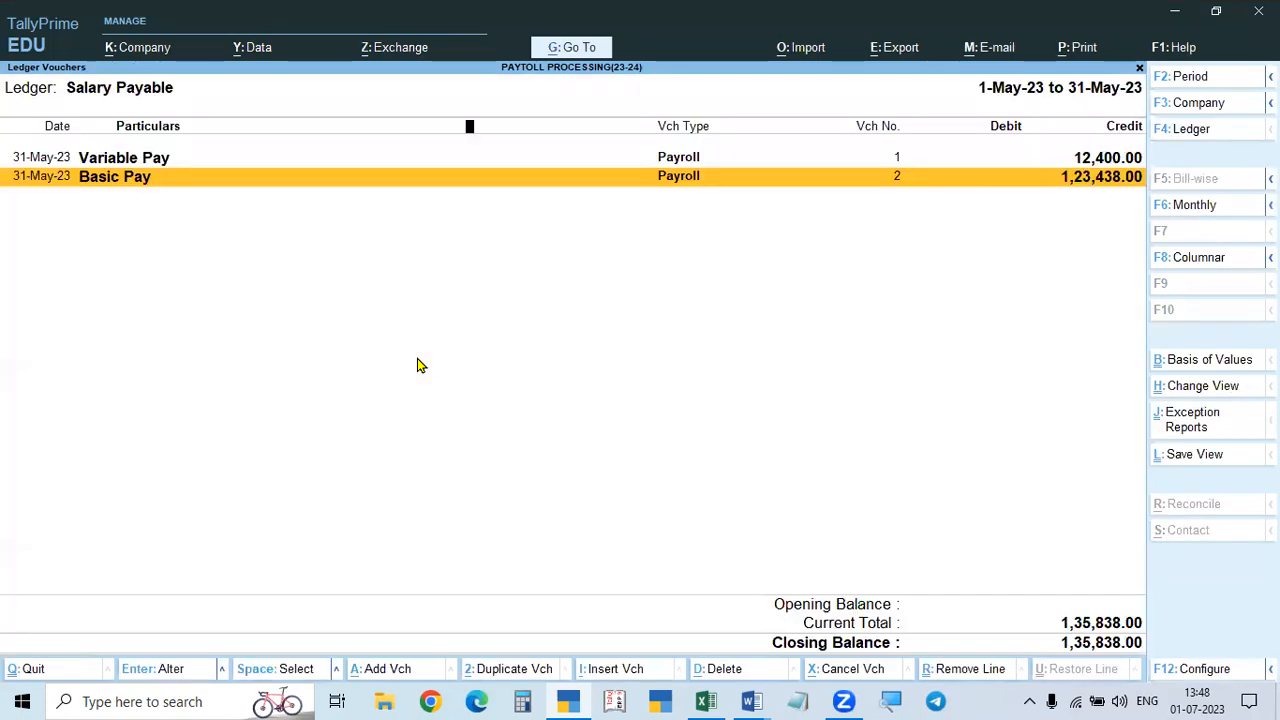
# Step: Reopen the Salary Payable ledger and delete its Basic Pay payroll voucher, number 2
pyautogui.press('F4')
pyautogui.press('Return')
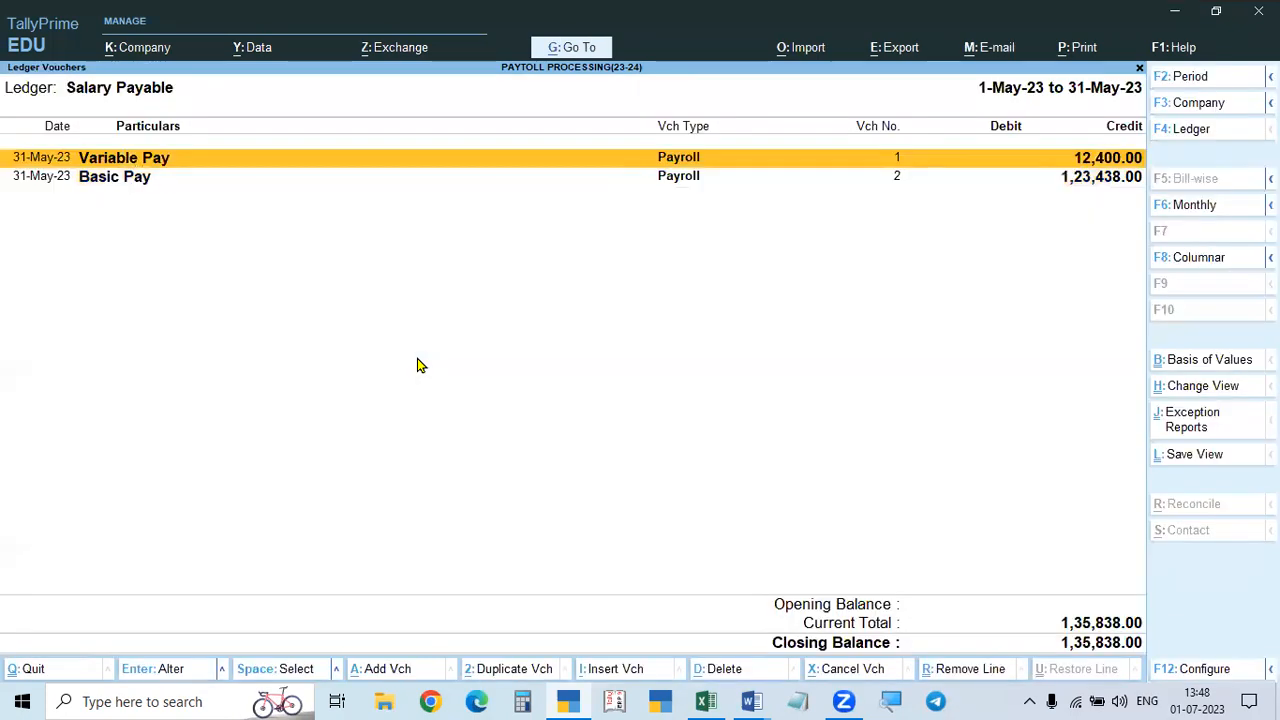
pyautogui.press('Down')
pyautogui.press('Return')
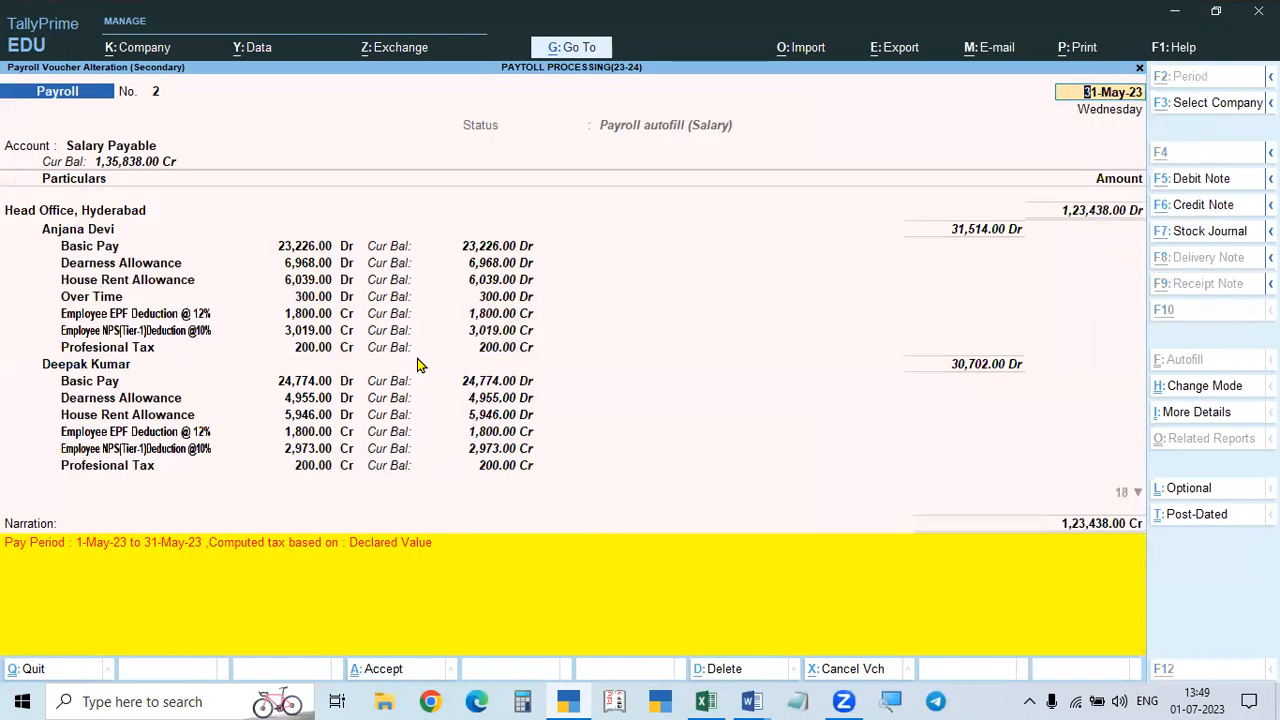
pyautogui.hotkey('alt', 'd')
pyautogui.press('y')
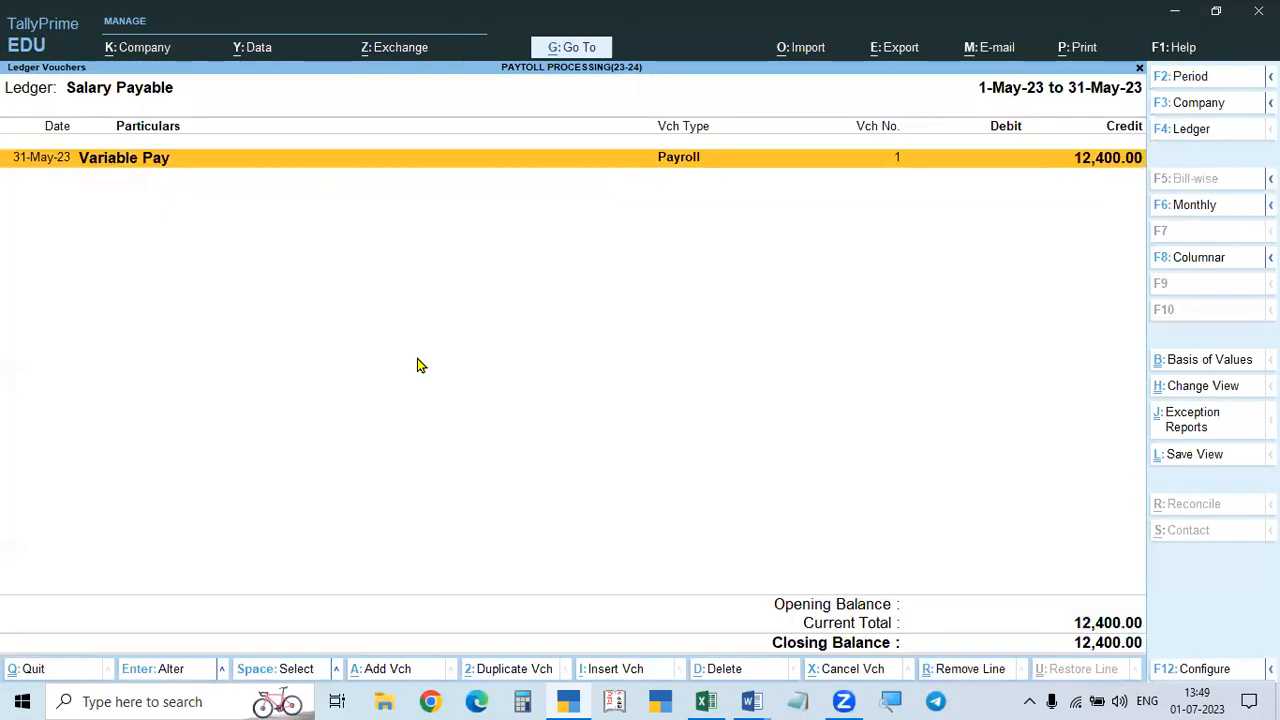
# Step: Return to the Gateway of Tally and open the Define Salary master for alteration
pyautogui.press('Escape')
pyautogui.press('Escape')
pyautogui.press('Escape')
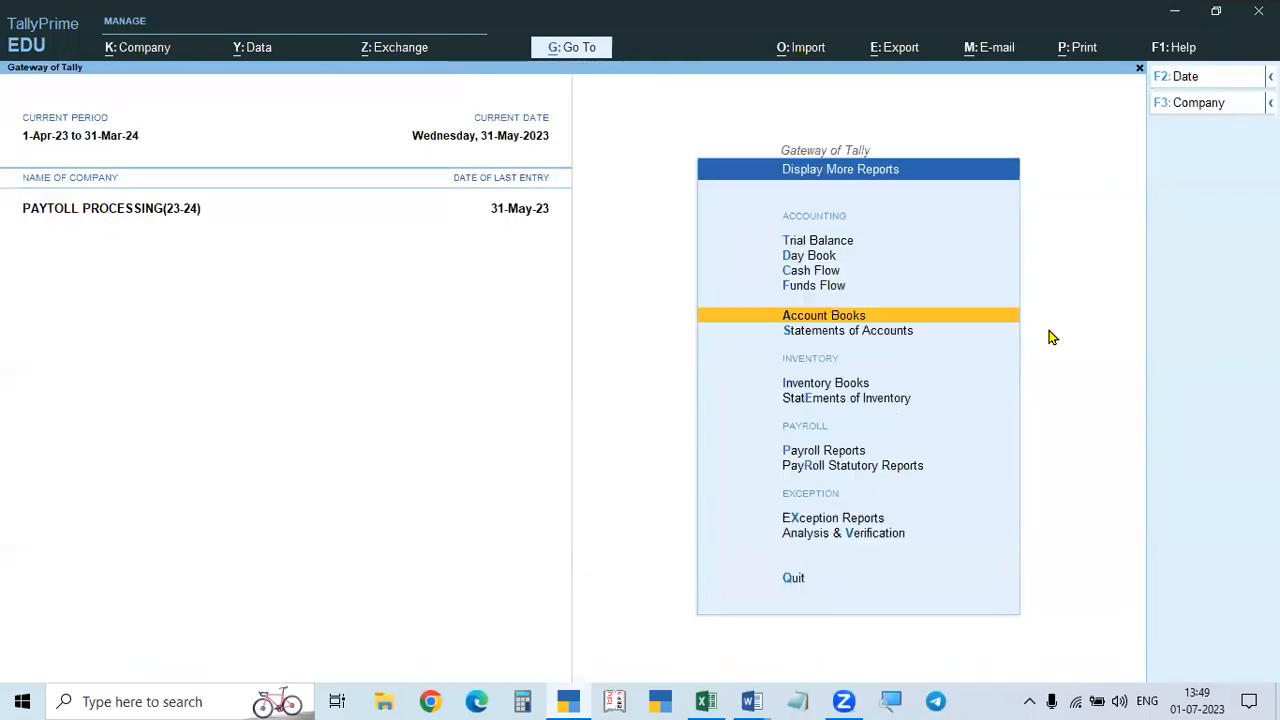
pyautogui.press('Escape')
pyautogui.press('Escape')
pyautogui.press('Escape')
pyautogui.press('Down')
pyautogui.press('Return')
pyautogui.press('Down')
pyautogui.press('Down')
pyautogui.press('Down')
pyautogui.press('Down')
pyautogui.press('Down')
pyautogui.press('Down')
pyautogui.press('Down')
pyautogui.press('Down')
pyautogui.press('Down')
pyautogui.press('Down')
pyautogui.press('Down')
pyautogui.press('Down')
pyautogui.press('Down')
pyautogui.press('Down')
pyautogui.press('Down')
pyautogui.press('Down')
pyautogui.press('Return')
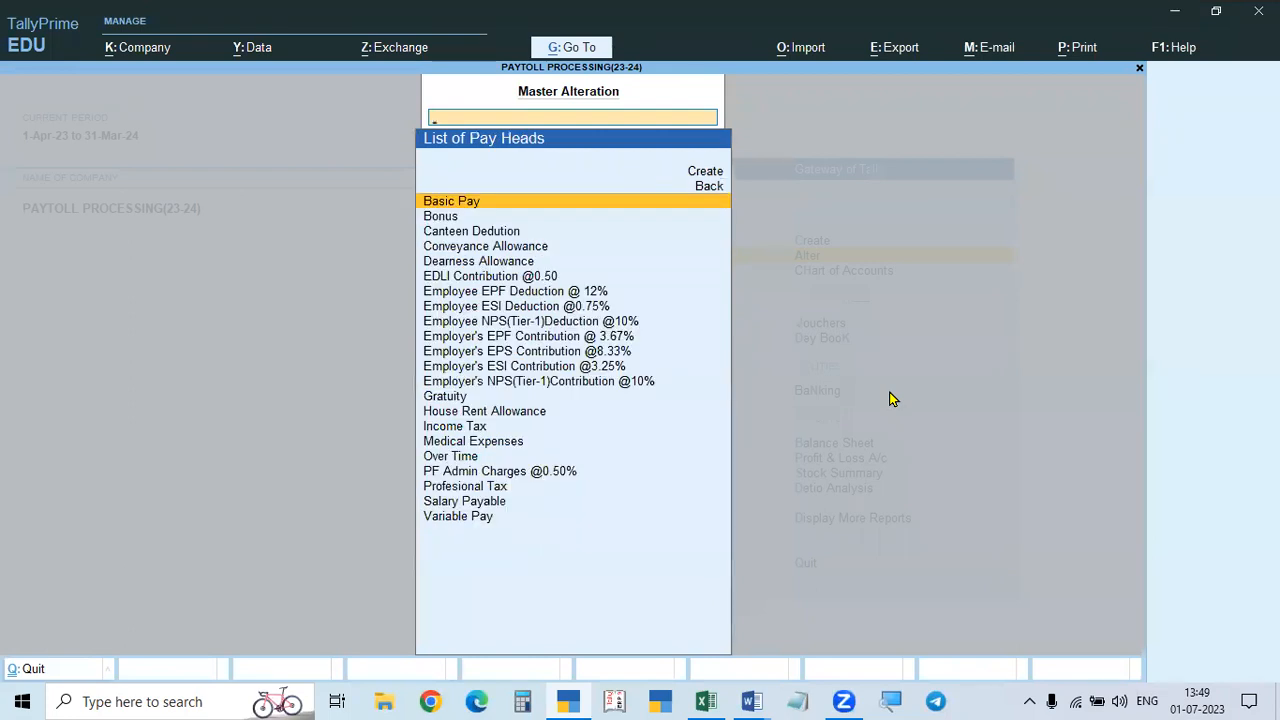
pyautogui.press('Escape')
pyautogui.press('Down')
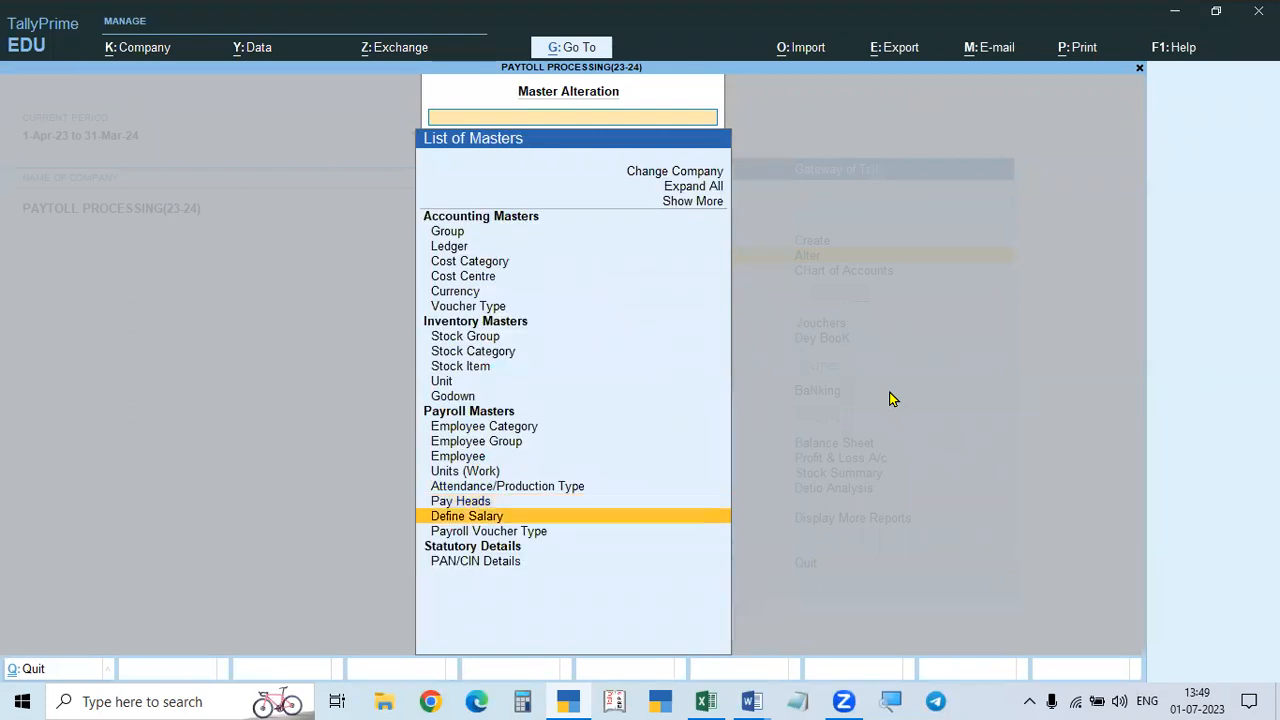
pyautogui.press('Return')
# Step: Check the employees' pay structure in the Word assignment, and open the salary details of the last listed Accounting Department employee in TallyPrime
pyautogui.press('Down')
pyautogui.press('Down')
pyautogui.press('Down')
pyautogui.press('Down')
pyautogui.press('Down')
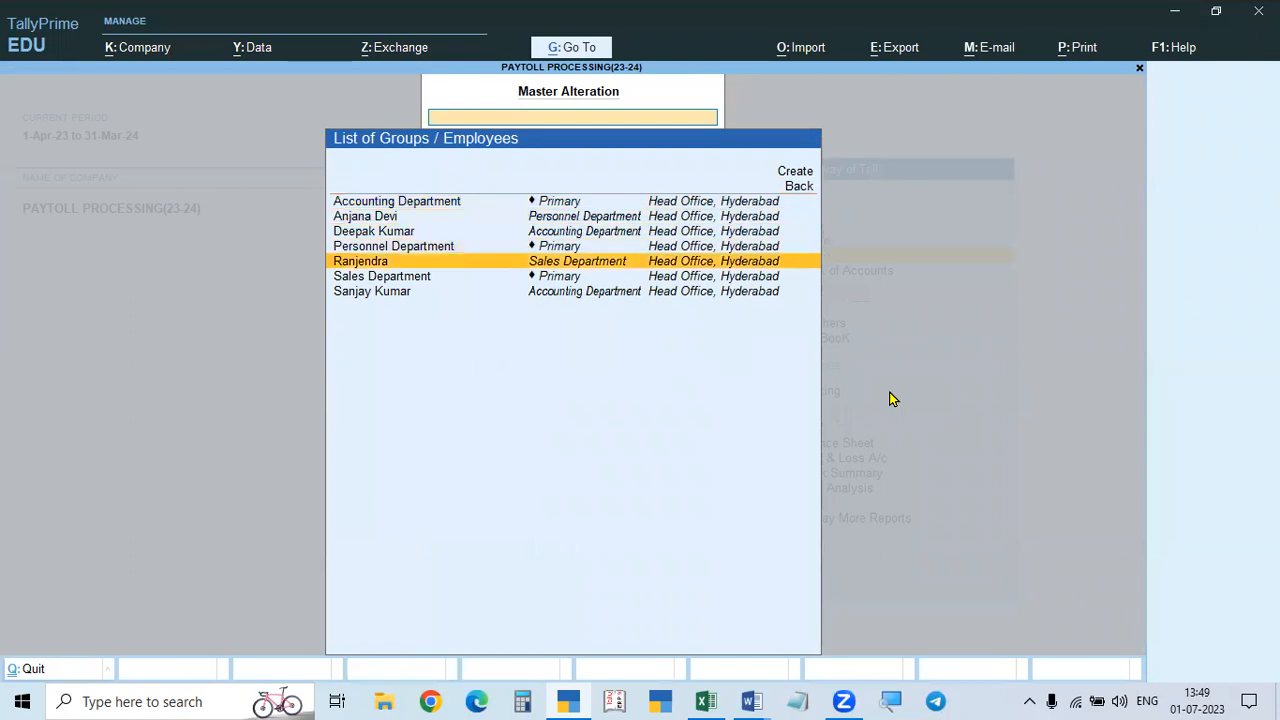
pyautogui.hotkey('alt', 'Tab')
pyautogui.scroll(3, 678, 362)
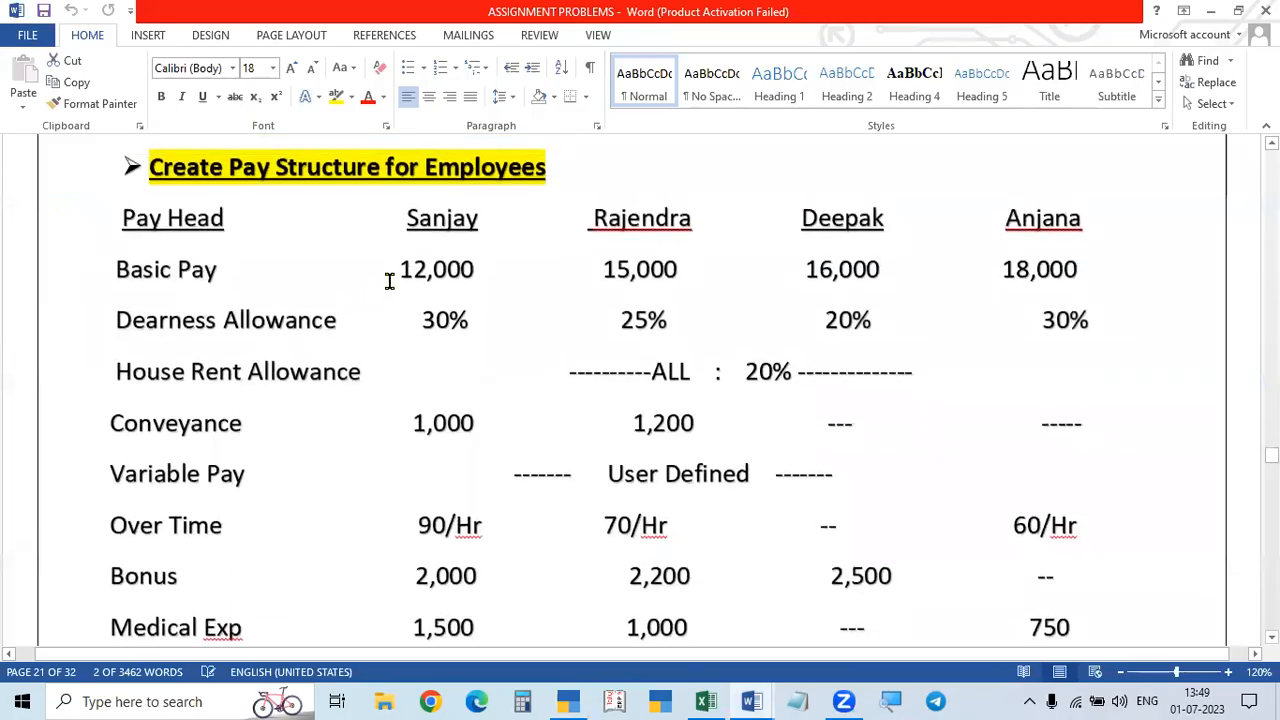
pyautogui.hotkey('alt', 'Tab')
pyautogui.click(662, 291)
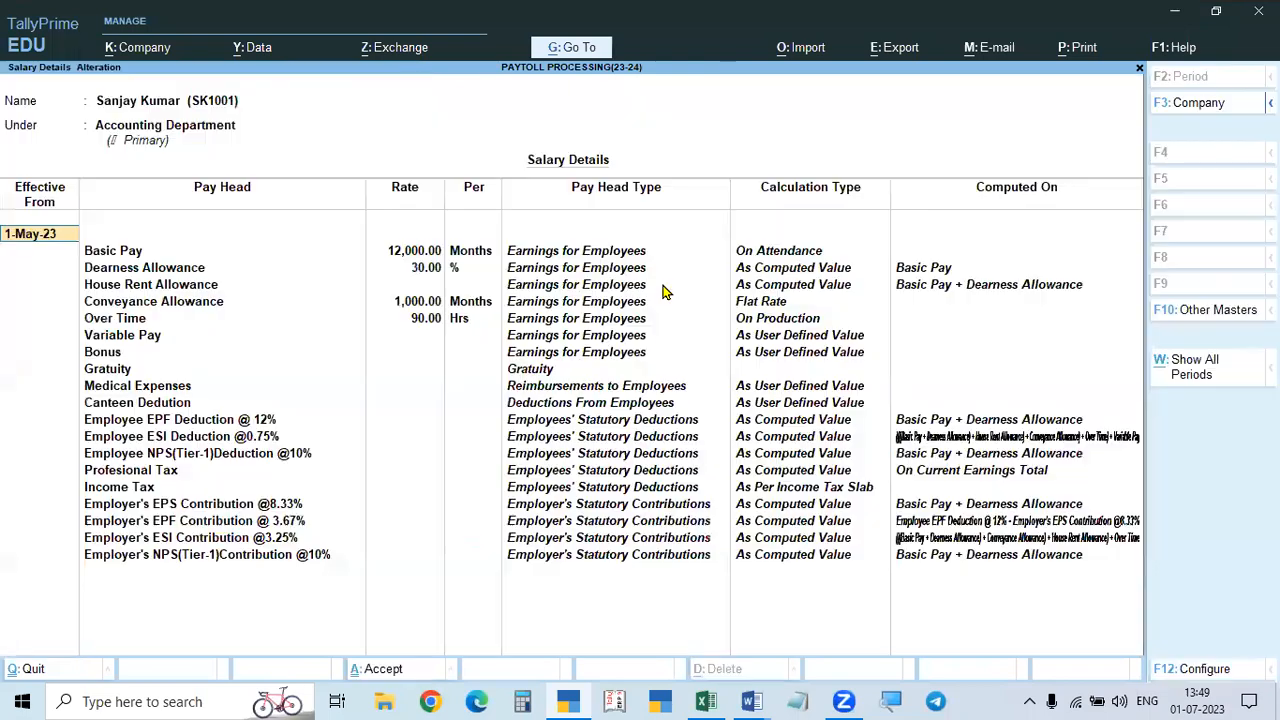
# Step: Set the employee's Basic Pay rate to 5,000 per month, keep the other pay heads, and save the salary details
pyautogui.press('Return')
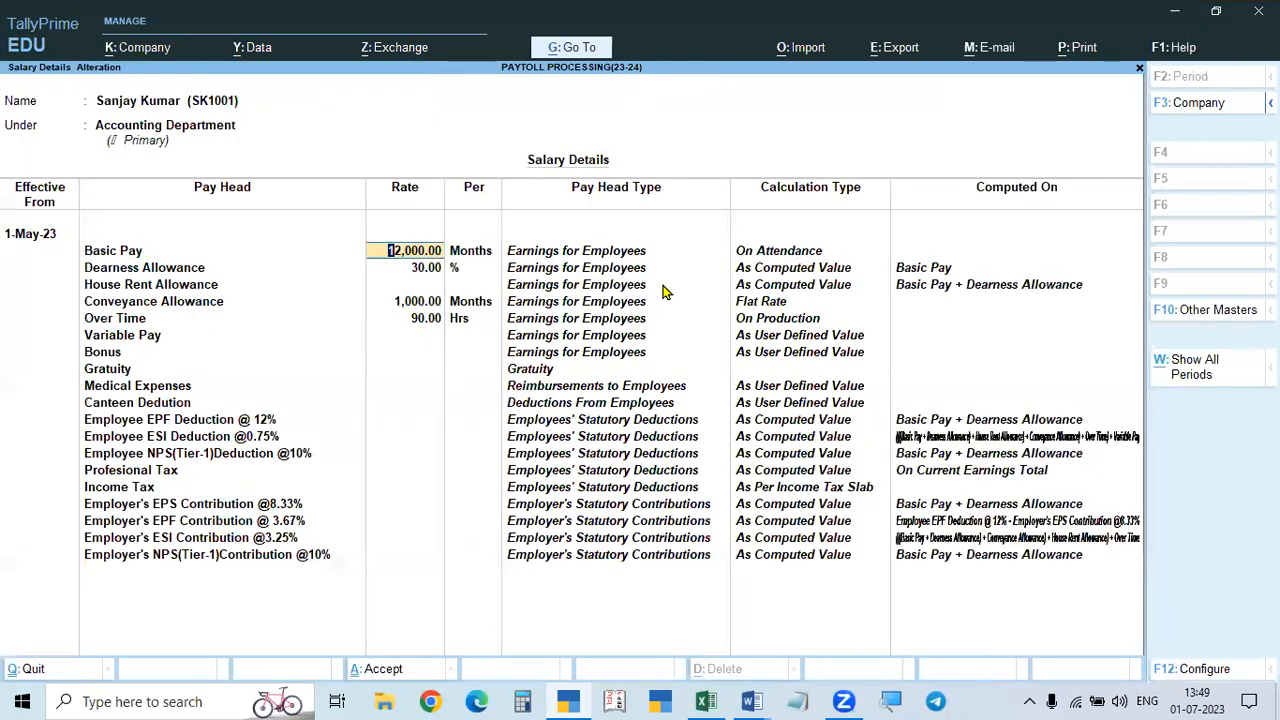
pyautogui.write('5000')
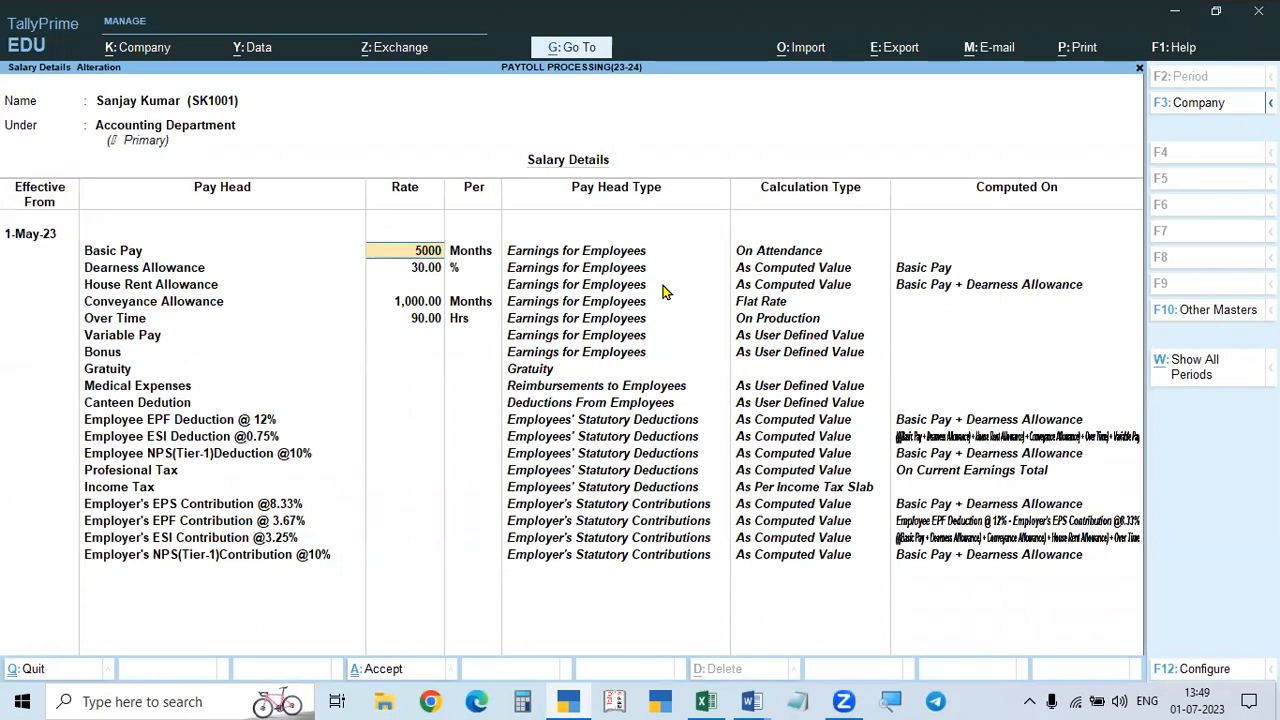
pyautogui.press('Return')
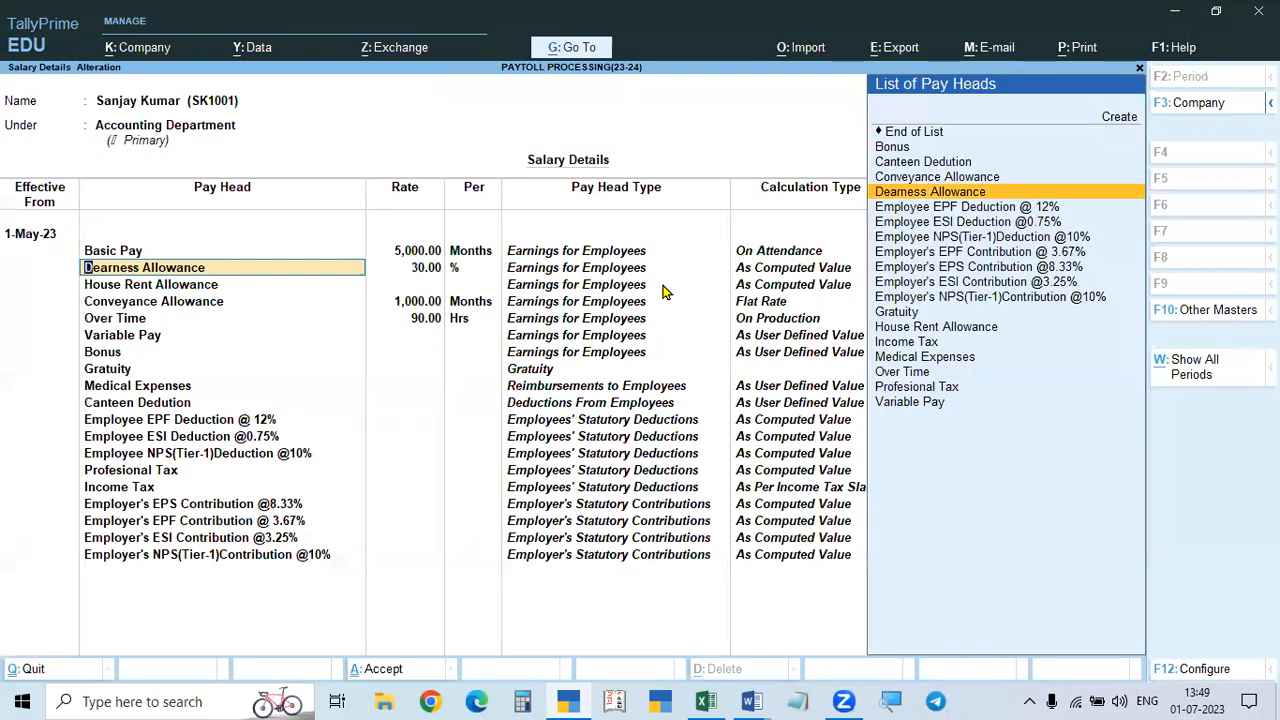
pyautogui.press('Return')
pyautogui.press('Return')
pyautogui.press('Return')
pyautogui.press('Return')
pyautogui.press('Return')
pyautogui.press('Return')
pyautogui.press('Return')
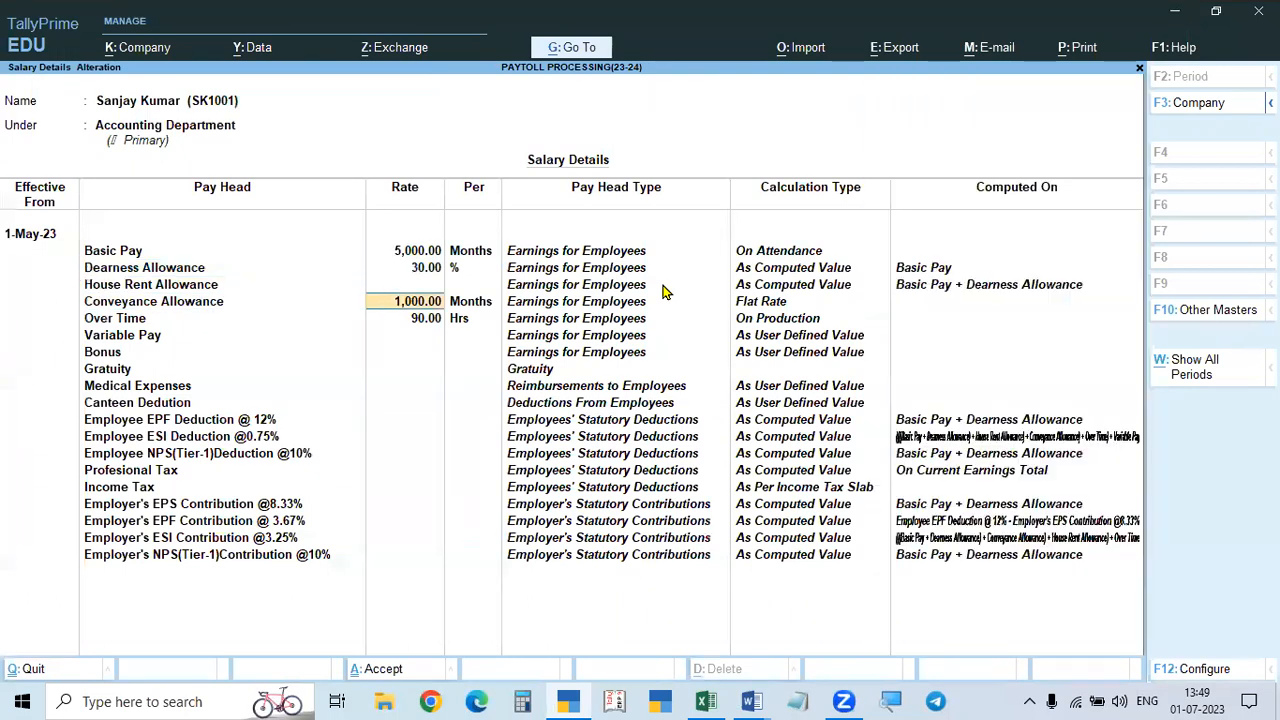
pyautogui.press('Return')
pyautogui.press('Return')
pyautogui.press('Return')
pyautogui.hotkey('ctrl', 'a')
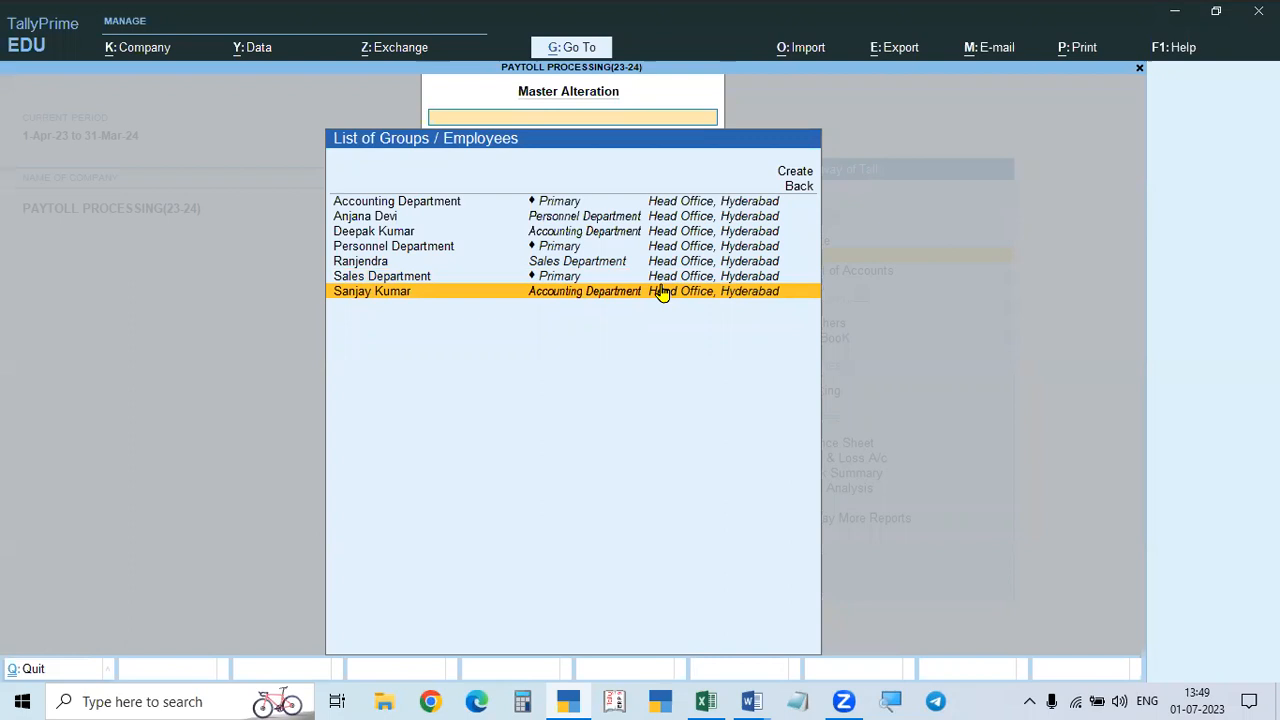
# Step: Return to the Gateway of Tally, open a new payroll voucher and start a Payroll Autofill transaction
pyautogui.press('Escape')
pyautogui.press('Escape')
pyautogui.press('Escape')
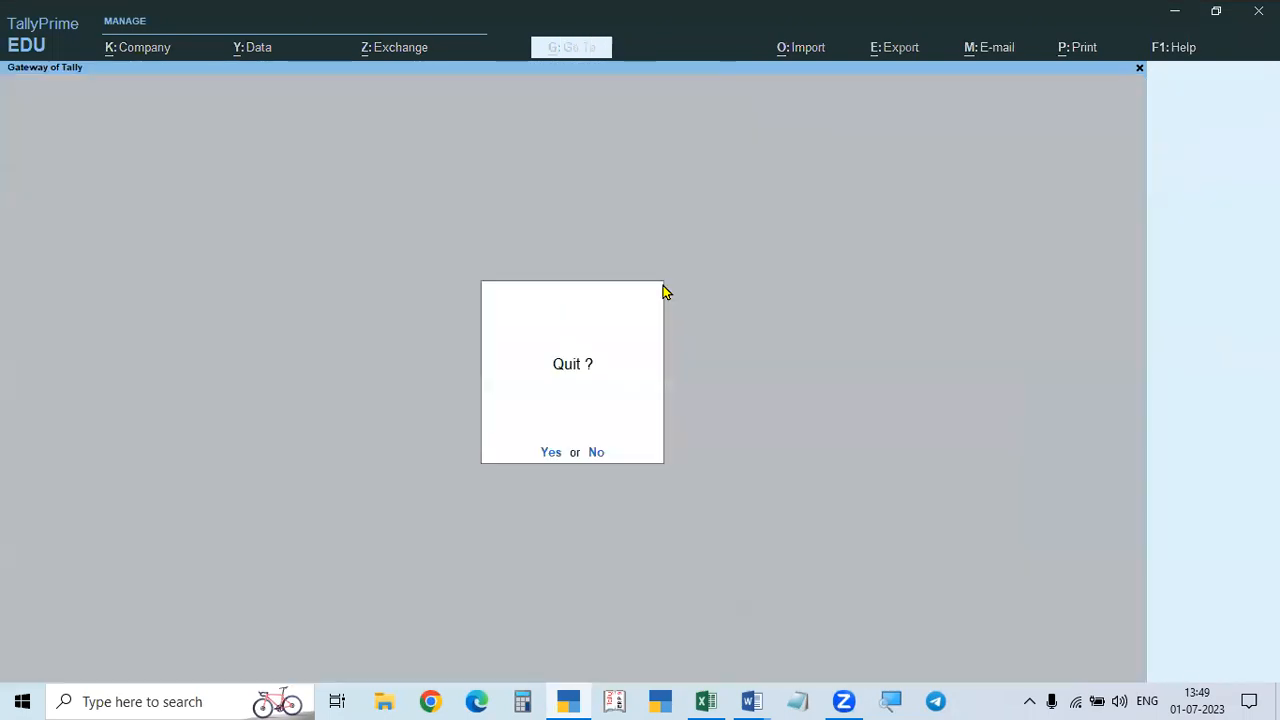
pyautogui.press('Escape')
pyautogui.click(836, 324)
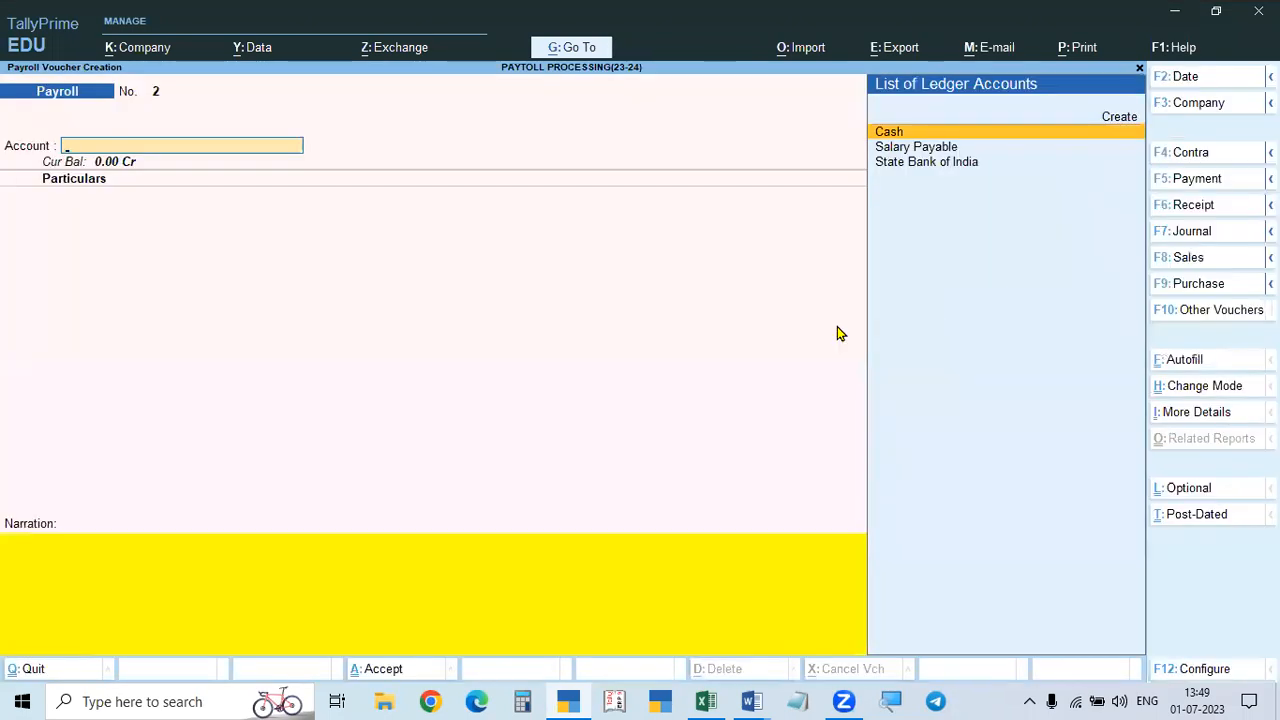
pyautogui.click(1191, 363)
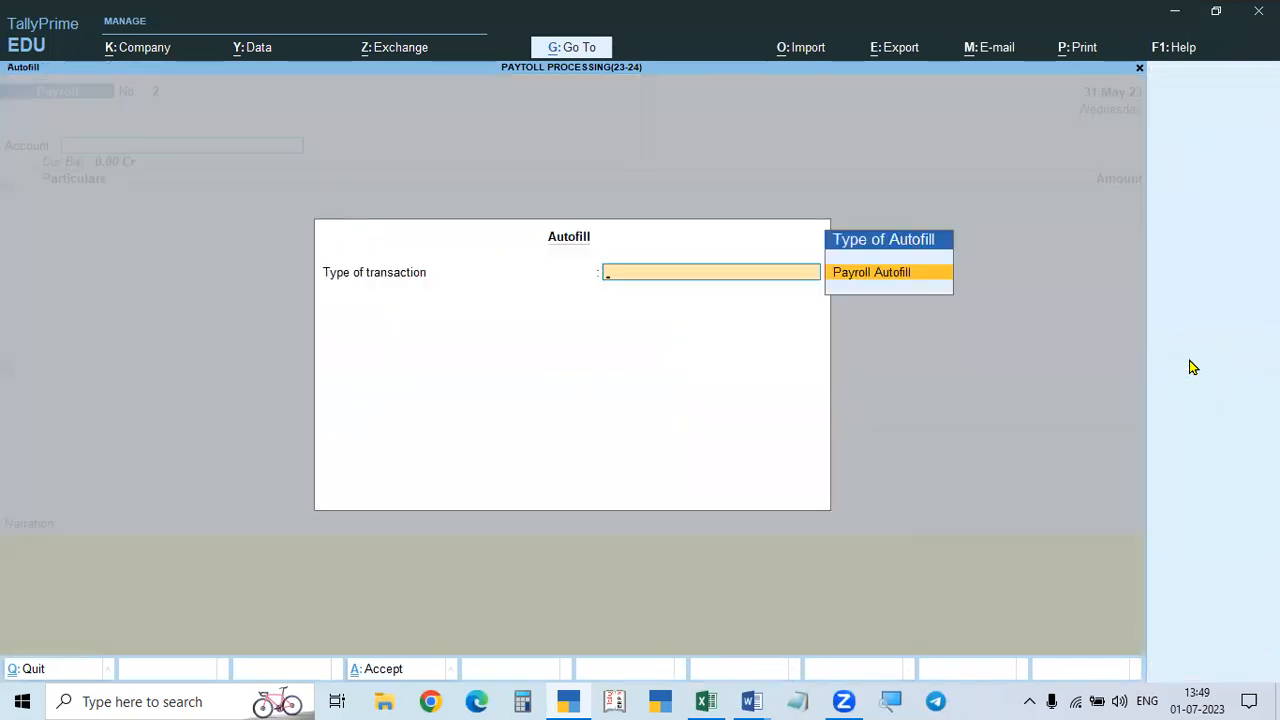
pyautogui.press('Return')
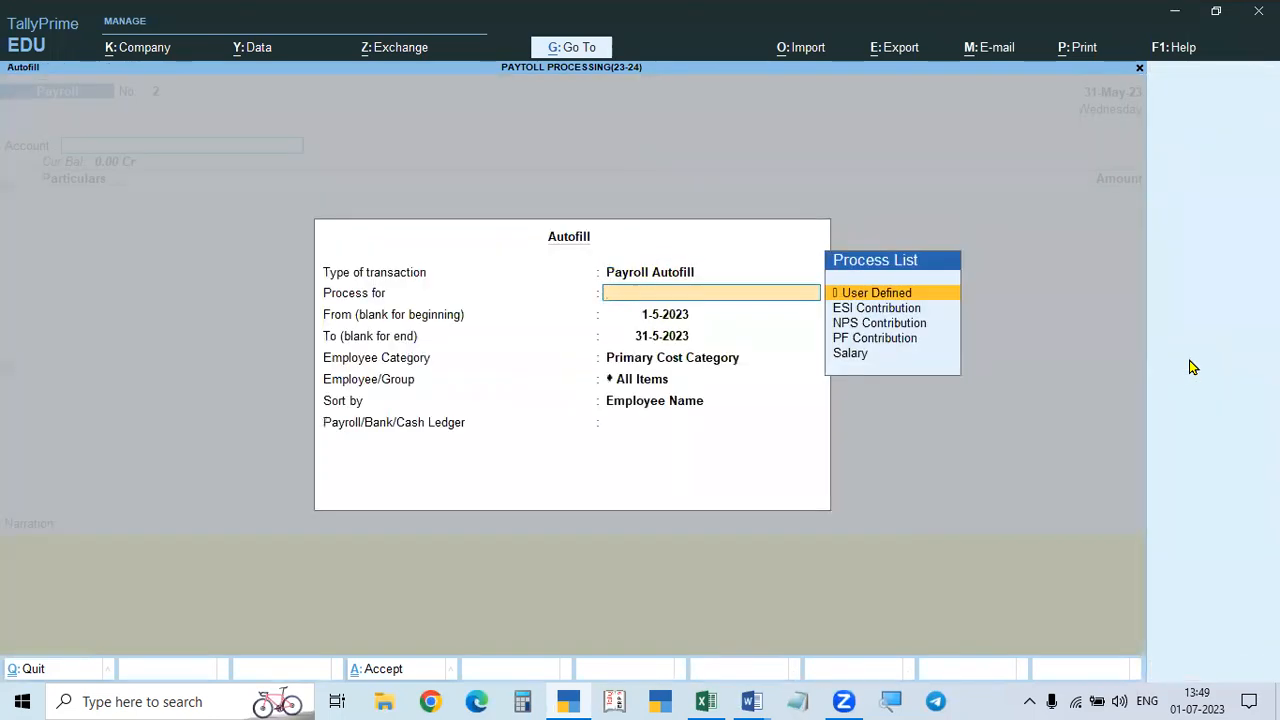
# Step: Process the autofill for Salary with income tax based on Declared Value, for the period 1-5-2023 to 31-5-2023
pyautogui.press('Down')
pyautogui.press('Down')
pyautogui.press('Down')
pyautogui.press('Down')
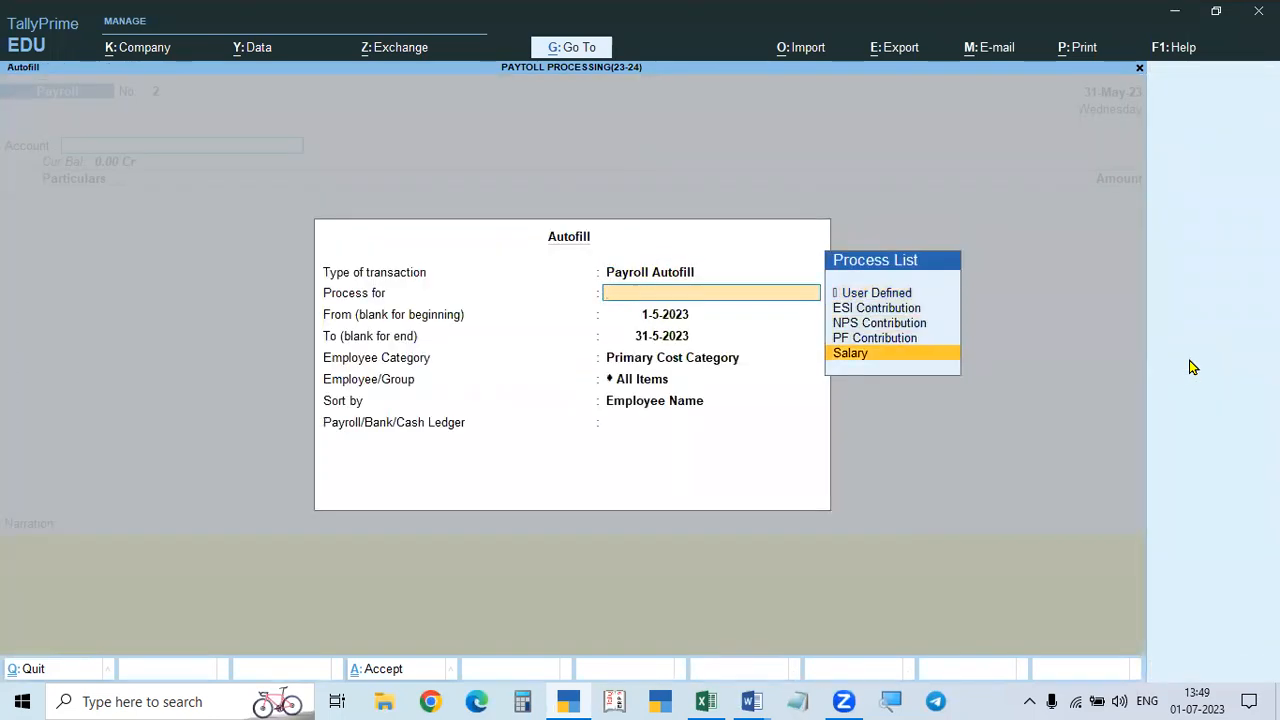
pyautogui.press('Return')
pyautogui.press('Return')
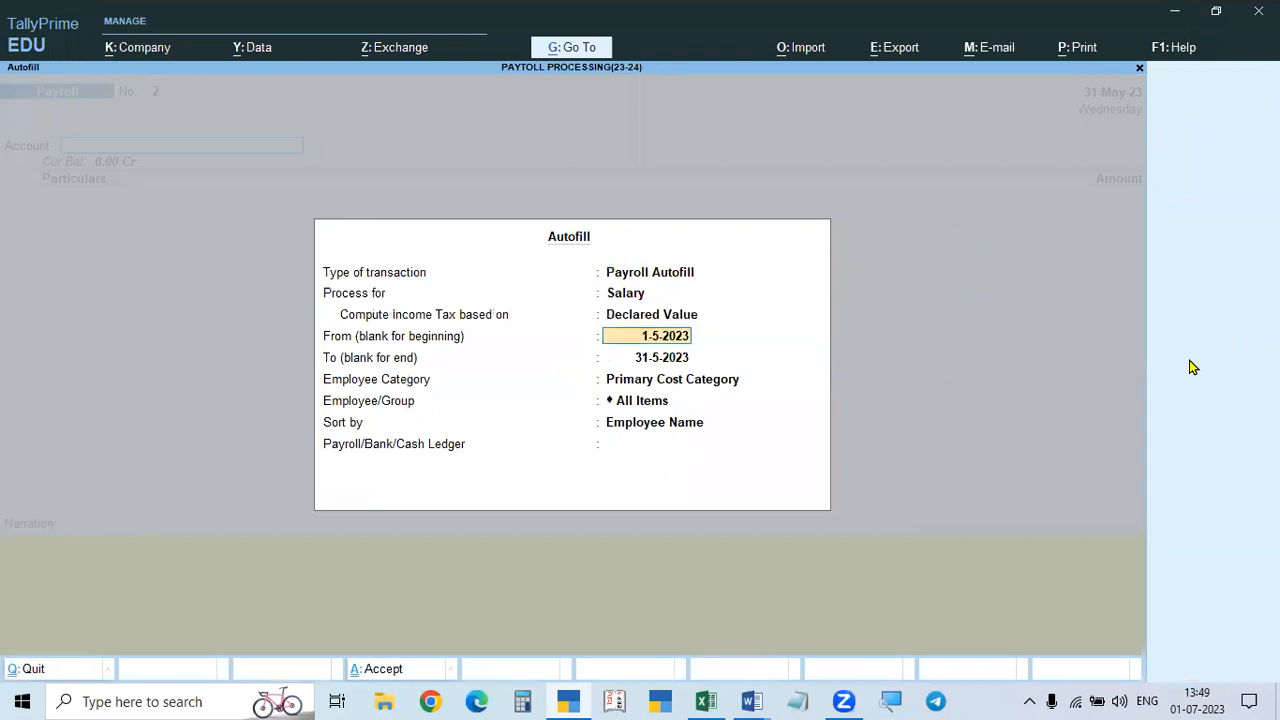
pyautogui.press('Return')
pyautogui.press('Return')
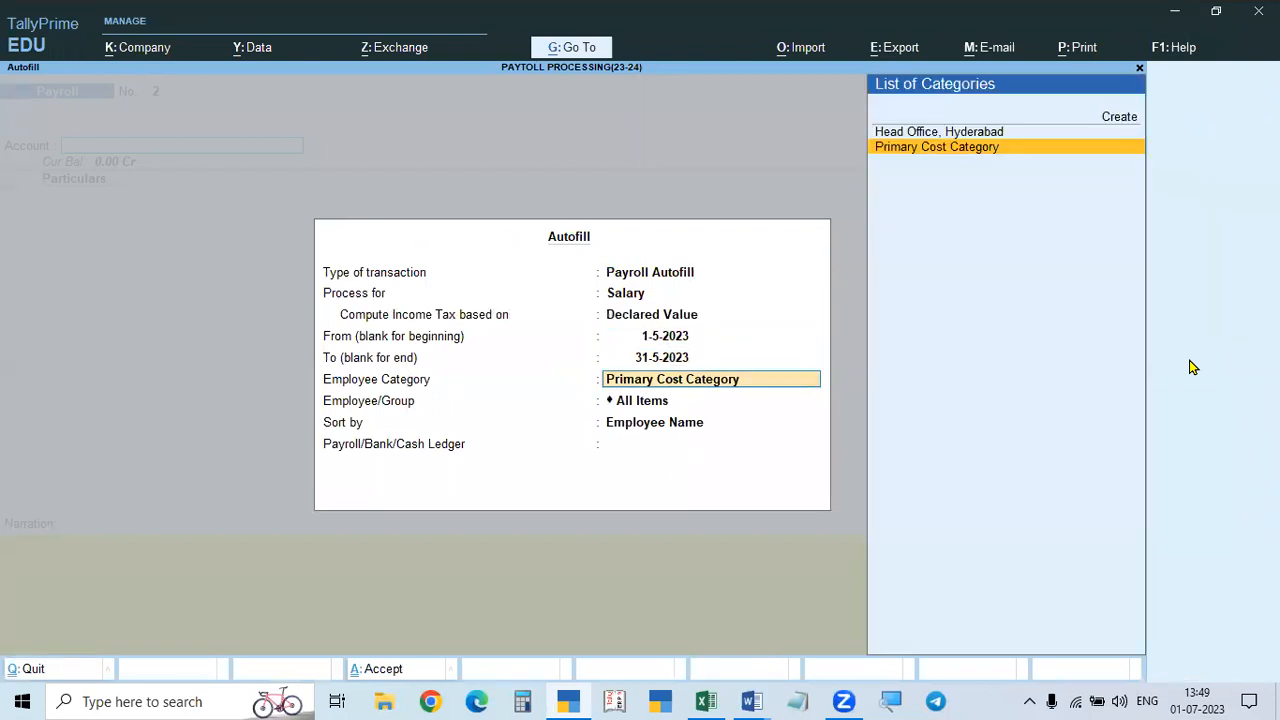
# Step: Autofill all items of Head Office, Hyderabad, sorted by Employee Number Only, against the Salary Payable ledger, and accept the voucher
pyautogui.press('Up')
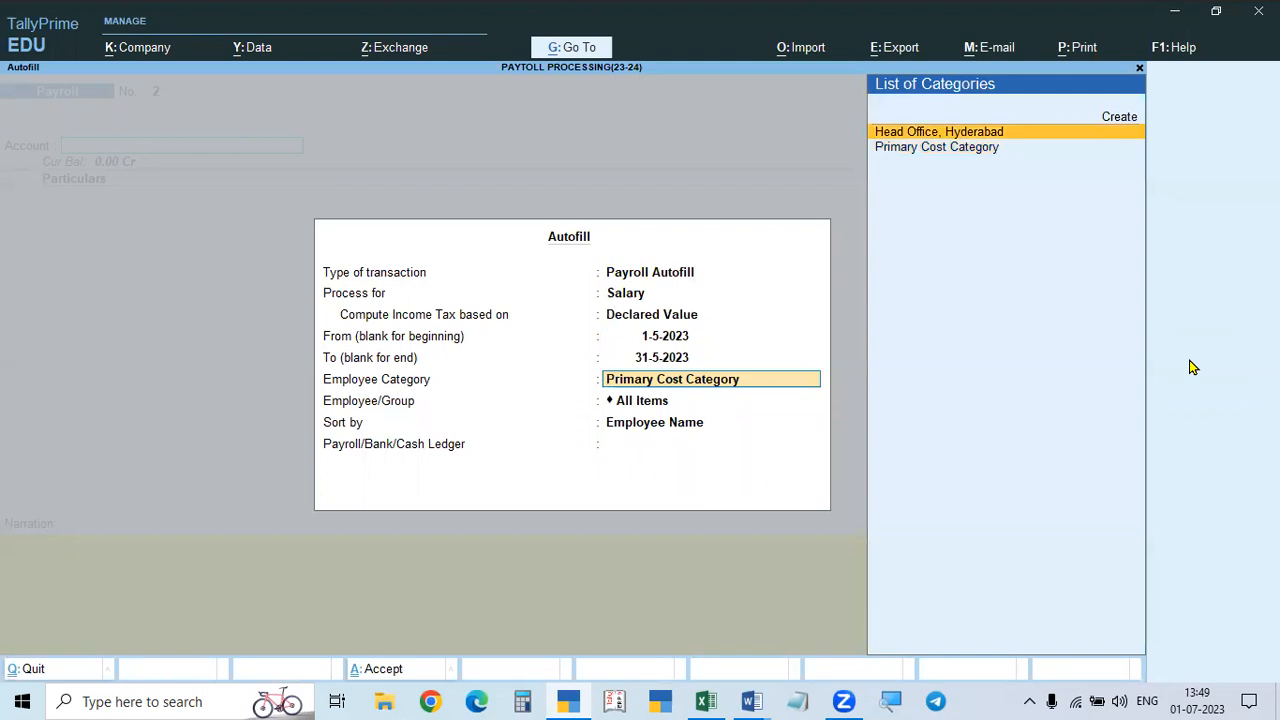
pyautogui.press('Return')
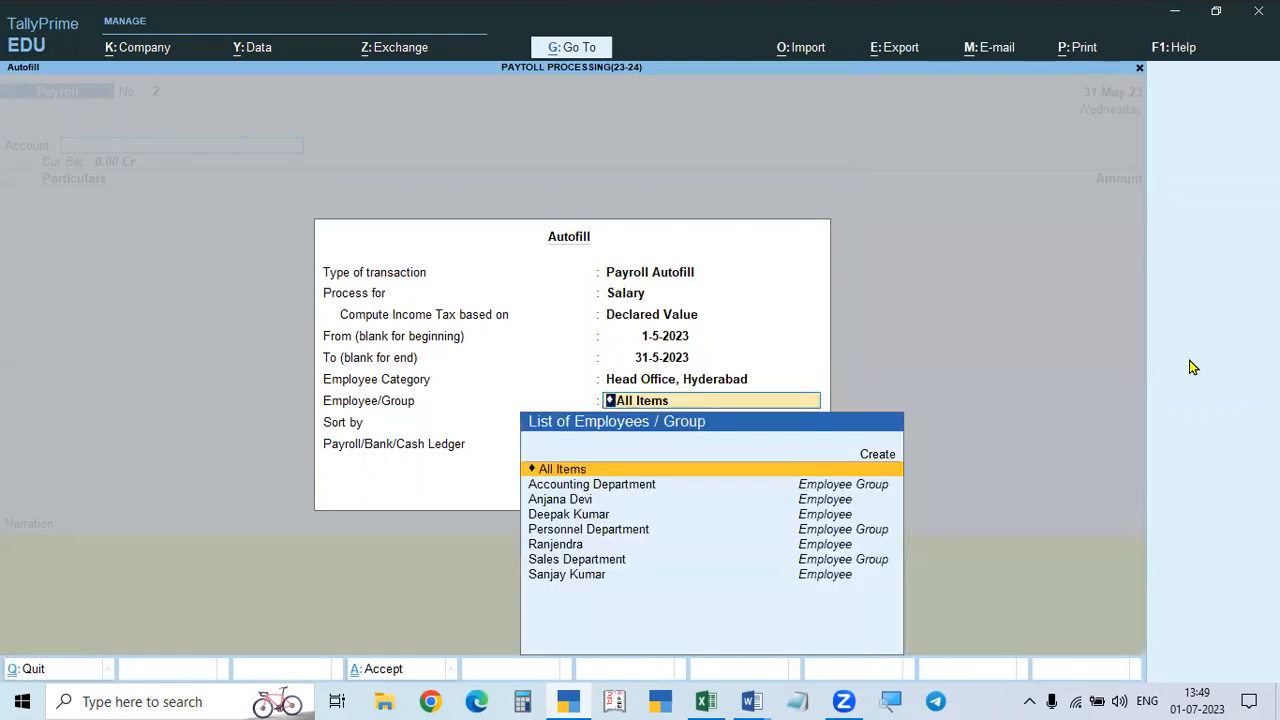
pyautogui.press('Return')
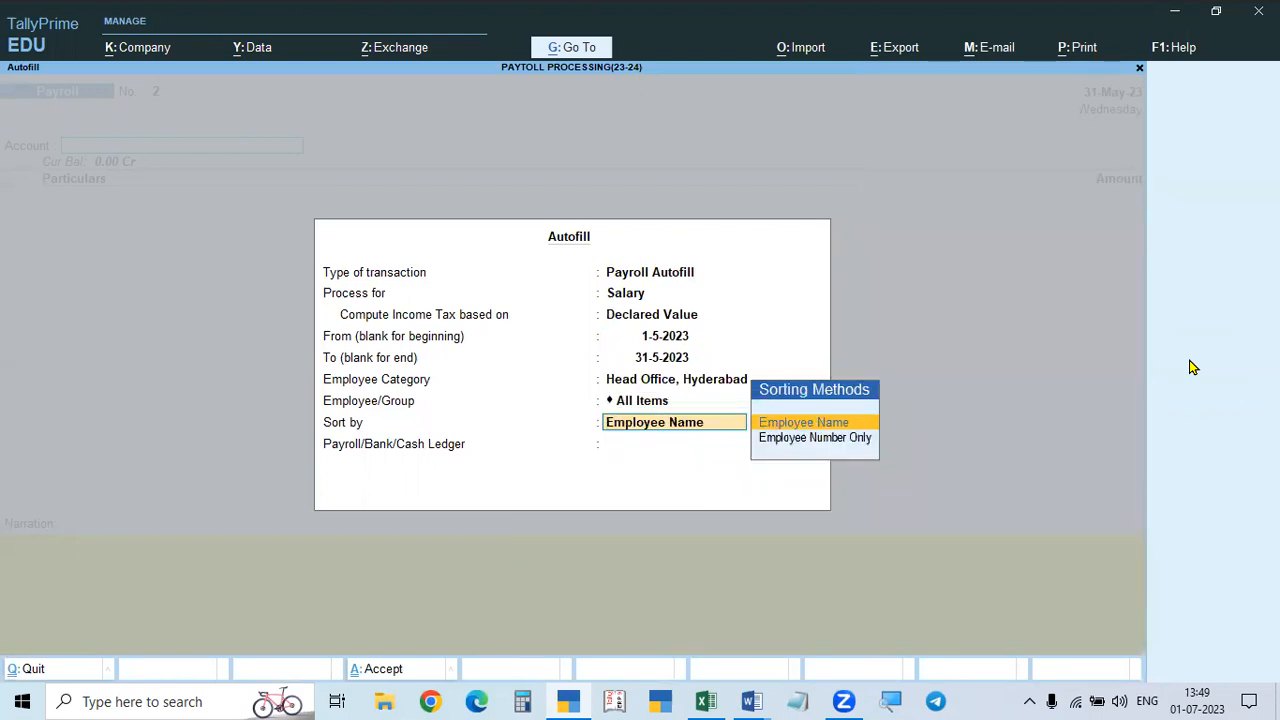
pyautogui.press('Down')
pyautogui.press('Return')
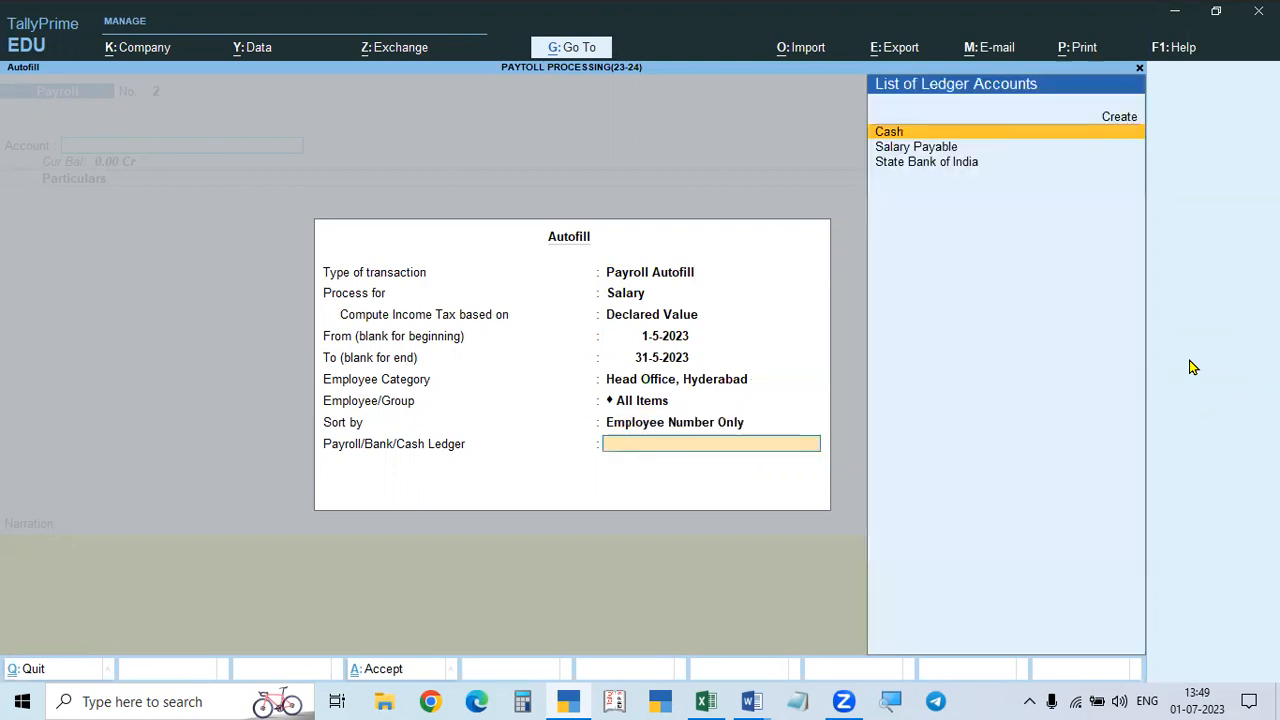
pyautogui.press('Down')
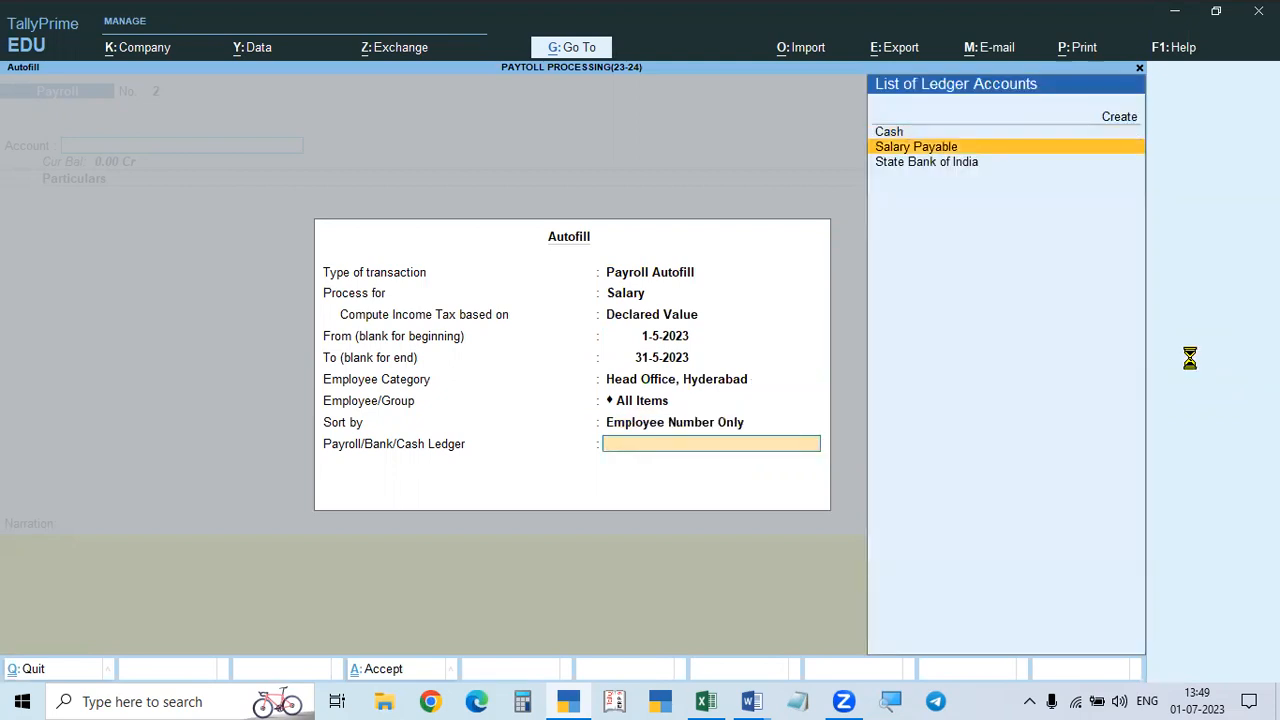
pyautogui.press('Return')
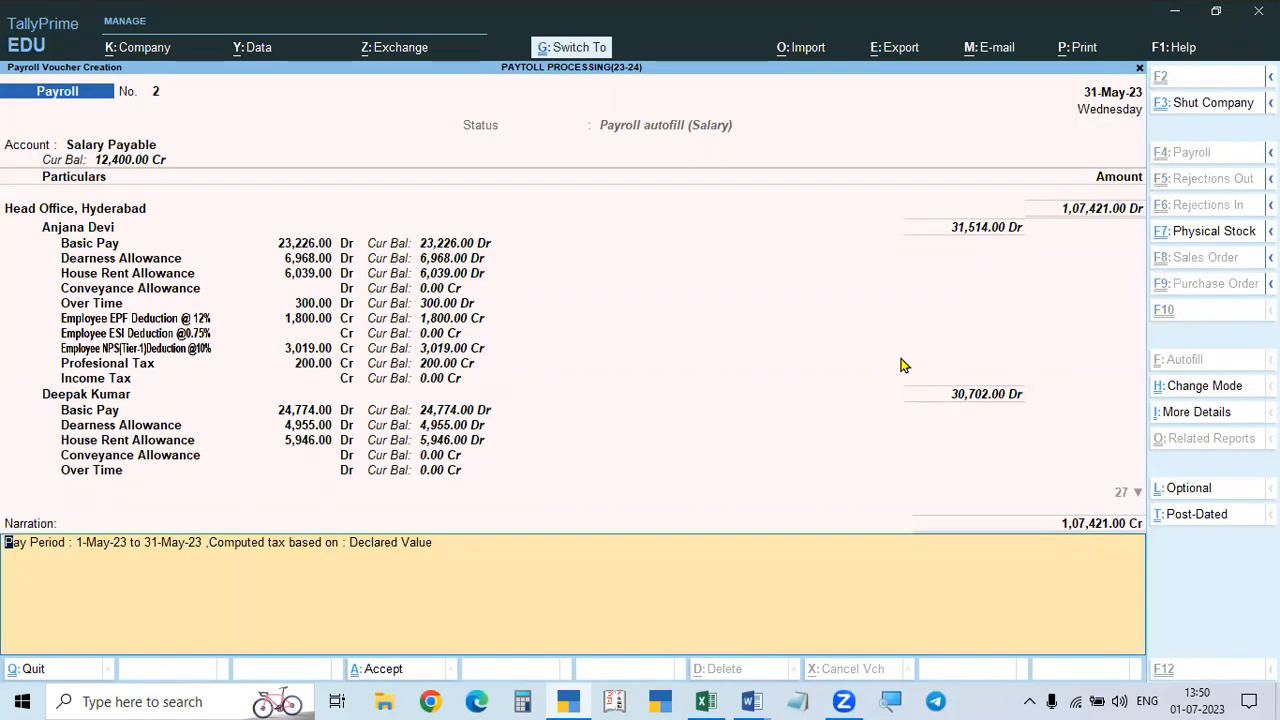
pyautogui.hotkey('ctrl', 'a')
# Step: Display the Salary Payable ledger vouchers and open the Basic Pay payroll voucher, number 2
pyautogui.press('Escape')
pyautogui.press('Return')
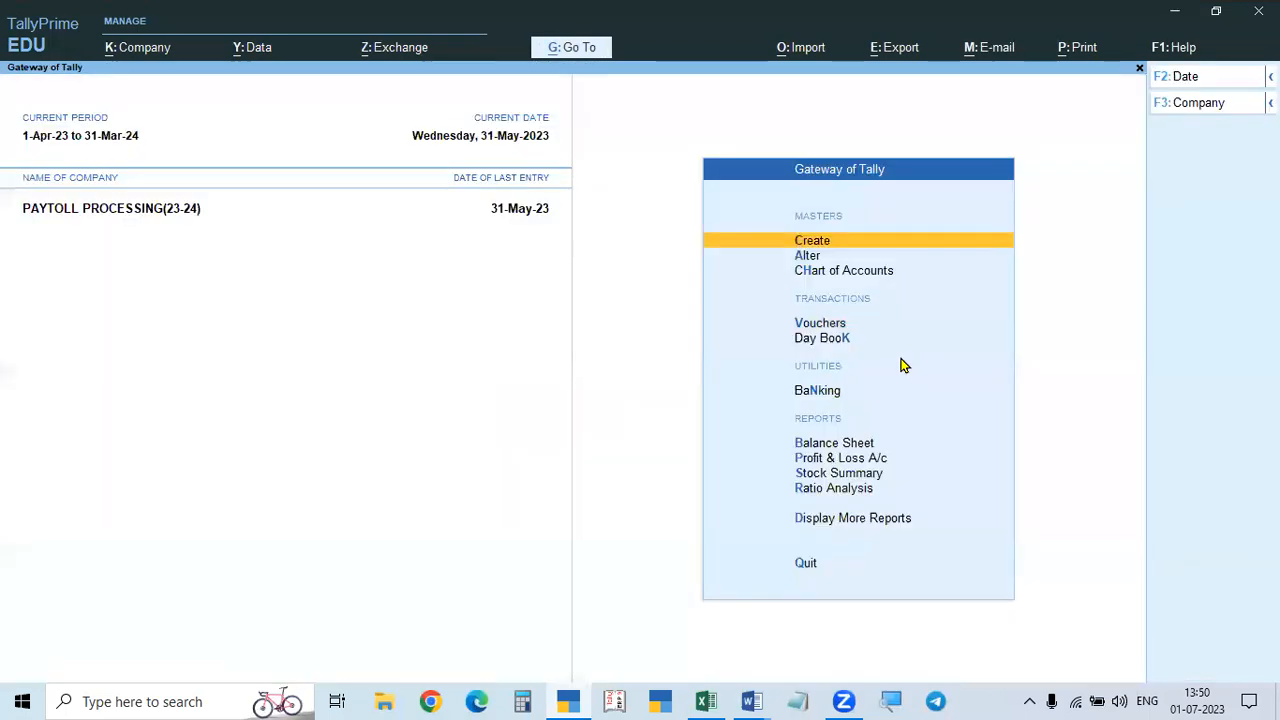
pyautogui.press('d')
pyautogui.press('a')
pyautogui.write('l')
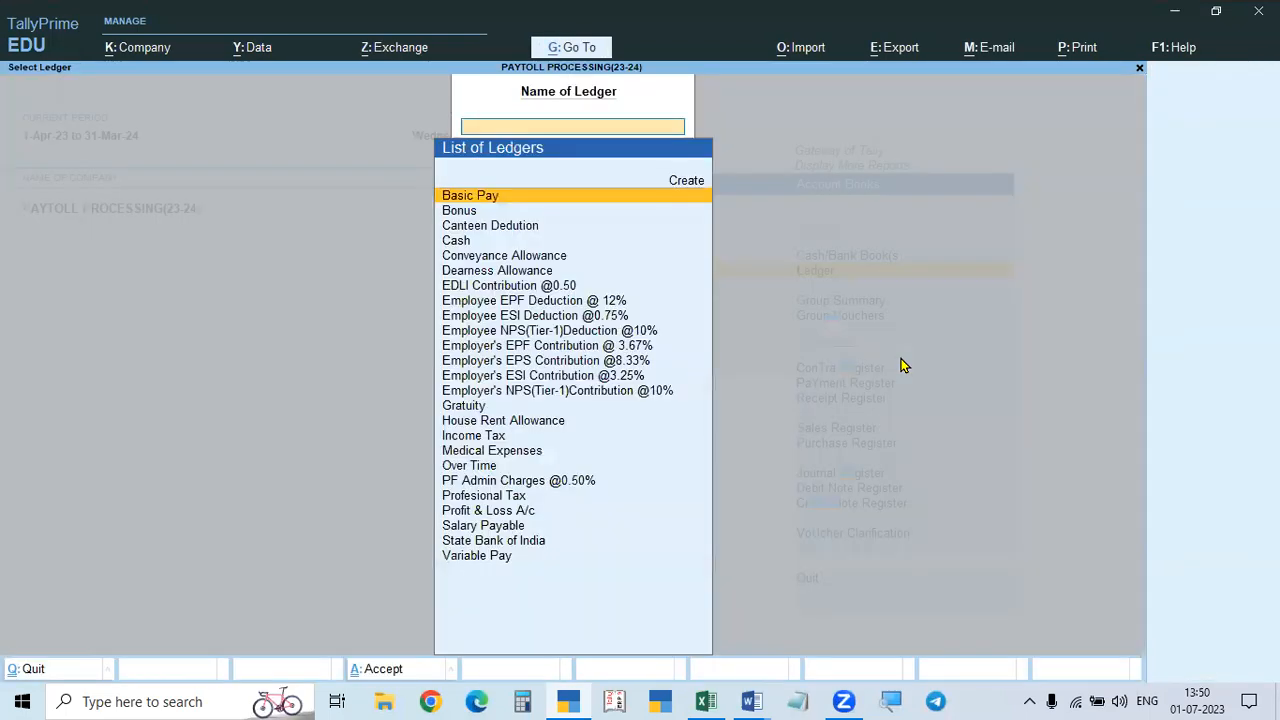
pyautogui.write('Sal')
pyautogui.press('Return')
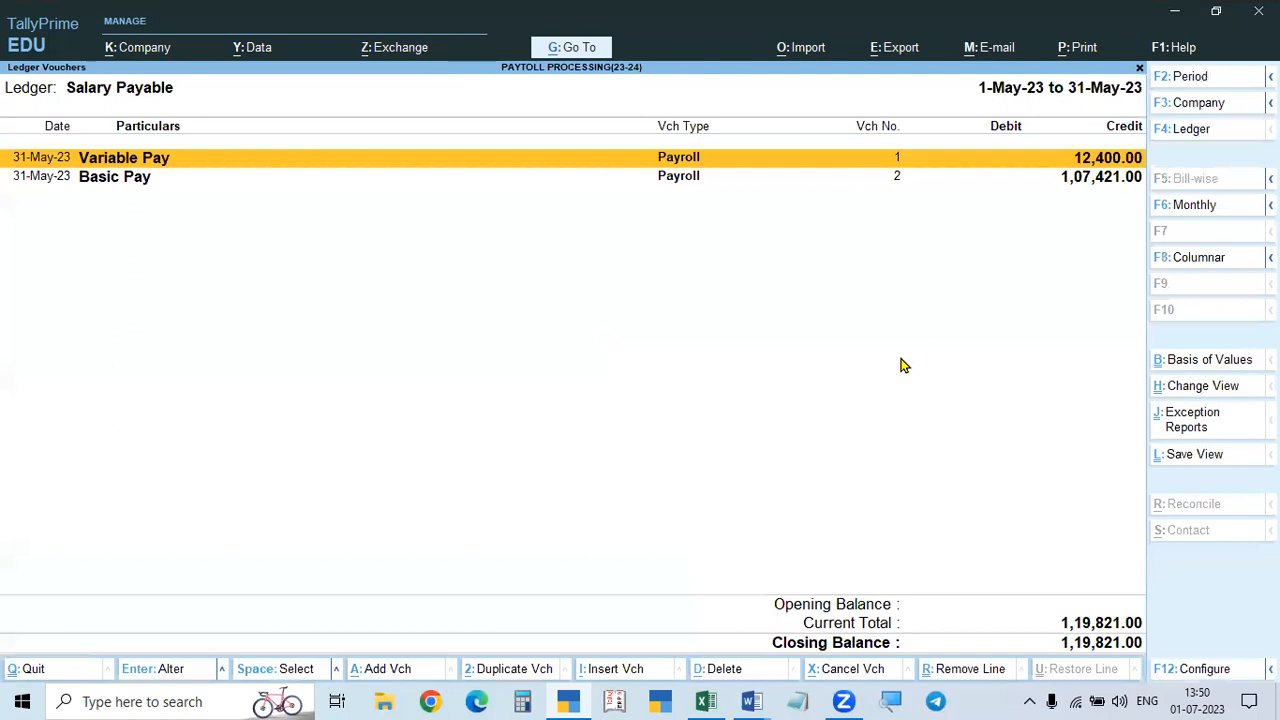
pyautogui.press('Down')
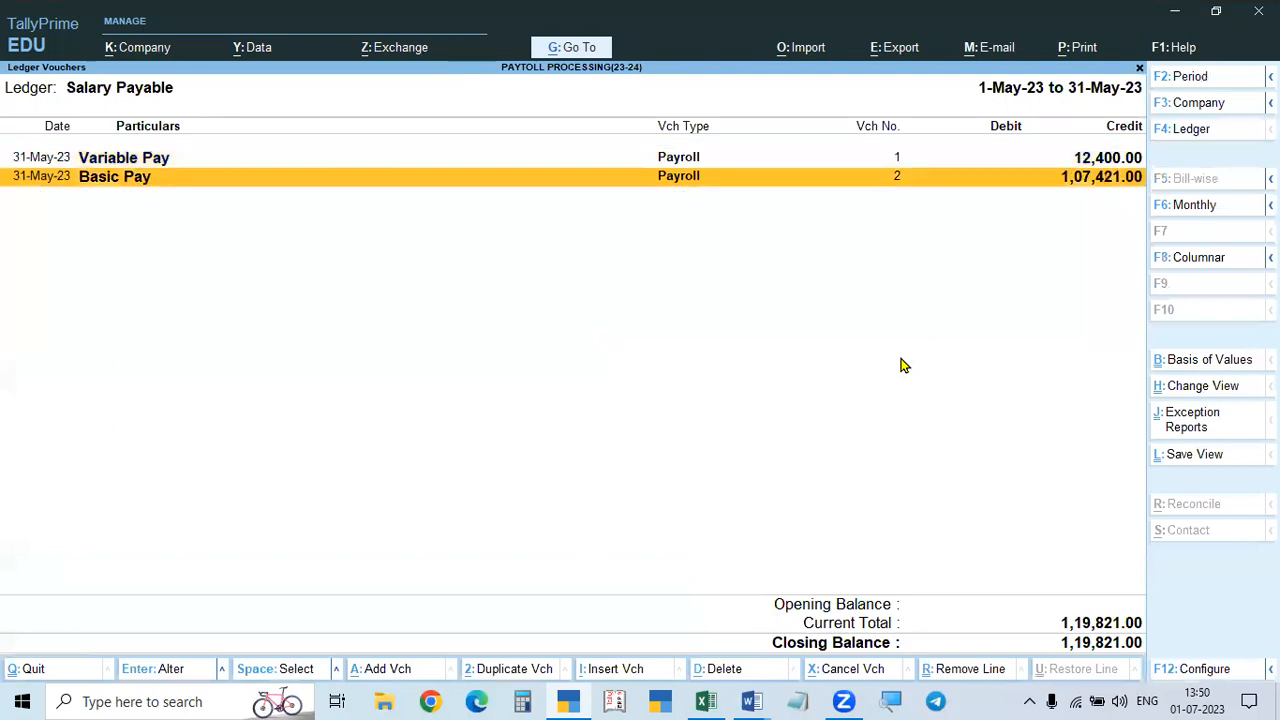
pyautogui.press('Return')
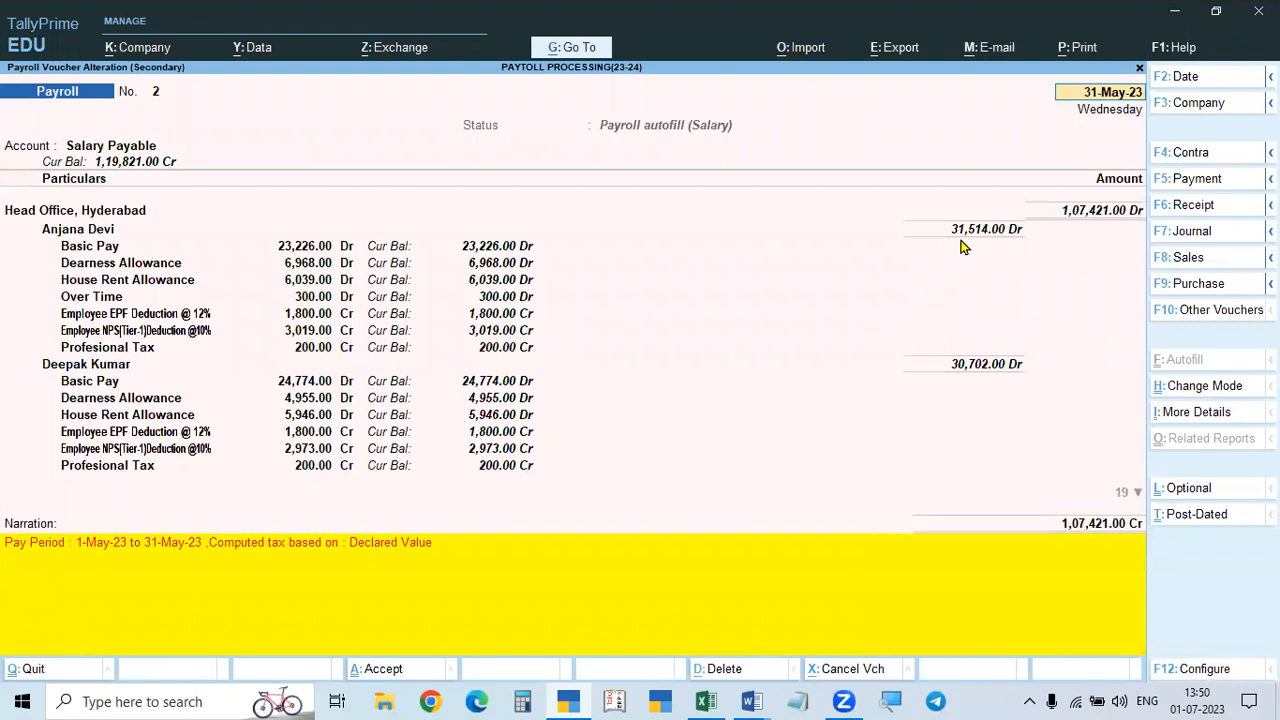
# Step: Keep Salary Payable as the voucher's account and review the first employee's pay heads from Basic Pay to Profesional Tax
pyautogui.press('Return')
pyautogui.press('Down')
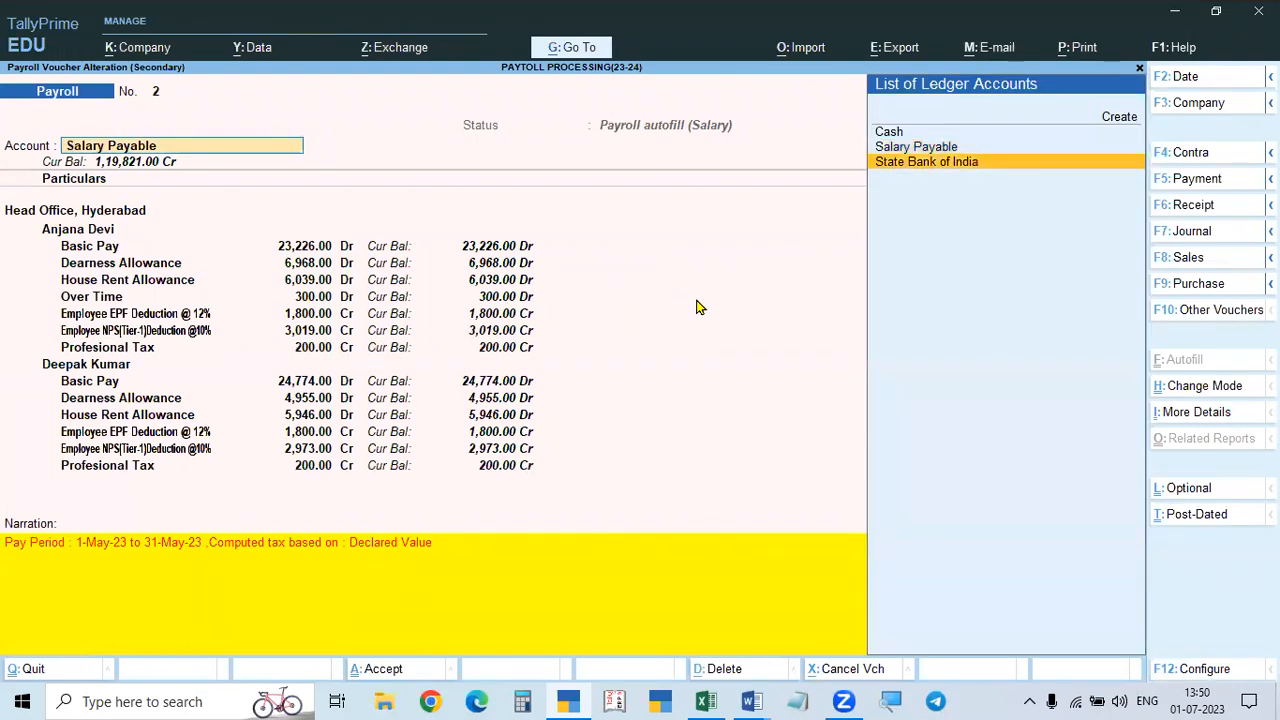
pyautogui.press('Up')
pyautogui.press('Return')
pyautogui.press('Return')
pyautogui.press('Return')
pyautogui.press('Return')
pyautogui.press('Return')
pyautogui.press('Return')
pyautogui.press('Return')
pyautogui.press('Return')
pyautogui.press('Return')
pyautogui.press('Return')
pyautogui.press('Return')
pyautogui.press('Return')
pyautogui.press('Return')
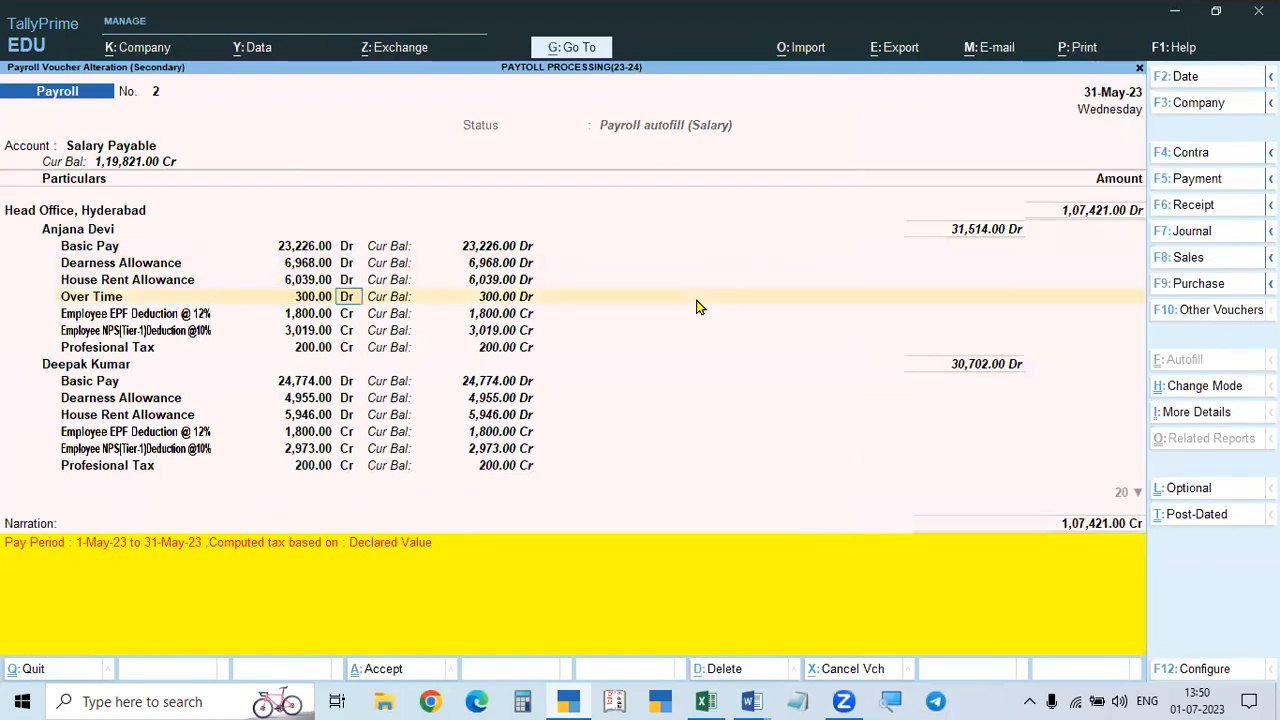
pyautogui.press('Return')
pyautogui.press('Return')
pyautogui.press('Return')
pyautogui.press('Return')
pyautogui.press('Return')
pyautogui.press('Return')
pyautogui.press('Return')
pyautogui.press('Return')
pyautogui.press('Return')
pyautogui.press('Return')
# Step: Review the second employee's earnings and the EPF, NPS and Profesional Tax deductions in the payroll voucher
pyautogui.press('Return')
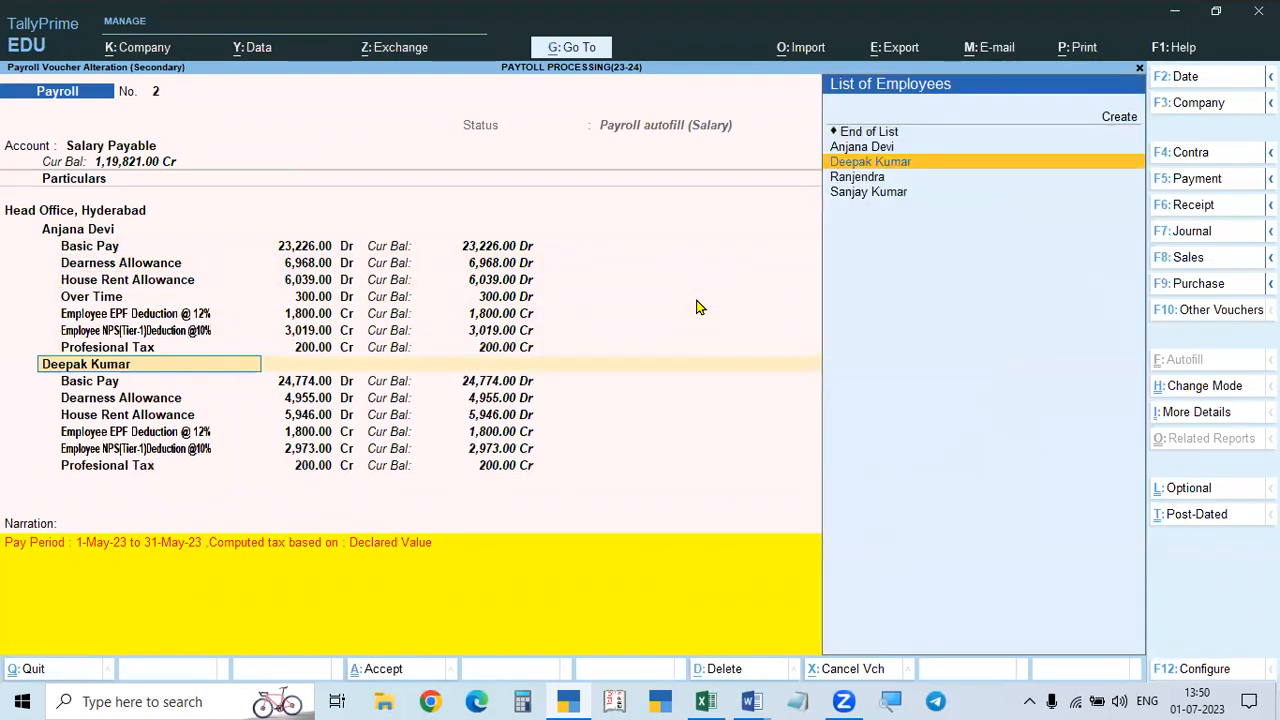
pyautogui.press('Return')
pyautogui.press('Return')
pyautogui.press('Return')
pyautogui.press('Return')
pyautogui.press('Return')
pyautogui.press('Return')
pyautogui.press('Return')
pyautogui.press('Return')
pyautogui.press('Return')
pyautogui.press('Return')
pyautogui.press('Return')
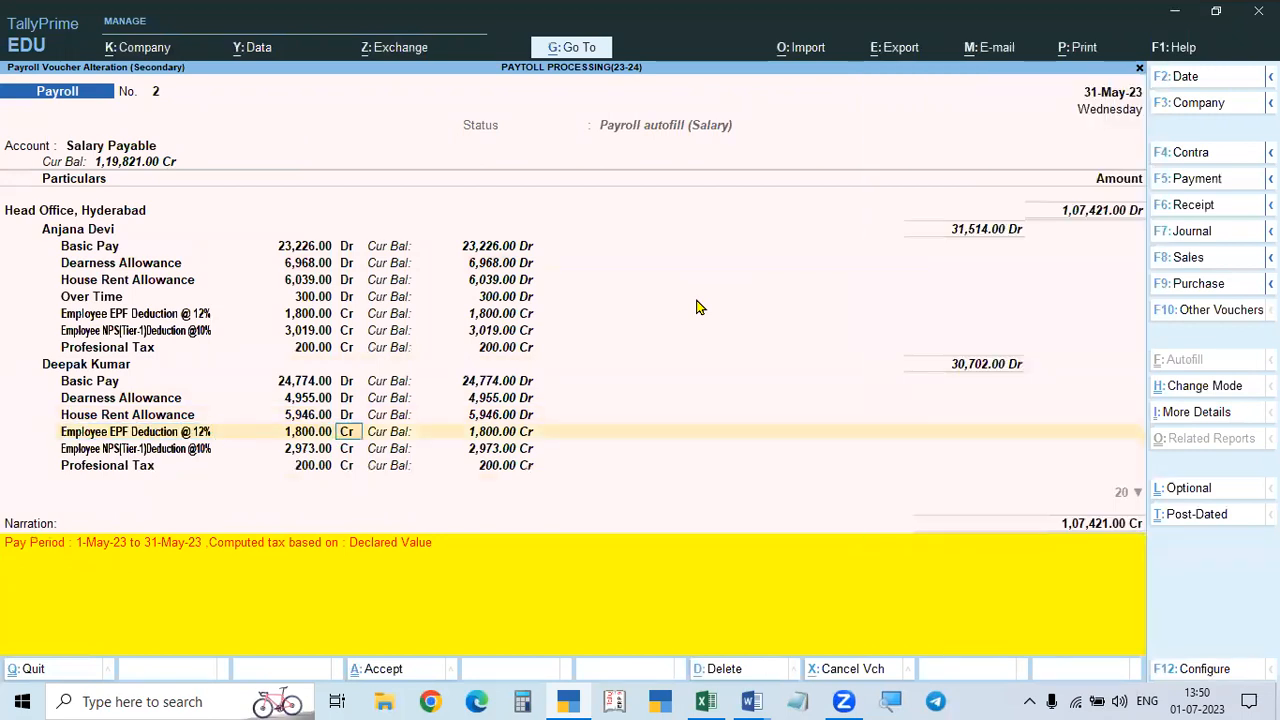
pyautogui.press('Return')
pyautogui.press('Return')
pyautogui.press('Return')
pyautogui.press('Return')
pyautogui.press('Return')
pyautogui.press('Return')
pyautogui.press('Return')
# Step: Review the third employee's pay heads, including Conveyance Allowance, Over Time and the deductions
pyautogui.press('Return')
pyautogui.press('Return')
pyautogui.press('Return')
pyautogui.press('Return')
pyautogui.press('Return')
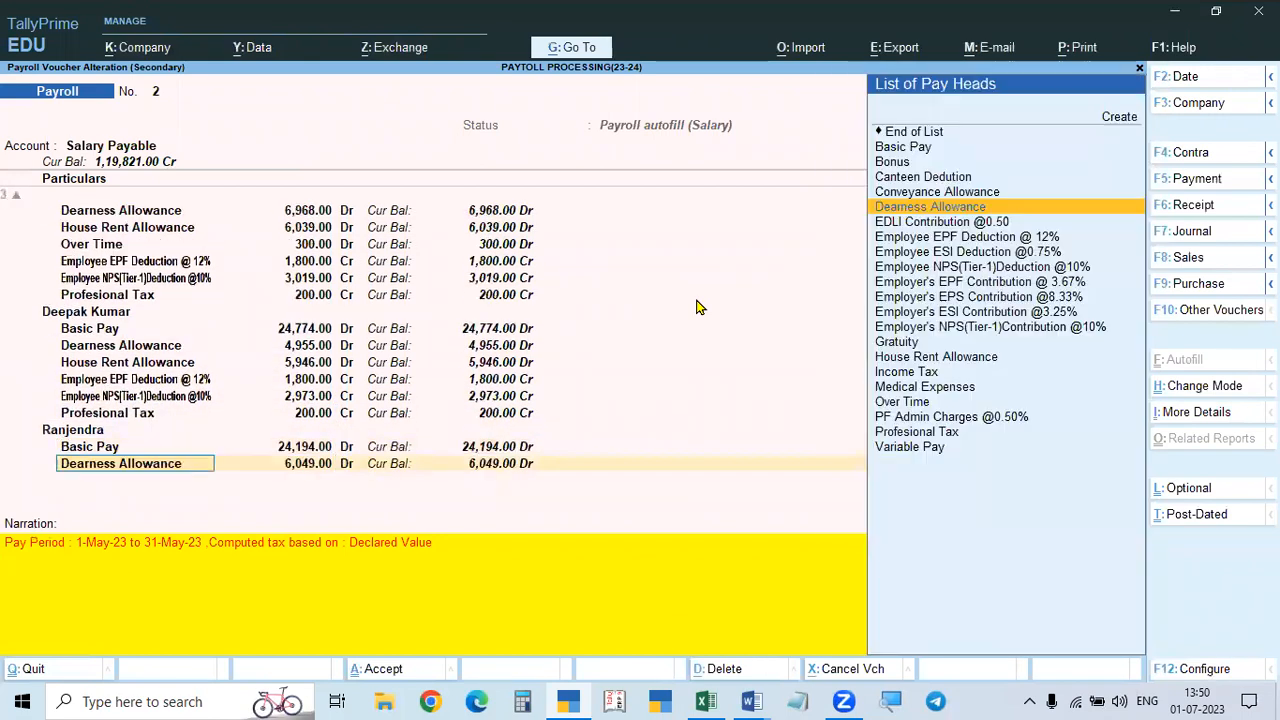
pyautogui.press('Return')
pyautogui.press('Return')
pyautogui.press('Return')
pyautogui.press('Return')
pyautogui.press('Return')
pyautogui.press('Return')
pyautogui.press('Return')
pyautogui.press('Return')
pyautogui.press('Return')
pyautogui.press('Return')
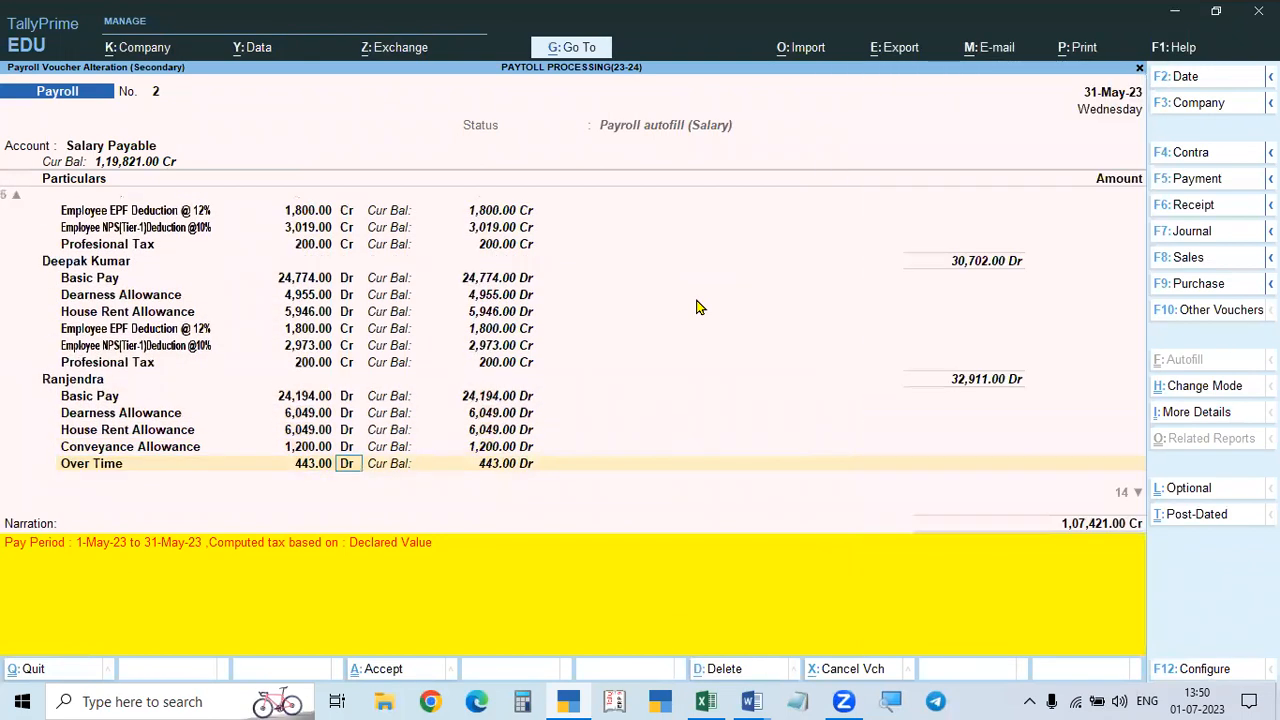
pyautogui.press('Return')
pyautogui.press('Return')
pyautogui.press('Return')
pyautogui.press('Return')
pyautogui.press('Return')
pyautogui.press('Return')
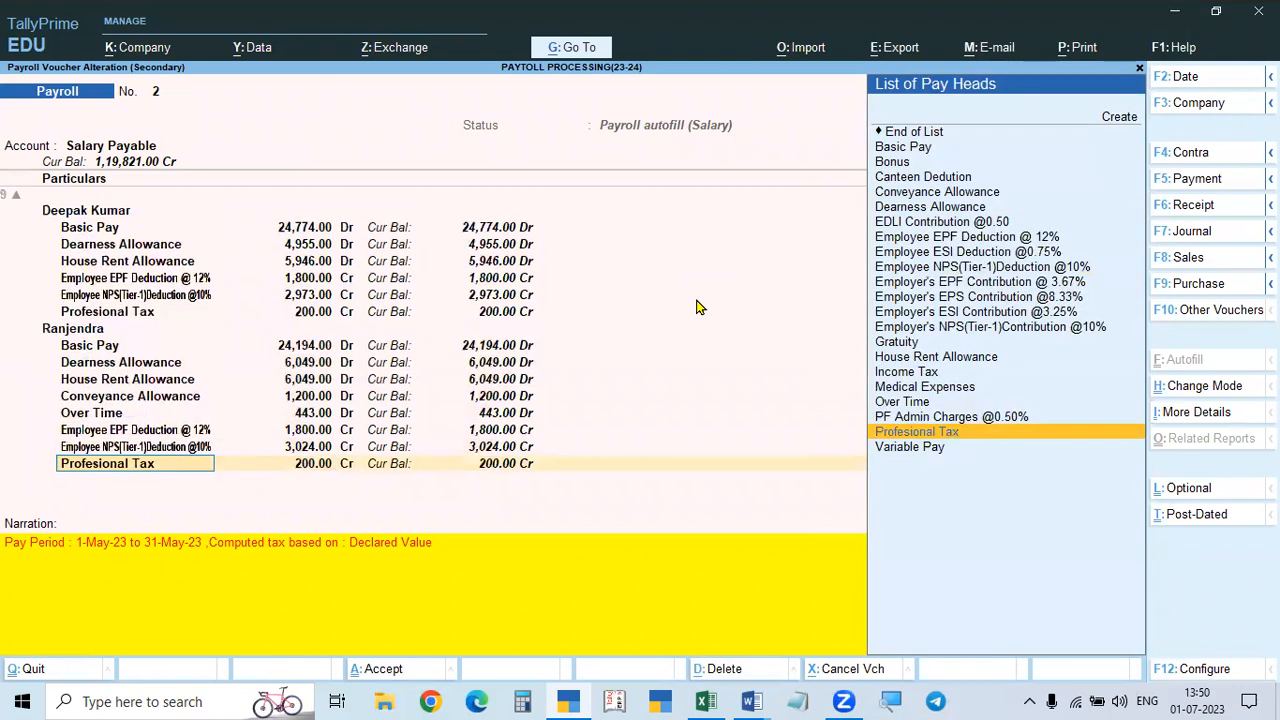
pyautogui.press('Return')
# Step: Review the fourth employee's pay heads from Basic Pay through the EPF, ESI and NPS deductions
pyautogui.press('Return')
pyautogui.press('Return')
pyautogui.press('Return')
pyautogui.press('Return')
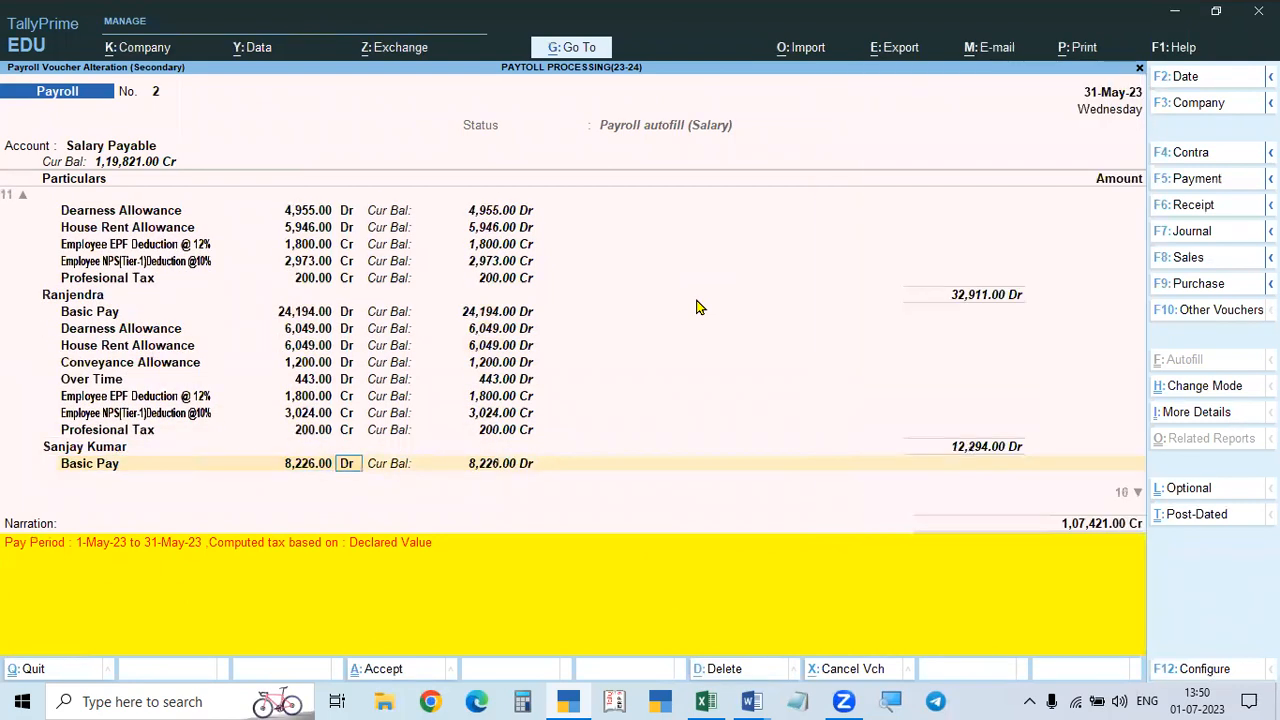
pyautogui.press('Return')
pyautogui.press('Return')
pyautogui.press('Return')
pyautogui.press('Return')
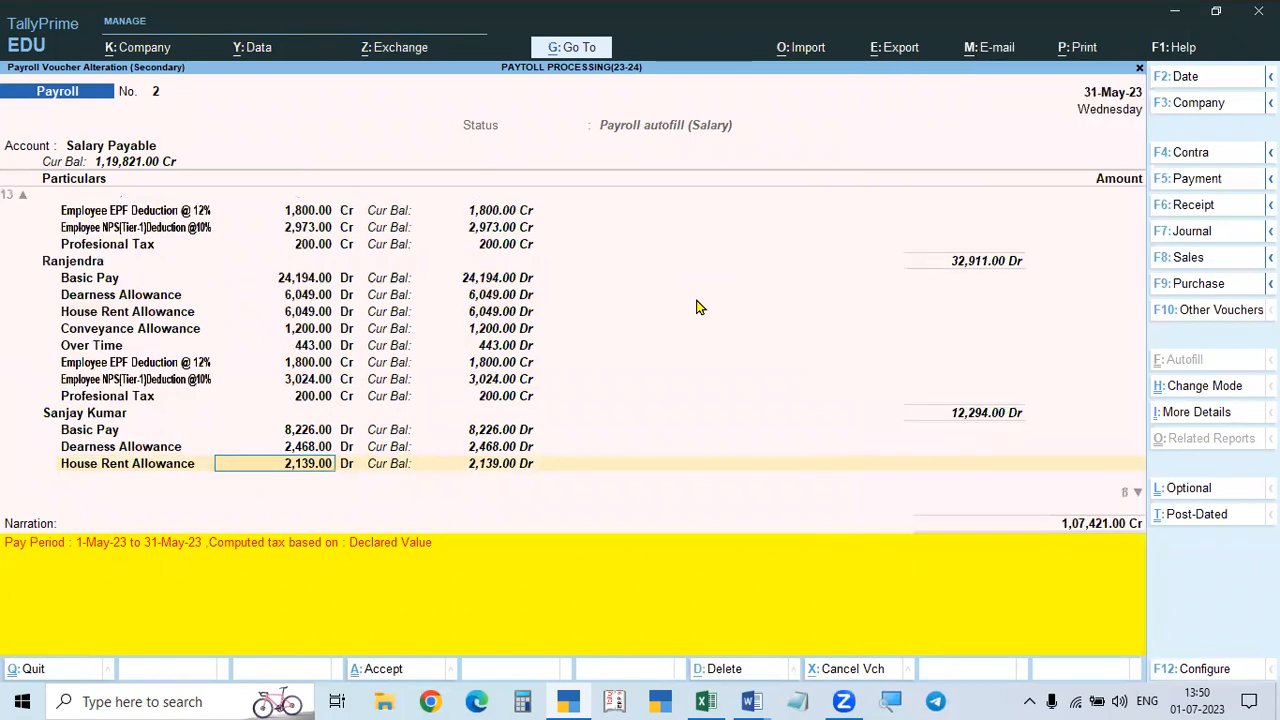
pyautogui.press('Return')
pyautogui.press('Return')
pyautogui.press('Return')
pyautogui.press('Return')
pyautogui.press('Return')
pyautogui.press('Return')
pyautogui.press('Return')
pyautogui.press('Return')
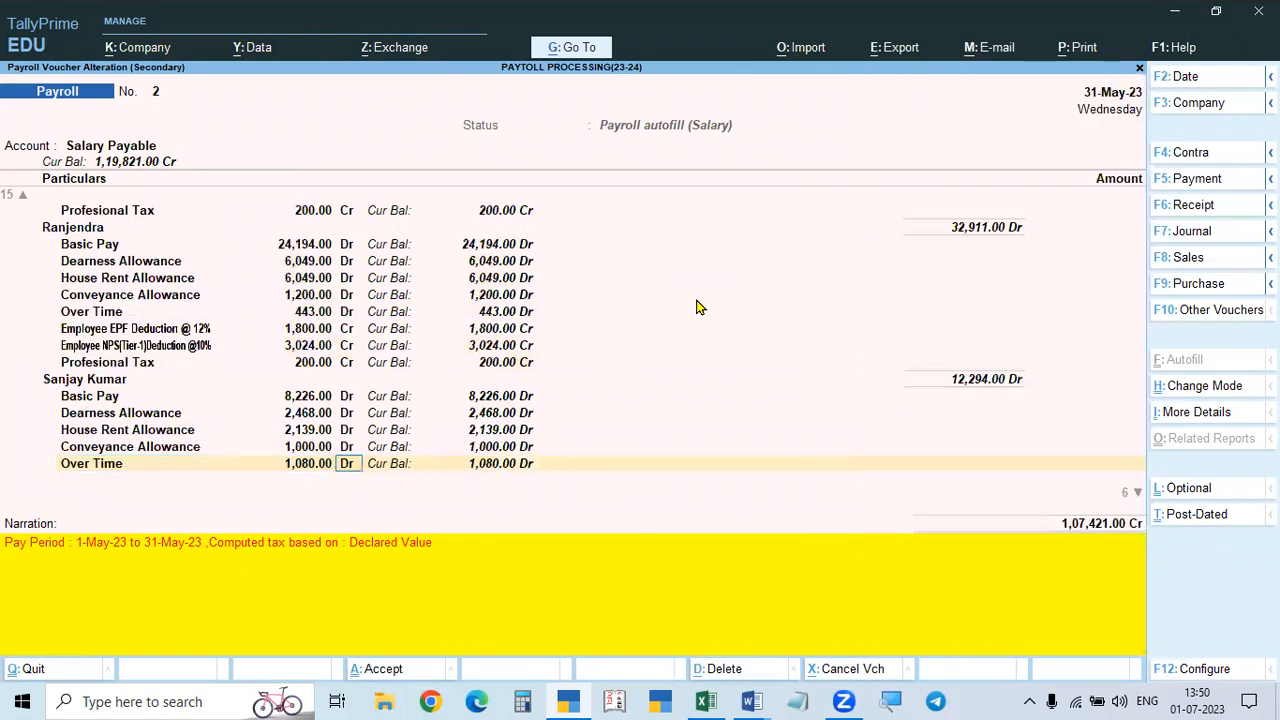
pyautogui.press('Return')
pyautogui.press('Return')
pyautogui.press('Return')
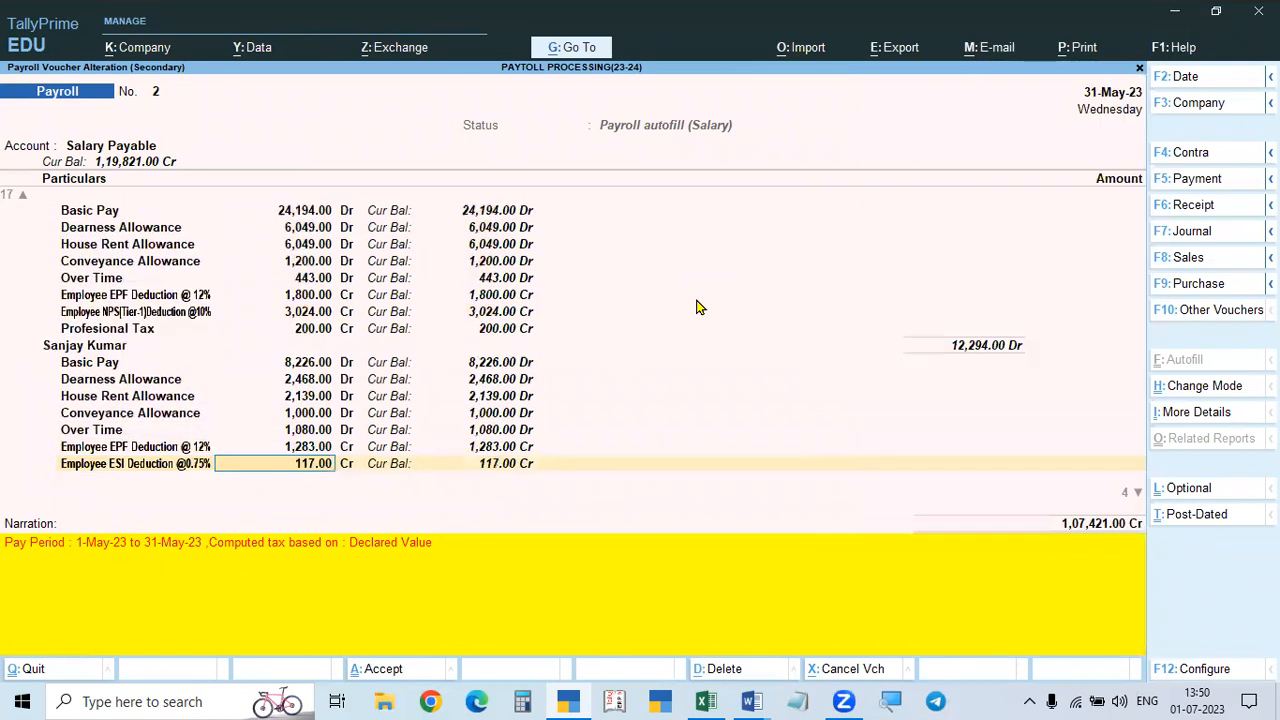
pyautogui.press('Return')
pyautogui.press('Return')
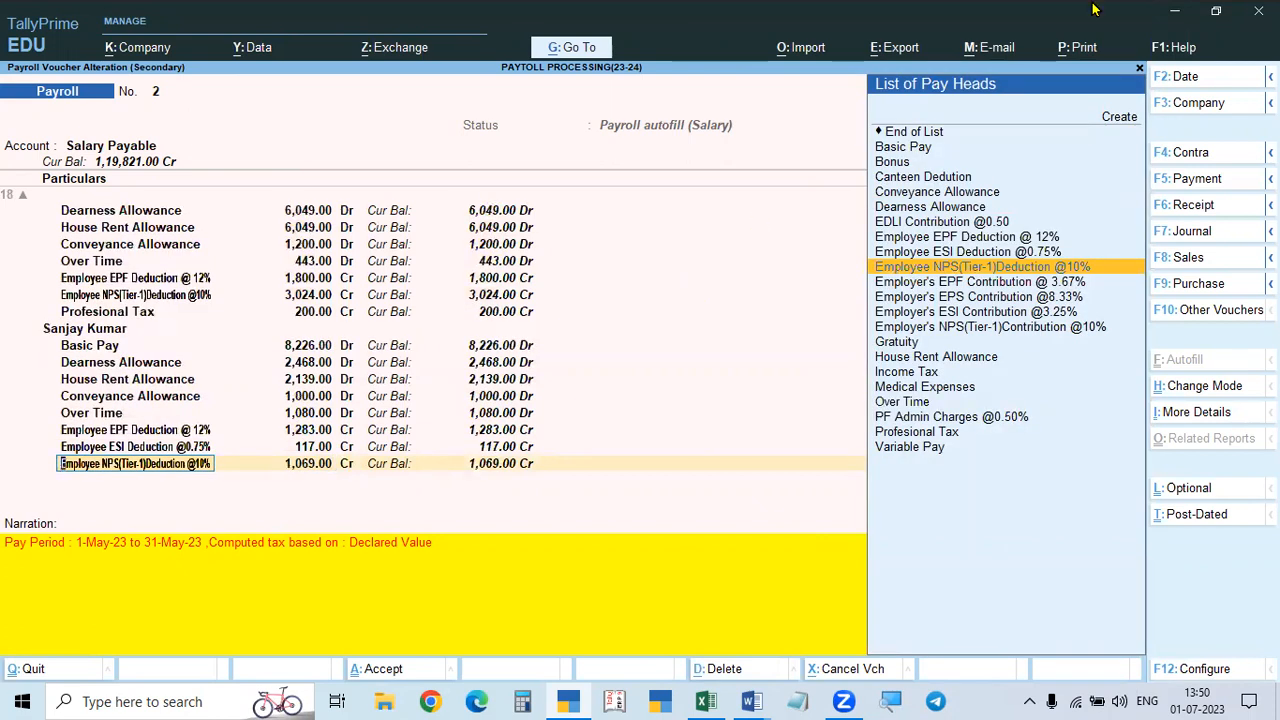
pyautogui.press('Return')
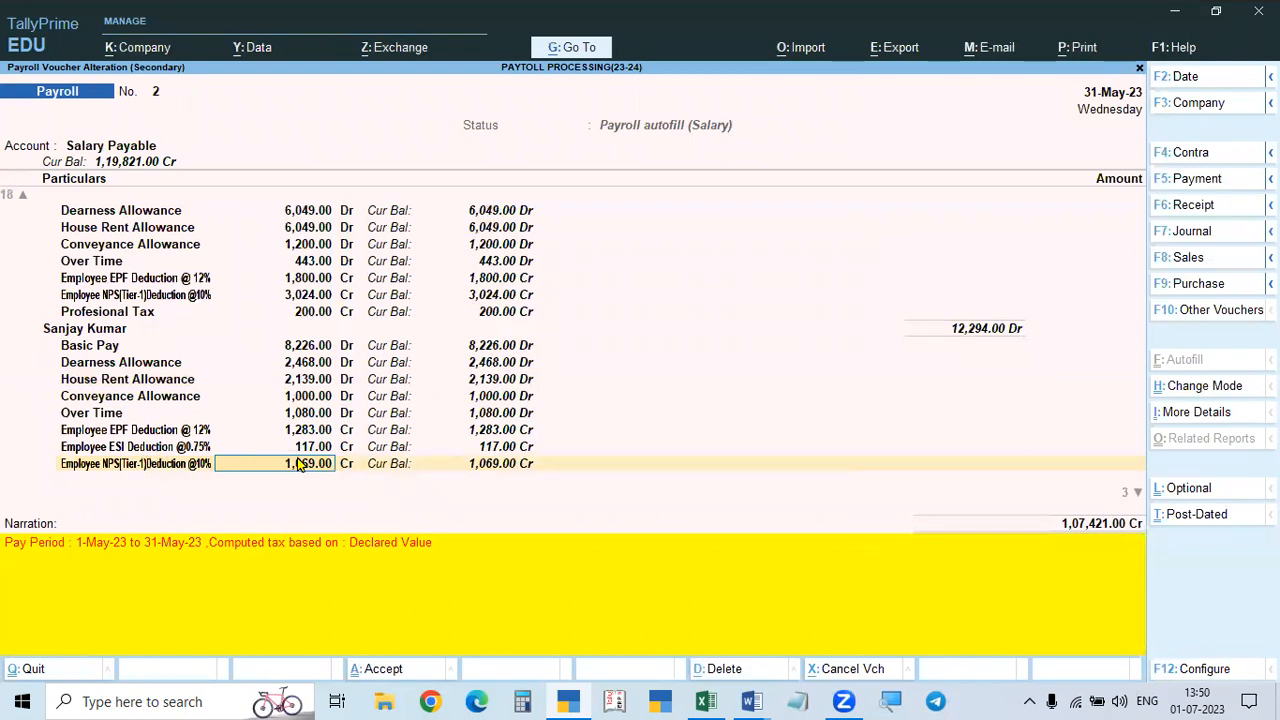
# Step: Go back through the voucher lines and compare the deductions of the fourth employee with those of the third
pyautogui.press('Up')
pyautogui.press('Up')
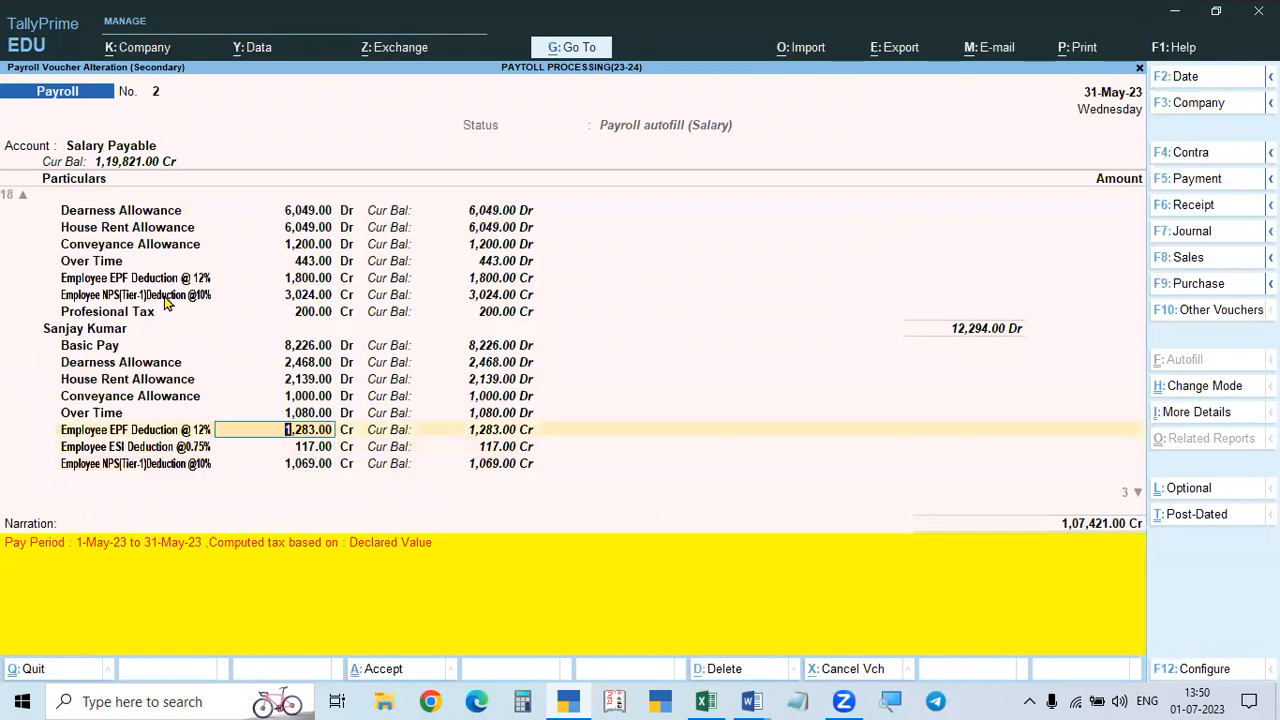
pyautogui.press('Up')
pyautogui.press('Up')
pyautogui.press('Up')
pyautogui.press('Up')
pyautogui.press('Up')
pyautogui.press('Up')
pyautogui.press('Up')
pyautogui.press('Up')
pyautogui.press('Up')
pyautogui.press('Up')
pyautogui.press('Up')
pyautogui.press('Down')
pyautogui.press('Down')
pyautogui.press('Down')
pyautogui.press('Down')
pyautogui.press('Down')
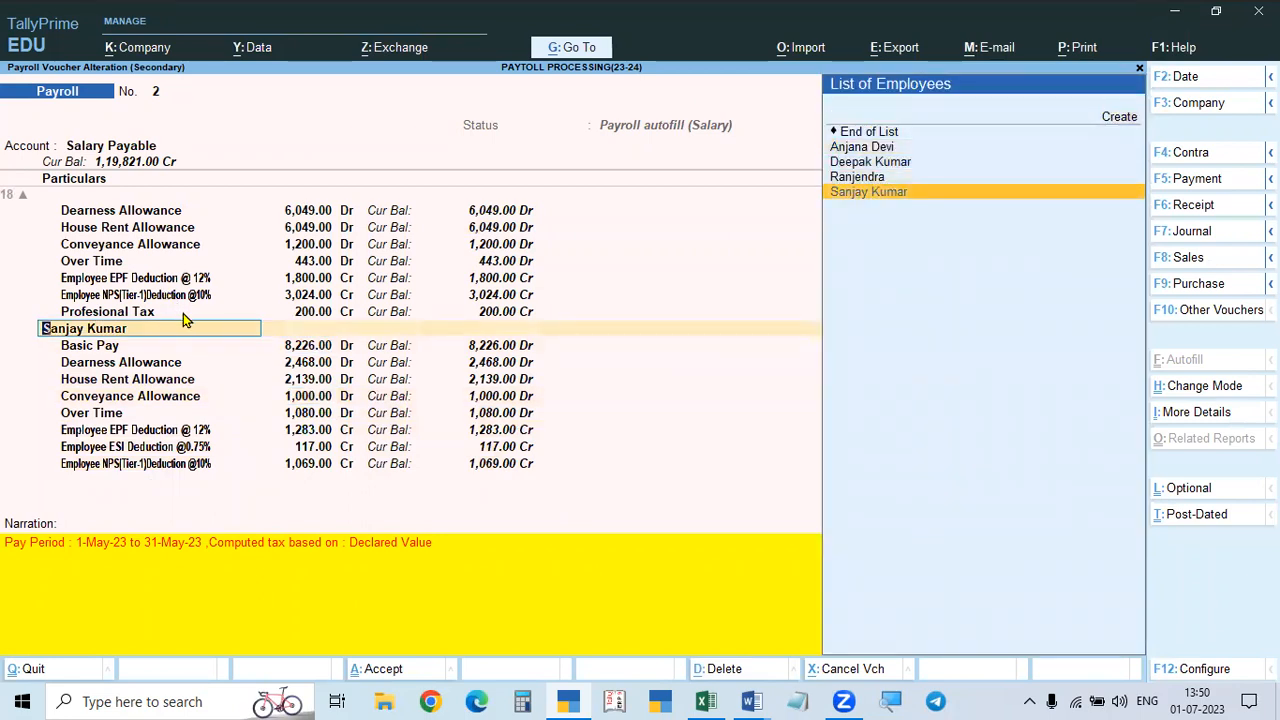
pyautogui.press('Up')
pyautogui.press('Up')
pyautogui.press('Up')
pyautogui.press('Up')
pyautogui.press('Up')
pyautogui.press('Up')
pyautogui.press('Up')
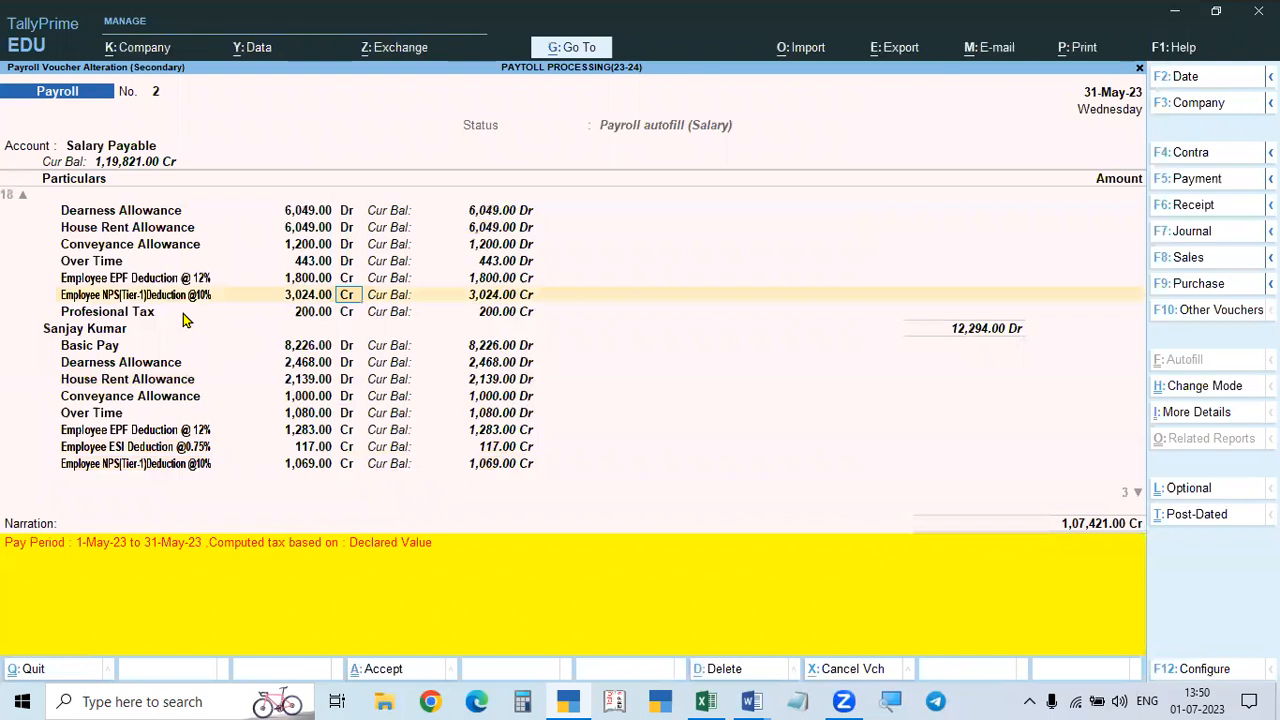
# Step: Return to the voucher's Salary Payable account and recheck the first employee's pay head lines
pyautogui.doubleClick(122, 153)
pyautogui.press('Down')
pyautogui.press('Down')
pyautogui.press('Down')
pyautogui.press('Down')
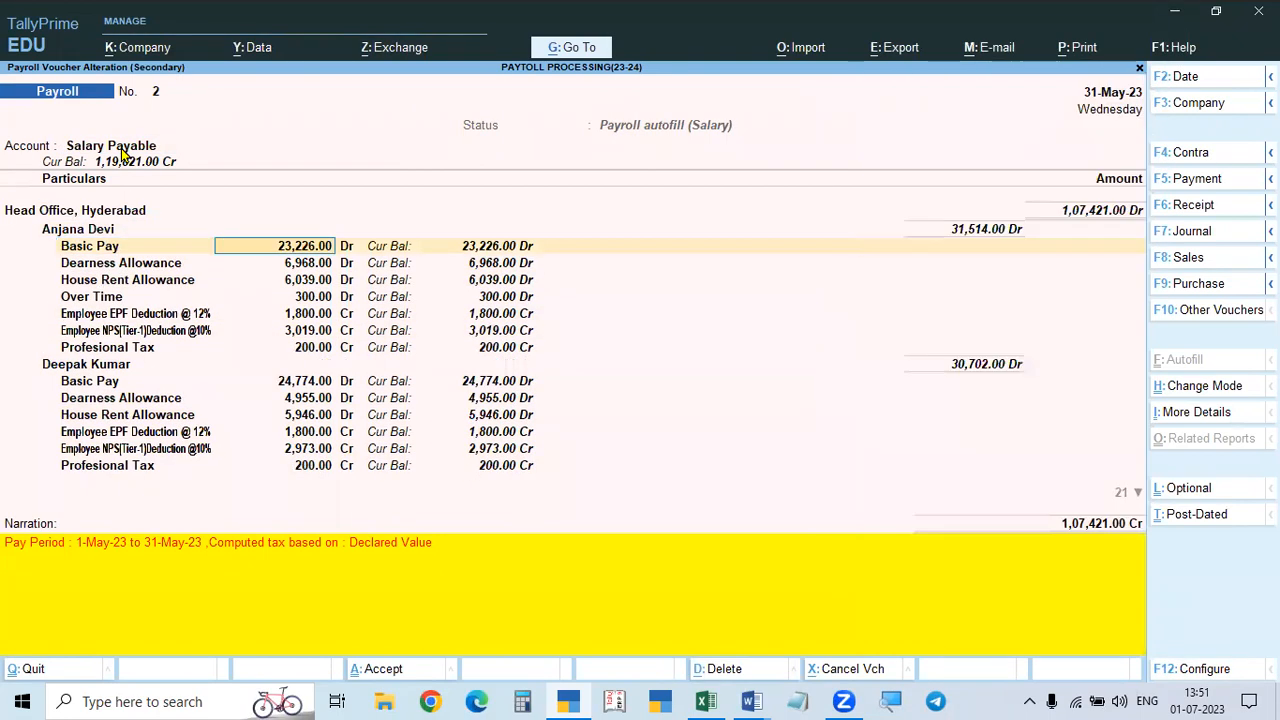
pyautogui.press('Down')
pyautogui.press('Down')
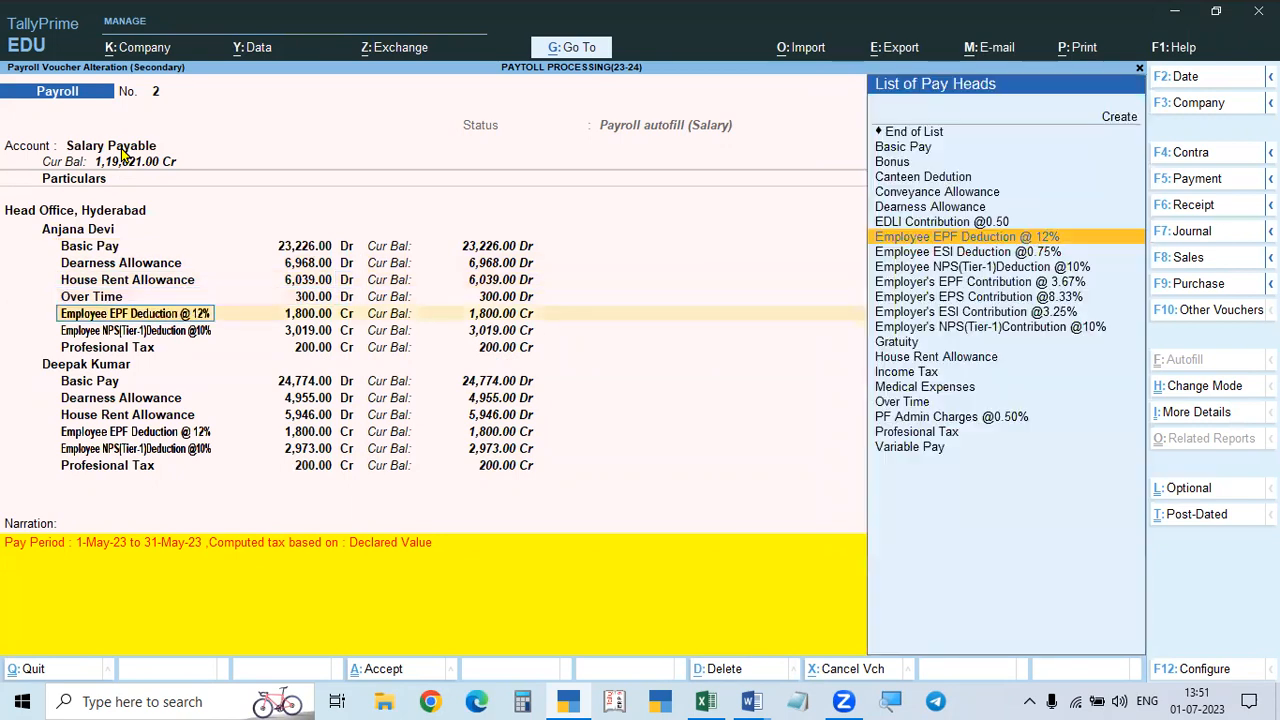
pyautogui.press('Return')
pyautogui.press('Down')
pyautogui.press('Down')
pyautogui.press('Down')
pyautogui.press('Down')
pyautogui.press('Down')
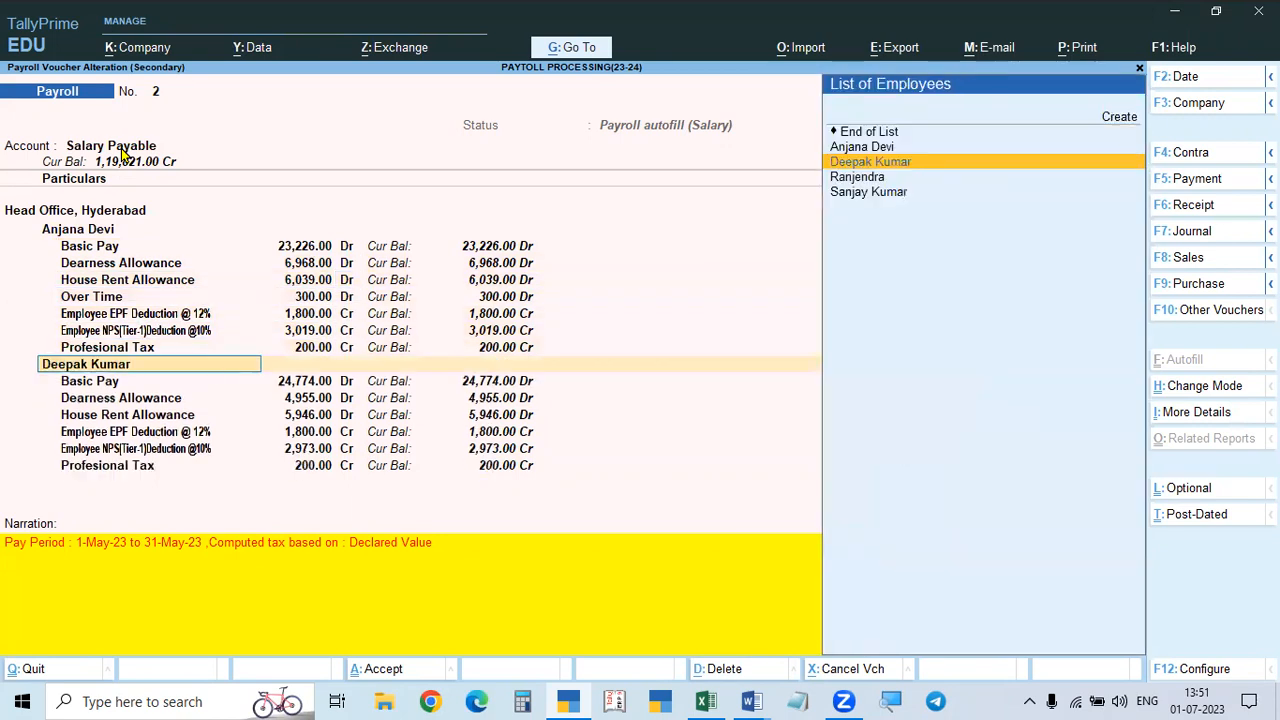
# Step: Recheck the second employee's pay head lines through Profesional Tax in the payroll voucher
pyautogui.press('Down')
pyautogui.press('Return')
pyautogui.press('Down')
pyautogui.press('Down')
pyautogui.press('Return')
pyautogui.press('Return')
pyautogui.press('Return')
pyautogui.press('Return')
pyautogui.press('Return')
pyautogui.press('Return')
pyautogui.press('Return')
pyautogui.press('Return')
pyautogui.press('Return')
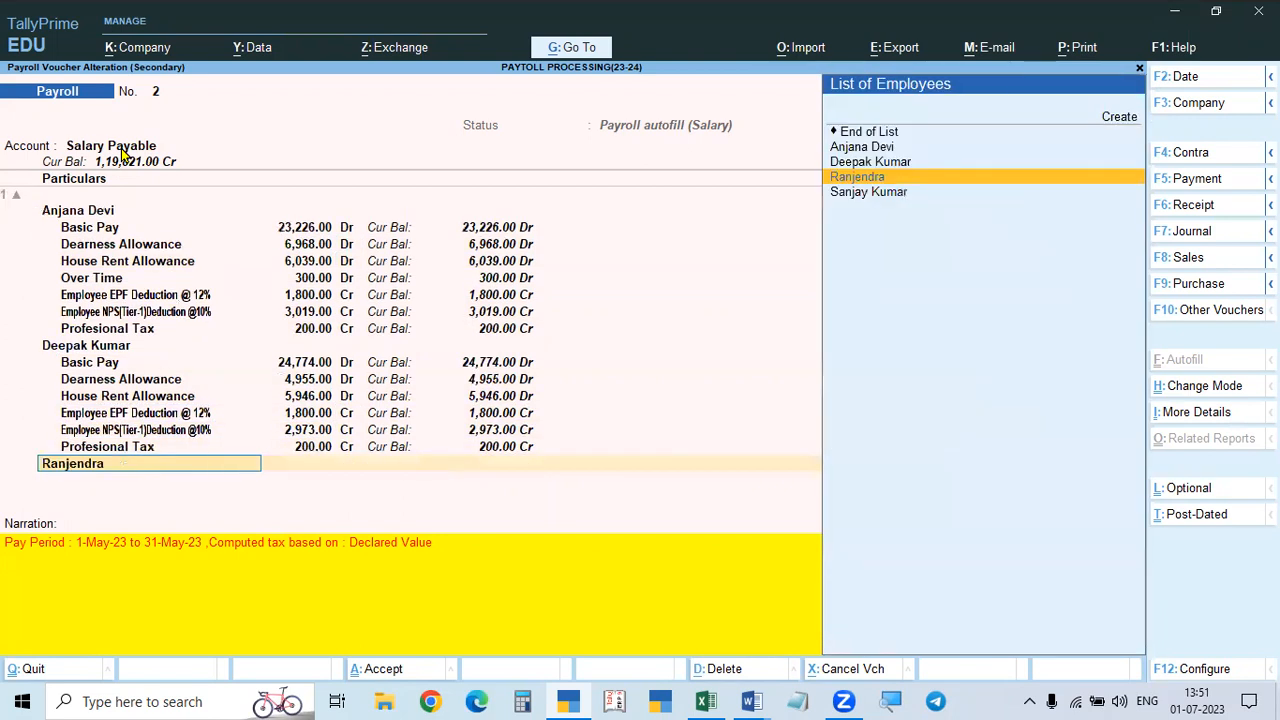
# Step: Recheck the third employee's pay head lines from Basic Pay to the end of the deductions
pyautogui.press('Return')
pyautogui.press('Return')
pyautogui.press('Return')
pyautogui.press('Return')
pyautogui.press('Return')
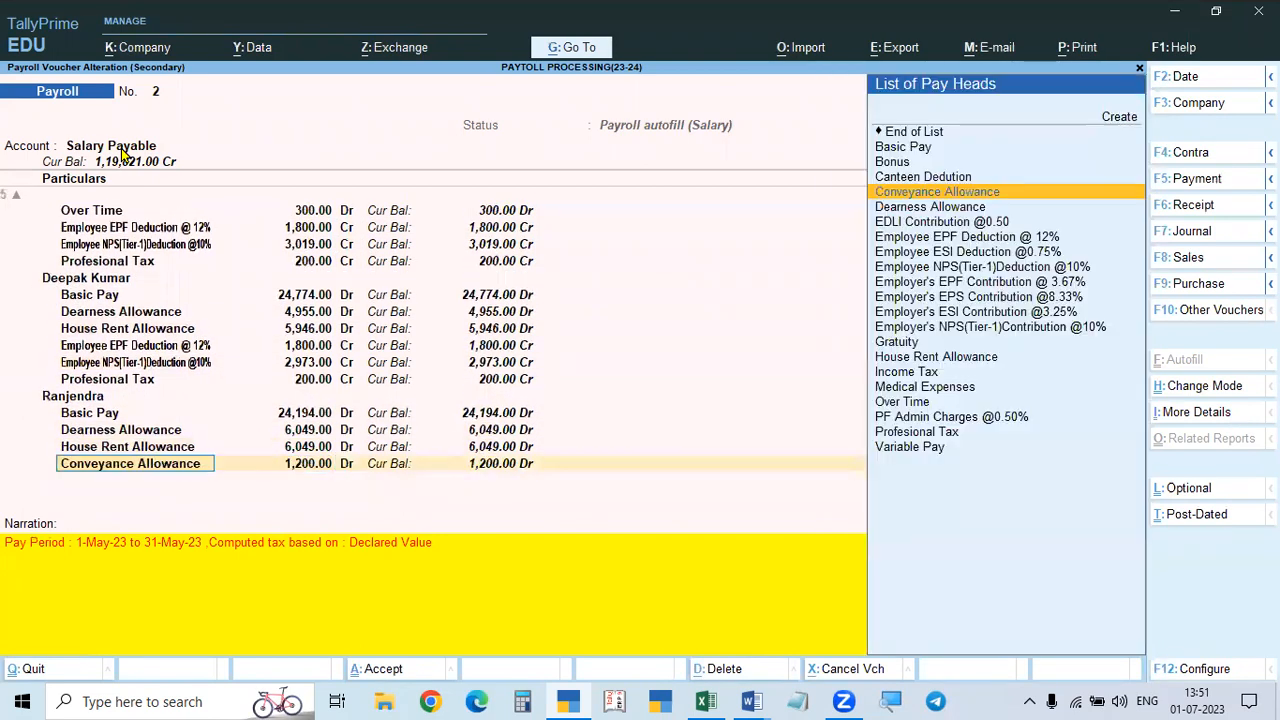
pyautogui.press('Return')
pyautogui.press('Return')
pyautogui.press('Return')
pyautogui.press('Return')
pyautogui.press('Return')
pyautogui.press('Return')
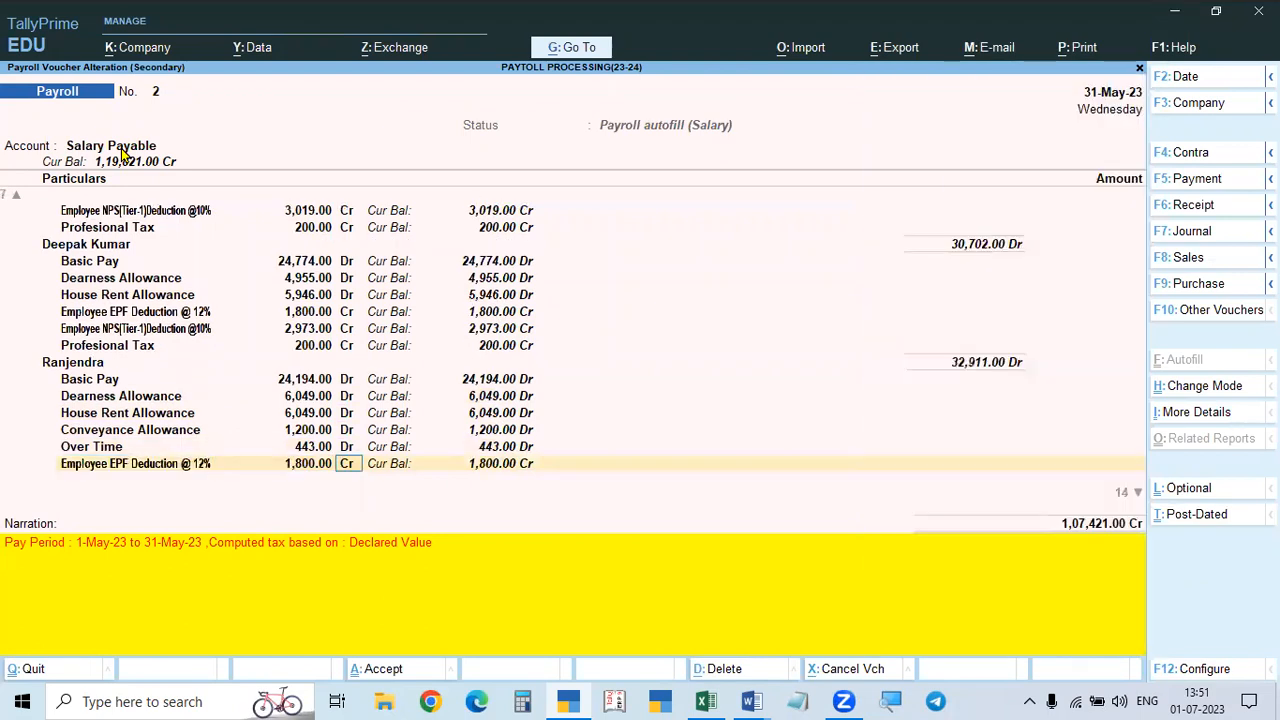
pyautogui.press('Return')
pyautogui.press('Return')
pyautogui.press('Return')
pyautogui.press('Return')
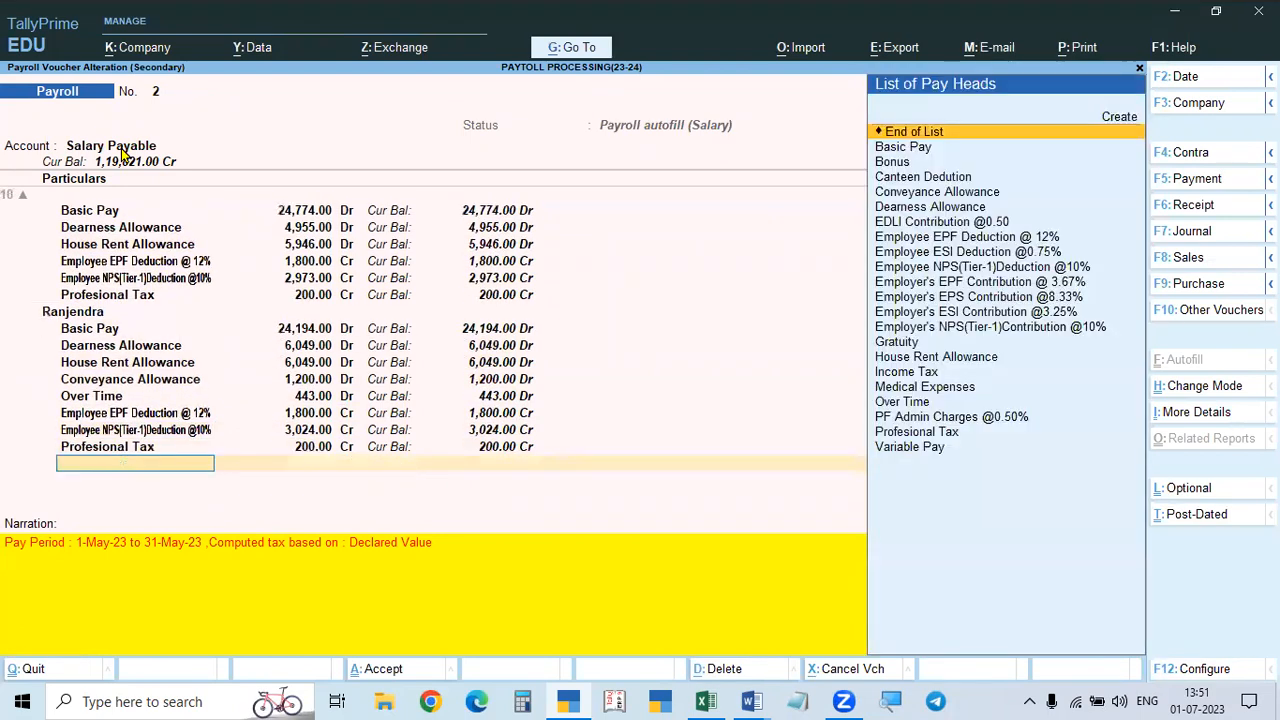
# Step: Recheck the fourth employee's pay head lines from Basic Pay through Profesional Tax in the payroll voucher
pyautogui.press('Return')
pyautogui.press('Return')
pyautogui.press('Return')
pyautogui.press('Return')
pyautogui.press('Return')
pyautogui.press('Return')
pyautogui.press('Return')
pyautogui.press('Return')
pyautogui.press('Return')
pyautogui.press('Return')
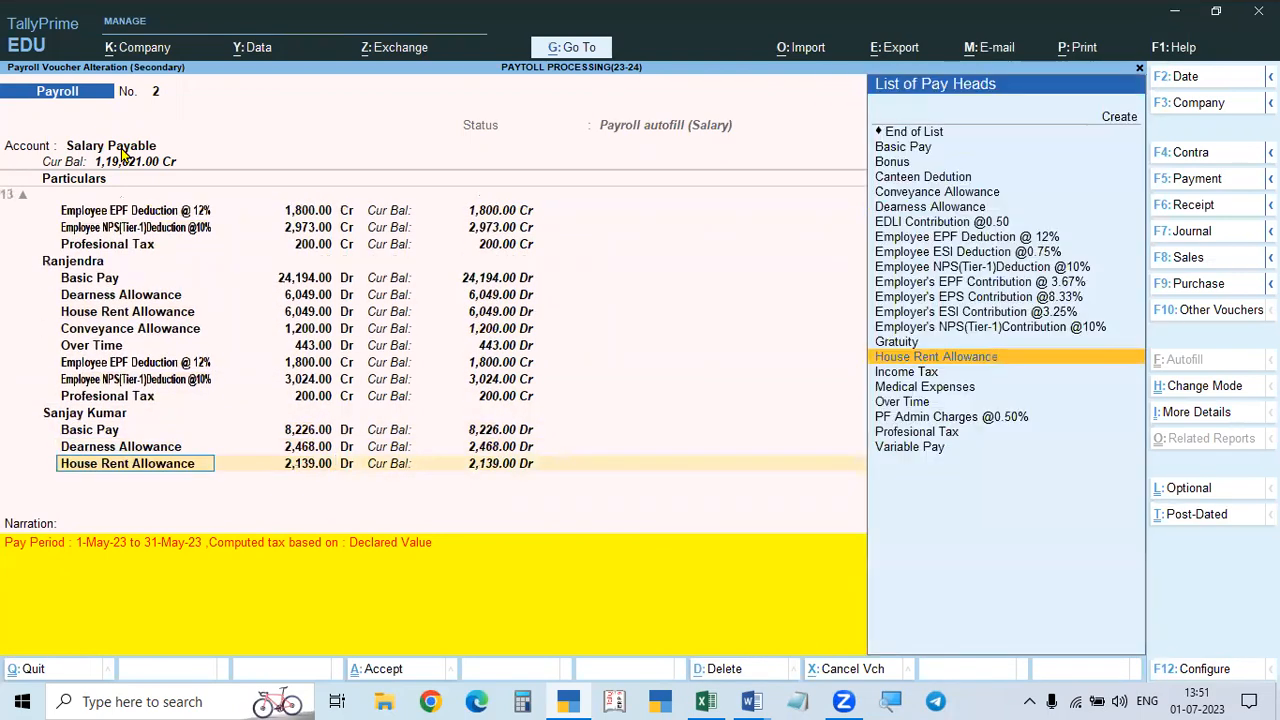
pyautogui.press('Return')
pyautogui.press('Return')
pyautogui.press('Return')
pyautogui.press('Return')
pyautogui.press('Return')
pyautogui.press('Return')
pyautogui.press('Return')
pyautogui.press('Return')
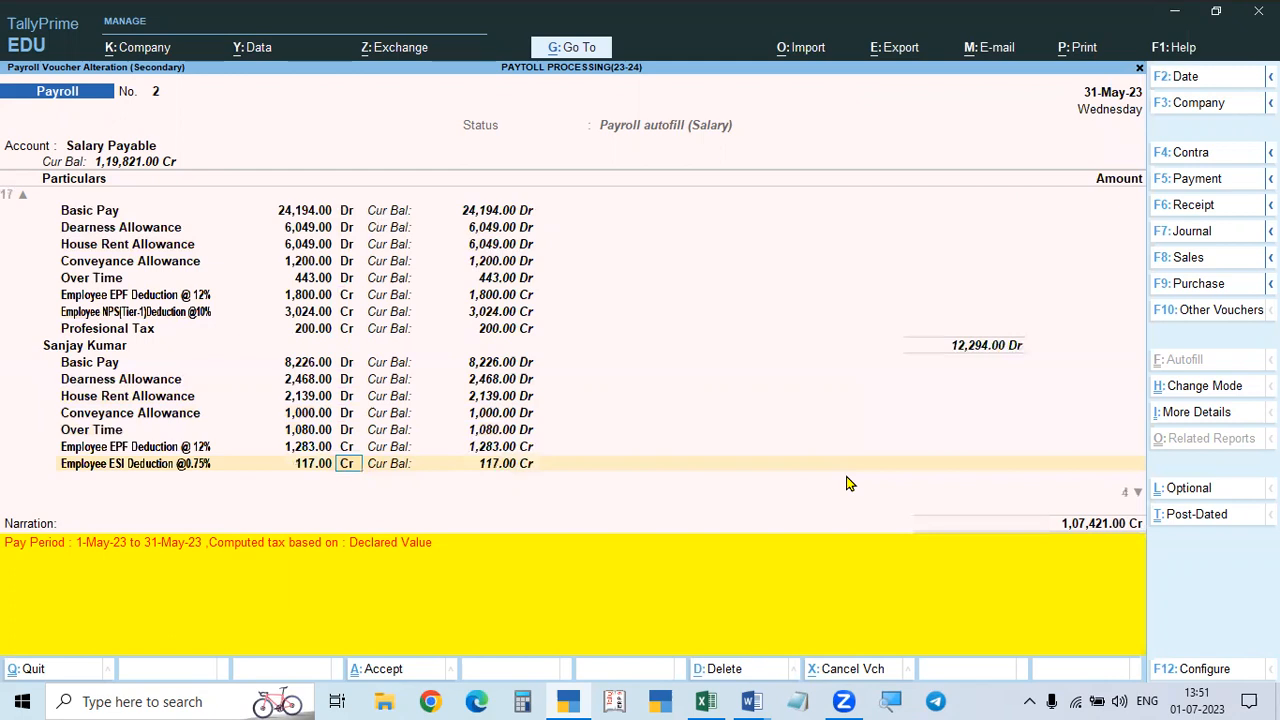
pyautogui.press('Return')
pyautogui.press('Return')
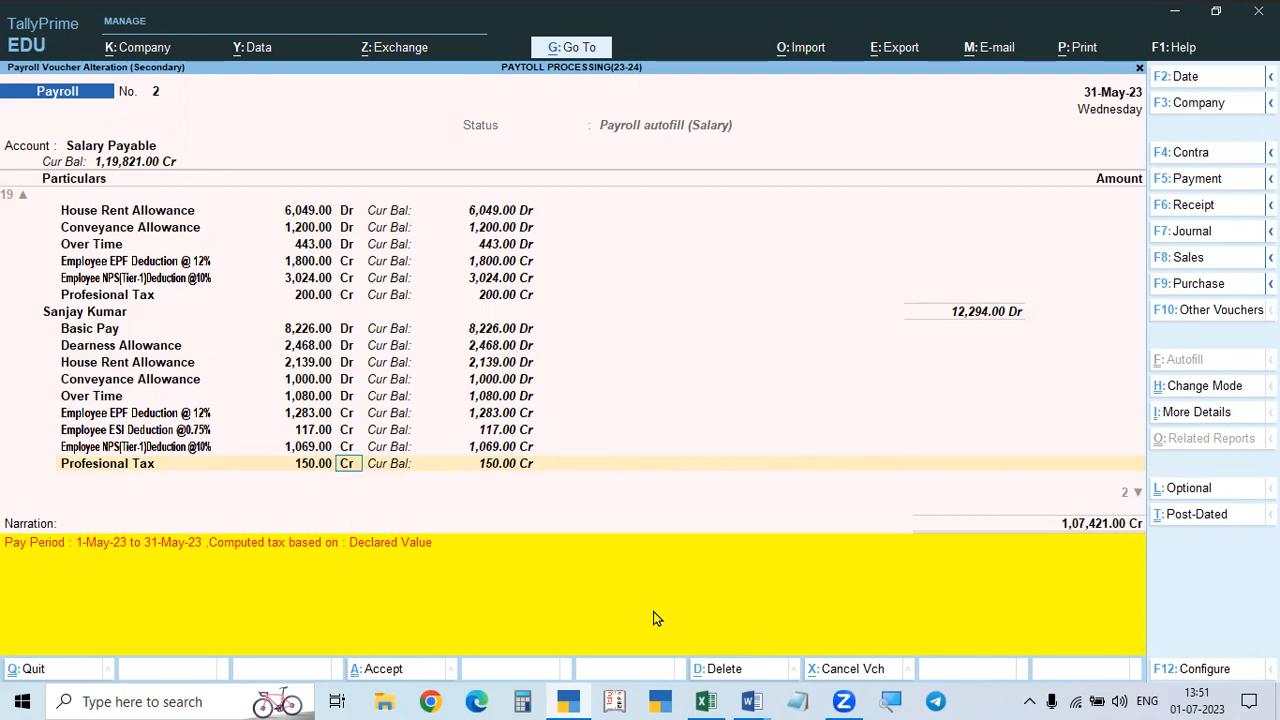
# Step: Save the salary payroll voucher and return to the Gateway of Tally
pyautogui.press('ctrl')
pyautogui.hotkey('ctrl', 'a')
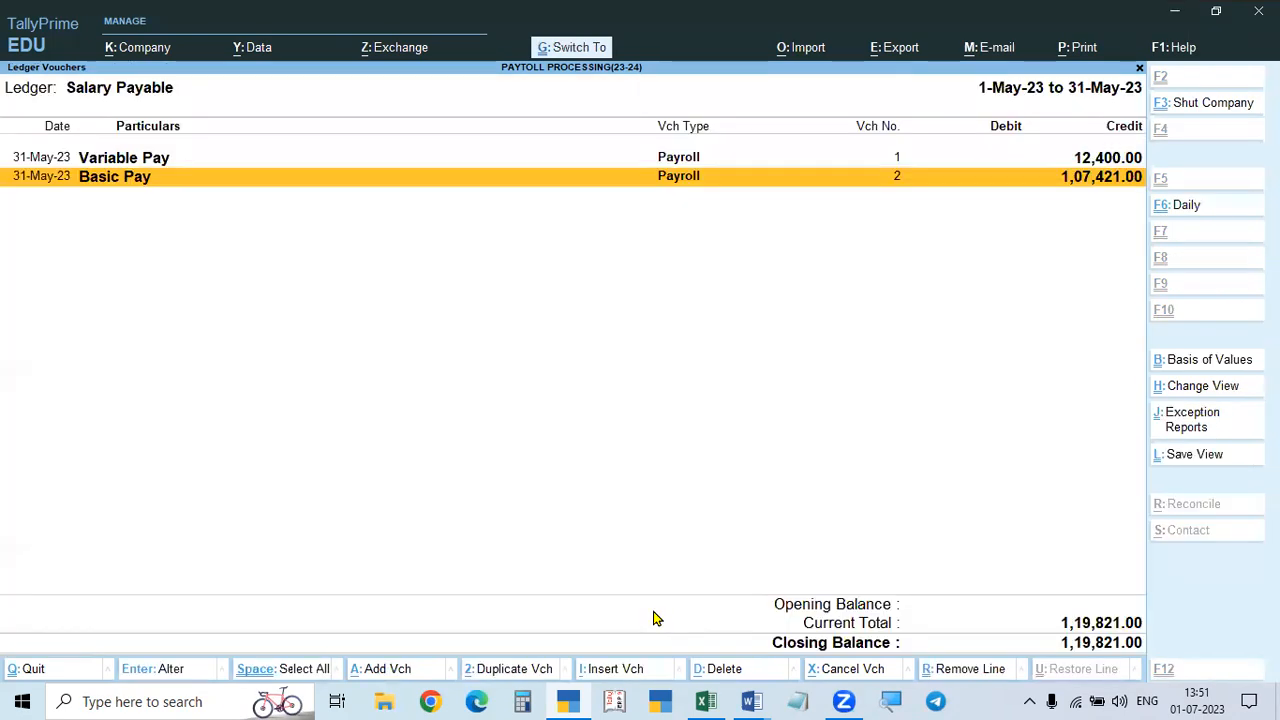
pyautogui.press('Escape')
pyautogui.press('Escape')
pyautogui.press('Escape')
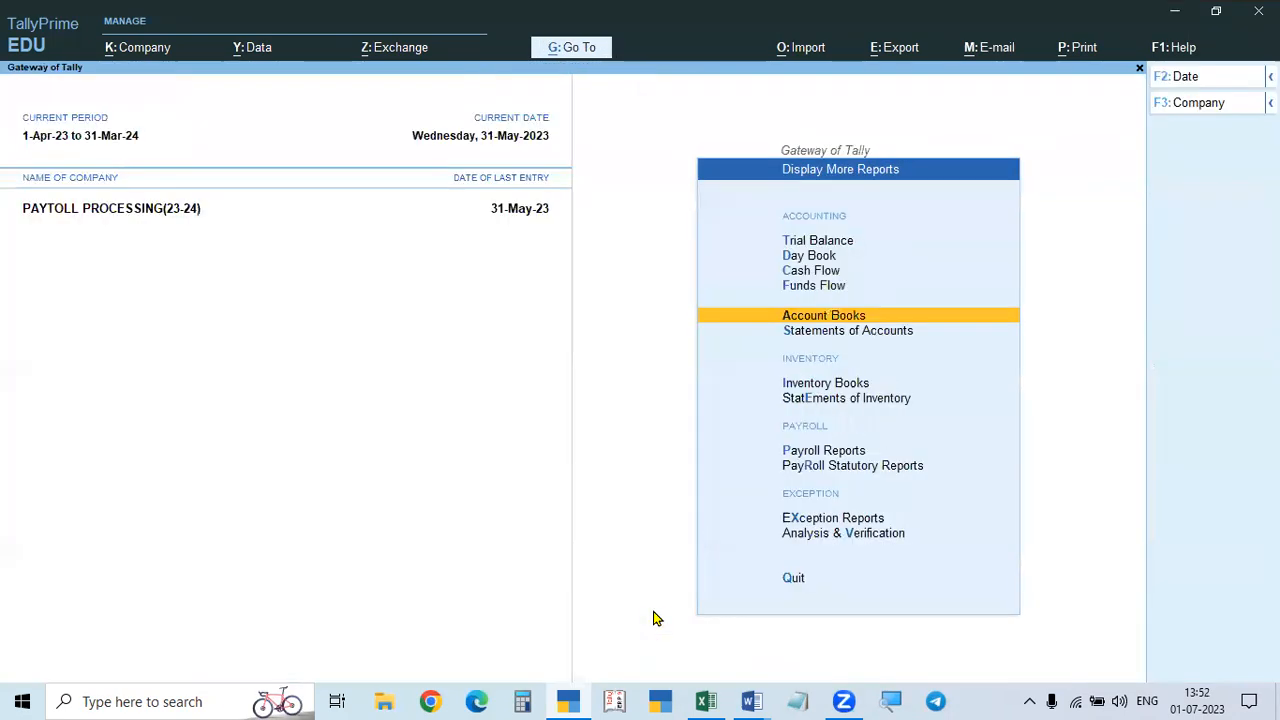
pyautogui.press('Escape')
pyautogui.press('Escape')
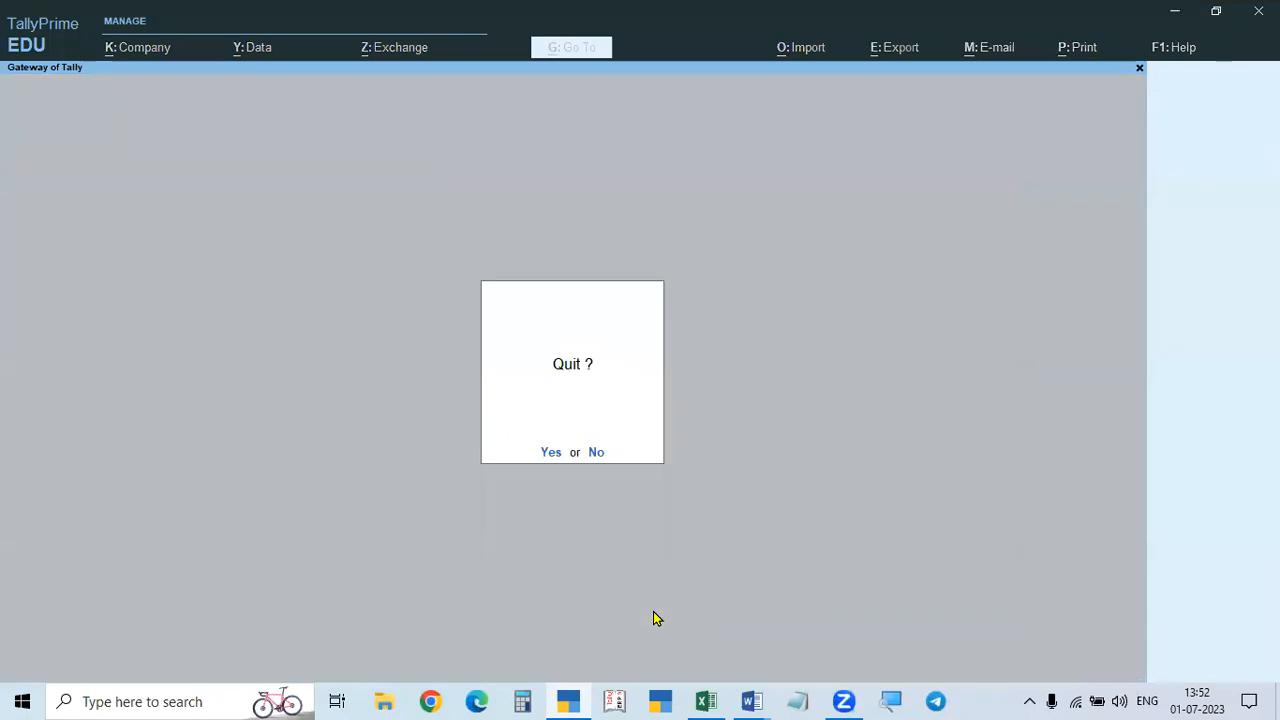
pyautogui.press('Escape')
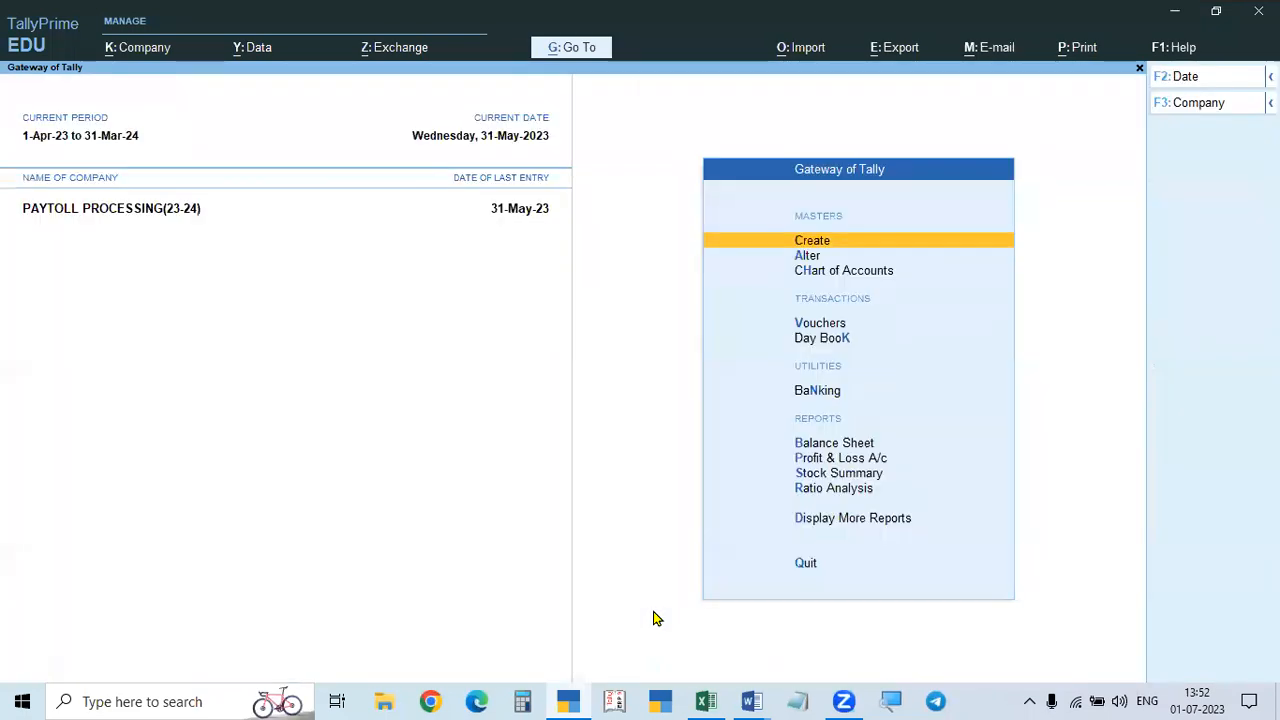
# Step: Start a new payroll voucher and set its payroll autofill to process PF Contribution
pyautogui.press('Down')
pyautogui.press('Down')
pyautogui.press('Down')
pyautogui.press('Return')
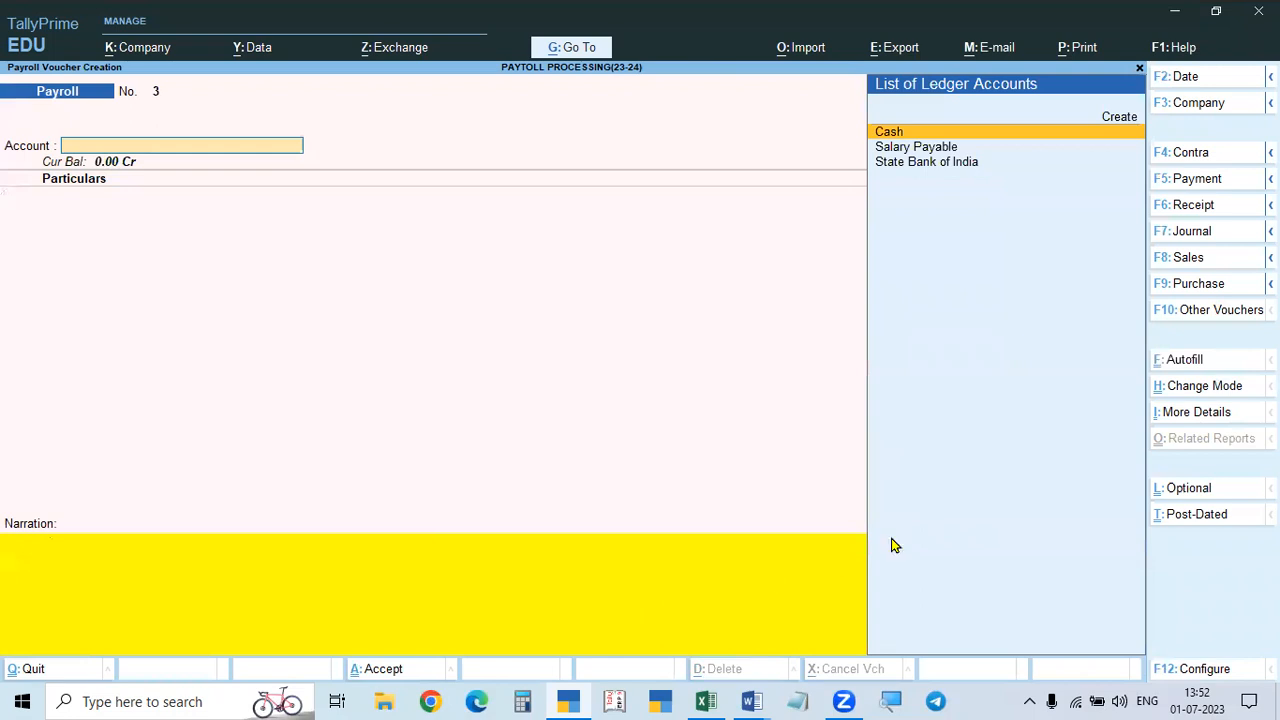
pyautogui.click(1205, 359)
pyautogui.press('Return')
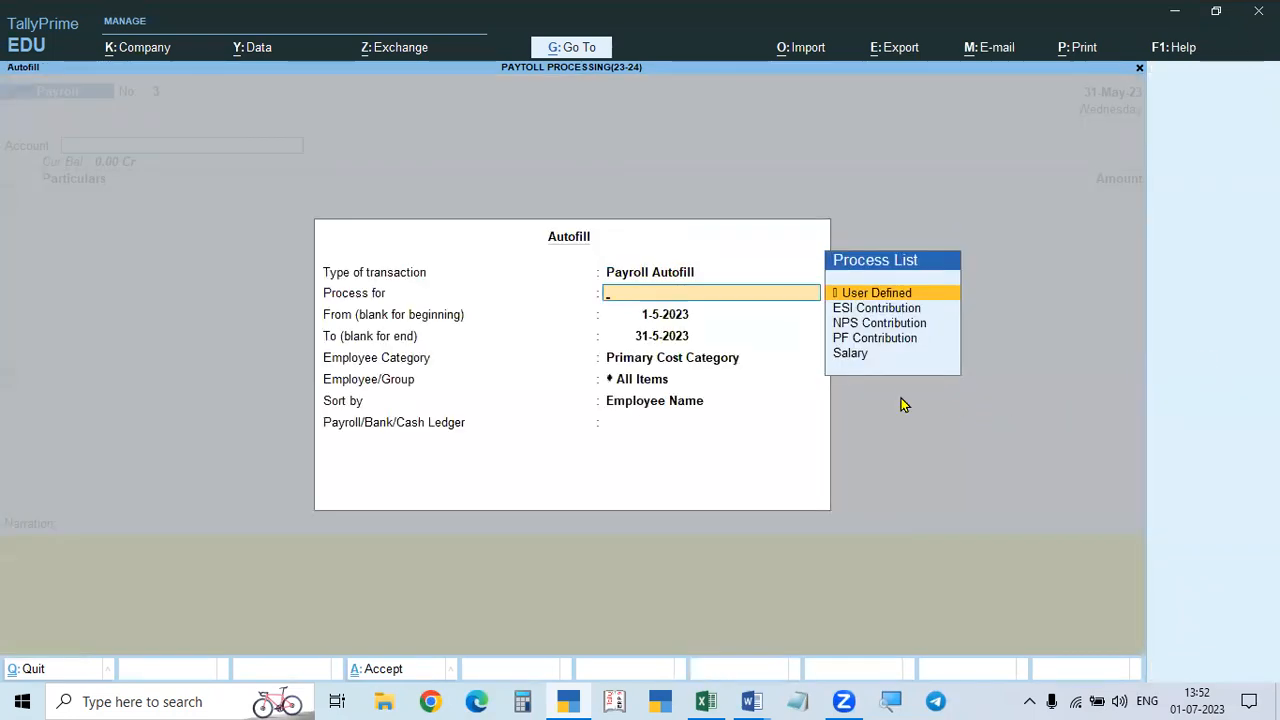
pyautogui.click(866, 340)
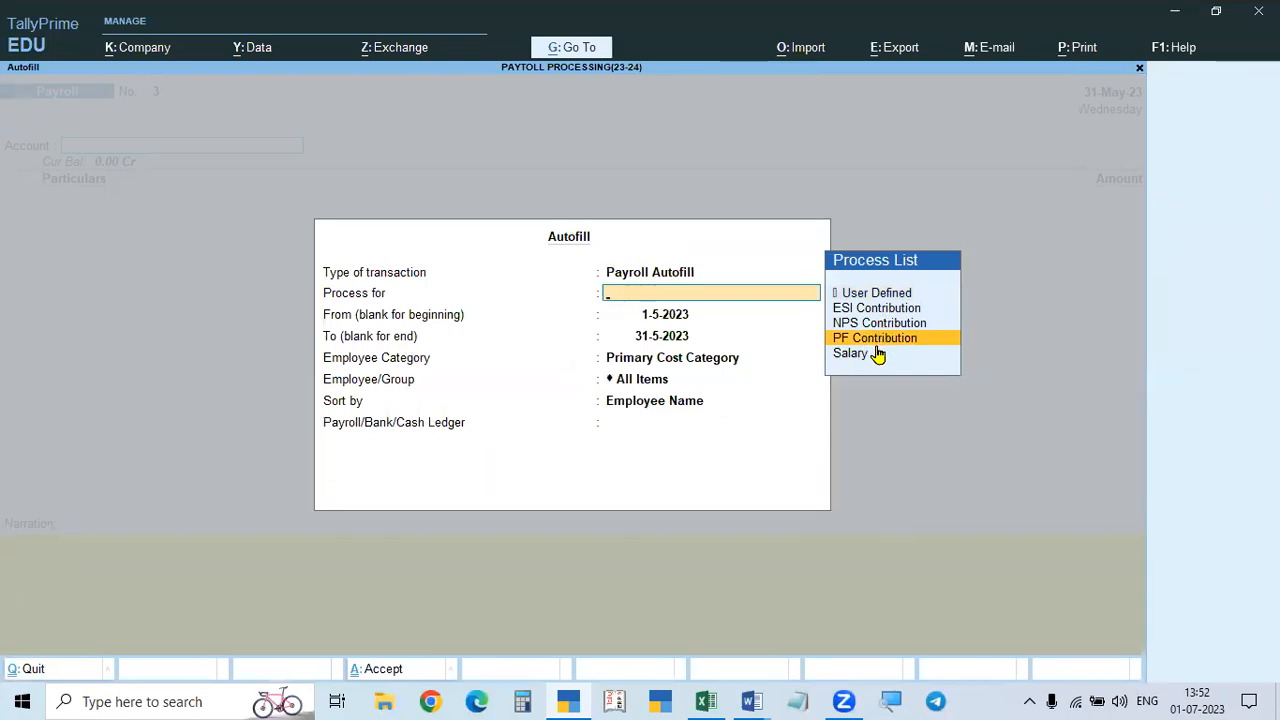
pyautogui.press('Return')
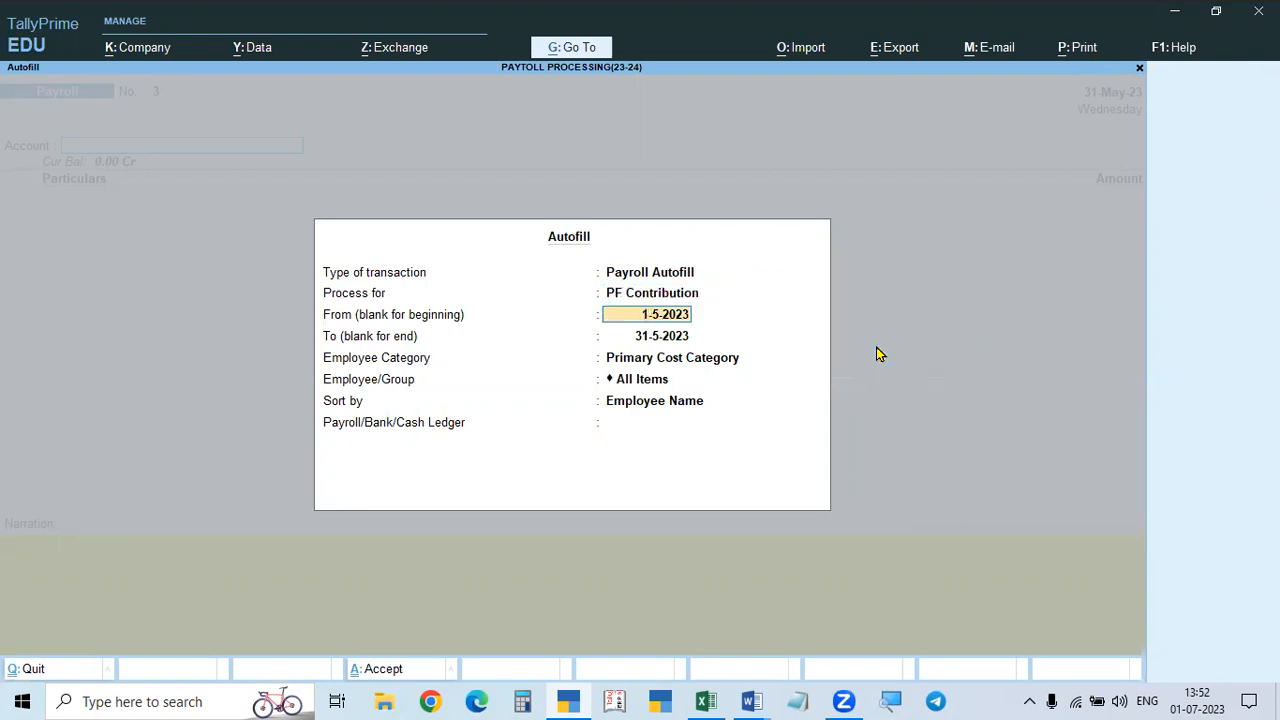
# Step: Keep the autofill period 1-5-2023 to 31-5-2023 and choose employee category Head Office, Hyderabad with All Items
pyautogui.press('Return')
pyautogui.press('Return')
pyautogui.press('Up')
pyautogui.press('Return')
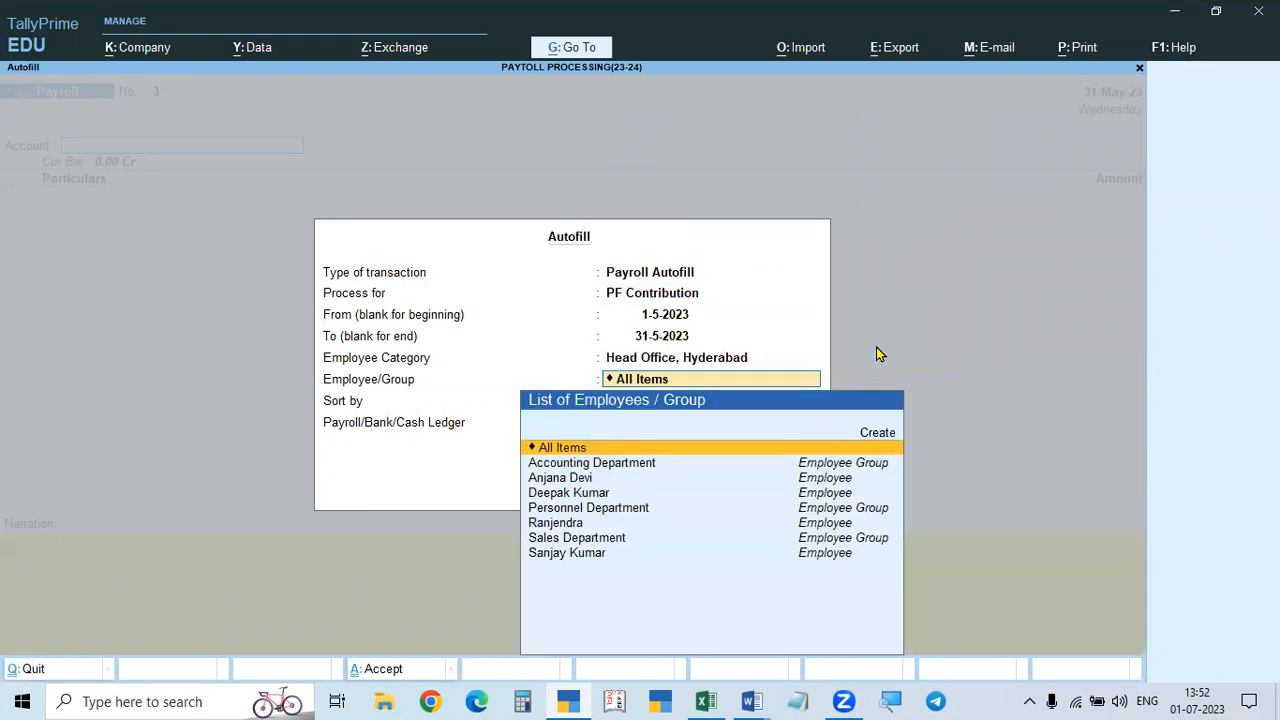
pyautogui.press('Return')
pyautogui.press('Down')
pyautogui.press('Return')
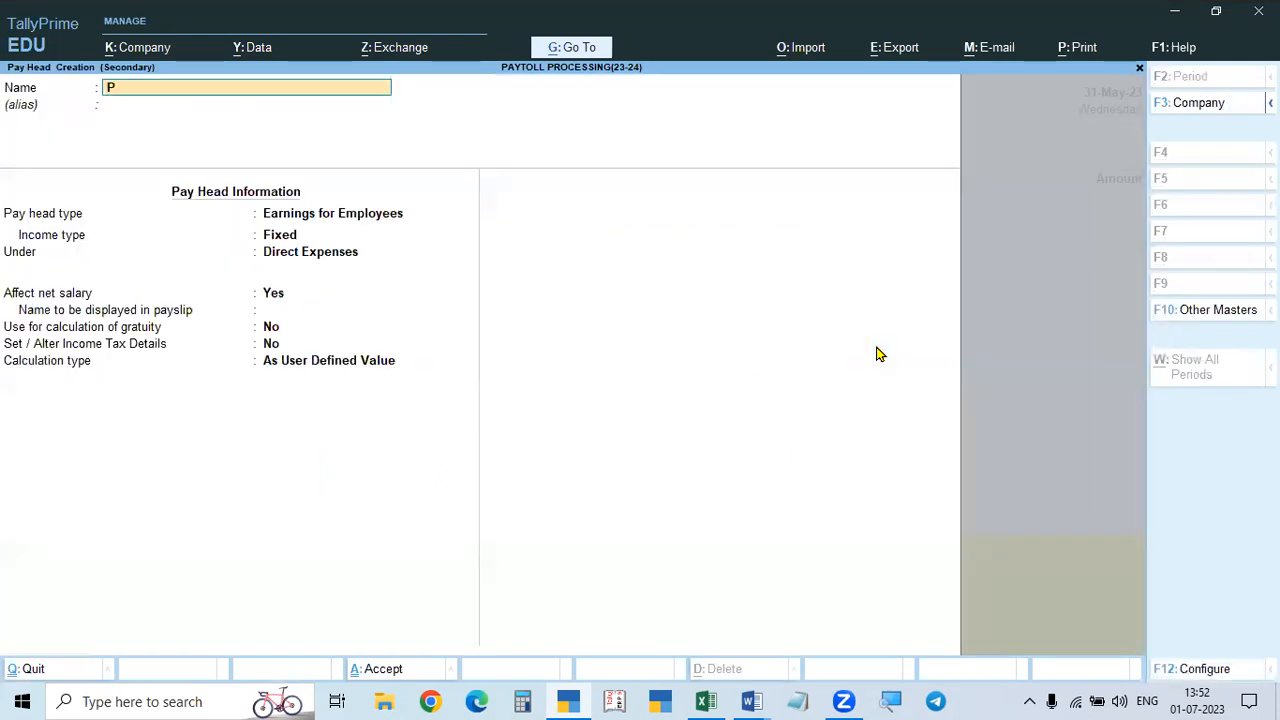
# Step: Create the PF Payable ledger with pay head type Not Applicable under Current Liabilities
pyautogui.write('Pg')
pyautogui.press('BackSpace')
pyautogui.write('G')
pyautogui.write('le')
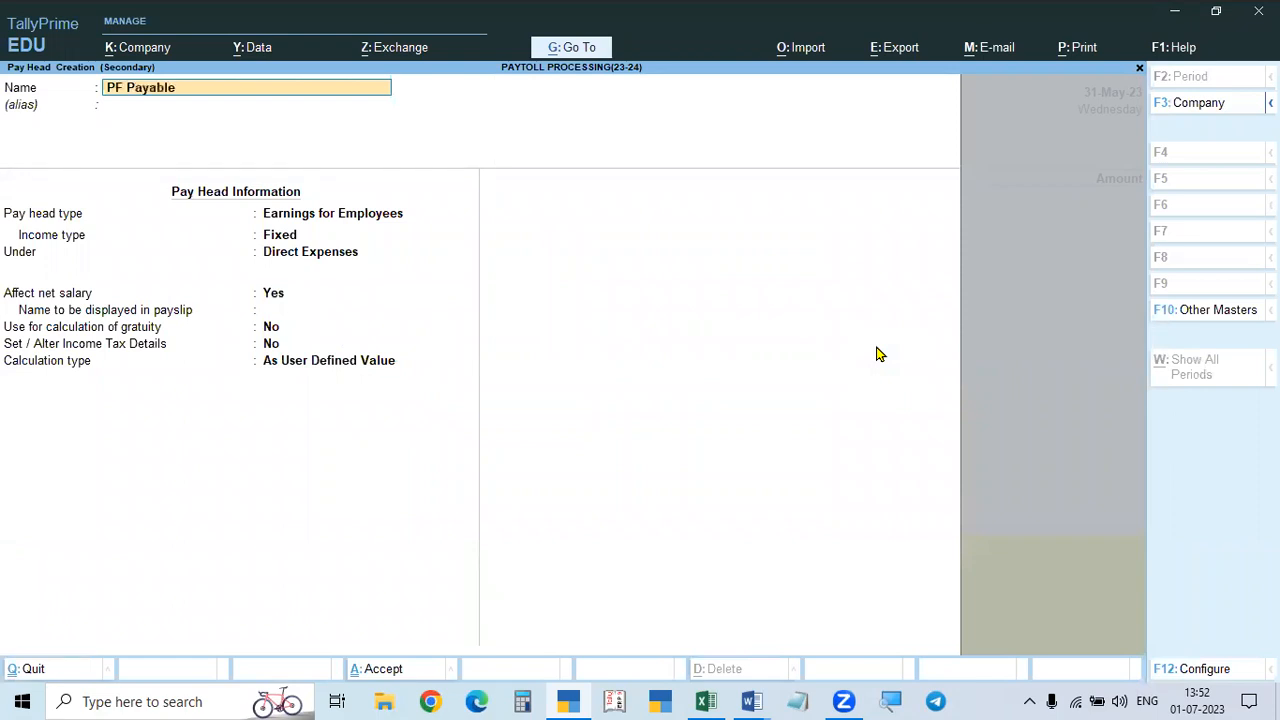
pyautogui.press('Return')
pyautogui.press('Return')
pyautogui.press('Up')
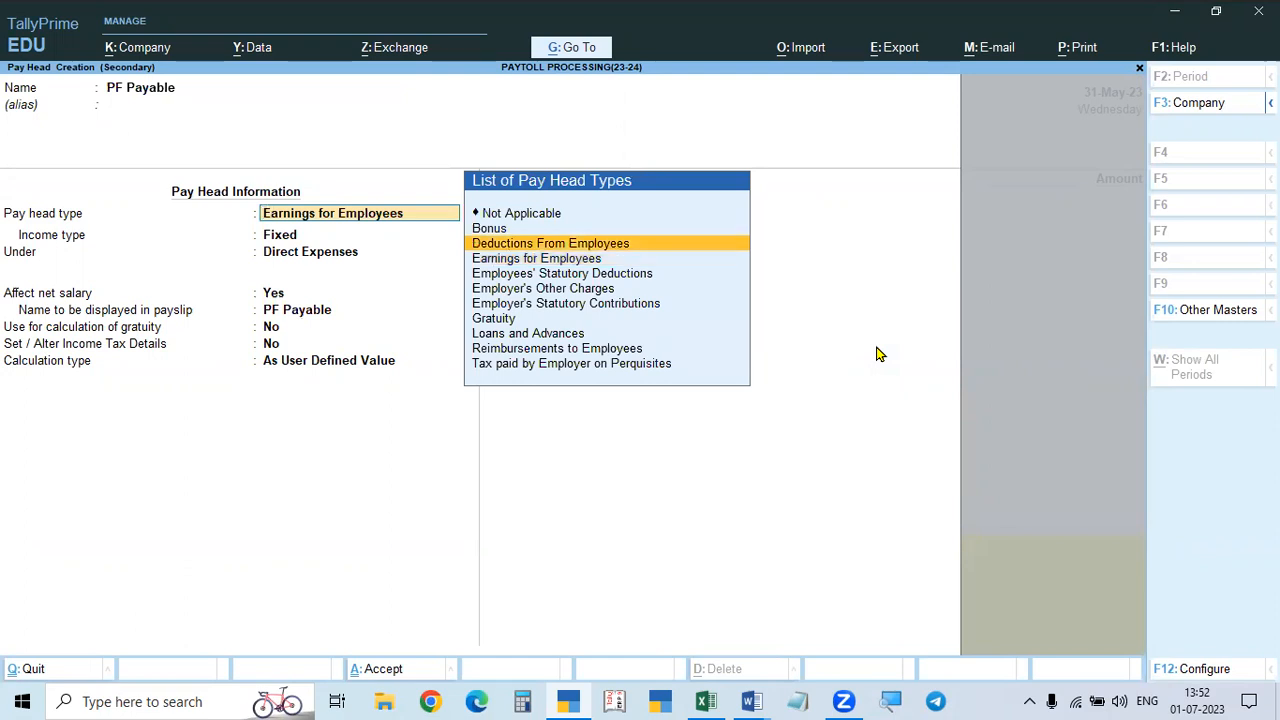
pyautogui.press('Up')
pyautogui.press('Up')
pyautogui.press('Return')
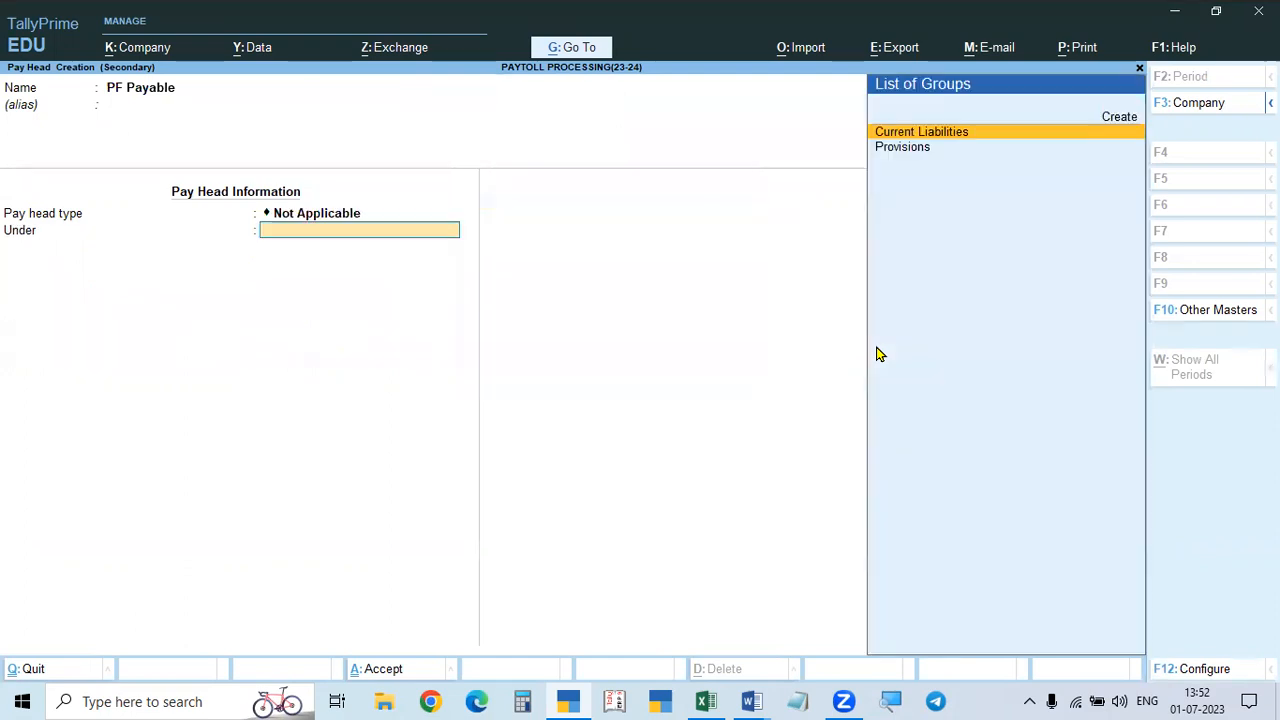
pyautogui.press('Return')
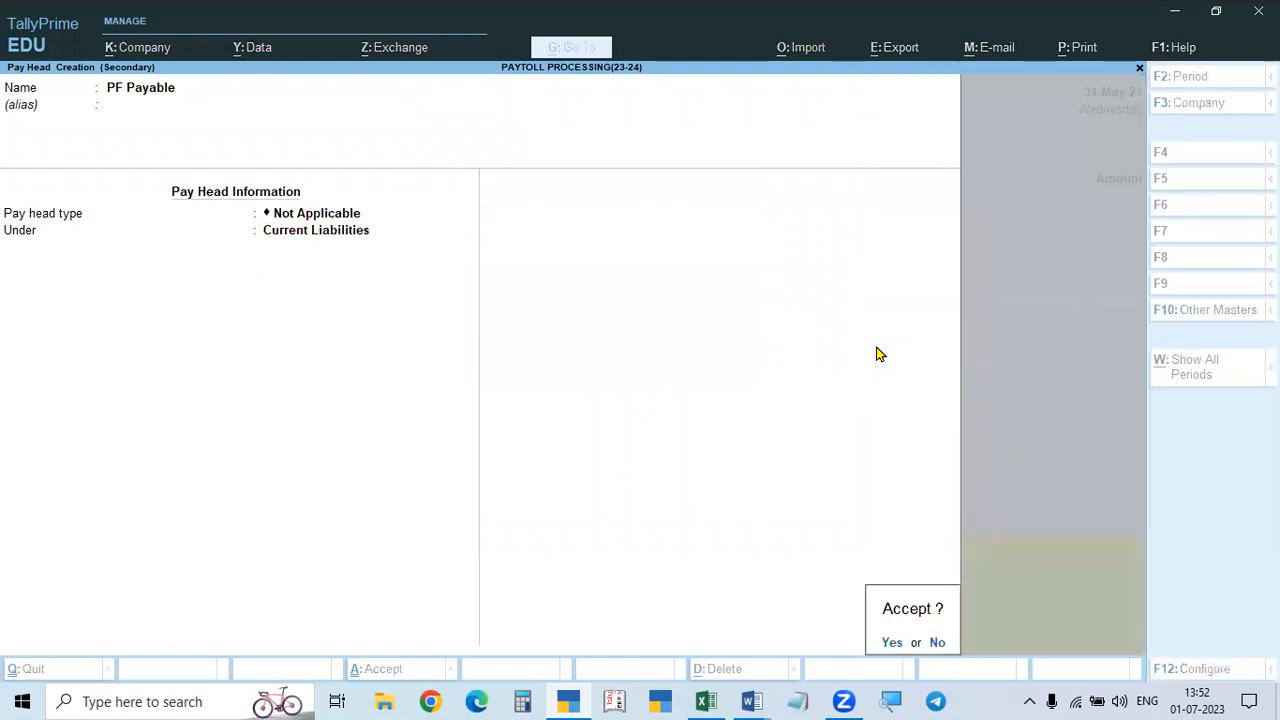
pyautogui.press('y')
# Step: Autofill the PF contribution voucher against PF Payable, save it and return to the Gateway of Tally
pyautogui.press('Return')
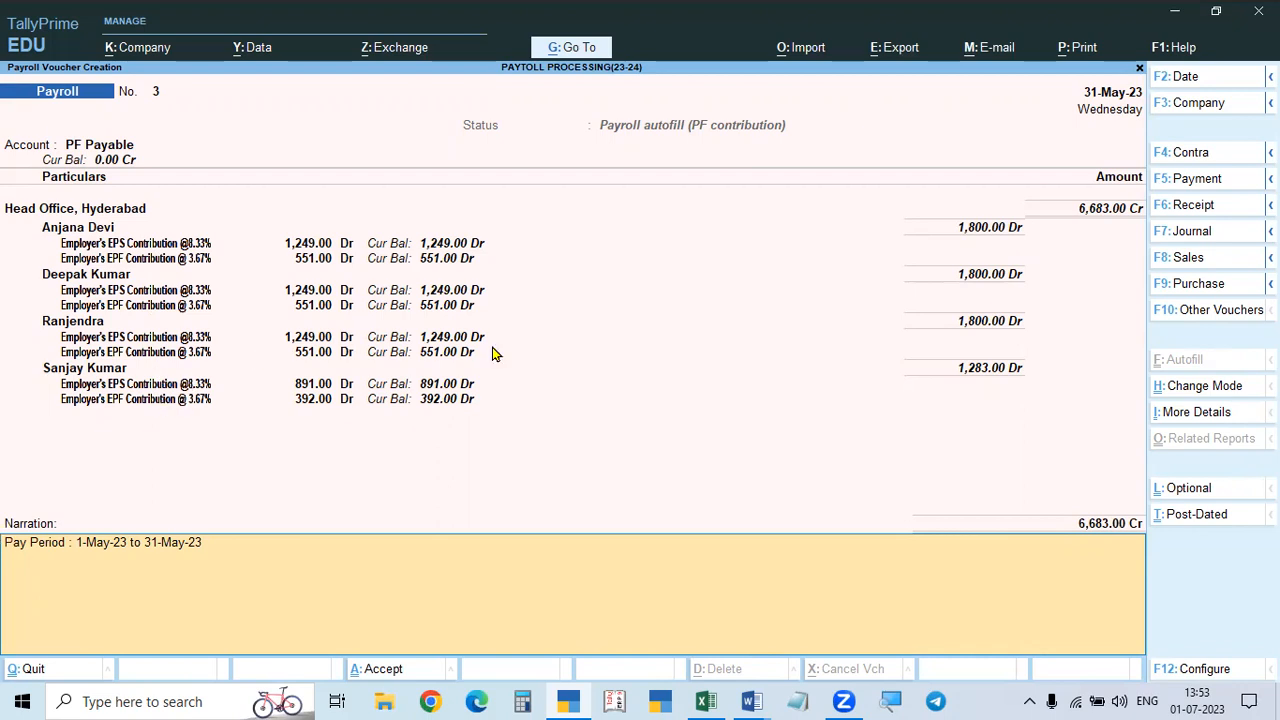
pyautogui.hotkey('ctrl', 'a')
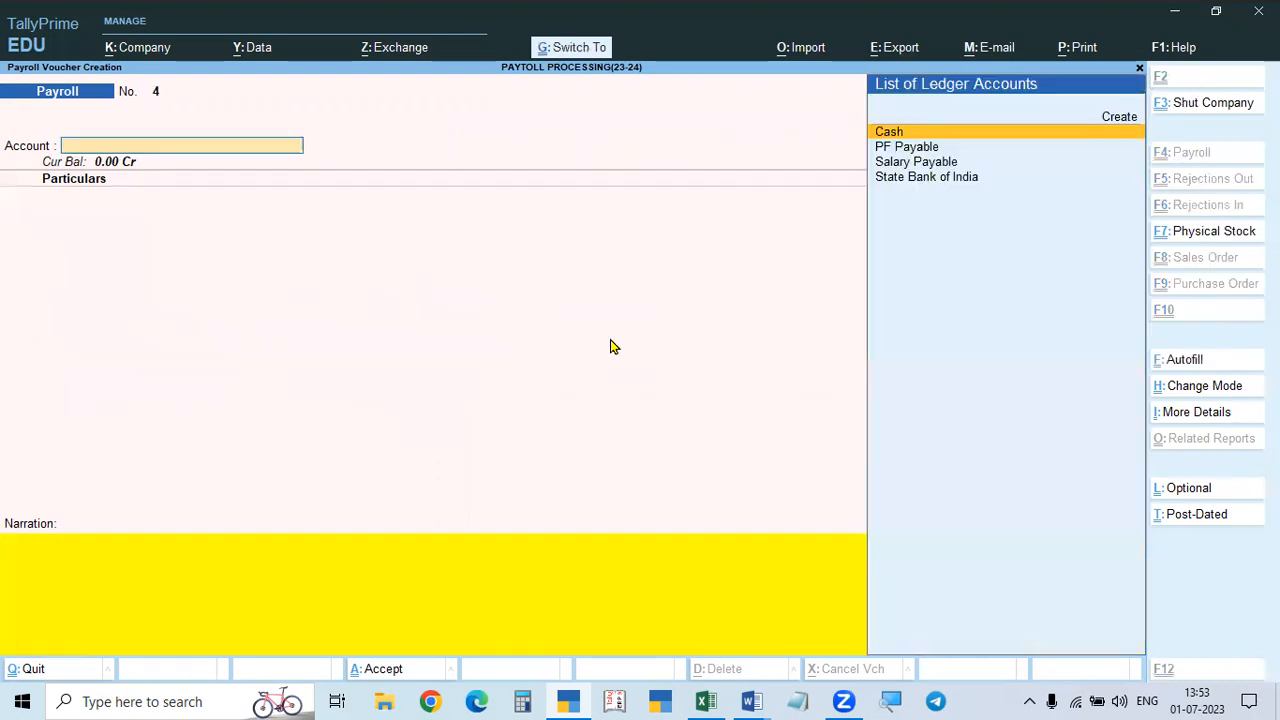
pyautogui.press('Escape')
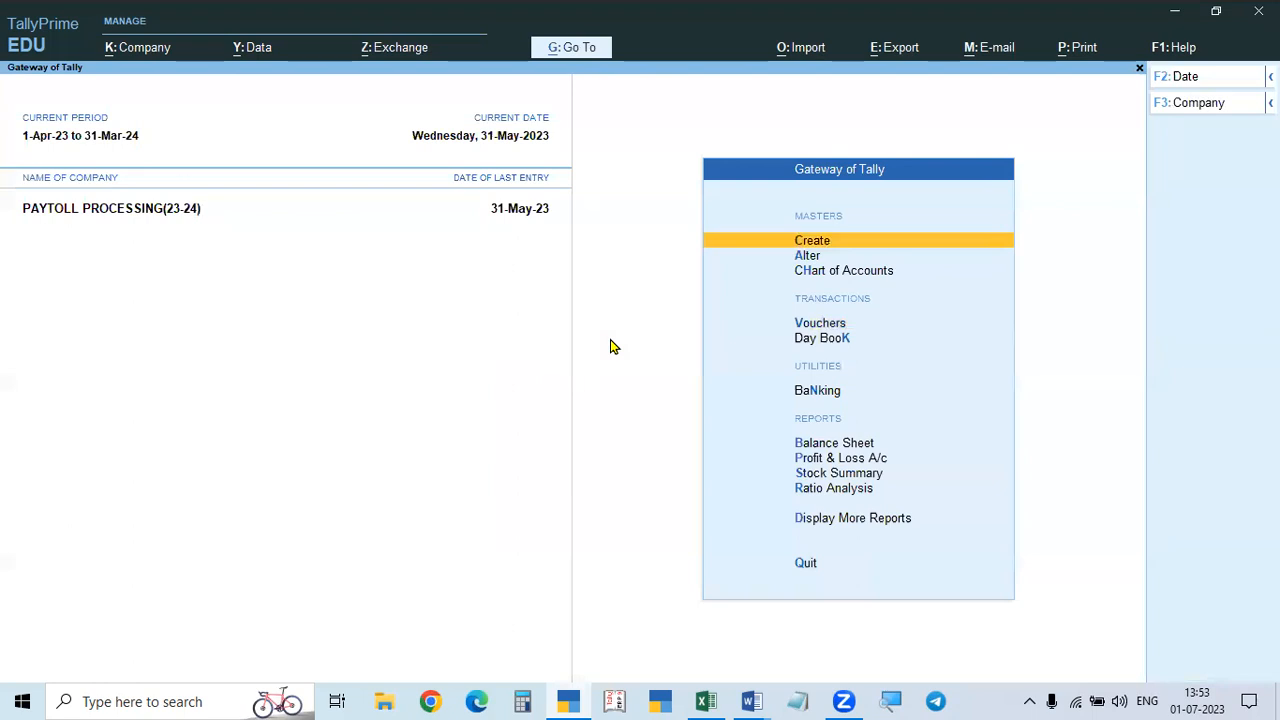
# Step: Display the ledger vouchers of the PF Payable account
pyautogui.write('dal')
pyautogui.write('Pf')
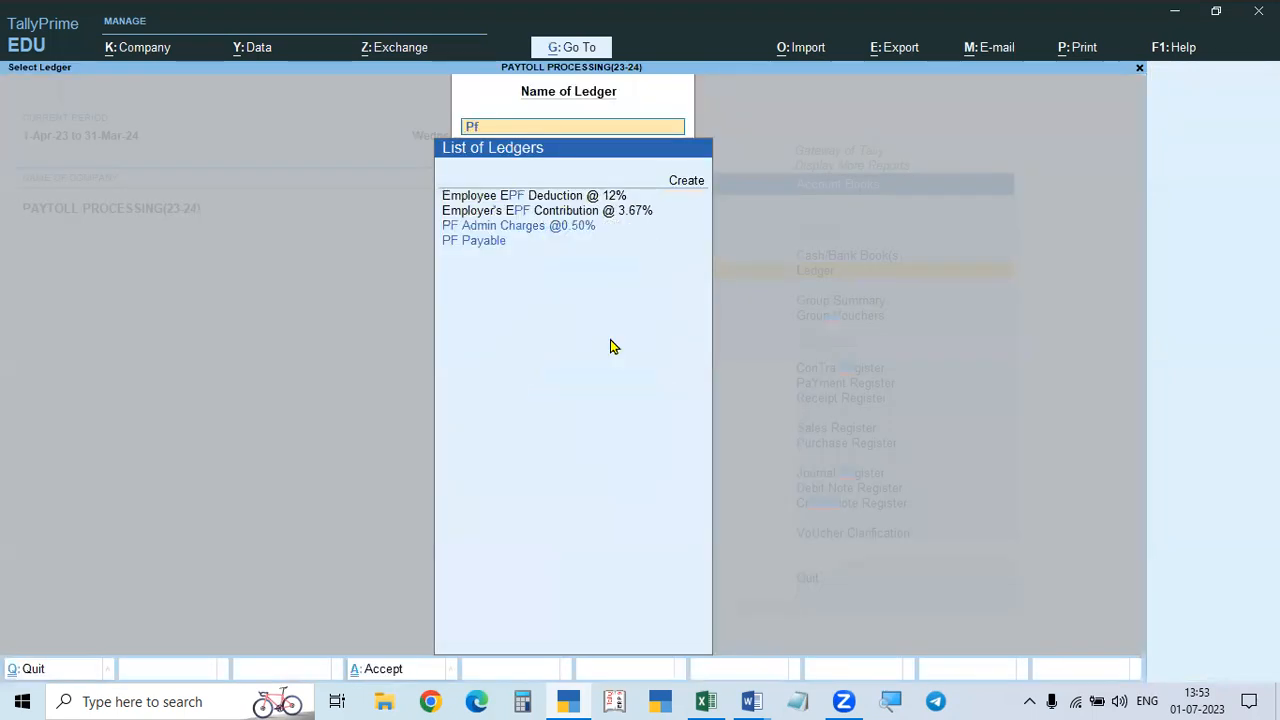
pyautogui.press('Down')
pyautogui.press('Down')
pyautogui.press('Down')
pyautogui.press('Return')
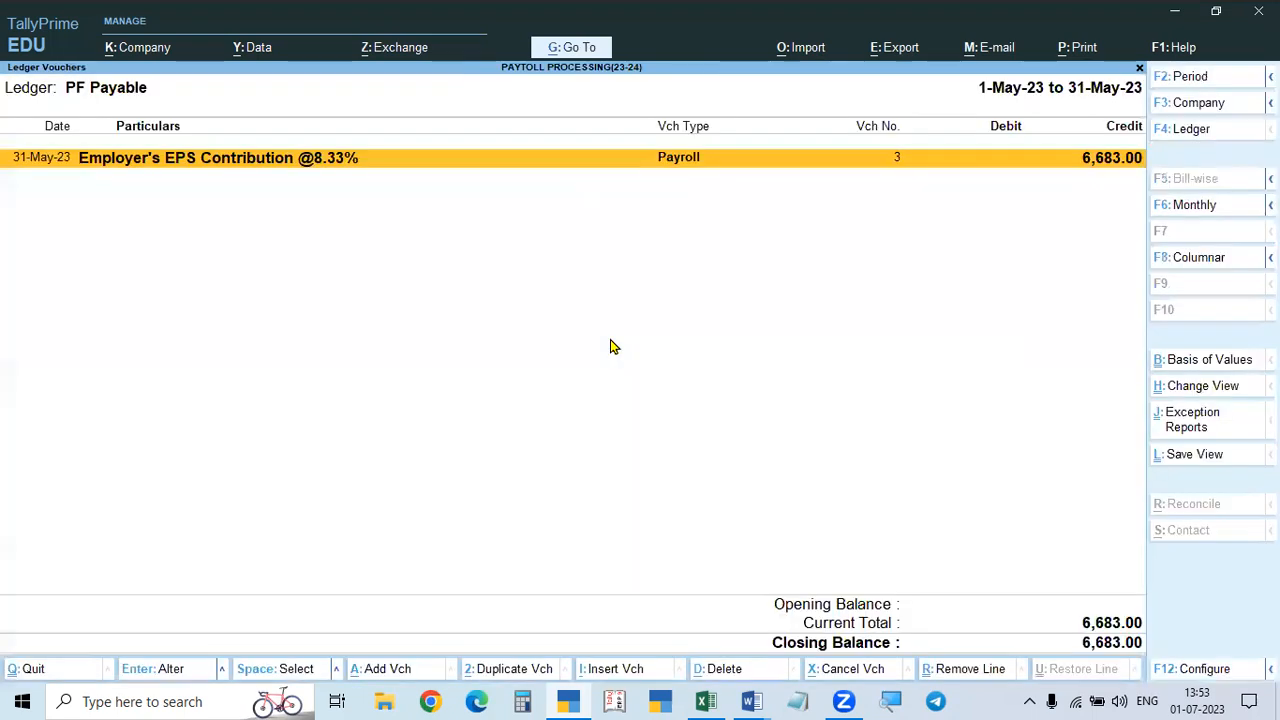
# Step: Open the PF contribution voucher and check the first employee's employer EPS and EPF contribution lines
pyautogui.press('Return')
pyautogui.press('Return')
pyautogui.press('Return')
pyautogui.press('Return')
pyautogui.press('Return')
pyautogui.press('Return')
pyautogui.press('Return')
pyautogui.press('Return')
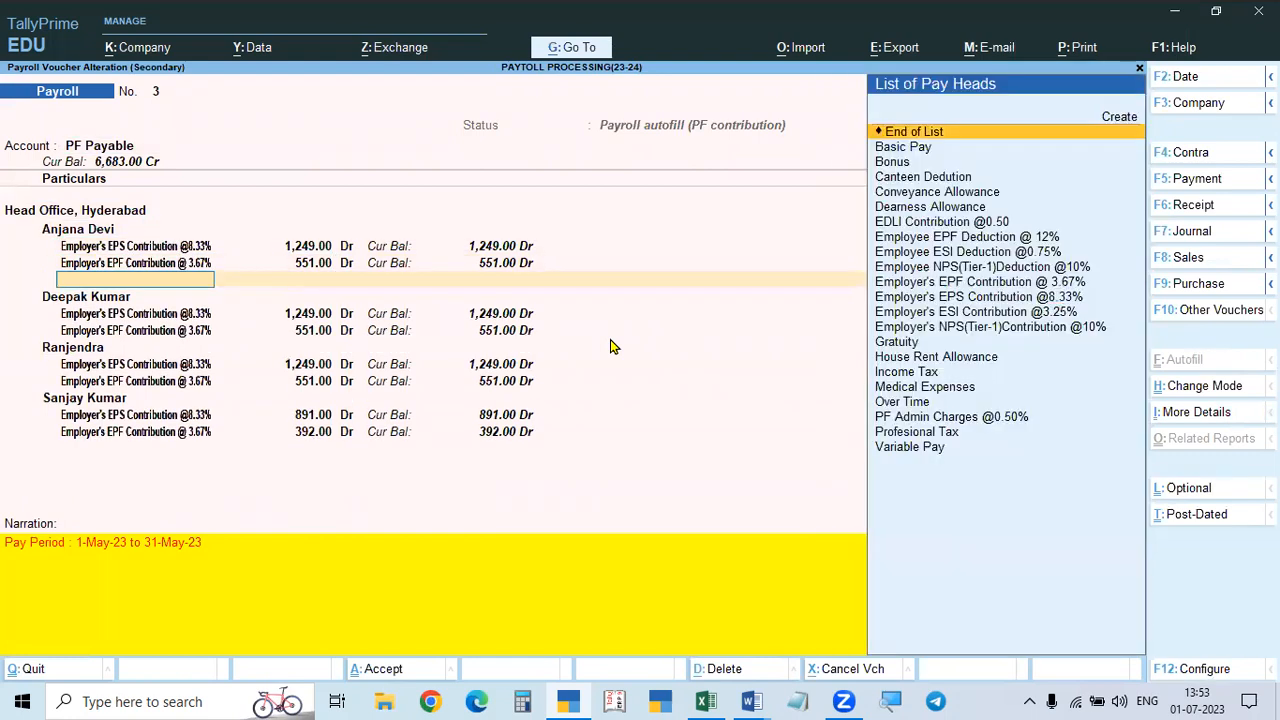
# Step: Check the remaining three employees' employer EPS and EPF contribution lines, then go back to the Gateway of Tally
pyautogui.press('Return')
pyautogui.press('Return')
pyautogui.press('Return')
pyautogui.press('Return')
pyautogui.press('Return')
pyautogui.press('Return')
pyautogui.press('Return')
pyautogui.press('Return')
pyautogui.press('Return')
pyautogui.press('Return')
pyautogui.press('Return')
pyautogui.press('Return')
pyautogui.press('Return')
pyautogui.press('Return')
pyautogui.press('Return')
pyautogui.press('Return')
pyautogui.press('Return')
pyautogui.press('Return')
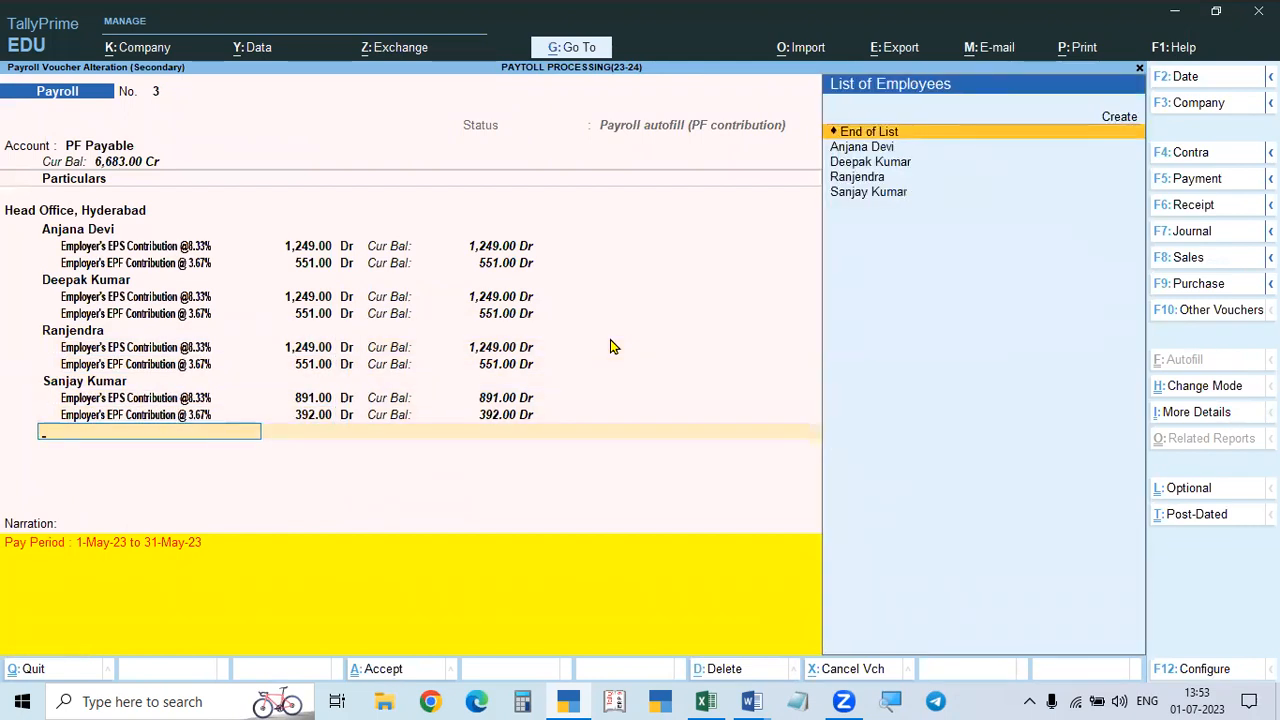
pyautogui.press('Return')
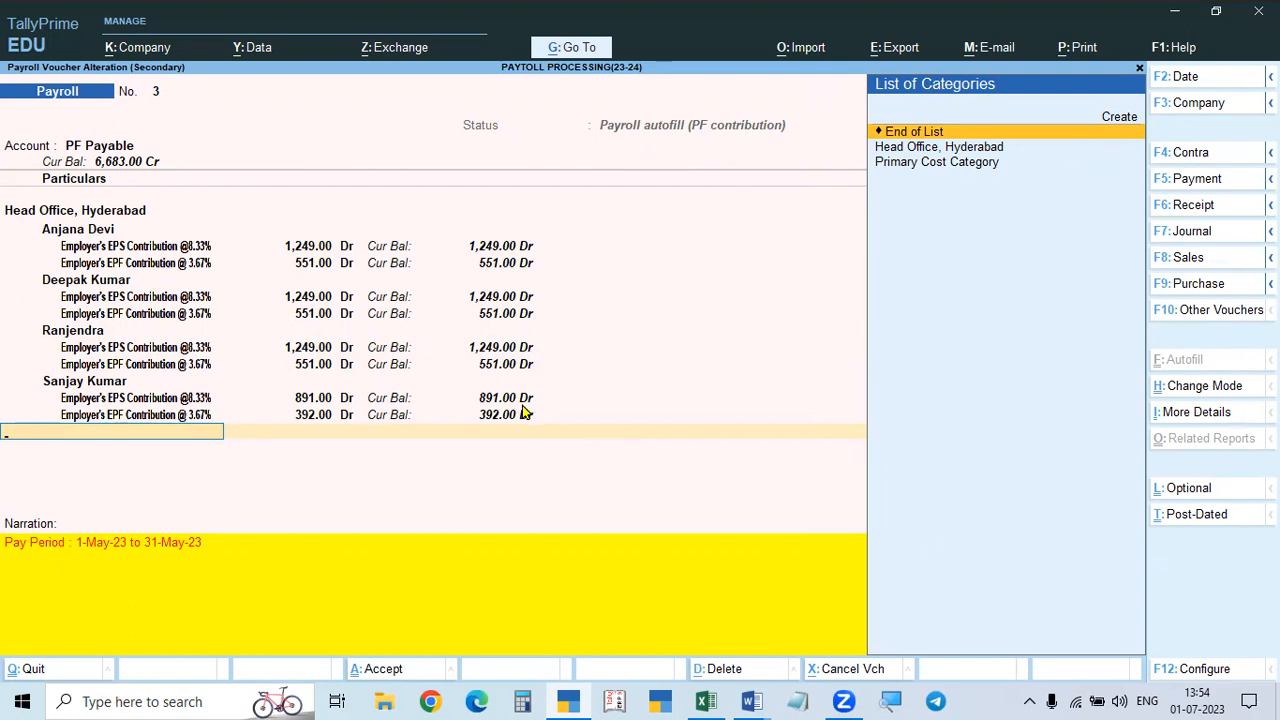
pyautogui.press('Escape')
pyautogui.press('Escape')
pyautogui.press('Escape')
pyautogui.press('Escape')
pyautogui.press('Home')
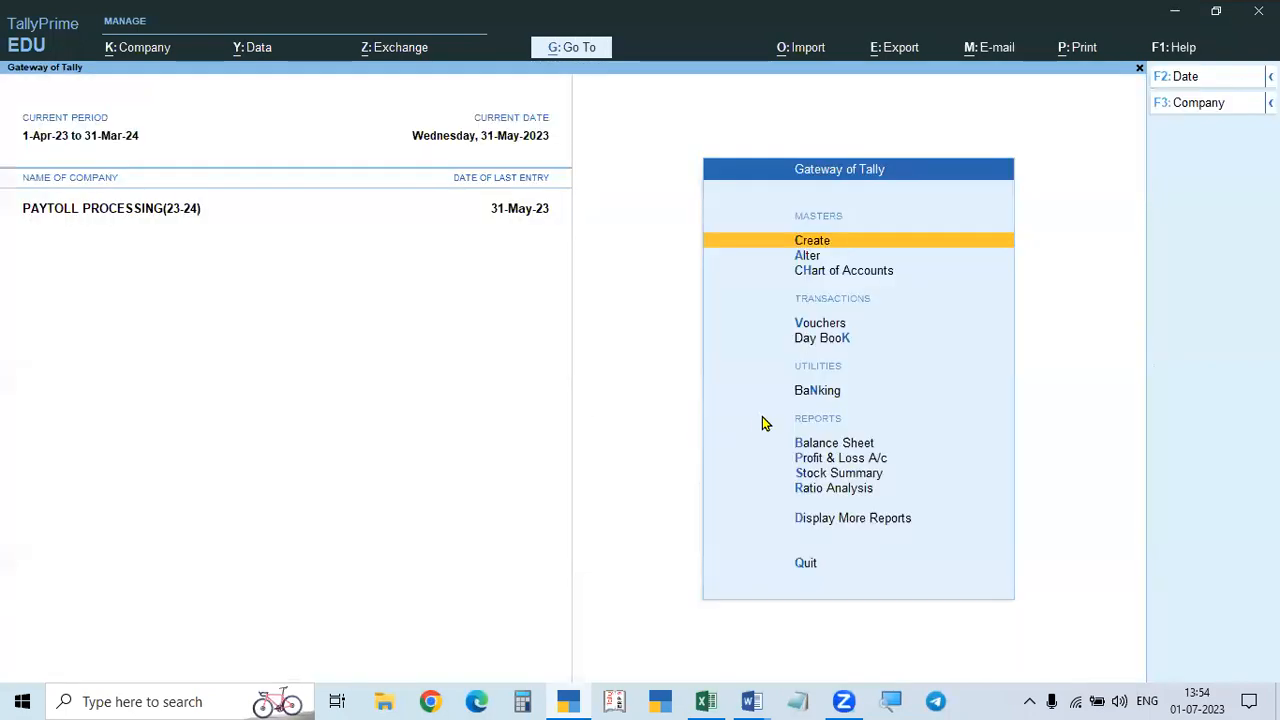
pyautogui.click(821, 324)
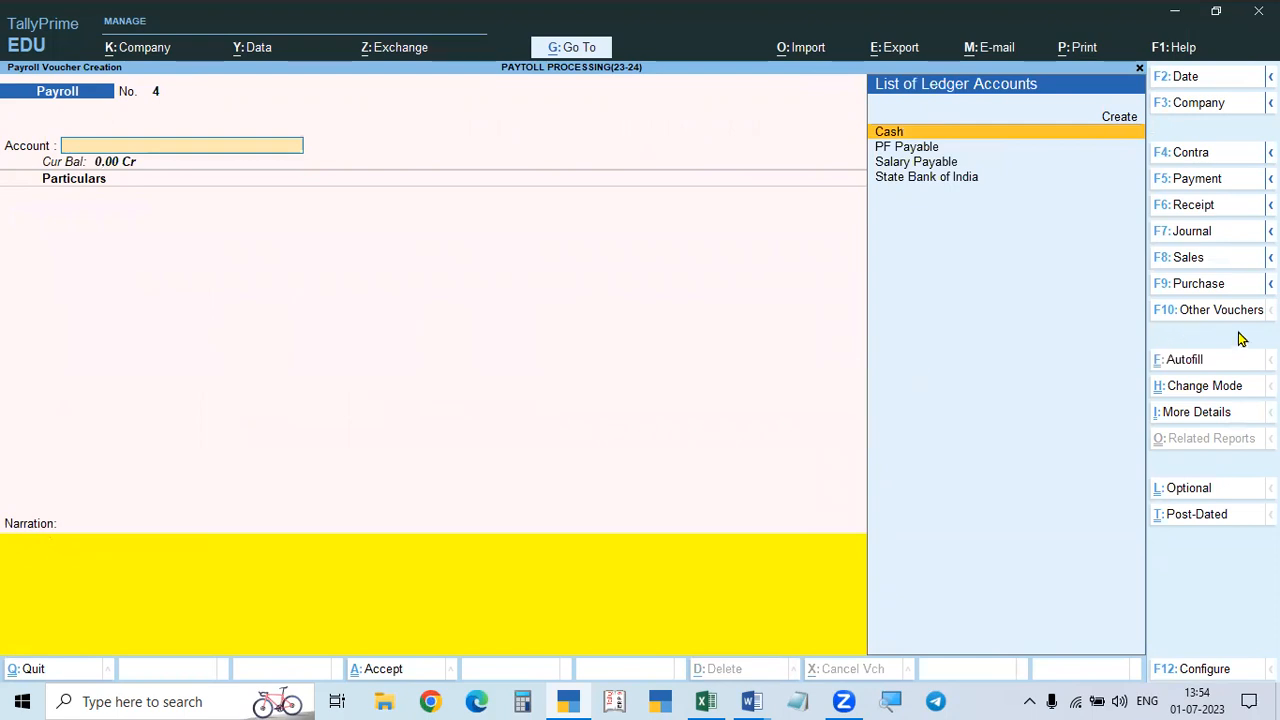
pyautogui.click(1186, 362)
pyautogui.press('Return')
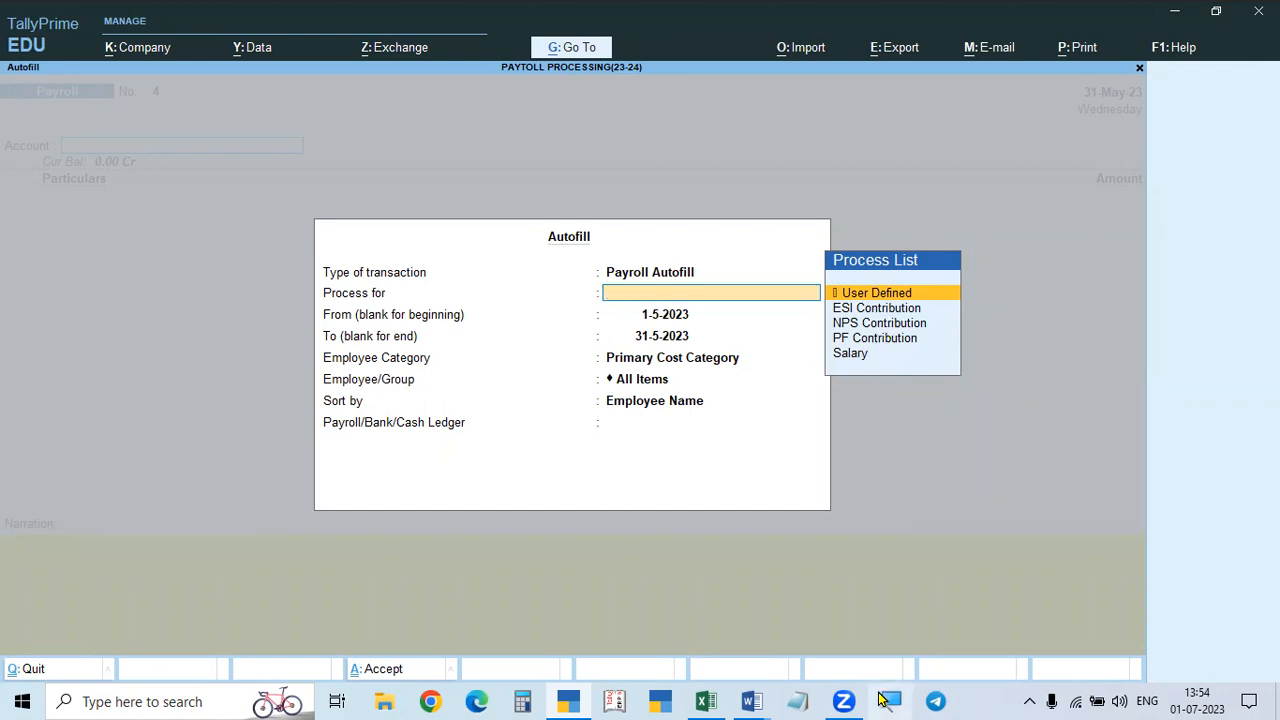
pyautogui.press('Escape')
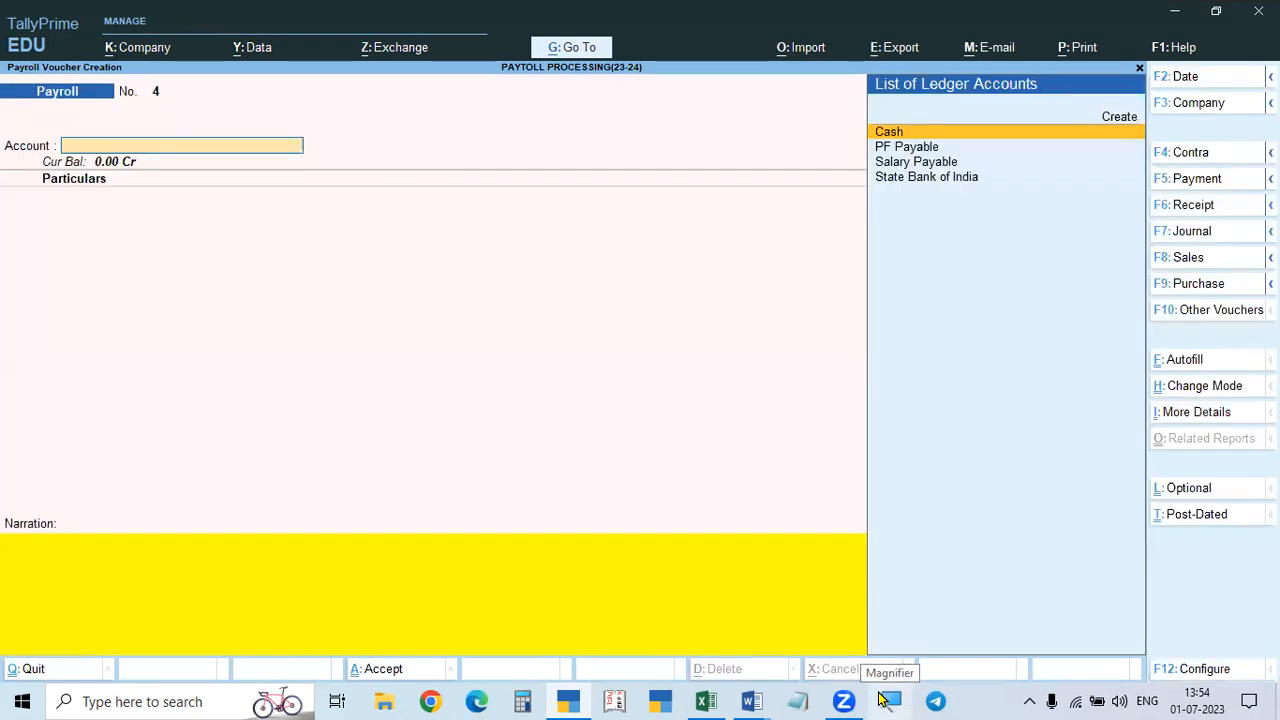
pyautogui.press('Escape')
pyautogui.press('Escape')
pyautogui.press('Escape')
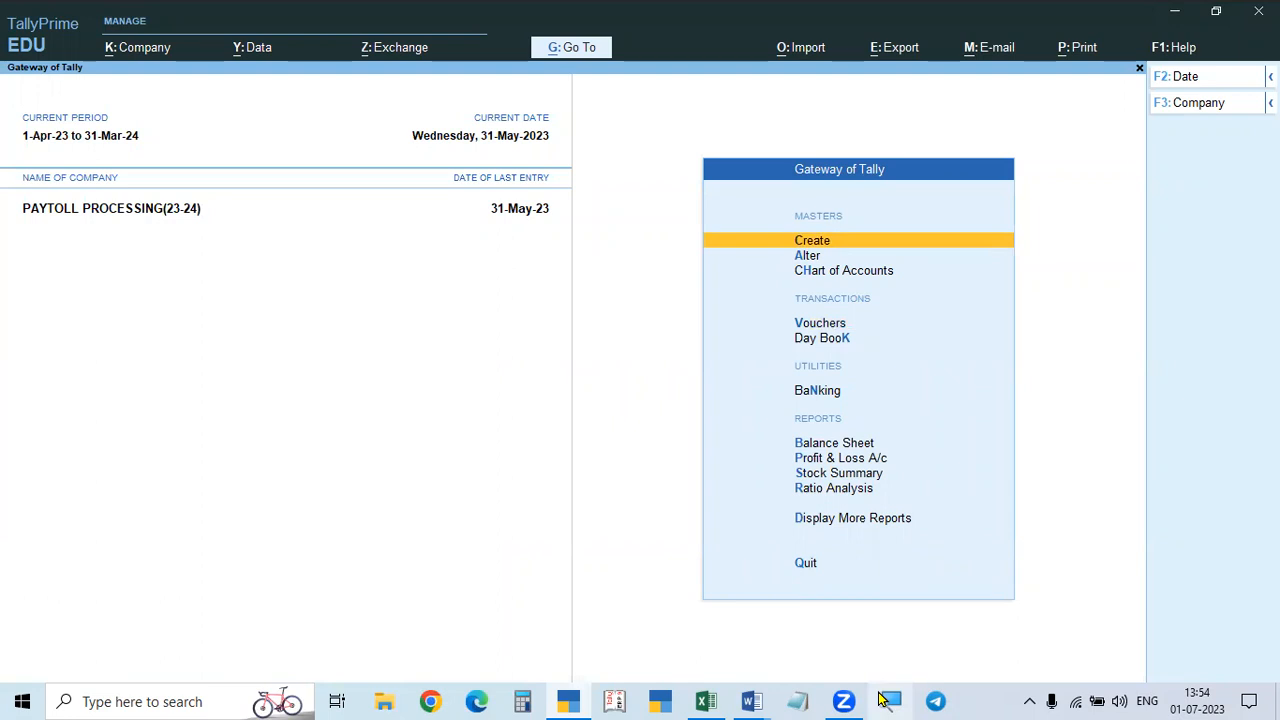
# Step: Start a new payment voucher and set its date to 31.5
pyautogui.press('Down')
pyautogui.press('Down')
pyautogui.press('Down')
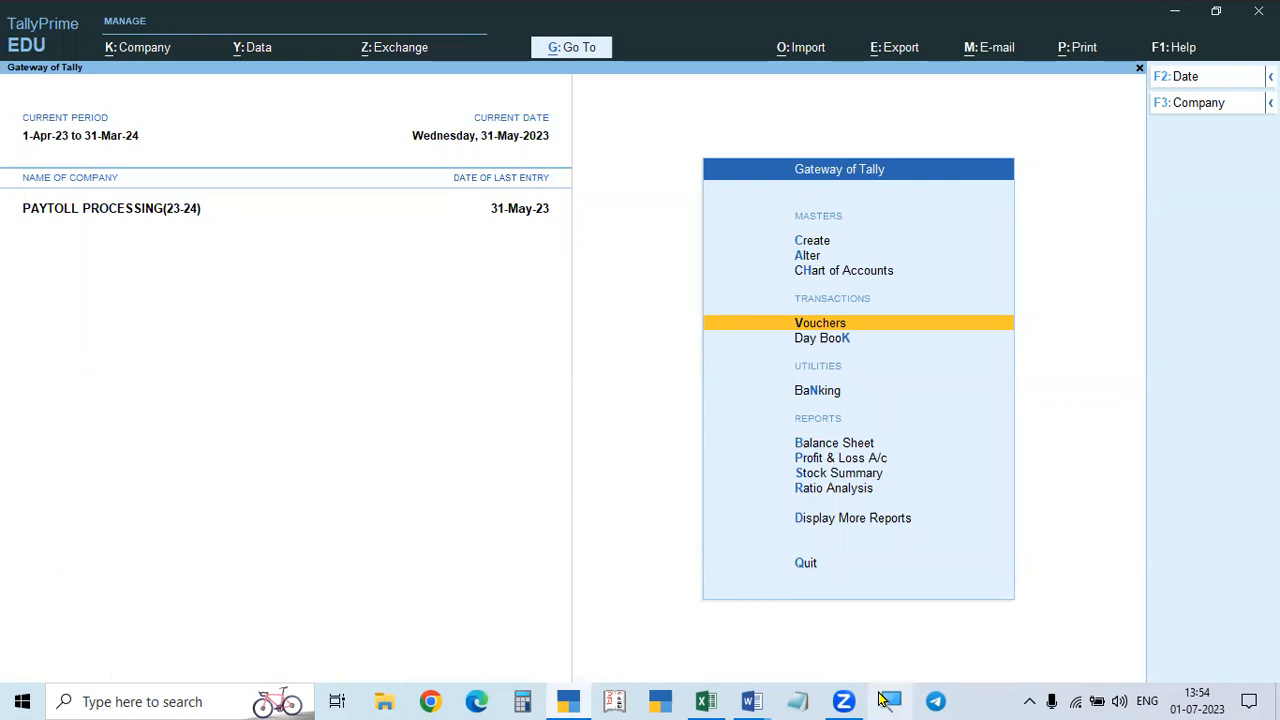
pyautogui.press('Return')
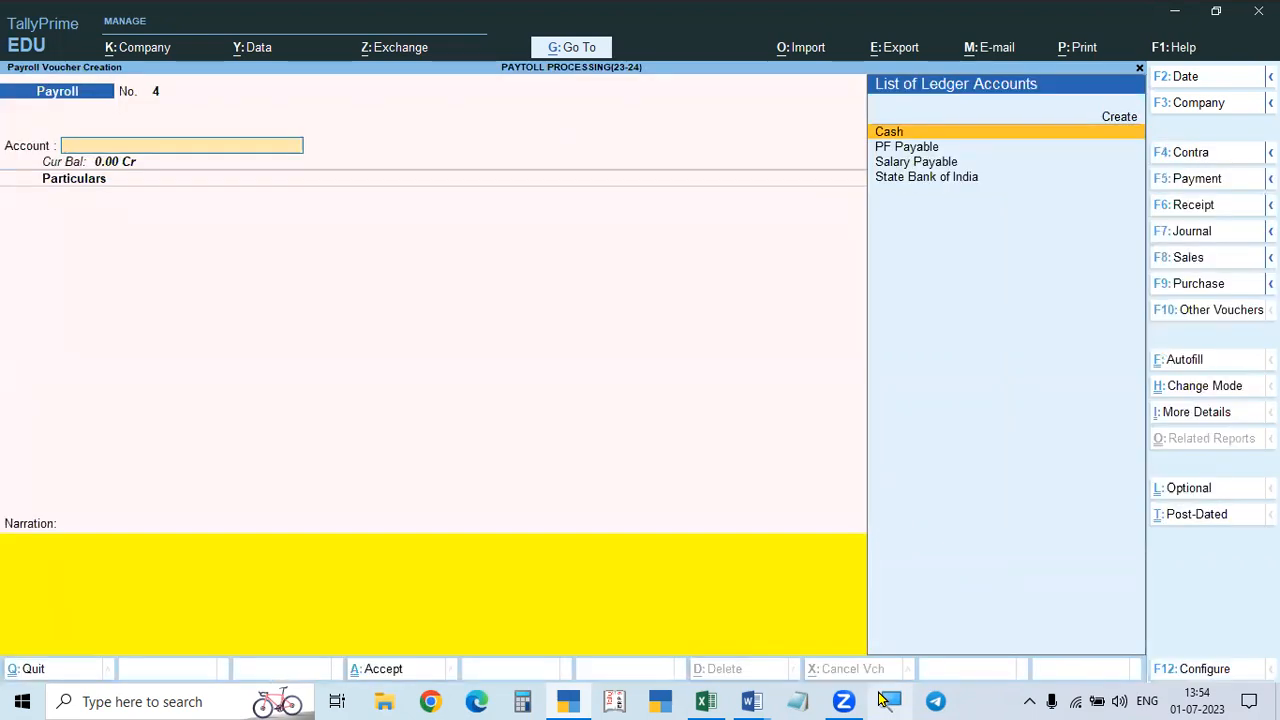
pyautogui.press('F5')
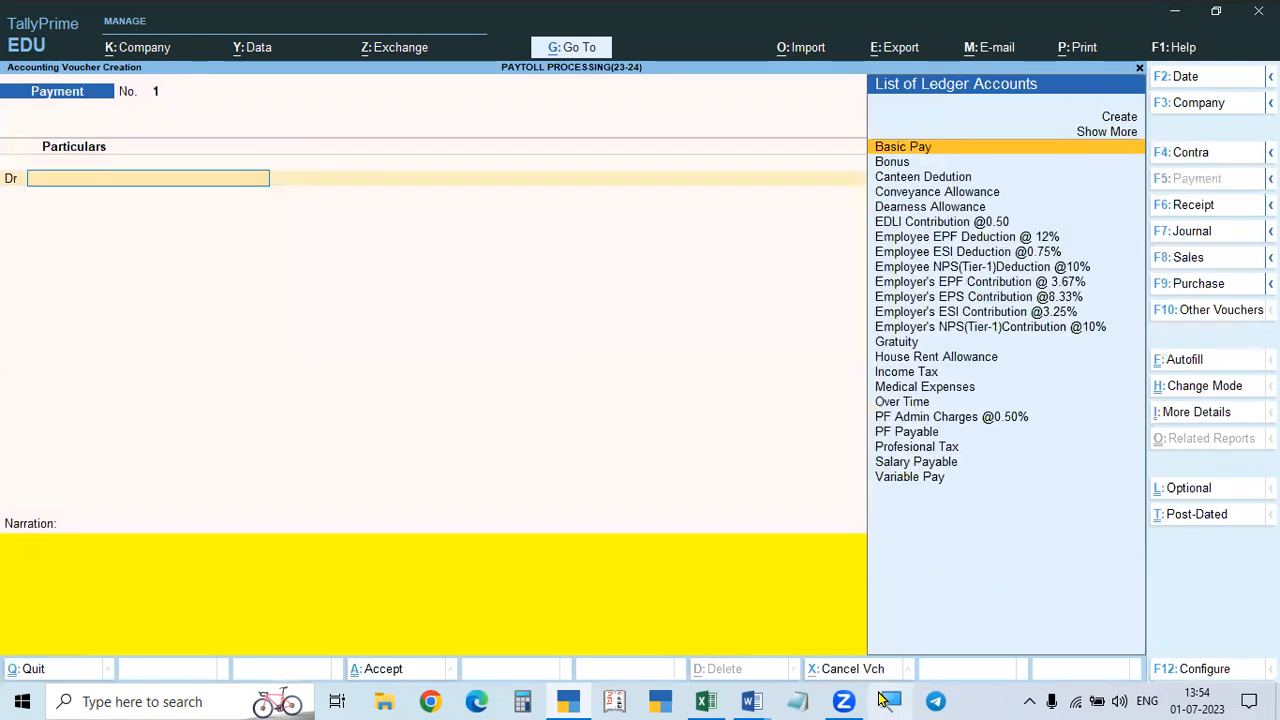
pyautogui.press('F2')
pyautogui.write('31.5')
pyautogui.press('Return')
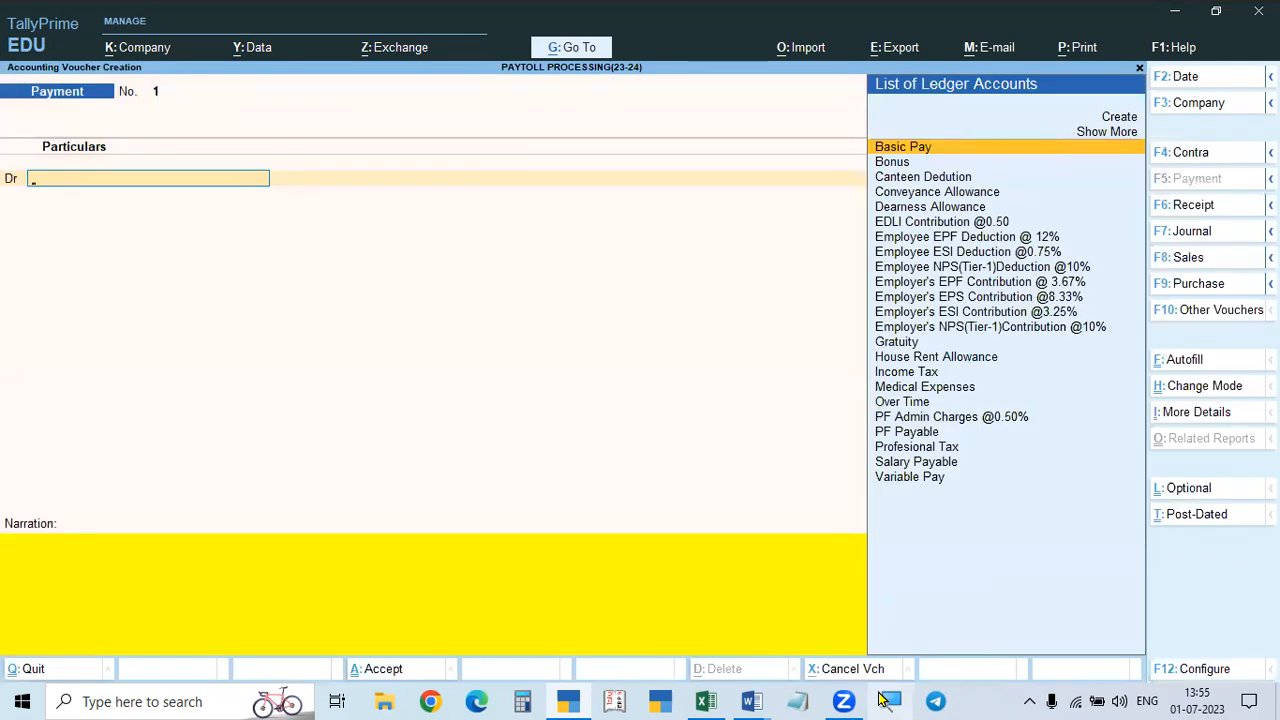
# Step: Look through the list of ledger accounts available for the payment voucher's debit line
pyautogui.press('Down')
pyautogui.press('Down')
pyautogui.press('Down')
pyautogui.press('Down')
pyautogui.press('Down')
pyautogui.press('Down')
pyautogui.press('Down')
pyautogui.press('Down')
pyautogui.press('Down')
pyautogui.press('Down')
pyautogui.press('Down')
pyautogui.press('Down')
pyautogui.press('Down')
pyautogui.press('Down')
pyautogui.press('Down')
pyautogui.press('Down')
pyautogui.press('Down')
pyautogui.press('Down')
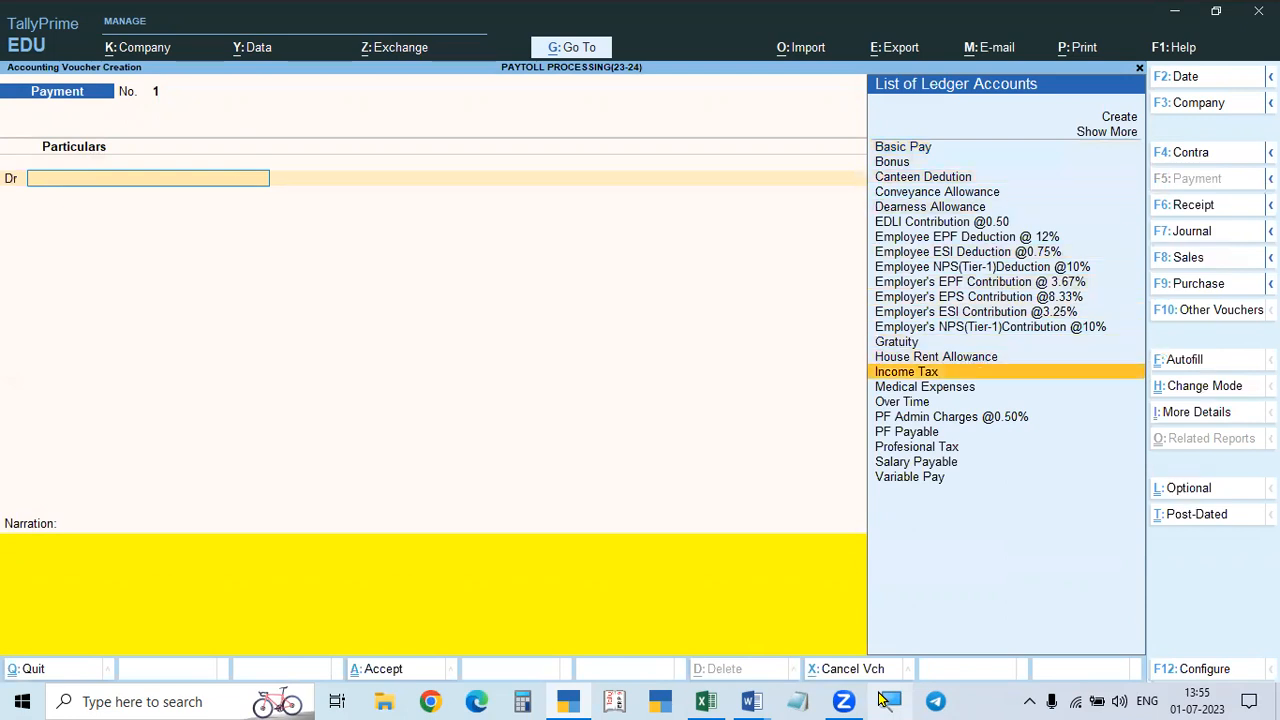
pyautogui.press('Home')
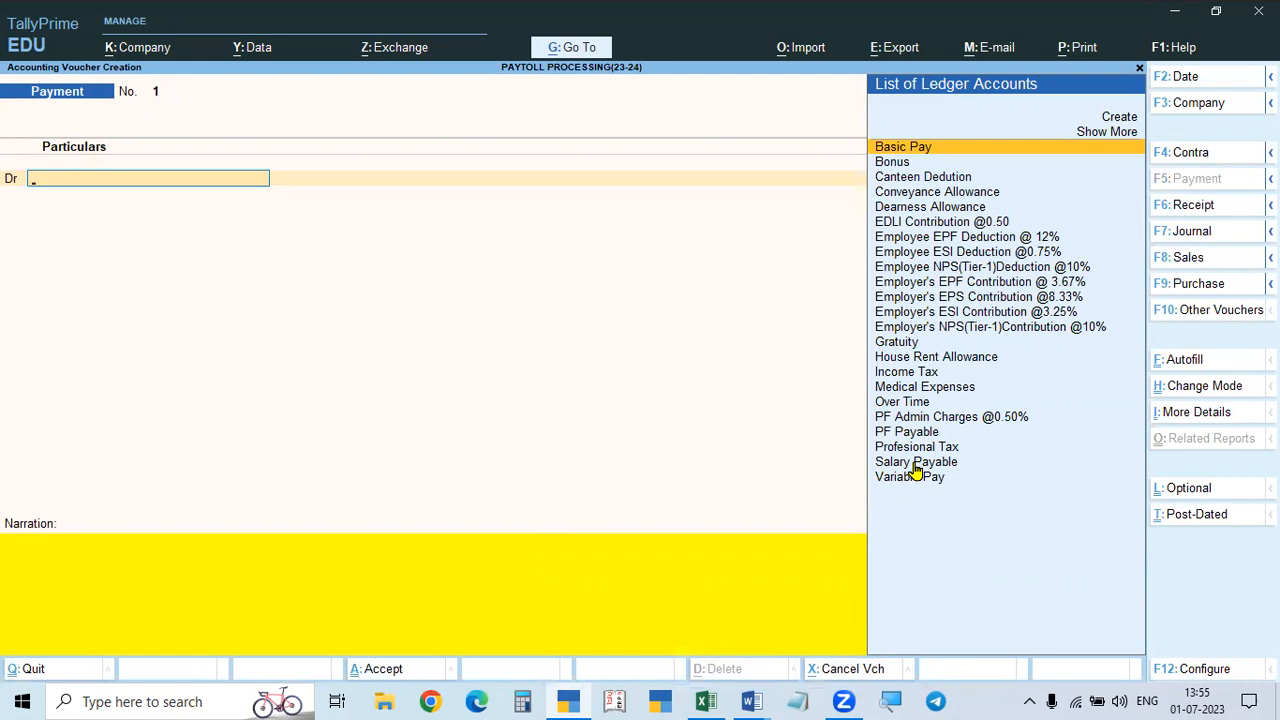
# Step: Try to payroll-autofill the payment voucher as Salary Payment for 1-5-2023 to 31-5-2023, voucher date 31-5-2023, with Primary Cost Category
pyautogui.click(1186, 362)
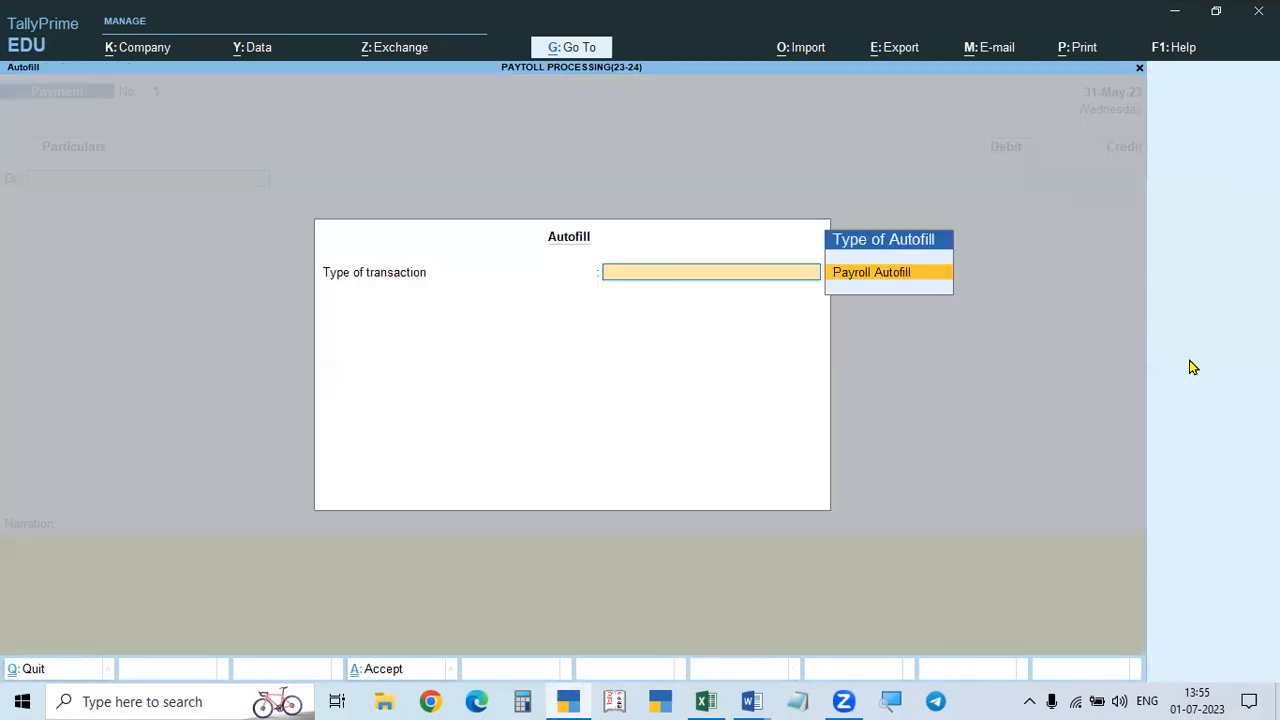
pyautogui.press('Return')
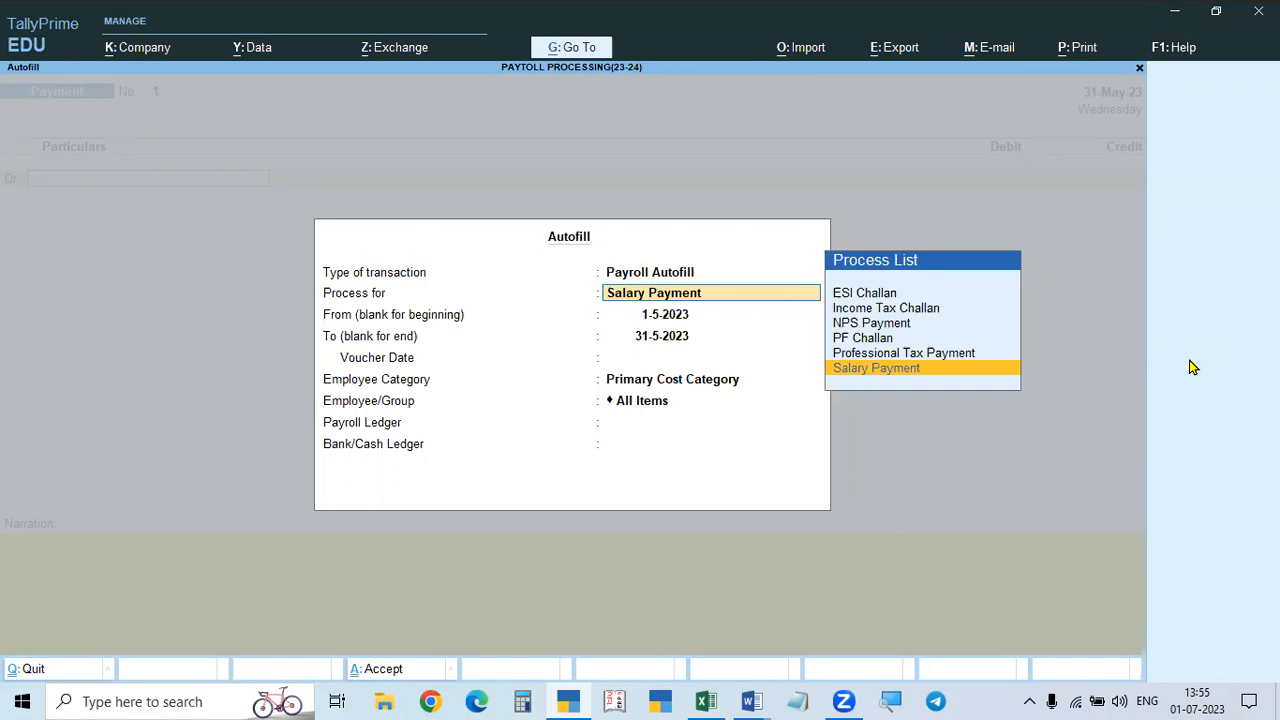
pyautogui.press('Return')
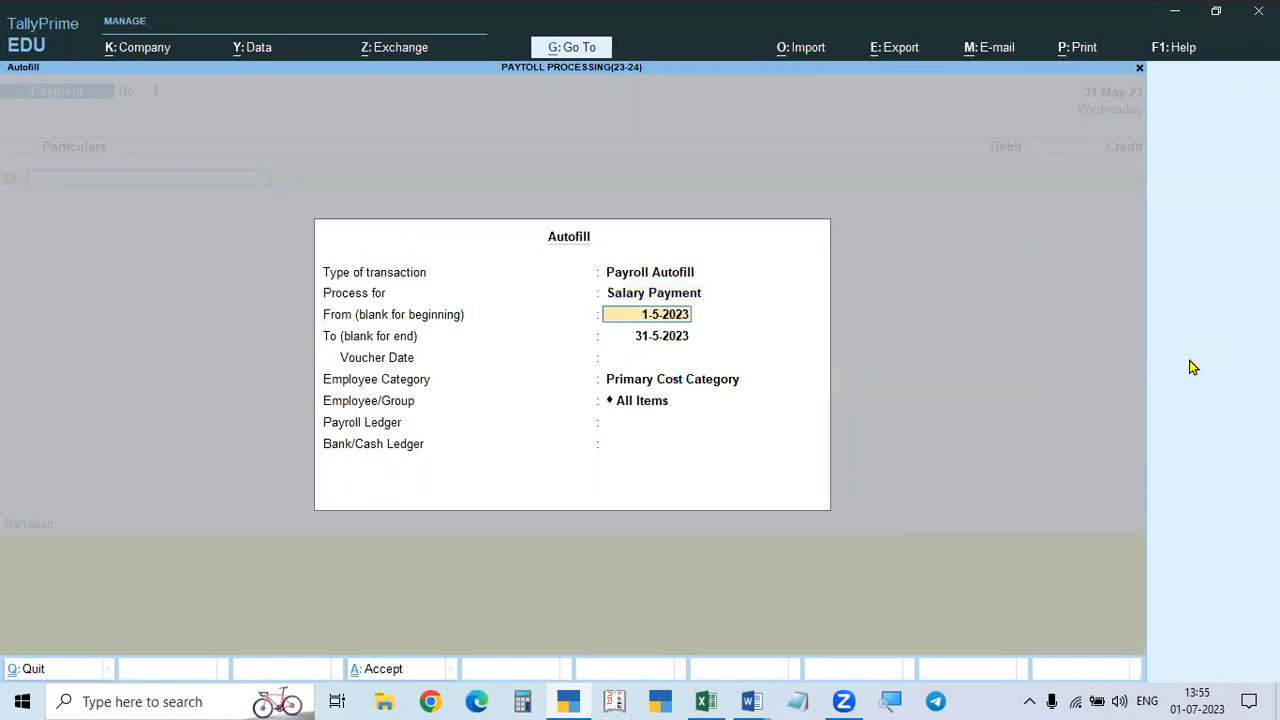
pyautogui.press('Return')
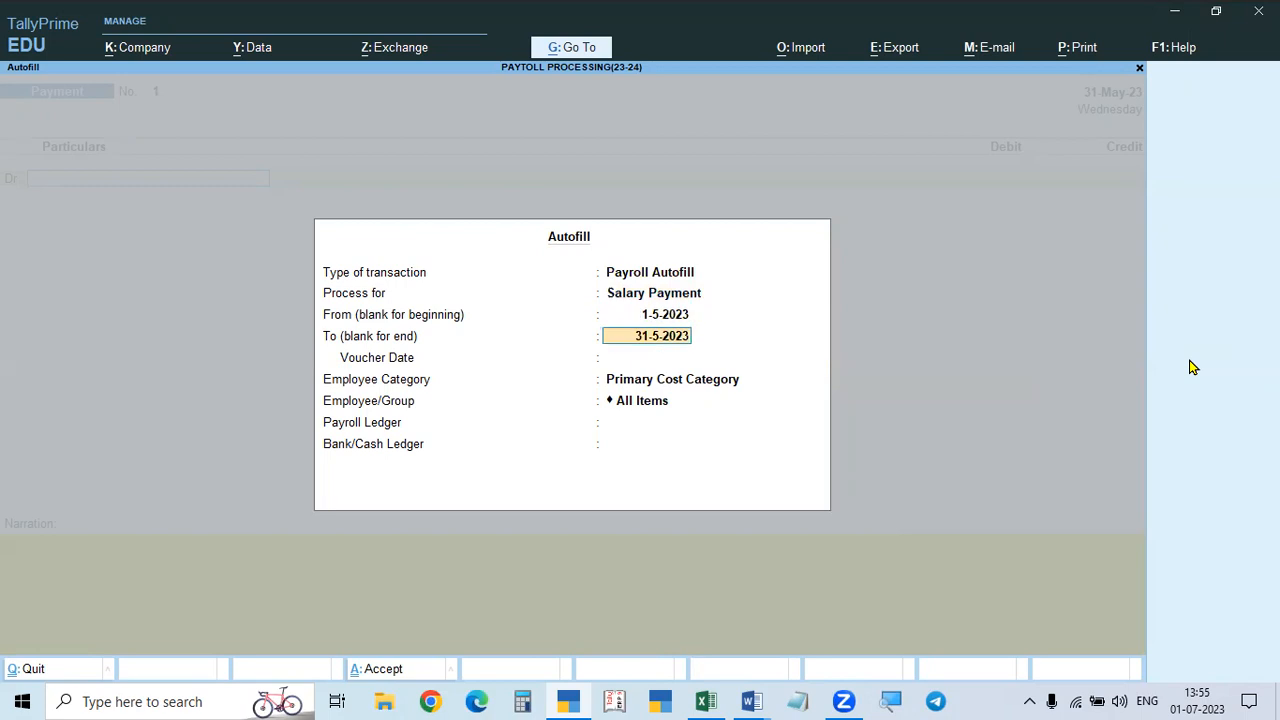
pyautogui.press('Return')
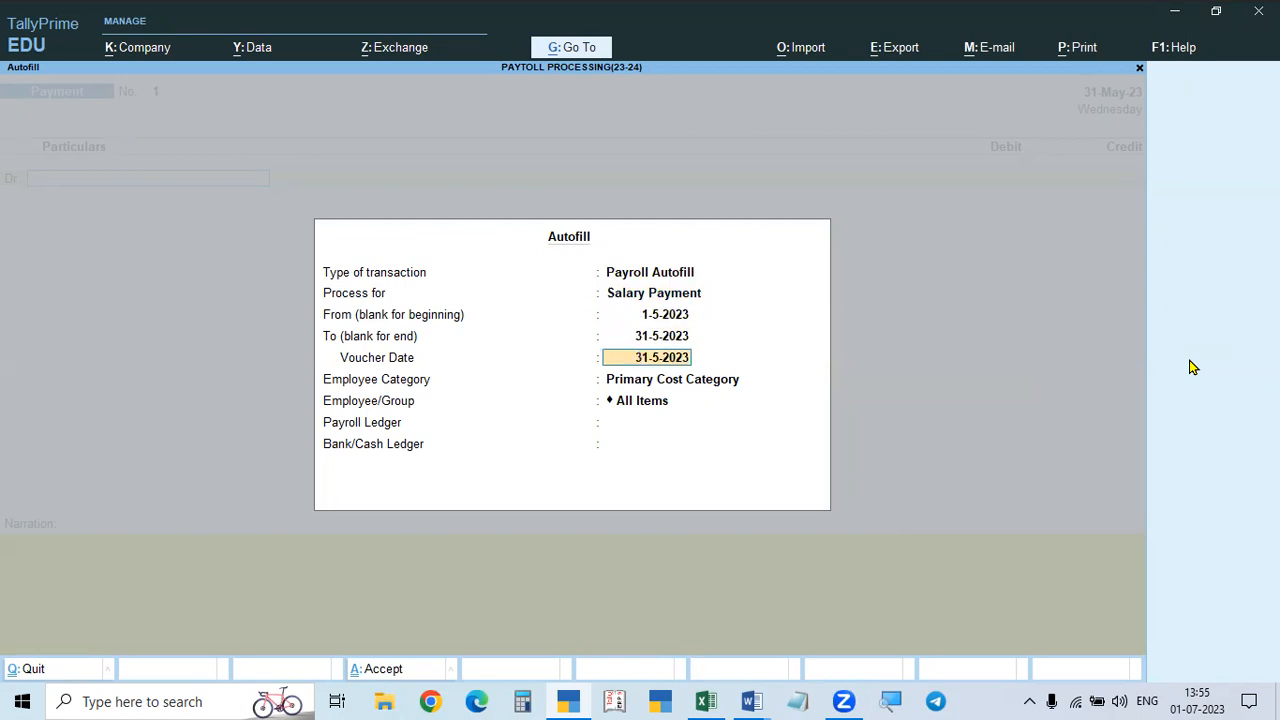
pyautogui.press('Return')
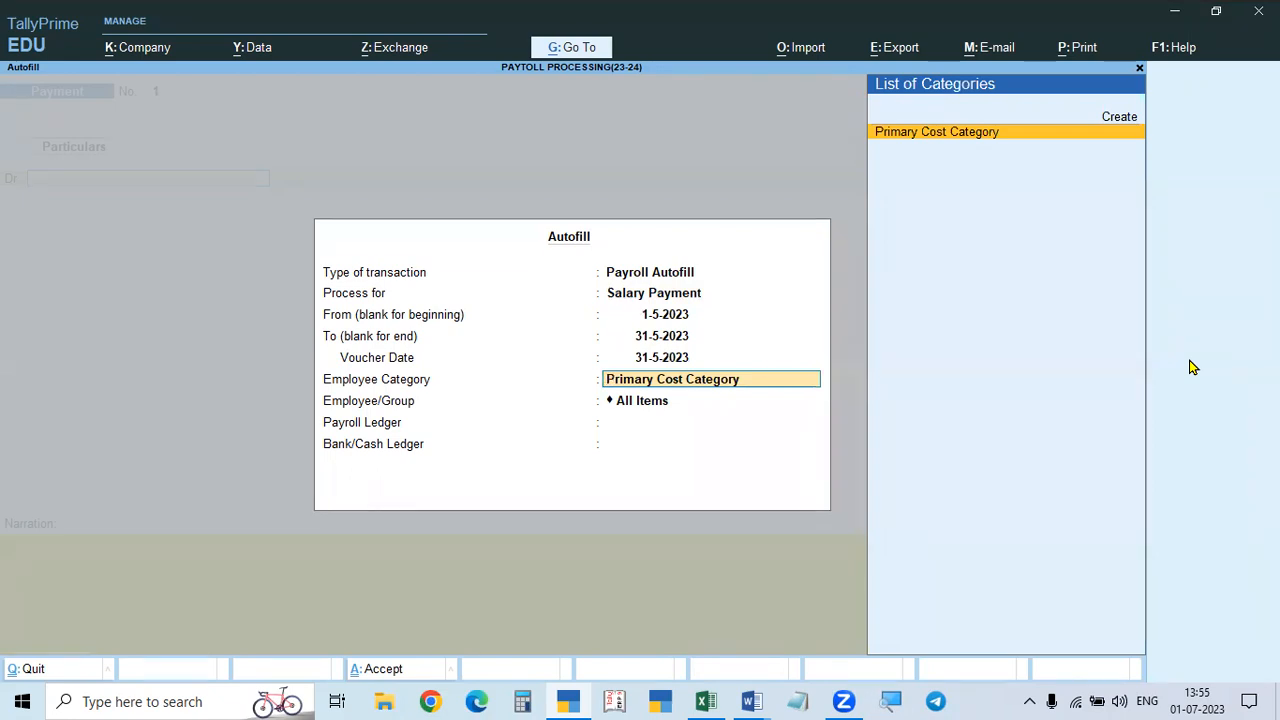
pyautogui.press('Return')
pyautogui.press('BackSpace')
pyautogui.press('Escape')
pyautogui.press('Escape')
pyautogui.press('Escape')
pyautogui.press('y')
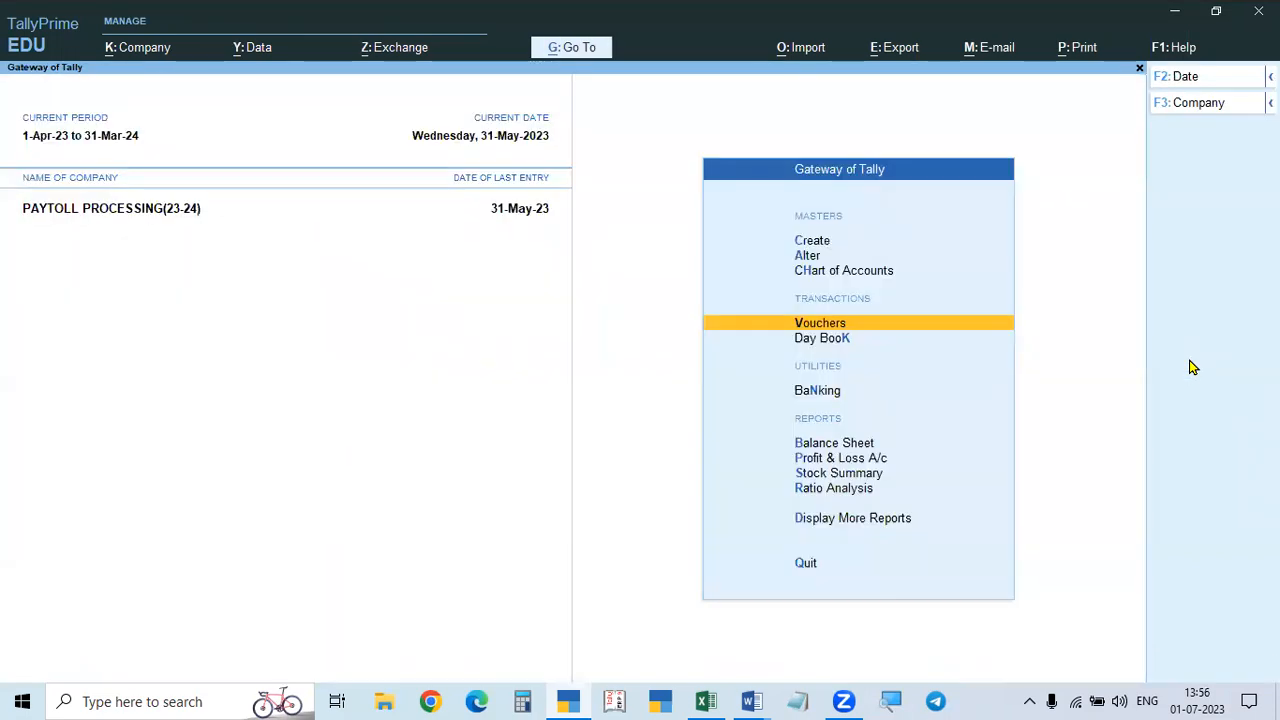
# Step: Check the list of existing employee categories among the payroll masters available for alteration
pyautogui.press('Down')
pyautogui.press('Return')
pyautogui.press('Down')
pyautogui.press('Down')
pyautogui.press('Down')
pyautogui.press('Down')
pyautogui.press('Down')
pyautogui.press('Down')
pyautogui.press('Down')
pyautogui.press('Down')
pyautogui.press('Down')
pyautogui.press('Down')
pyautogui.press('Down')
pyautogui.press('Down')
pyautogui.press('Down')
pyautogui.press('Up')
pyautogui.press('Up')
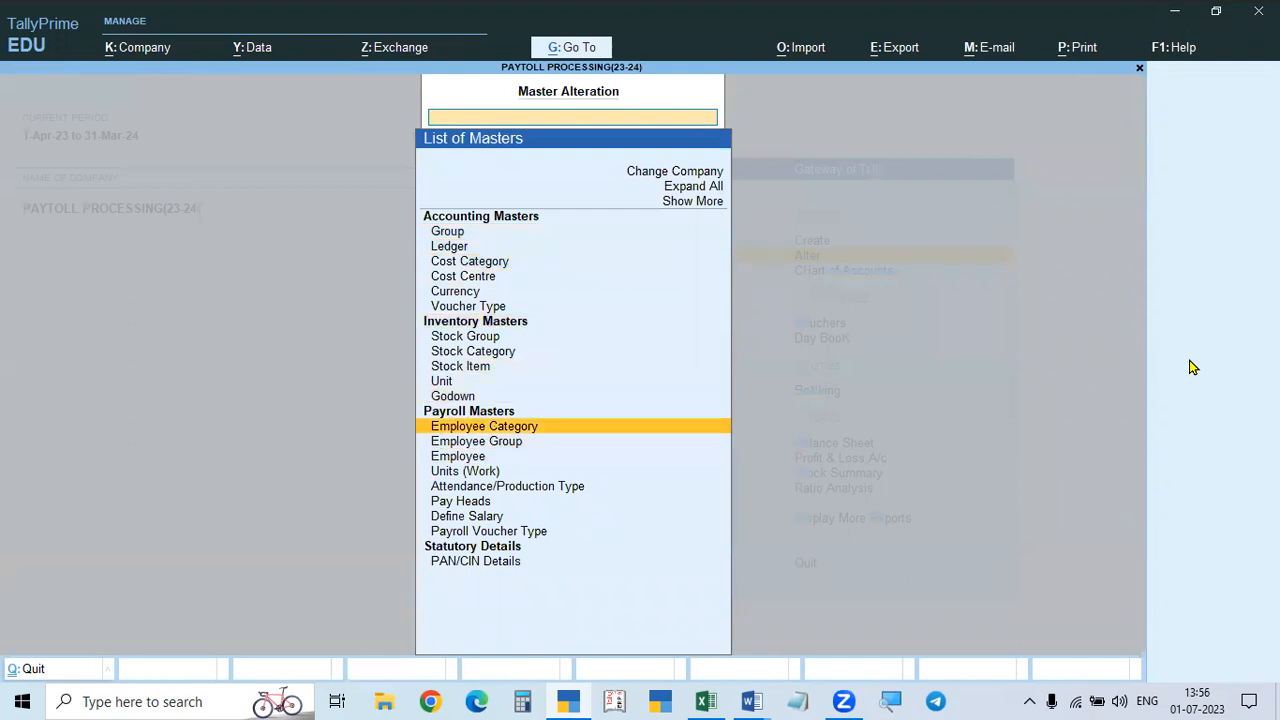
pyautogui.press('Return')
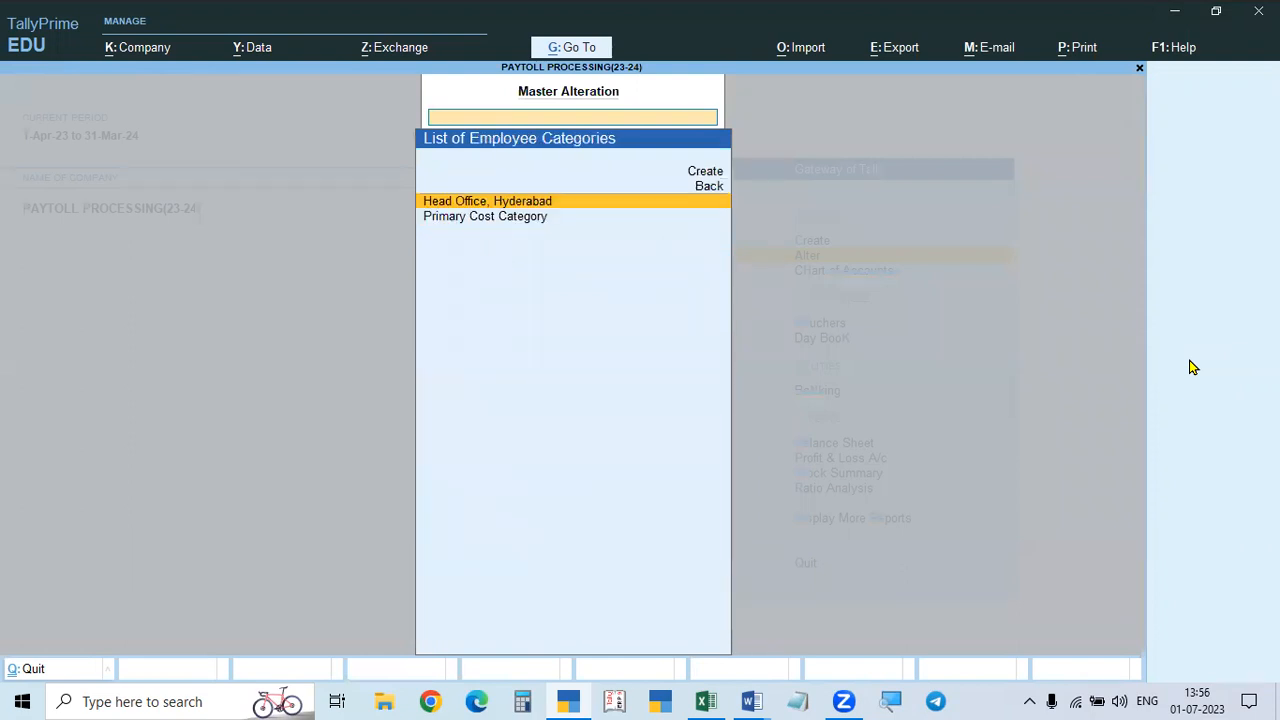
pyautogui.press('Escape')
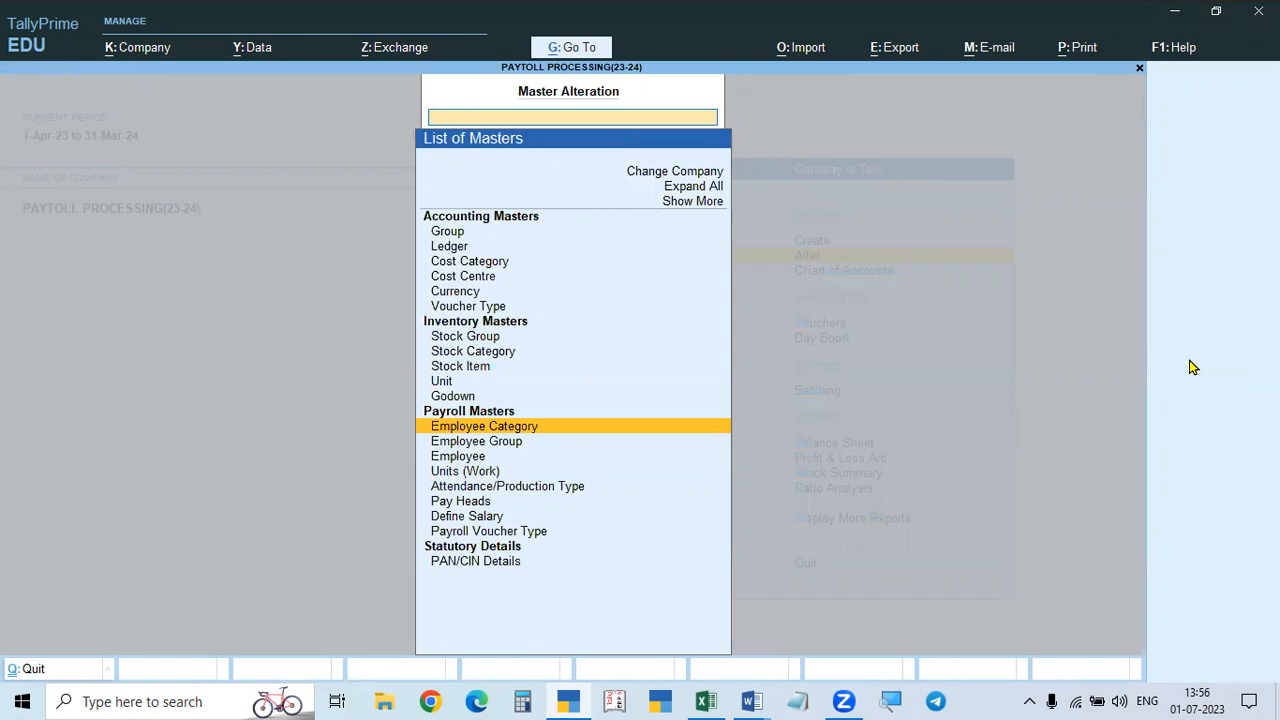
# Step: Inspect the settings of the Head Office, Hyderabad employee category and leave the category list
pyautogui.press('Down')
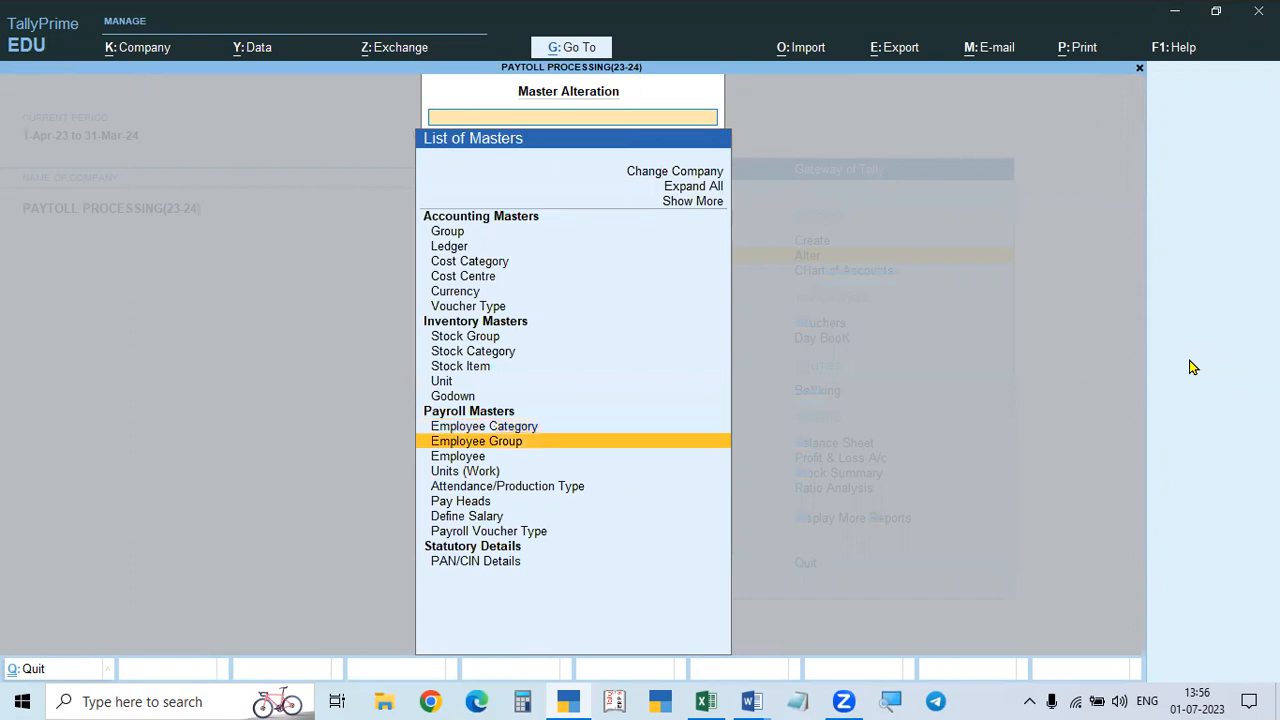
pyautogui.press('Down')
pyautogui.press('Up')
pyautogui.press('Up')
pyautogui.press('Return')
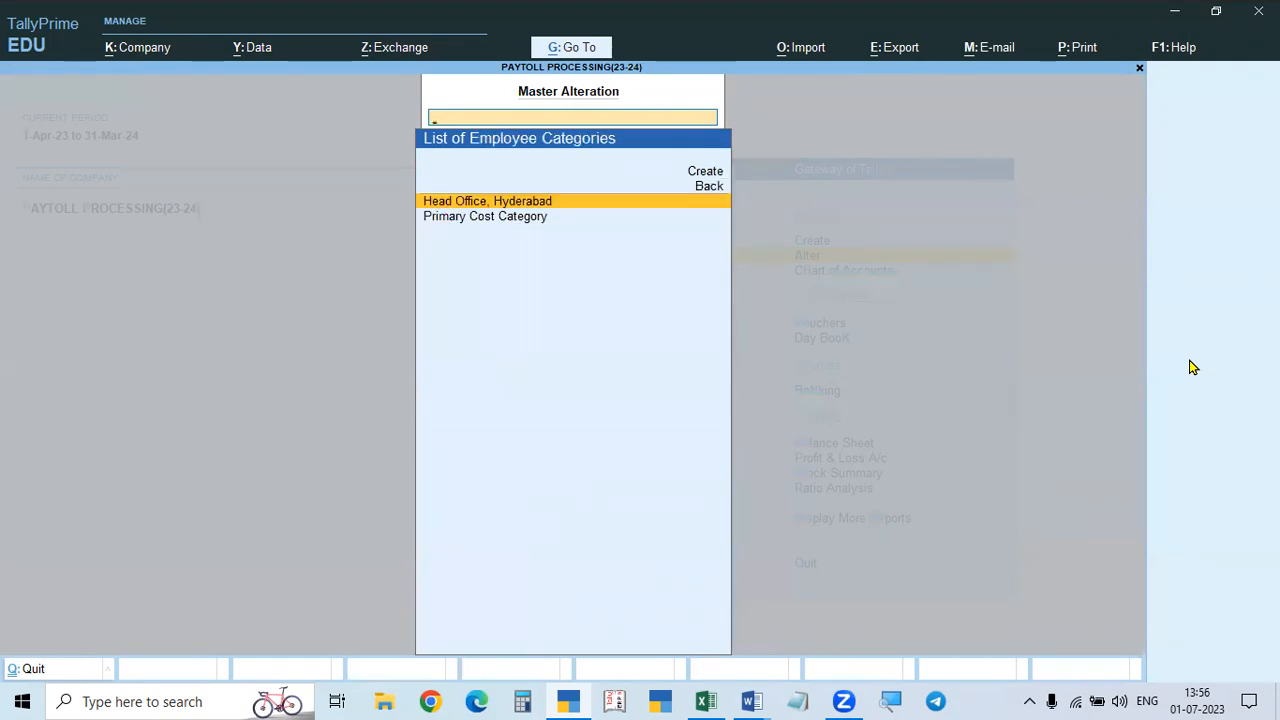
pyautogui.press('Return')
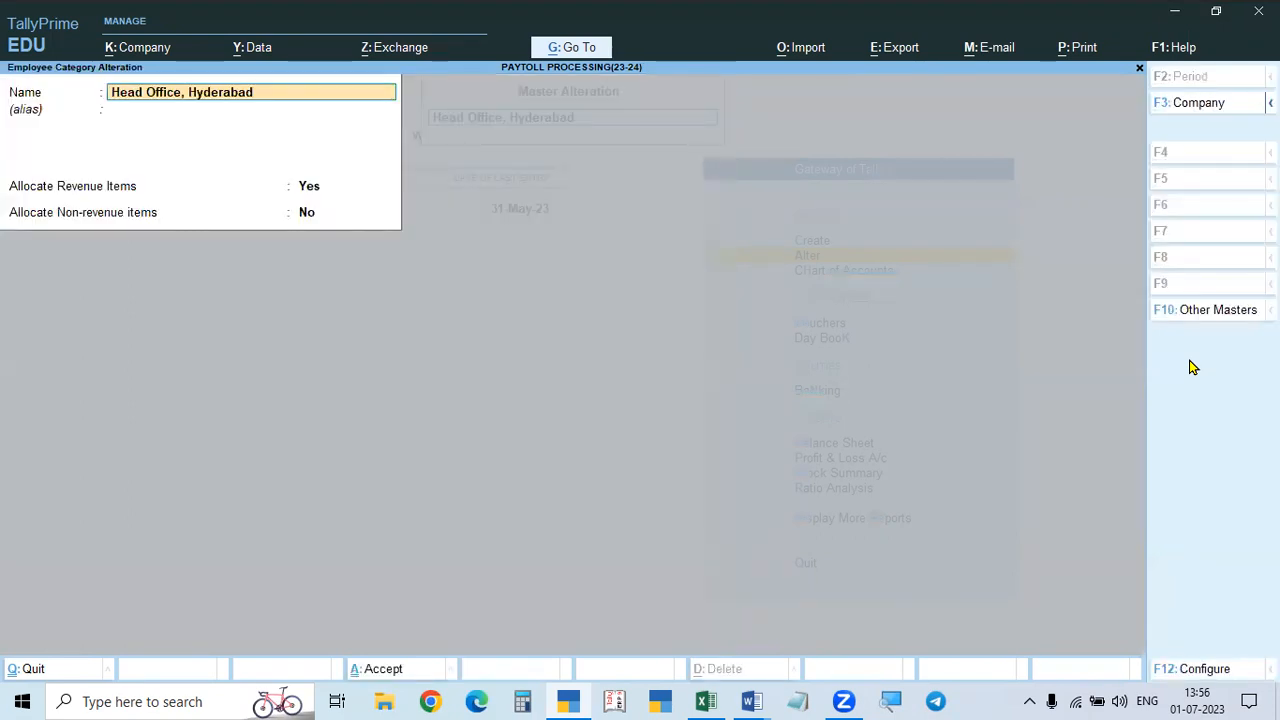
pyautogui.press('Escape')
pyautogui.press('Escape')
pyautogui.press('Return')
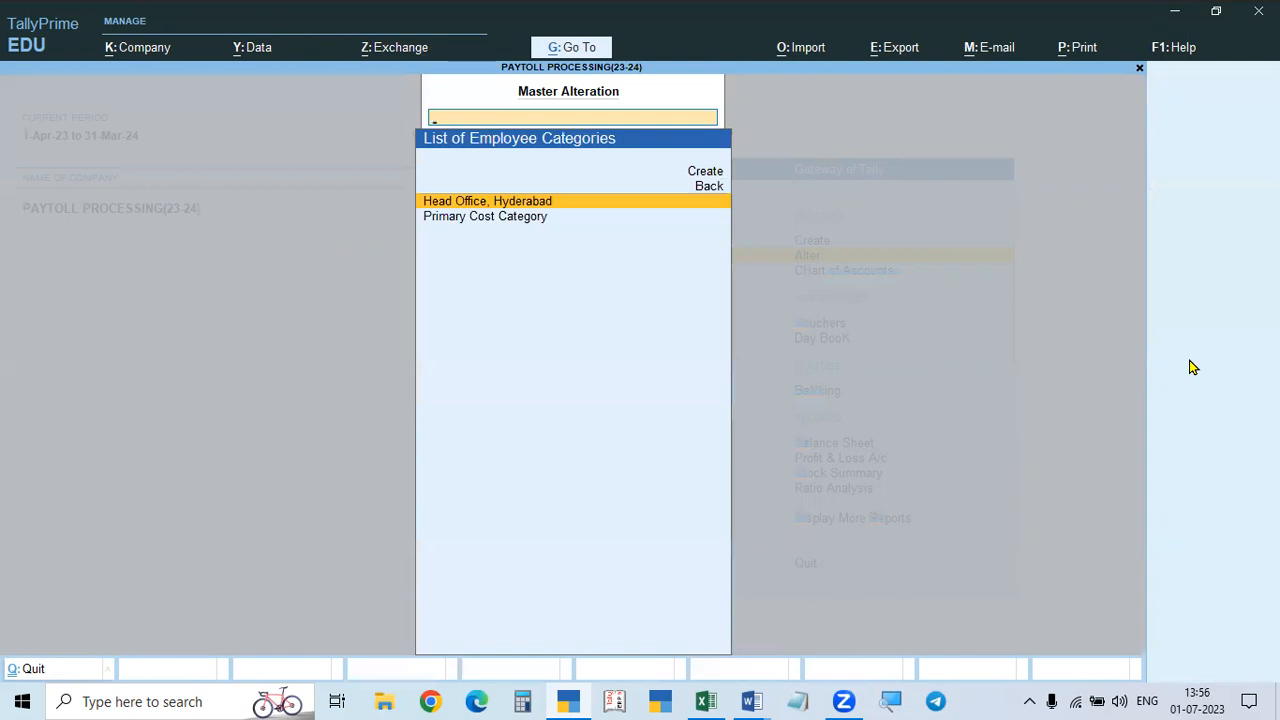
pyautogui.press('Escape')
# Step: Change the category of the Accounting Department employee group to Primary Cost Category and save it
pyautogui.press('Down')
pyautogui.press('Return')
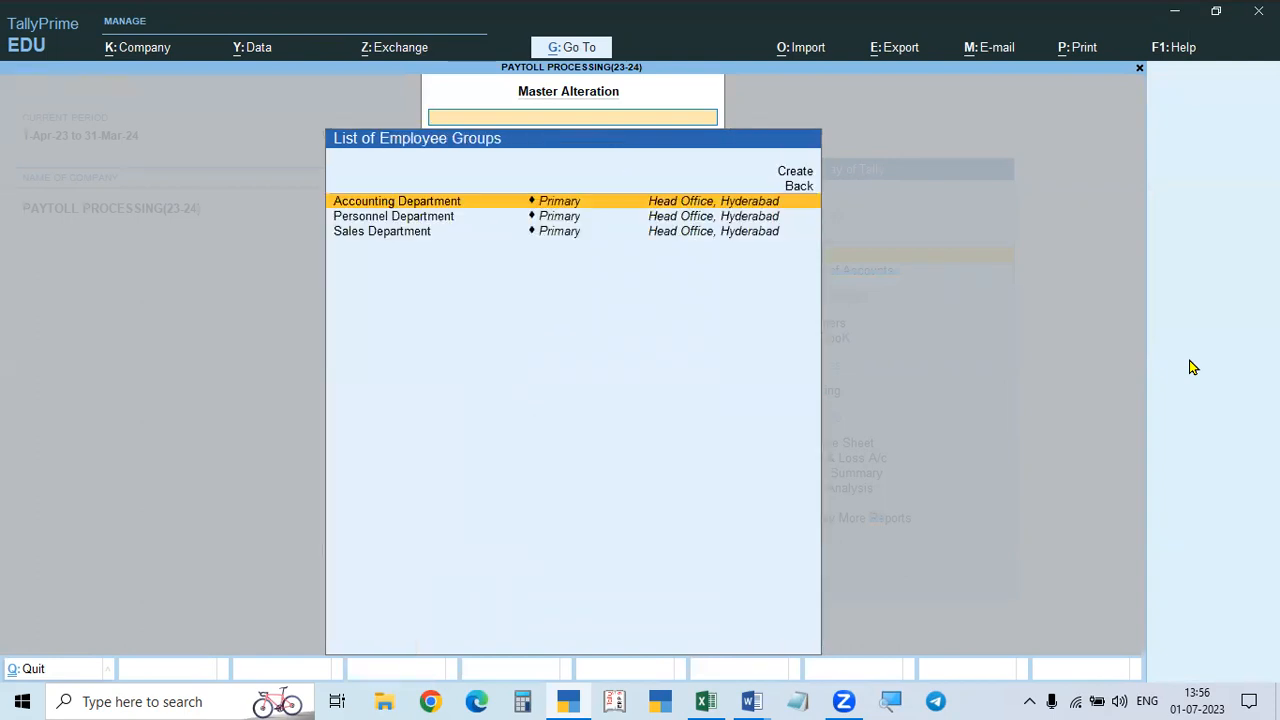
pyautogui.press('Return')
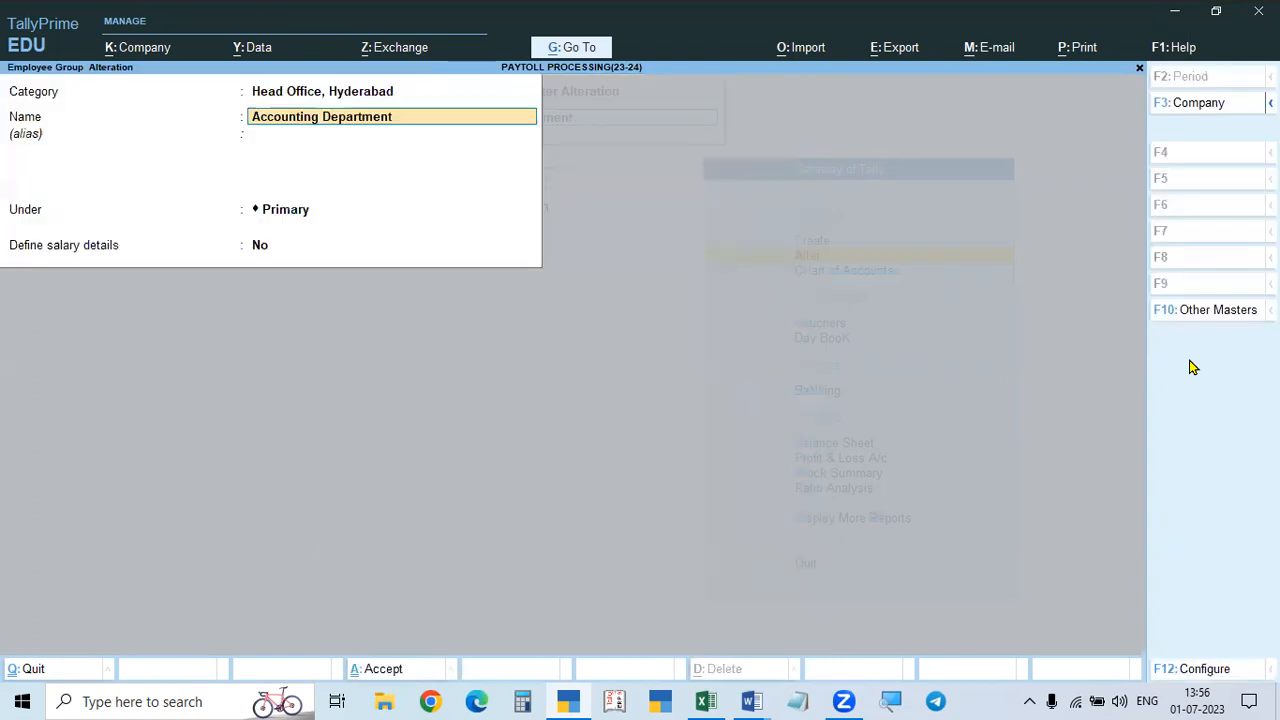
pyautogui.press('Up')
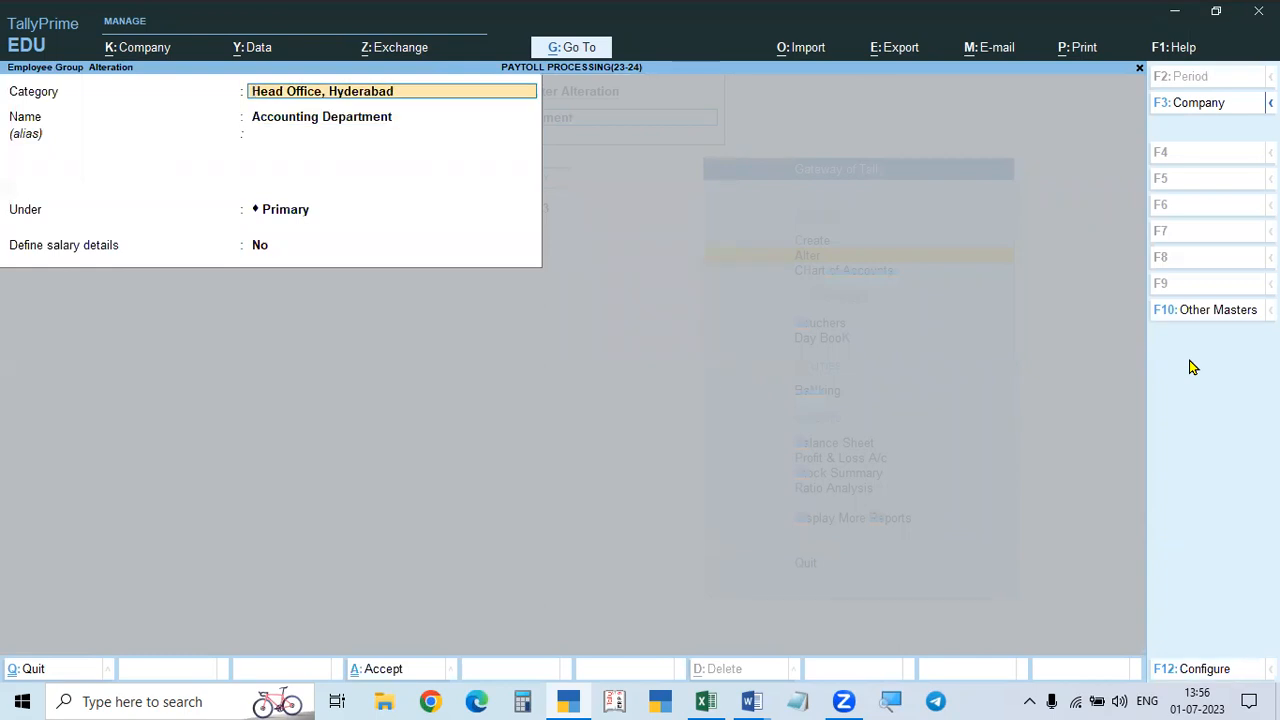
pyautogui.write('P')
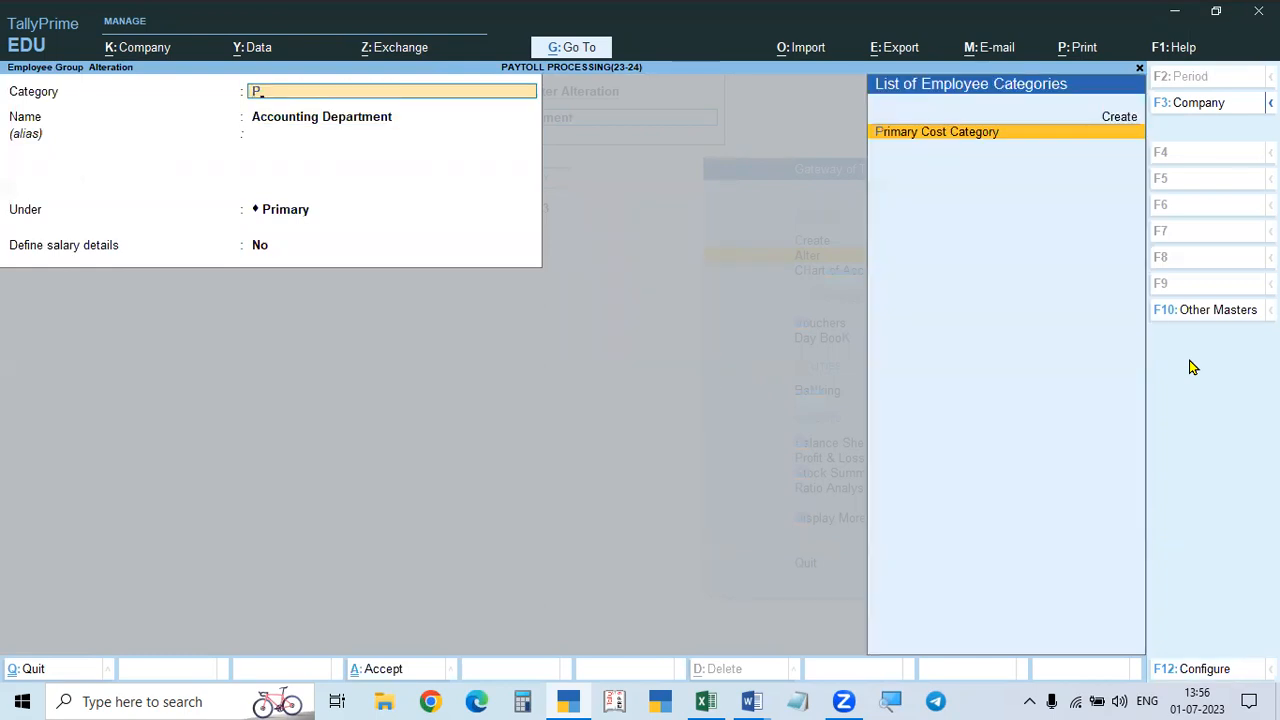
pyautogui.press('Return')
pyautogui.press('Return')
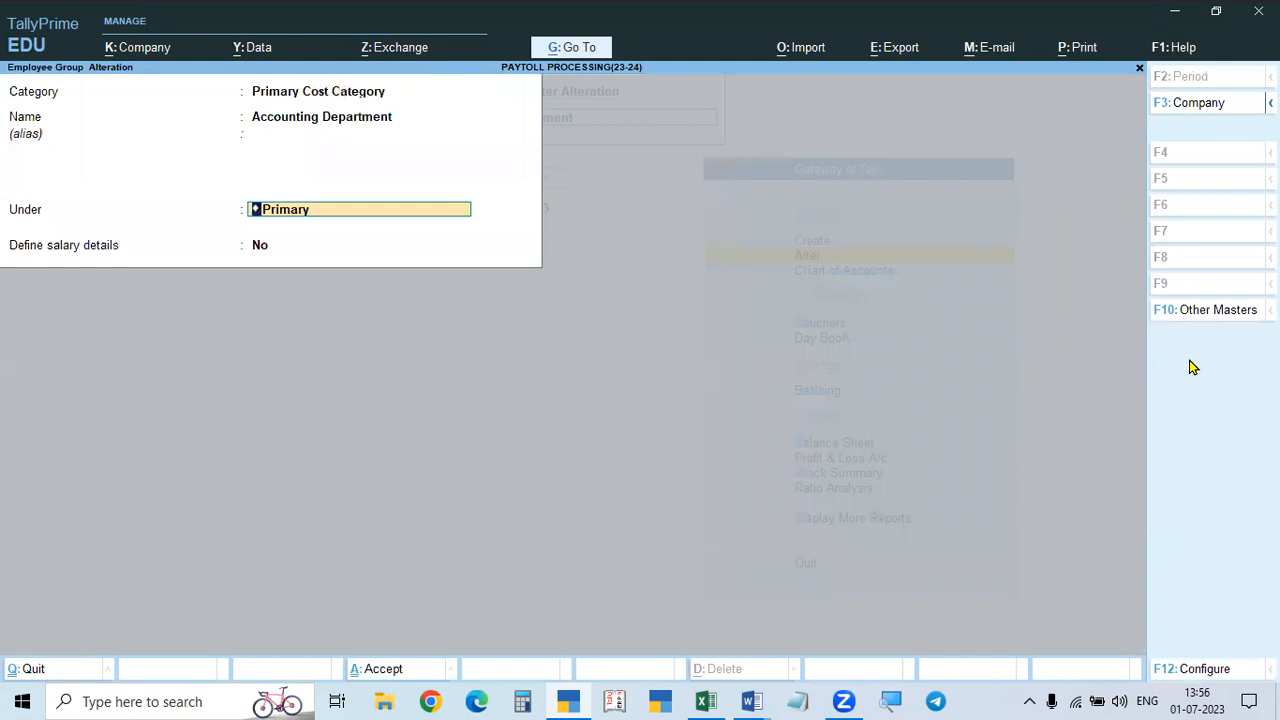
pyautogui.hotkey('ctrl', 'a')
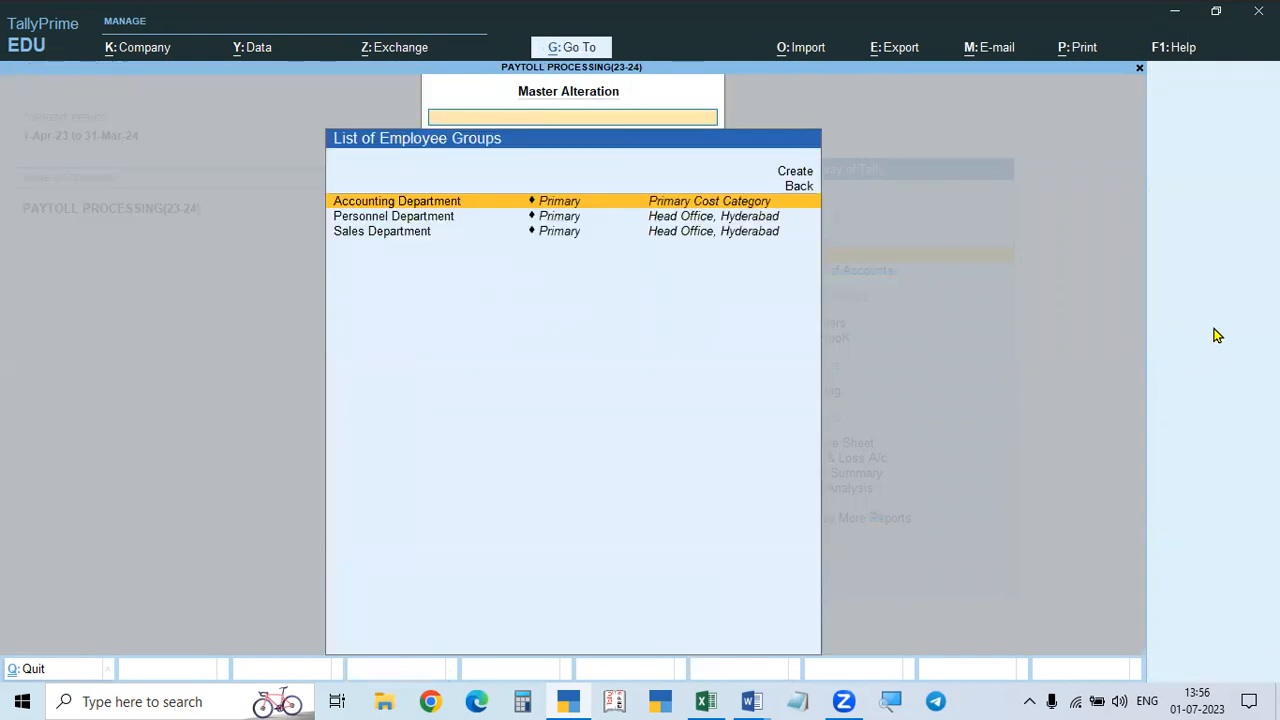
# Step: Change the category of the Personnel Department employee group to Primary Cost Category and save it
pyautogui.press('Down')
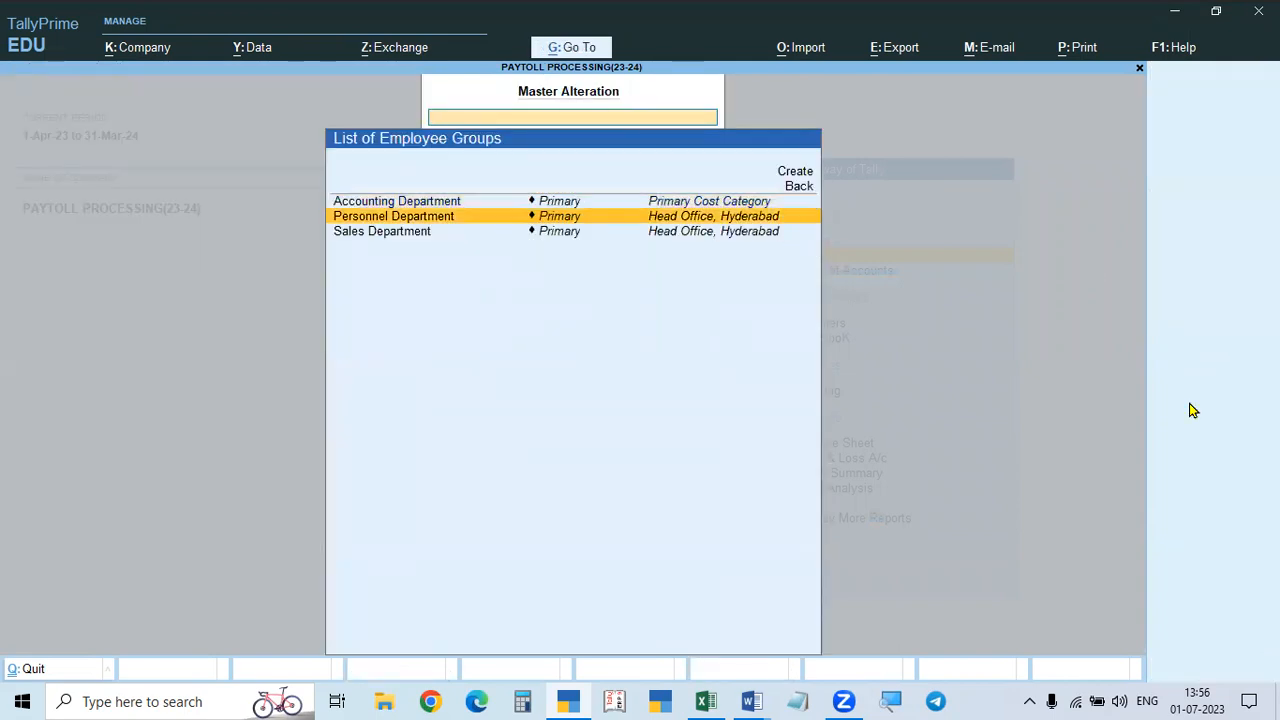
pyautogui.press('Return')
pyautogui.press('Up')
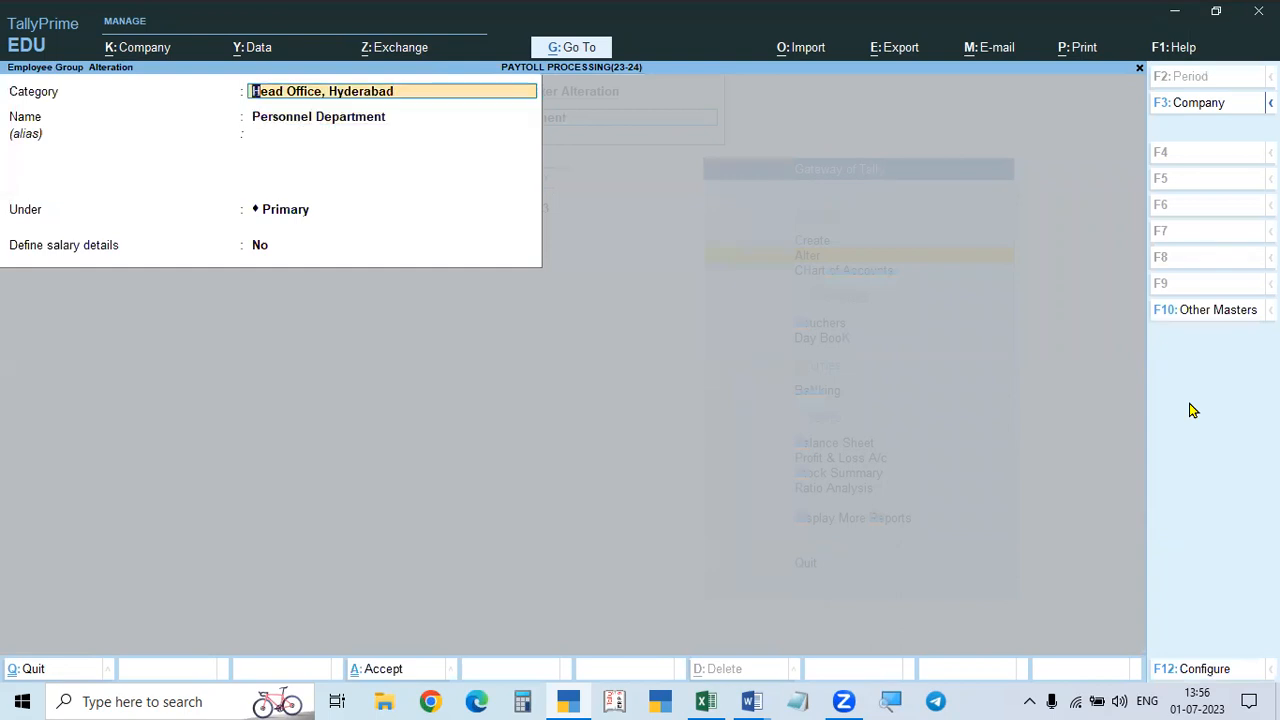
pyautogui.write('P')
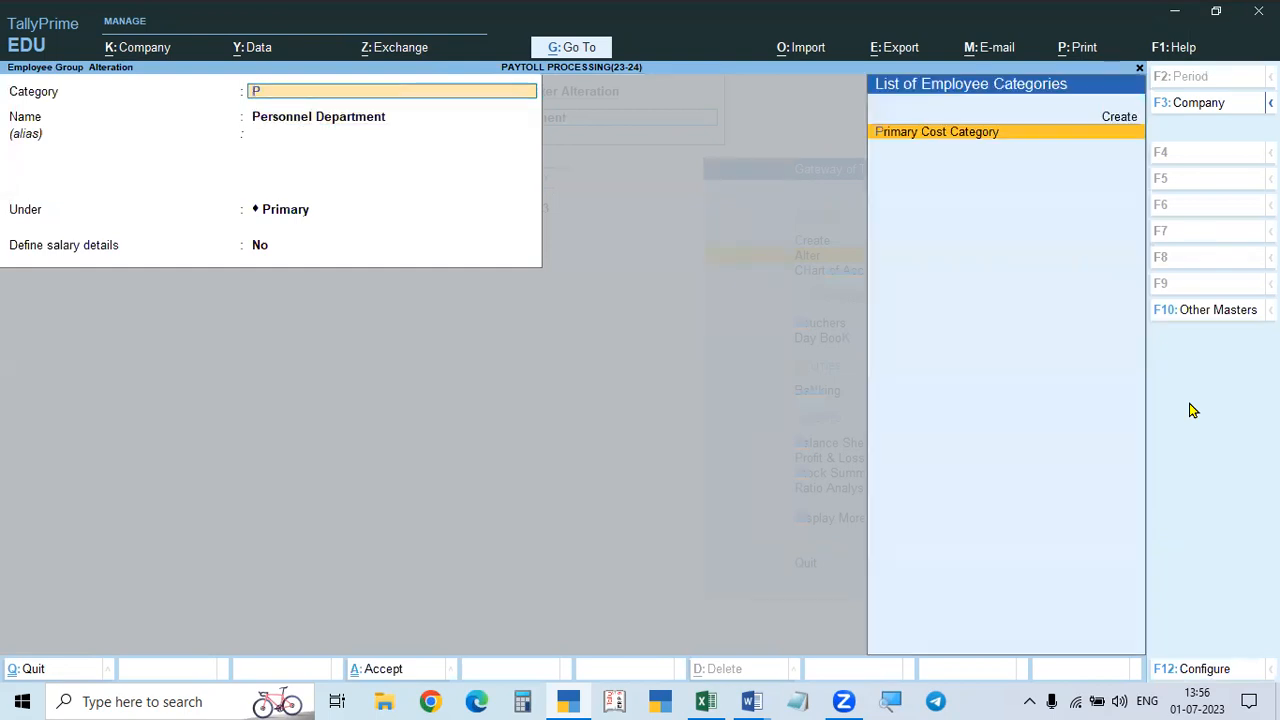
pyautogui.press('Return')
pyautogui.hotkey('ctrl', 'a')
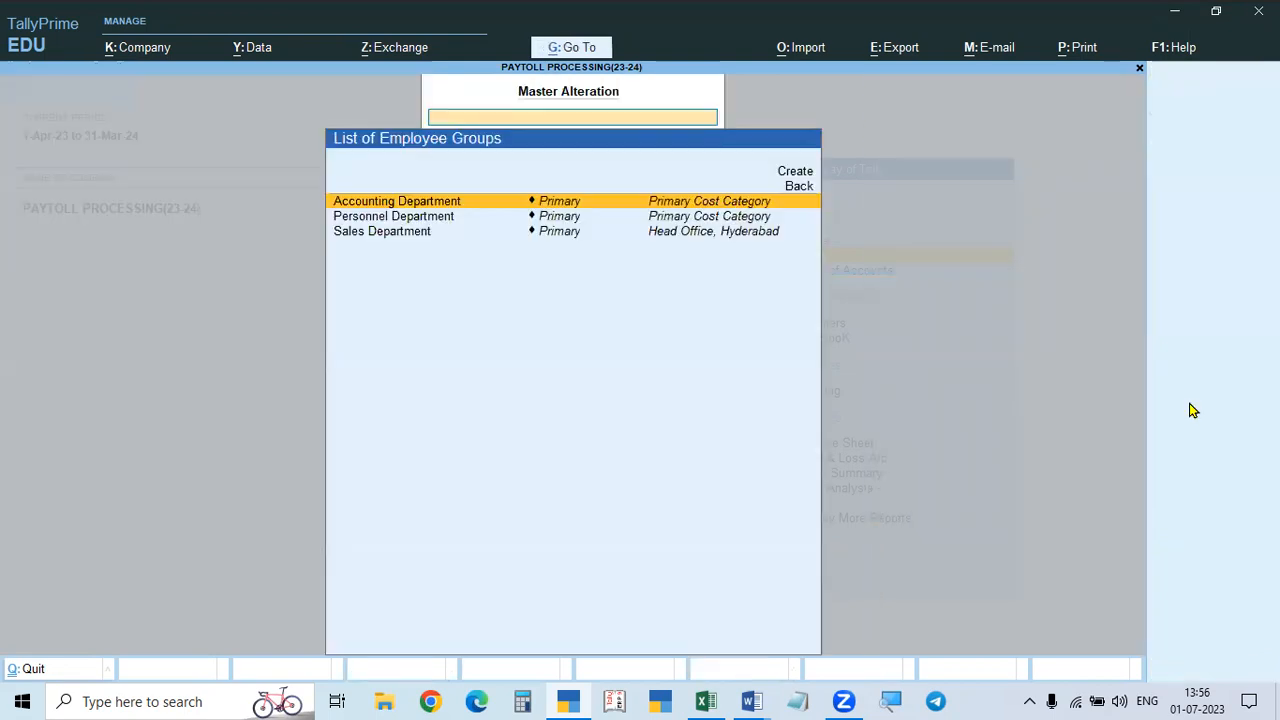
# Step: Change the category of the Sales Department employee group to Primary Cost Category, save it and leave the group list
pyautogui.press('Down')
pyautogui.press('Down')
pyautogui.press('Return')
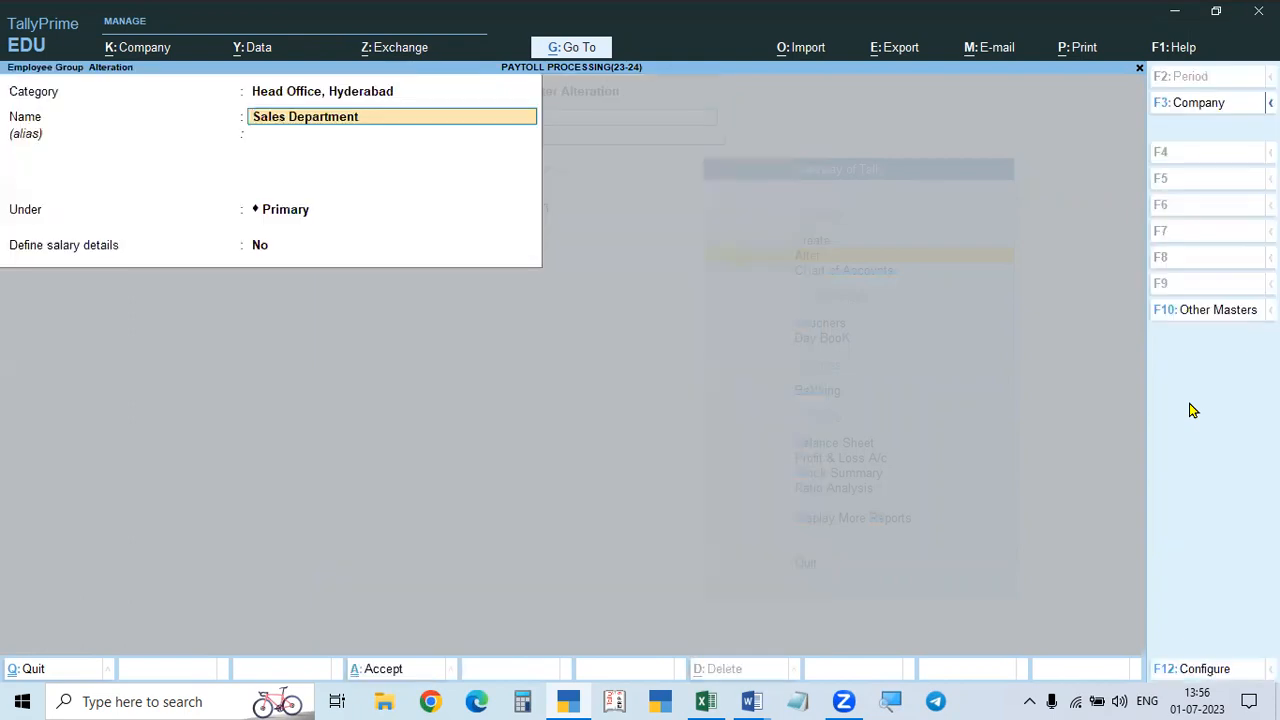
pyautogui.press('Up')
pyautogui.write('P')
pyautogui.press('Return')
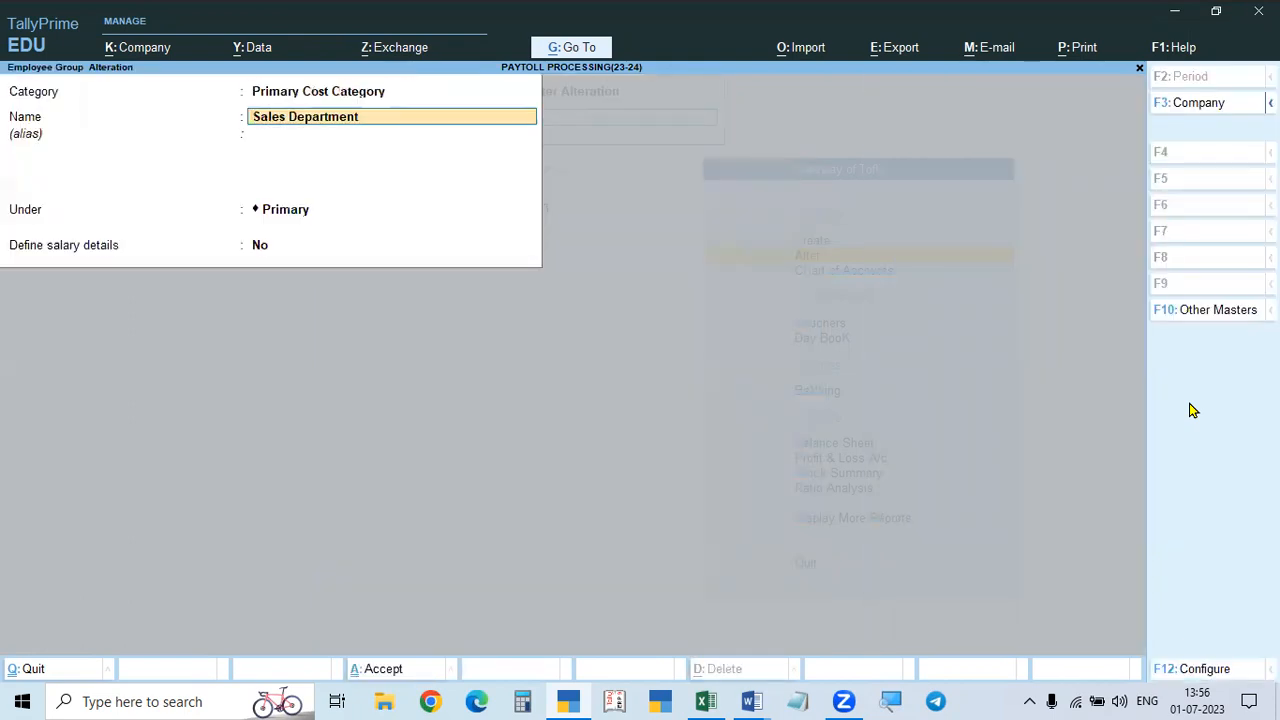
pyautogui.press('Return')
pyautogui.hotkey('ctrl', 'a')
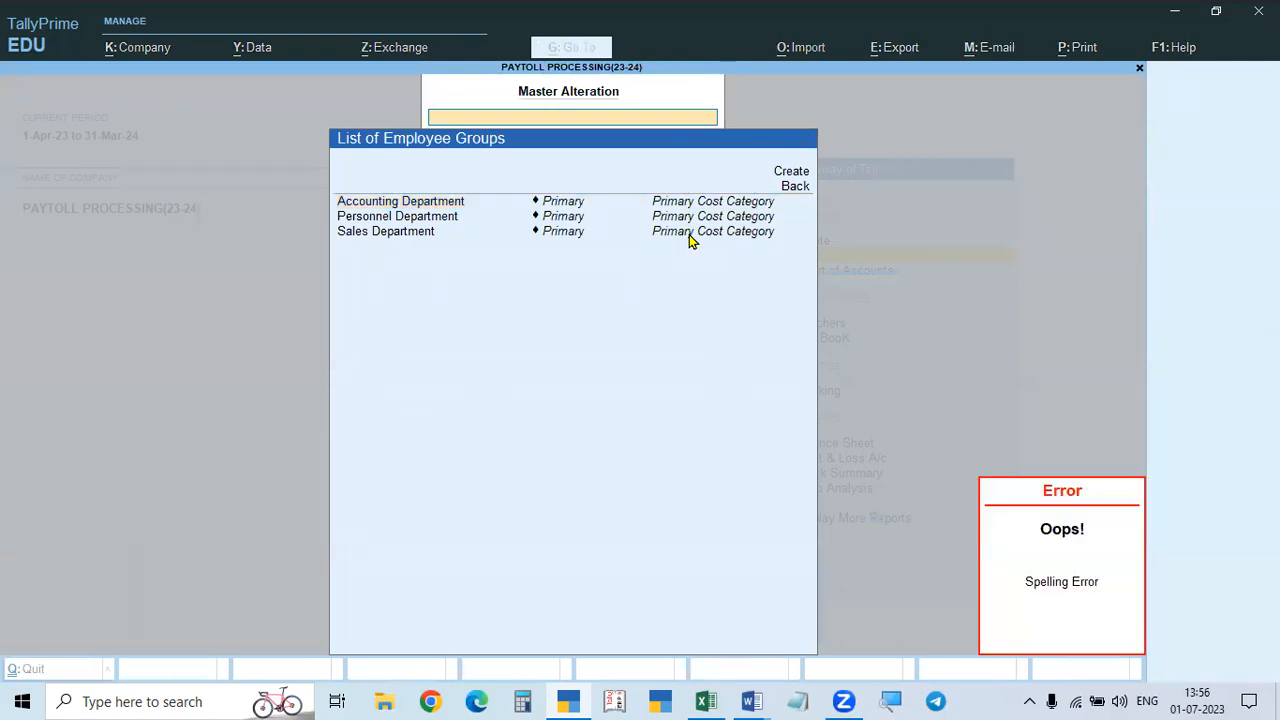
pyautogui.press('Escape')
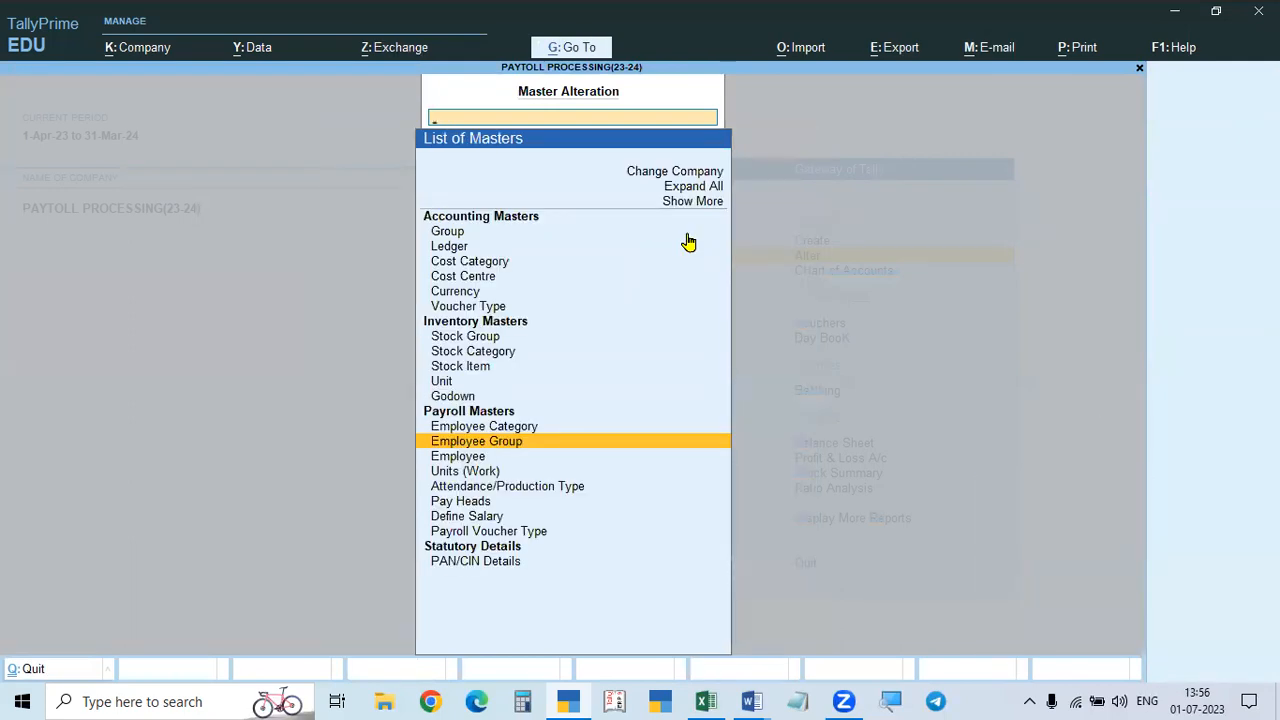
# Step: Change the category of the Personnel Department employee to Primary Cost Category and save the employee record
pyautogui.press('Down')
pyautogui.press('Return')
pyautogui.press('Return')
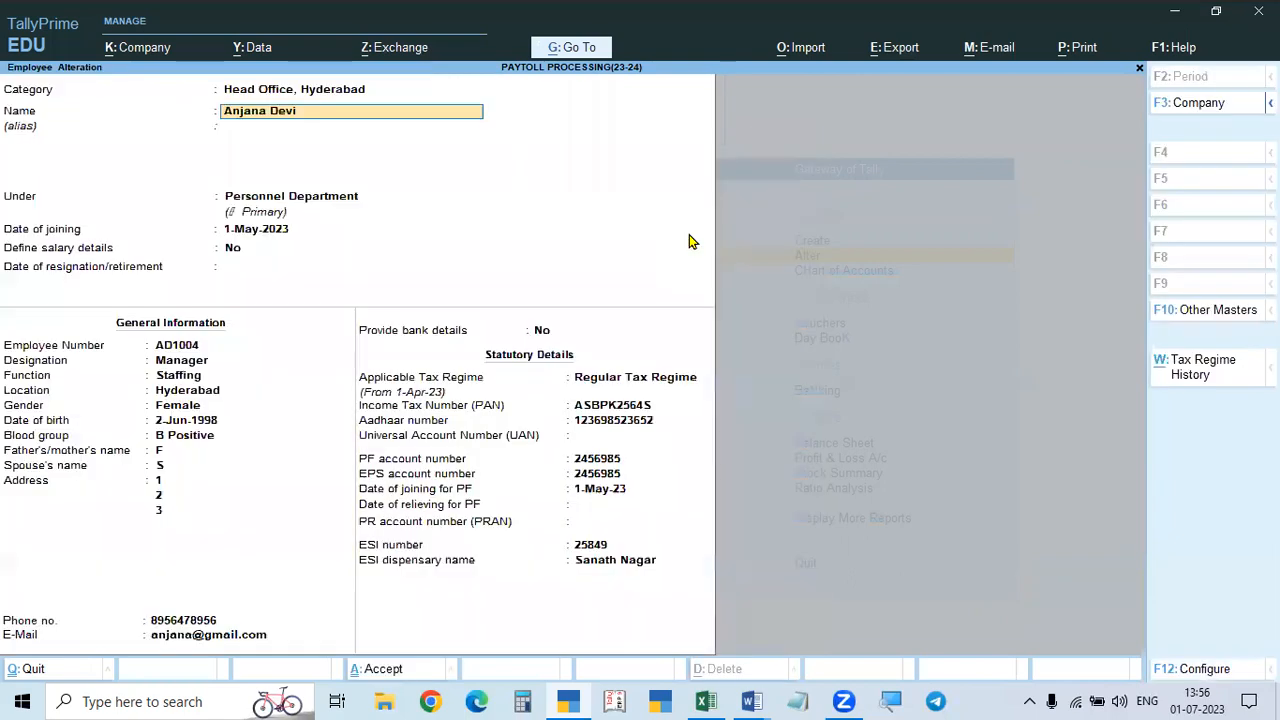
pyautogui.hotkey('shift', 'Tab')
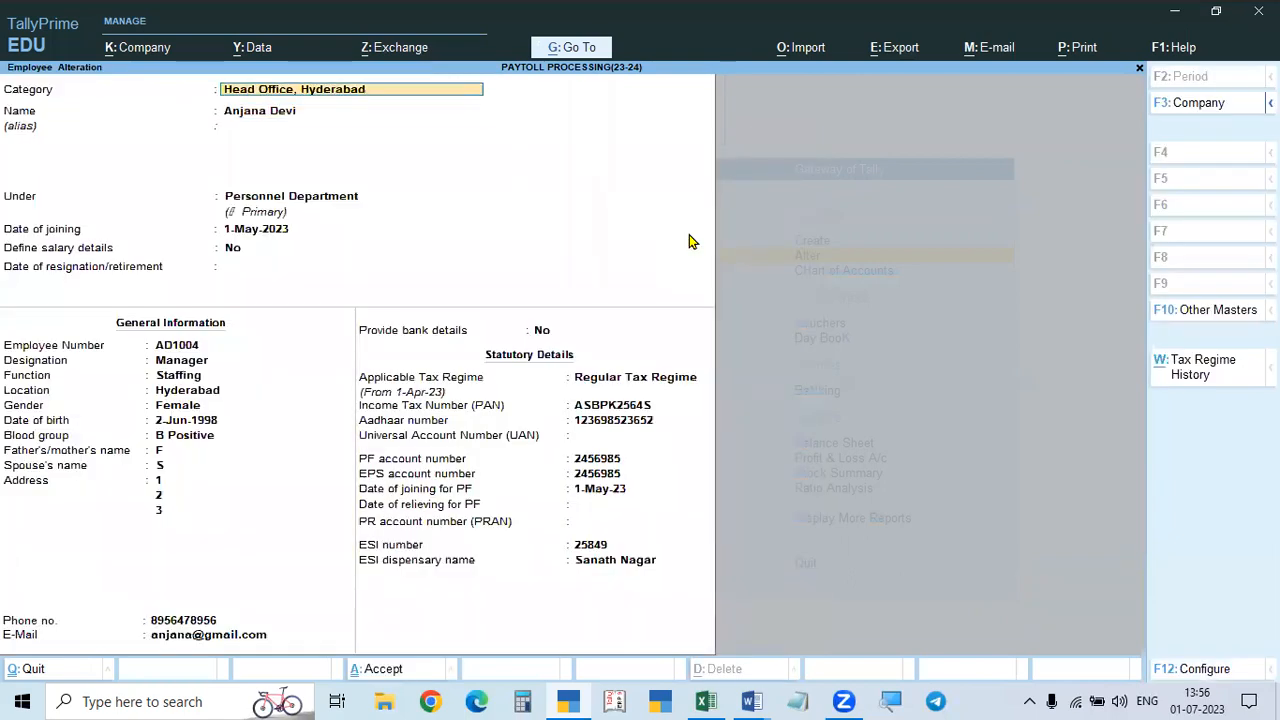
pyautogui.write('P')
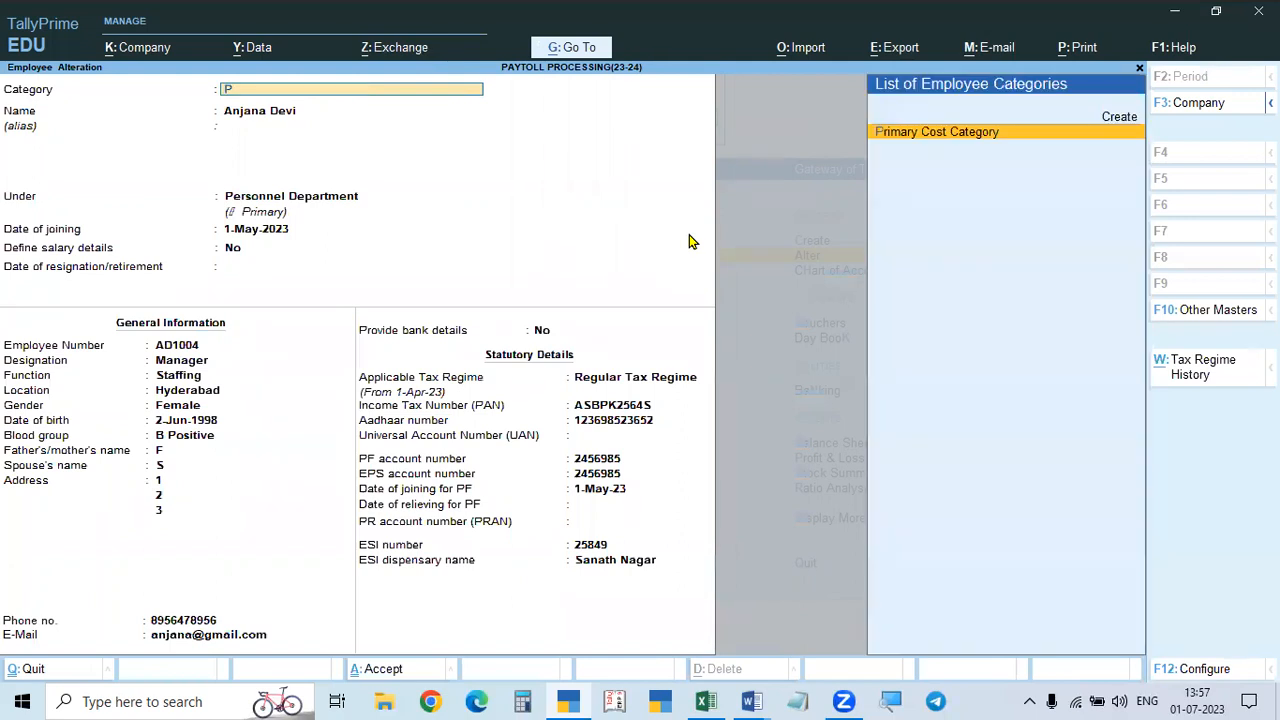
pyautogui.press('Return')
pyautogui.press('Return')
pyautogui.hotkey('ctrl', 'a')
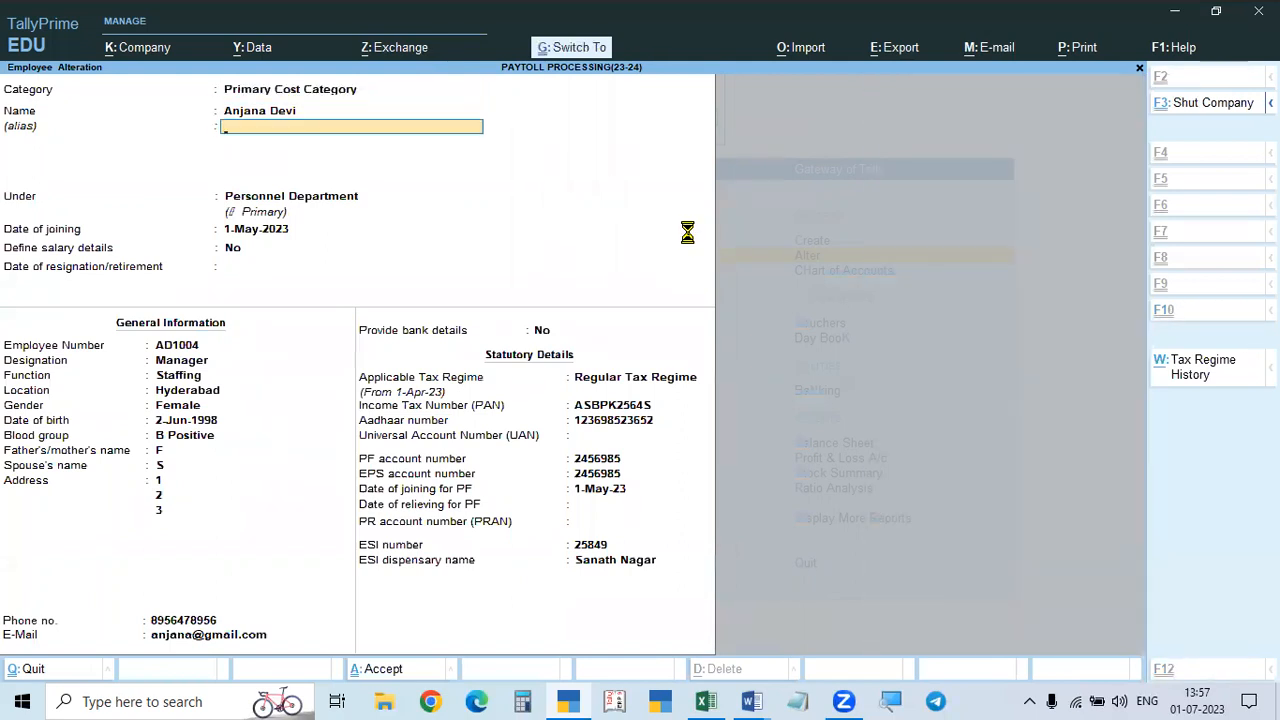
# Step: Change the category of the Accounting Department executive to Primary Cost Category and save the employee record
pyautogui.press('Down')
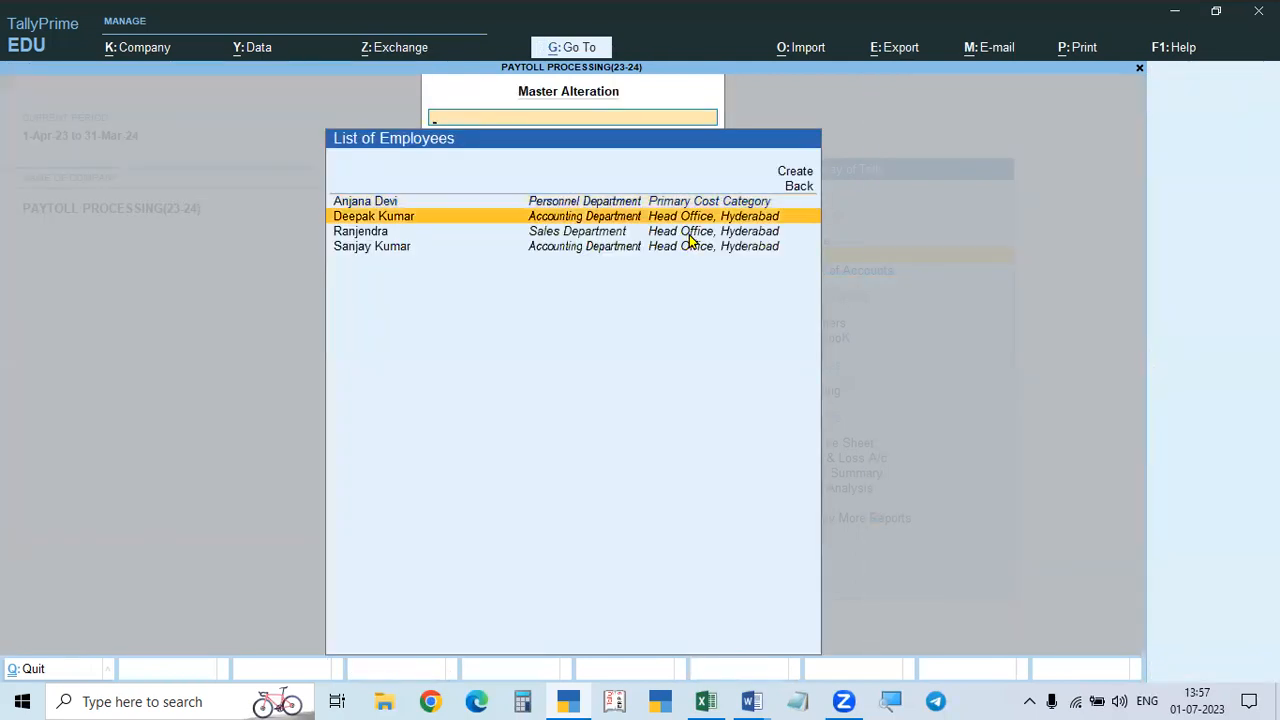
pyautogui.press('Return')
pyautogui.write('P')
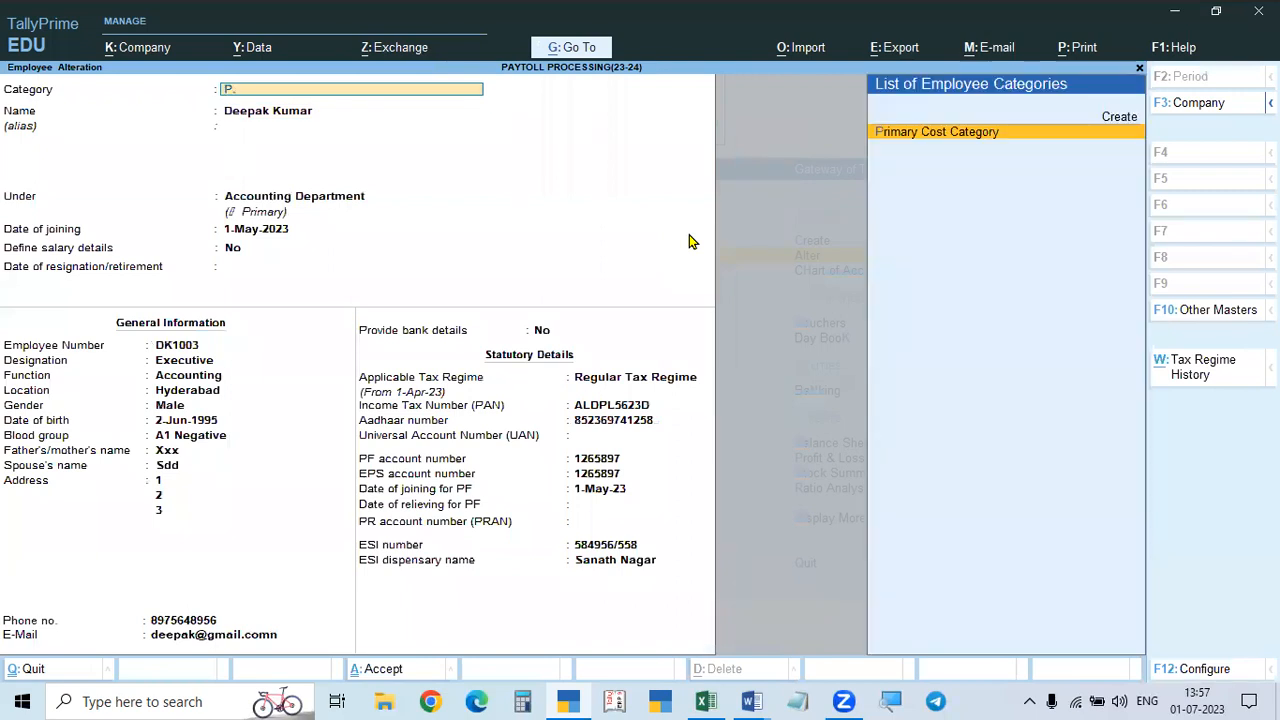
pyautogui.press('Return')
pyautogui.hotkey('ctrl', 'a')
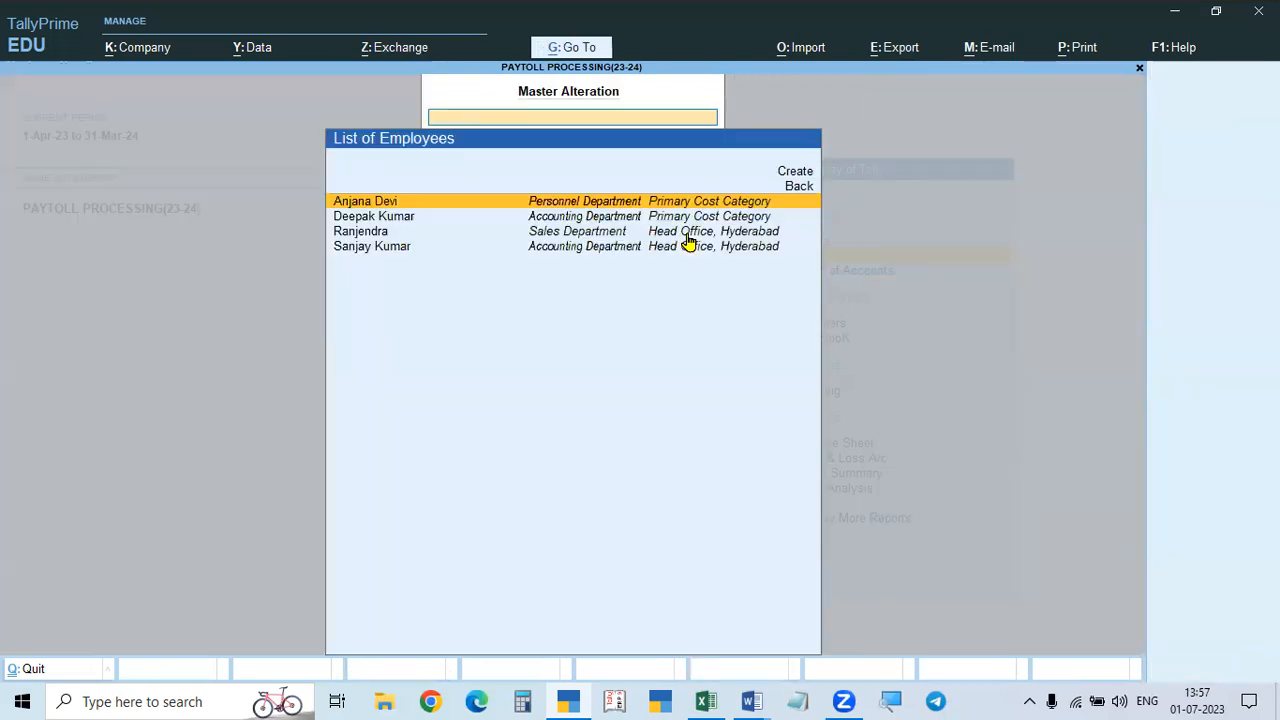
# Step: Change the category of the Sales Department employee to Primary Cost Category and save the employee record
pyautogui.click(688, 241)
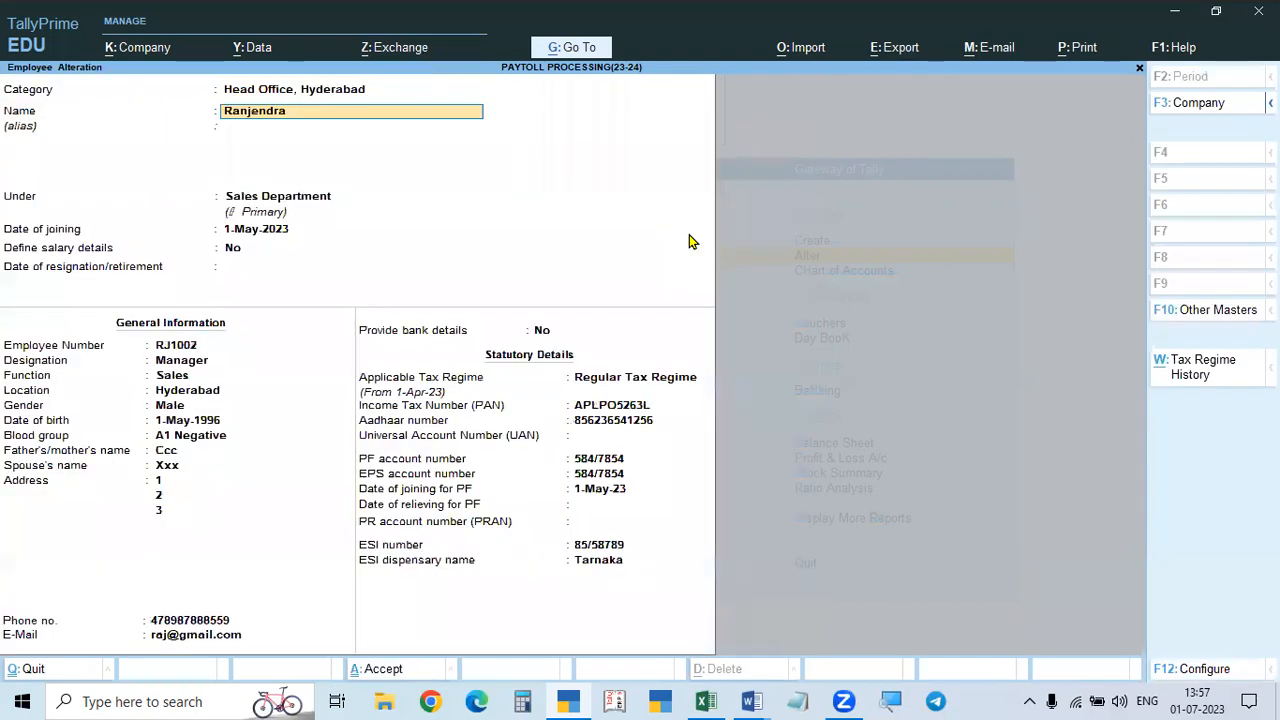
pyautogui.press('Up')
pyautogui.write('P')
pyautogui.press('Return')
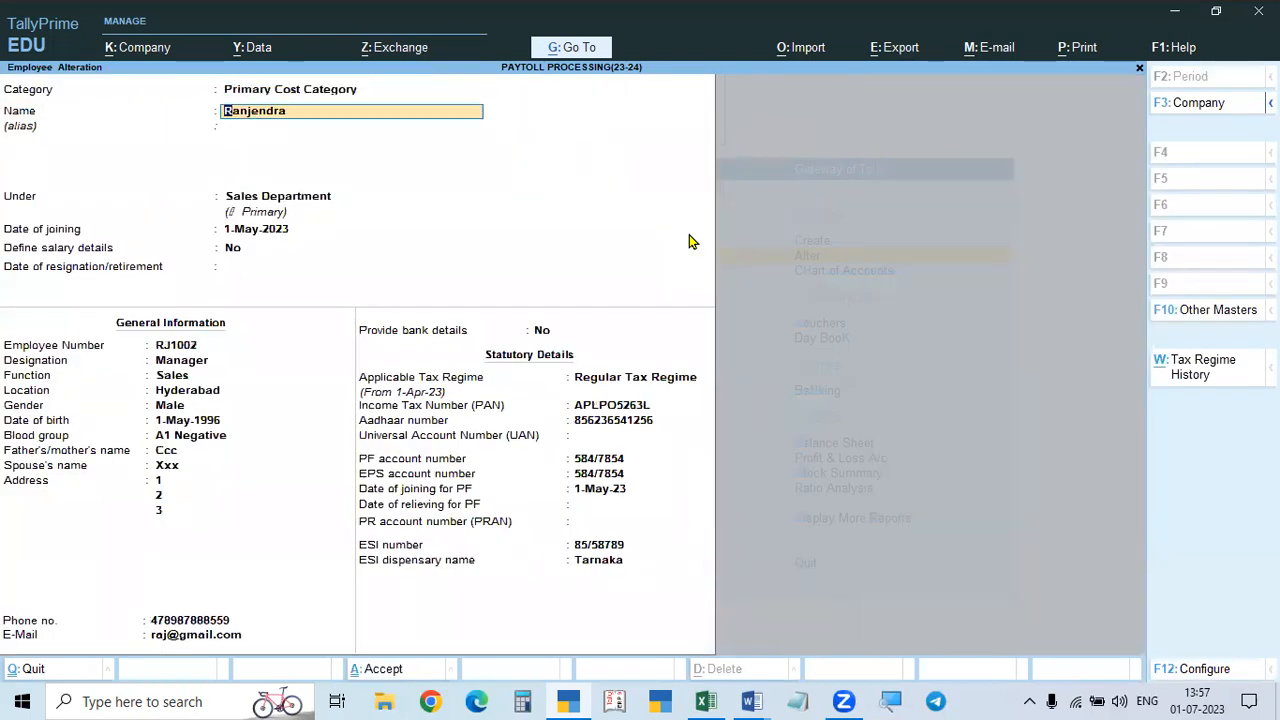
pyautogui.press('Return')
pyautogui.hotkey('ctrl', 'a')
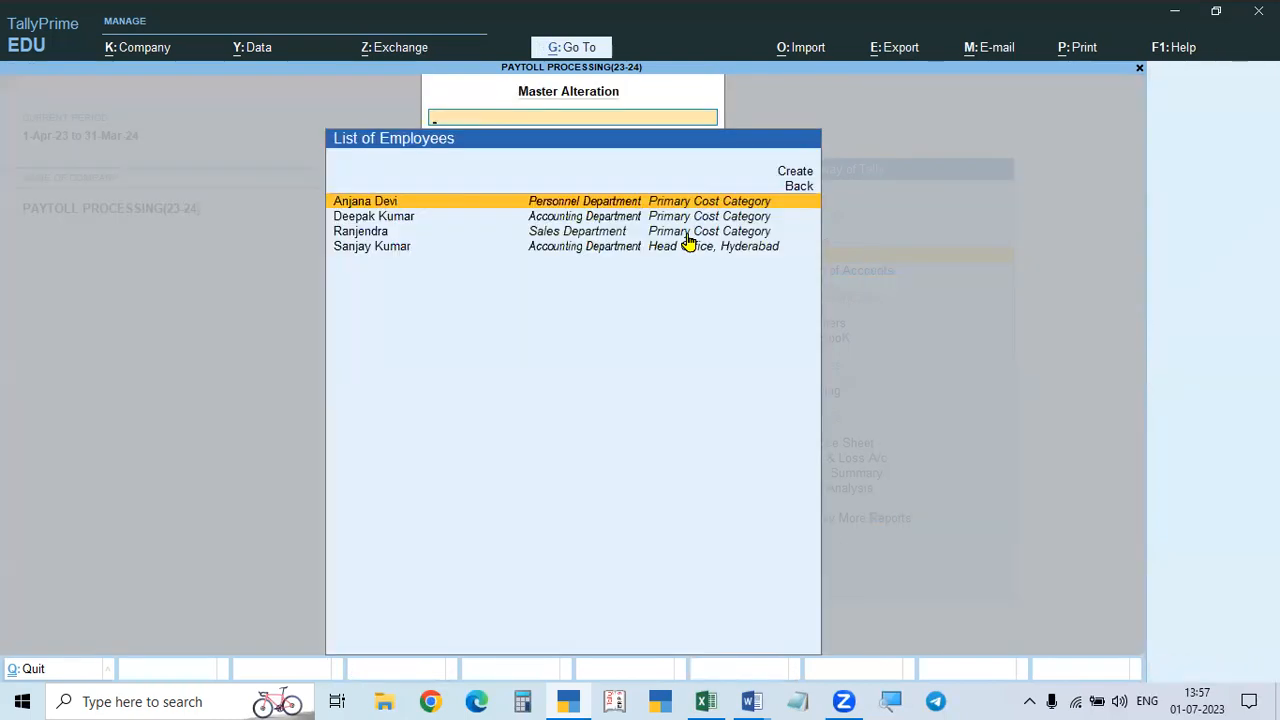
# Step: Change the remaining Accounting Department employee's category to Primary Cost Category, save the record and leave the employee list
pyautogui.click(688, 241)
pyautogui.press('Up')
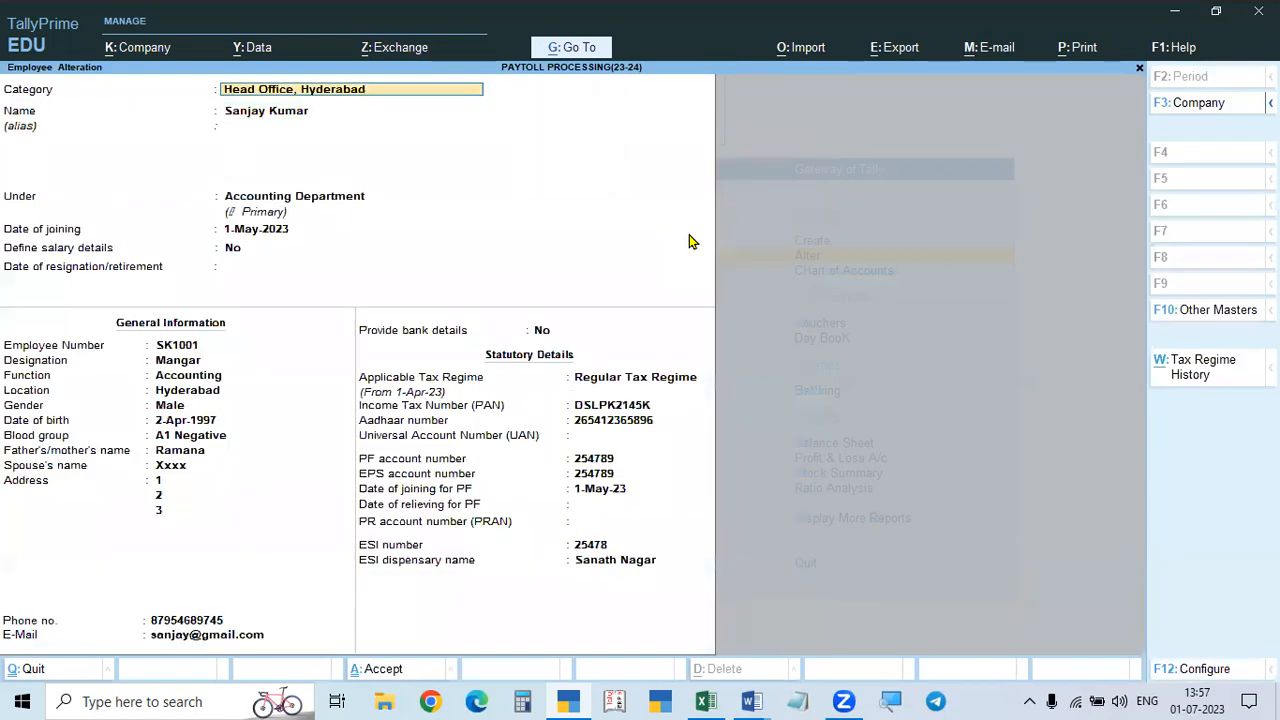
pyautogui.write('P')
pyautogui.press('Return')
pyautogui.press('Return')
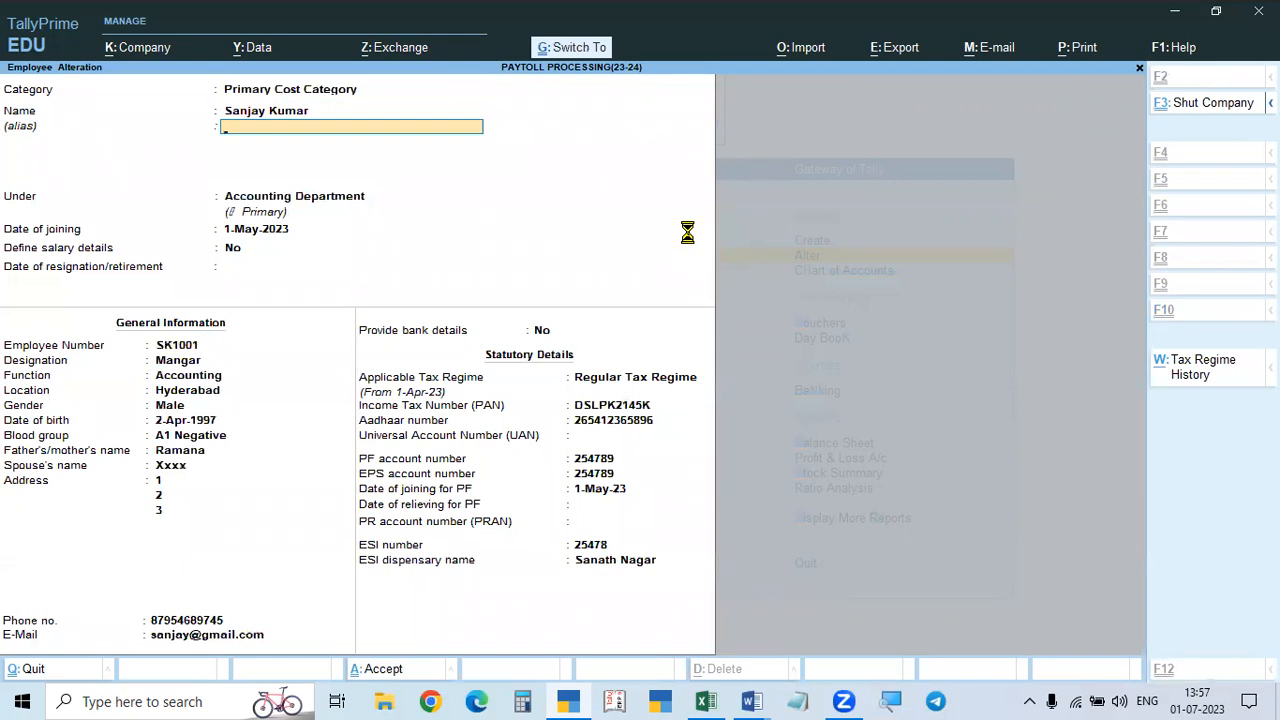
pyautogui.hotkey('ctrl', 'a')
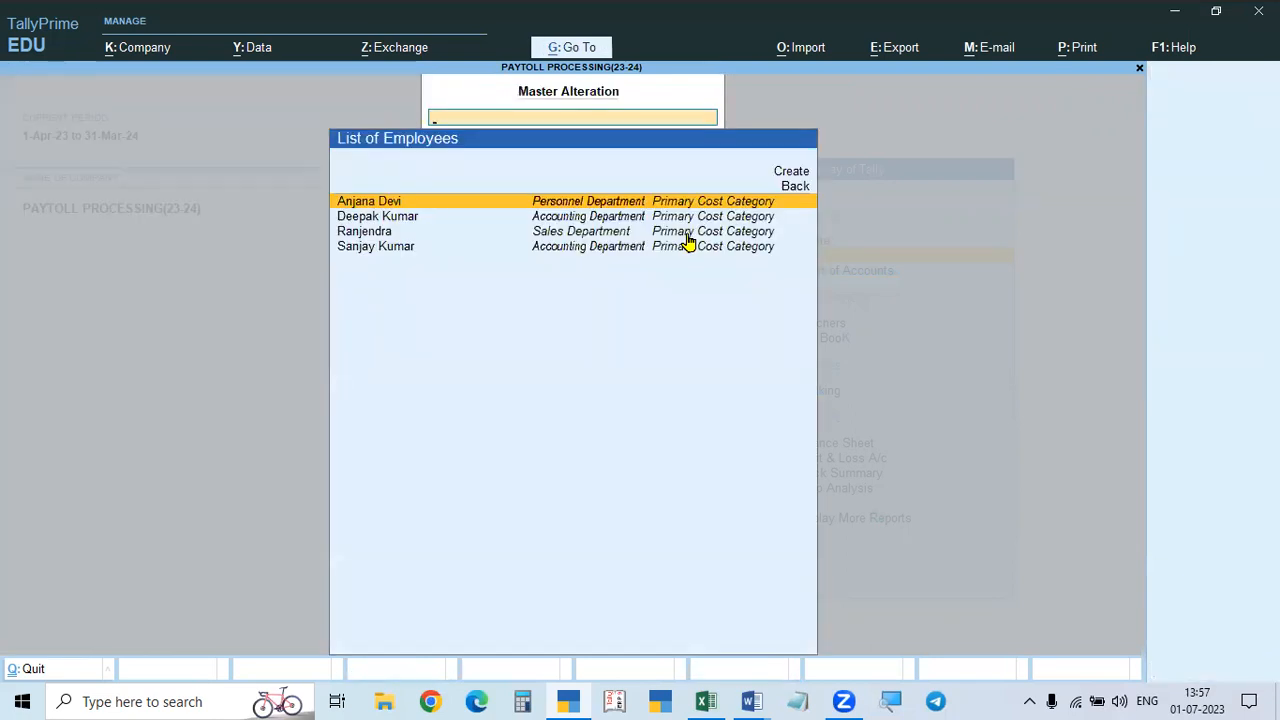
pyautogui.press('Escape')
pyautogui.press('Escape')
# Step: Display the ledger vouchers of the Salary Payable account
pyautogui.press('Up')
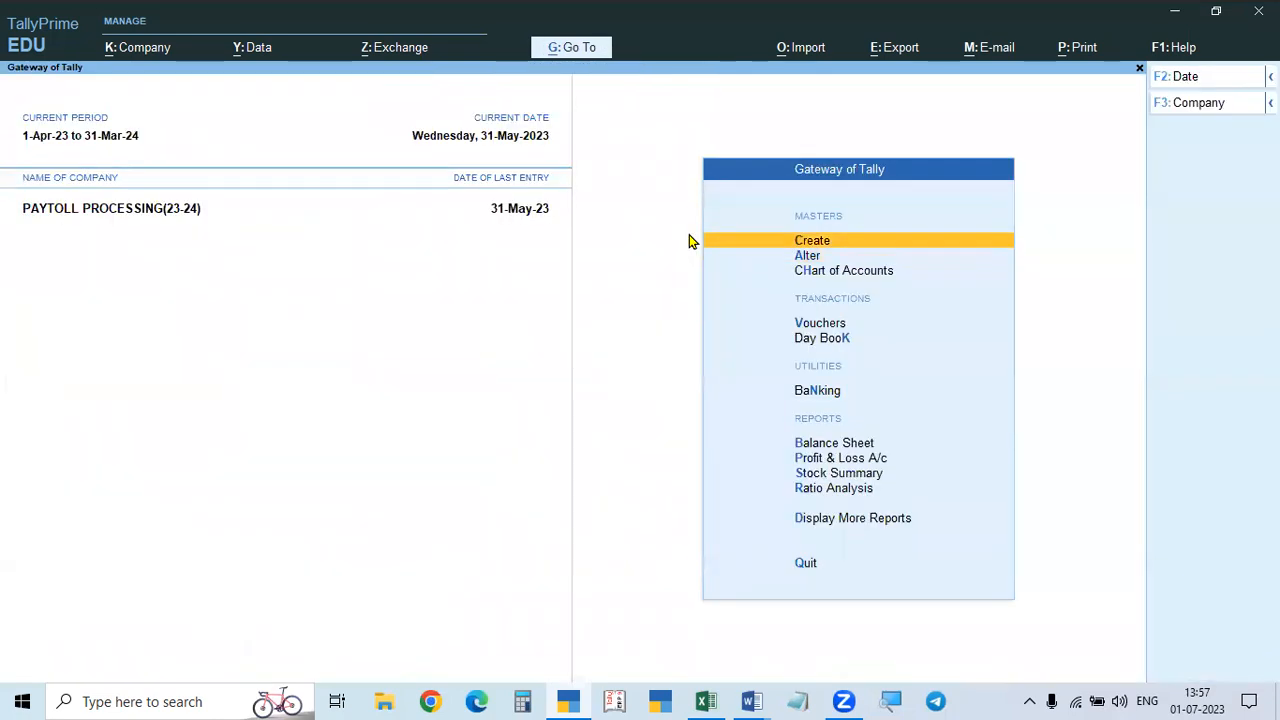
pyautogui.press('Down')
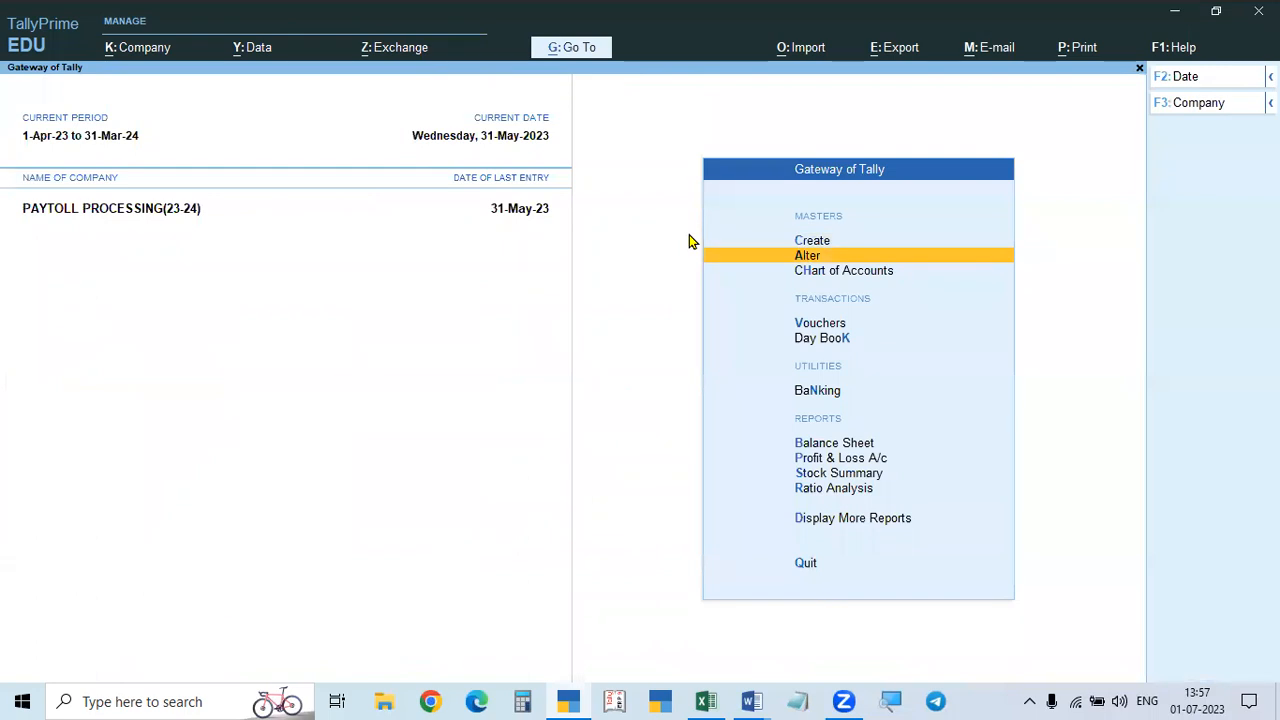
pyautogui.press('Up')
pyautogui.write('dalSal')
pyautogui.press('Return')
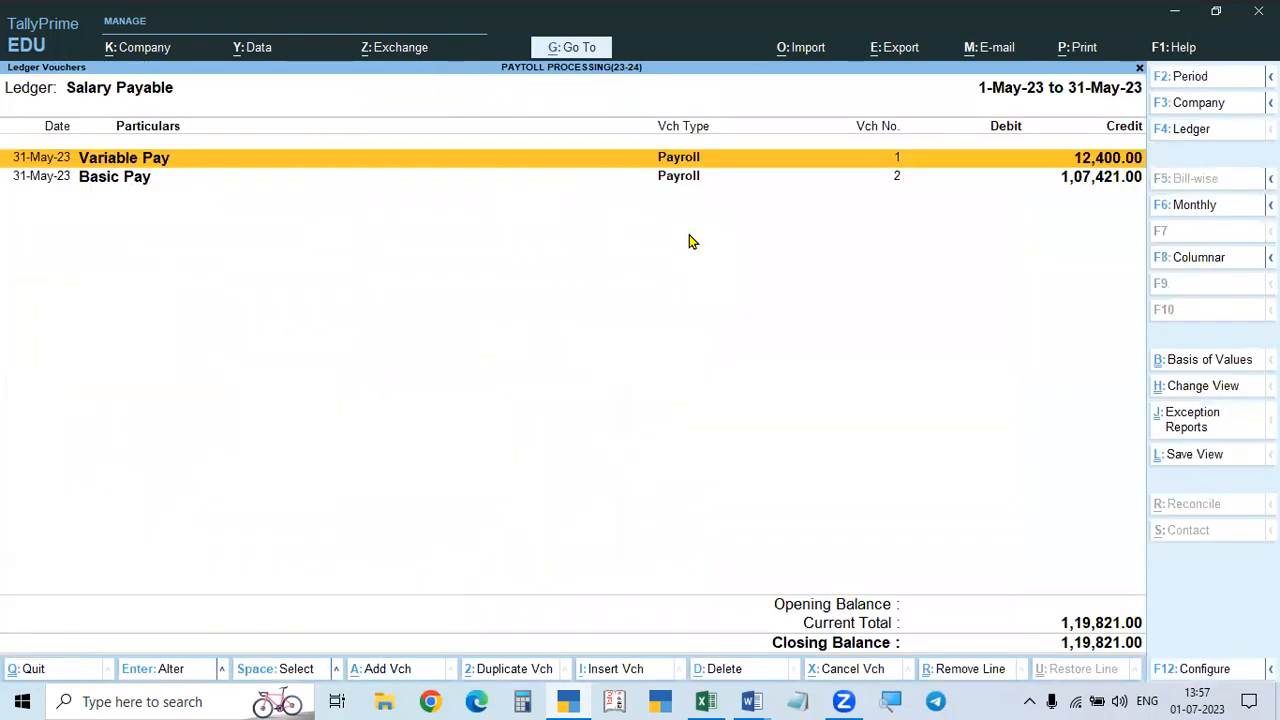
# Step: Change the category in the Variable Pay payroll voucher No. 1 to Primary Cost Category and close the voucher
pyautogui.press('Return')
pyautogui.press('Escape')
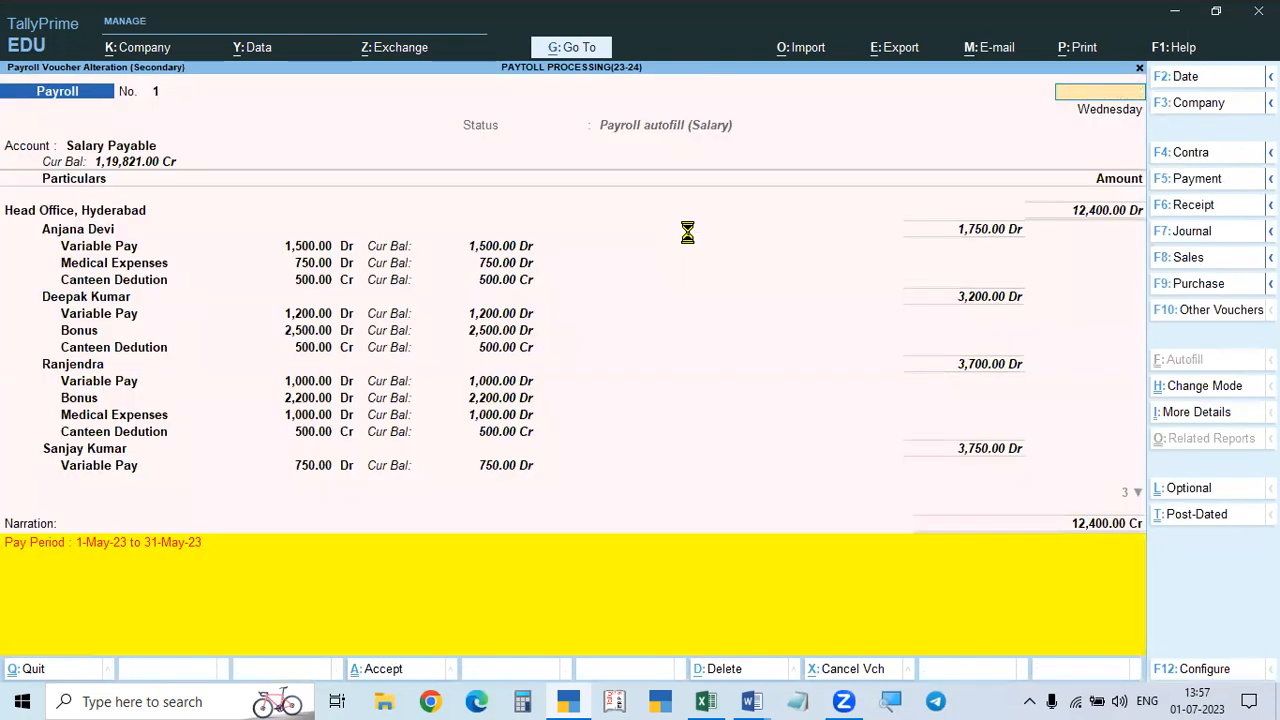
pyautogui.press('Down')
pyautogui.press('Up')
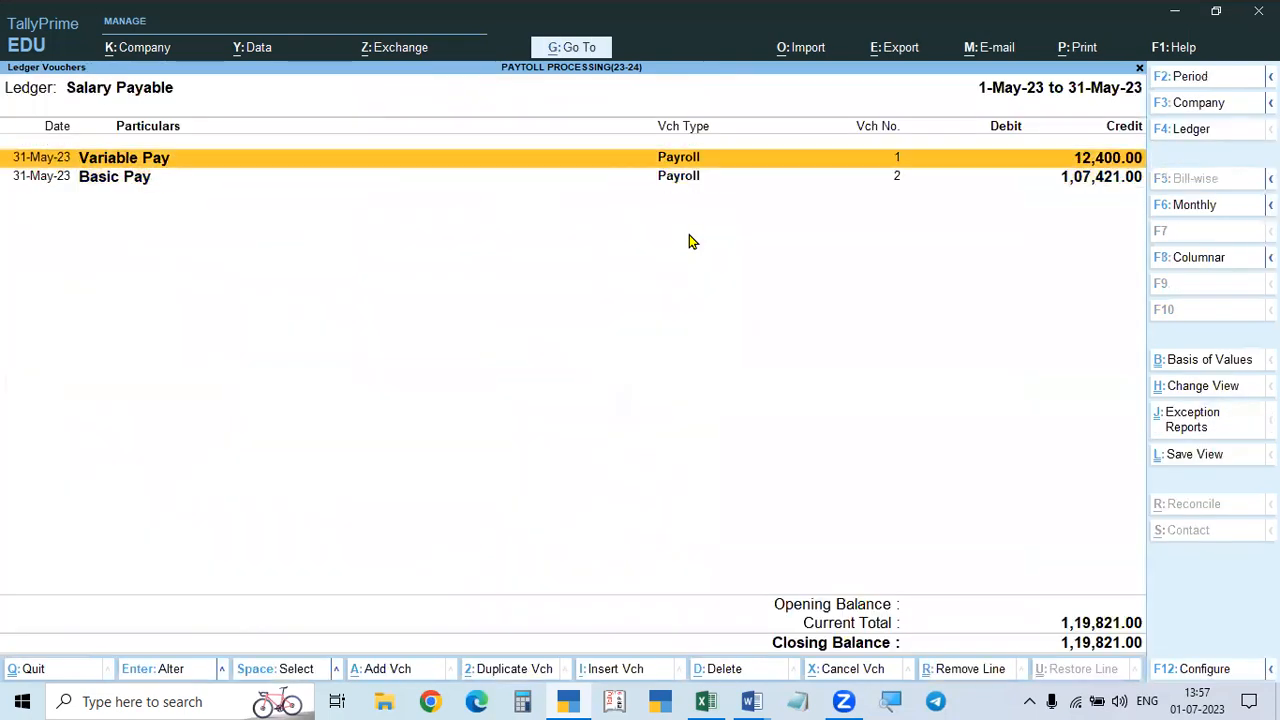
pyautogui.press('Return')
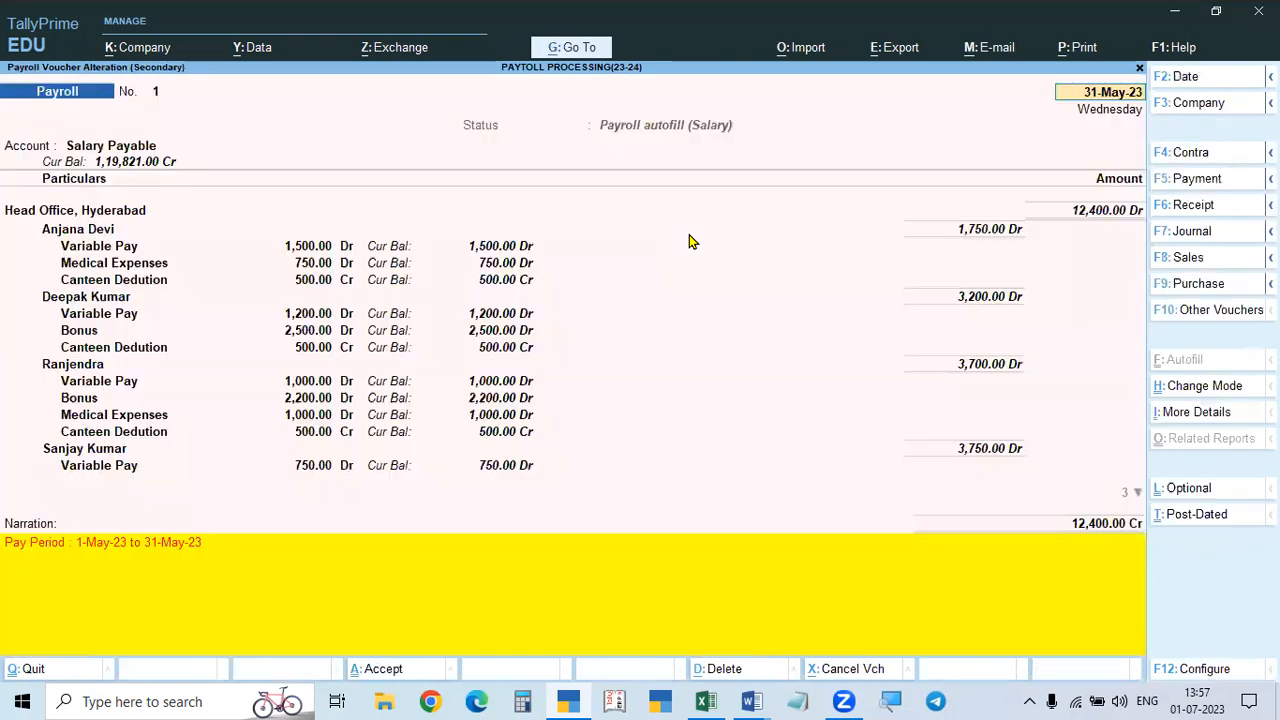
pyautogui.click(115, 214)
pyautogui.press('Down')
pyautogui.press('Return')
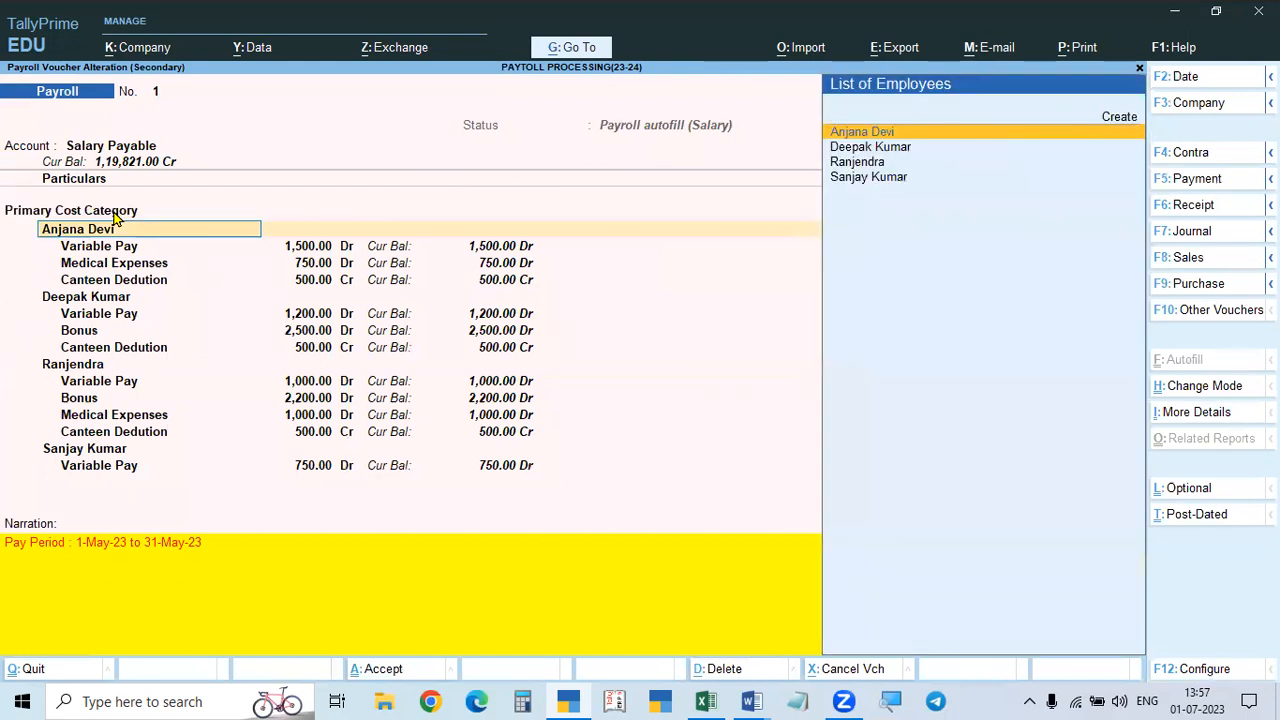
pyautogui.hotkey('ctrl', 'q')
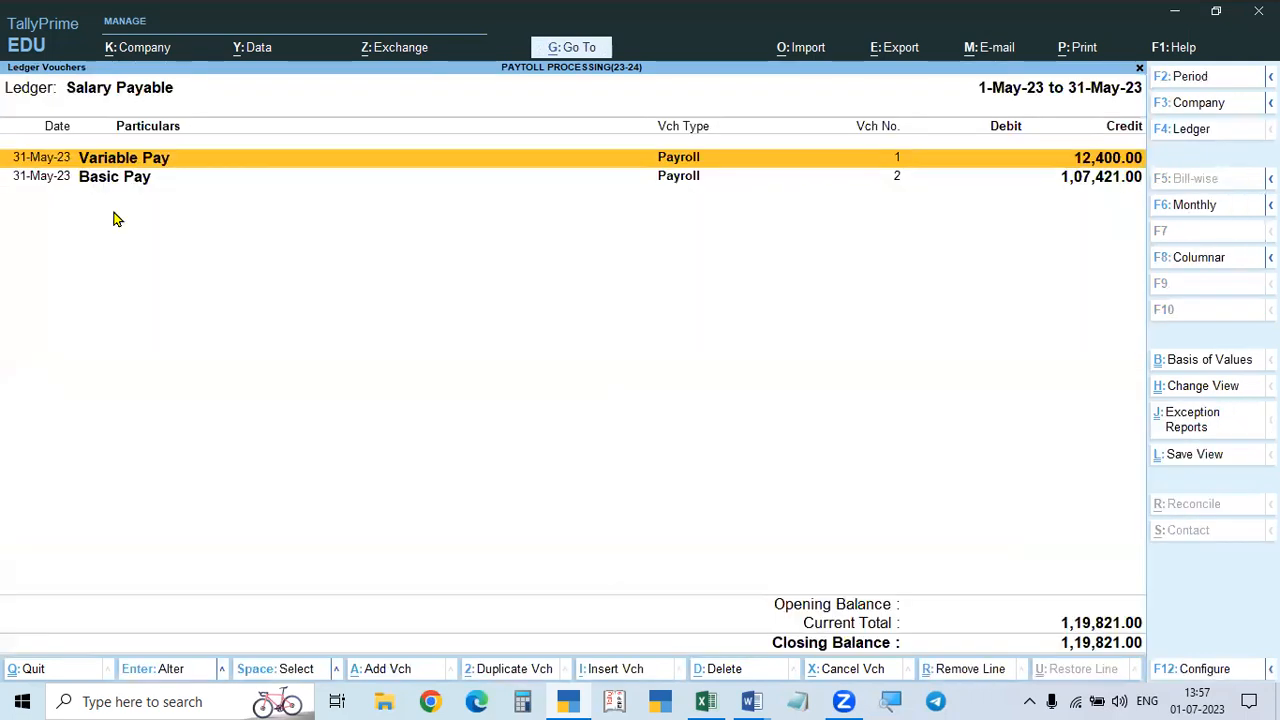
# Step: Change the category in the Basic Pay payroll voucher No. 2 to Primary Cost Category and return to the Gateway of Tally
pyautogui.press('Down')
pyautogui.press('Return')
pyautogui.click(115, 214)
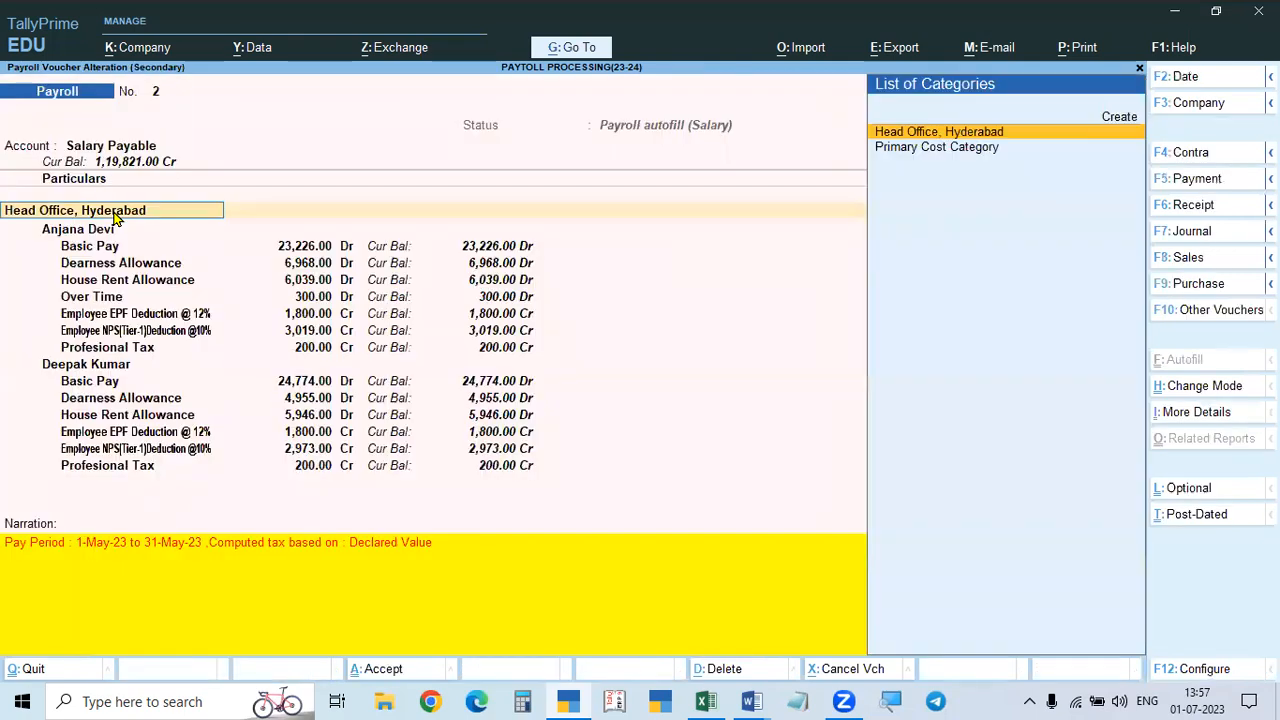
pyautogui.write('P')
pyautogui.press('Return')
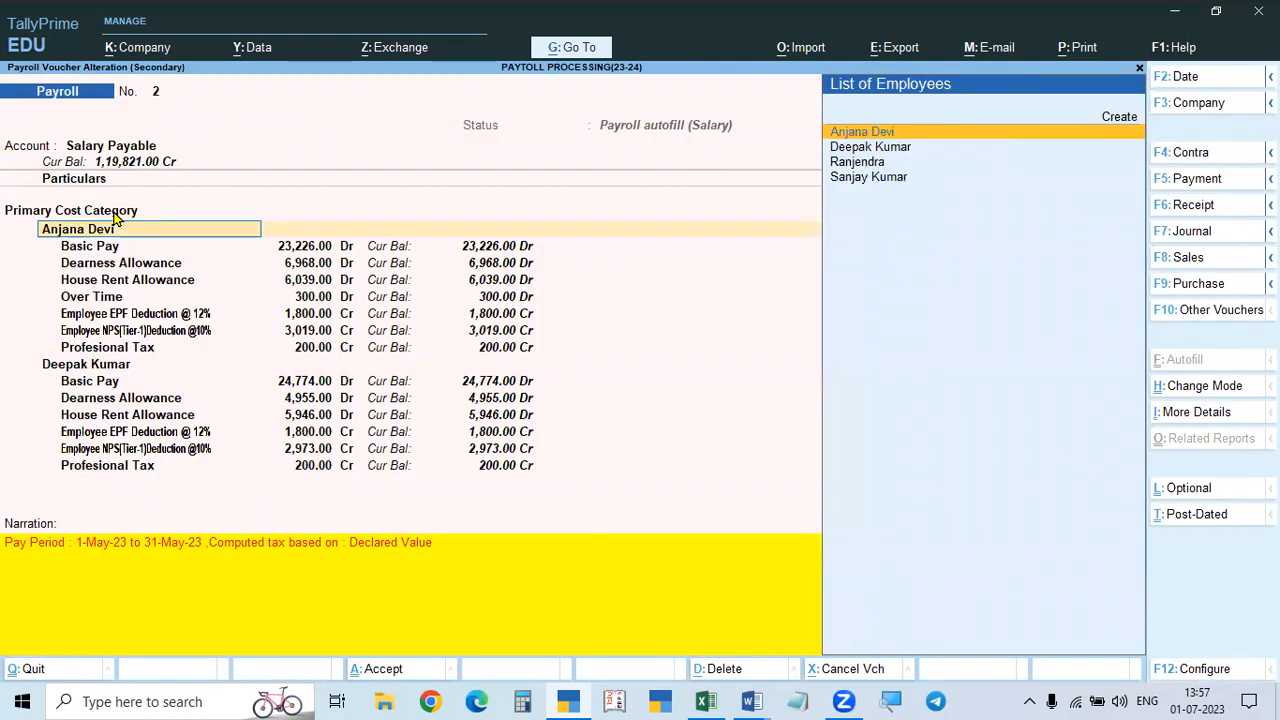
pyautogui.hotkey('ctrl', 'q')
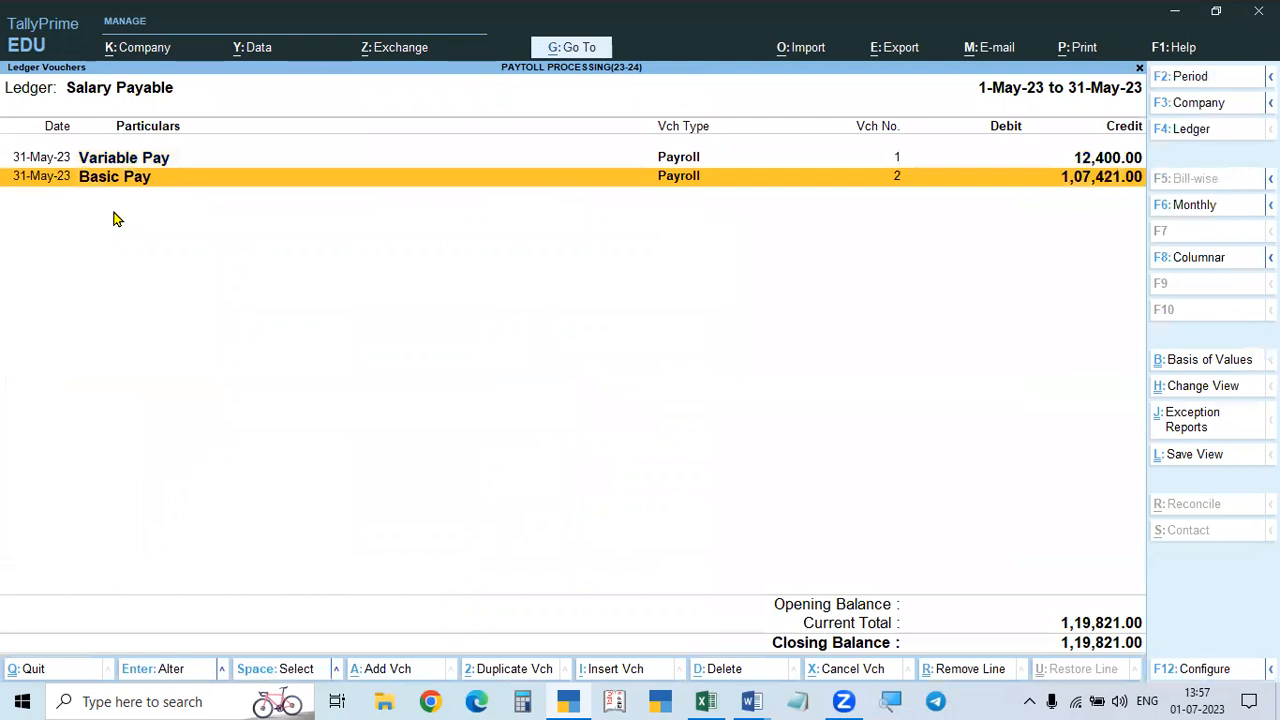
pyautogui.press('Escape')
pyautogui.press('Escape')
pyautogui.press('Escape')
pyautogui.press('Escape')
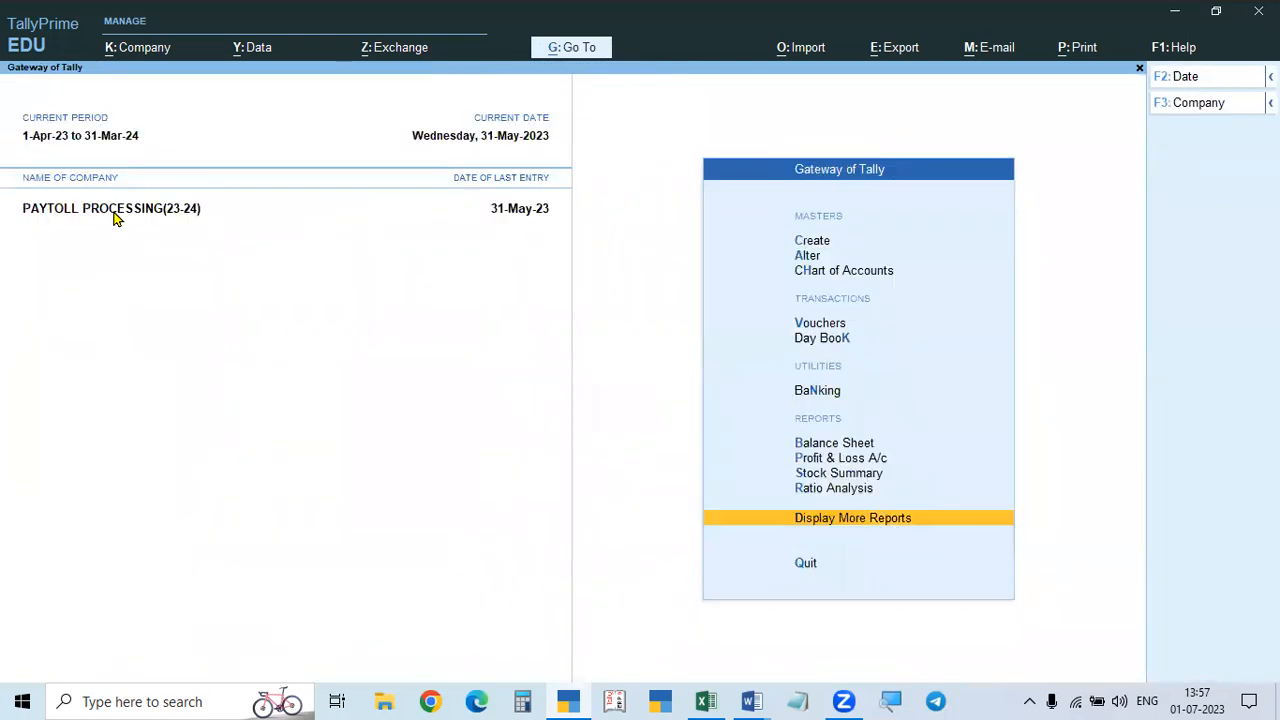
# Step: Start a payment voucher dated 31 May 2023
pyautogui.press('n')
pyautogui.hotkey('ctrl', 'F4')
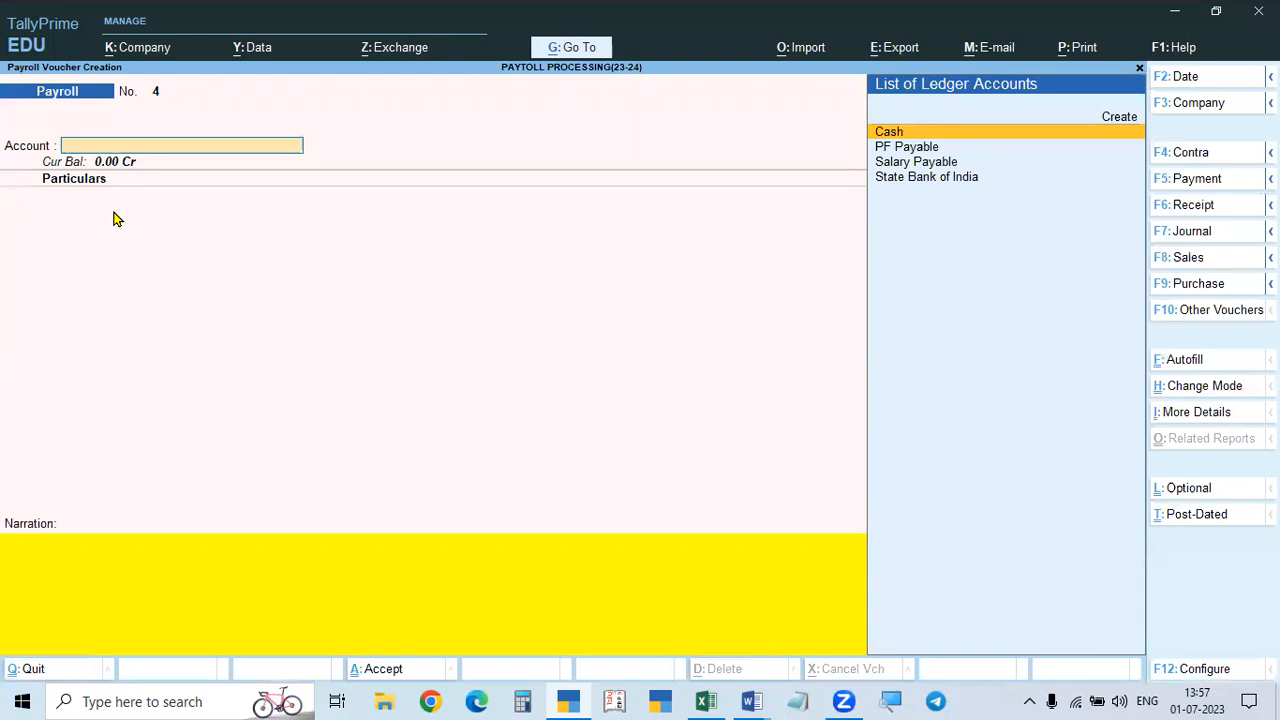
pyautogui.press('F5')
pyautogui.press('F2')
pyautogui.write('31.5')
pyautogui.press('Return')
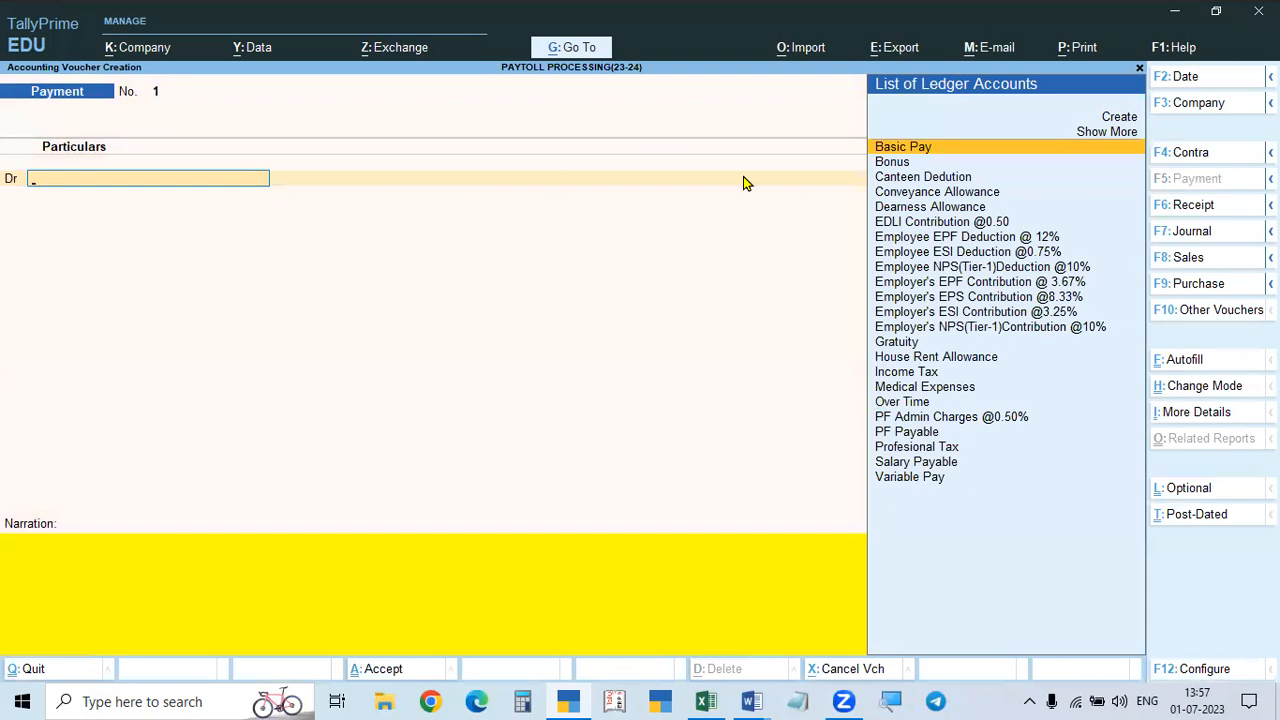
# Step: Set up Payroll Autofill for Salary Payment from 1-5-2023 to 31-5-2023, voucher date 31-5-2023, with Primary Cost Category and All Items
pyautogui.click(1188, 365)
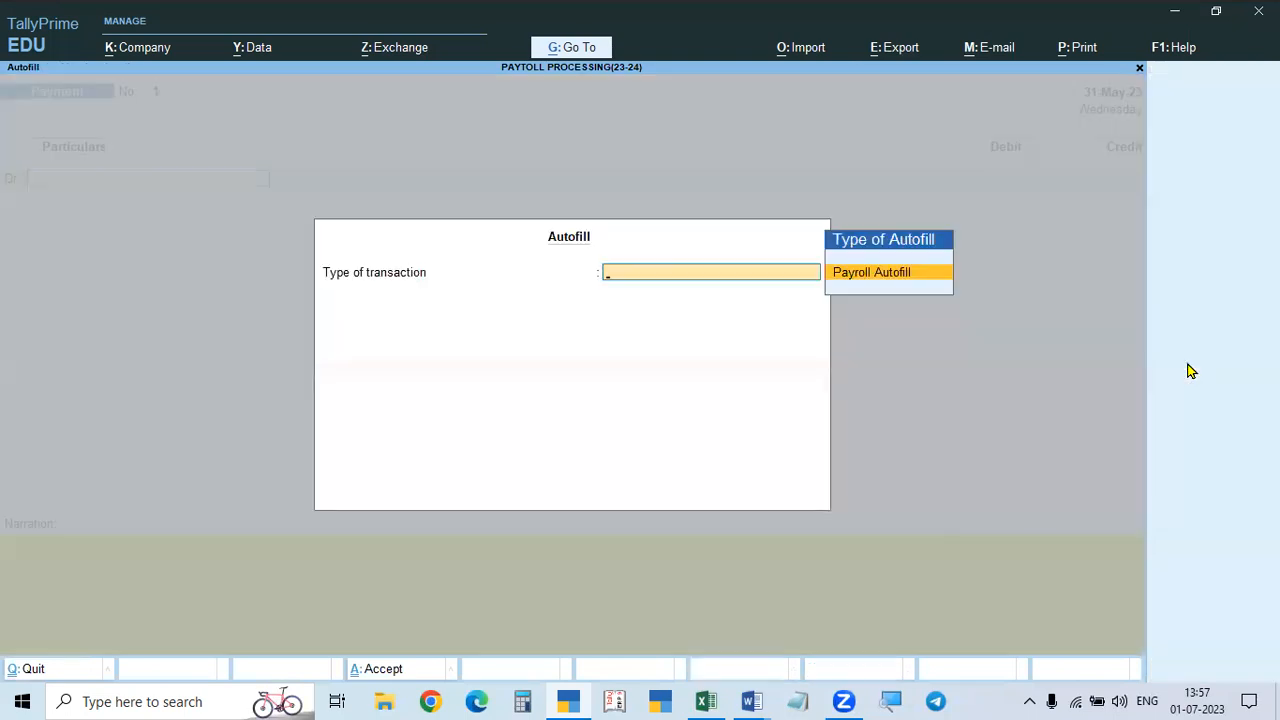
pyautogui.press('Return')
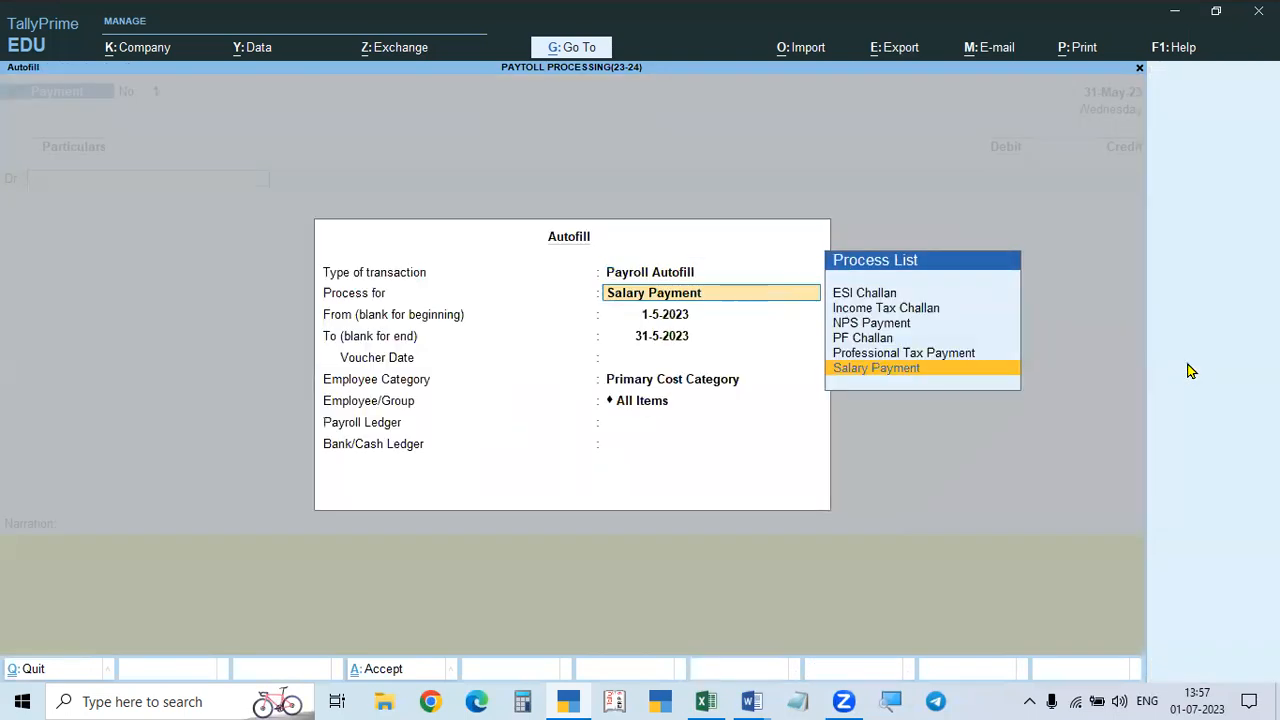
pyautogui.click(863, 370)
pyautogui.press('Return')
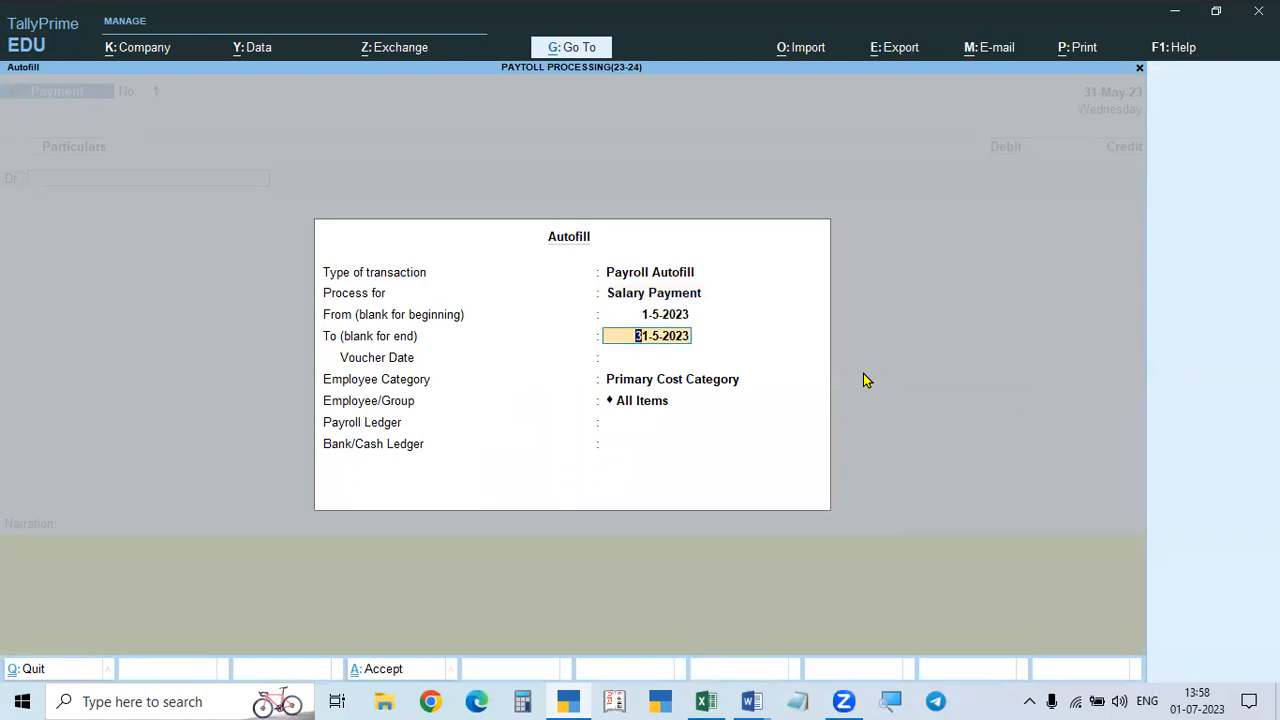
pyautogui.press('Return')
pyautogui.press('Return')
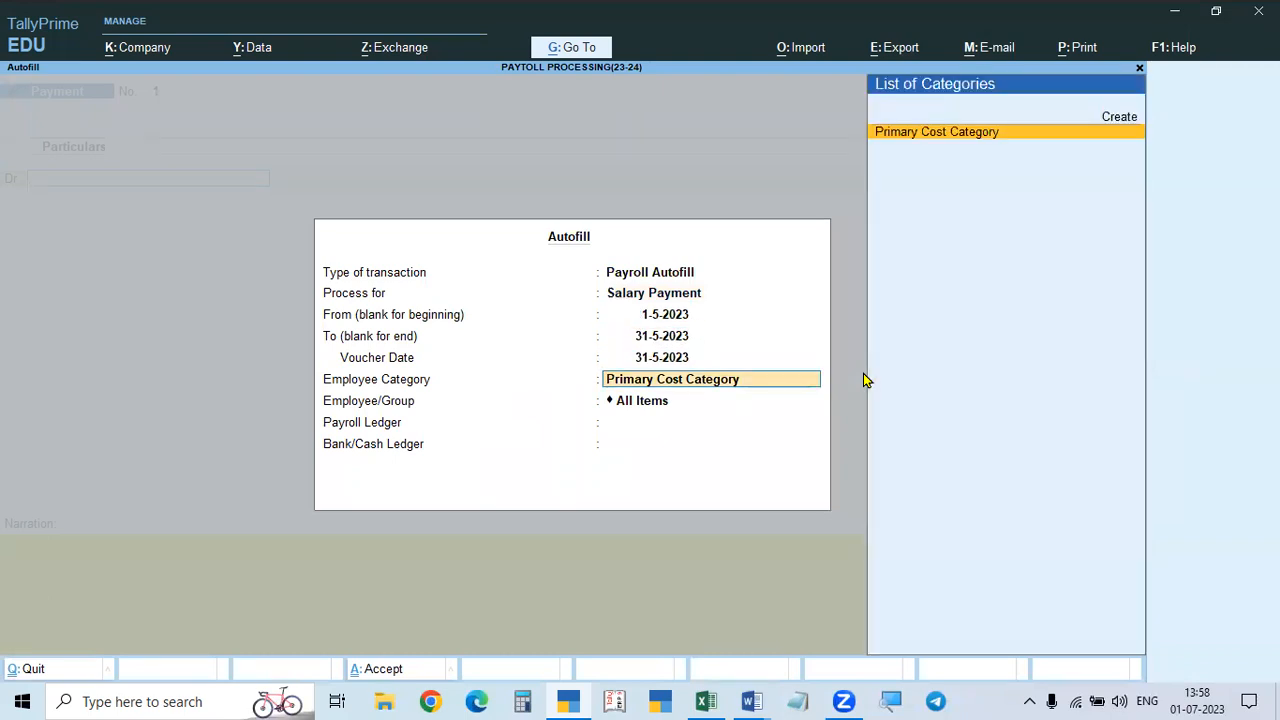
pyautogui.press('Return')
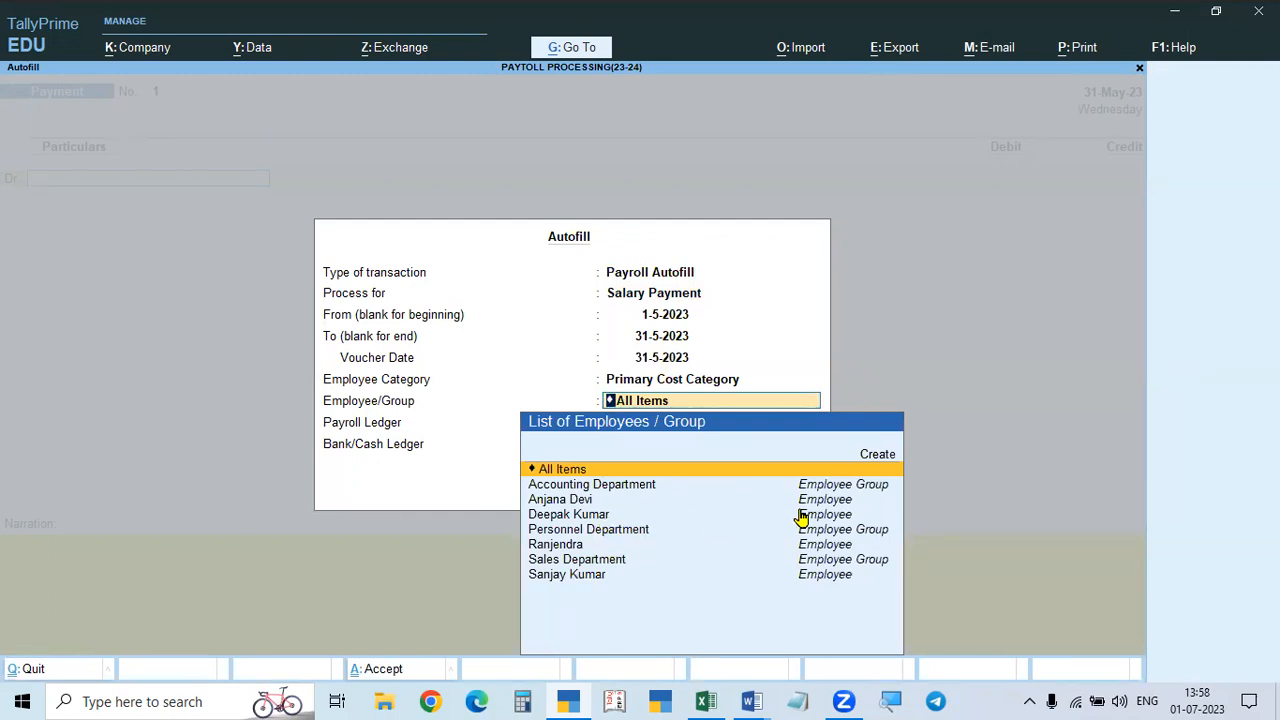
pyautogui.press('Return')
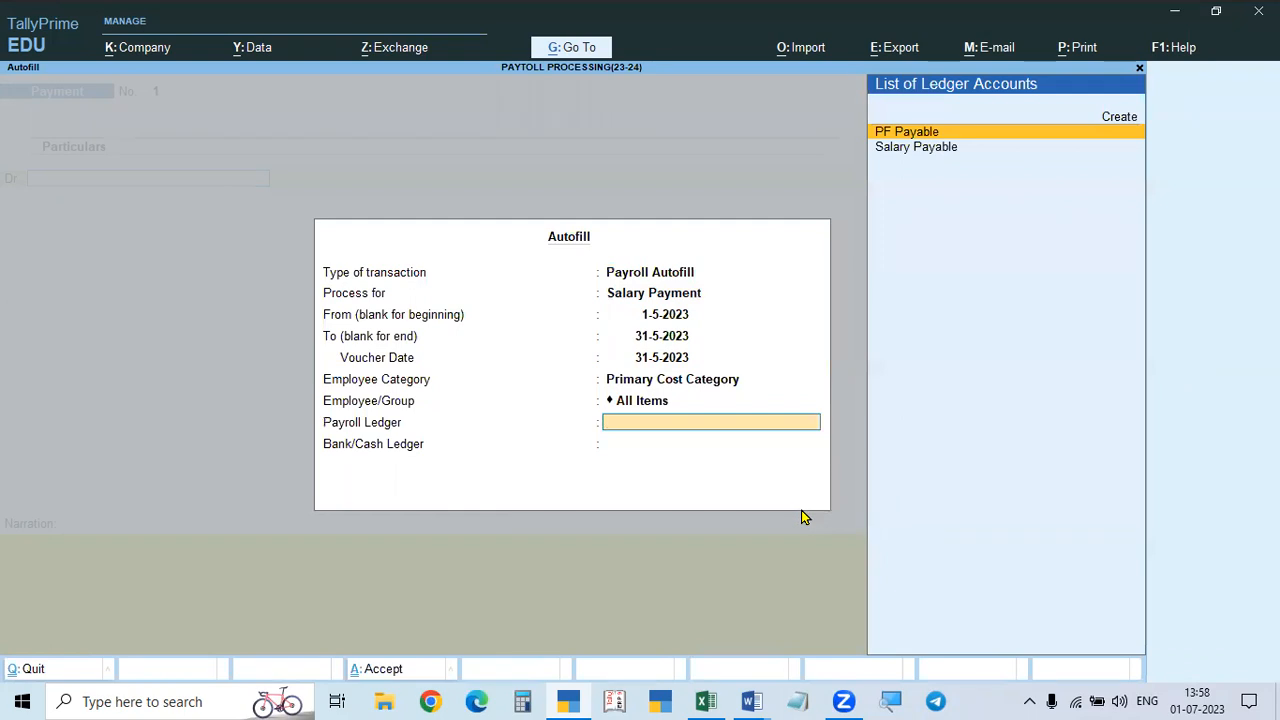
# Step: Set the autofill's payroll ledger to Salary Payable and its bank/cash ledger to State Bank of India
pyautogui.press('Down')
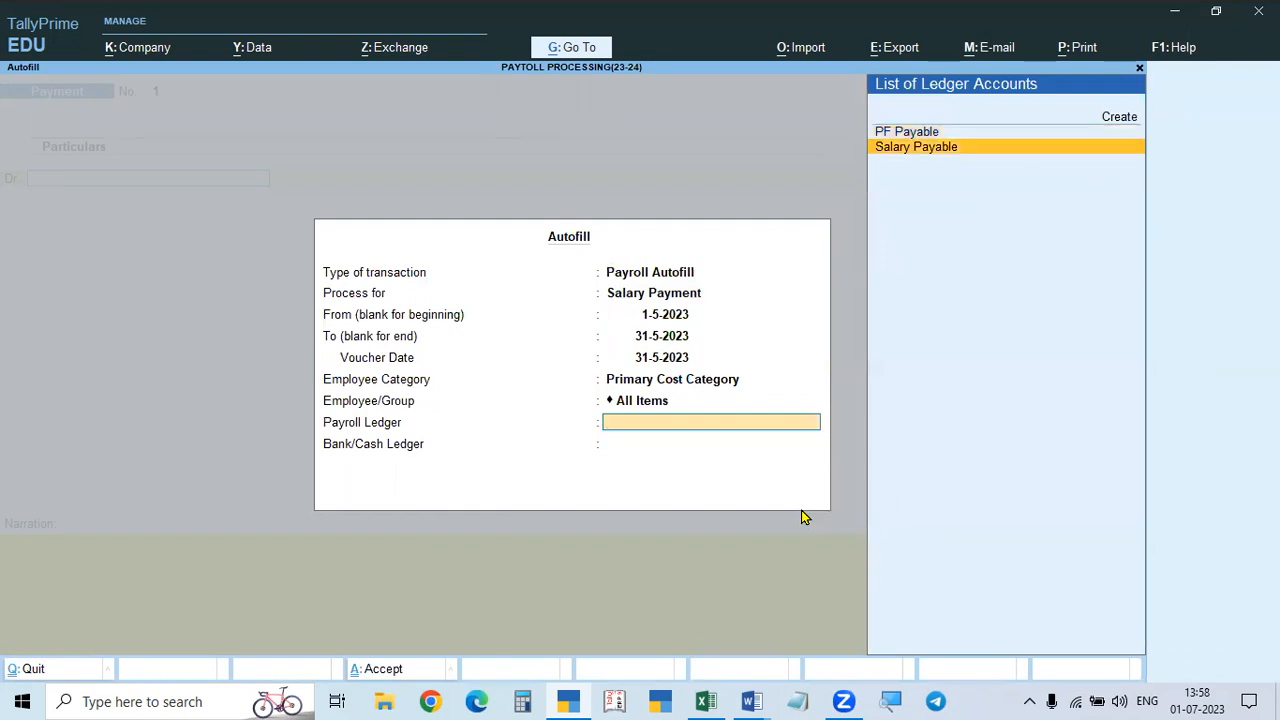
pyautogui.press('Return')
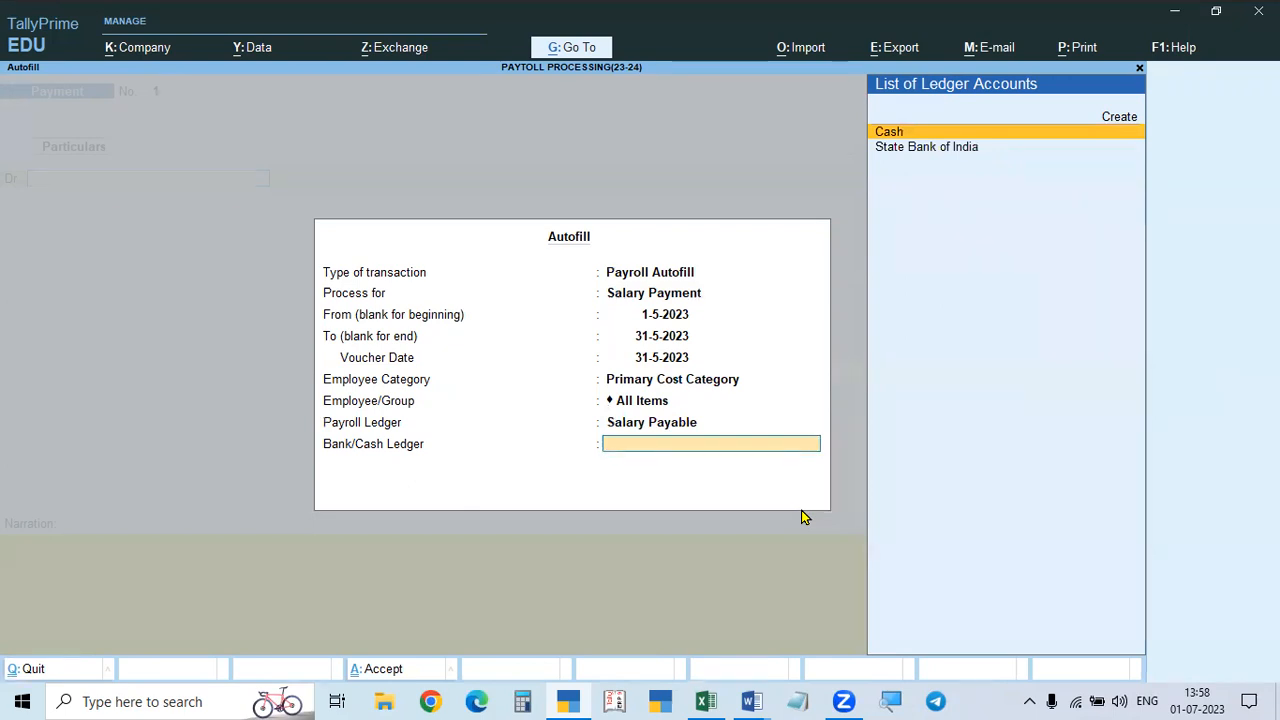
pyautogui.press('Down')
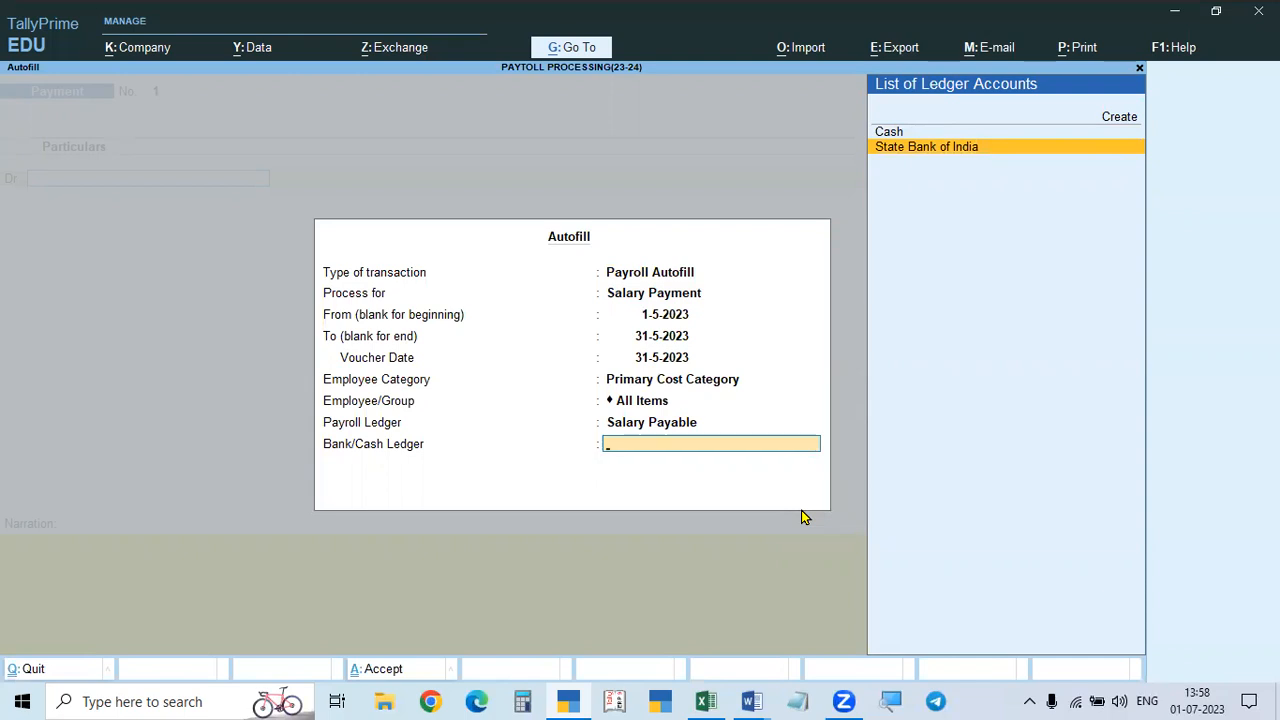
pyautogui.press('Return')
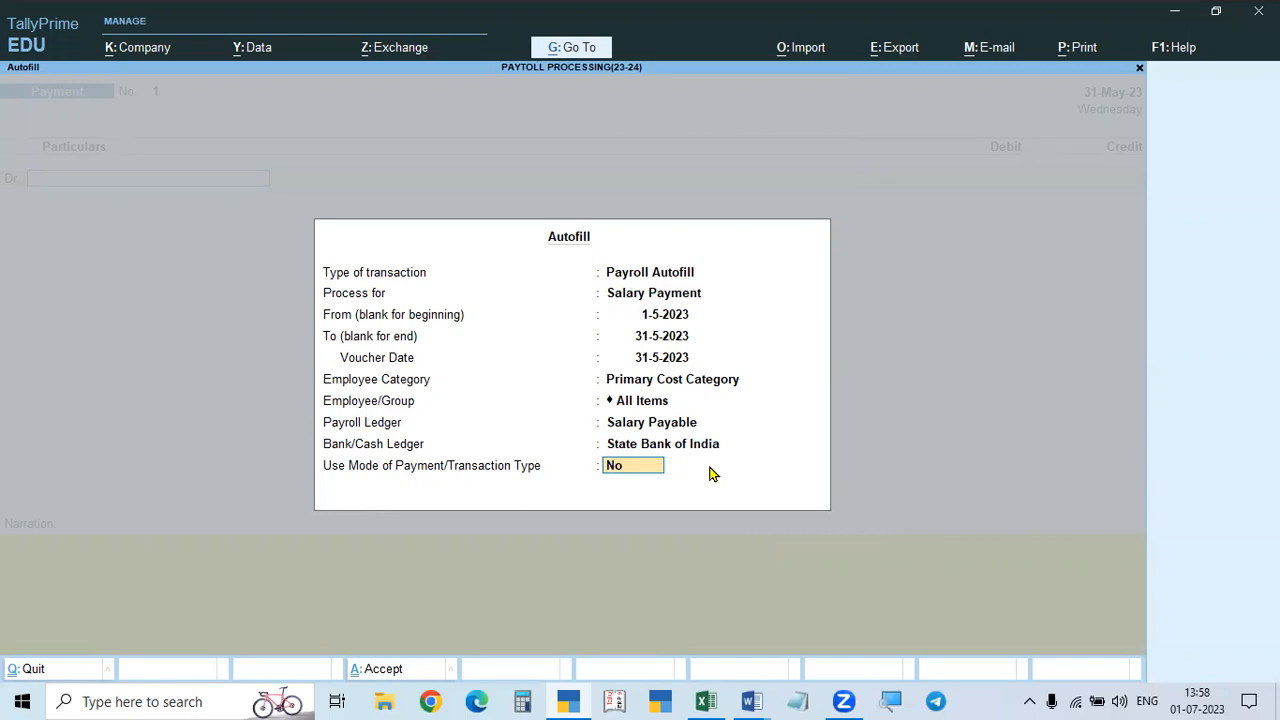
# Step: Change the autofill's bank/cash ledger to Cash
pyautogui.press('Up')
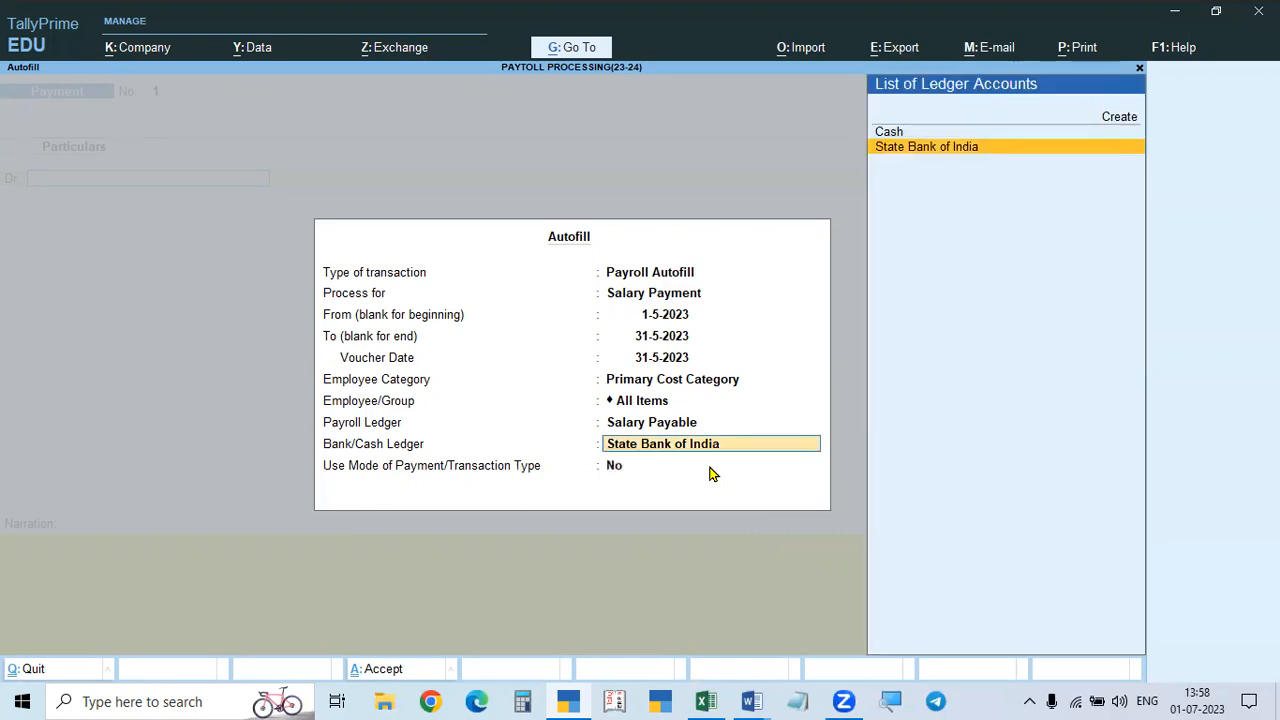
pyautogui.press('Up')
pyautogui.press('Return')
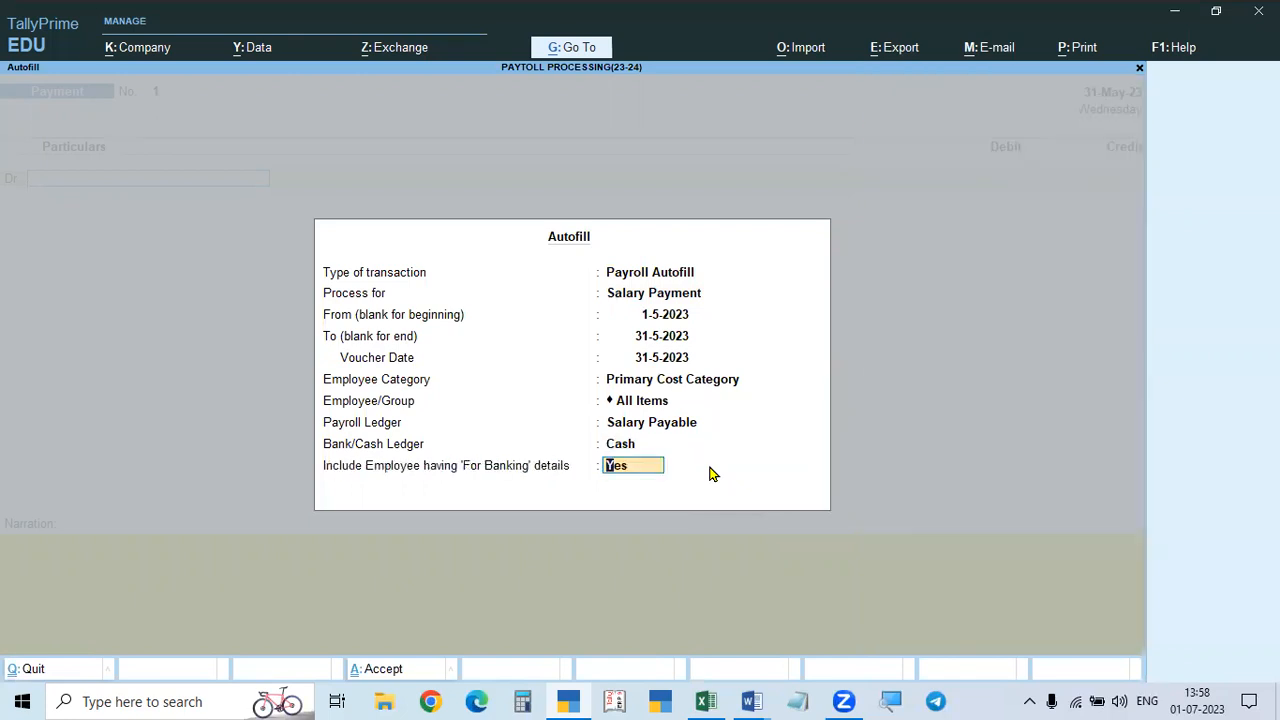
# Step: Switch the autofill's bank/cash ledger from Cash to State Bank of India and fill in the salary payment voucher
pyautogui.press('Up')
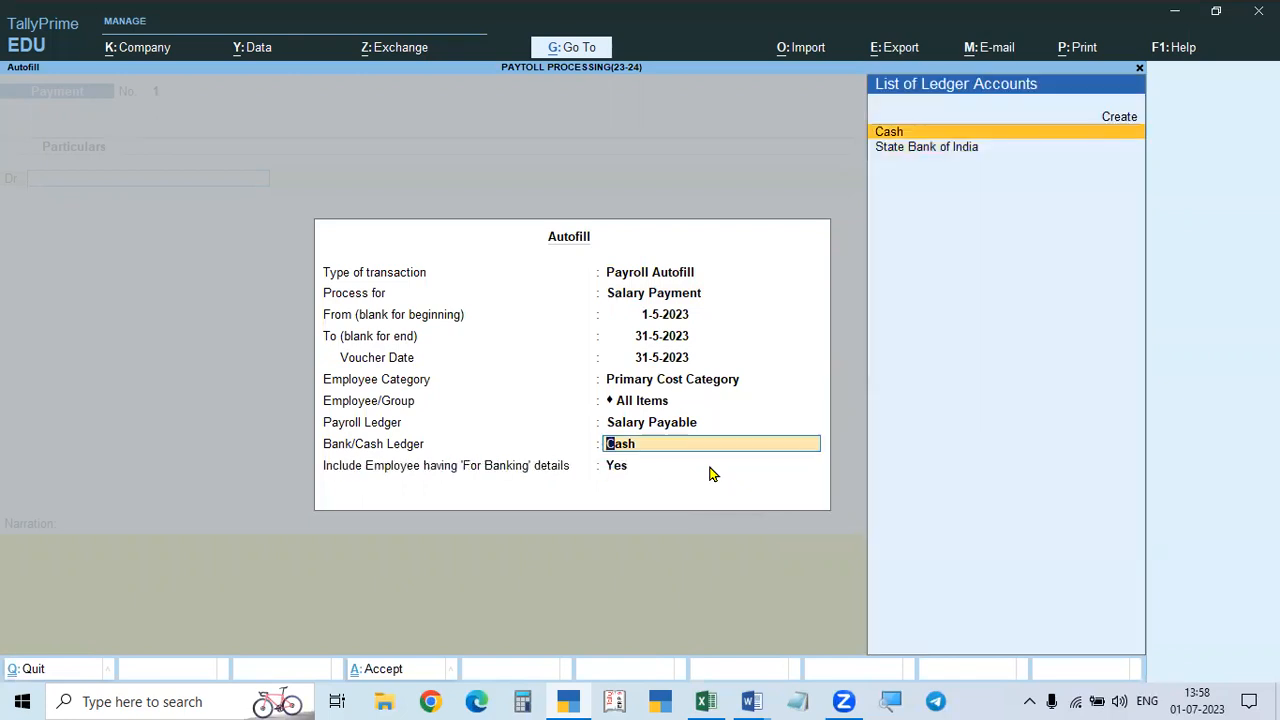
pyautogui.press('Down')
pyautogui.press('Return')
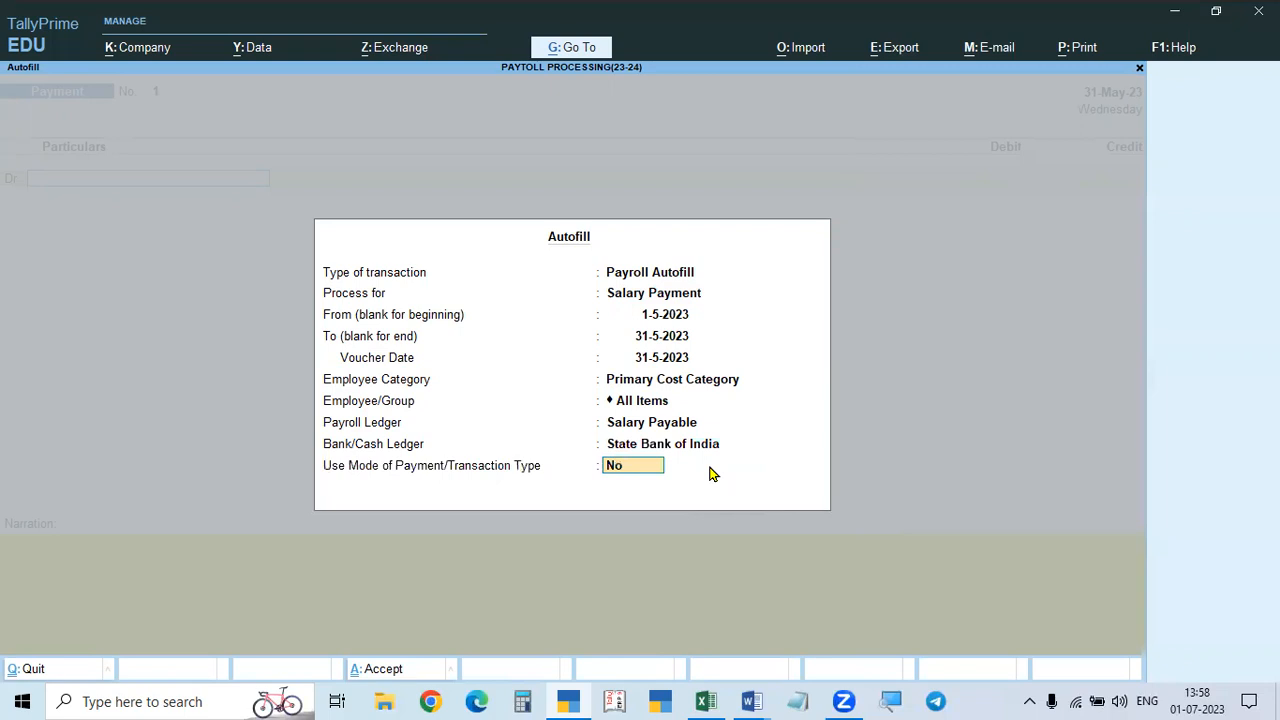
pyautogui.press('Up')
pyautogui.press('Up')
pyautogui.press('Return')
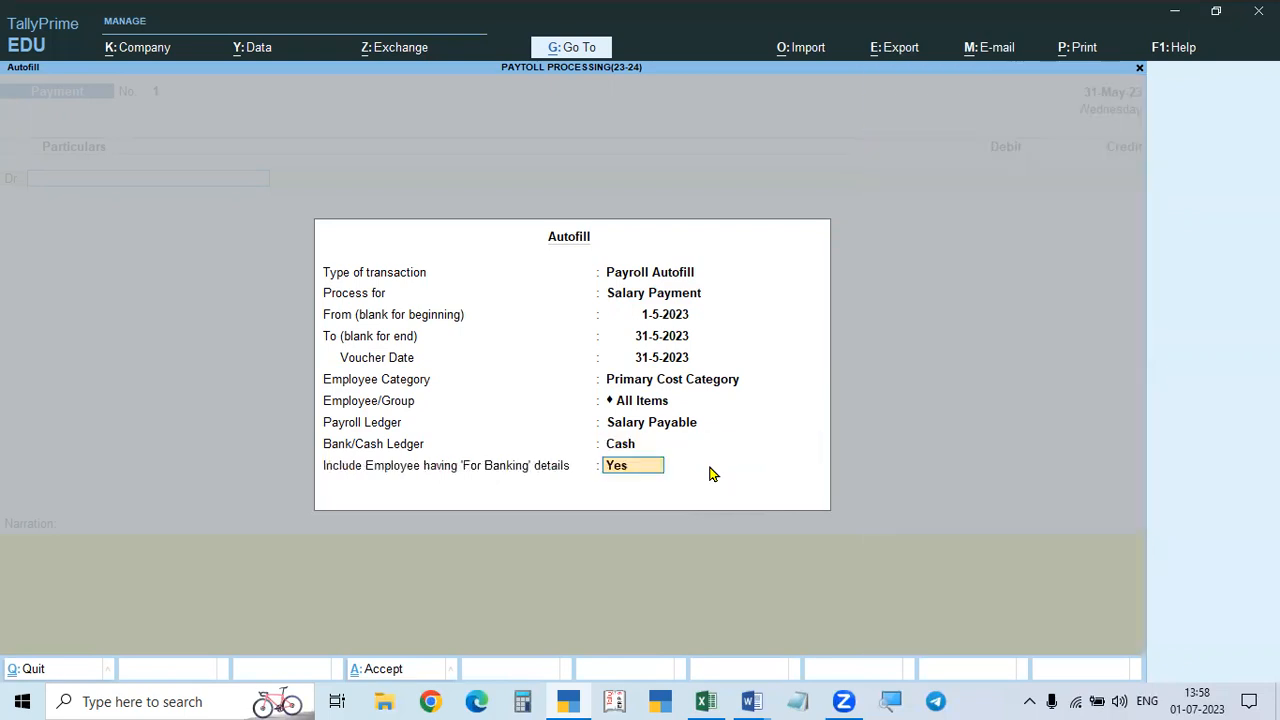
pyautogui.press('Up')
pyautogui.press('Down')
pyautogui.press('Return')
pyautogui.press('Return')
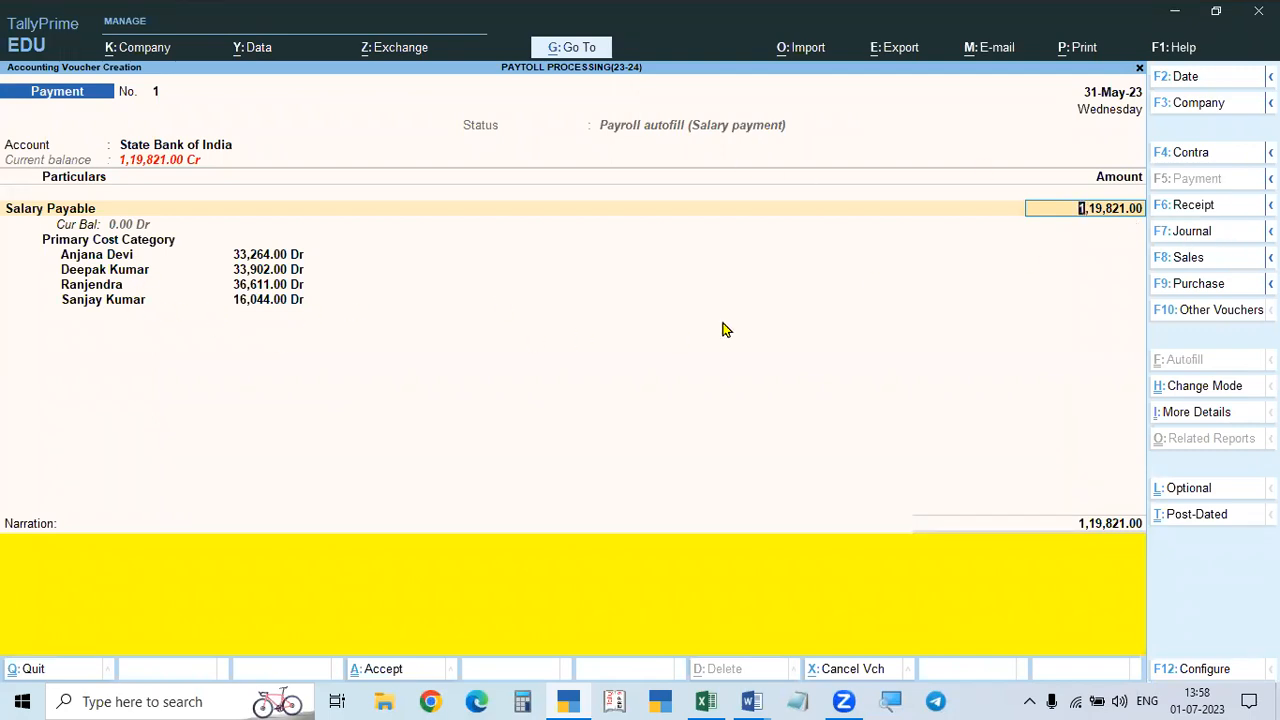
# Step: Discard the payment voucher and open the vouchers of the Salary Payable ledger
pyautogui.press('Escape')
pyautogui.press('y')
pyautogui.press('Escape')
pyautogui.press('n')
pyautogui.write('dal')
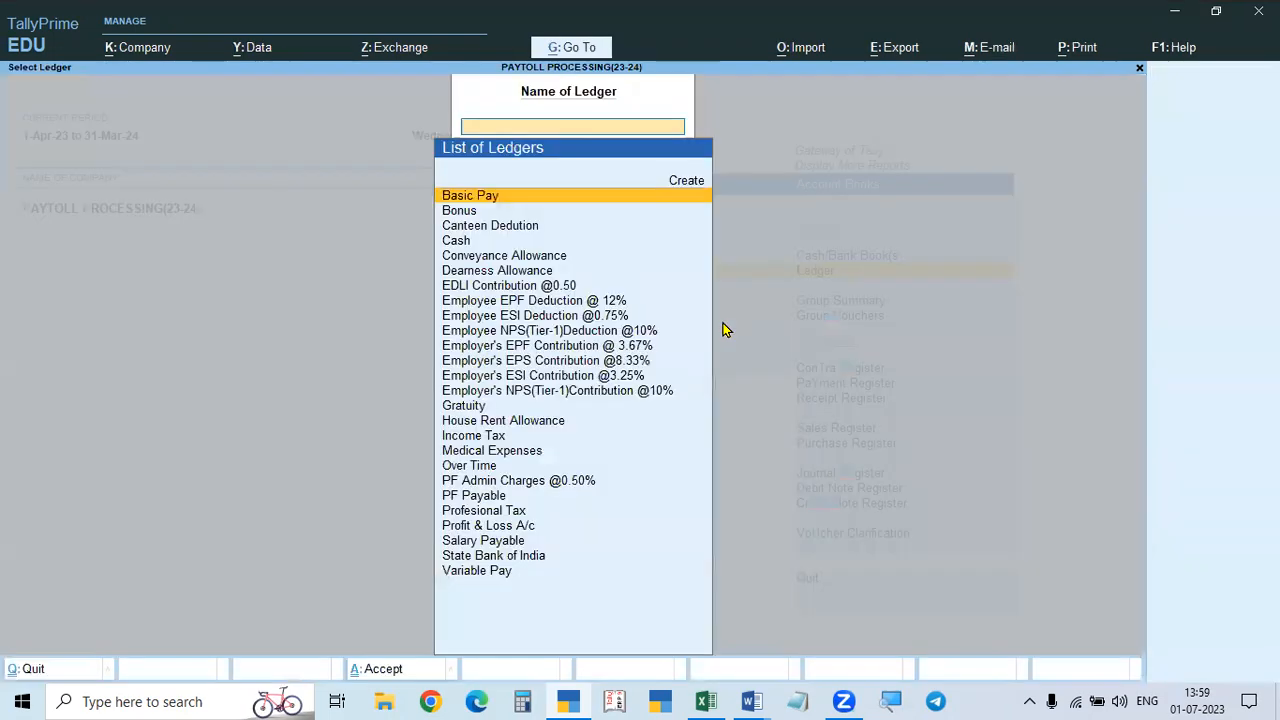
pyautogui.write('Sal')
pyautogui.press('Return')
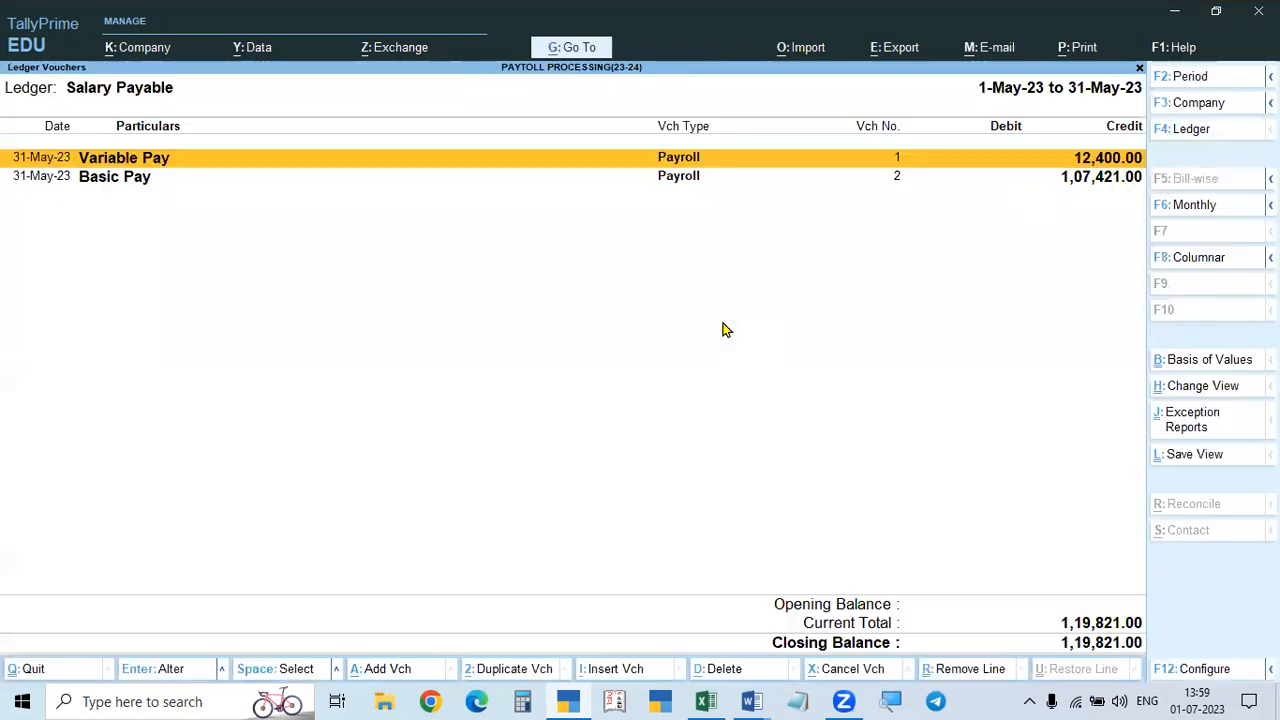
# Step: View the Variable Pay payroll voucher and enter the first employee's amount, 1750, as the first addend in Calculator
pyautogui.press('Return')
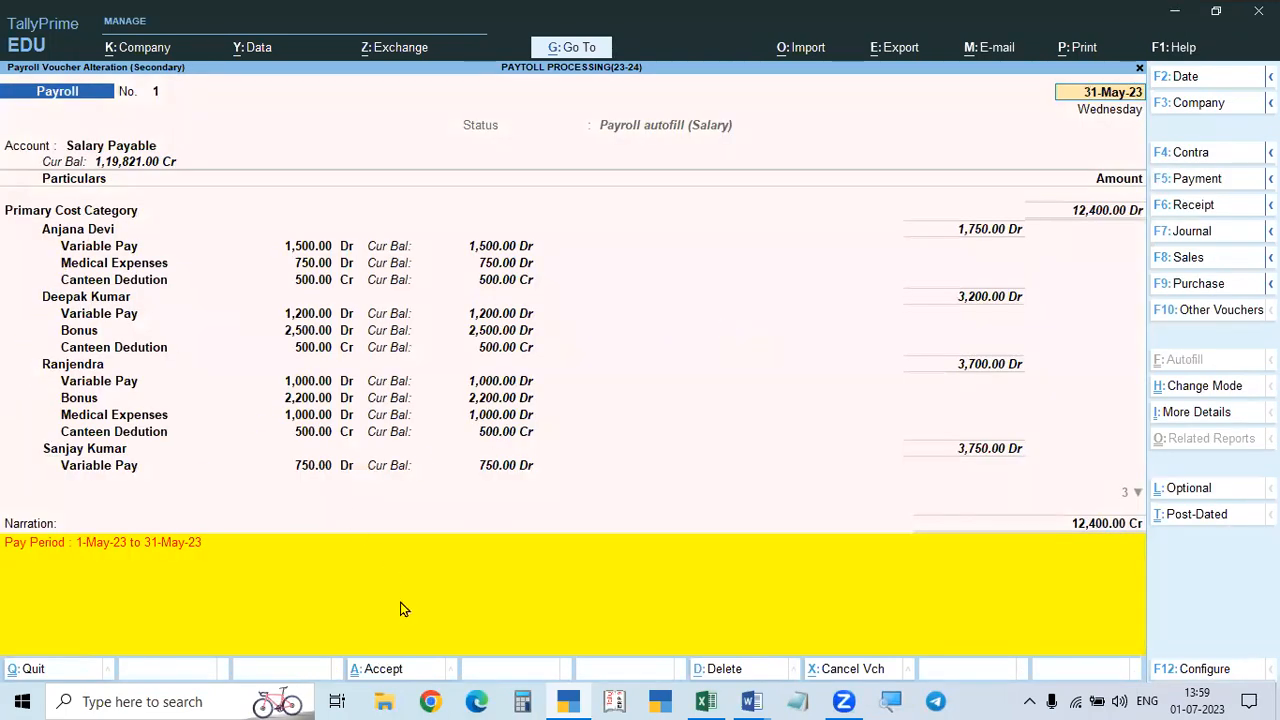
pyautogui.click(521, 700)
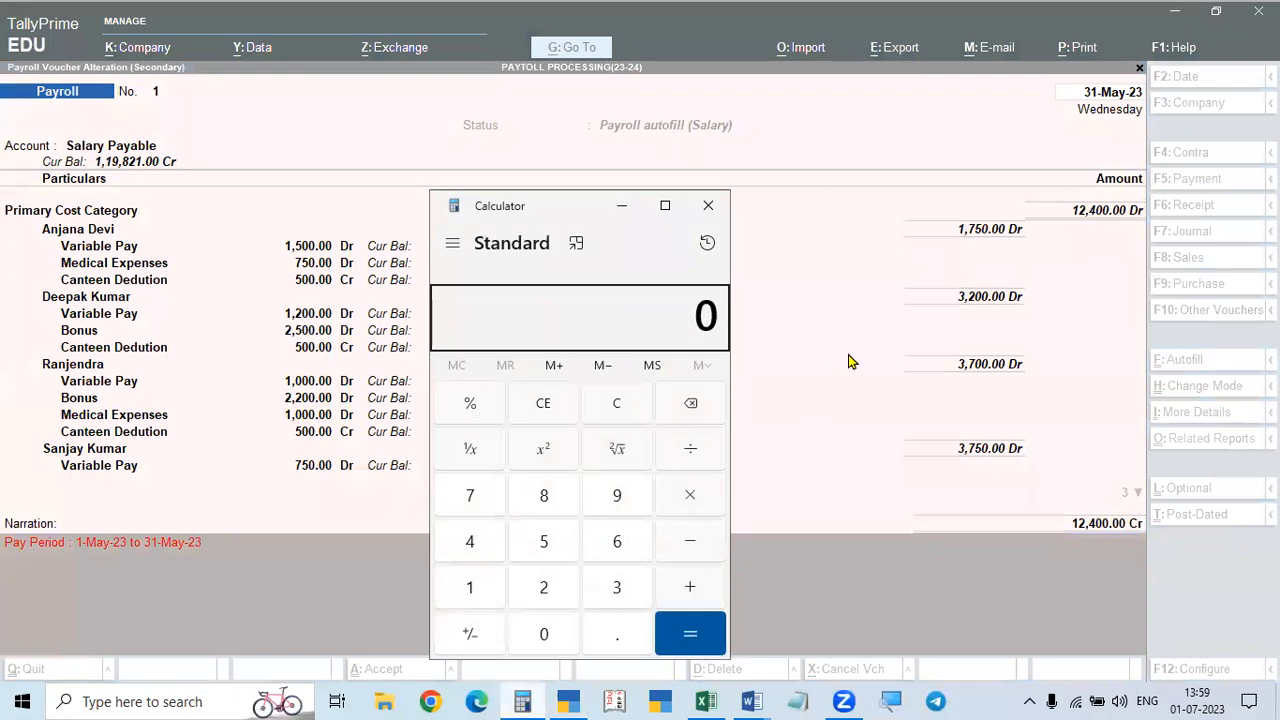
pyautogui.write('1750+')
pyautogui.click(985, 251)
pyautogui.press('Escape')
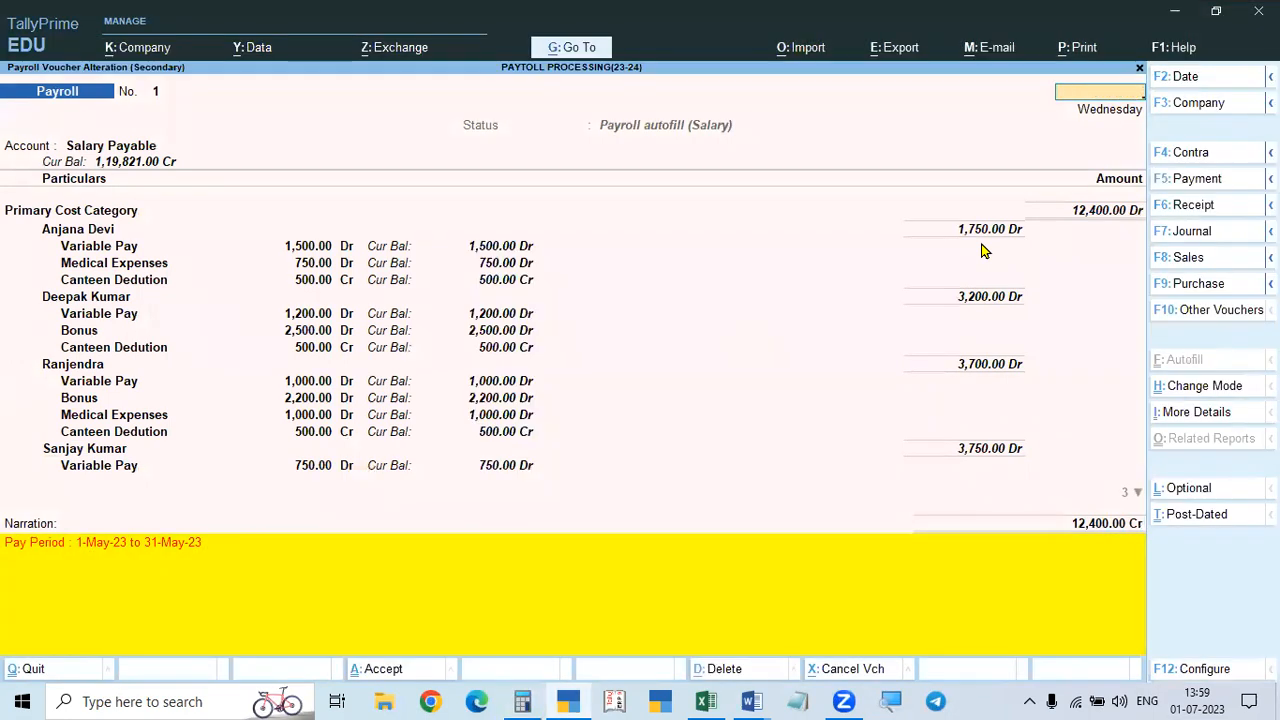
pyautogui.press('Escape')
# Step: View the Basic Pay payroll voucher and add the first employee's amount, 31514, to 1750 in Calculator
pyautogui.press('Down')
pyautogui.press('Return')
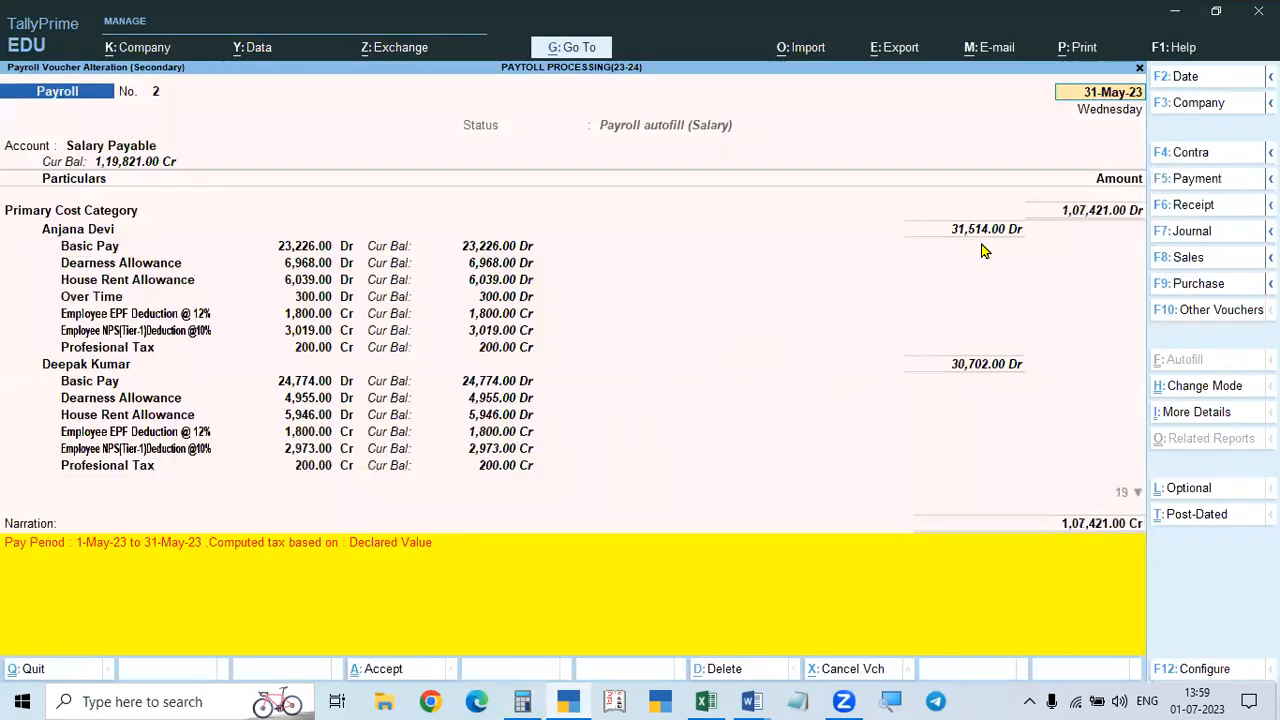
pyautogui.click(525, 699)
pyautogui.write('31514 =')
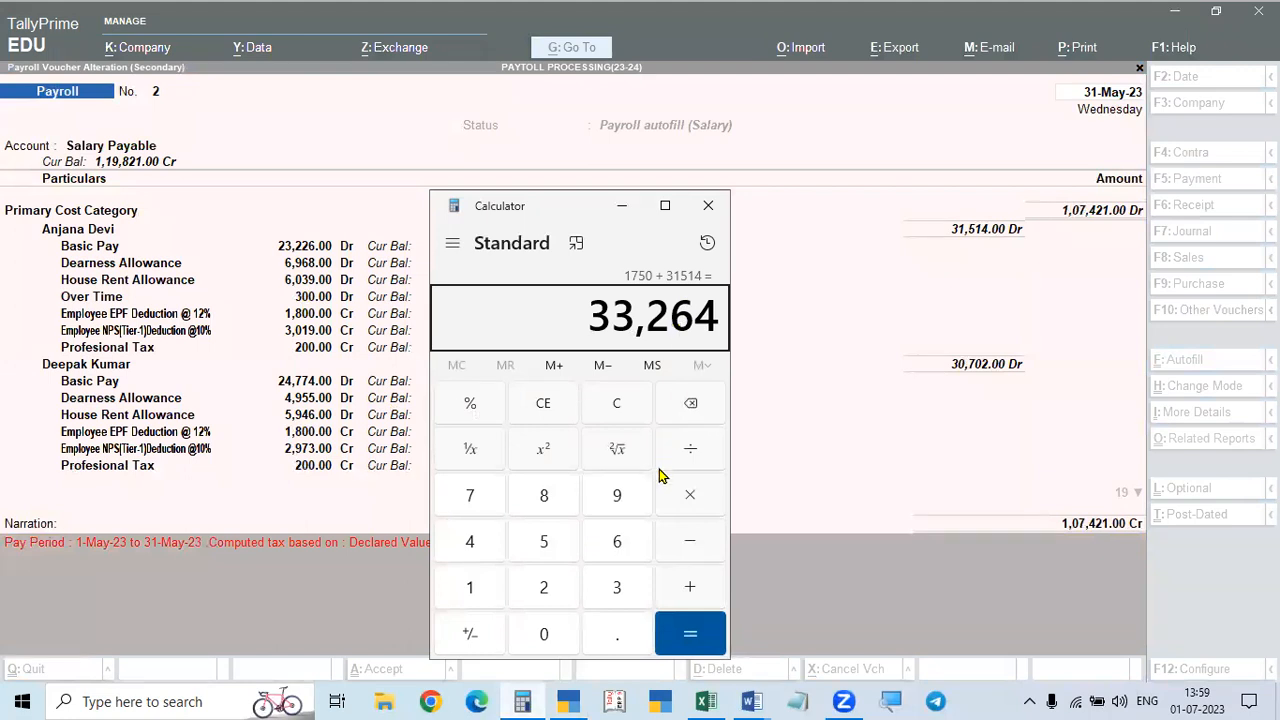
pyautogui.click(765, 589)
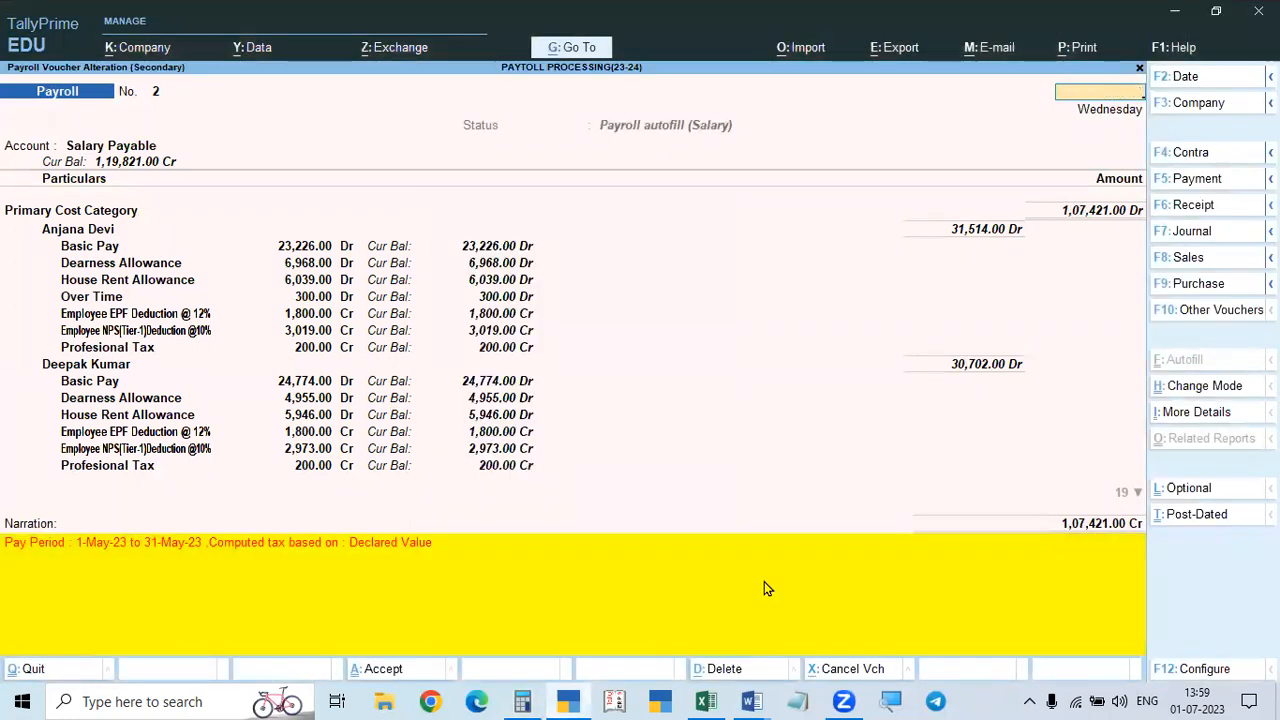
# Step: Leave the Salary Payable ledger and start a payment voucher
pyautogui.press('Escape')
pyautogui.press('Escape')
pyautogui.press('Escape')
pyautogui.press('Escape')
pyautogui.press('Escape')
pyautogui.press('n')
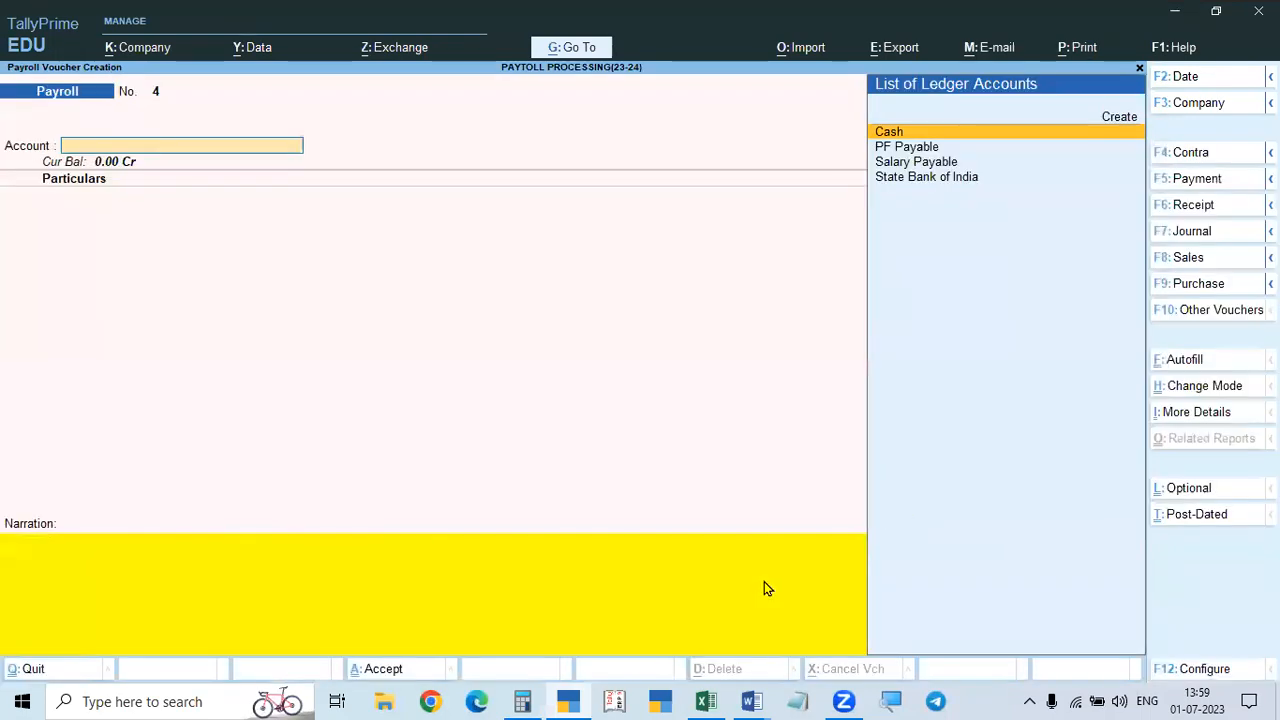
pyautogui.press('F5')
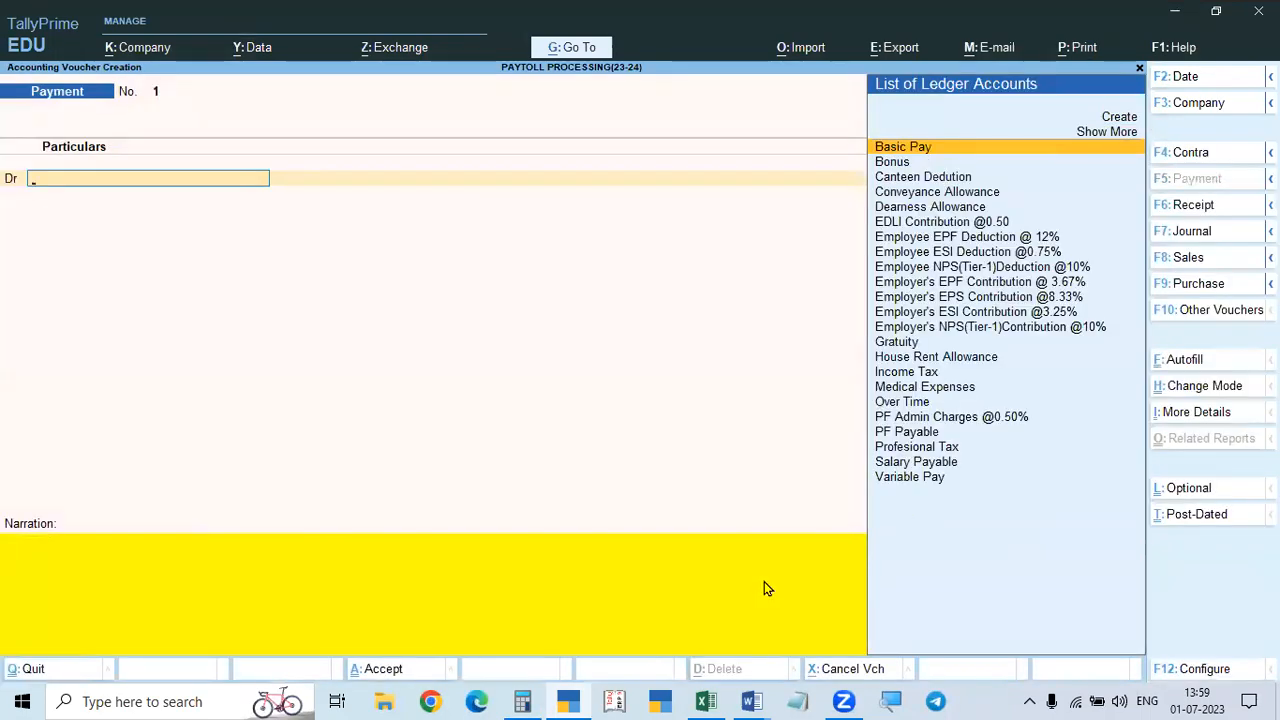
# Step: Set up Payroll Autofill for Salary Payment from 1-5-2023 to 31-5-2023, voucher date 31-5-2023, with Primary Cost Category and All Items
pyautogui.click(1195, 364)
pyautogui.press('Return')
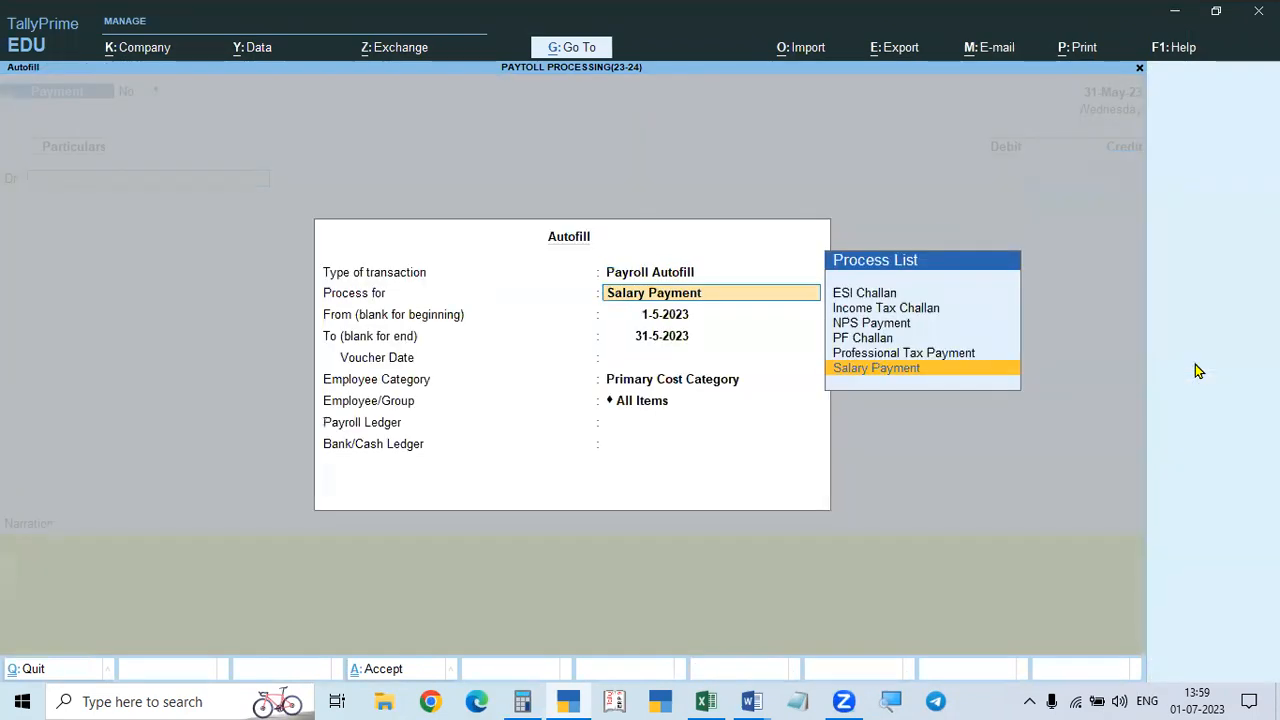
pyautogui.press('Return')
pyautogui.press('Return')
pyautogui.press('Return')
pyautogui.press('Return')
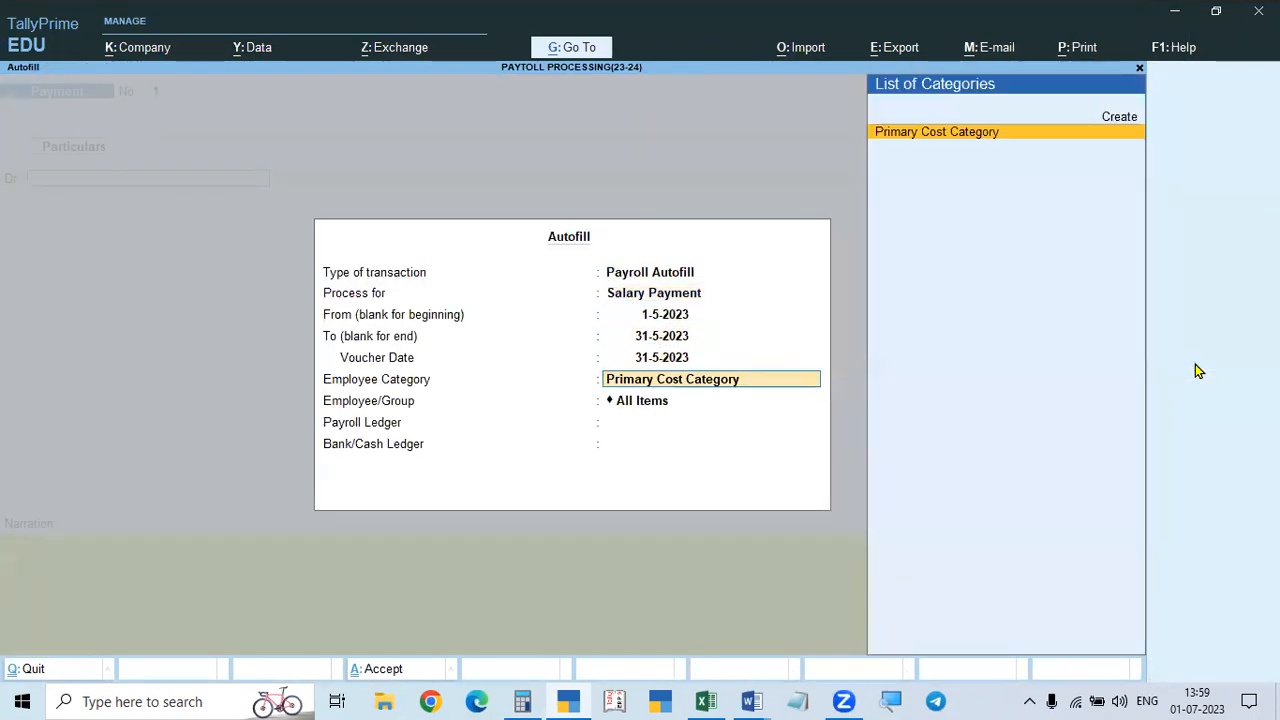
pyautogui.press('Return')
pyautogui.press('Return')
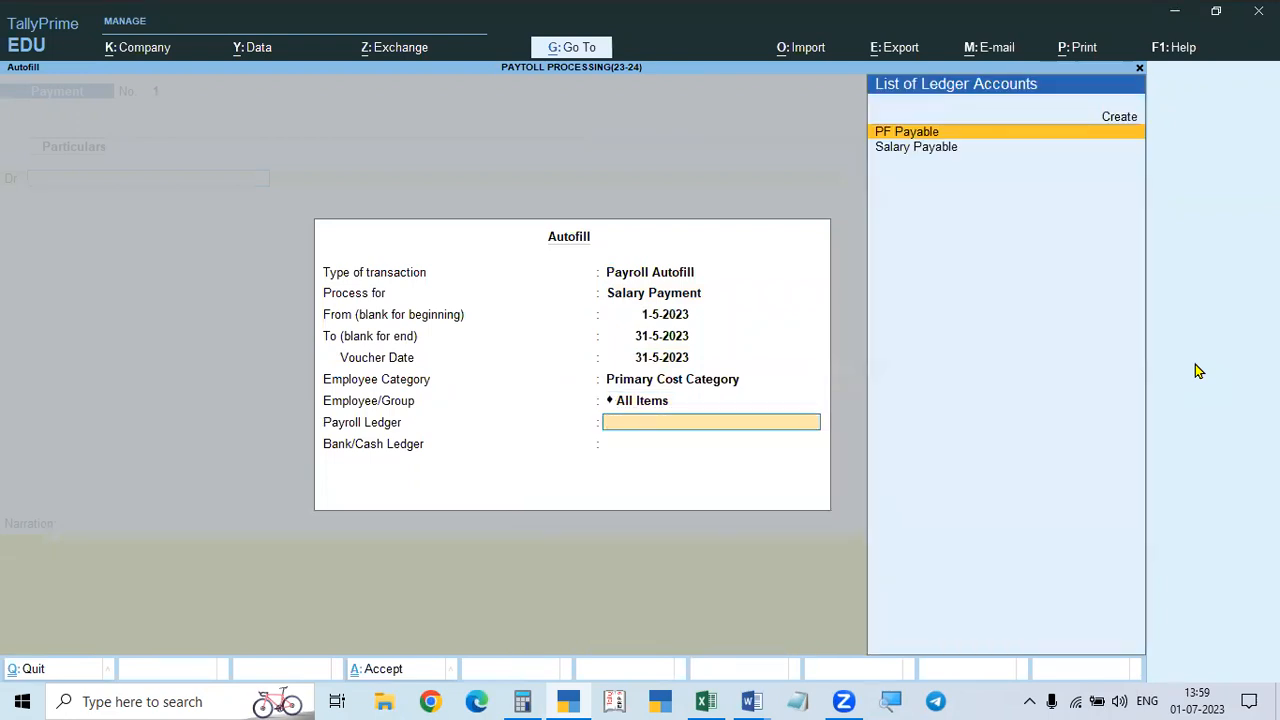
# Step: Choose Salary Payable as payroll ledger and State Bank of India as bank/cash ledger, and fill in the payment voucher
pyautogui.press('Down')
pyautogui.press('Return')
pyautogui.press('Down')
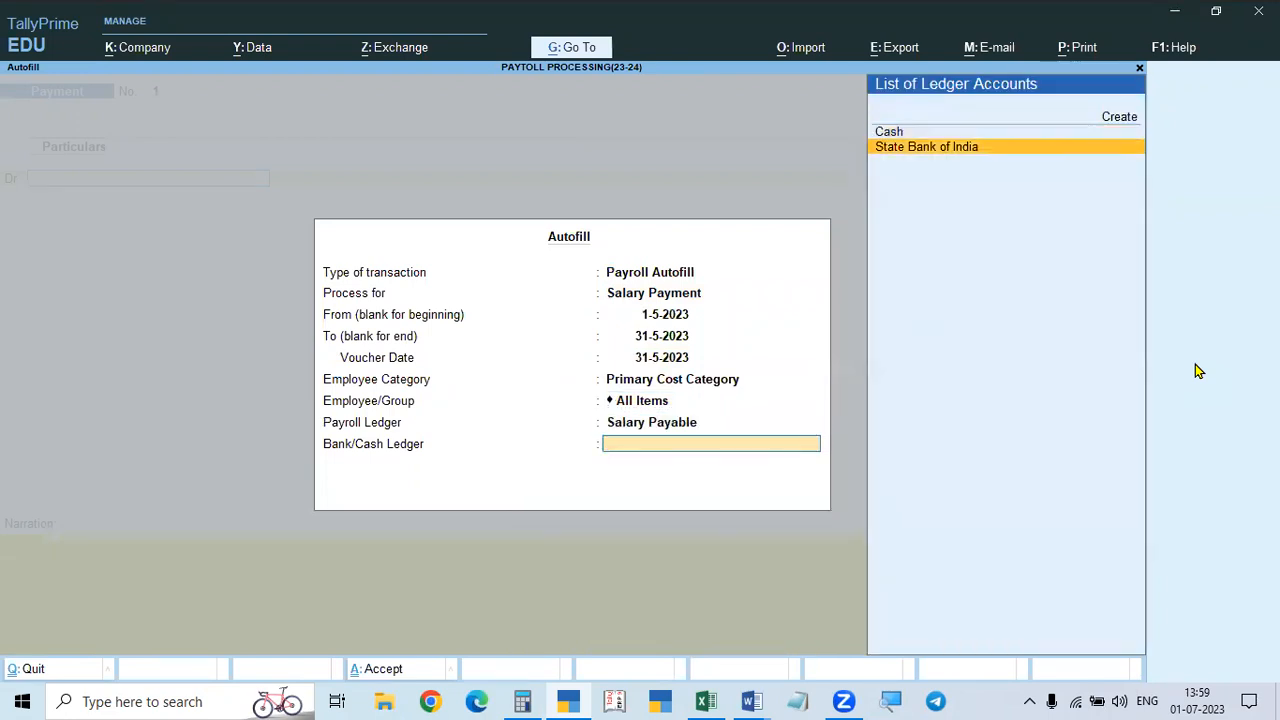
pyautogui.press('Return')
pyautogui.press('Return')
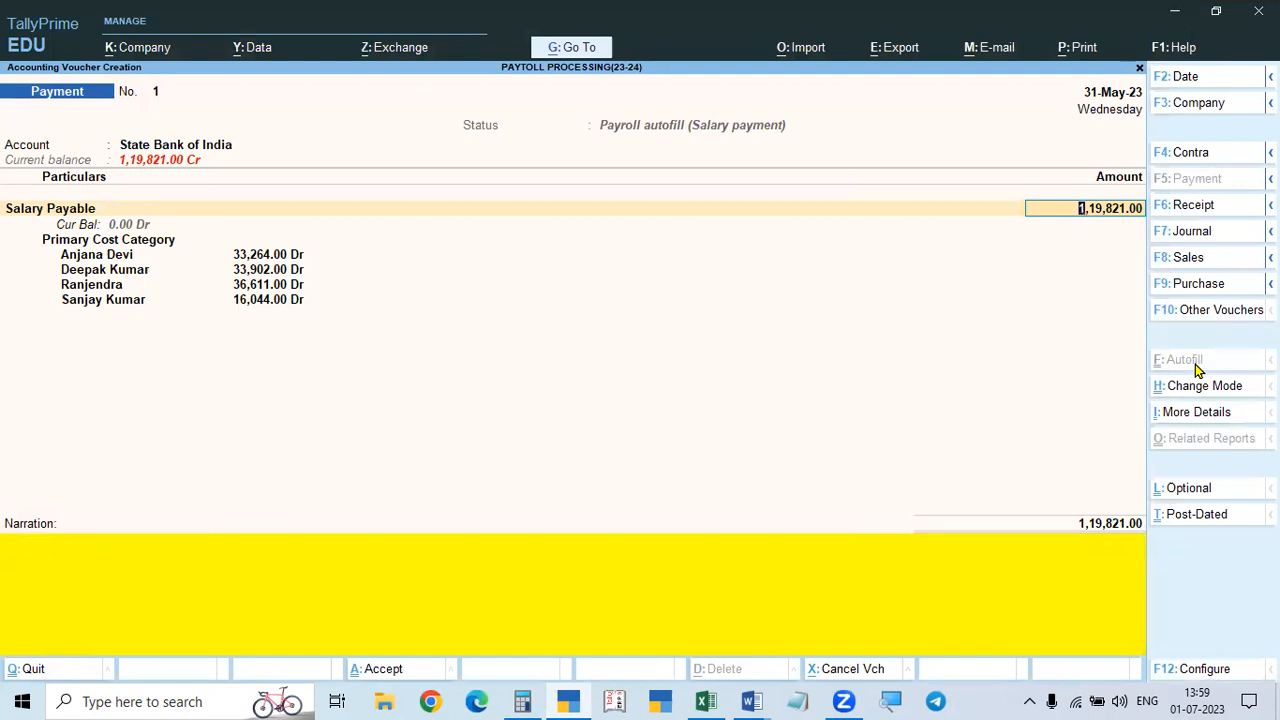
# Step: Compare the first employee's payment amount with the Calculator total and clear Calculator
pyautogui.hotkey('alt', 'Tab')
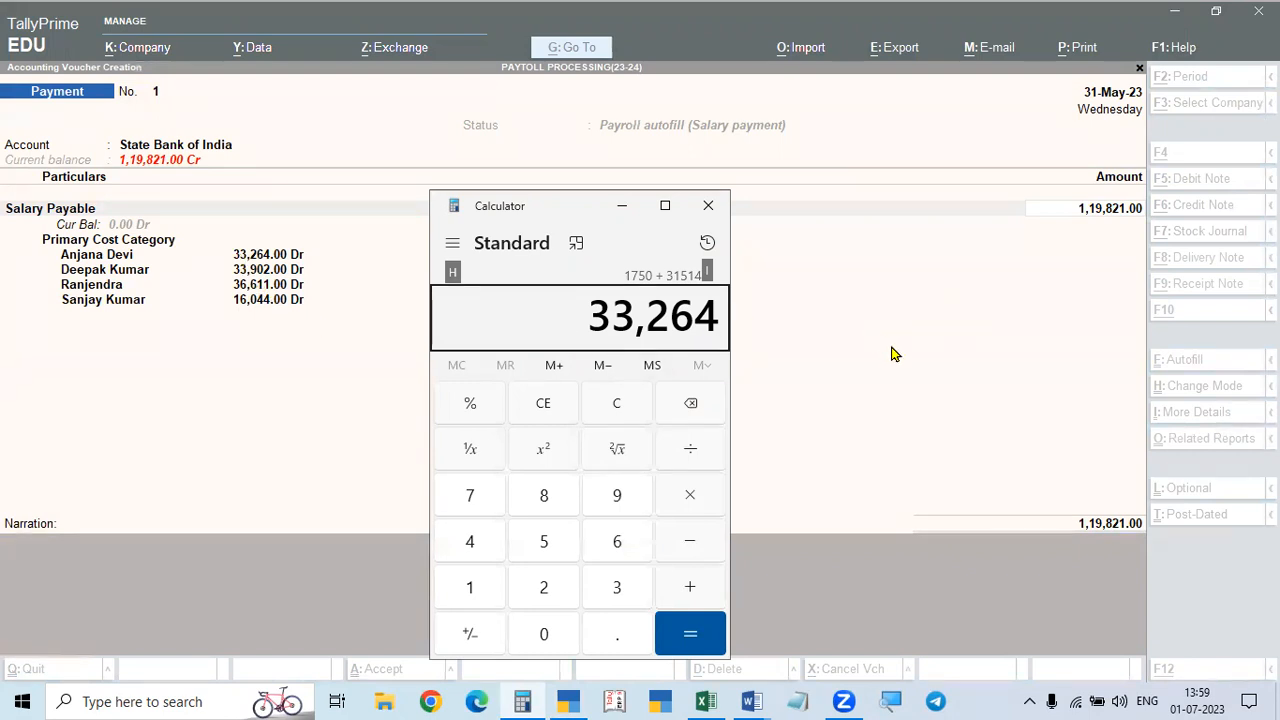
pyautogui.press('Escape')
pyautogui.hotkey('alt', 'Tab')
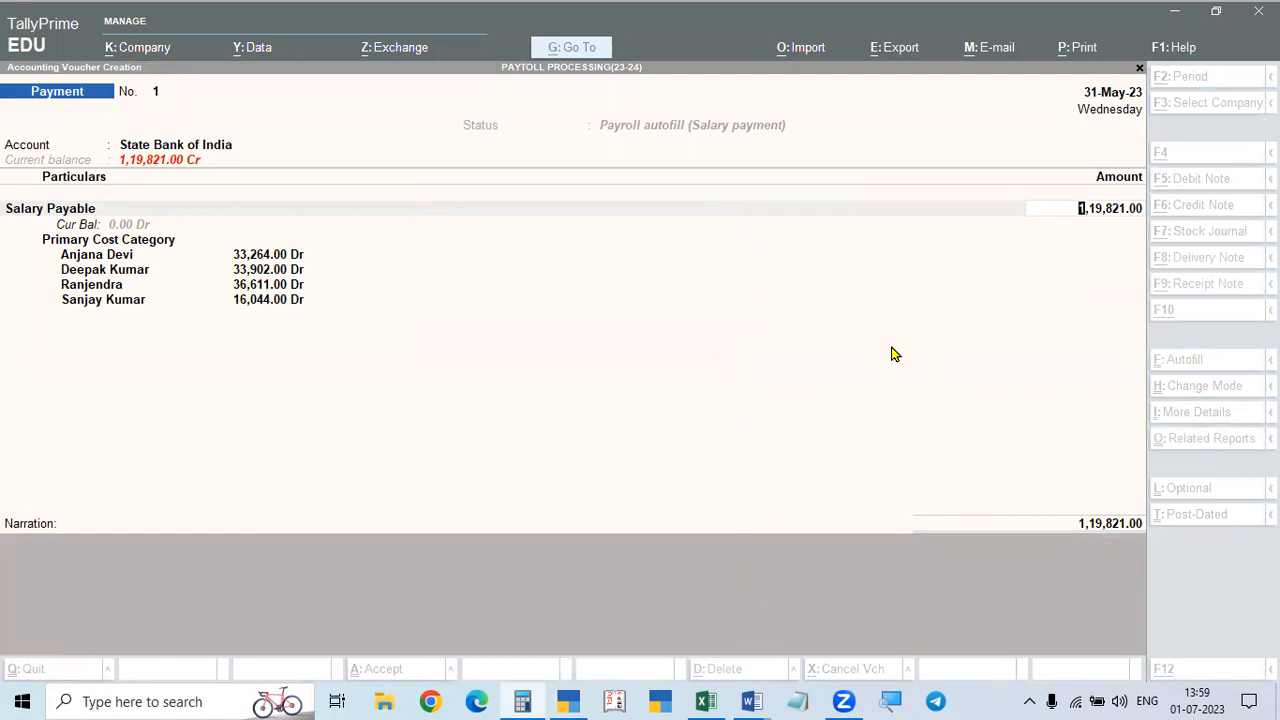
# Step: Discard the autofilled payment voucher and reopen the Salary Payable ledger vouchers
pyautogui.press('Escape')
pyautogui.press('Escape')
pyautogui.press('Return')
pyautogui.press('Escape')
pyautogui.write('ndalSal')
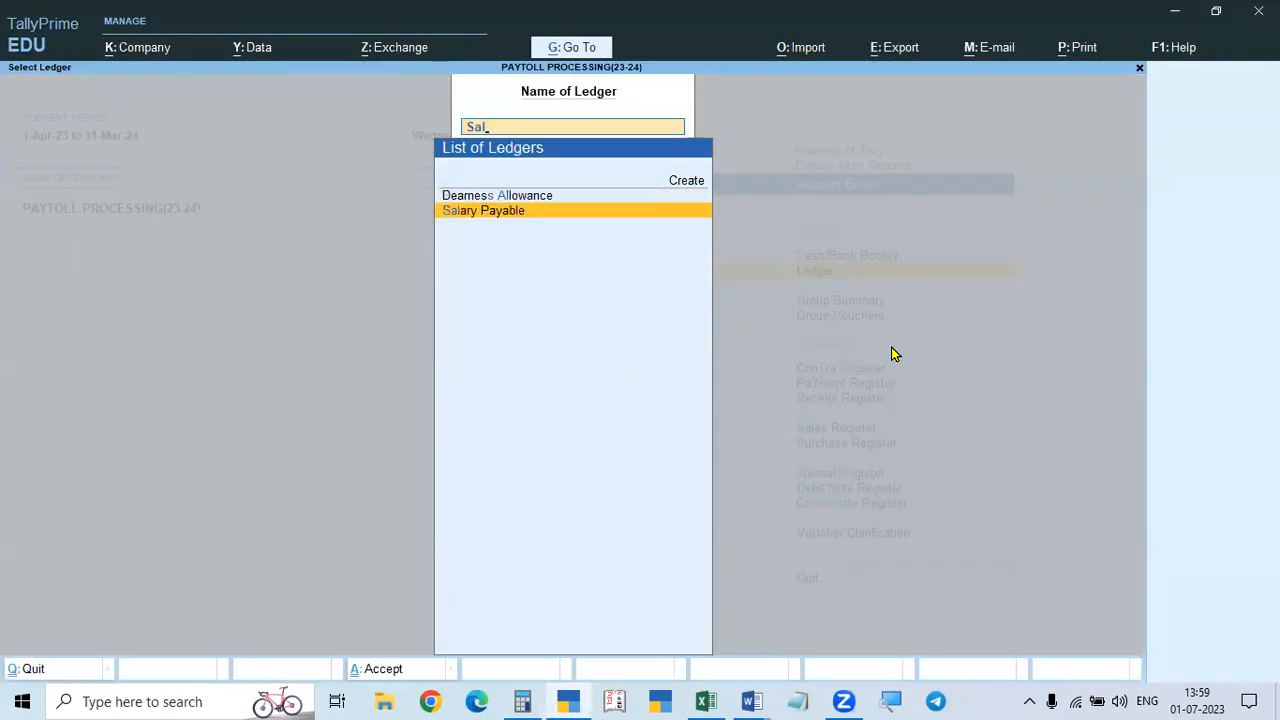
pyautogui.press('Return')
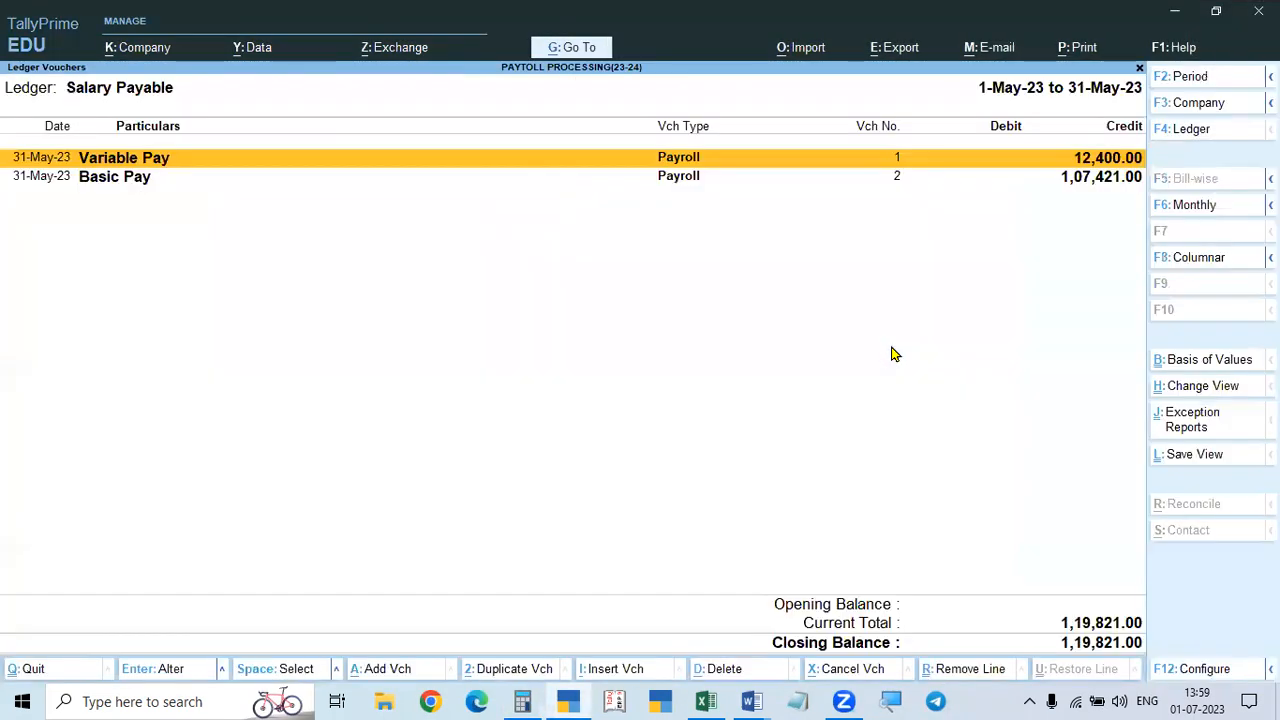
# Step: Enter the Salary Payable ledger's closing balance, 1,19,821, in Calculator for comparison
pyautogui.click(524, 701)
pyautogui.write('1,19,')
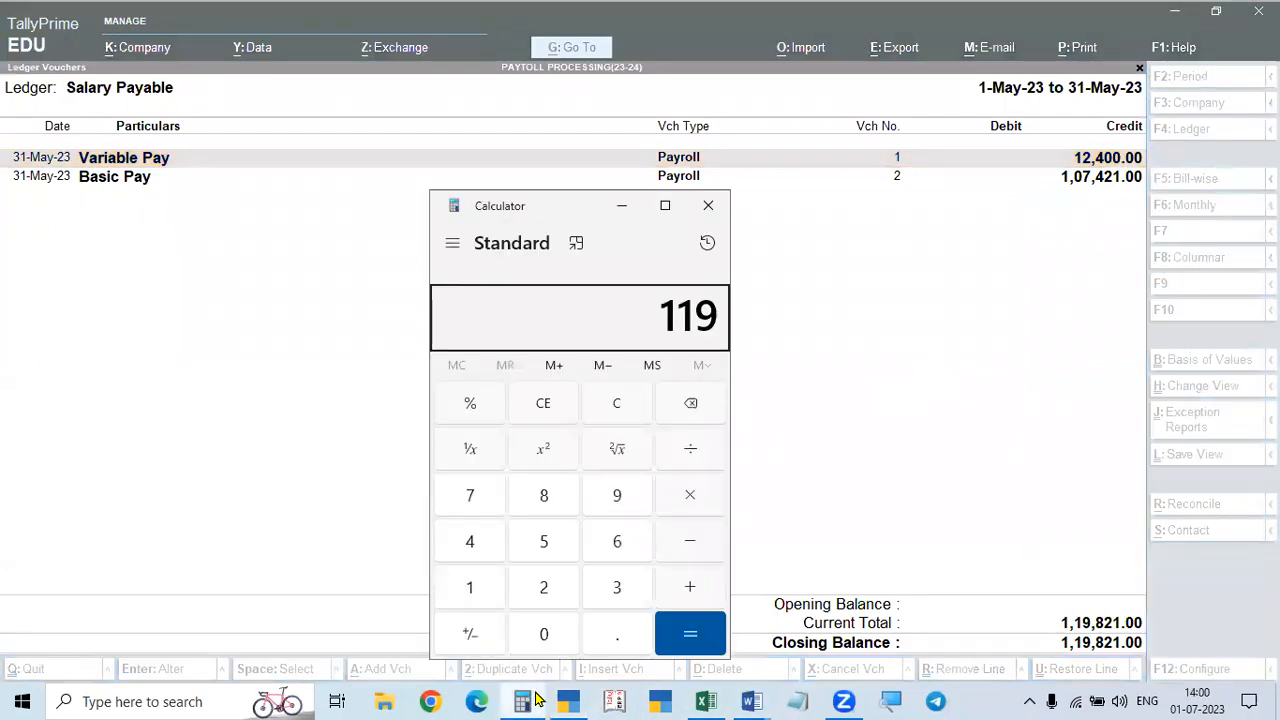
pyautogui.write('821')
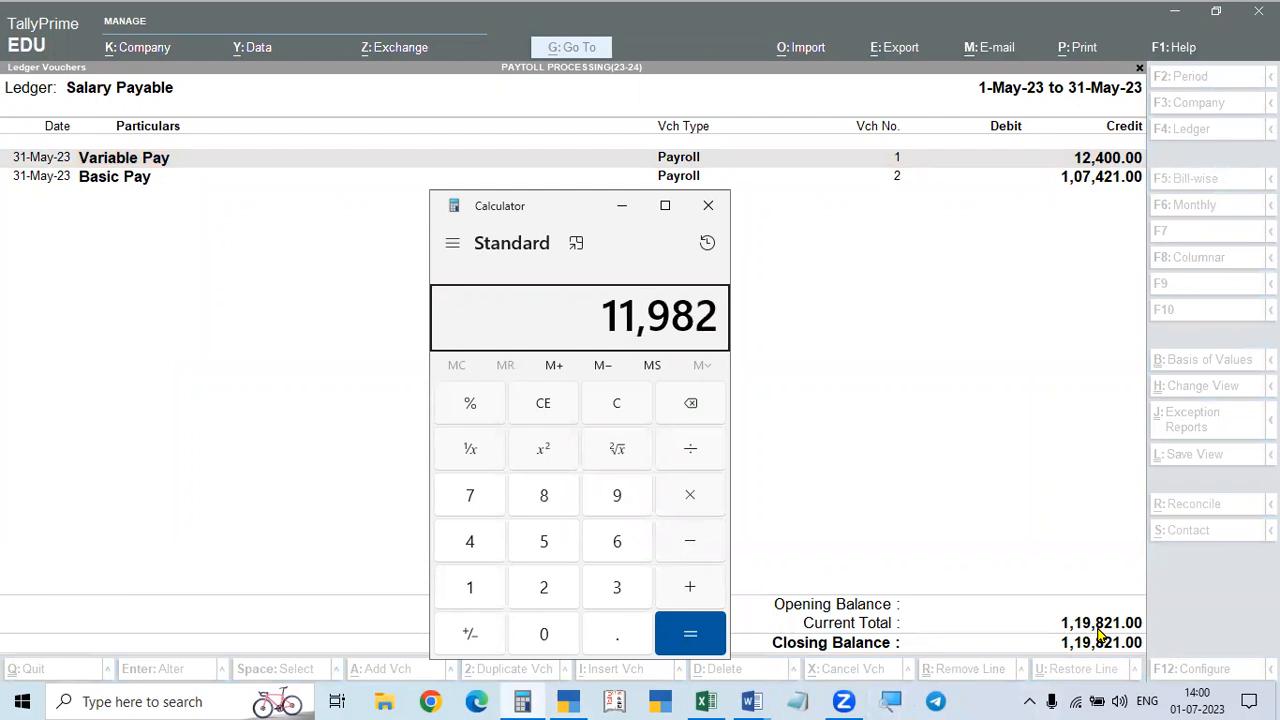
pyautogui.click(936, 363)
pyautogui.hotkey('alt', 'Tab')
pyautogui.press('Escape')
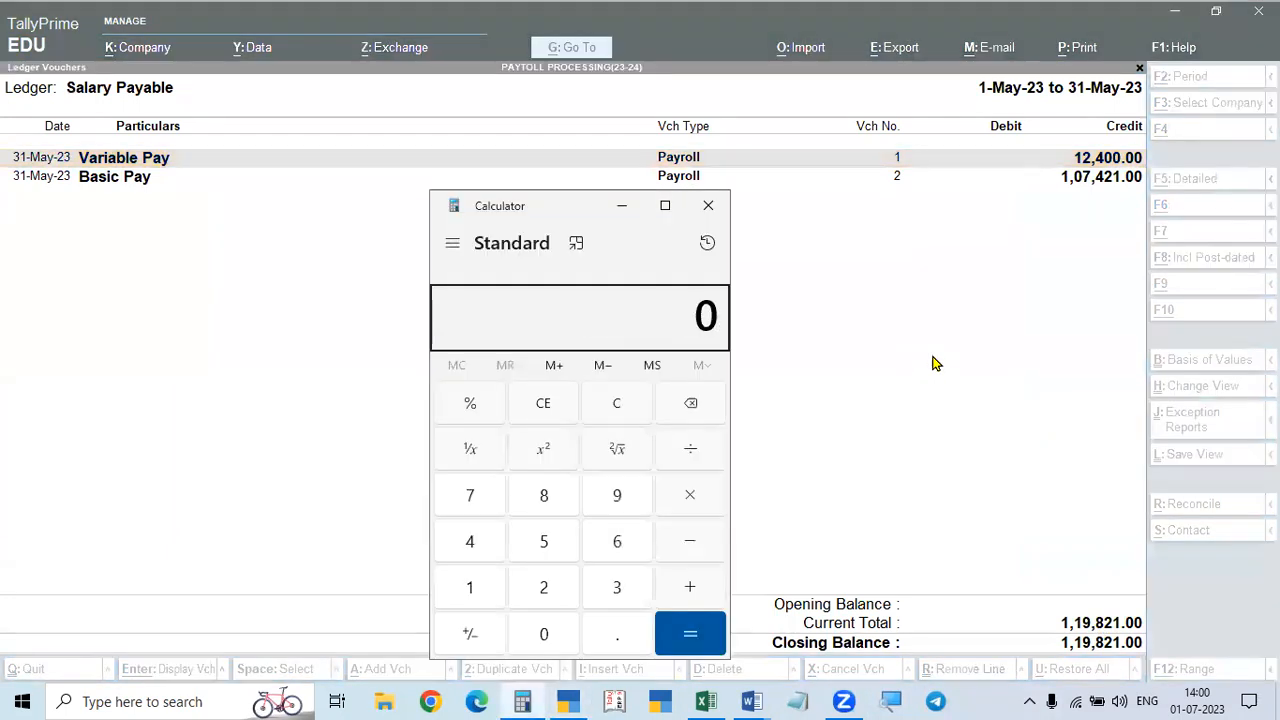
pyautogui.write('1,19,821')
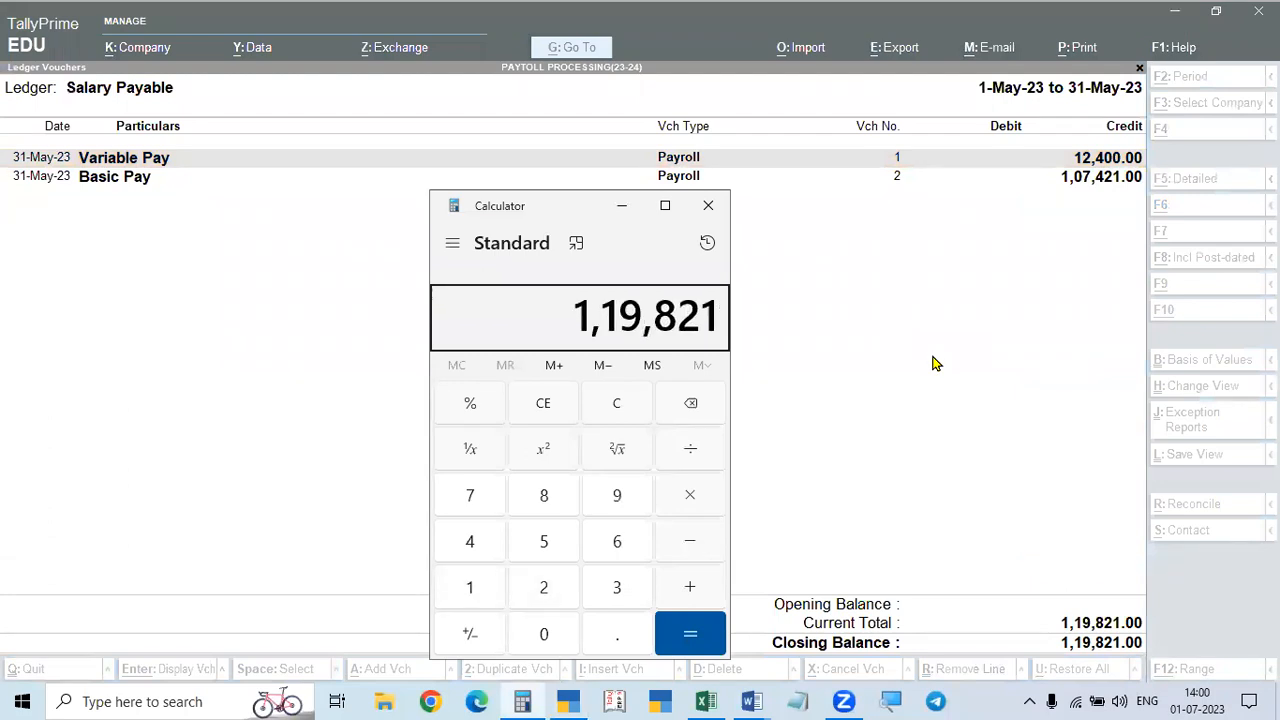
# Step: Close the Salary Payable ledger report and open a new payment voucher from the Gateway of Tally
pyautogui.hotkey('alt', 'Tab')
pyautogui.press('Escape')
pyautogui.press('Escape')
pyautogui.press('Escape')
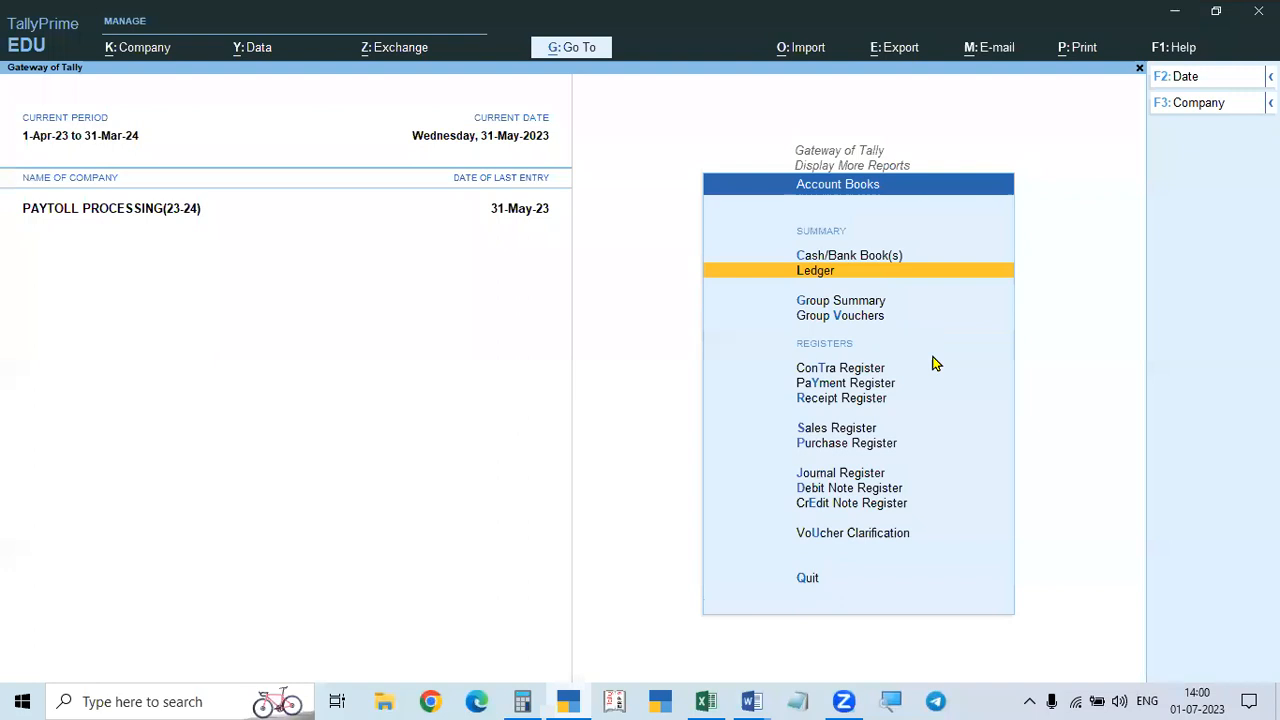
pyautogui.press('Escape')
pyautogui.press('Escape')
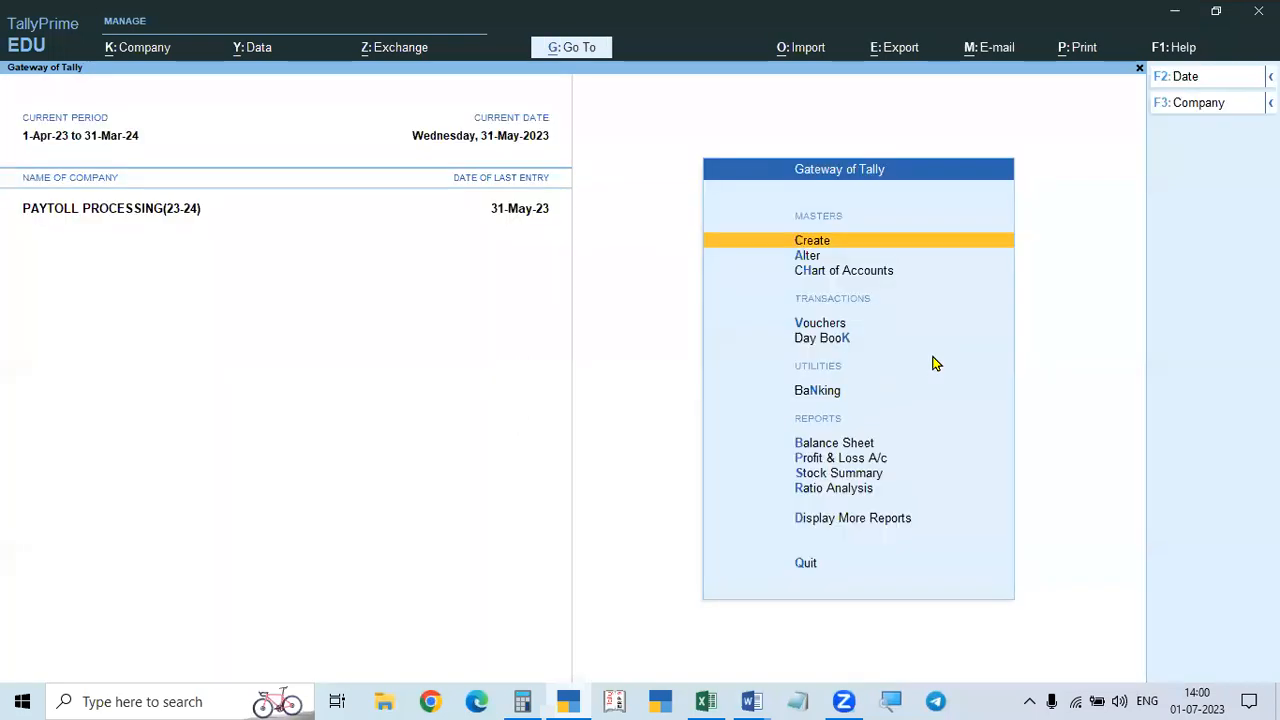
pyautogui.press('v')
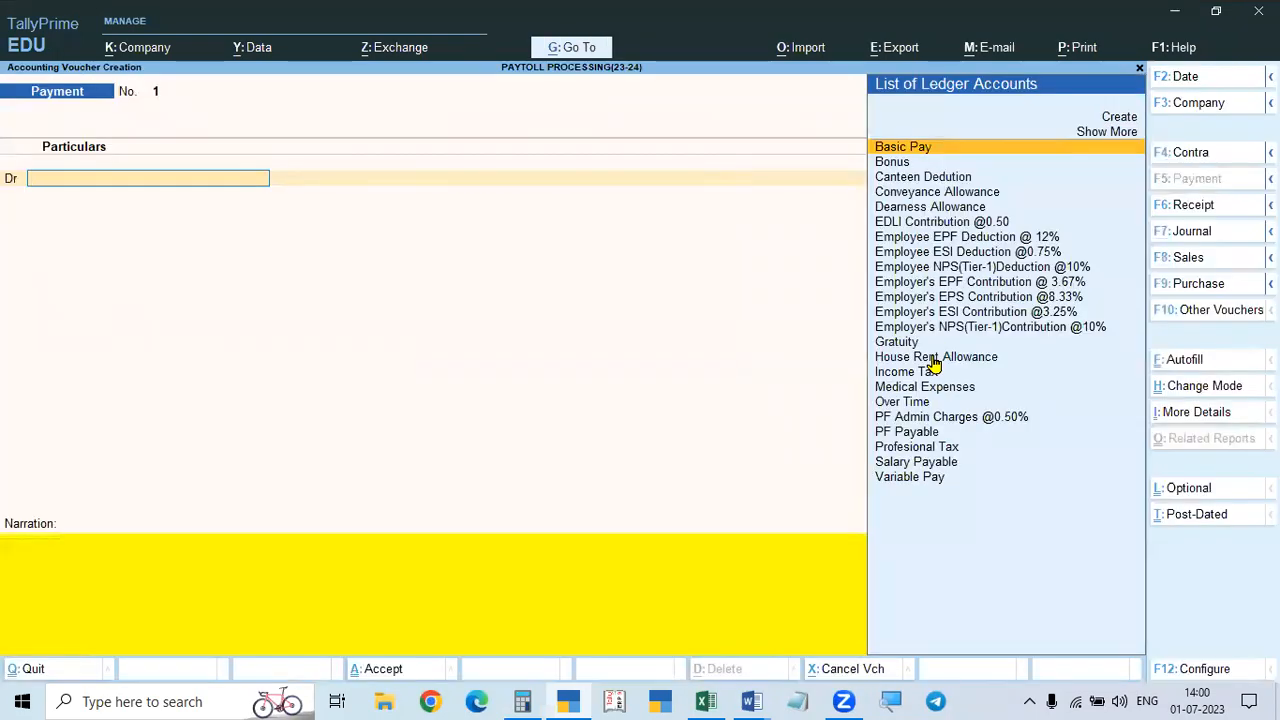
# Step: Set up Payroll Autofill for Salary Payment from 1-5-2023 to 31-5-2023, voucher date 31-5-2023, with Primary Cost Category and All Items
pyautogui.hotkey('ctrl', 'f')
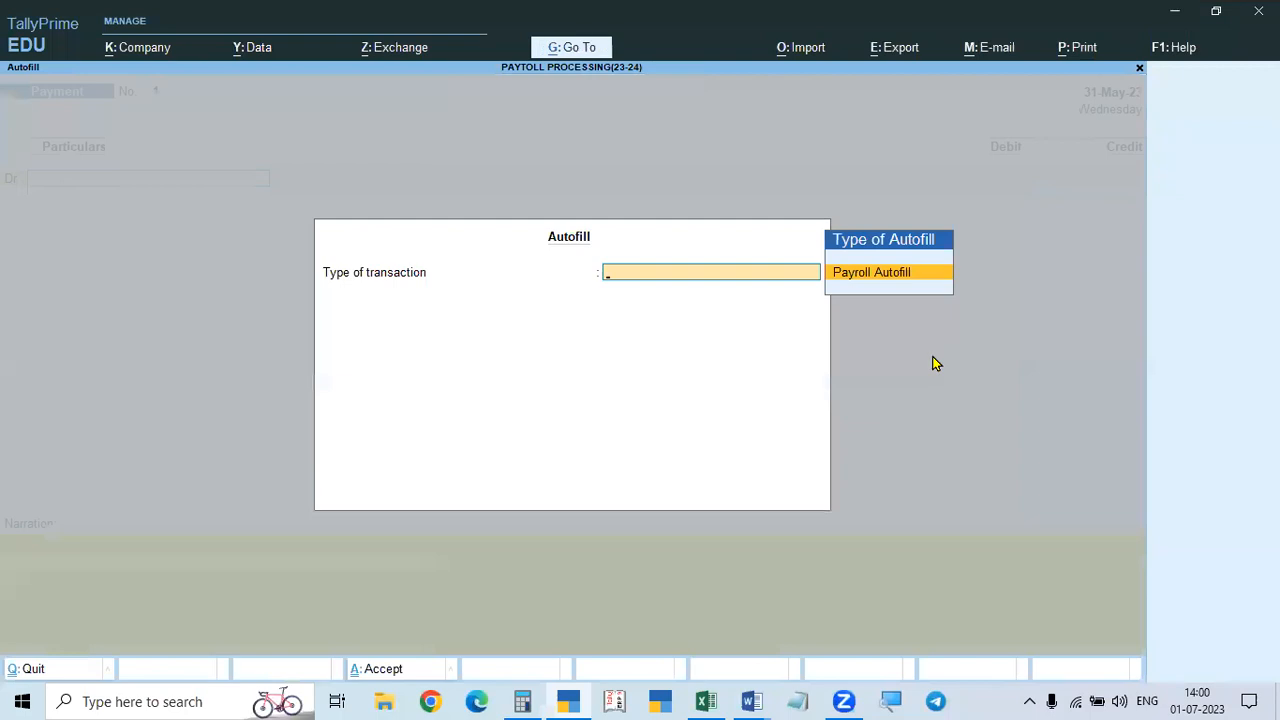
pyautogui.press('Return')
pyautogui.press('Return')
pyautogui.press('Return')
pyautogui.press('Return')
pyautogui.press('Return')
pyautogui.press('Return')
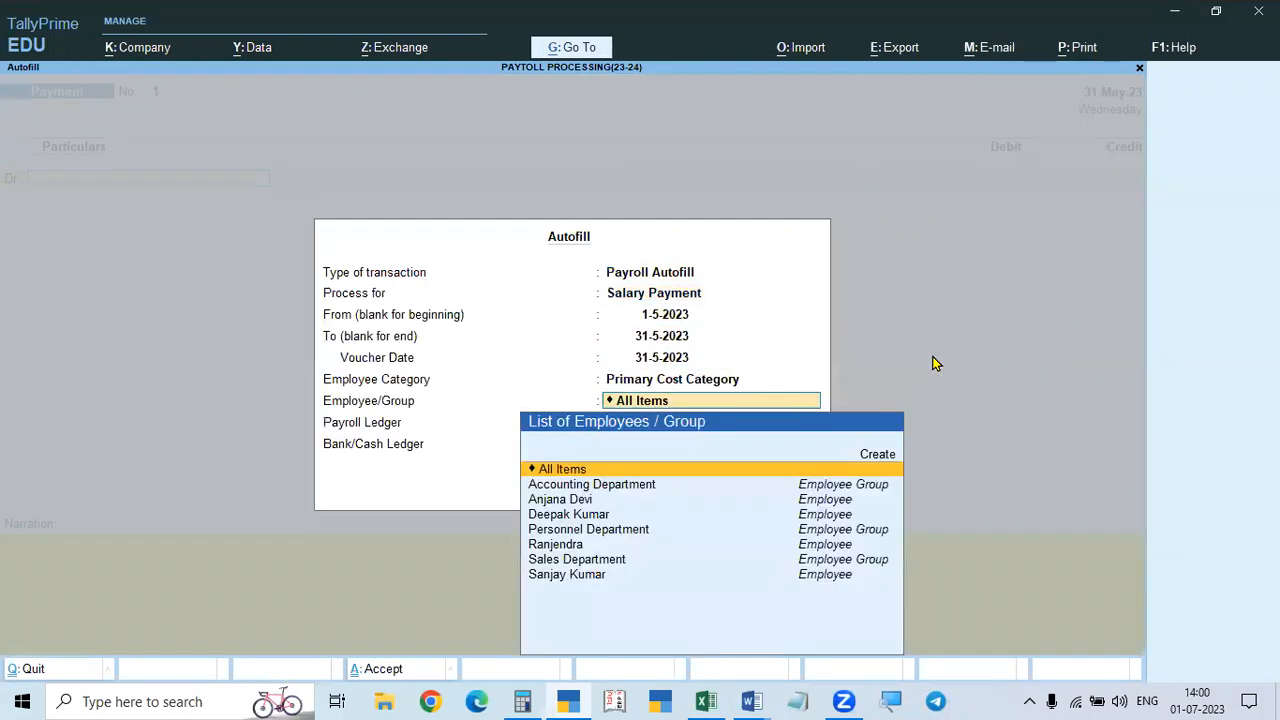
pyautogui.press('Return')
# Step: Set the payroll ledger to Salary Payable and the bank/cash ledger to State Bank of India, and fill in the voucher
pyautogui.press('Down')
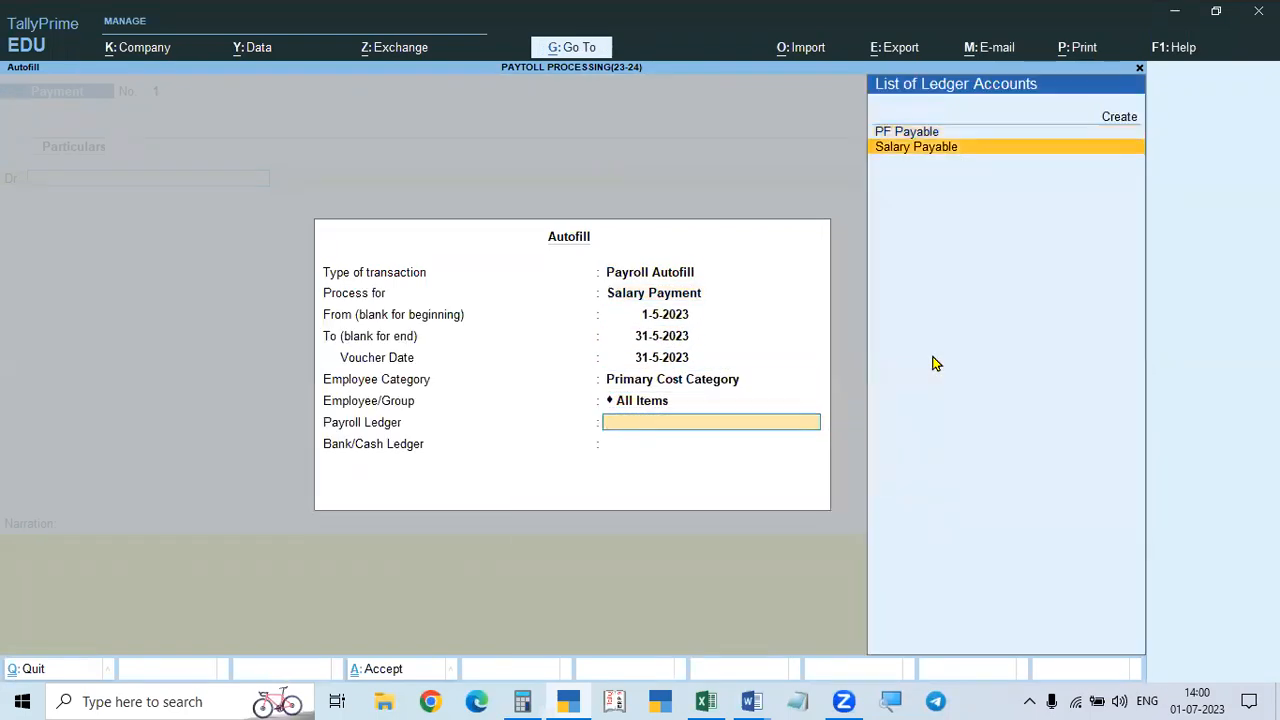
pyautogui.press('Return')
pyautogui.press('Down')
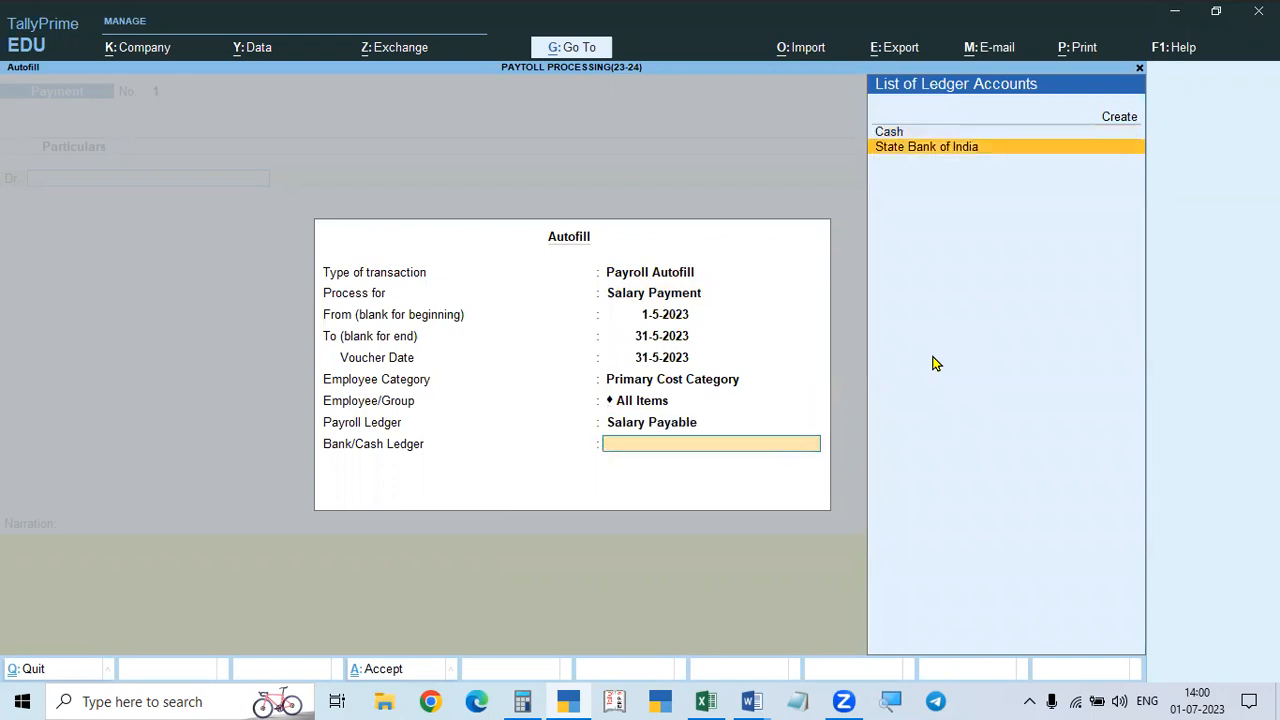
pyautogui.press('Return')
pyautogui.press('Return')
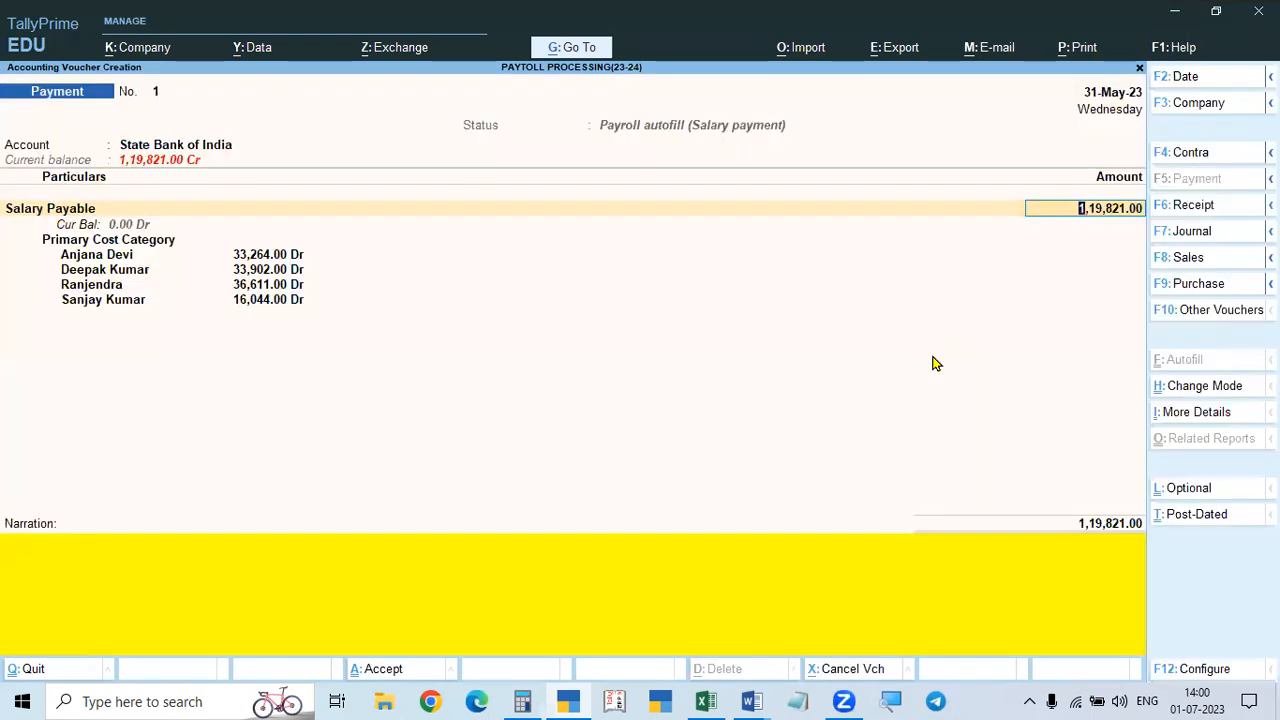
# Step: Compare the payment voucher's Salary Payable amount with the Calculator figure and accept the amount to reach the State Bank of India allocation
pyautogui.hotkey('ctrl', 'n')
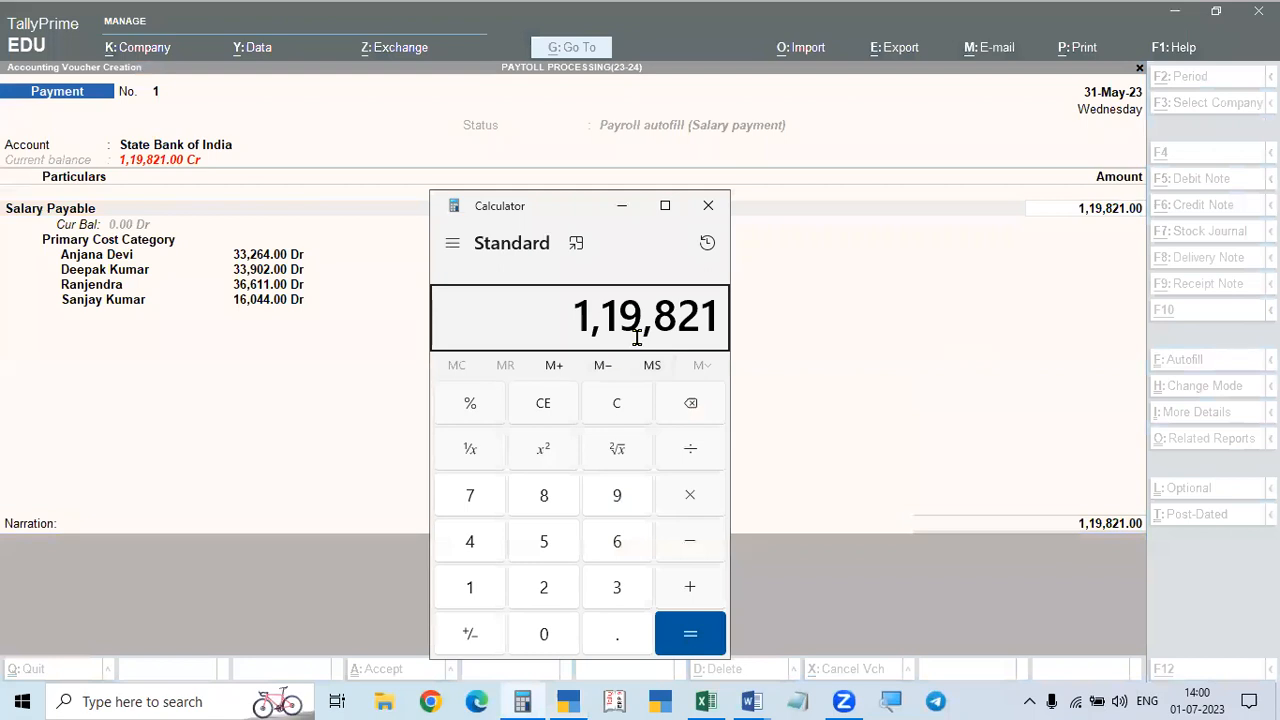
pyautogui.click(708, 208)
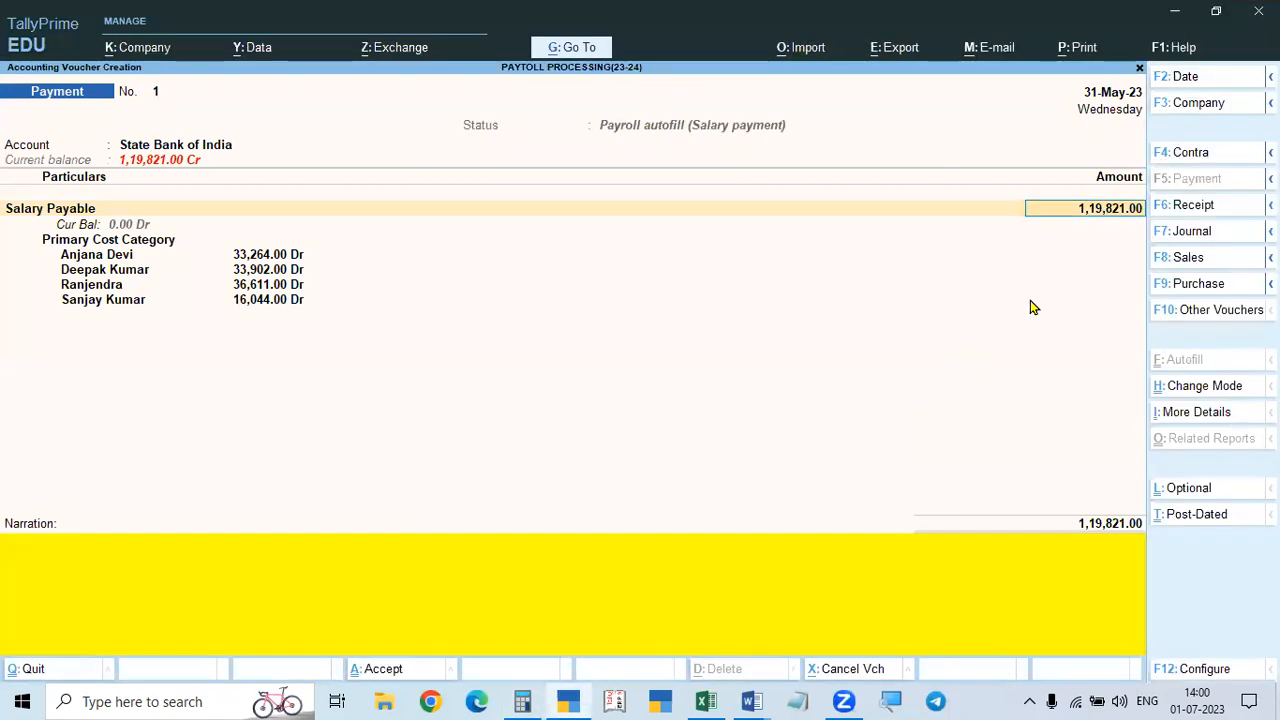
pyautogui.press('Return')
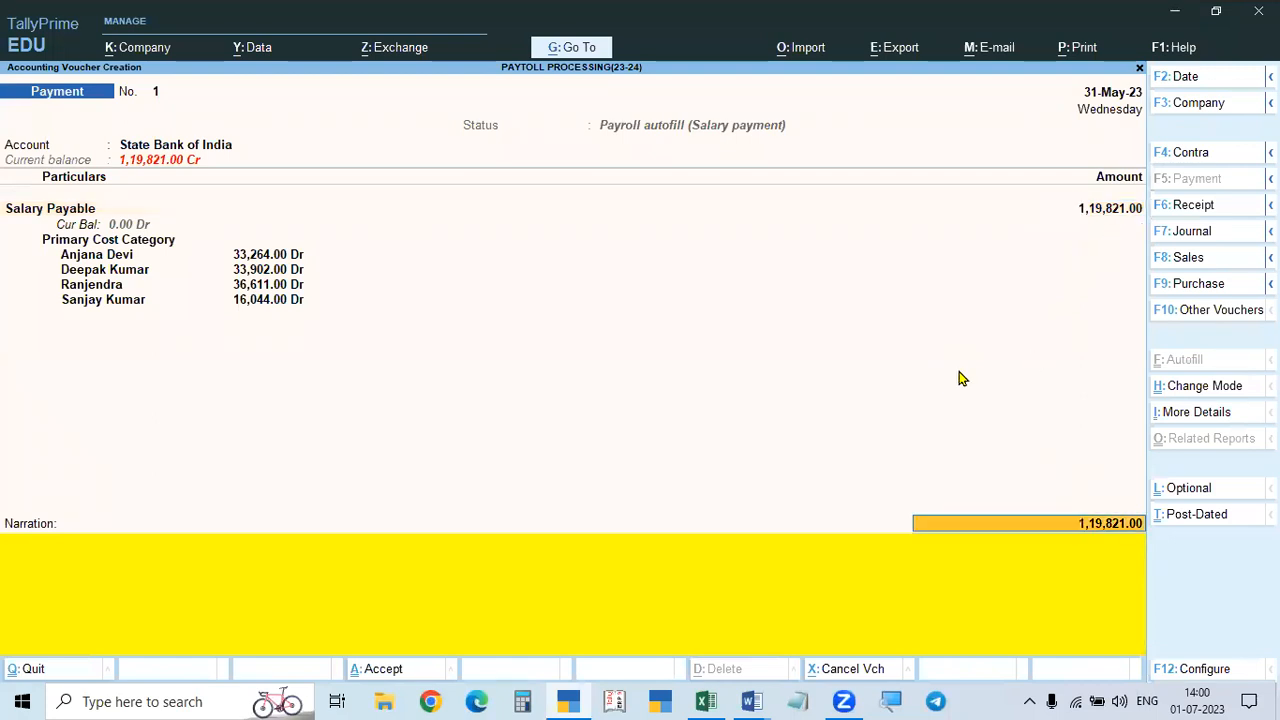
pyautogui.press('Return')
pyautogui.press('Return')
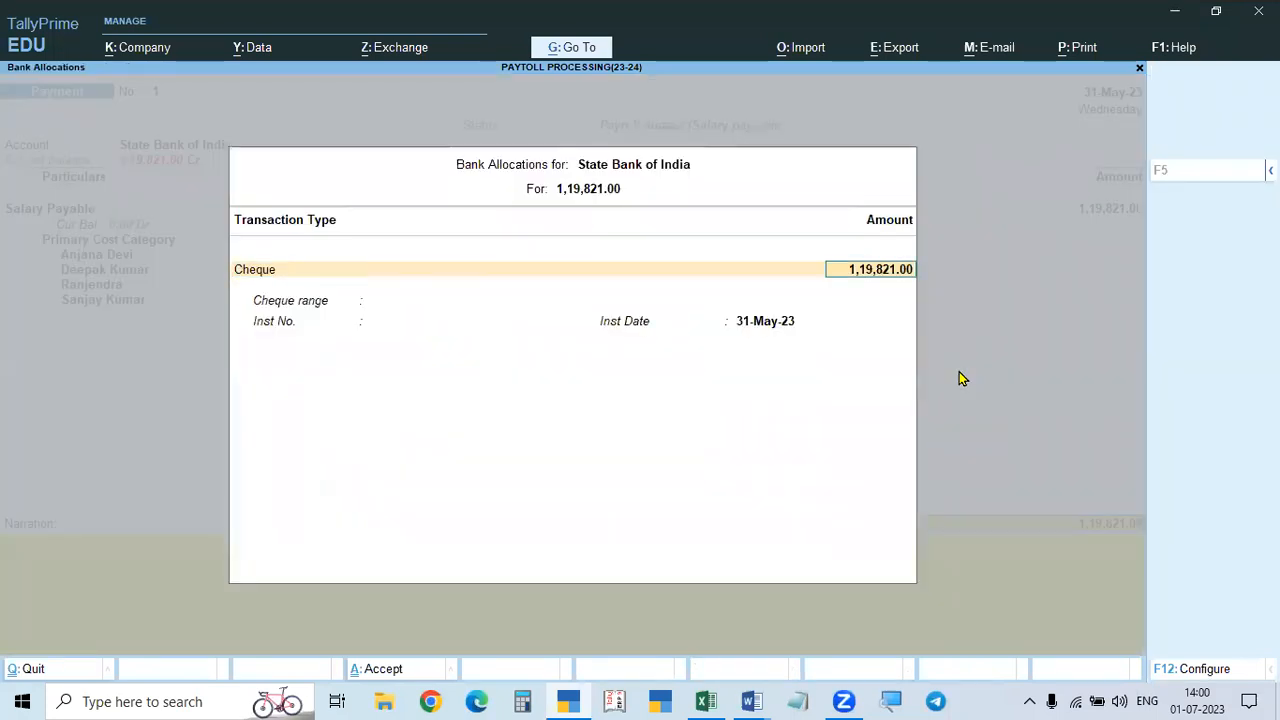
# Step: Complete the cheque allocation with range Not Applicable, instrument number 125845 and date 31-May-23, and save the payment voucher without a narration
pyautogui.press('Return')
pyautogui.write('125845')
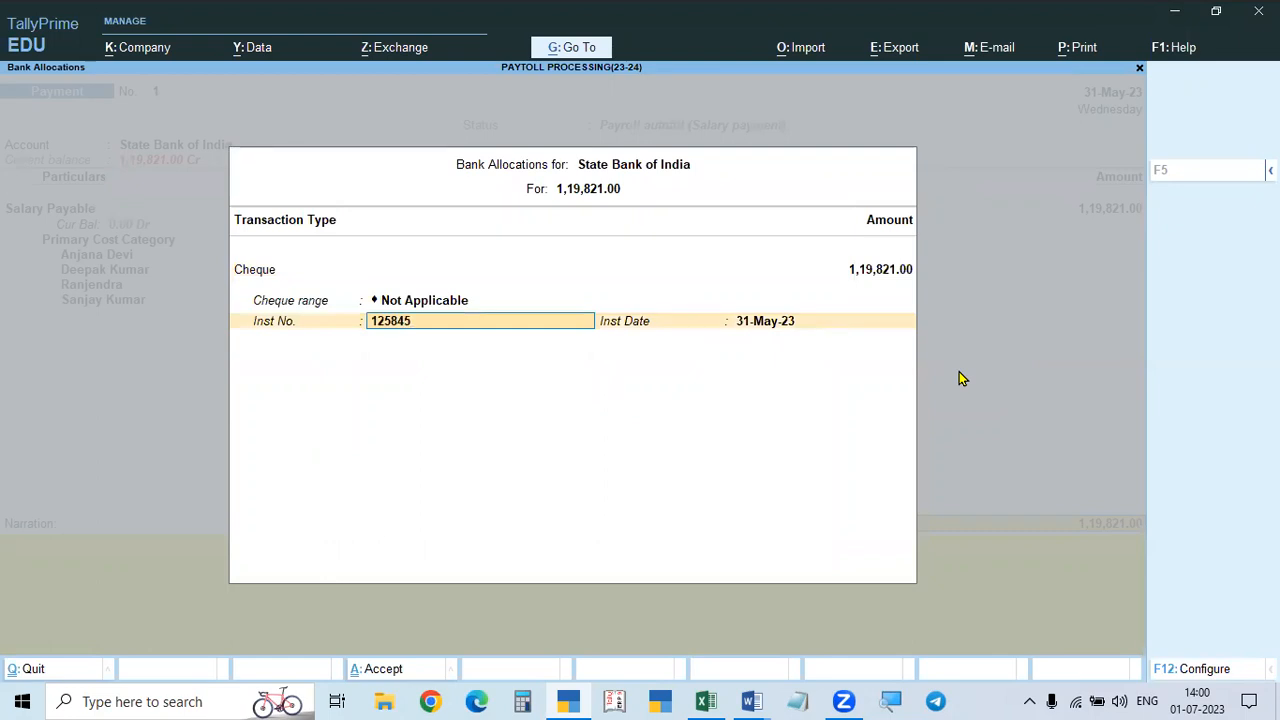
pyautogui.press('Return')
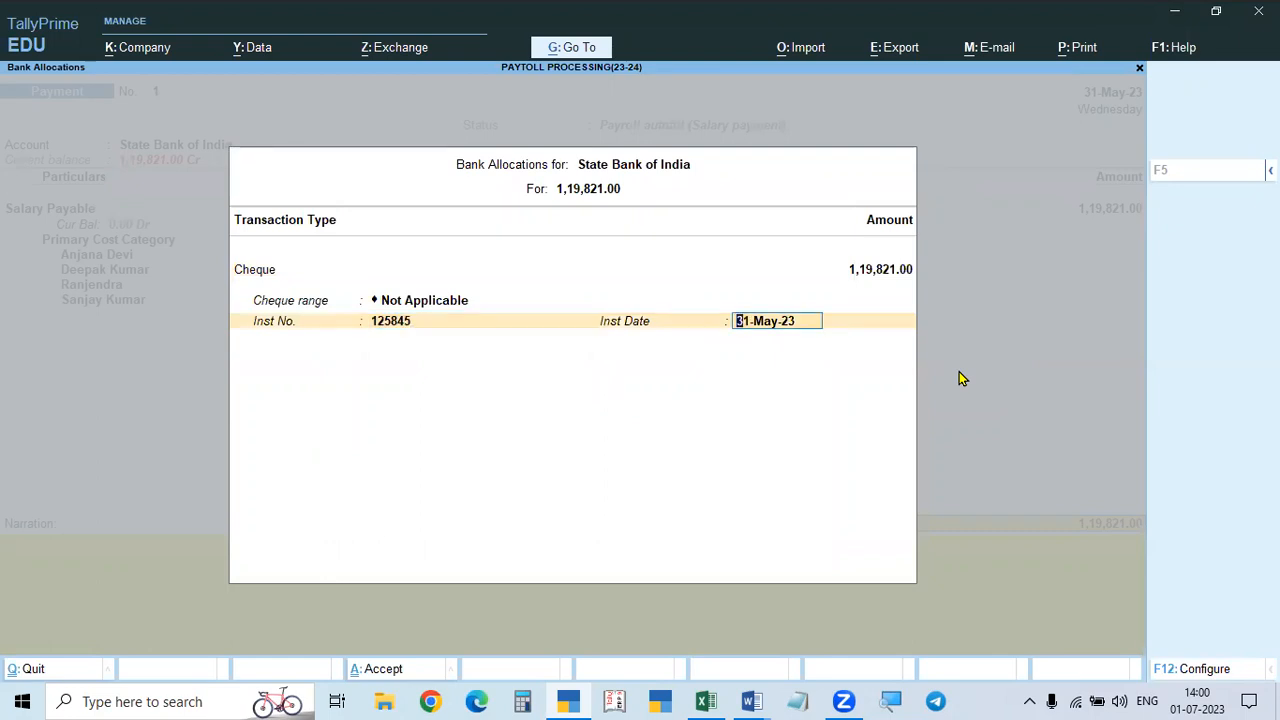
pyautogui.press('Return')
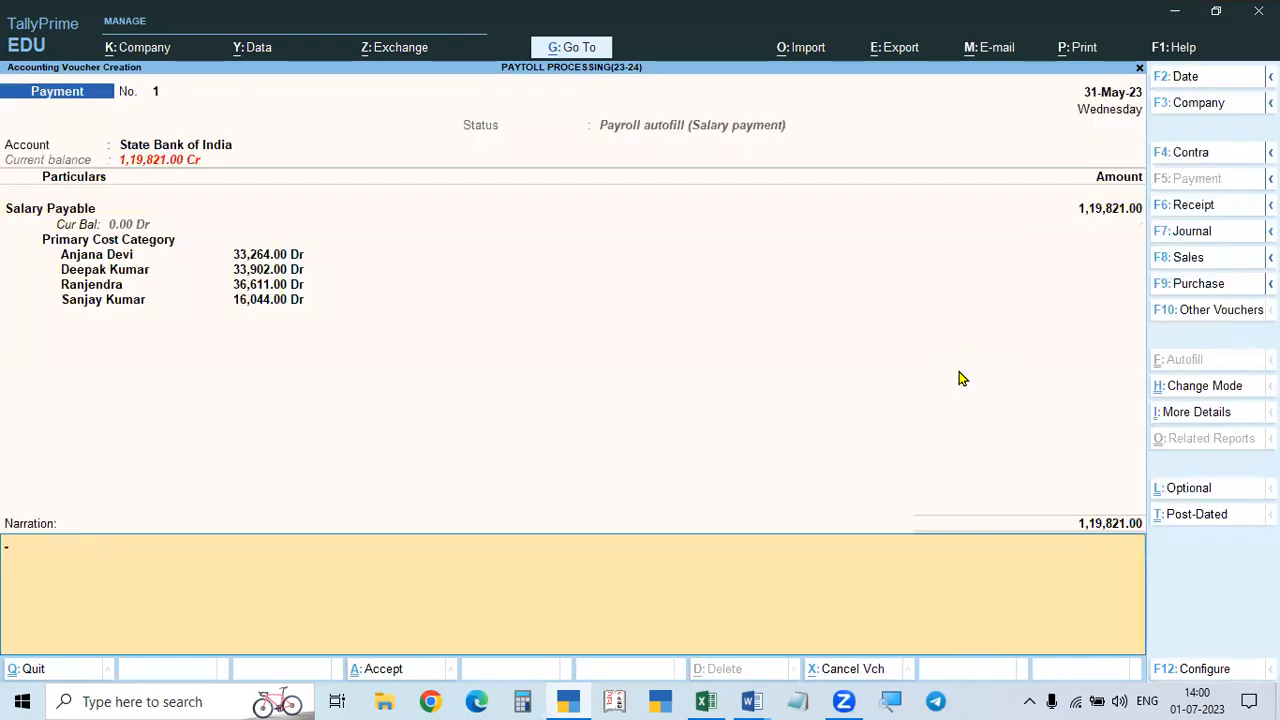
pyautogui.press('Return')
pyautogui.press('Return')
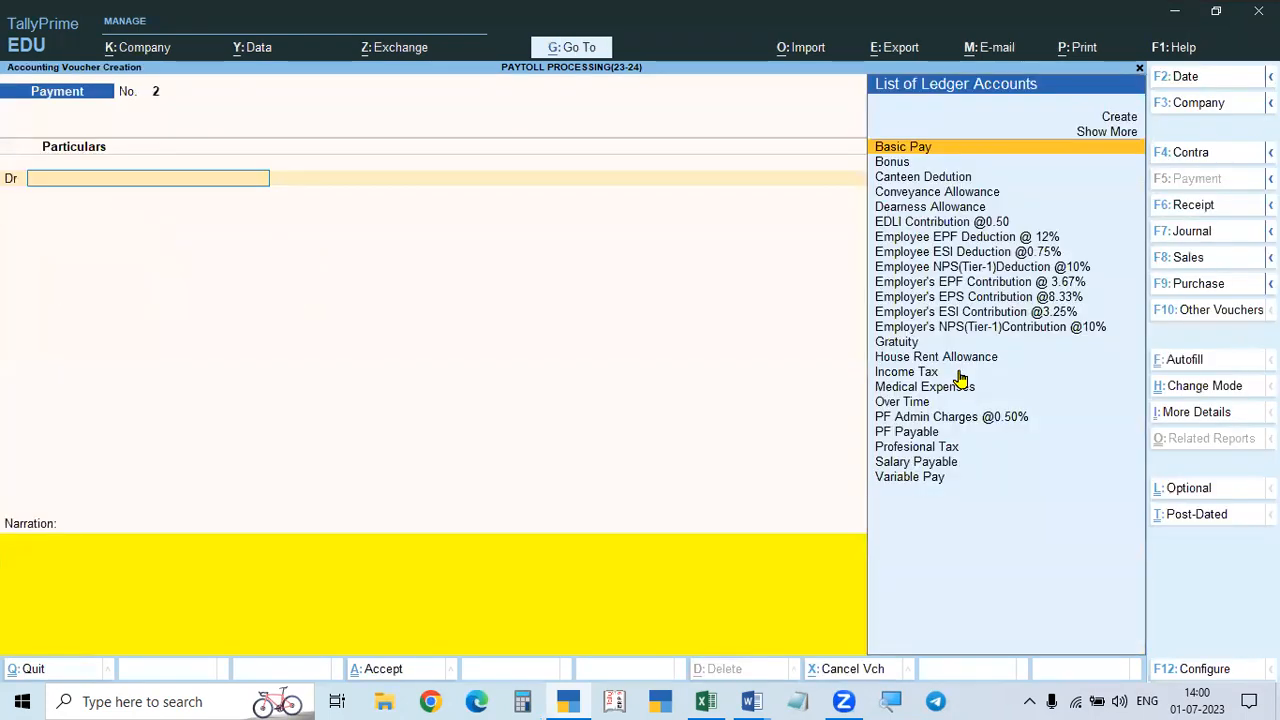
# Step: Look at the employee pay structure in the Word assignment, switch back to TallyPrime, and close the blank payment voucher
pyautogui.hotkey('alt', 'Tab')
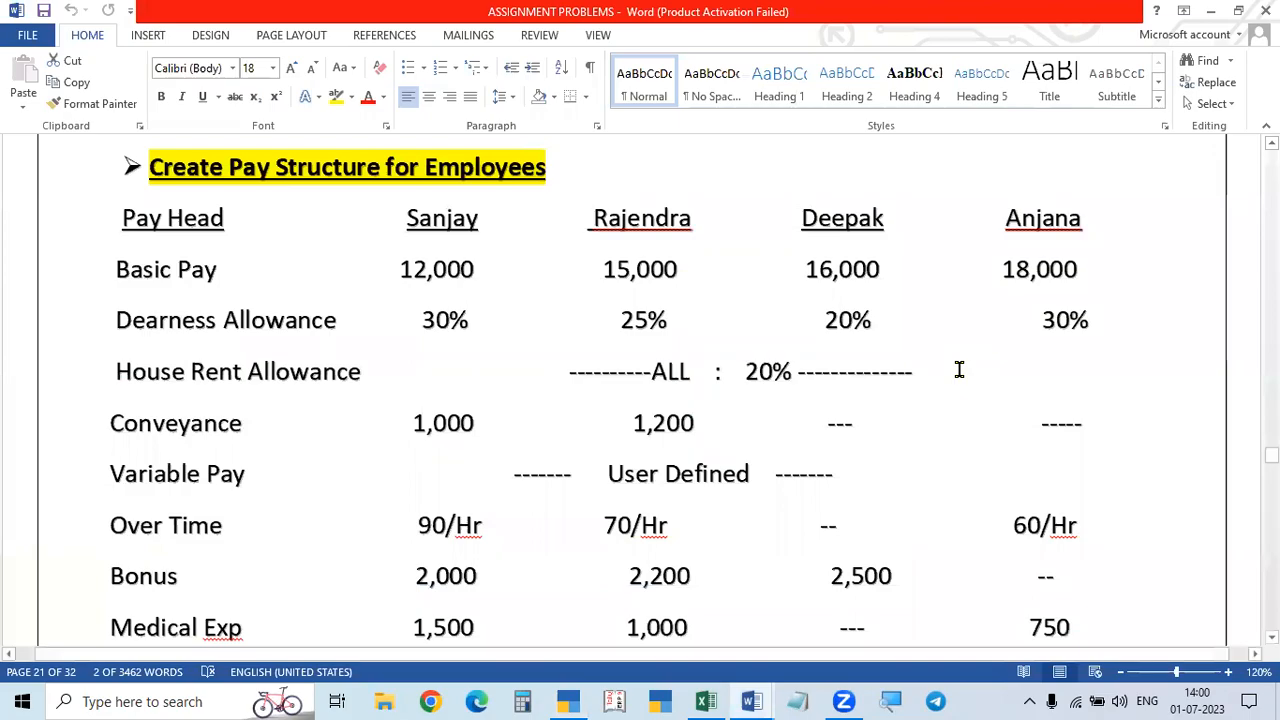
pyautogui.hotkey('alt', 'Tab')
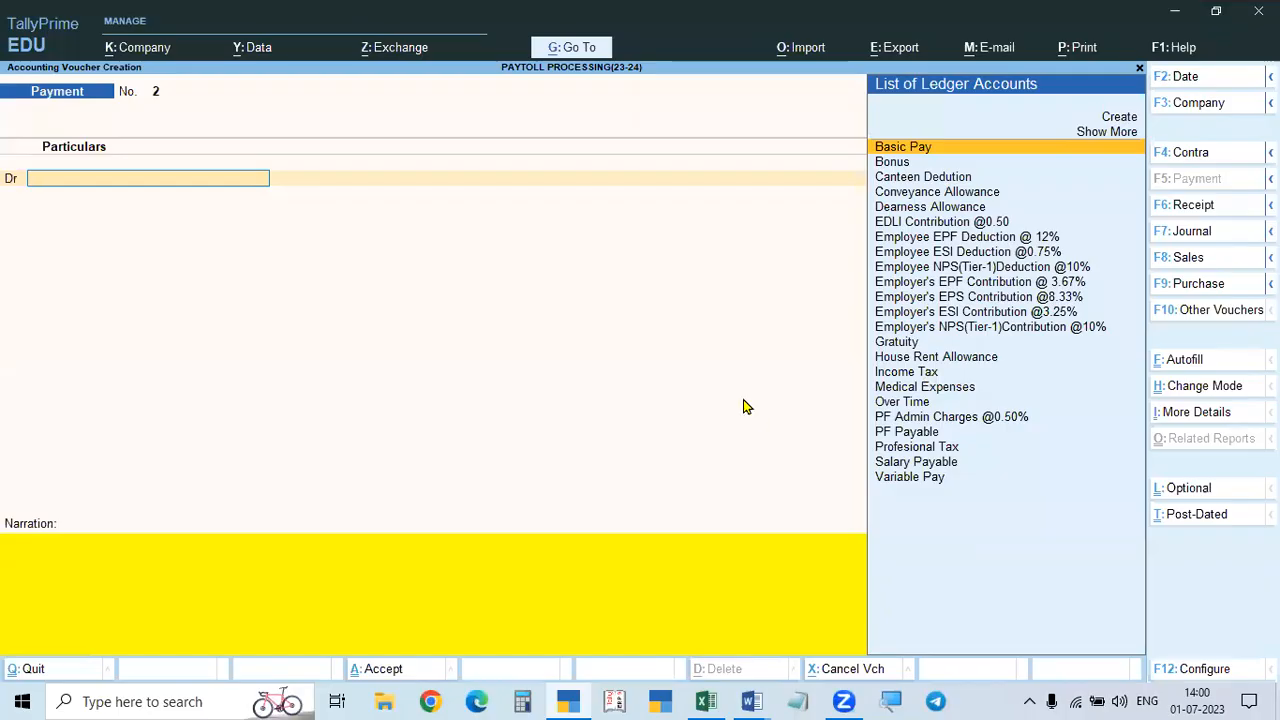
pyautogui.hotkey('alt', 'Tab')
pyautogui.hotkey('alt', 'Tab')
pyautogui.press('Down')
pyautogui.press('Escape')
pyautogui.press('y')
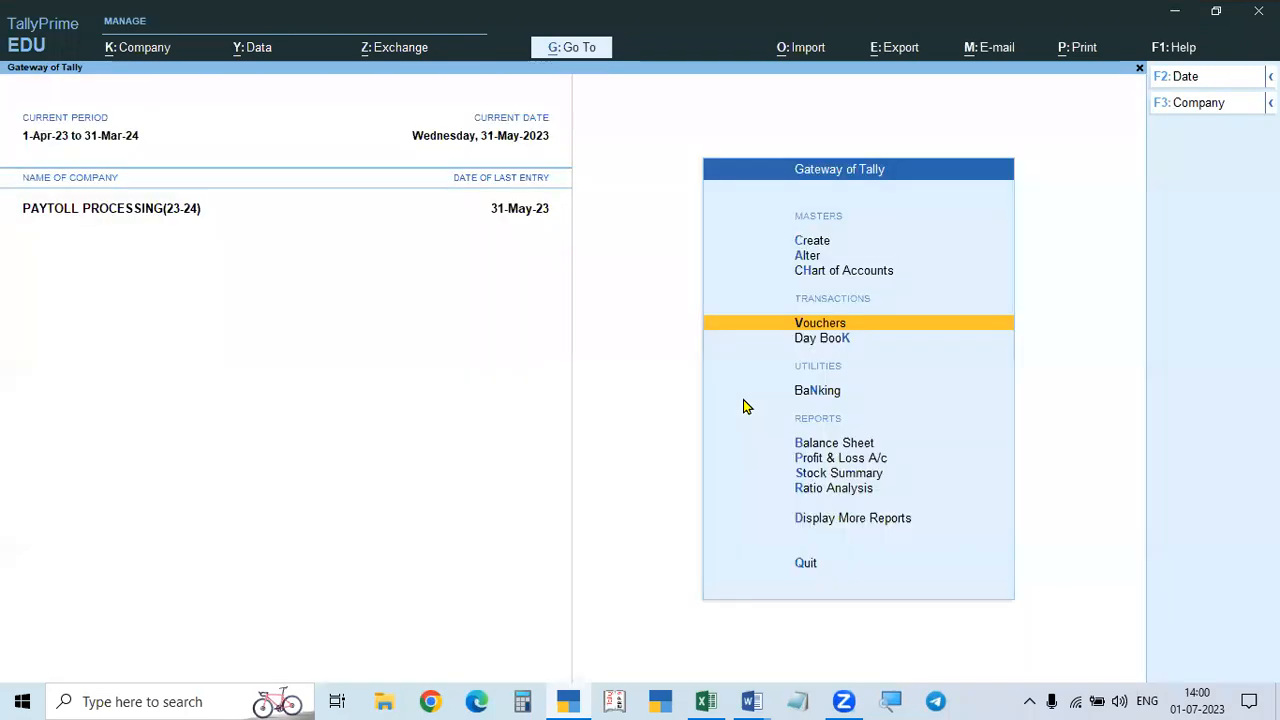
pyautogui.press('Return')
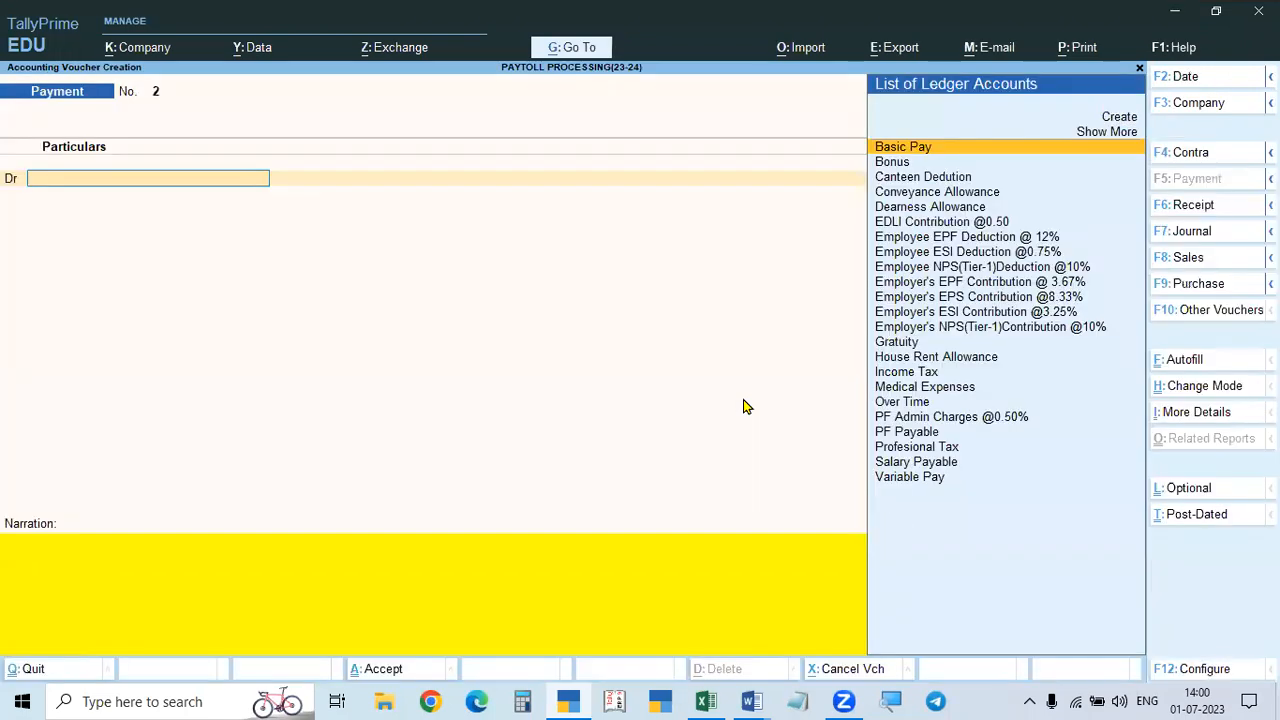
pyautogui.hotkey('ctrl', 'F4')
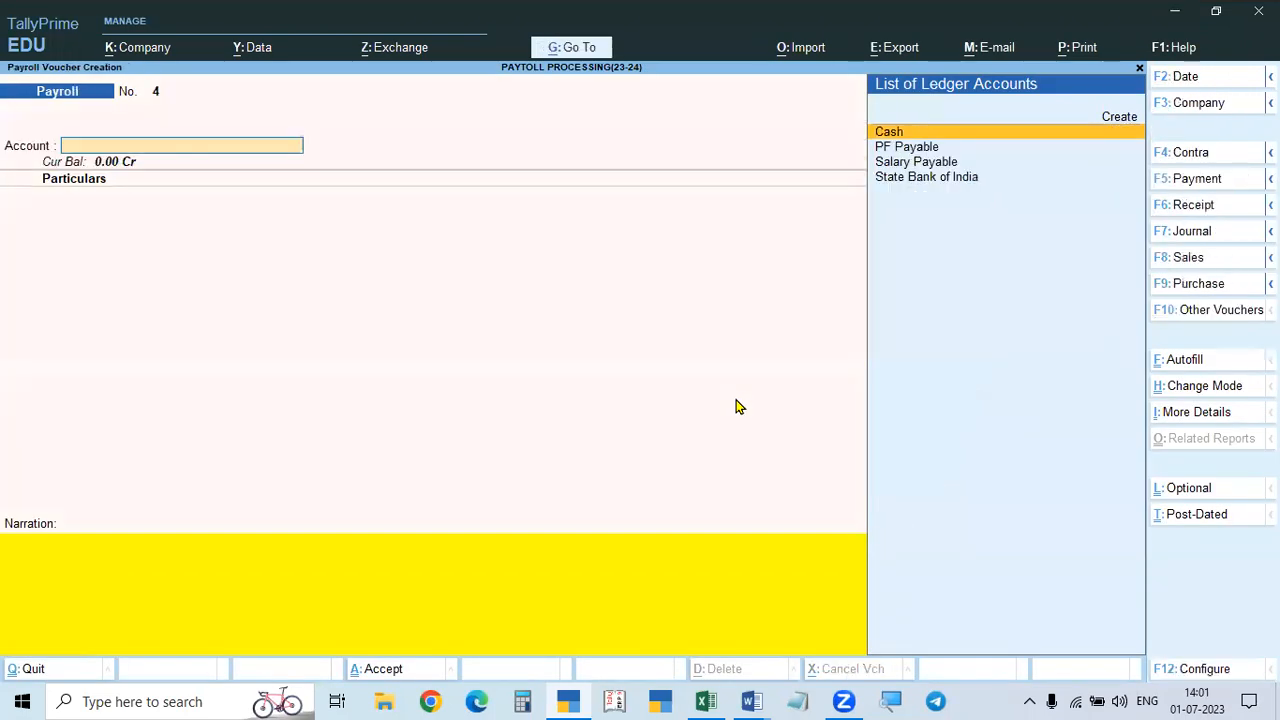
pyautogui.click(1207, 360)
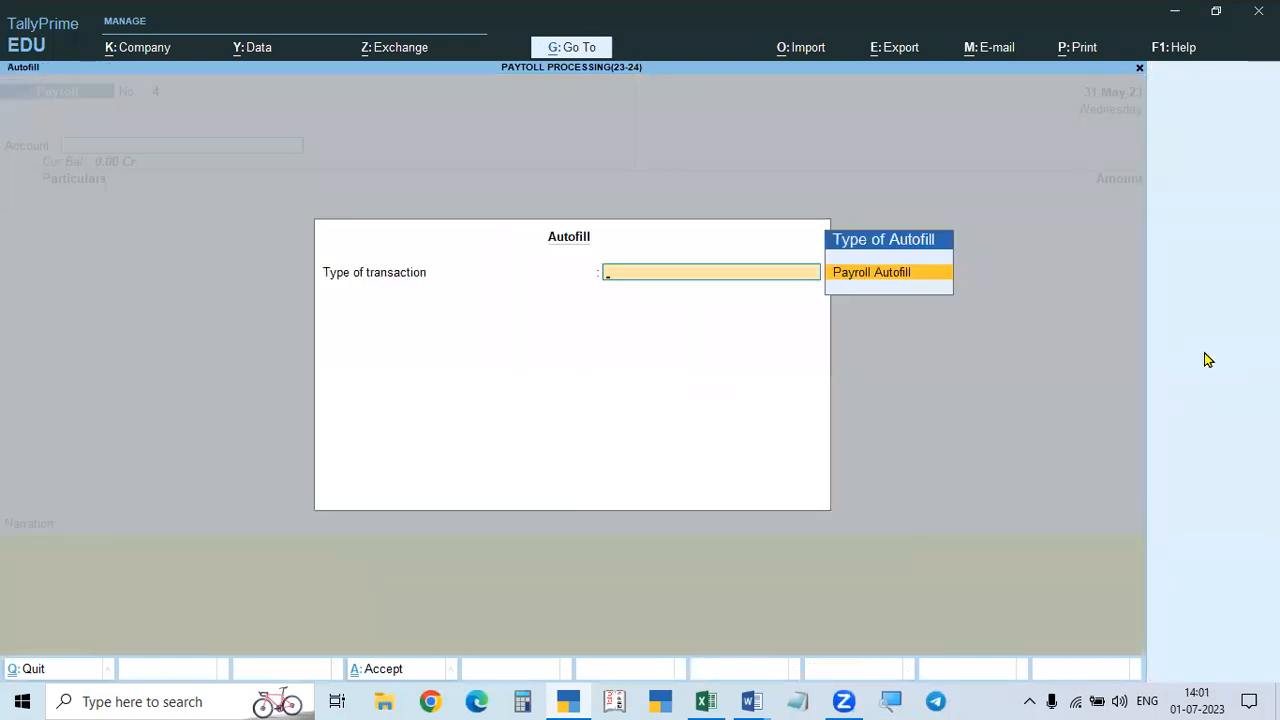
pyautogui.press('Escape')
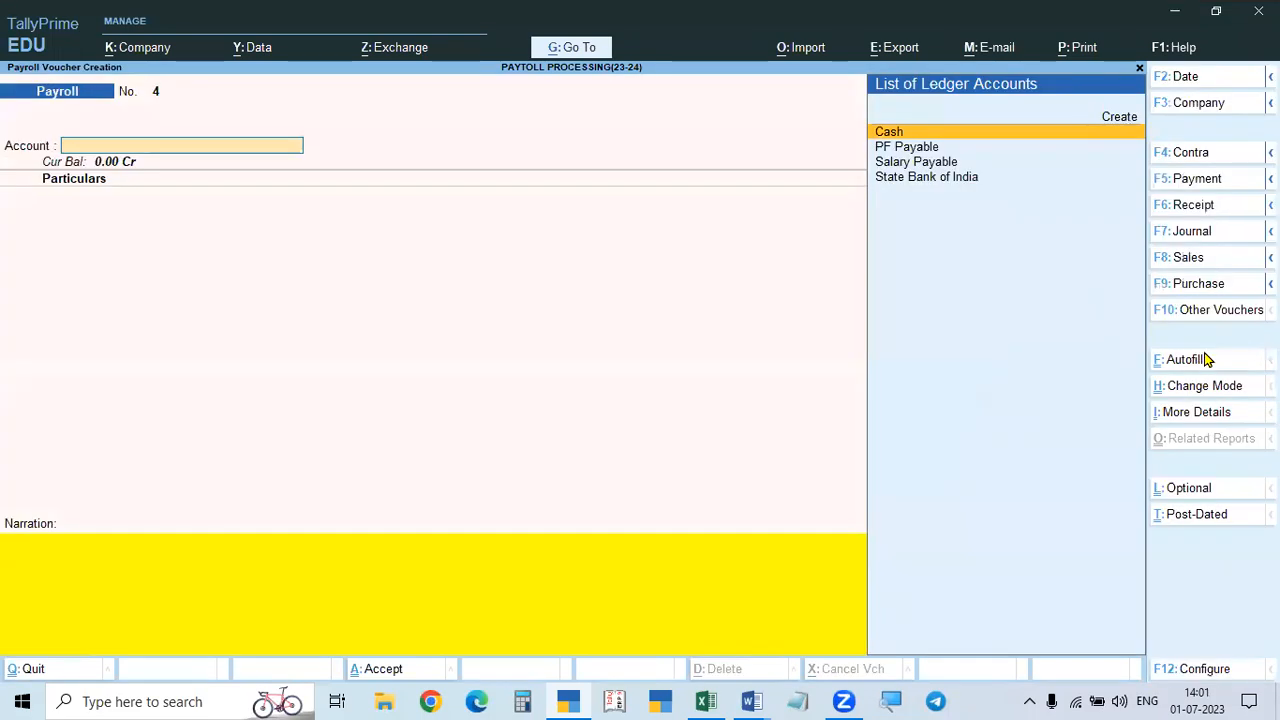
pyautogui.press('Escape')
pyautogui.press('y')
pyautogui.press('Escape')
pyautogui.press('Escape')
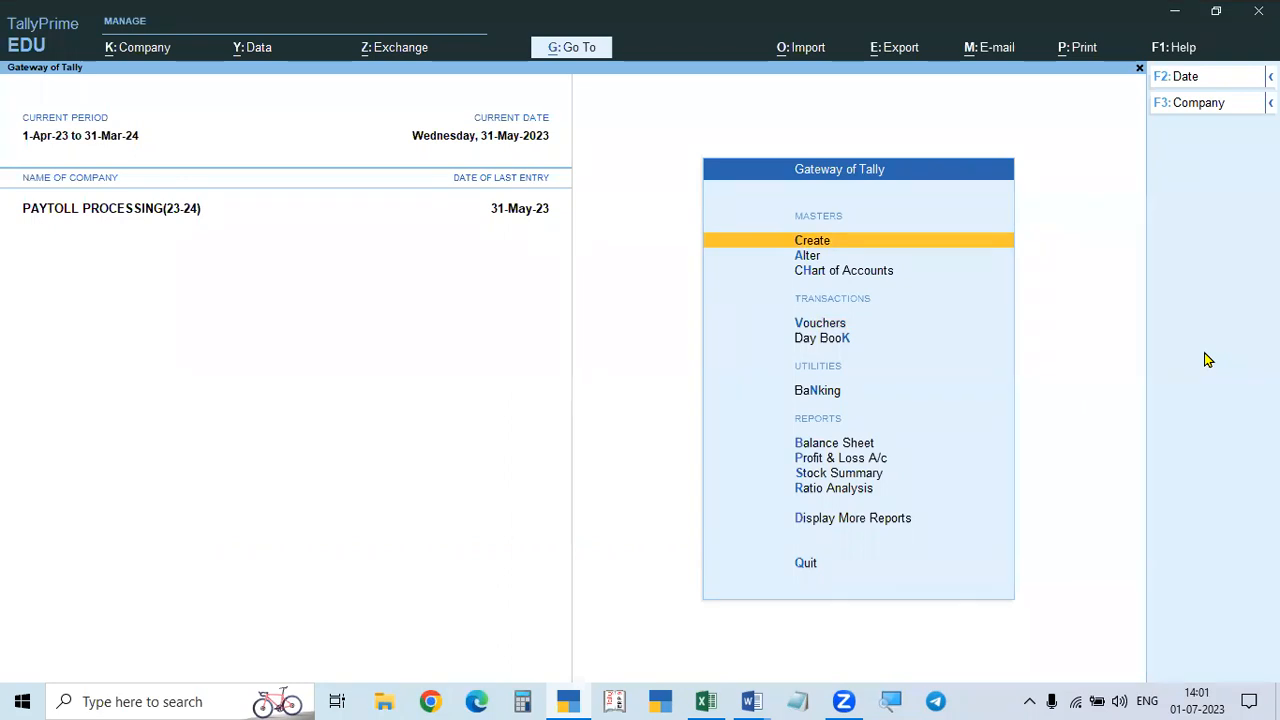
pyautogui.press('Escape')
pyautogui.press('Escape')
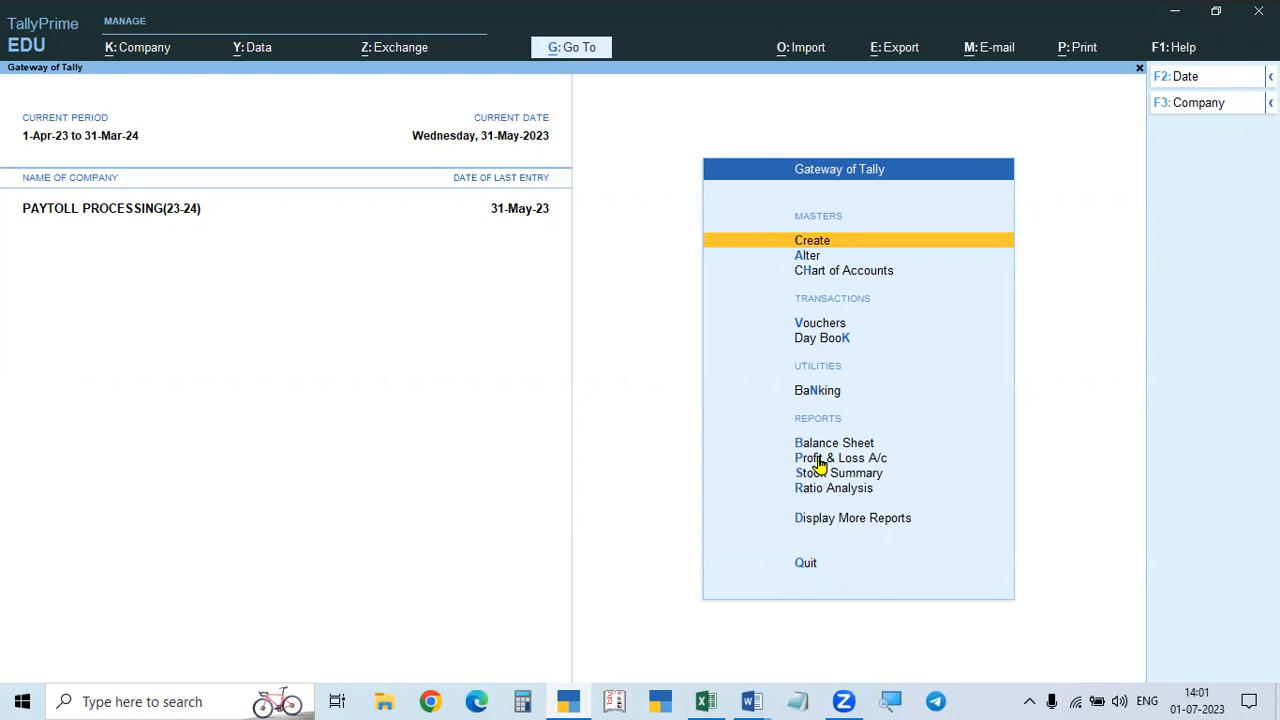
# Step: Review the Payroll Autofill process options in a new payroll voucher, and return to the Gateway of Tally without saving
pyautogui.click(816, 326)
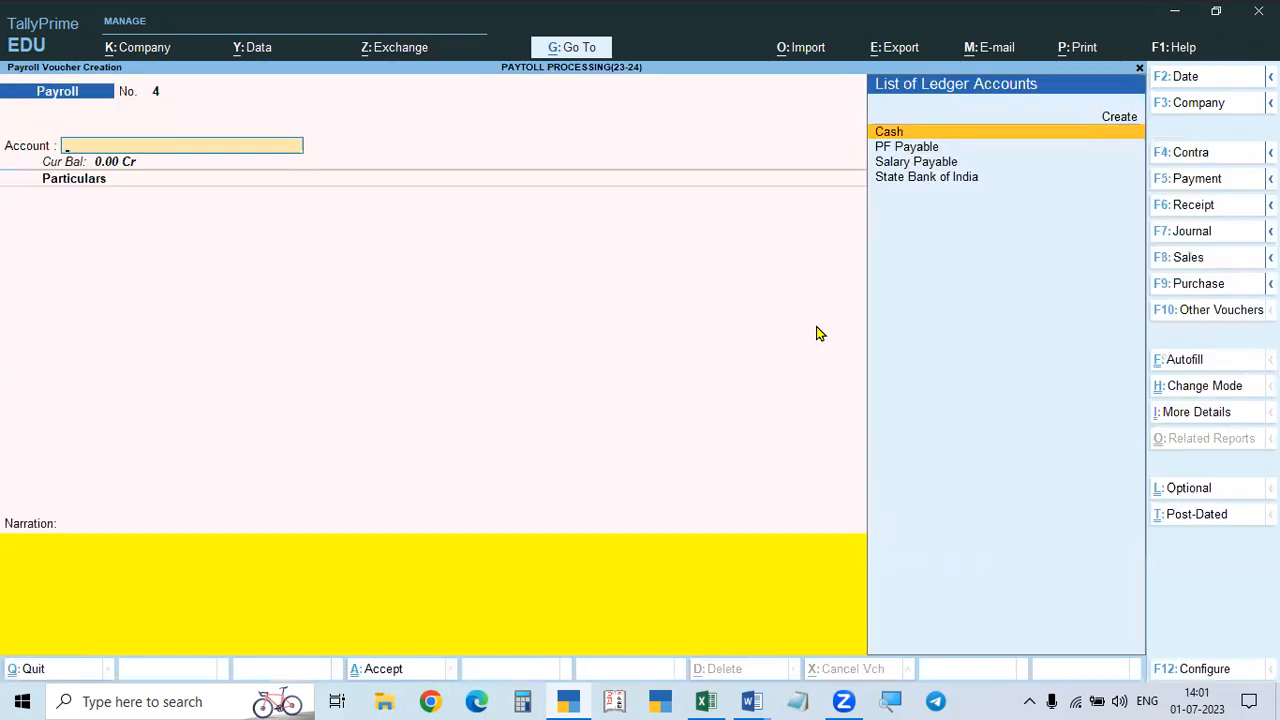
pyautogui.click(1183, 362)
pyautogui.press('Return')
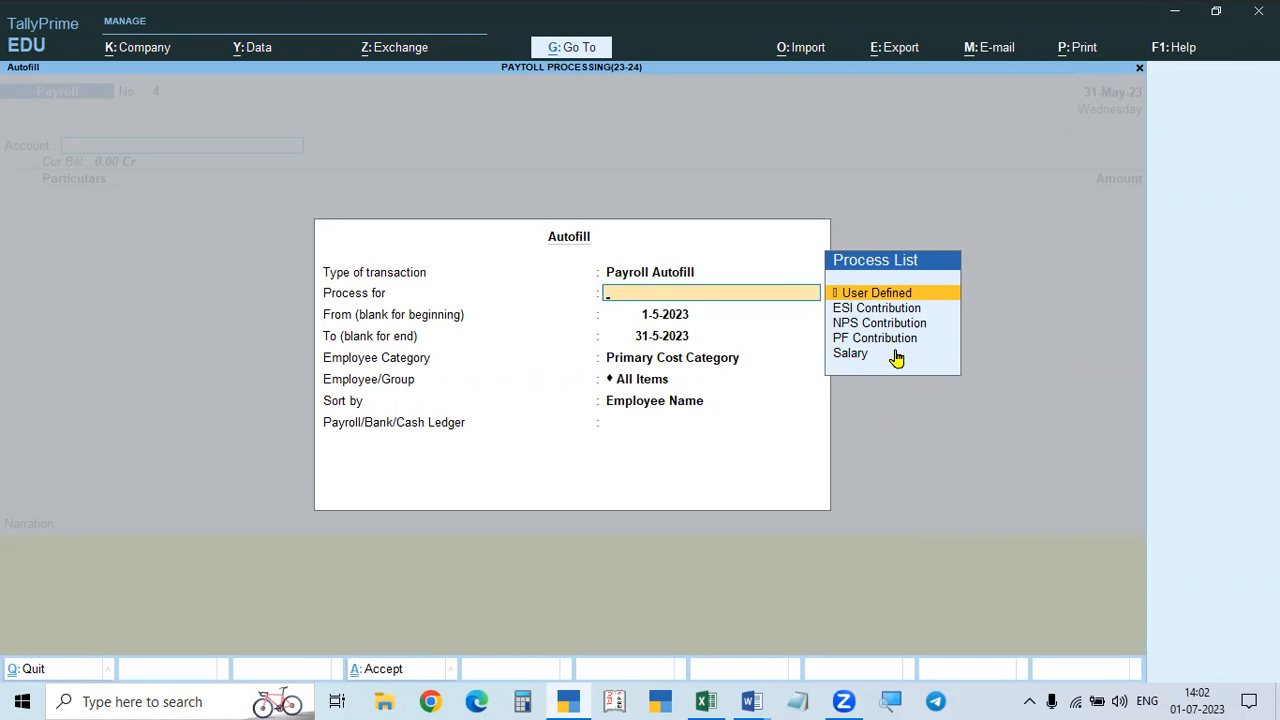
pyautogui.press('Escape')
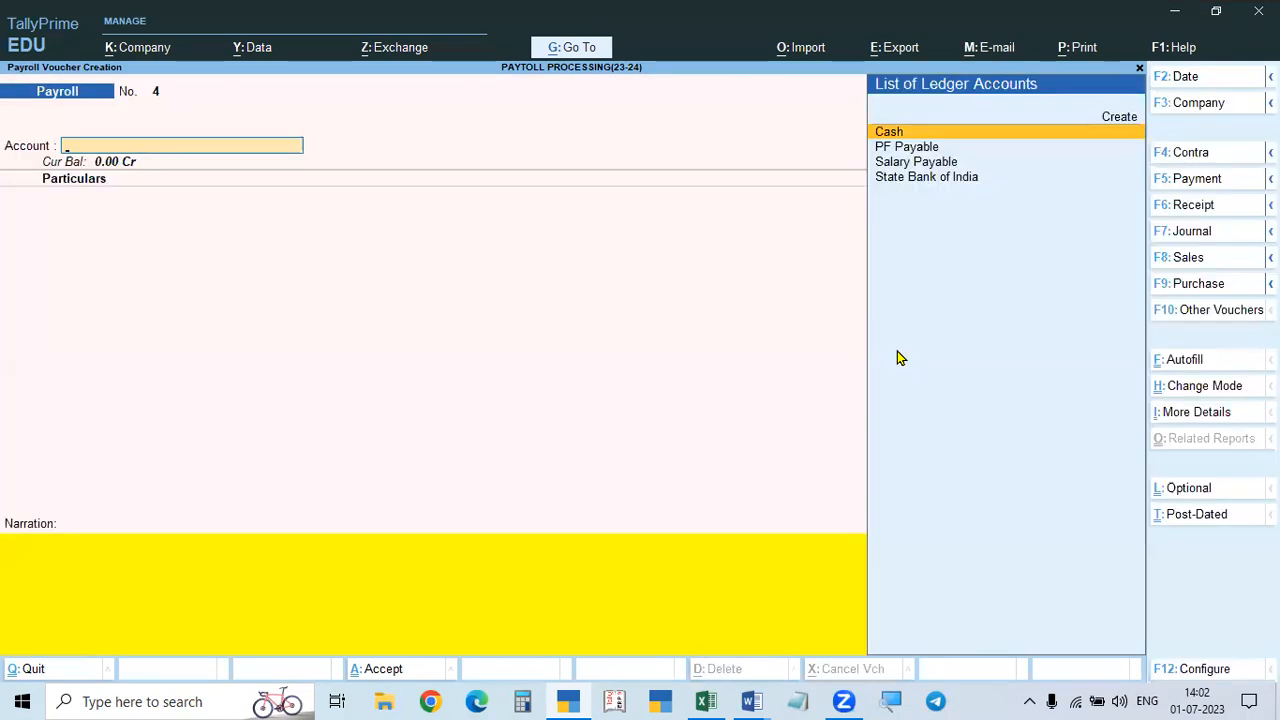
pyautogui.press('Escape')
pyautogui.press('Return')
pyautogui.press('c')
pyautogui.press('Escape')
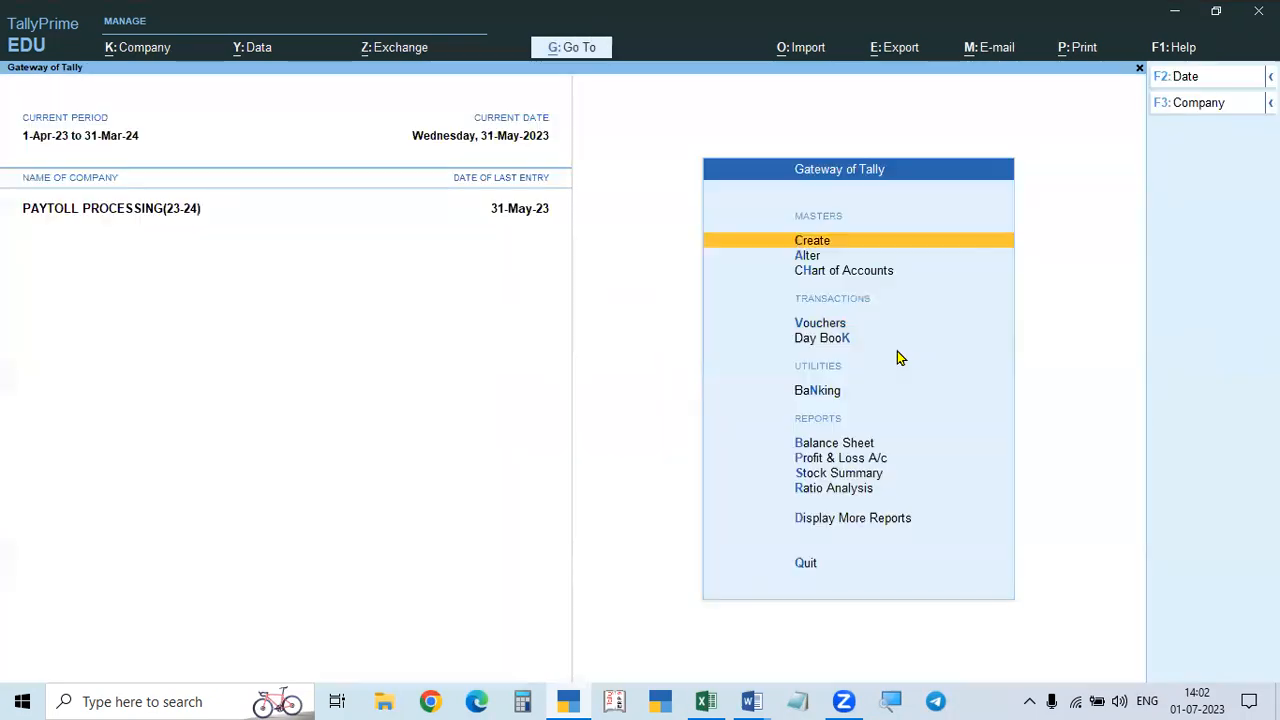